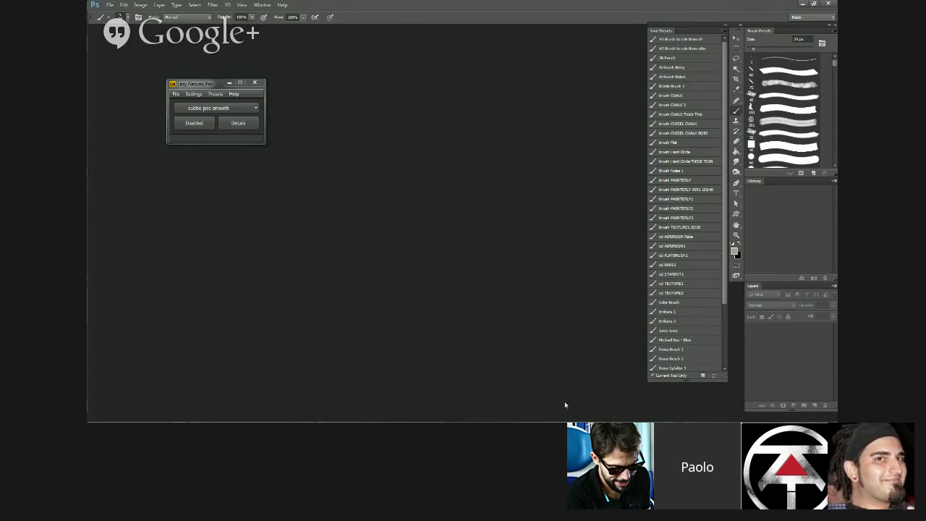
- Close the floating Lazy Nezumi Pro window
mouse_move(729, 421)
left_click(263, 83)
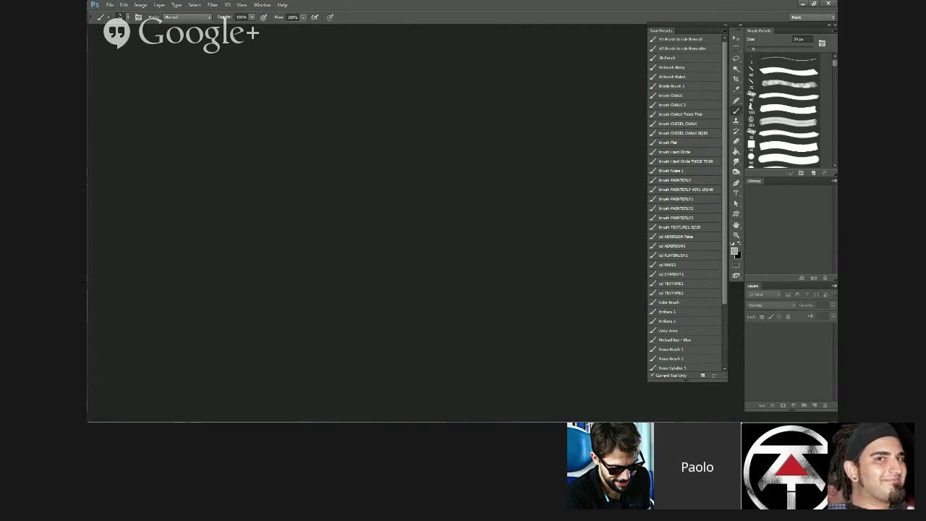
- Check the current date and time in the system clock
mouse_move(304, 420)
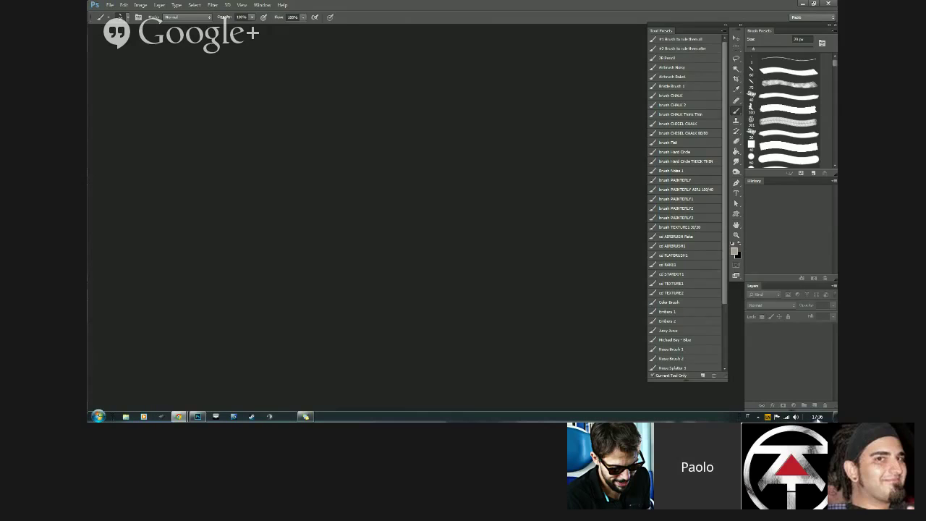
left_click(817, 418)
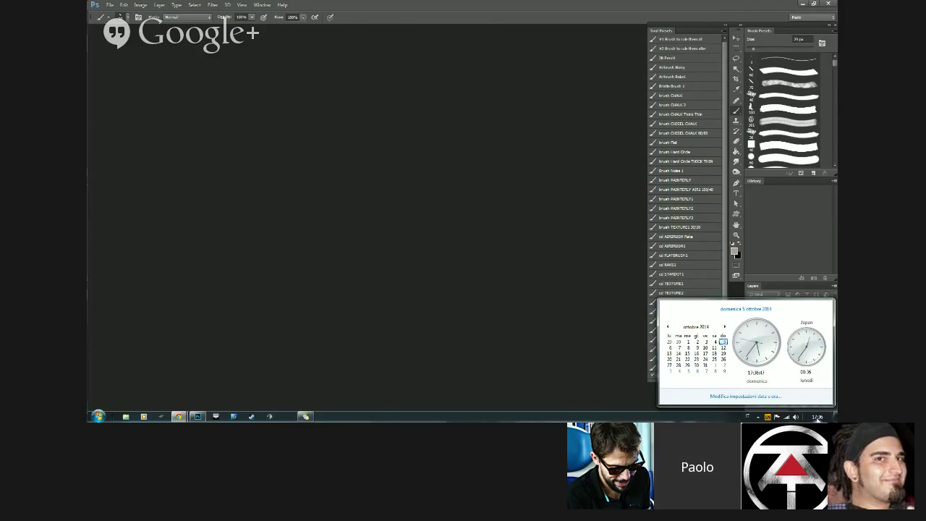
left_click(149, 209)
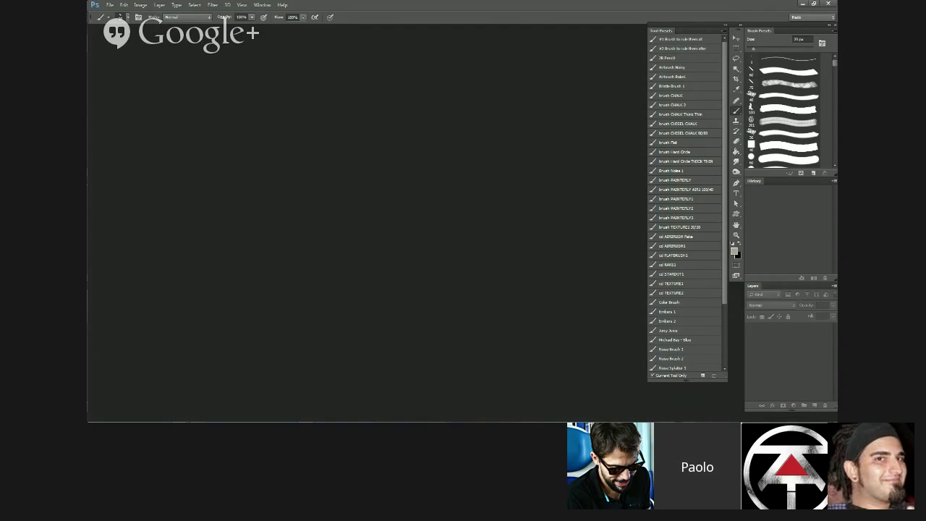
left_click(110, 5)
mouse_move(123, 5)
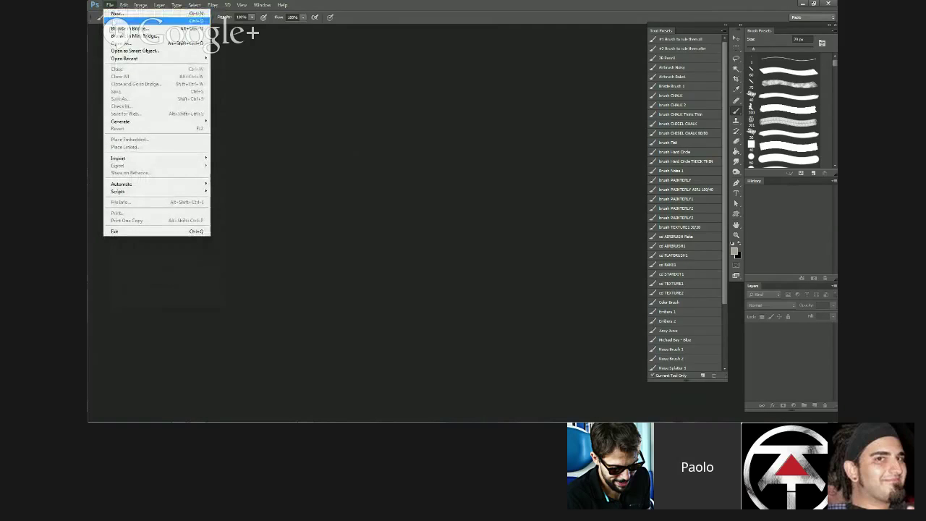
left_click(115, 21)
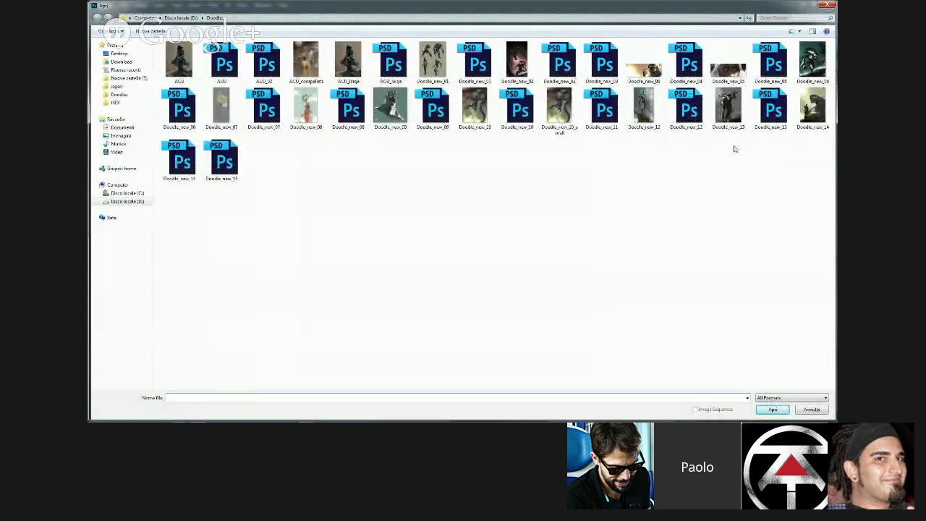
left_click(526, 201)
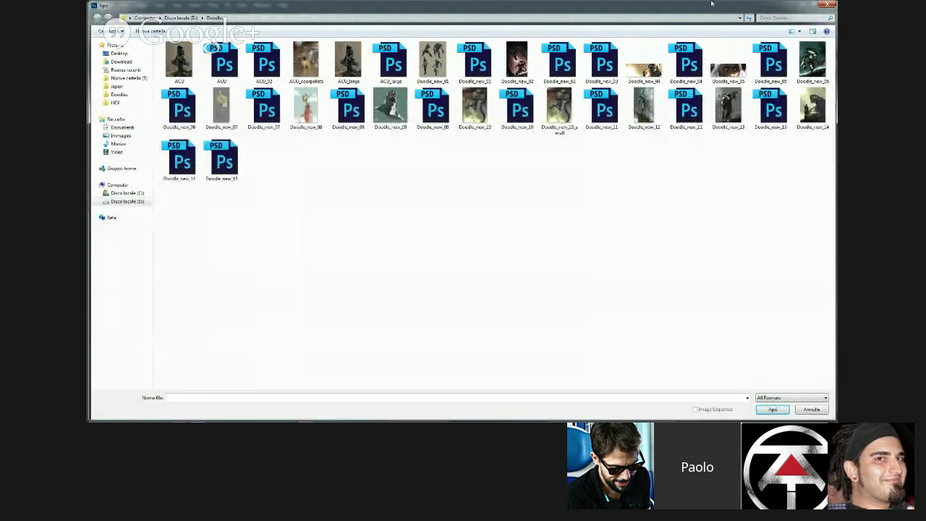
left_click(828, 5)
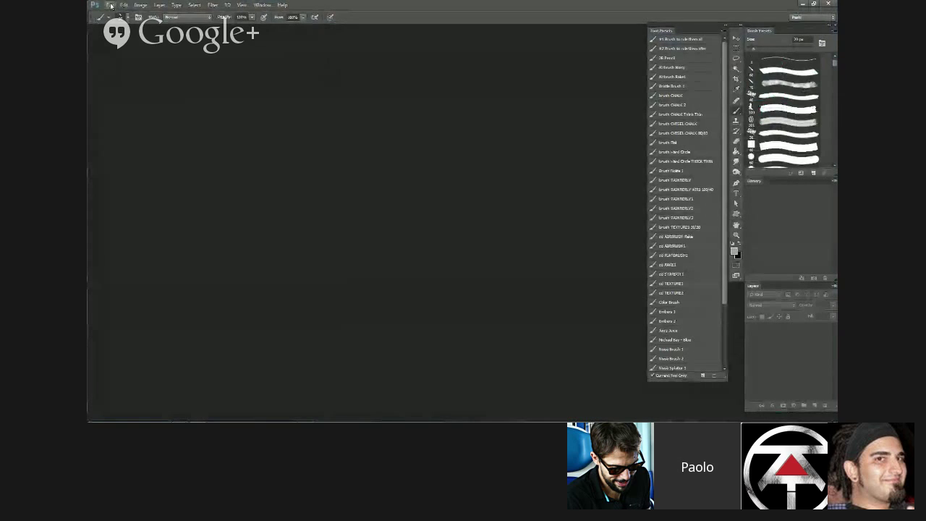
- Open the Untitled-1 Photoshop document from the Desktop
left_click(112, 4)
left_click(123, 20)
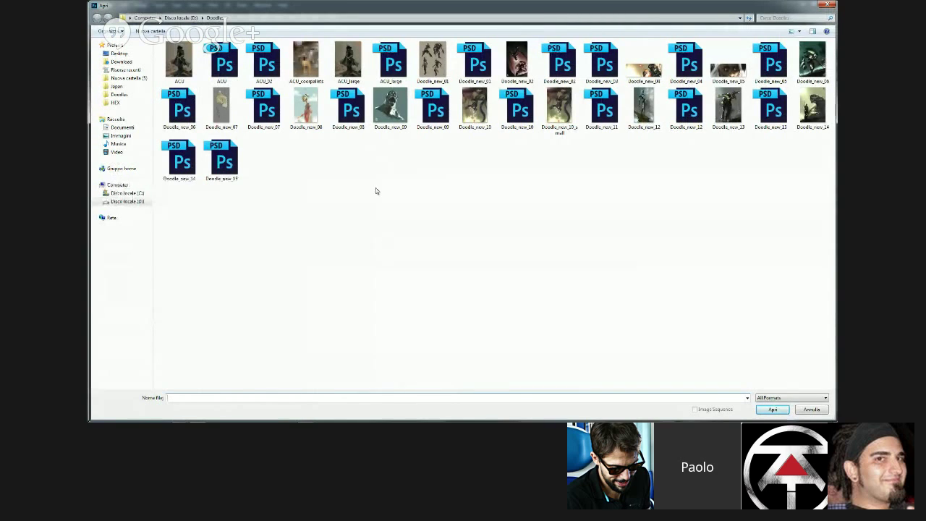
left_click(123, 54)
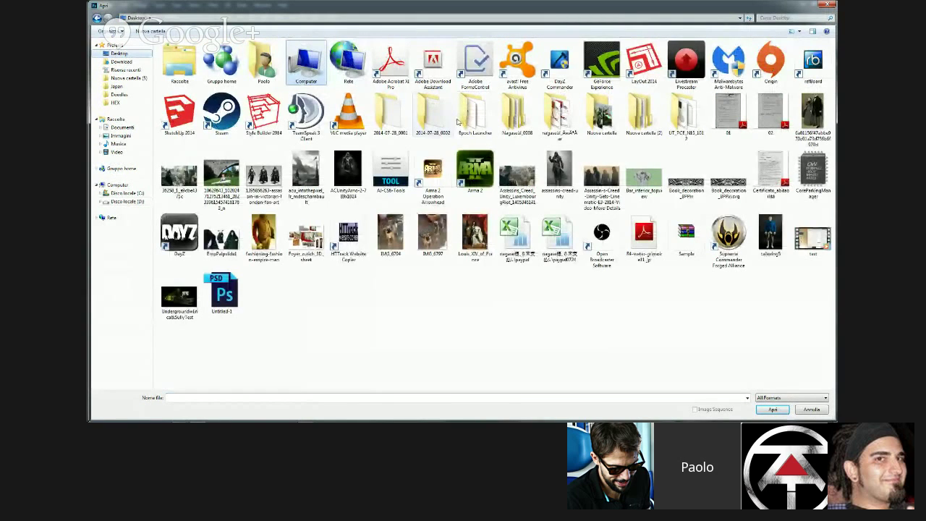
double_click(221, 293)
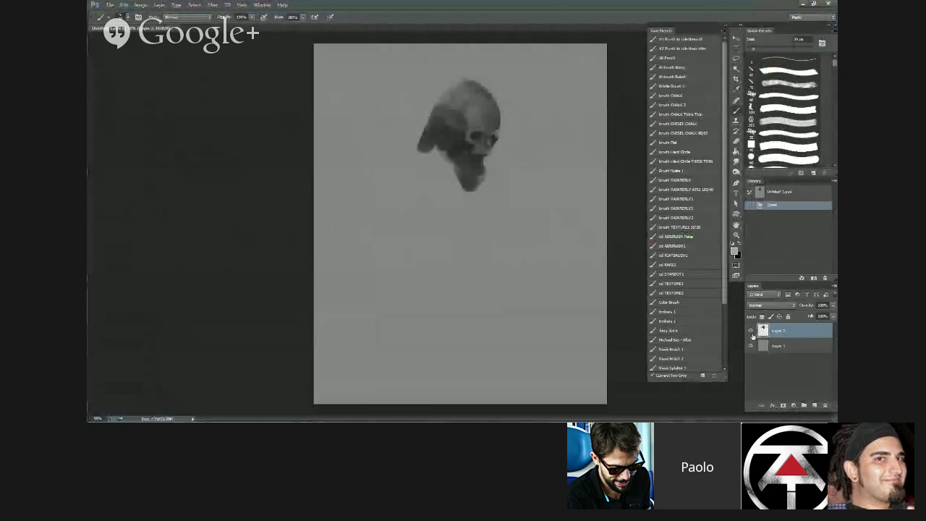
- Hide the layer with the existing skull and add a new empty layer above the grey background layer
left_click(749, 331)
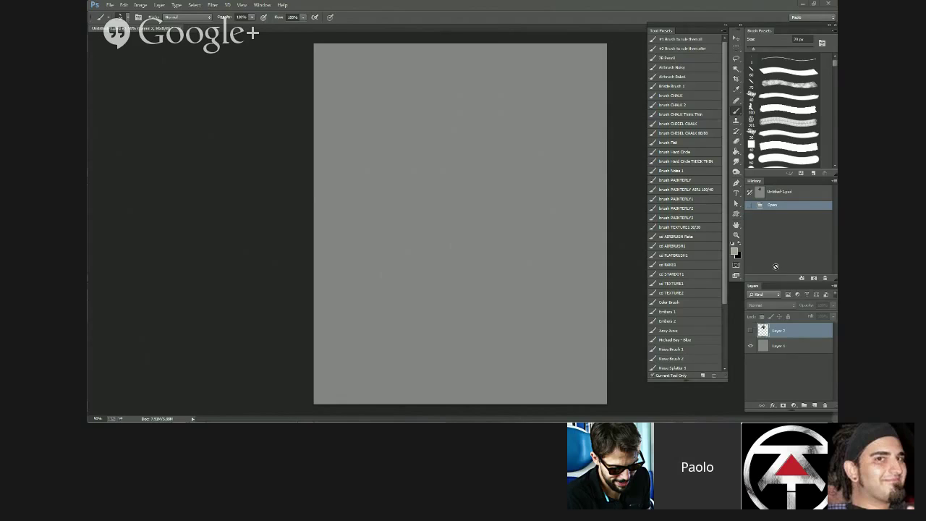
left_click(801, 349)
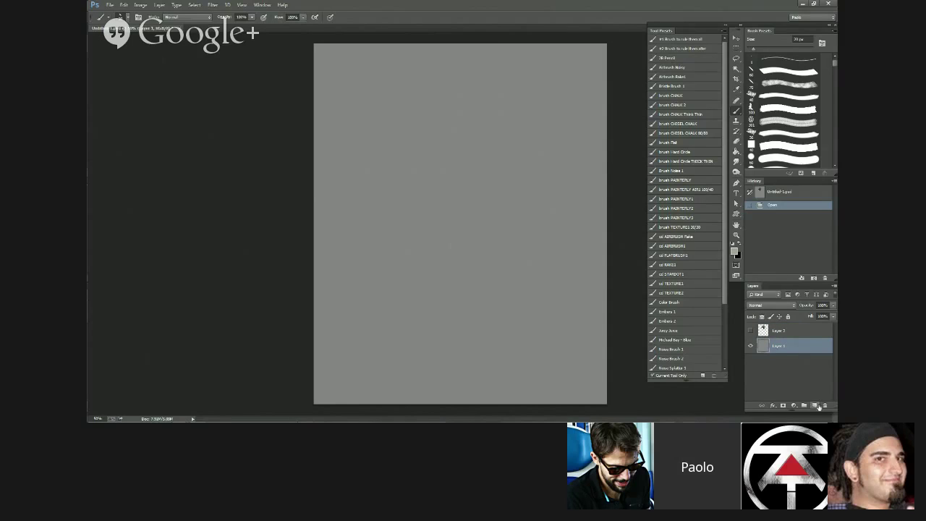
left_click(813, 405)
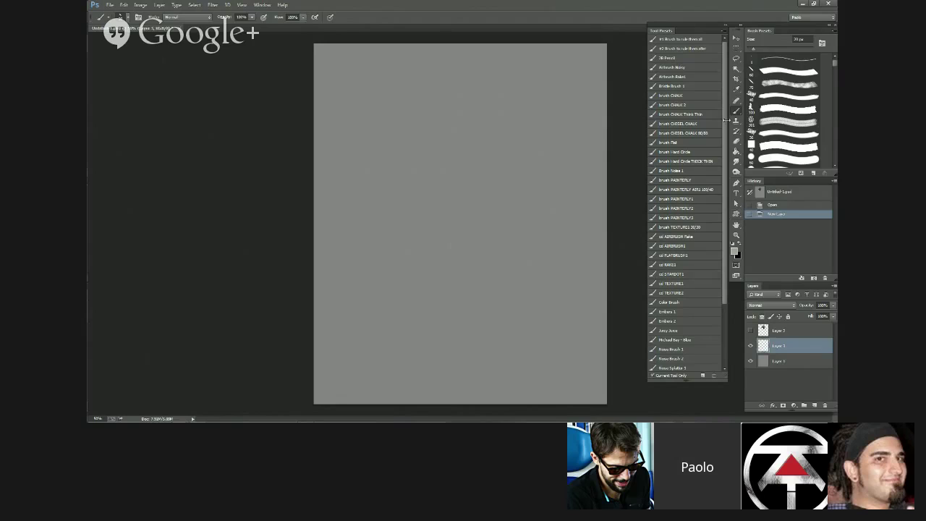
- Select the 60 px round brush preset and flip the canvas horizontally
left_click(773, 159)
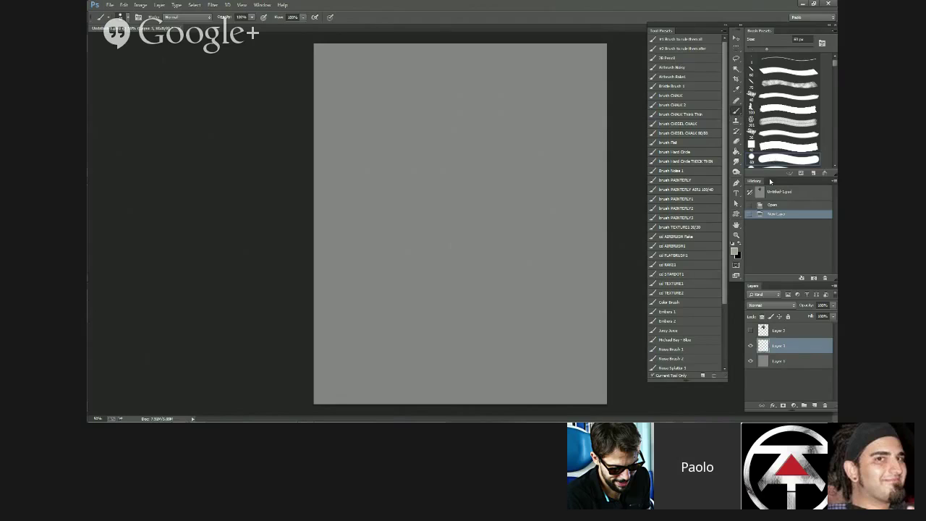
left_click(732, 245)
key("x")
key("x")
key("x")
key("ctrl+shift+h")
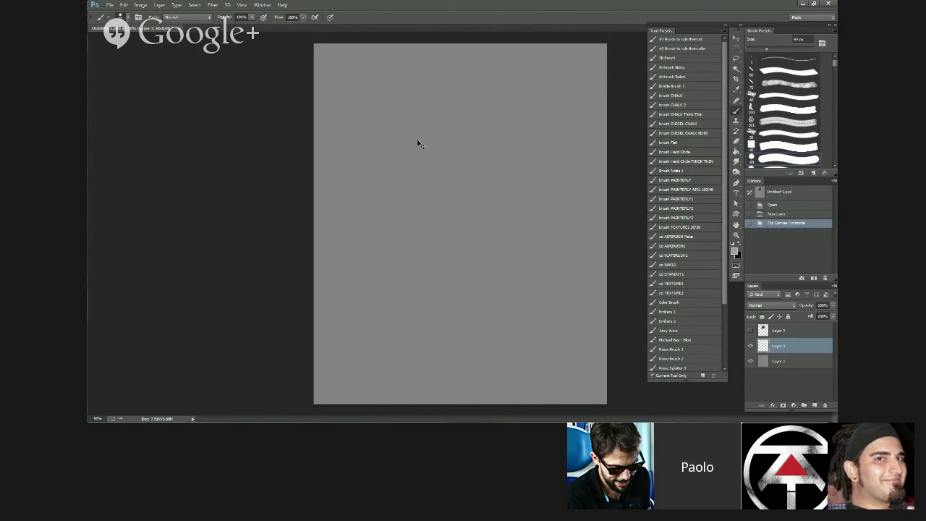
key("bracketleft")
key("bracketleft")
key("bracketleft")
key("bracketleft")
key("bracketleft")
key("bracketleft")
key("bracketleft")
key("bracketleft")
left_click(752, 143)
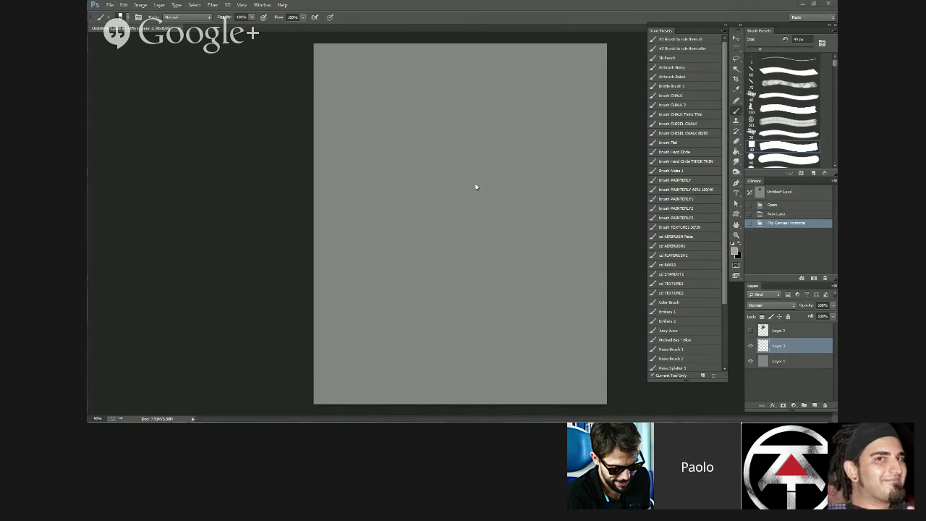
- Rough in the forehead and front edge of a skull with pale strokes of the 60 px round brush
left_click(769, 159)
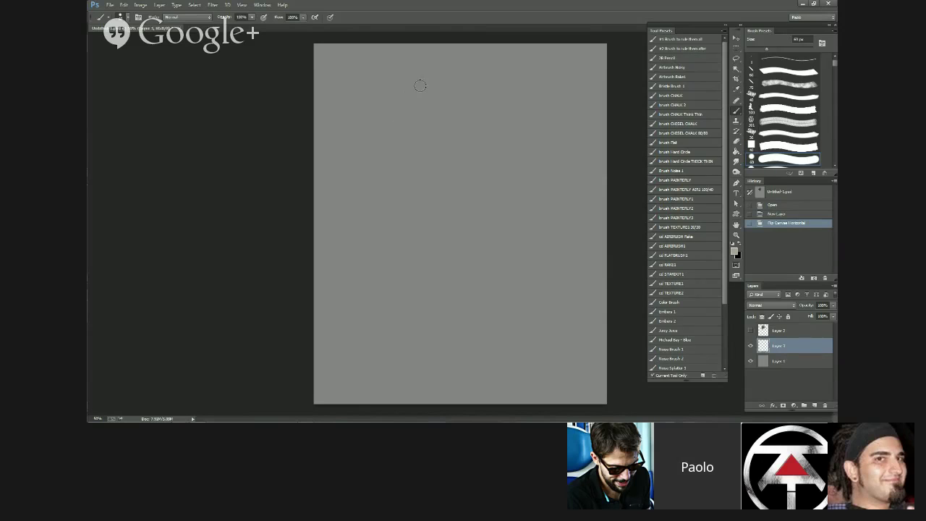
mouse_move(408, 67)
left_mouse_down()
mouse_move(398, 127)
mouse_move(405, 134)
left_mouse_up()
left_click_drag(455, 68, 435, 143)
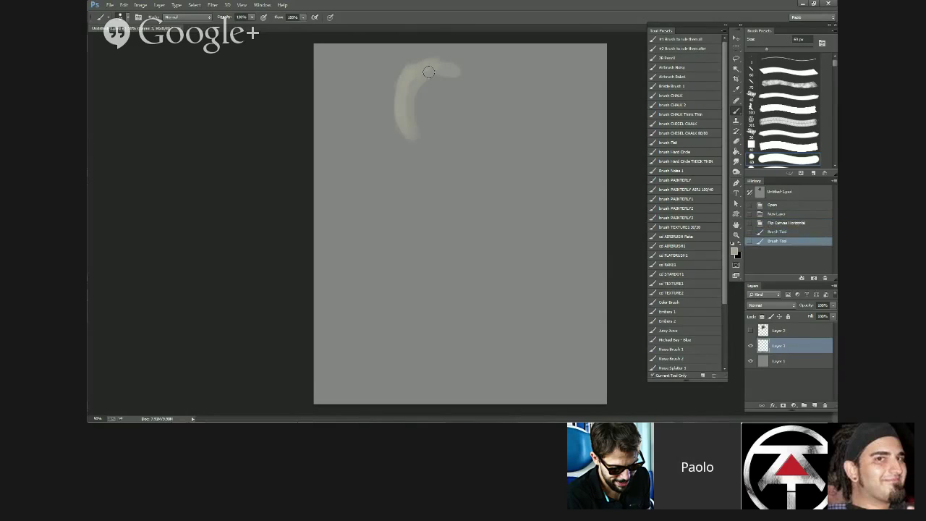
left_click_drag(443, 72, 430, 140)
left_click_drag(426, 84, 435, 167)
- Enlarge the brush to 300 px and block in the broad pale mass of the cranium and face
key("bracketright")
key("bracketright")
key("bracketright")
key("bracketright")
key("bracketright")
key("bracketright")
key("bracketright")
key("bracketright")
key("bracketright")
key("bracketright")
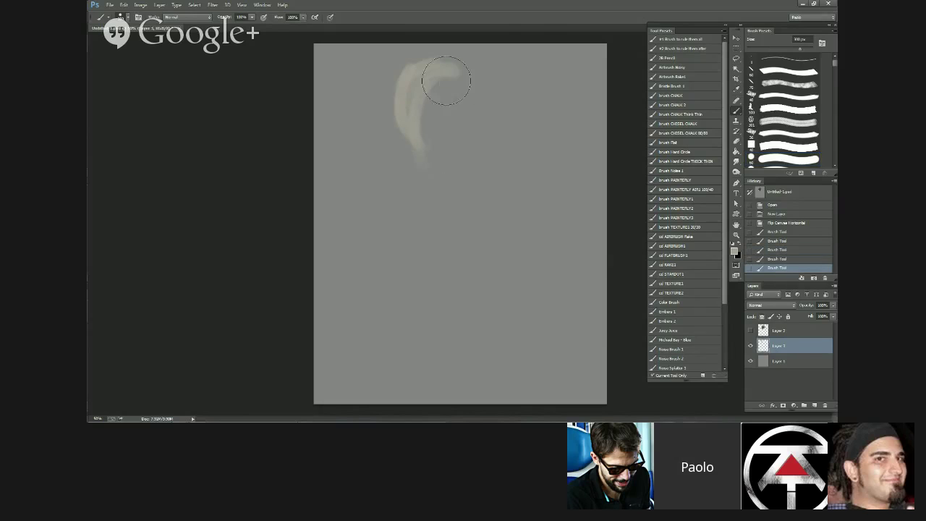
mouse_move(453, 78)
left_mouse_down()
mouse_move(424, 120)
mouse_move(428, 142)
left_mouse_up()
mouse_move(488, 109)
left_mouse_down()
mouse_move(454, 142)
mouse_move(422, 114)
mouse_move(452, 181)
mouse_move(455, 109)
mouse_move(432, 133)
mouse_move(445, 209)
mouse_move(485, 170)
mouse_move(420, 191)
mouse_move(418, 120)
mouse_move(480, 109)
mouse_move(435, 194)
left_mouse_up()
- Sample a grey from the canvas and block in the far eye socket and the near side of the face with a smaller brush
left_click(412, 157, "alt")
key("bracketleft")
key("bracketleft")
key("bracketleft")
key("bracketleft")
key("bracketleft")
key("bracketleft")
left_click_drag(397, 142, 404, 158)
left_click_drag(402, 151, 402, 161)
mouse_move(452, 139)
left_mouse_down()
mouse_move(413, 180)
mouse_move(409, 210)
mouse_move(420, 216)
mouse_move(461, 181)
mouse_move(447, 196)
mouse_move(462, 163)
mouse_move(442, 148)
mouse_move(394, 156)
mouse_move(406, 176)
mouse_move(448, 175)
mouse_move(418, 177)
mouse_move(423, 203)
mouse_move(410, 214)
mouse_move(439, 168)
mouse_move(431, 228)
mouse_move(405, 213)
mouse_move(465, 216)
mouse_move(466, 244)
mouse_move(446, 232)
left_mouse_up()
key("bracketleft")
- Sample the tone at the near eye socket and shade the socket with a larger brush
left_click(447, 137, "alt")
key("bracketright")
key("bracketright")
key("bracketright")
mouse_move(442, 137)
left_mouse_down()
mouse_move(413, 166)
mouse_move(417, 144)
mouse_move(406, 171)
mouse_move(416, 151)
mouse_move(406, 143)
mouse_move(385, 151)
mouse_move(421, 134)
mouse_move(379, 155)
mouse_move(388, 116)
mouse_move(410, 87)
mouse_move(424, 134)
mouse_move(477, 131)
mouse_move(438, 149)
left_mouse_up()
key("bracketleft")
key("bracketleft")
left_click(421, 132, "alt")
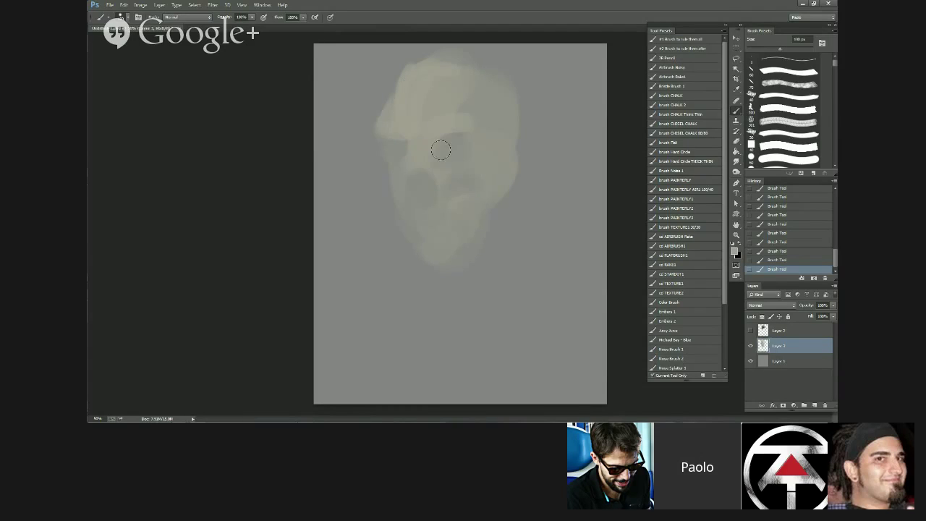
- Sample tones around the nose and jaw and paint the cheekbone and upper jaw shapes with a smaller brush
key("bracketleft")
key("bracketleft")
left_click(411, 180, "alt")
mouse_move(412, 180)
left_mouse_down()
mouse_move(428, 215)
mouse_move(413, 199)
mouse_move(422, 192)
mouse_move(425, 208)
mouse_move(407, 205)
mouse_move(444, 189)
mouse_move(421, 192)
mouse_move(413, 177)
mouse_move(434, 188)
left_mouse_up()
left_click(406, 181, "alt")
key("bracketright")
key("bracketright")
key("bracketleft")
key("bracketleft")
left_click(394, 248, "alt")
mouse_move(402, 220)
left_mouse_down()
mouse_move(438, 212)
mouse_move(442, 219)
mouse_move(439, 190)
left_mouse_up()
key("bracketleft")
key("bracketleft")
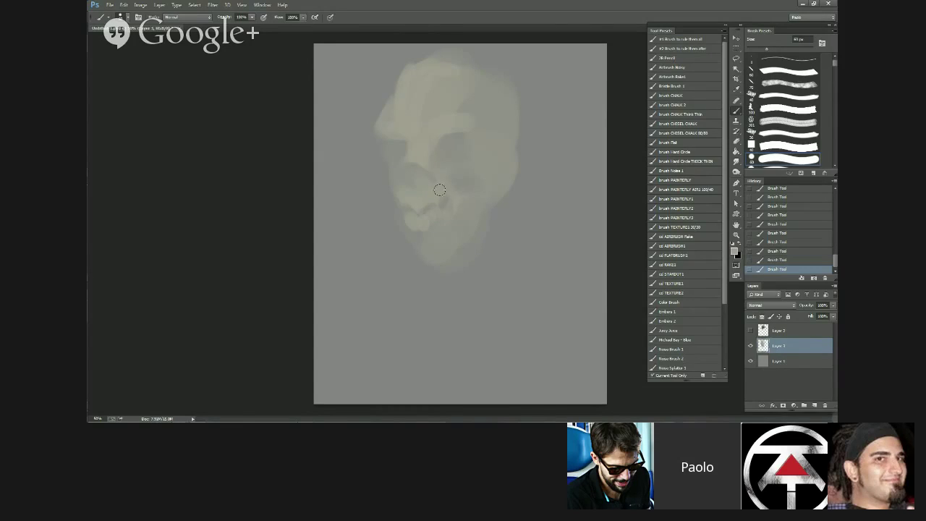
- Sample the jaw tone and paint the mouth and teeth area, reducing the brush to 40 px
left_click(444, 202, "alt")
left_click_drag(443, 227, 415, 235)
key("bracketleft")
key("bracketleft")
left_click_drag(418, 207, 415, 209)
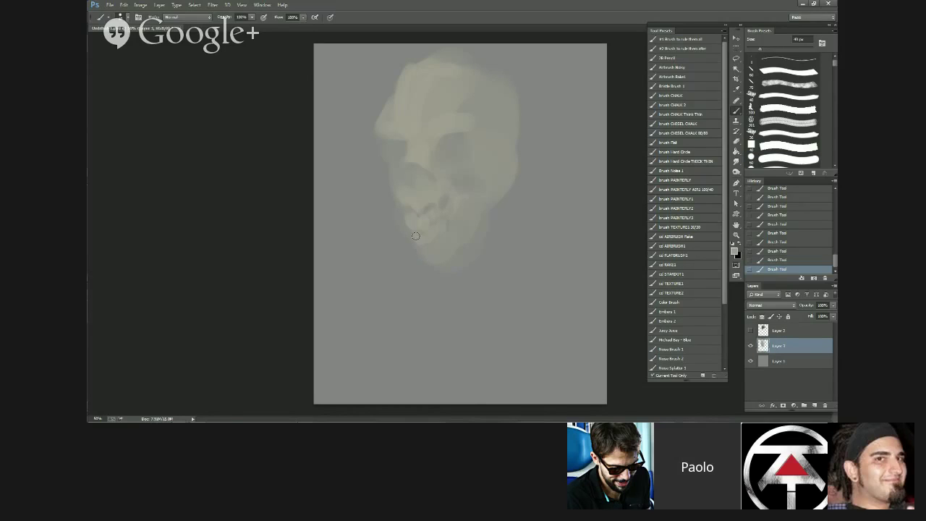
mouse_move(427, 210)
left_mouse_down()
mouse_move(452, 179)
mouse_move(448, 201)
left_mouse_up()
- Resample skull and background tones and shade the cheek hollow and far eye socket with a larger brush
left_click(452, 135, "alt")
key("bracketright")
key("bracketright")
key("bracketright")
left_click(428, 199, "alt")
key("bracketright")
key("bracketright")
key("bracketright")
left_click(500, 246, "alt")
key("bracketright")
key("bracketright")
mouse_move(458, 210)
left_mouse_down()
mouse_move(454, 227)
mouse_move(448, 214)
mouse_move(461, 206)
left_mouse_up()
left_click_drag(397, 149, 399, 147)
- Define the near eye socket, jaw edge and nose cavity with a smaller round brush
key("bracketleft")
key("bracketleft")
key("bracketleft")
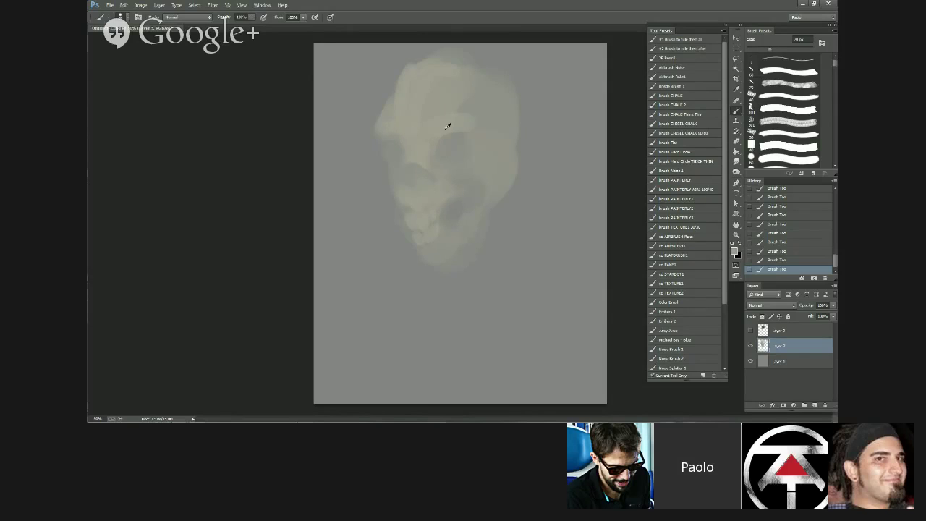
key("bracketleft")
key("bracketleft")
key("bracketleft")
key("bracketright")
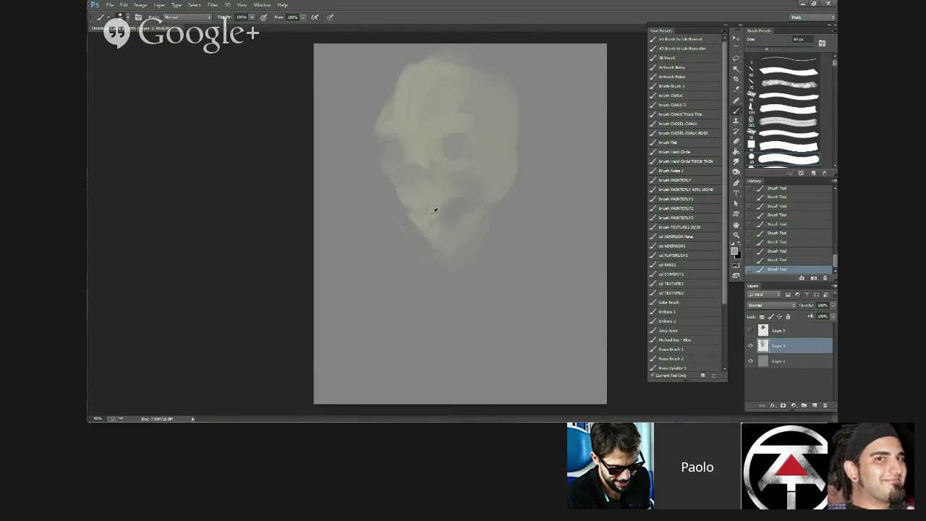
key("bracketleft")
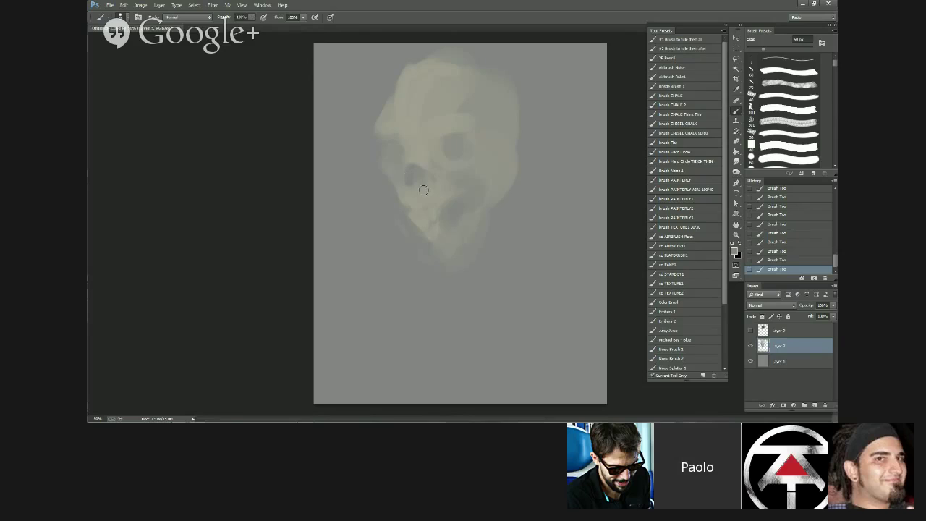
key("bracketleft")
- Sample the light bone tone at the brow and smooth the forehead above the far eye socket with a larger brush
left_click(411, 120, "alt")
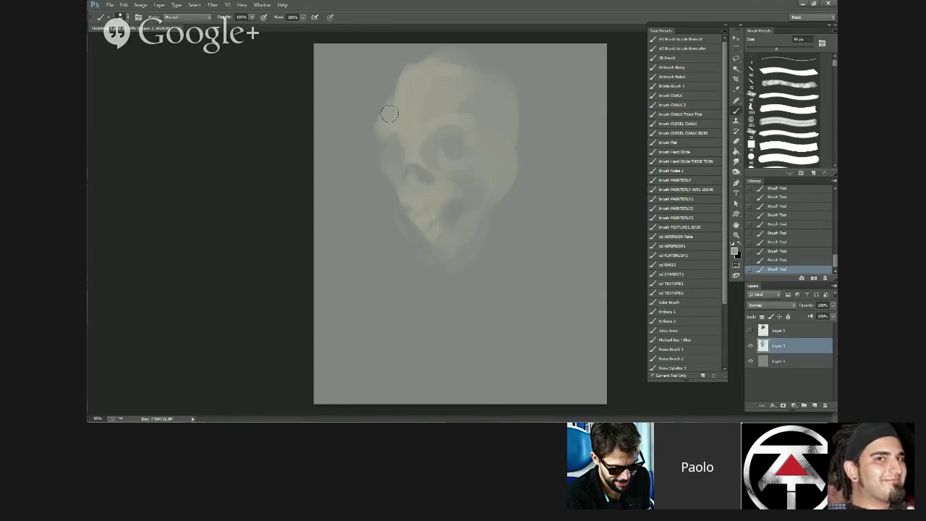
key("bracketright")
key("bracketright")
mouse_move(414, 103)
left_mouse_down()
mouse_move(421, 74)
mouse_move(440, 100)
mouse_move(399, 122)
left_mouse_up()
- Darken the eye sockets, nose cavity, cheek hollow and jaw edge with the Burn tool
left_click(736, 171)
key("bracketleft")
key("bracketleft")
mouse_move(406, 199)
left_mouse_down()
mouse_move(432, 136)
mouse_move(417, 159)
mouse_move(393, 138)
mouse_move(481, 176)
mouse_move(383, 196)
mouse_move(475, 186)
mouse_move(456, 206)
left_mouse_up()
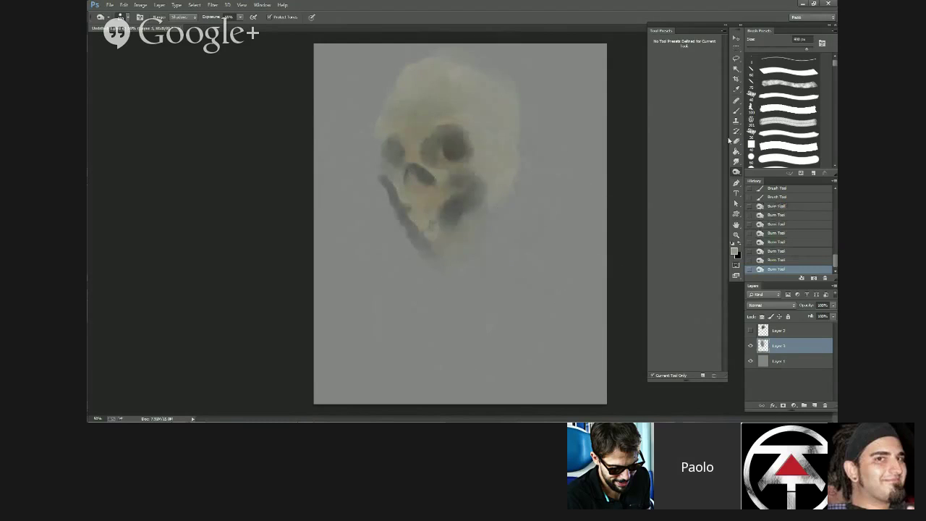
- Paint a white highlight on the far brow ridge using the brush CHALK preset
left_click(736, 110)
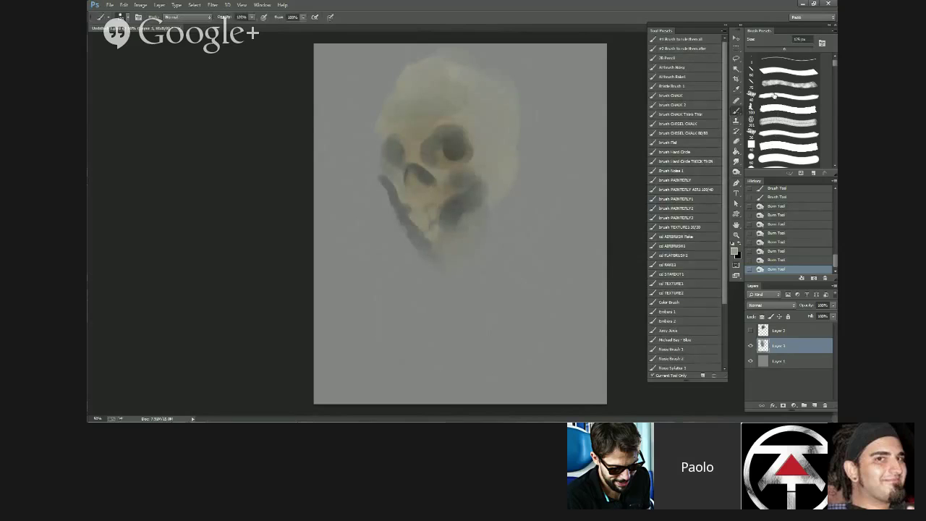
left_click(689, 96)
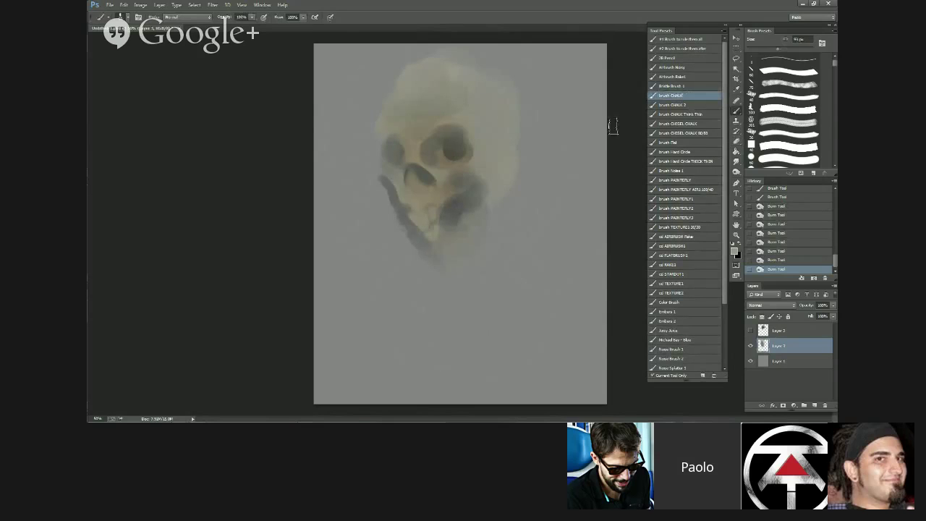
left_click(731, 244)
left_click(738, 243)
key("bracketleft")
key("bracketleft")
mouse_move(384, 127)
left_mouse_down()
mouse_move(396, 130)
mouse_move(389, 112)
mouse_move(379, 130)
left_mouse_up()
- Add light accents along the far cheekbone, upper jaw and teeth with a much smaller chalk brush and sampled bone tones
key("bracketleft")
key("bracketleft")
key("bracketleft")
key("bracketleft")
key("bracketleft")
key("bracketleft")
key("bracketleft")
key("bracketleft")
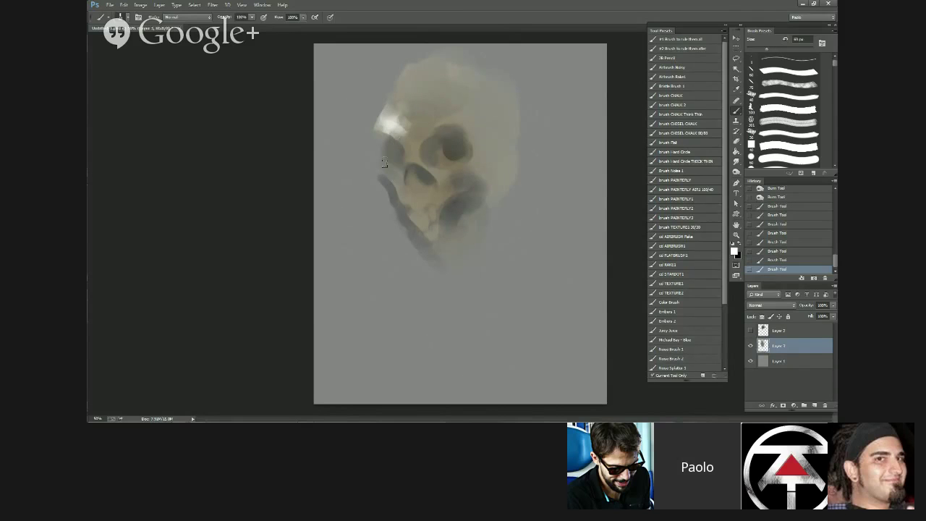
mouse_move(383, 163)
left_mouse_down()
mouse_move(405, 201)
mouse_move(395, 188)
mouse_move(415, 218)
left_mouse_up()
left_click(411, 210, "alt")
left_click(408, 202, "alt")
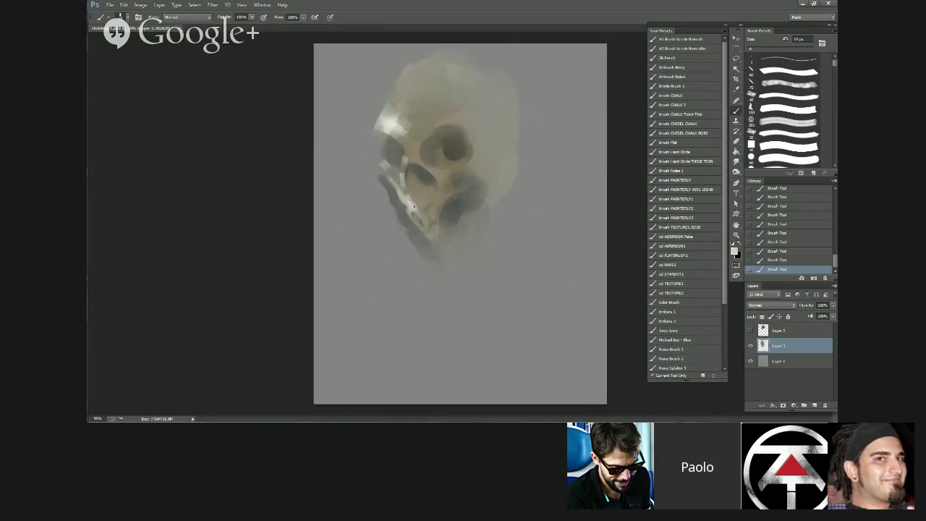
- Refine the teeth, upper jaw and far cheekbone with small chalk strokes in sampled bone and shadow tones
left_click_drag(413, 207, 417, 213)
left_click(414, 221, "alt")
left_click(419, 213, "alt")
left_click(412, 206, "alt")
left_click_drag(401, 183, 407, 156)
left_click(410, 173, "alt")
left_click_drag(406, 174, 416, 193)
left_click(410, 188, "alt")
left_click(412, 198, "alt")
left_click(415, 166, "alt")
- Sharpen the nose cavity and the nasal bone around it with sampled tones, varying the brush size
key("bracketleft")
key("bracketleft")
left_click(410, 187, "alt")
key("bracketright")
key("bracketright")
left_click(415, 154, "alt")
left_click(425, 174, "alt")
mouse_move(428, 191)
left_mouse_down()
mouse_move(395, 135)
mouse_move(405, 164)
left_mouse_up()
key("bracketright")
key("bracketright")
left_click(425, 191, "alt")
left_click(425, 188, "alt")
key("bracketright")
left_click(405, 168, "alt")
- Paint a thin light rim along the inner edge of the far eye socket and blend it with sampled tones
key("bracketleft")
key("bracketleft")
left_click(406, 157, "alt")
left_click(399, 125, "alt")
key("bracketleft")
key("bracketleft")
left_click_drag(399, 142, 405, 155)
left_click(403, 151, "alt")
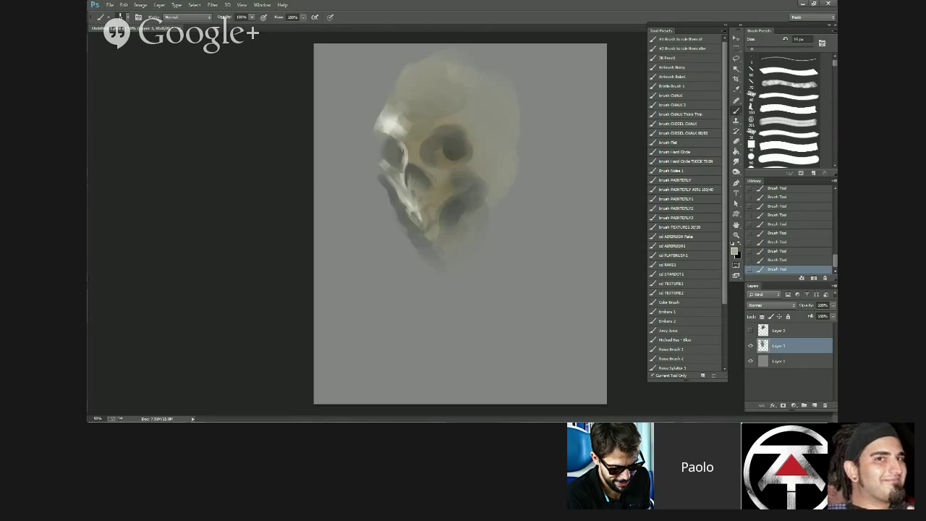
left_click(404, 158, "alt")
left_click(404, 164, "alt")
left_click(410, 148, "alt")
left_click(400, 147, "alt")
key("ctrl+minus")
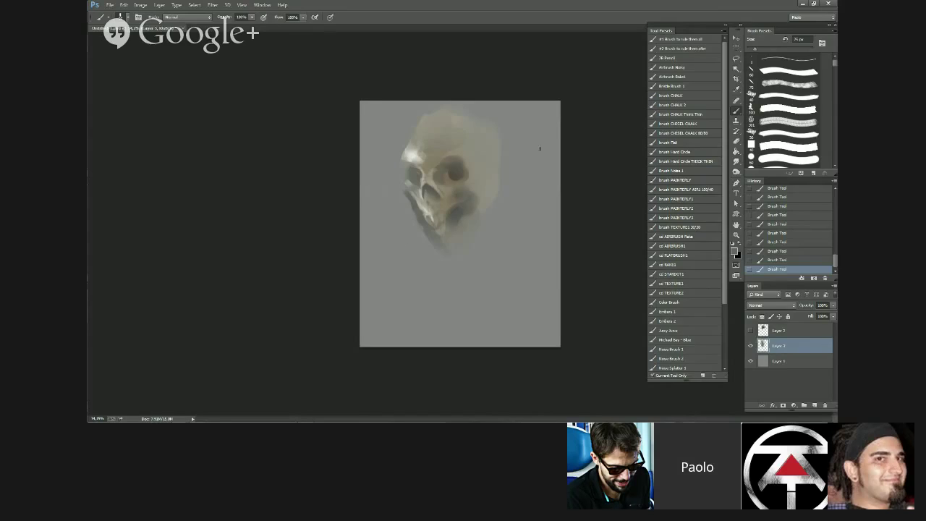
- Switch to the round brush preset with a thick, smooth stroke
scroll(548, 85, "up", 4)
left_click(783, 156)
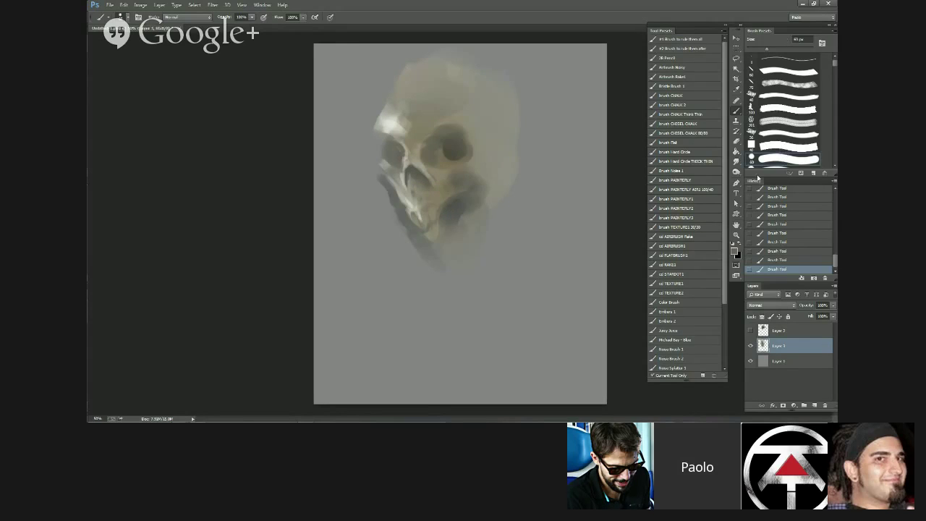
scroll(502, 214, "down", 3)
scroll(445, 182, "down", 3)
scroll(455, 195, "up", 3)
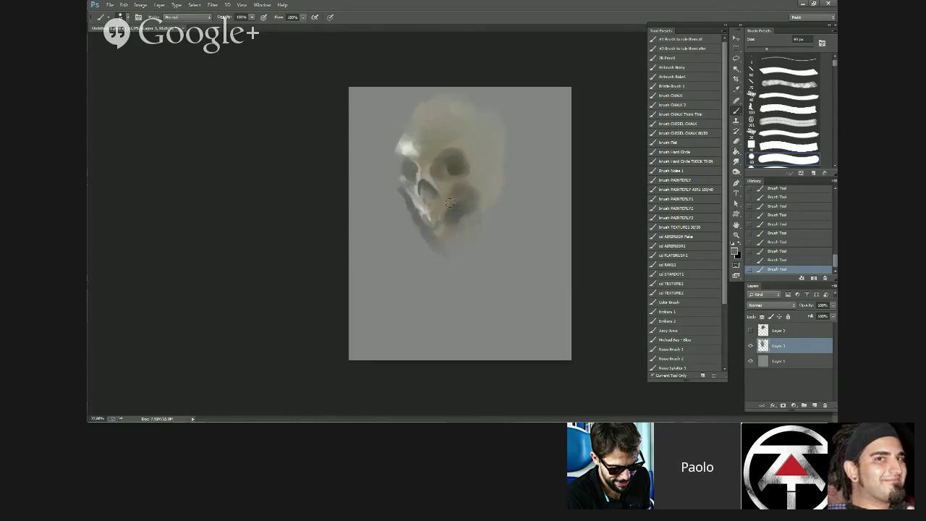
- Flip the canvas horizontally and back to check the skull's proportions
key("ctrl+shift+h")
key("h")
key("ctrl+plus")
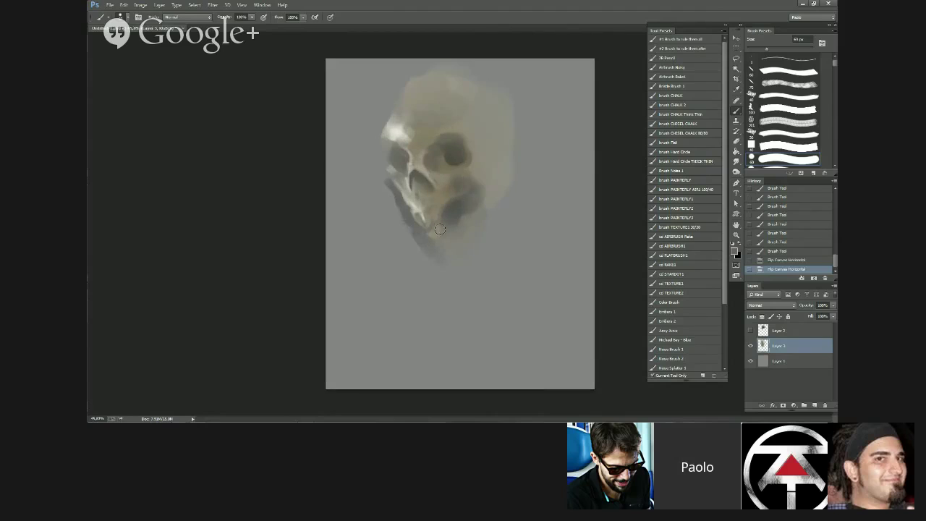
- Hide the skull layer and add a new layer directly above the grey base layer
left_click(750, 345)
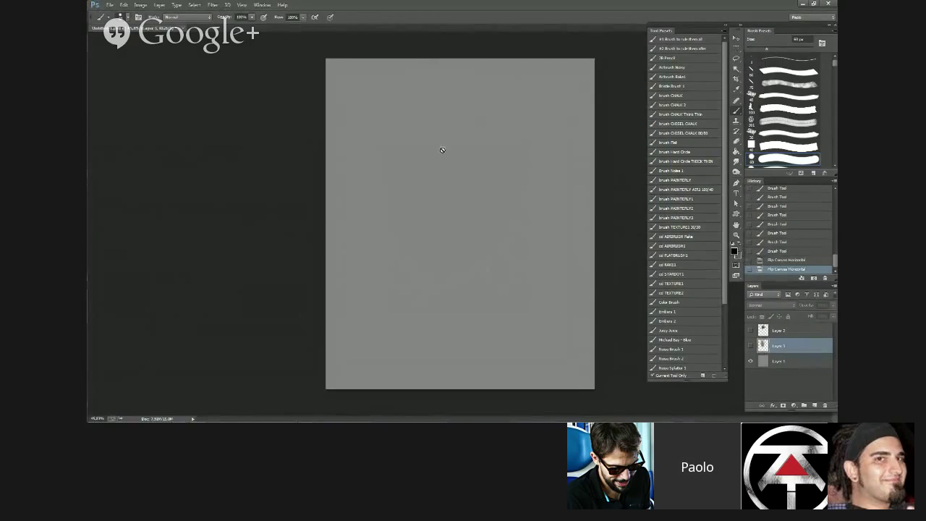
left_click(801, 361)
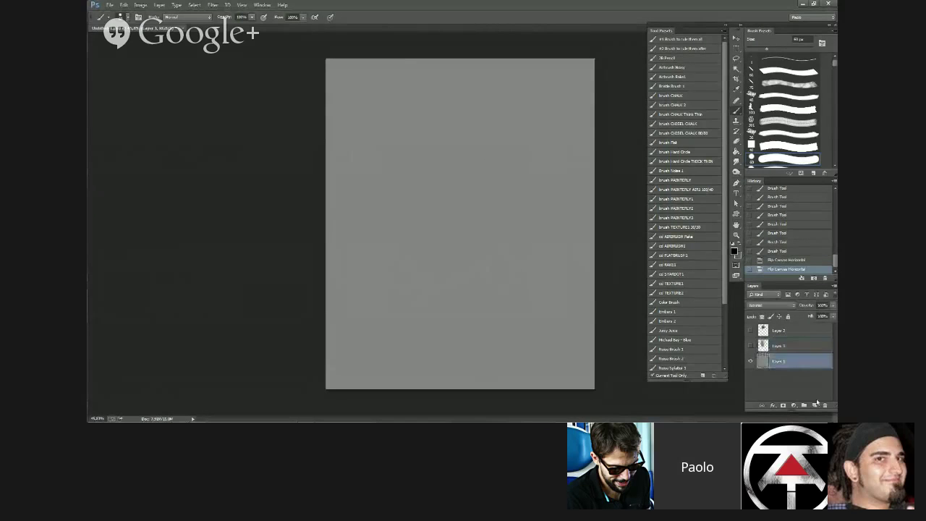
left_click(814, 405)
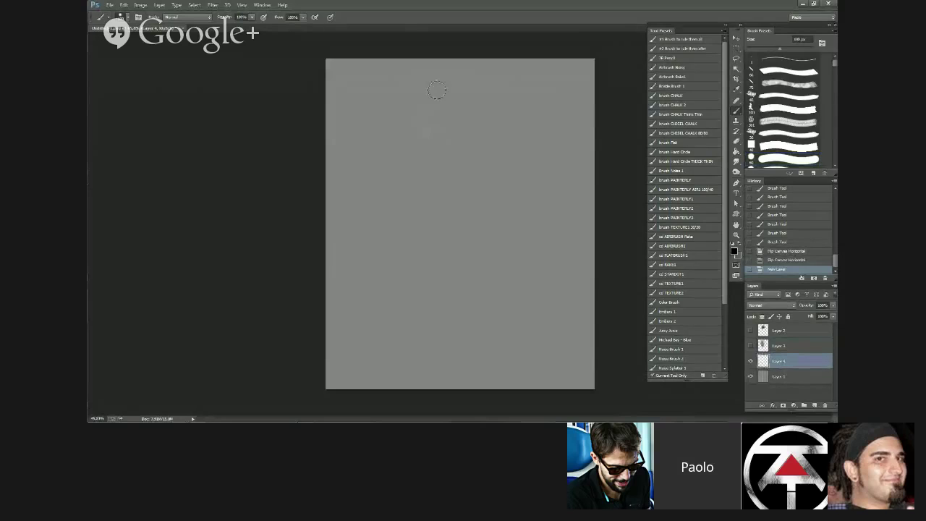
- Paint overlapping curved dark and mid-grey strokes in the upper middle of the new layer
mouse_move(436, 90)
left_mouse_down()
mouse_move(415, 155)
mouse_move(424, 199)
mouse_move(423, 148)
left_mouse_up()
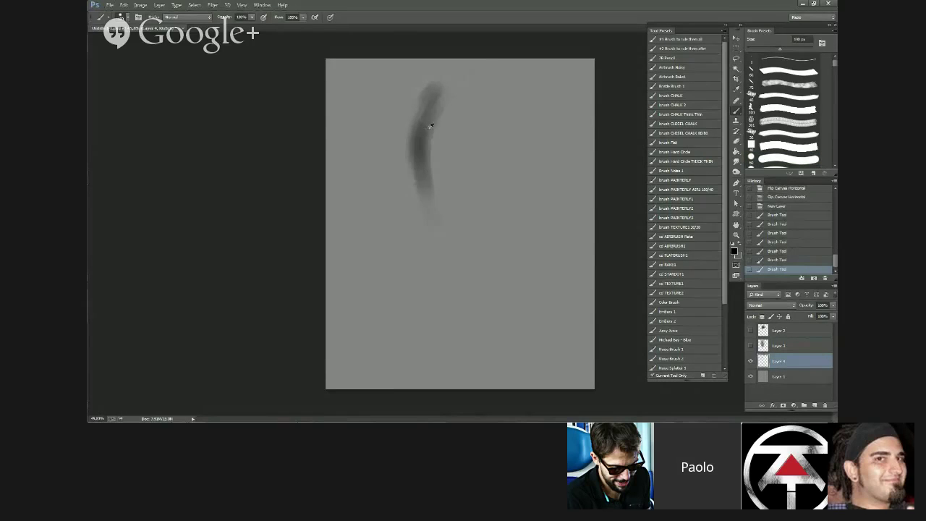
key("bracketright")
mouse_move(452, 110)
left_mouse_down()
mouse_move(433, 136)
mouse_move(450, 110)
left_mouse_up()
left_click_drag(450, 110, 440, 170)
left_click_drag(420, 131, 440, 221)
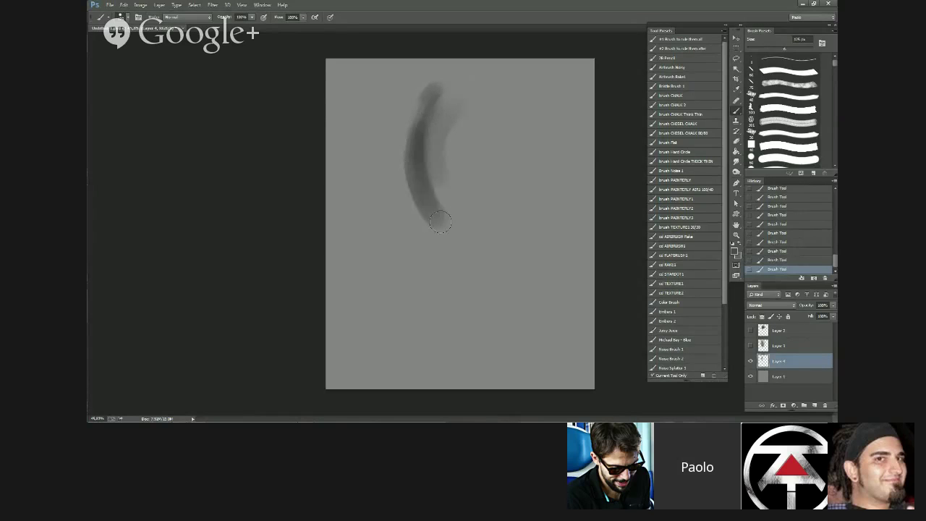
left_click_drag(430, 141, 447, 226)
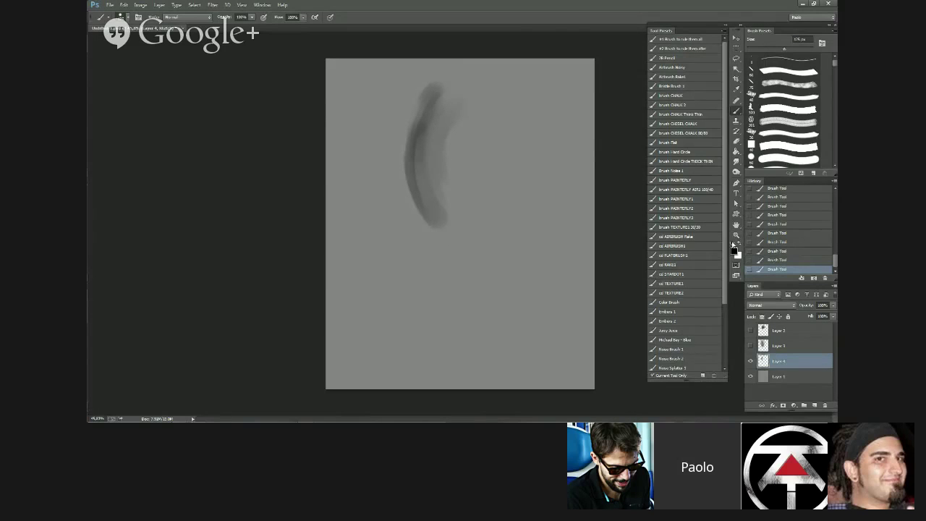
- Paint a white oval in the upper-left corner of the canvas and switch the foreground back to black
left_click(740, 246)
left_click_drag(340, 80, 349, 84)
left_click(740, 246)
- Block in a large dark silhouette of a head with ears, neck and shoulders using broad black strokes
mouse_move(437, 159)
left_mouse_down()
mouse_move(449, 94)
mouse_move(438, 123)
mouse_move(502, 178)
mouse_move(448, 203)
mouse_move(434, 238)
mouse_move(438, 258)
mouse_move(429, 110)
mouse_move(460, 230)
left_mouse_up()
left_click_drag(415, 149, 473, 182)
mouse_move(412, 219)
left_mouse_down()
mouse_move(500, 238)
mouse_move(430, 174)
mouse_move(496, 145)
mouse_move(487, 122)
mouse_move(519, 219)
mouse_move(411, 243)
mouse_move(407, 232)
mouse_move(411, 246)
mouse_move(560, 193)
mouse_move(554, 211)
mouse_move(423, 274)
mouse_move(490, 330)
mouse_move(448, 362)
mouse_move(535, 311)
mouse_move(453, 314)
mouse_move(470, 192)
left_mouse_up()
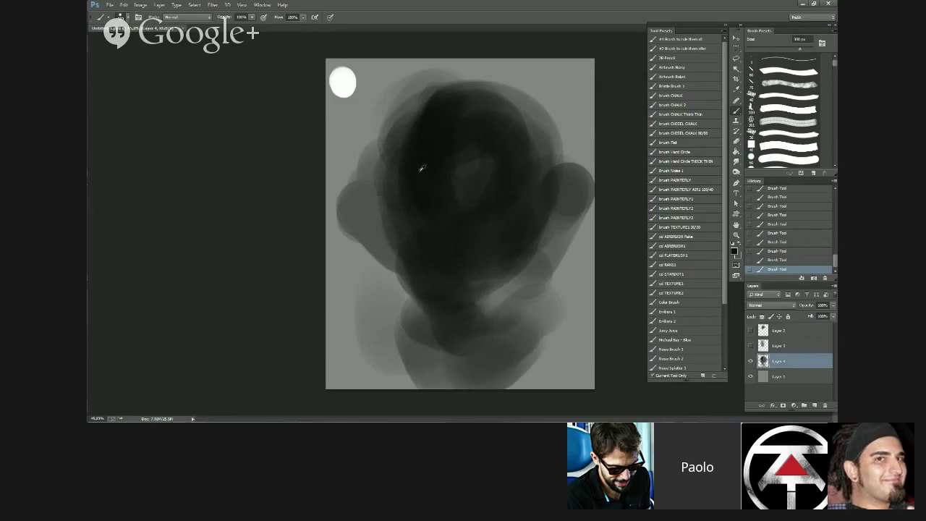
- Even out the head mass and shape its ear and jaw with broad dark grey strokes
key("bracketleft")
mouse_move(453, 104)
left_mouse_down()
mouse_move(423, 217)
mouse_move(486, 218)
mouse_move(415, 154)
mouse_move(435, 230)
left_mouse_up()
key("bracketleft")
mouse_move(360, 225)
left_mouse_down()
mouse_move(384, 247)
mouse_move(366, 179)
mouse_move(397, 116)
mouse_move(460, 88)
mouse_move(548, 150)
mouse_move(541, 142)
mouse_move(529, 283)
mouse_move(393, 287)
mouse_move(472, 317)
mouse_move(494, 303)
mouse_move(413, 301)
mouse_move(490, 274)
left_mouse_up()
left_click(535, 113, "alt")
key("bracketright")
key("bracketright")
mouse_move(449, 124)
left_mouse_down()
mouse_move(485, 158)
mouse_move(417, 136)
mouse_move(439, 192)
mouse_move(470, 196)
mouse_move(415, 295)
mouse_move(438, 325)
left_mouse_up()
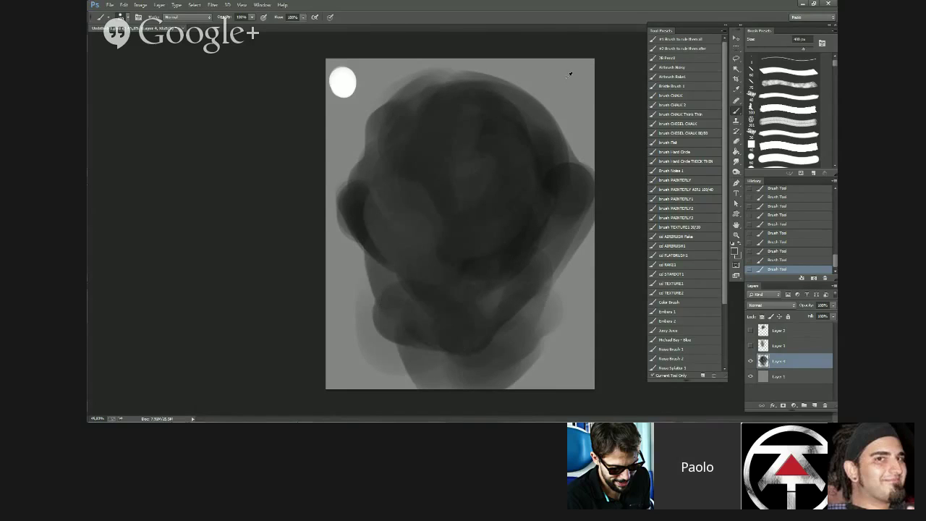
- Lighten the left forehead and cheek of the head with mid-grey strokes
key("bracketleft")
key("bracketleft")
mouse_move(433, 139)
left_mouse_down()
mouse_move(415, 119)
mouse_move(408, 168)
mouse_move(428, 170)
mouse_move(398, 197)
mouse_move(407, 168)
mouse_move(430, 193)
left_mouse_up()
key("bracketright")
key("bracketright")
left_click(402, 195, "alt")
key("bracketleft")
key("bracketleft")
key("bracketleft")
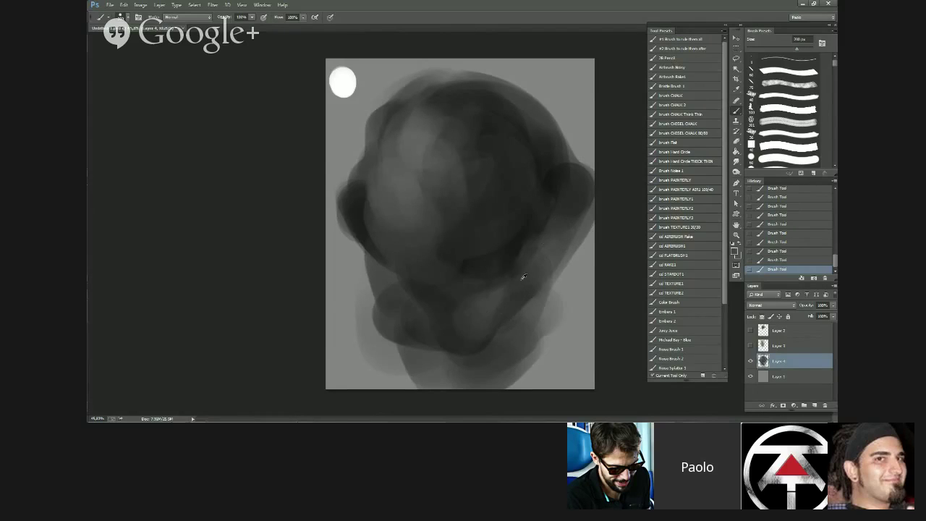
- Paint a small shaded grey sphere with a highlight in the upper-right corner of the canvas
left_click(358, 205, "alt")
key("bracketleft")
key("bracketleft")
left_click_drag(561, 81, 573, 87)
key("bracketleft")
key("bracketleft")
key("bracketleft")
key("bracketleft")
key("bracketleft")
key("bracketleft")
key("bracketleft")
left_click(574, 79, "alt")
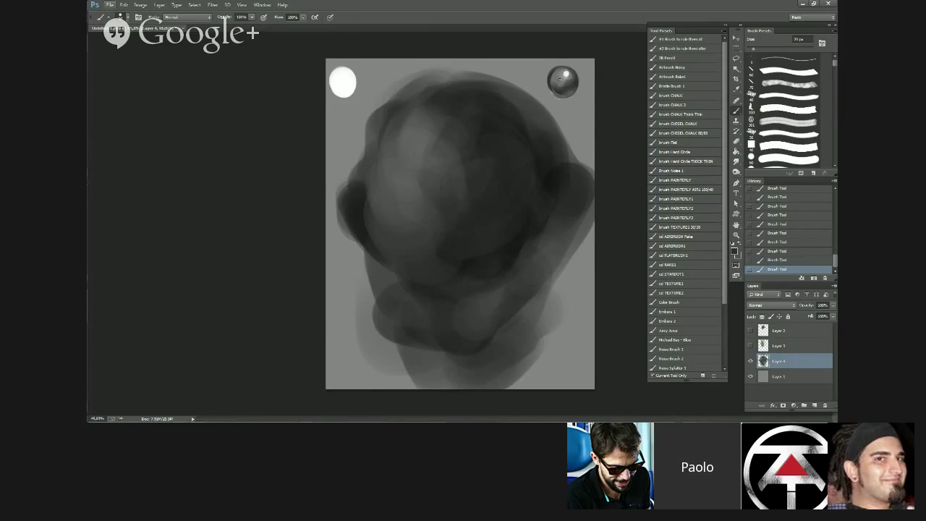
- Sample a grey from the small sphere and model the middle of the face, jaw and neck with a larger brush
left_click(562, 85, "alt")
key("bracketright")
key("bracketright")
key("bracketright")
key("bracketright")
key("bracketright")
key("bracketright")
key("bracketright")
key("bracketright")
key("bracketright")
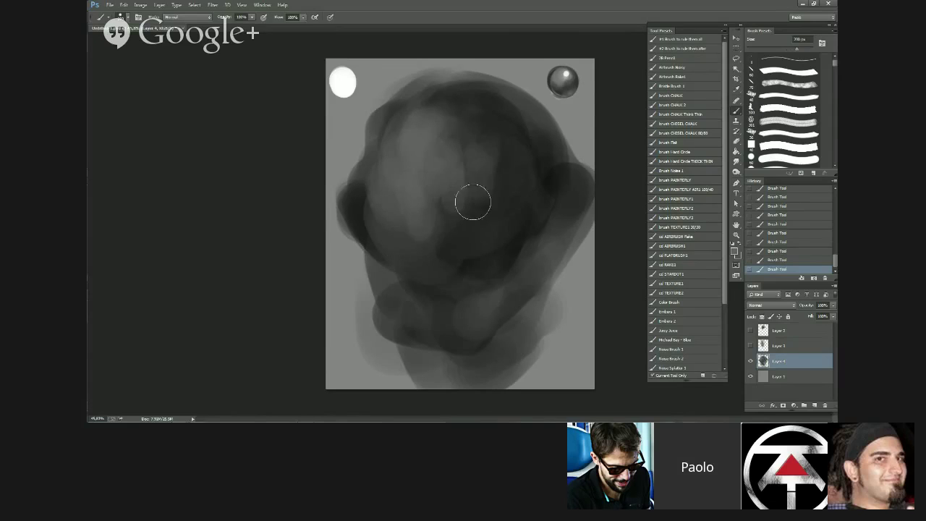
mouse_move(472, 202)
left_mouse_down()
mouse_move(400, 208)
mouse_move(412, 230)
mouse_move(408, 316)
mouse_move(417, 322)
mouse_move(395, 308)
mouse_move(480, 329)
mouse_move(427, 299)
mouse_move(491, 292)
mouse_move(508, 240)
mouse_move(478, 236)
mouse_move(503, 123)
mouse_move(525, 212)
mouse_move(405, 228)
mouse_move(458, 89)
left_mouse_up()
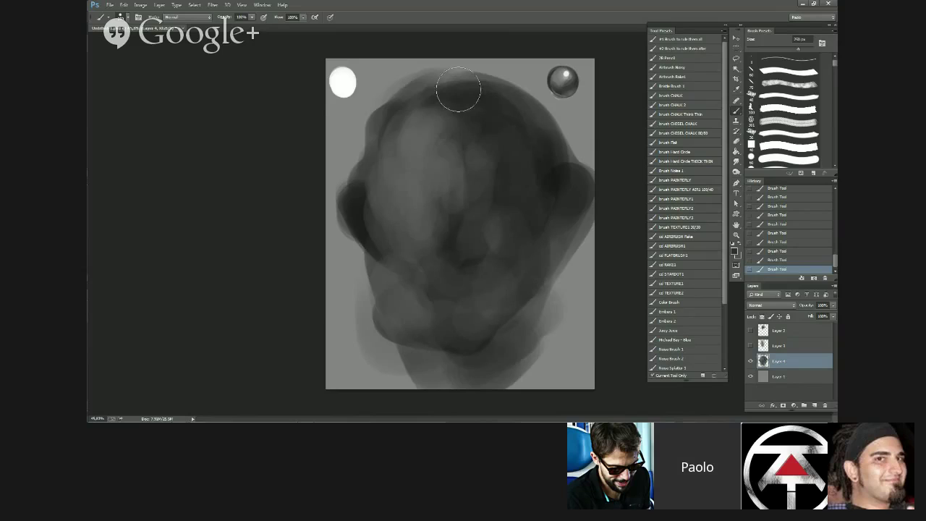
key("bracketleft")
key("bracketleft")
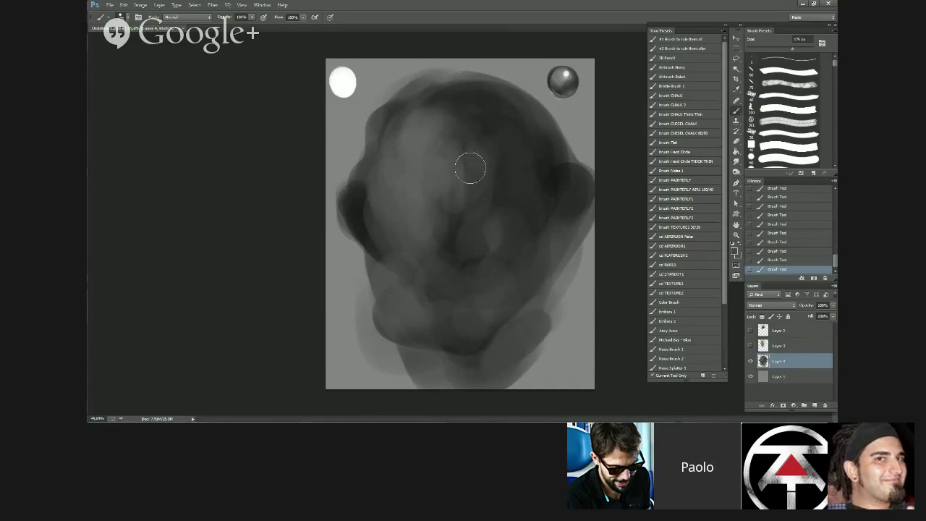
- Sample white from the corner oval and paint a thin rim light along the right edge of the head
left_click(341, 79, "alt")
key("bracketleft")
key("bracketleft")
key("bracketleft")
key("bracketleft")
key("bracketleft")
key("bracketleft")
key("bracketleft")
key("bracketleft")
mouse_move(549, 116)
left_mouse_down()
mouse_move(543, 105)
mouse_move(570, 172)
left_mouse_up()
- Build up a bright highlight patch on the forehead with a larger white brush
key("bracketright")
key("bracketright")
key("bracketright")
key("bracketright")
key("bracketright")
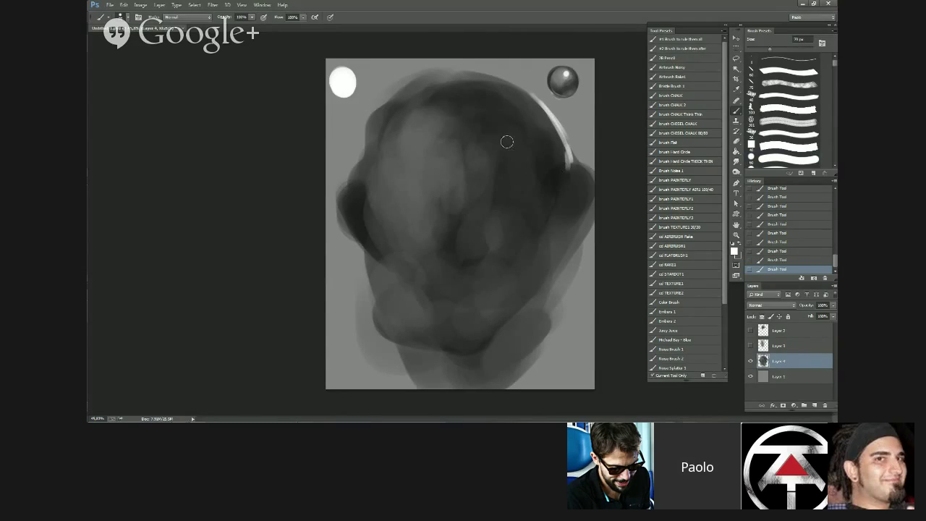
key("bracketright")
key("bracketright")
key("bracketright")
key("bracketright")
key("bracketright")
mouse_move(496, 130)
left_mouse_down()
mouse_move(509, 159)
mouse_move(484, 144)
mouse_move(480, 163)
mouse_move(532, 181)
left_mouse_up()
key("bracketright")
key("bracketright")
key("bracketleft")
key("bracketleft")
key("bracketleft")
key("bracketleft")
left_click_drag(465, 171, 468, 183)
mouse_move(499, 129)
left_mouse_down()
mouse_move(475, 160)
mouse_move(457, 139)
mouse_move(498, 133)
left_mouse_up()
- Blend the forehead highlight outward into the dark form with sampled greys and a larger brush
key("bracketright")
key("bracketright")
key("bracketright")
left_click(510, 145, "alt")
left_click_drag(520, 138, 515, 133)
mouse_move(478, 109)
left_mouse_down()
mouse_move(468, 116)
mouse_move(537, 172)
mouse_move(595, 194)
mouse_move(555, 269)
left_mouse_up()
left_click(544, 176, "alt")
- Outline the right ear with sampled light rim strokes using a much smaller brush
left_click(568, 140, "alt")
key("bracketleft")
key("bracketleft")
key("bracketleft")
key("bracketleft")
key("bracketleft")
key("bracketleft")
key("bracketleft")
key("bracketleft")
key("bracketleft")
key("bracketleft")
key("bracketleft")
key("bracketleft")
key("bracketleft")
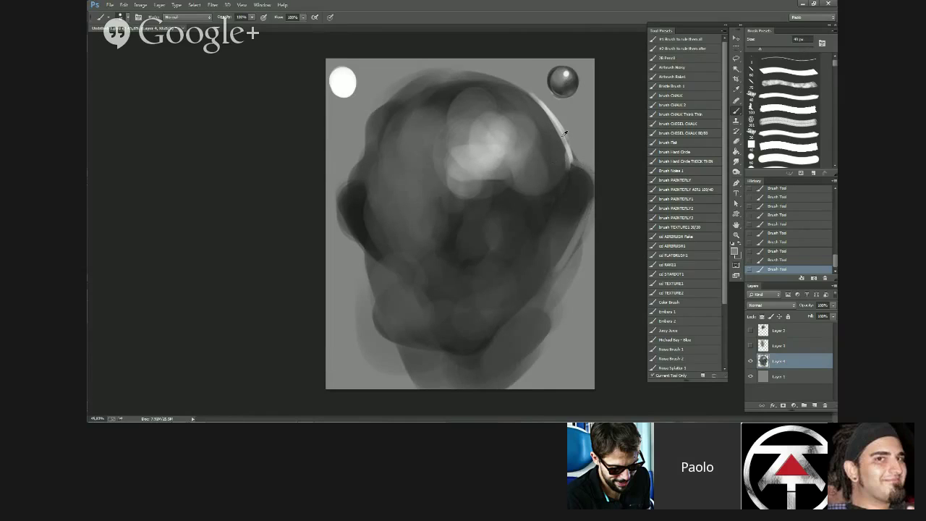
mouse_move(593, 186)
left_mouse_down()
mouse_move(567, 170)
mouse_move(560, 189)
mouse_move(592, 181)
mouse_move(539, 259)
left_mouse_up()
left_click(367, 221, "alt")
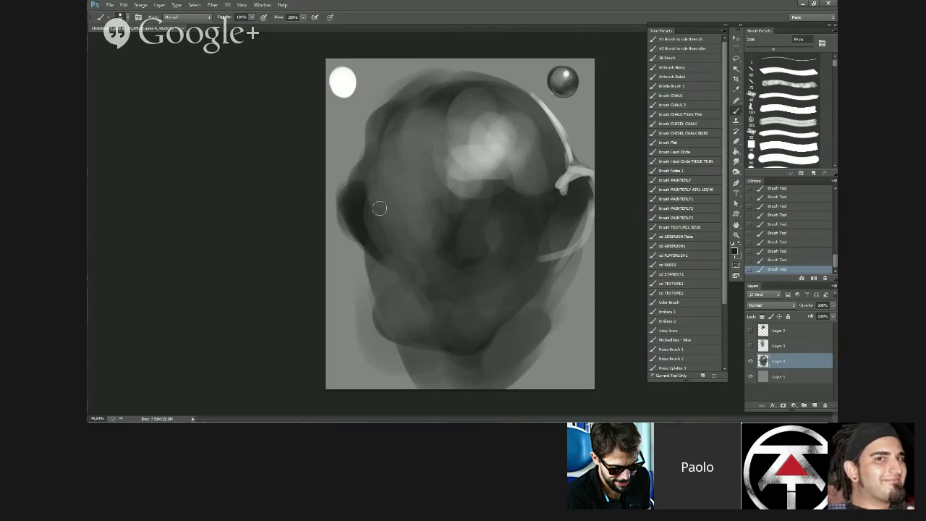
- Block in dark eye sockets on the head and paint a lighter grey ring around the left one
key("bracketright")
key("bracketright")
left_click_drag(382, 206, 387, 209)
left_click_drag(461, 204, 458, 206)
left_click(467, 194, "alt")
key("bracketleft")
left_click_drag(380, 185, 399, 215)
left_click_drag(400, 216, 388, 184)
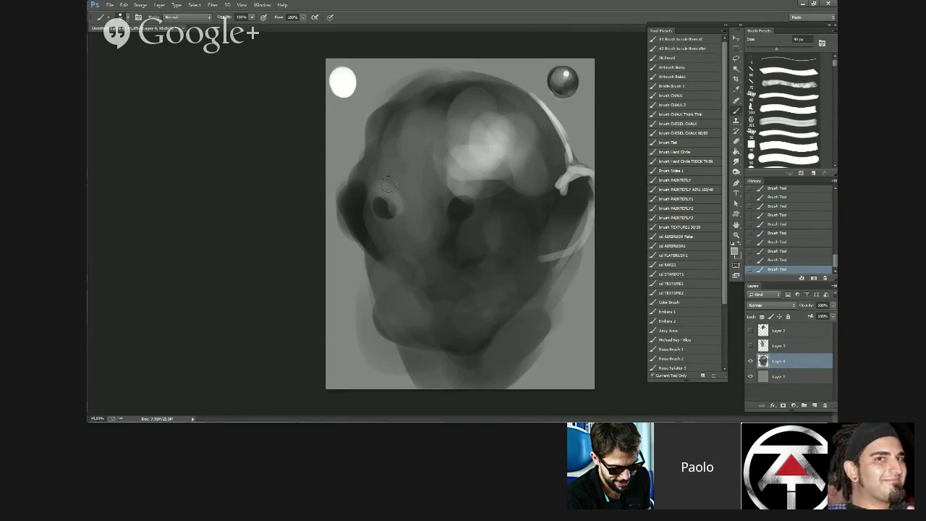
- Refine both eye sockets with sampled light and dark greys, shaping the brow beneath the forehead highlight
left_click(384, 182, "alt")
key("bracketright")
left_click(383, 208, "alt")
left_click(384, 208)
left_click(456, 189, "alt")
mouse_move(455, 188)
left_mouse_down()
mouse_move(473, 186)
mouse_move(485, 215)
mouse_move(459, 202)
left_mouse_up()
left_click(461, 188, "alt")
left_click(458, 203, "alt")
mouse_move(402, 190)
left_mouse_down()
mouse_move(425, 245)
mouse_move(414, 250)
mouse_move(426, 244)
mouse_move(409, 243)
mouse_move(426, 239)
mouse_move(414, 252)
mouse_move(424, 228)
mouse_move(437, 254)
mouse_move(421, 219)
mouse_move(413, 230)
mouse_move(433, 252)
mouse_move(405, 242)
mouse_move(405, 261)
mouse_move(427, 275)
mouse_move(398, 275)
mouse_move(403, 282)
mouse_move(387, 238)
mouse_move(411, 207)
mouse_move(381, 188)
mouse_move(401, 215)
mouse_move(384, 200)
left_mouse_up()
- Darken the nose area between the eyes and mouth with sampled greys and a larger brush
left_click(422, 213, "alt")
left_click(447, 222, "alt")
key("bracketright")
key("bracketright")
left_click(413, 245, "alt")
key("bracketleft")
key("bracketright")
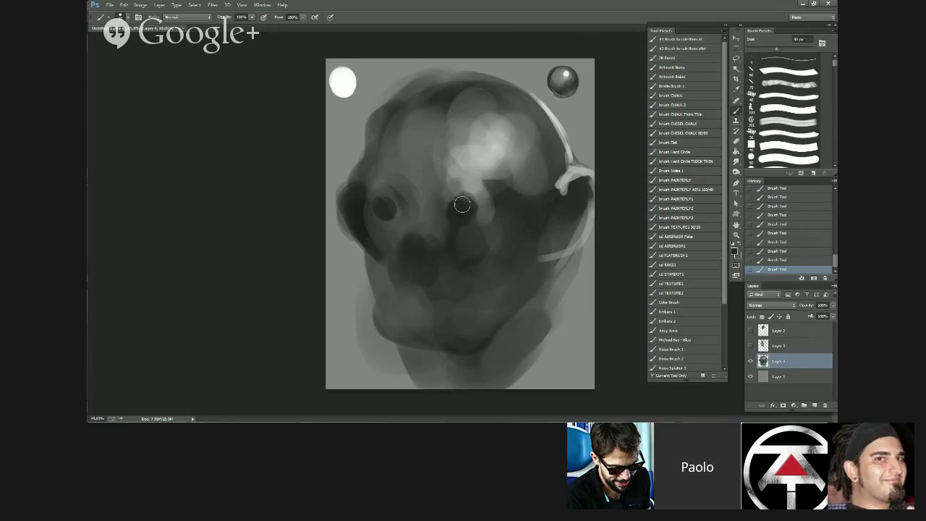
- Deepen the right eye socket and soften the dark nose area with sampled greys and a smaller brush
mouse_move(462, 205)
left_mouse_down()
mouse_move(452, 204)
mouse_move(472, 213)
mouse_move(444, 209)
mouse_move(446, 218)
mouse_move(476, 201)
mouse_move(489, 215)
left_mouse_up()
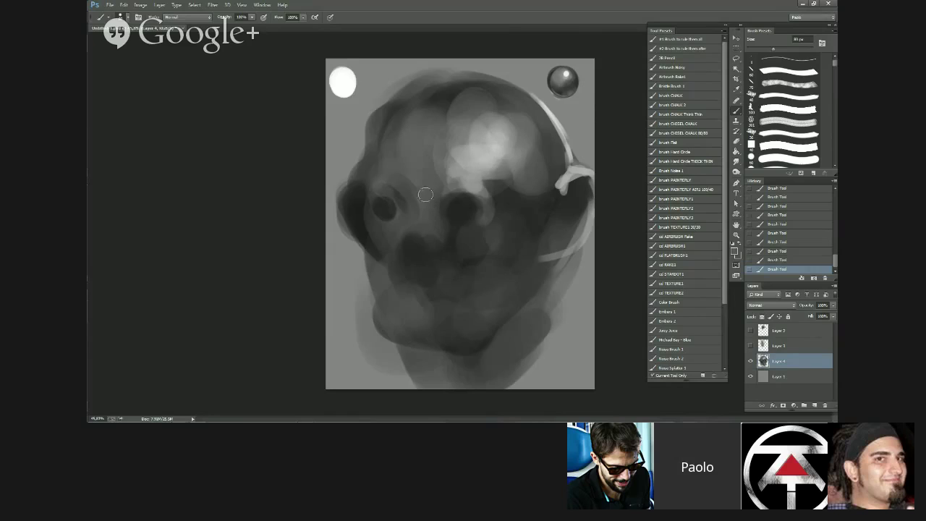
key("bracketleft")
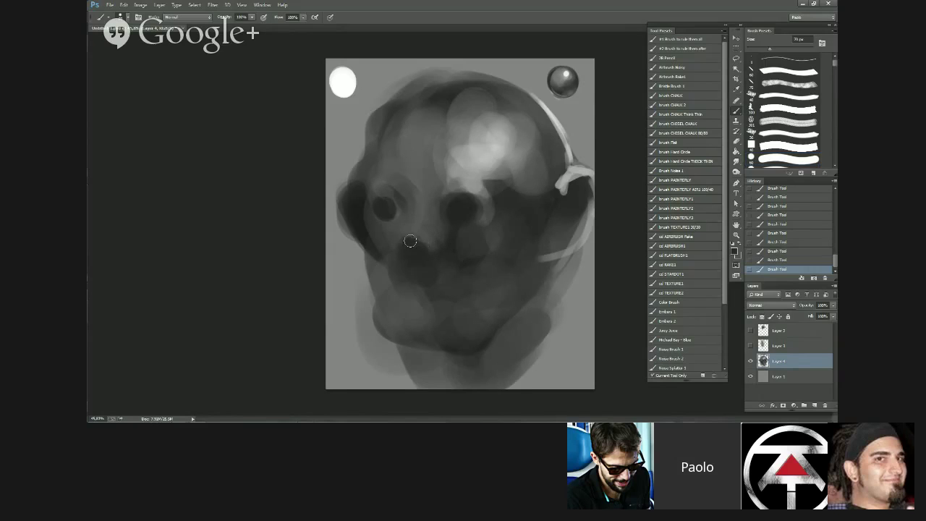
key("bracketright")
key("bracketleft")
key("bracketleft")
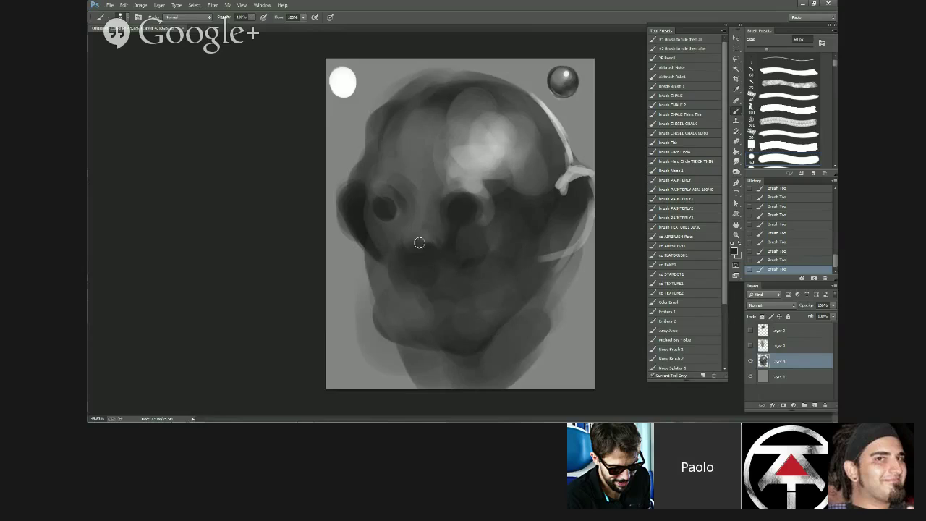
left_click(428, 237, "alt")
- Hide Layer 4, add a new layer above Layer 1 and reset the colours to default black and white
left_click(750, 361)
left_click(800, 378)
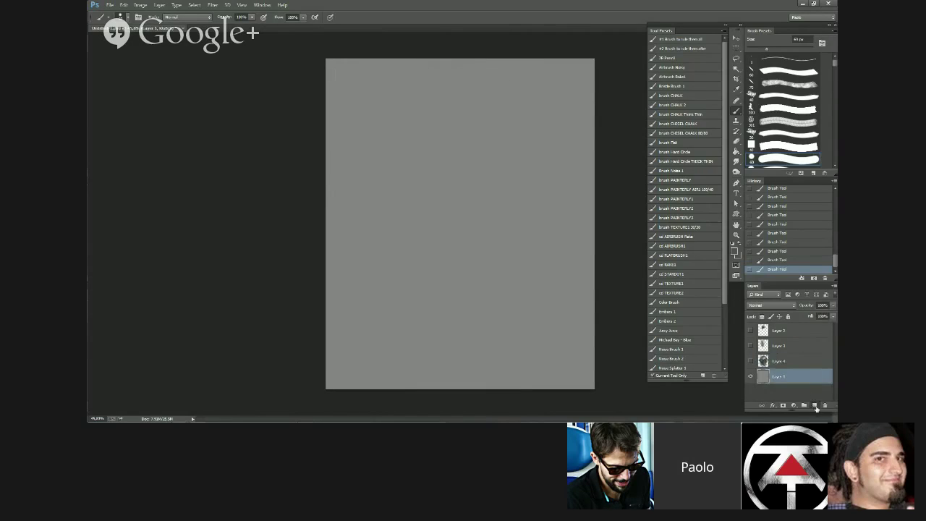
left_click(814, 405)
left_click(733, 245)
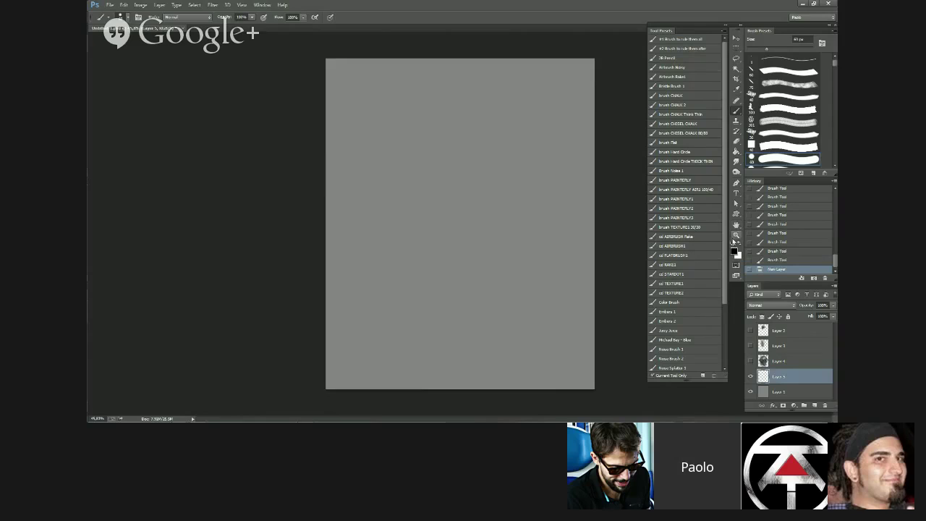
- Stamp two clusters of black dots across the upper canvas with a hard brush, reducing its size along the way
left_click(365, 101)
left_click(388, 90)
left_click(385, 108)
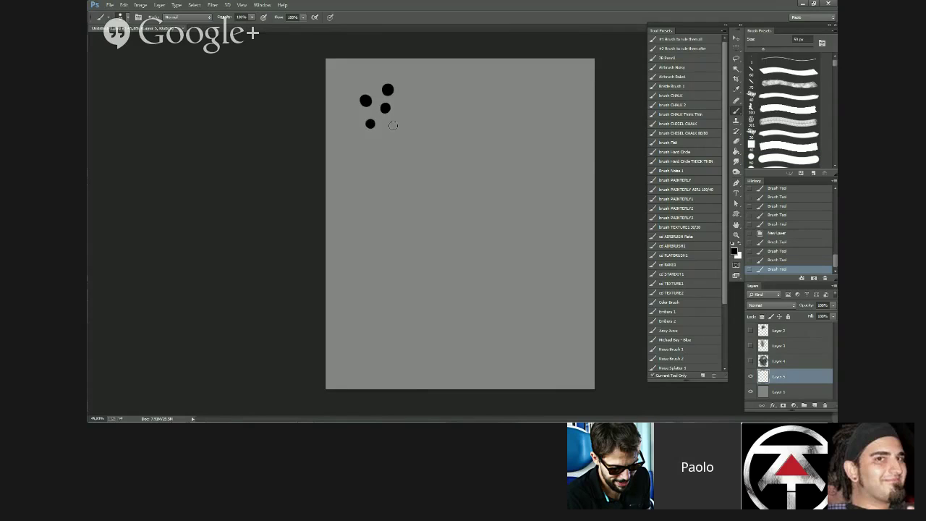
left_click(394, 125)
left_click(380, 141)
key("bracketleft")
key("bracketleft")
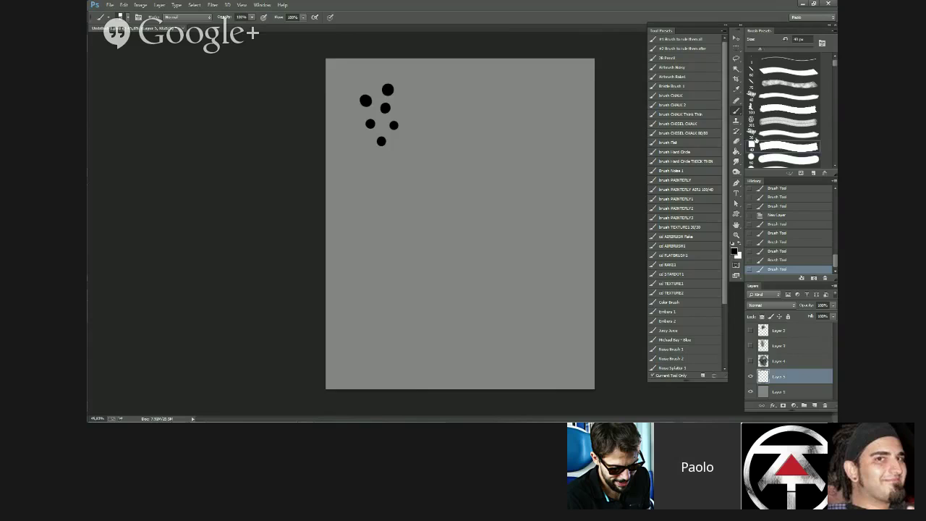
left_click(441, 129)
left_click(461, 112)
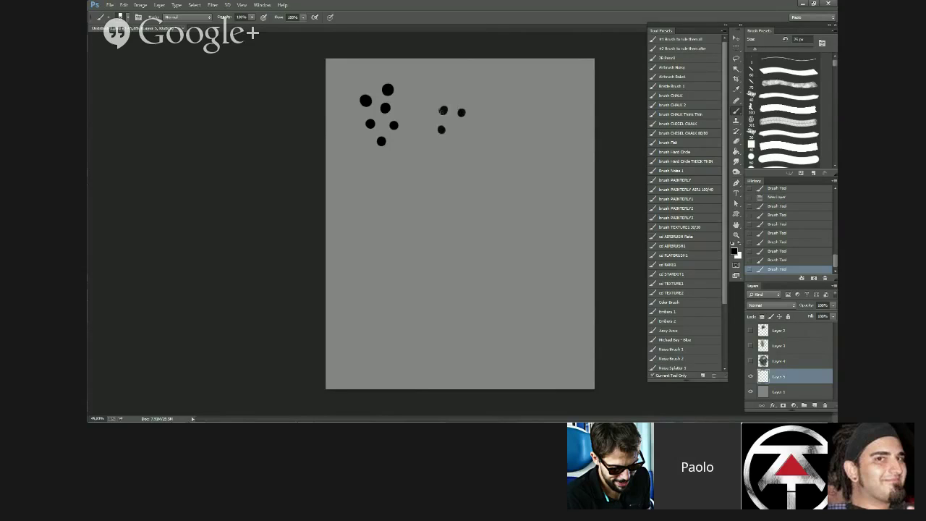
left_click(443, 110)
- Paint a diagonal row of small black angular shapes and dots in the middle of the canvas
left_click(437, 208)
left_click_drag(432, 179, 455, 198)
key("bracketright")
key("bracketright")
left_click(458, 233)
mouse_move(465, 216)
left_mouse_down()
mouse_move(464, 208)
mouse_move(485, 227)
left_mouse_up()
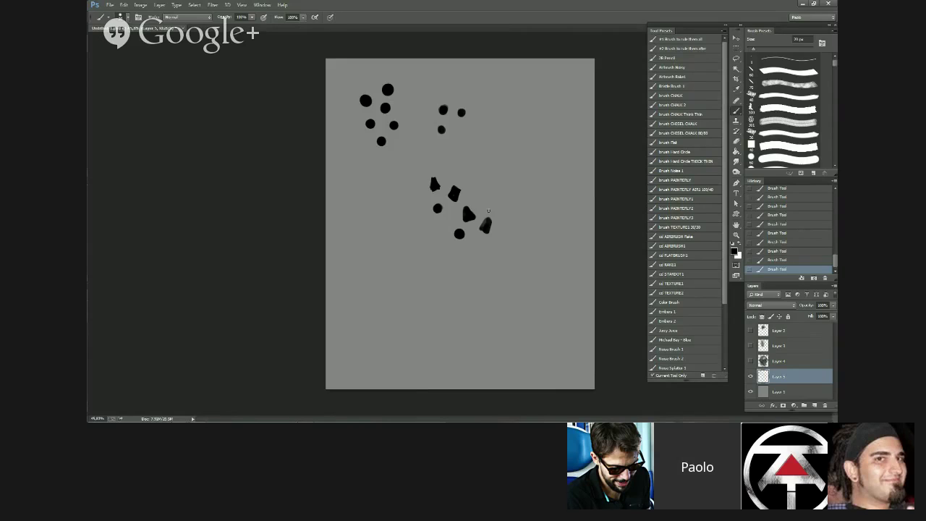
- Hide the dots layer and paint soft-ended black round-brush strokes in the upper-left corner of a new layer
left_click(750, 376)
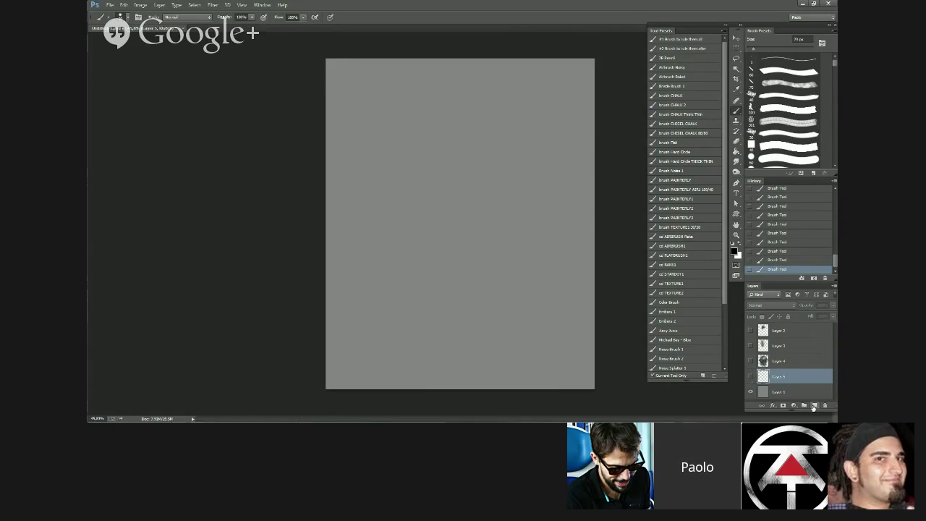
left_click(813, 405)
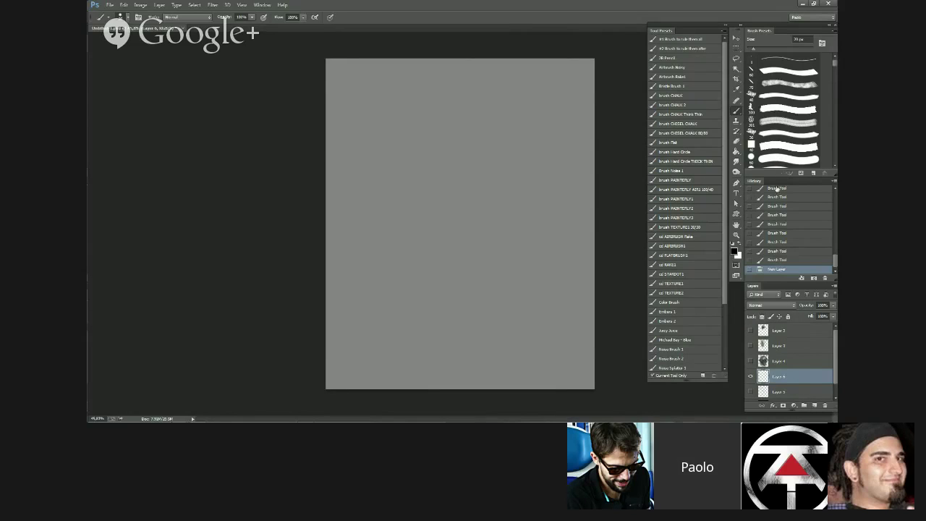
left_click(777, 159)
key("bracketright")
key("bracketright")
key("bracketright")
key("bracketright")
left_click_drag(364, 75, 347, 116)
mouse_move(361, 81)
left_mouse_down()
mouse_move(347, 117)
mouse_move(360, 85)
mouse_move(352, 87)
mouse_move(343, 132)
mouse_move(348, 107)
mouse_move(343, 123)
left_mouse_up()
key("bracketleft")
key("bracketleft")
key("bracketleft")
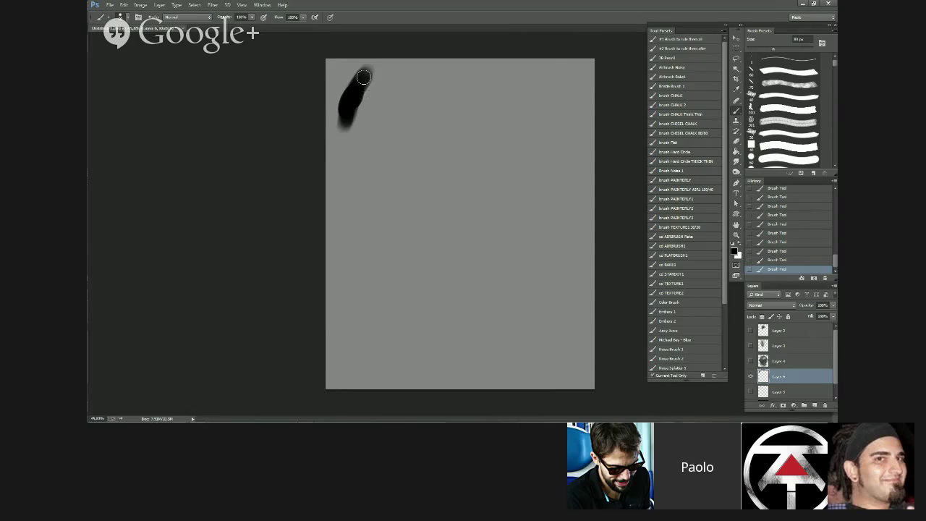
mouse_move(363, 77)
left_mouse_down()
mouse_move(357, 131)
mouse_move(384, 71)
mouse_move(362, 126)
mouse_move(376, 88)
mouse_move(364, 121)
left_mouse_up()
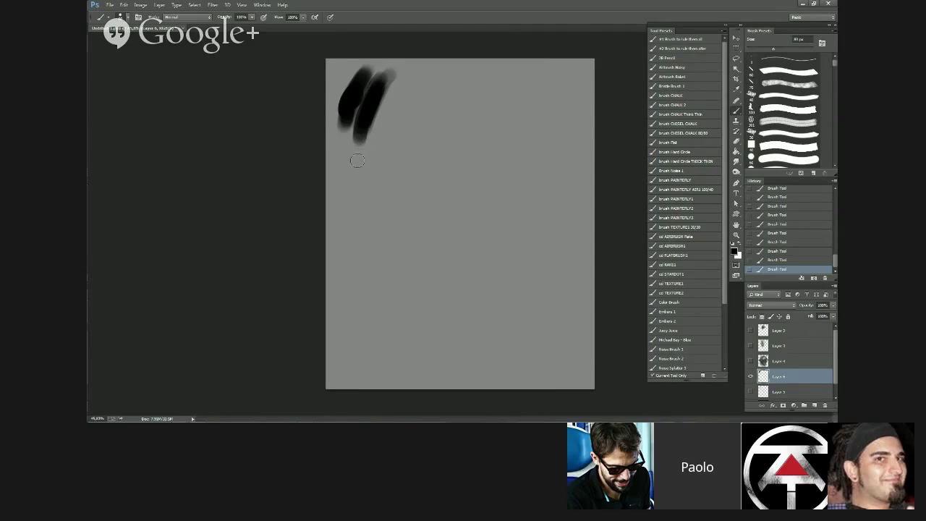
- Add comparison strokes beside the round ones, one with the square brush and several crossing ones with a chisel-shaped brush
left_click(757, 147)
key("bracketright")
mouse_move(426, 79)
left_mouse_down()
mouse_move(410, 134)
mouse_move(427, 81)
left_mouse_up()
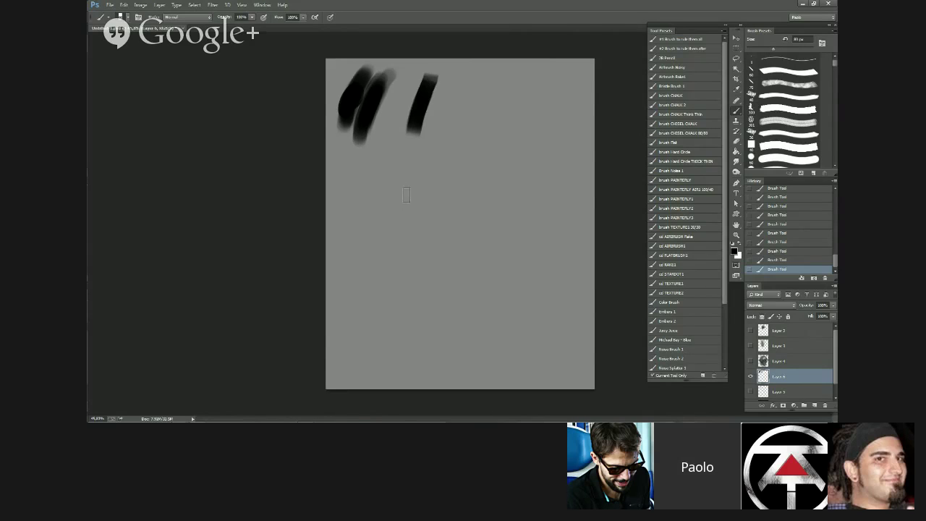
left_click(787, 74)
key("bracketleft")
left_click_drag(457, 92, 448, 144)
left_click_drag(467, 100, 504, 156)
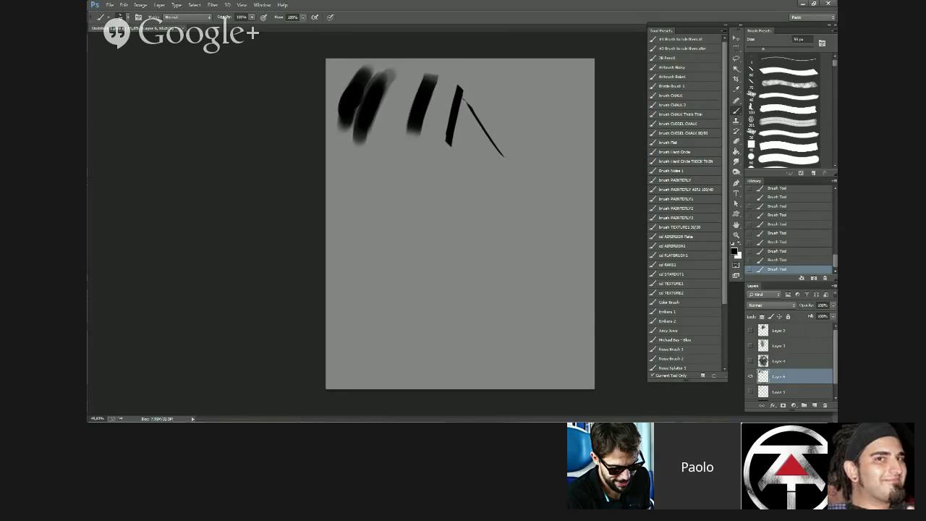
left_click_drag(495, 87, 462, 152)
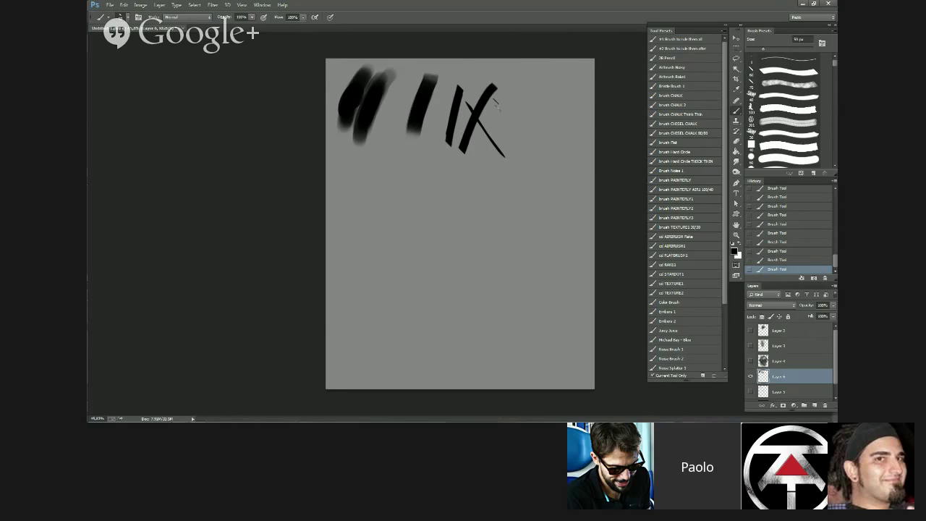
left_click_drag(495, 100, 518, 134)
- Paint a dark curved stroke below the test marks with an enlarged brush CHALK preset
left_click(695, 99)
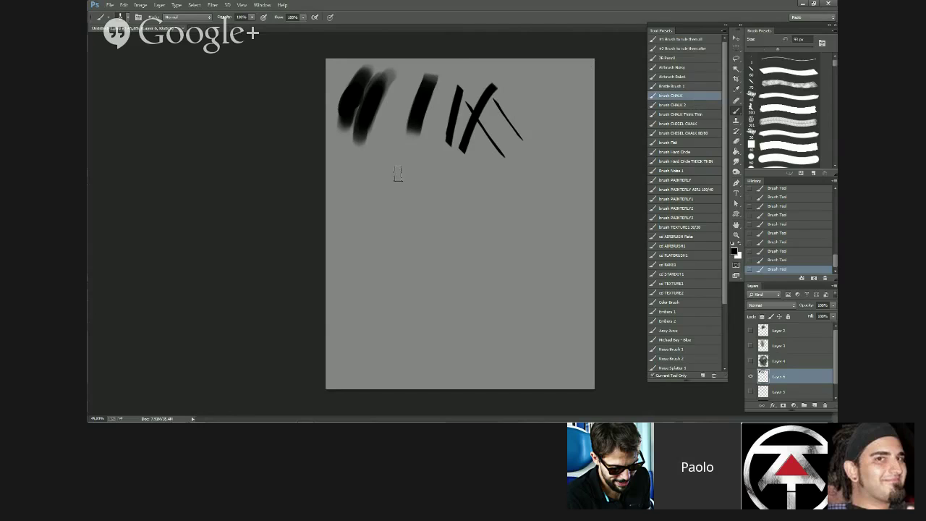
key("bracketright")
key("bracketright")
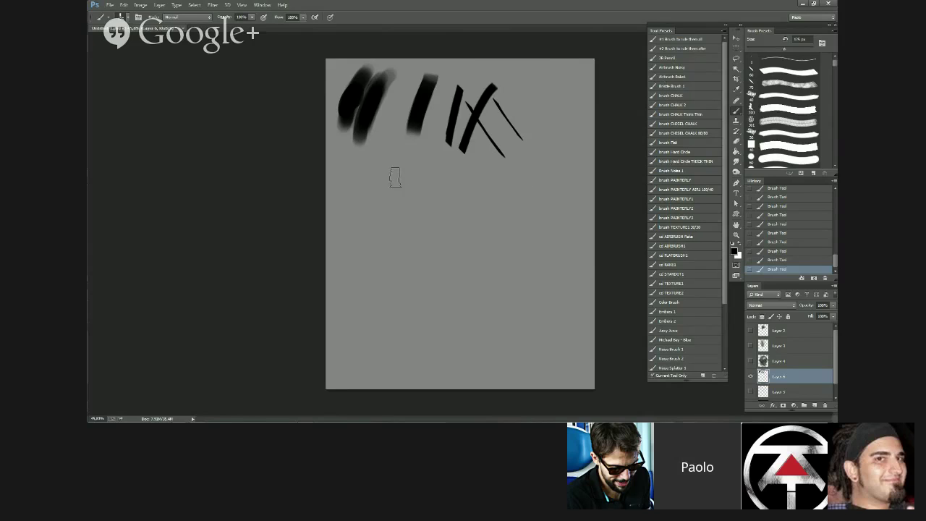
mouse_move(389, 168)
left_mouse_down()
mouse_move(404, 236)
mouse_move(391, 181)
mouse_move(413, 235)
left_mouse_up()
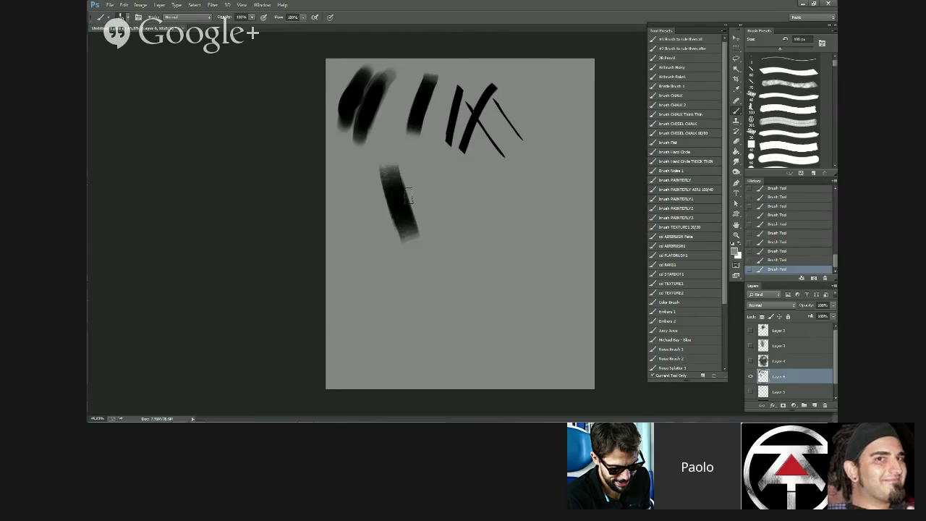
mouse_move(409, 192)
left_mouse_down()
mouse_move(422, 227)
mouse_move(412, 250)
mouse_move(427, 271)
mouse_move(431, 219)
left_mouse_up()
left_click(400, 205, "alt")
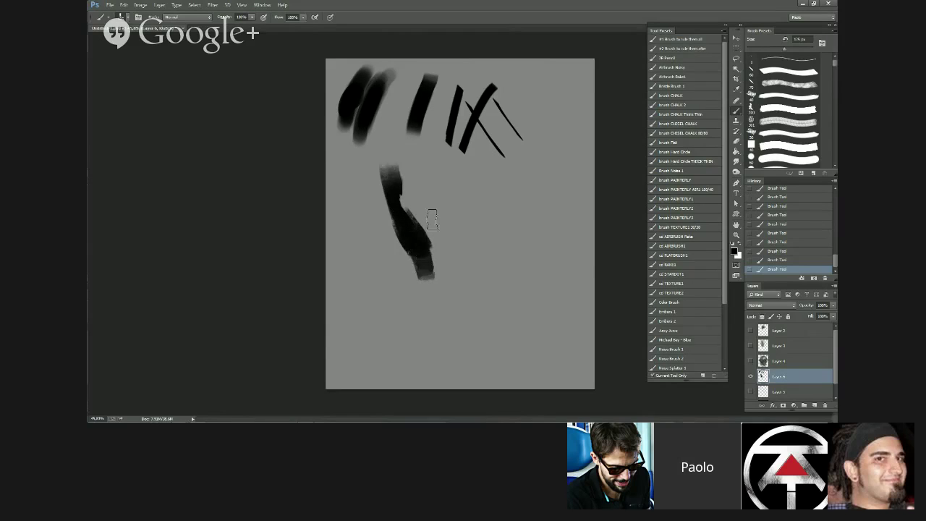
- Build up a rounded grey form beside the dark stroke using sampled tones and a larger chalk brush
key("bracketright")
key("bracketright")
key("bracketright")
mouse_move(428, 253)
left_mouse_down()
mouse_move(452, 213)
mouse_move(457, 284)
mouse_move(500, 245)
mouse_move(458, 237)
mouse_move(462, 213)
mouse_move(529, 240)
left_mouse_up()
left_click(528, 182, "alt")
mouse_move(465, 237)
left_mouse_down()
mouse_move(465, 214)
mouse_move(465, 245)
mouse_move(440, 240)
mouse_move(507, 238)
left_mouse_up()
left_click(467, 246, "alt")
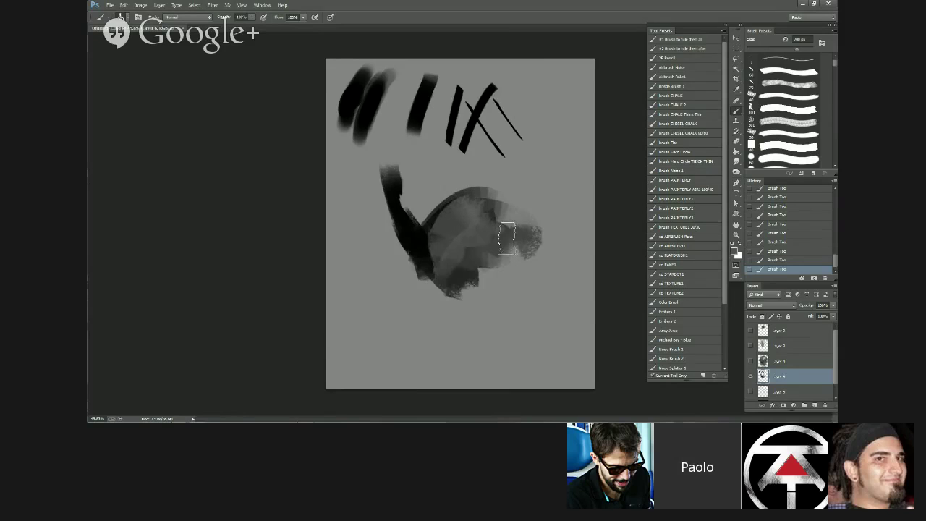
left_click(436, 220, "alt")
left_click_drag(432, 269, 490, 203)
left_click(467, 239, "alt")
mouse_move(442, 226)
left_mouse_down()
mouse_move(449, 256)
mouse_move(492, 228)
mouse_move(436, 258)
mouse_move(496, 244)
mouse_move(414, 270)
left_mouse_up()
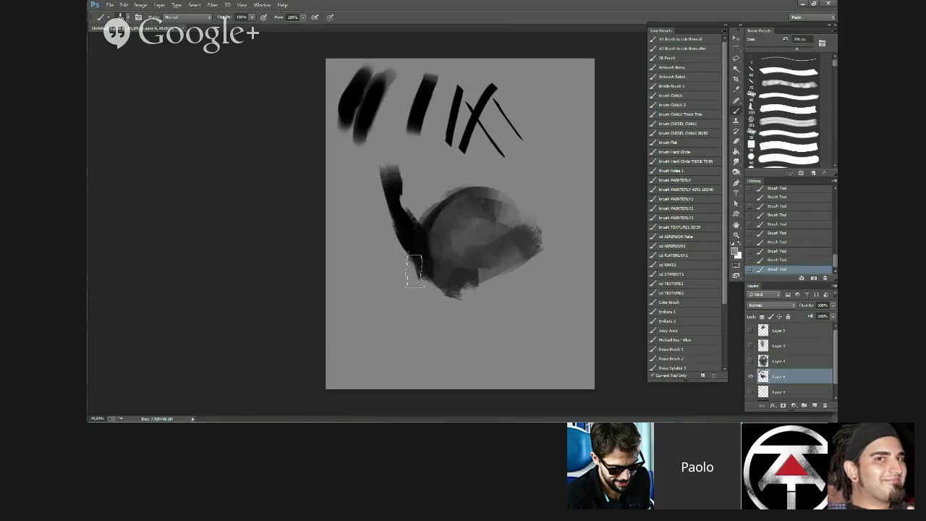
- Trim the form's left and lower edges into a clean silhouette by painting over them with sampled background grey
left_click(420, 172, "alt")
mouse_move(421, 173)
left_mouse_down()
mouse_move(406, 217)
mouse_move(412, 282)
mouse_move(407, 174)
mouse_move(377, 247)
left_mouse_up()
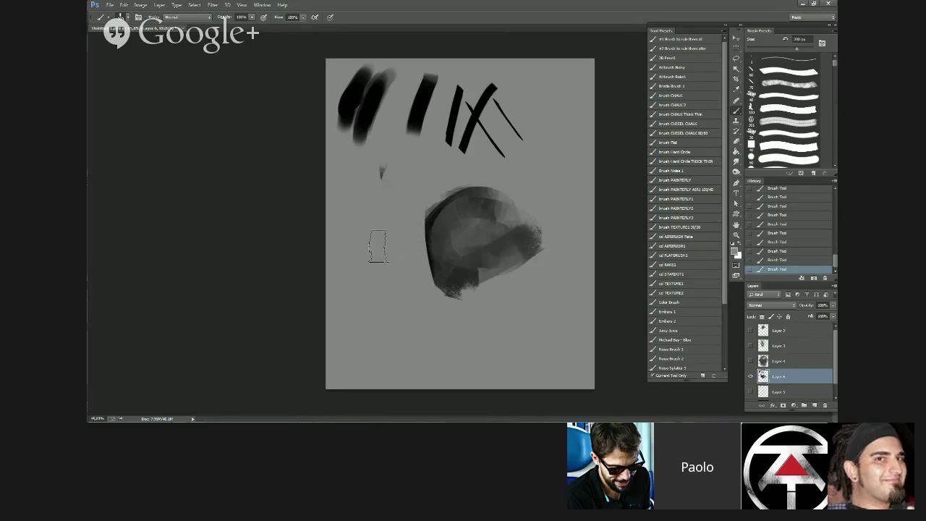
left_click_drag(544, 236, 444, 324)
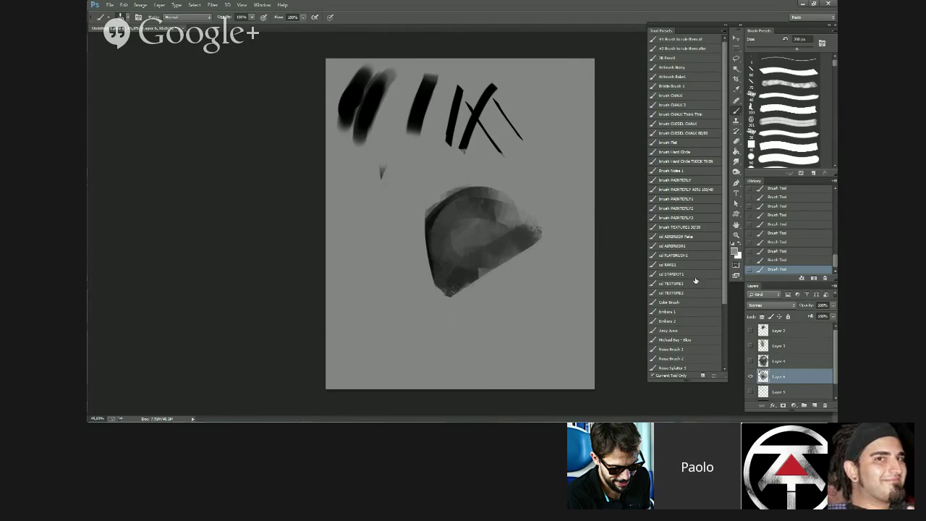
- Paint a white Color Dodge light streak down the form using the first cd AIRBRUSH preset with an enlarged brush
left_click(694, 246)
left_click(693, 237)
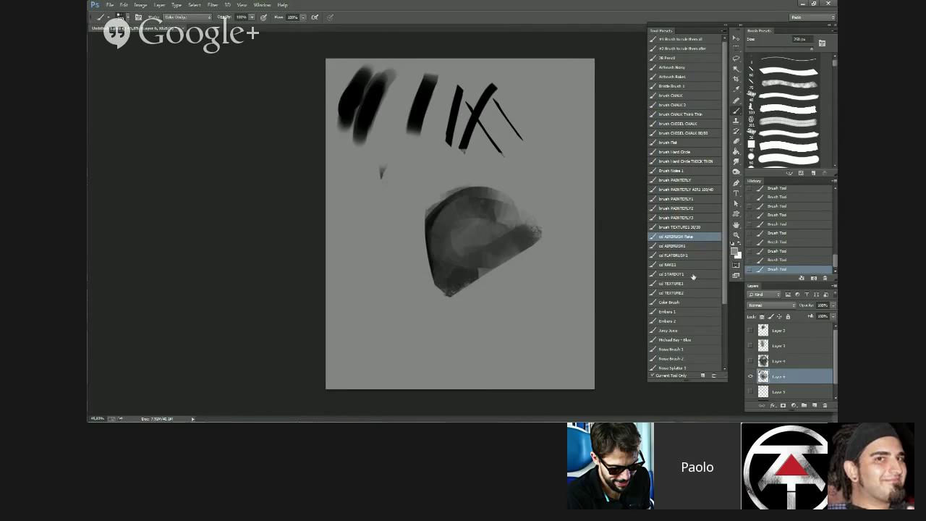
left_click(695, 247)
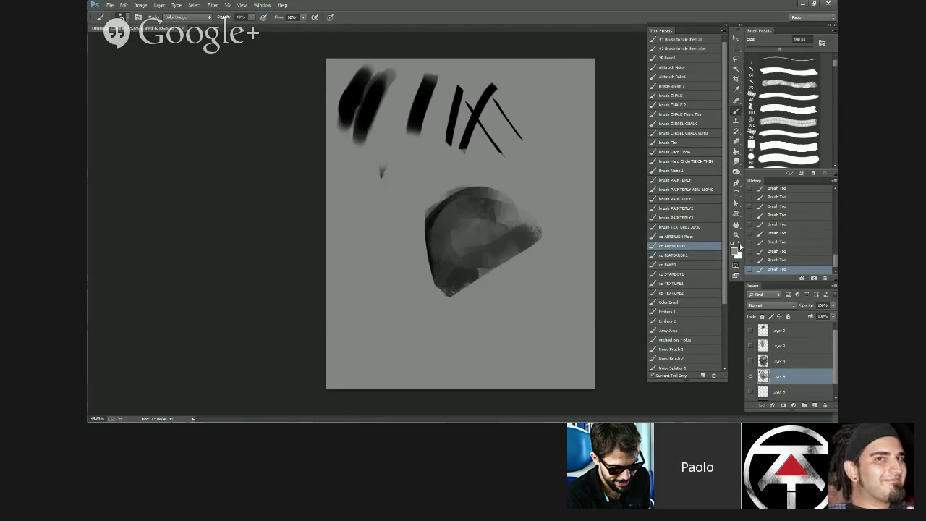
left_click(739, 245)
key("bracketright")
key("bracketright")
key("bracketright")
mouse_move(475, 220)
left_mouse_down()
mouse_move(474, 231)
mouse_move(502, 192)
mouse_move(444, 285)
left_mouse_up()
- Intensify the glowing highlights at the form's lower tip and centre with a resized Color Dodge airbrush
key("bracketleft")
key("bracketleft")
key("bracketleft")
key("bracketleft")
key("bracketright")
key("bracketright")
key("bracketright")
key("bracketright")
left_click(447, 279)
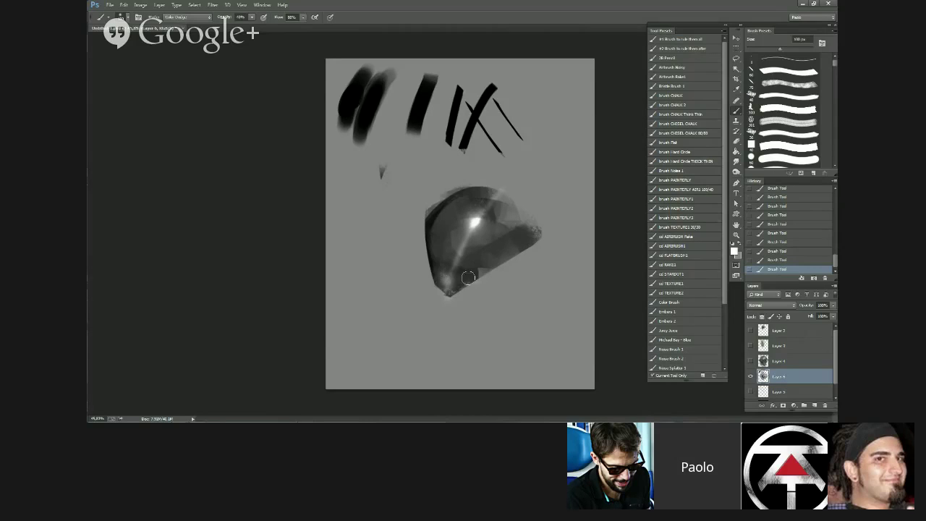
left_click(473, 222)
key("bracketleft")
key("bracketleft")
key("bracketleft")
key("bracketleft")
key("bracketleft")
key("bracketleft")
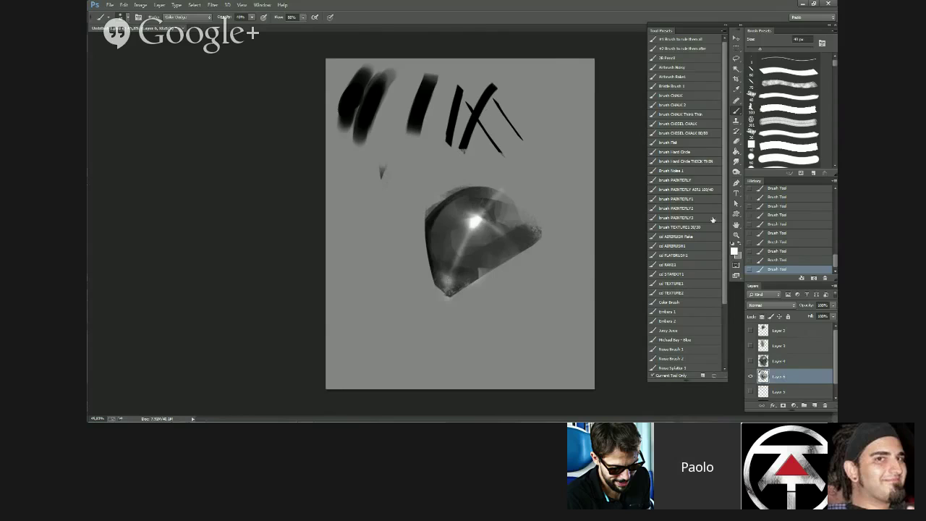
- Add textured white highlights around the form's bright centre with the cd AIRBRUSH Rake preset
left_click(680, 198)
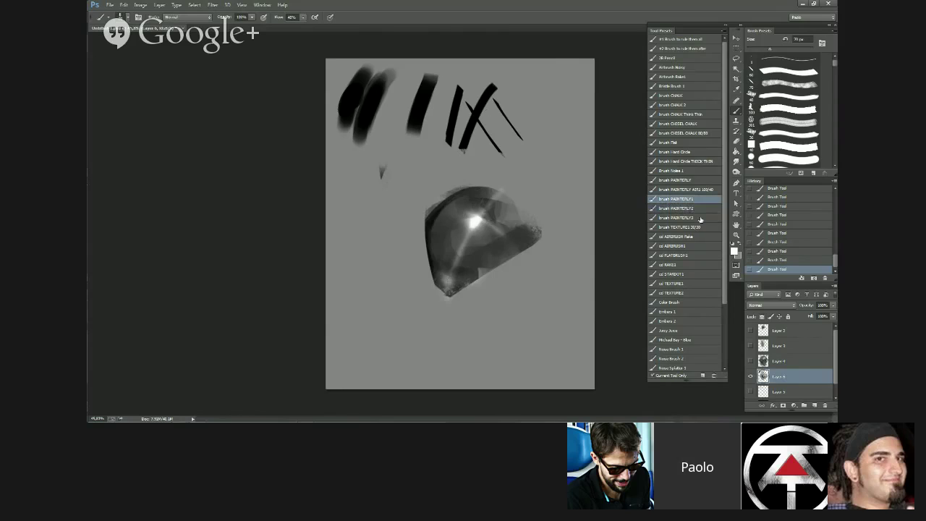
left_click(691, 249)
left_click(692, 238)
key("bracketleft")
key("bracketleft")
key("bracketleft")
key("bracketleft")
key("bracketleft")
key("bracketleft")
key("bracketleft")
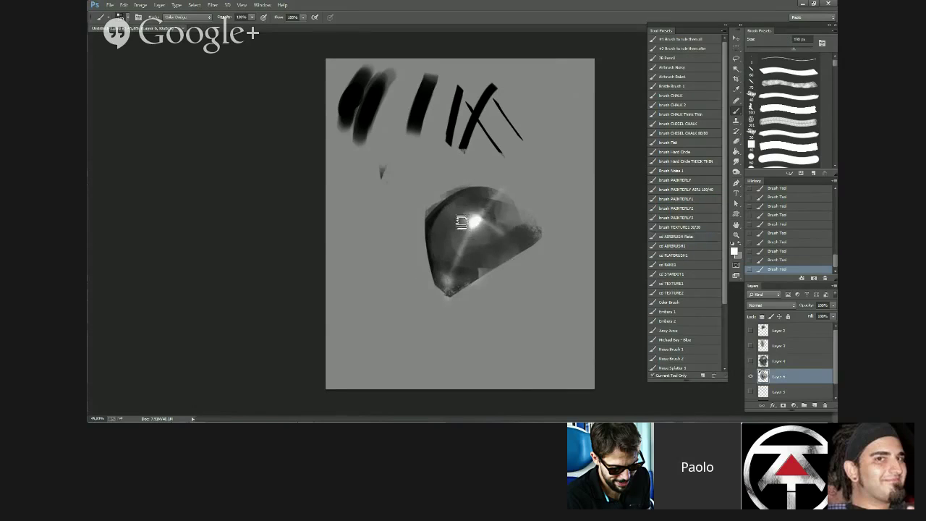
key("bracketright")
key("bracketright")
key("bracketright")
key("bracketright")
key("bracketright")
mouse_move(461, 243)
left_mouse_down()
mouse_move(451, 248)
mouse_move(471, 222)
mouse_move(467, 207)
mouse_move(476, 225)
mouse_move(475, 211)
mouse_move(492, 214)
left_mouse_up()
- Examine the form with the canvas flipped horizontally, and restore its original orientation
scroll(509, 319, "down", 4)
key("ctrl+shift+h")
scroll(479, 297, "up", 7)
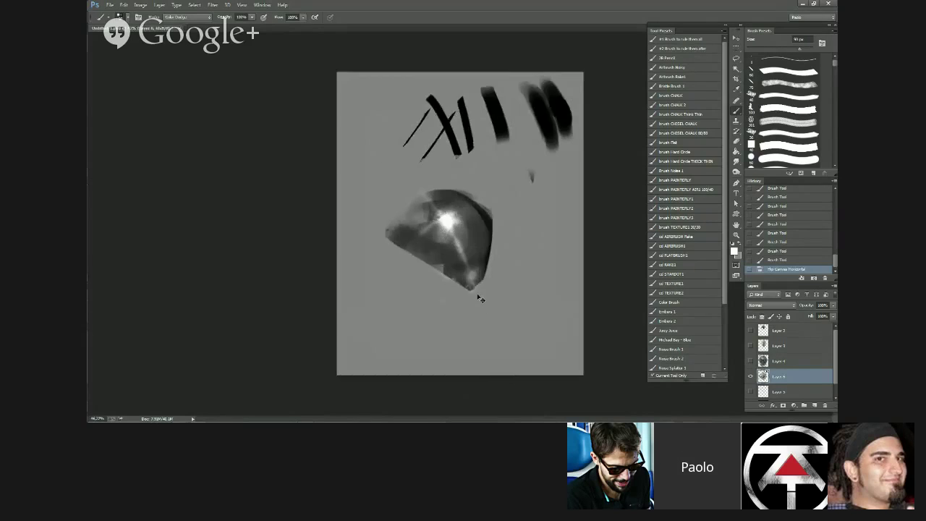
scroll(475, 288, "down", 3)
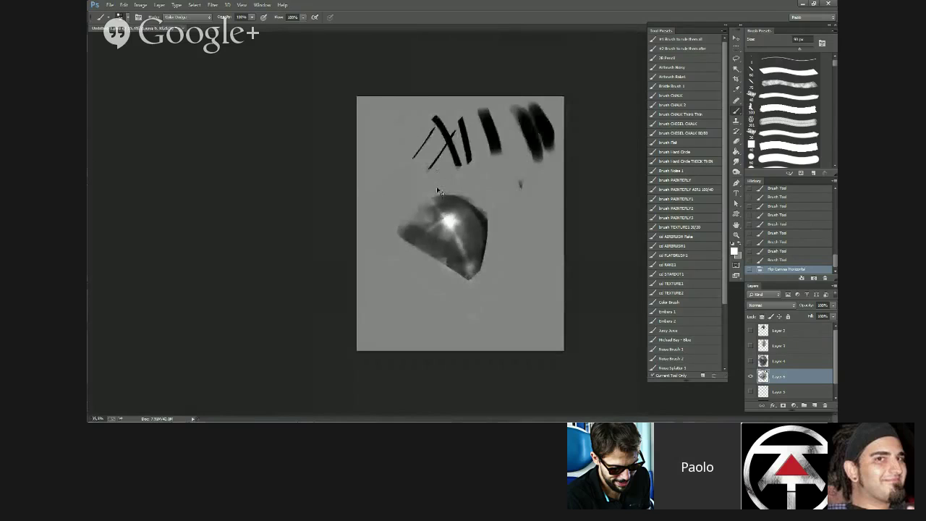
key("ctrl+shift+h")
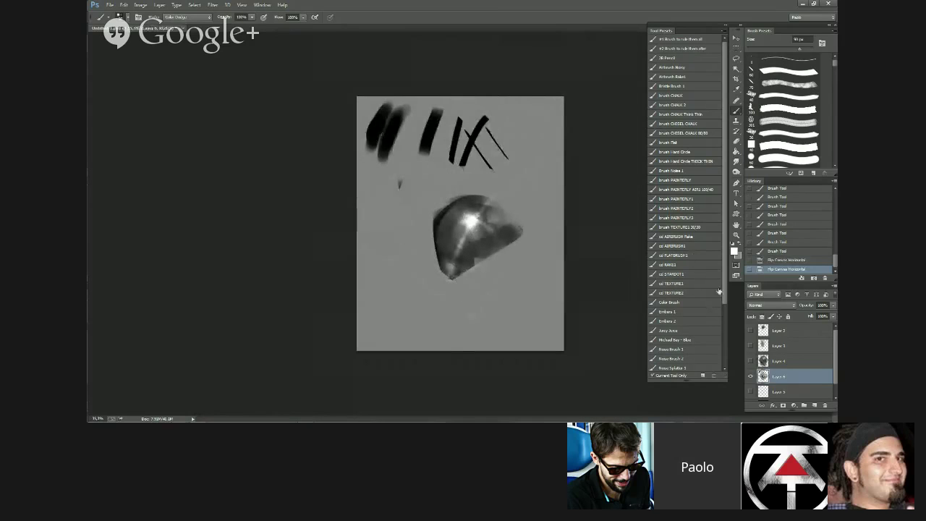
- Paint a thin horizontal blue flare across the form's bright centre with the Michael Bay - Blue preset and a much smaller brush
left_click_drag(723, 293, 727, 355)
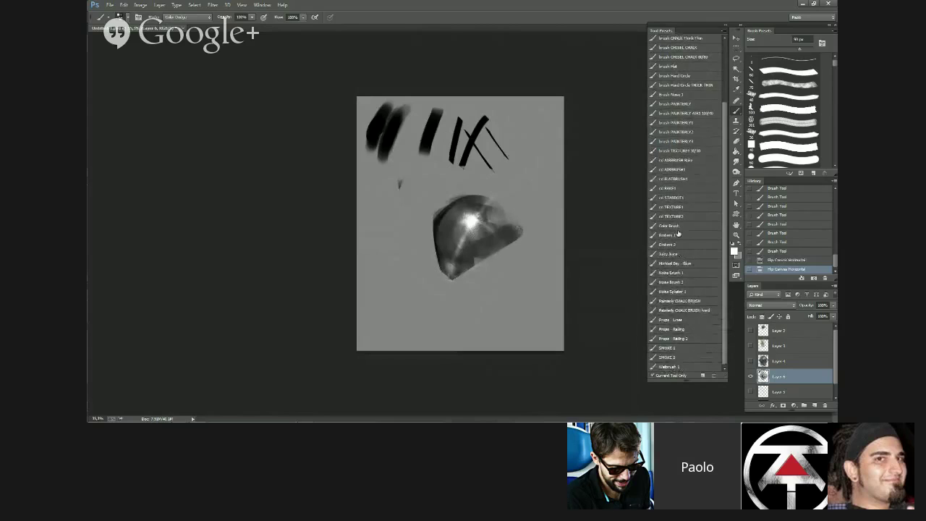
left_click(680, 264)
scroll(483, 238, "up", 2)
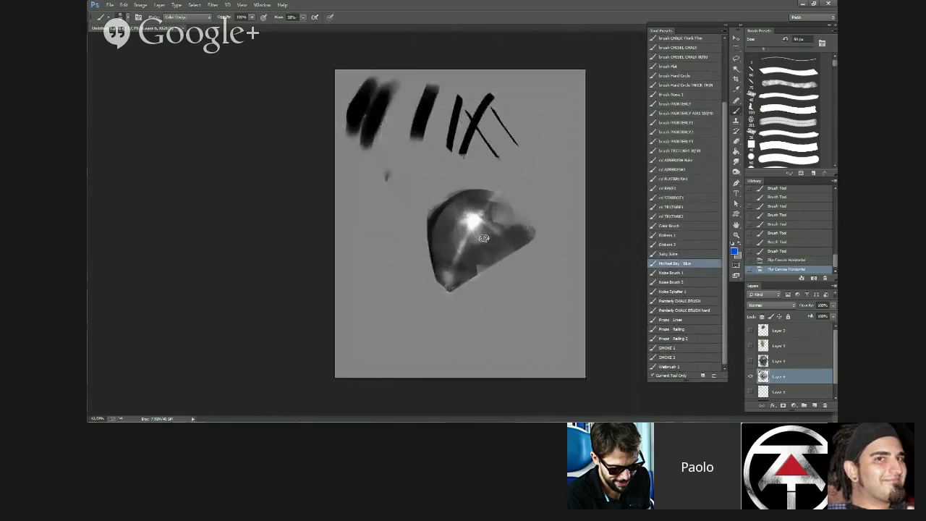
scroll(483, 238, "up", 1)
scroll(477, 235, "down", 3)
scroll(471, 232, "up", 2)
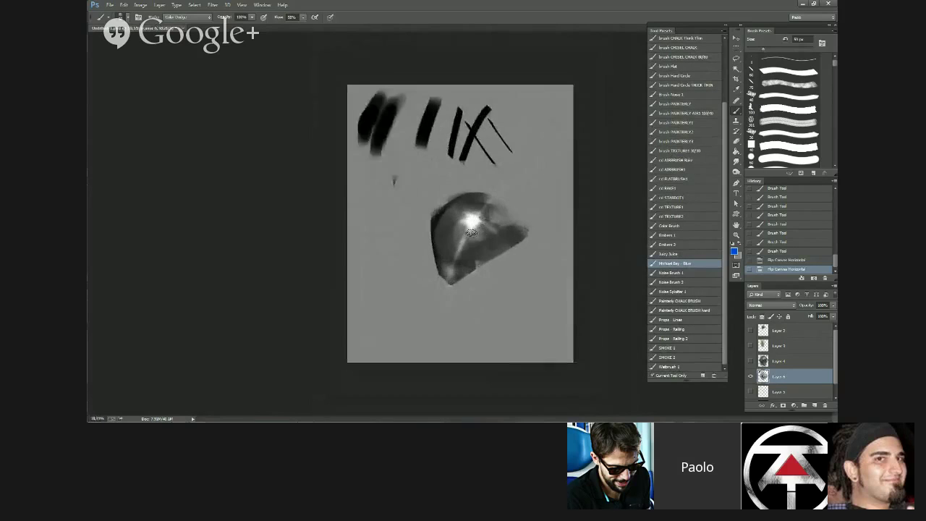
scroll(471, 232, "up", 2)
key("bracketleft")
key("bracketleft")
key("bracketleft")
key("bracketleft")
key("bracketleft")
key("bracketleft")
key("bracketleft")
key("bracketleft")
key("bracketleft")
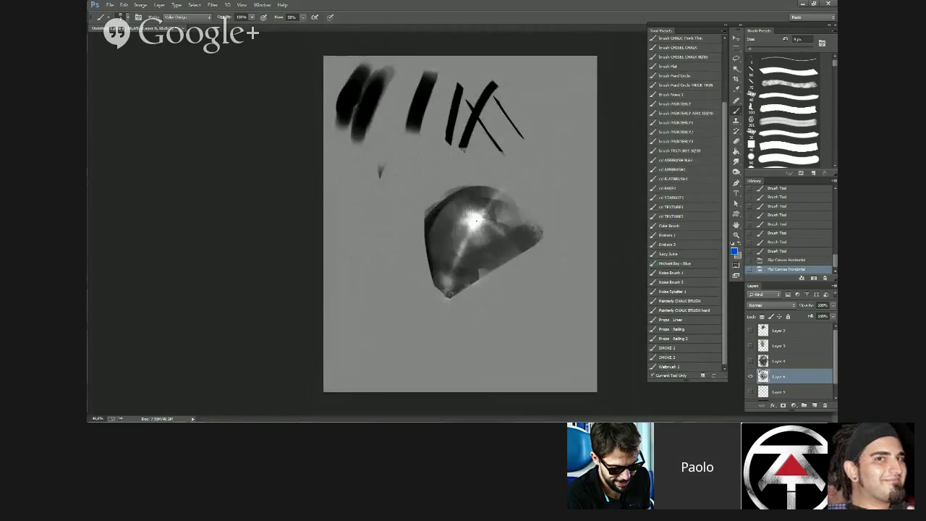
left_click_drag(473, 220, 564, 221)
left_click_drag(335, 220, 388, 221)
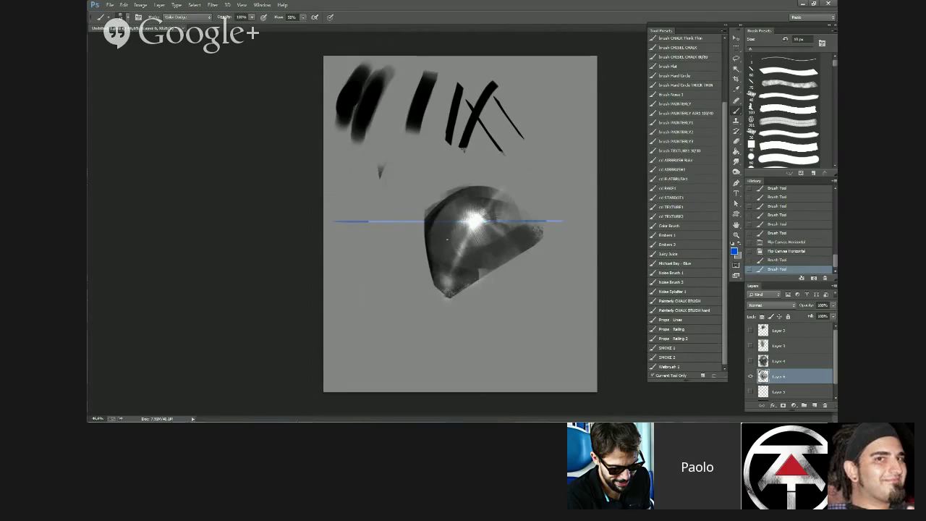
- Add a blue dot on the form's left edge and a horizontal blue streak across the black strokes above
left_click(428, 238)
left_click(428, 238)
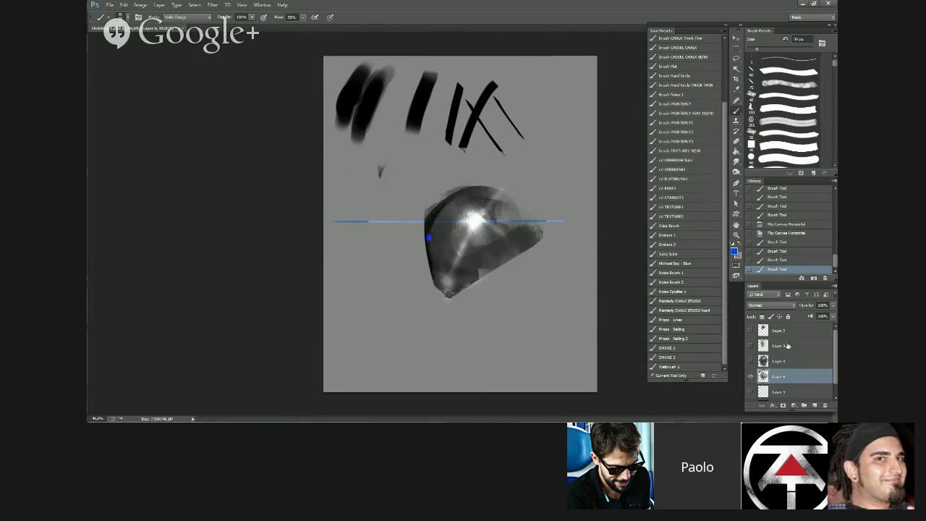
key("bracketleft")
key("bracketleft")
key("bracketleft")
left_click_drag(325, 92, 417, 90)
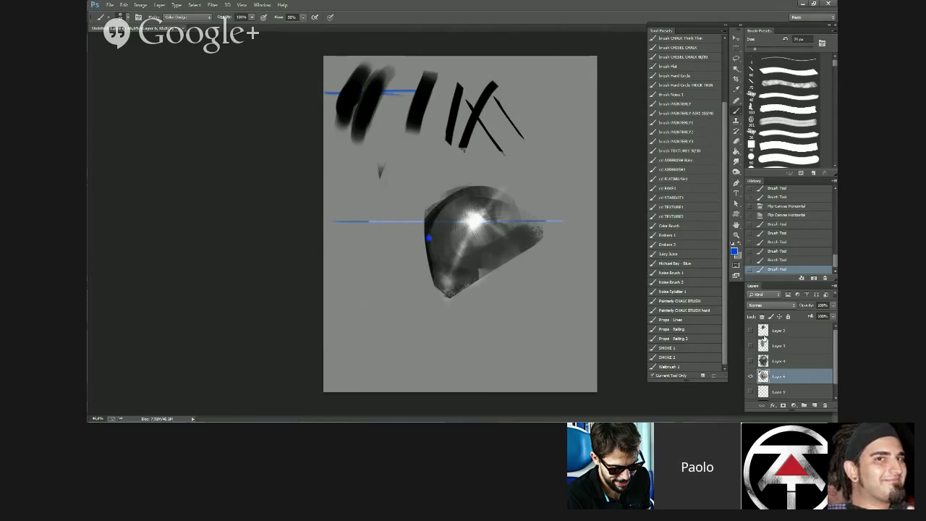
- Hide Layer 6 and select the grey Layer 1
left_click(750, 376)
left_click(750, 376)
left_click(750, 376)
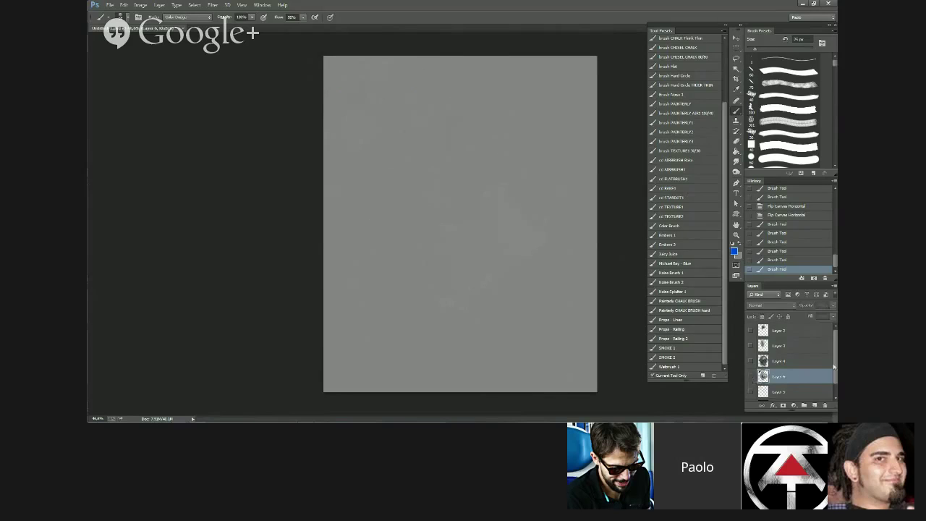
left_click_drag(833, 366, 833, 381)
left_click(791, 390)
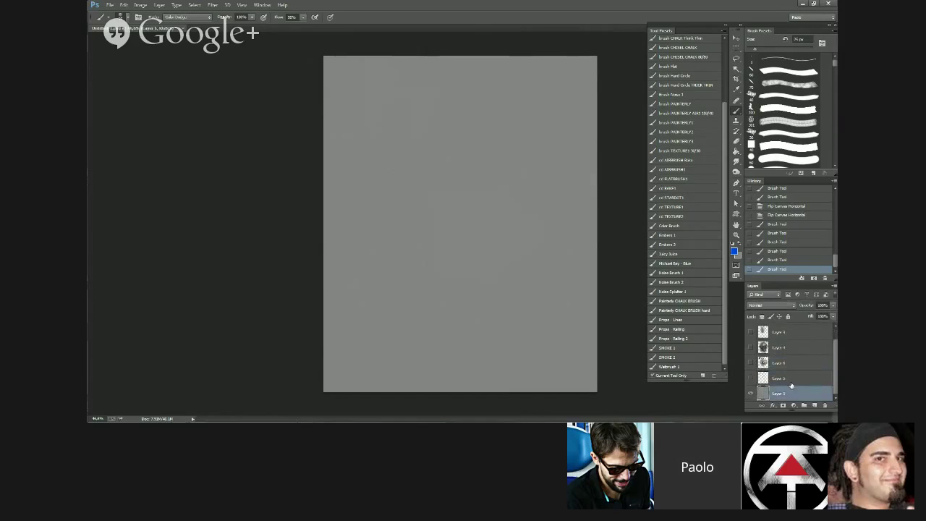
- Paint a blue flare with a bright core and thin horizontal rays on the grey layer, using a smaller brush
left_click(423, 145)
key("bracketleft")
key("bracketleft")
left_click(424, 144)
left_click(424, 146)
left_click(423, 146)
left_click_drag(473, 146, 496, 146)
left_click_drag(423, 145, 370, 145)
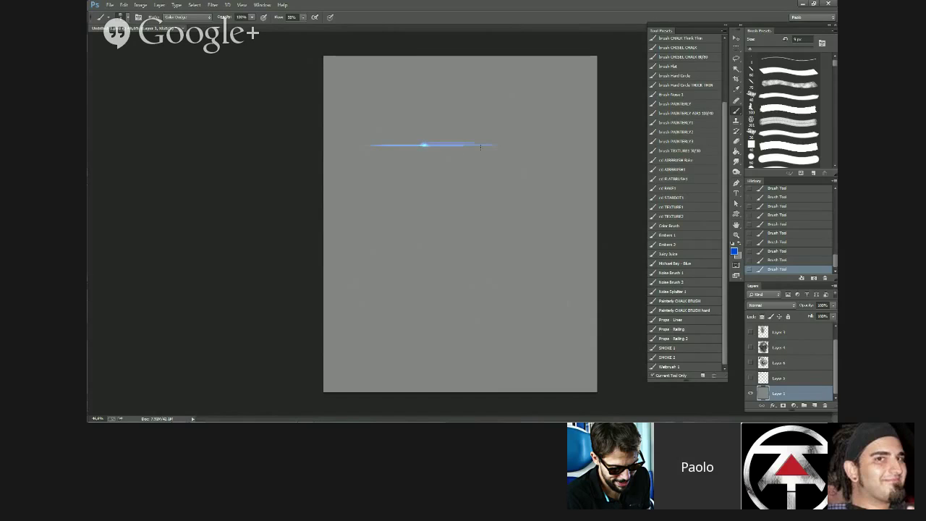
- Paint several long horizontal blue light streaks across the grey canvas
mouse_move(403, 143)
left_mouse_down()
mouse_move(521, 141)
mouse_move(608, 141)
left_mouse_up()
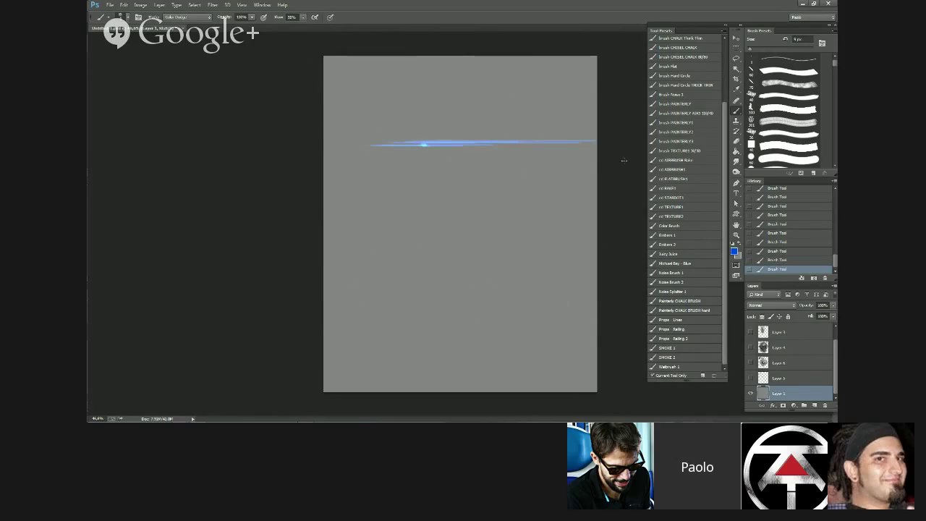
left_click_drag(622, 212, 555, 213)
left_click_drag(497, 215, 427, 212)
left_click_drag(622, 217, 403, 217)
left_click_drag(622, 237, 360, 236)
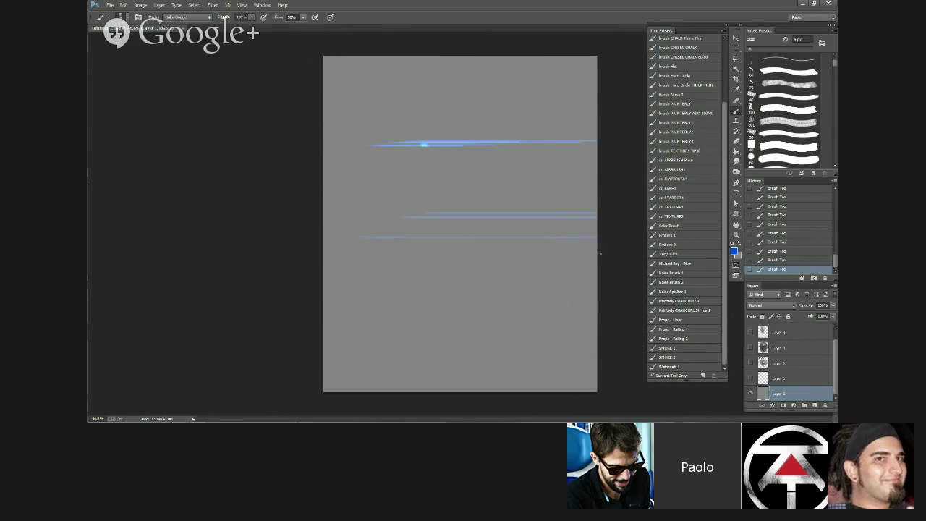
left_click_drag(622, 253, 318, 254)
- Paint a wide blue glow over the middle streaks at the canvas's right edge with an enlarged brush
key("bracketright")
key("bracketright")
key("bracketright")
key("bracketright")
key("bracketright")
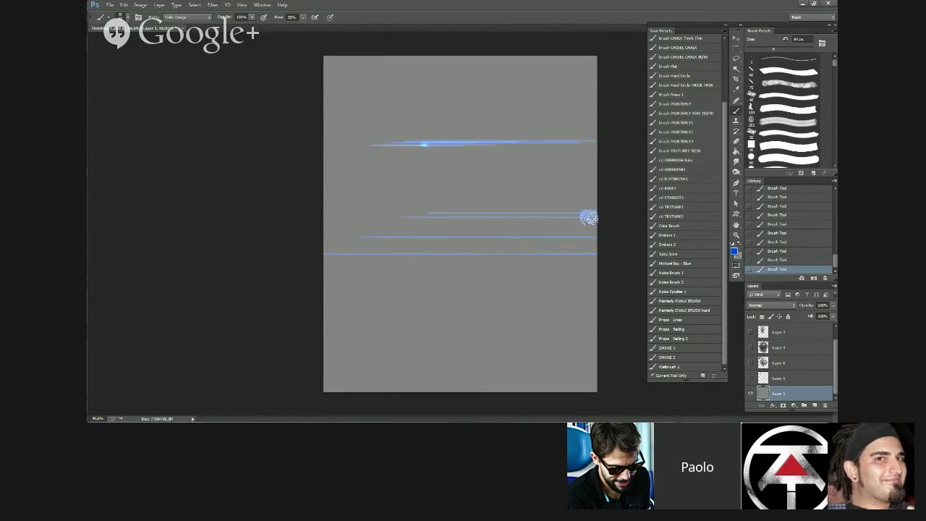
mouse_move(589, 217)
left_mouse_down()
mouse_move(601, 220)
mouse_move(444, 216)
left_mouse_up()
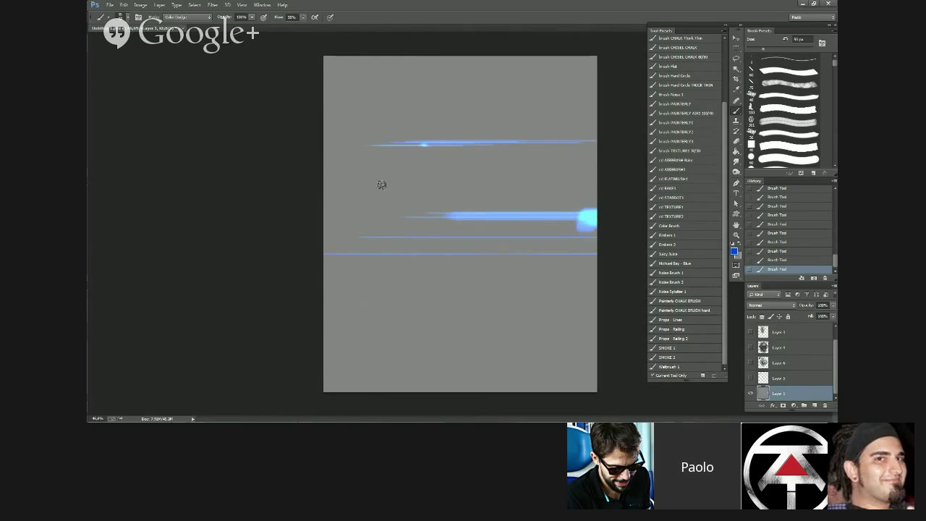
- Undo all the blue flare strokes painted on the grey layer
left_click(783, 205)
scroll(816, 210, "up", 2)
left_click(809, 198)
scroll(810, 219, "up", 2)
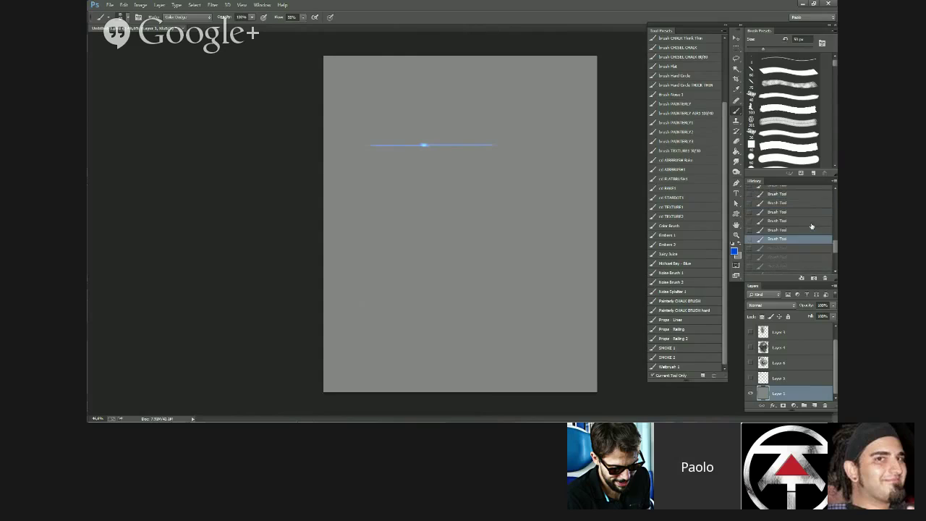
mouse_move(811, 229)
left_mouse_down()
mouse_move(793, 187)
mouse_move(791, 210)
left_mouse_up()
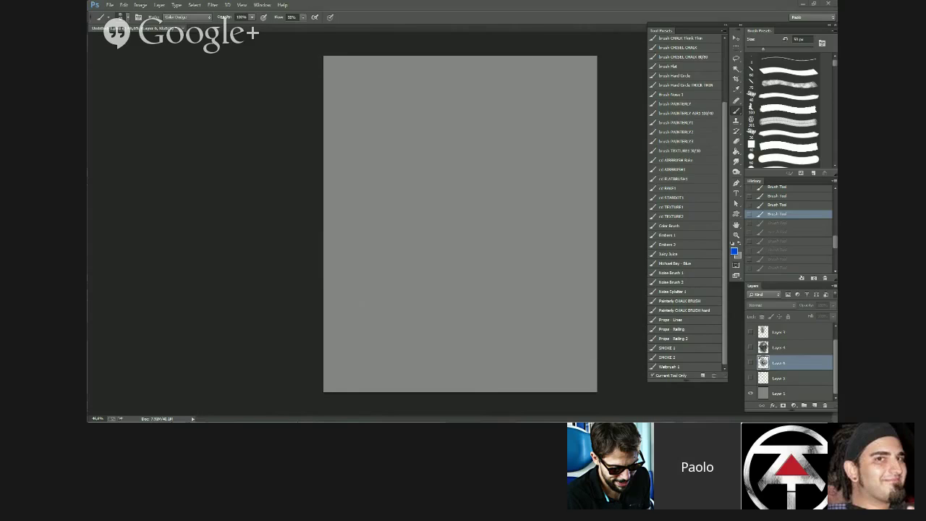
- Show and select the head study's Layer 4 with a round brush and the default black and white colours
left_click(750, 348)
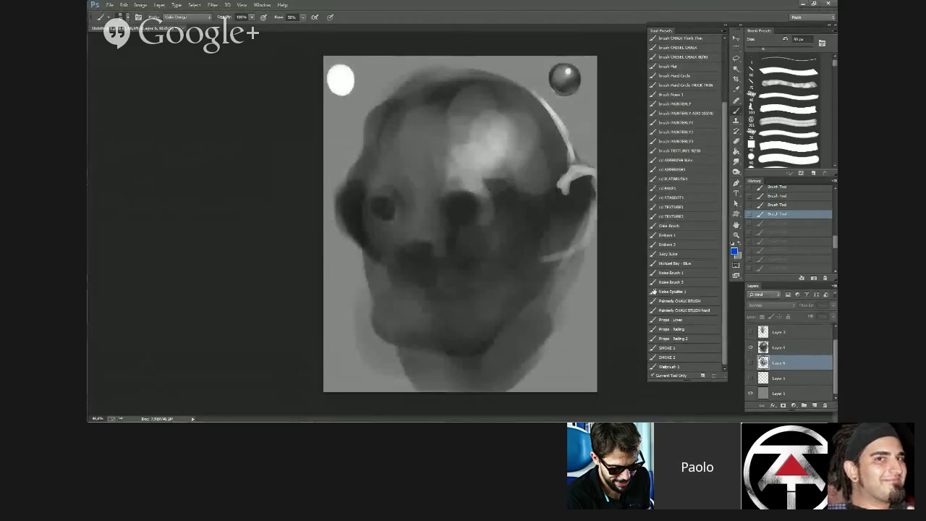
left_click(589, 121)
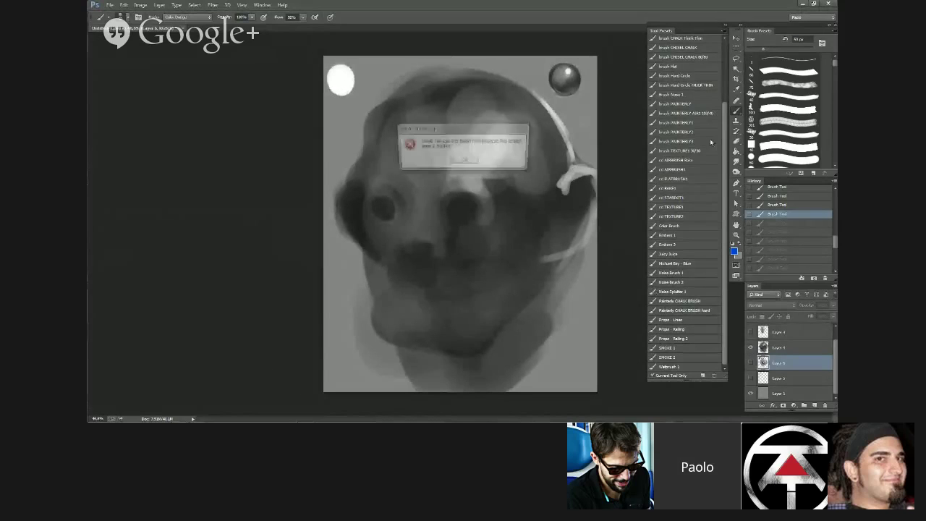
left_click(467, 160)
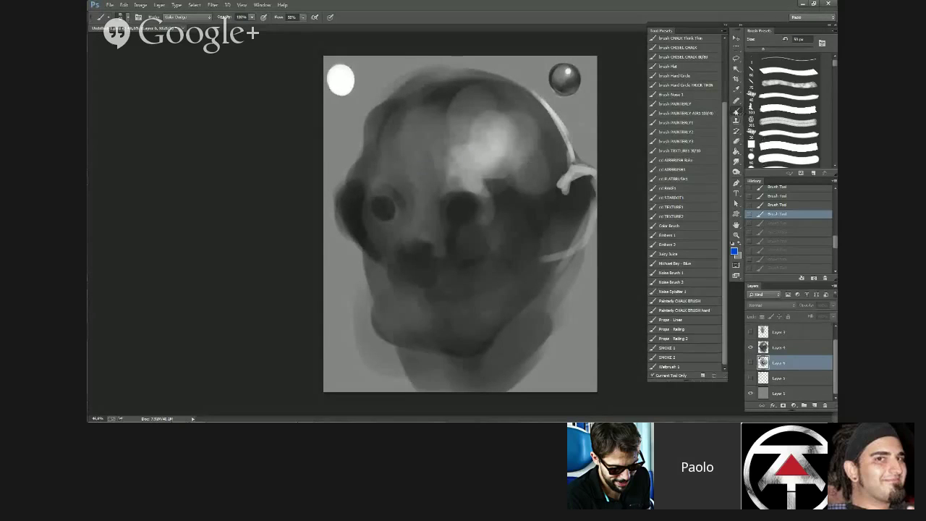
key("d")
left_click(786, 159)
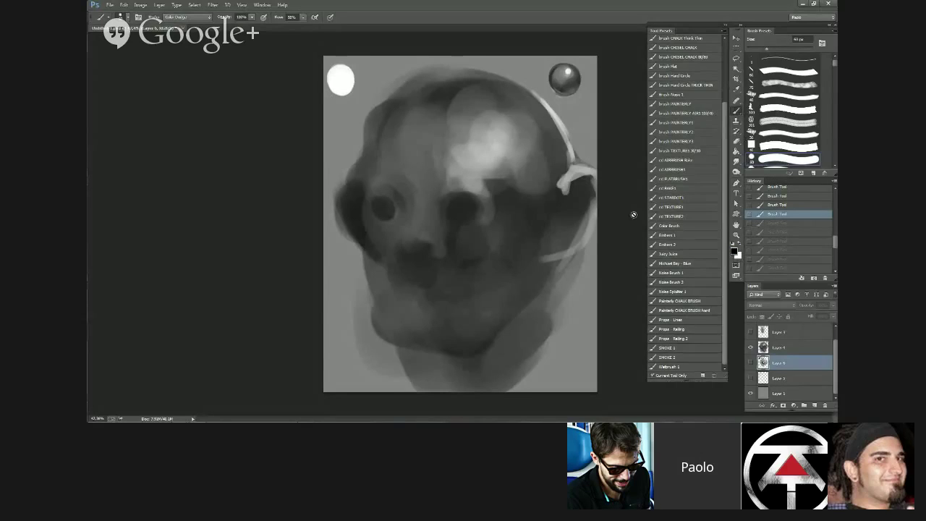
scroll(634, 215, "down", 1)
left_click(788, 348)
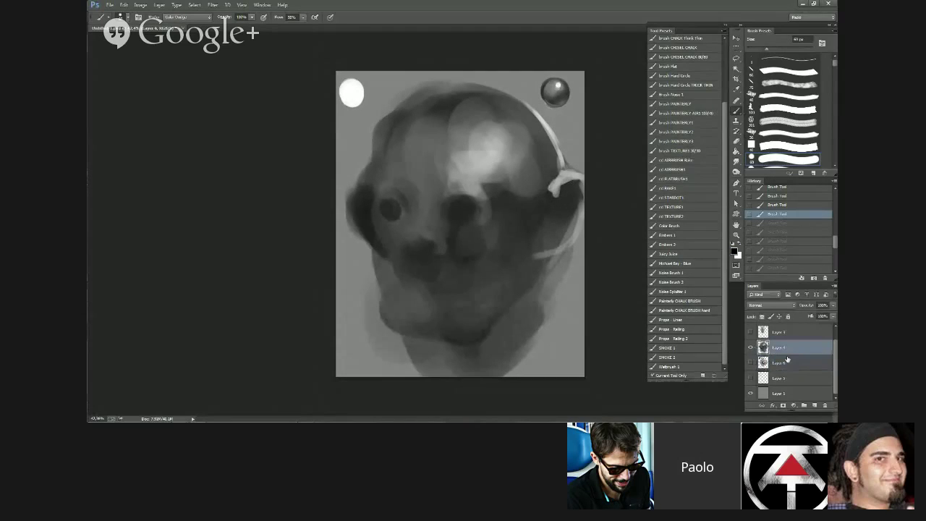
- Erase the white circle and the shaded sphere from the canvas's upper corners
mouse_move(346, 110)
left_mouse_down()
mouse_move(358, 90)
mouse_move(332, 95)
left_mouse_up()
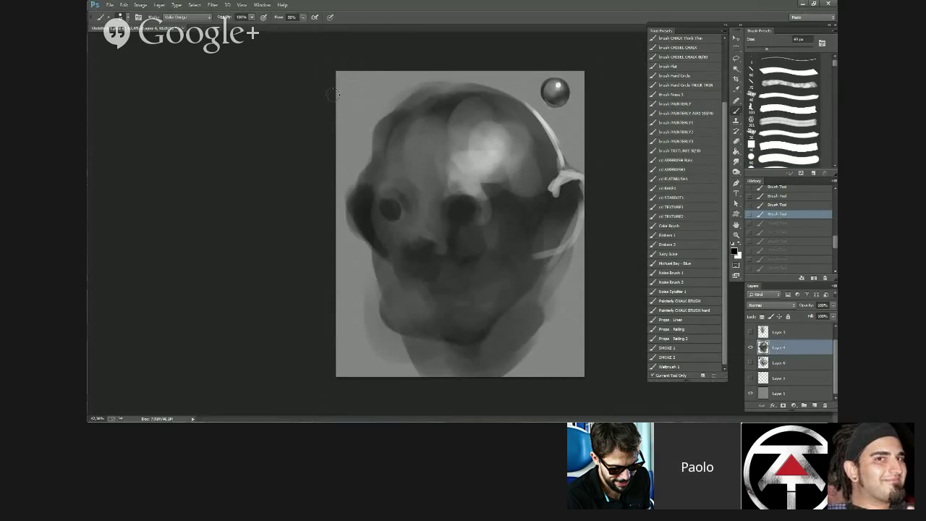
key("e")
mouse_move(557, 86)
left_mouse_down()
mouse_move(551, 99)
mouse_move(579, 84)
left_mouse_up()
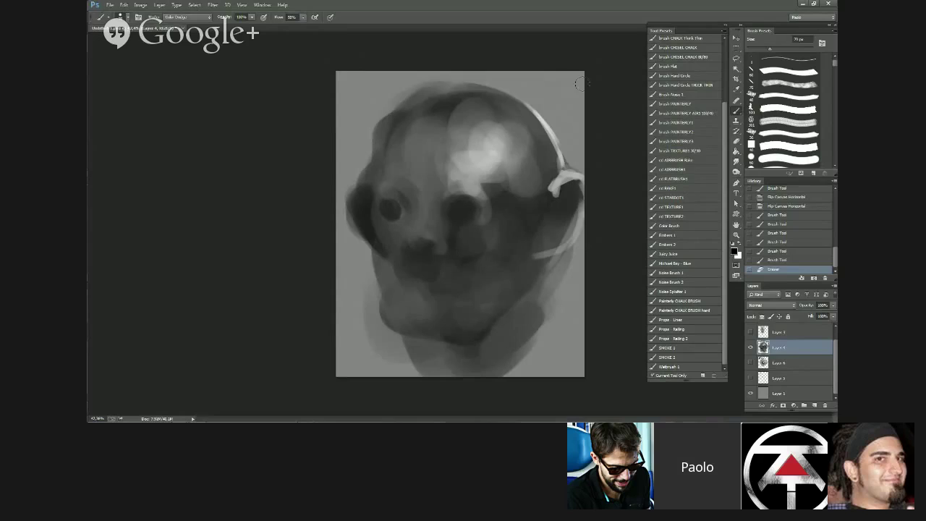
left_click(578, 83)
- Try brightening the forehead highlight with an enlarged Color Dodge brush in a sampled grey, and undo back to the first erasure
left_click(488, 157, "alt")
key("bracketright")
key("bracketright")
key("bracketright")
key("bracketright")
key("bracketright")
key("bracketright")
key("bracketright")
key("bracketright")
key("bracketright")
key("bracketright")
mouse_move(483, 149)
left_mouse_down()
mouse_move(492, 137)
mouse_move(475, 152)
left_mouse_up()
key("bracketleft")
left_click(481, 157)
left_click(481, 165)
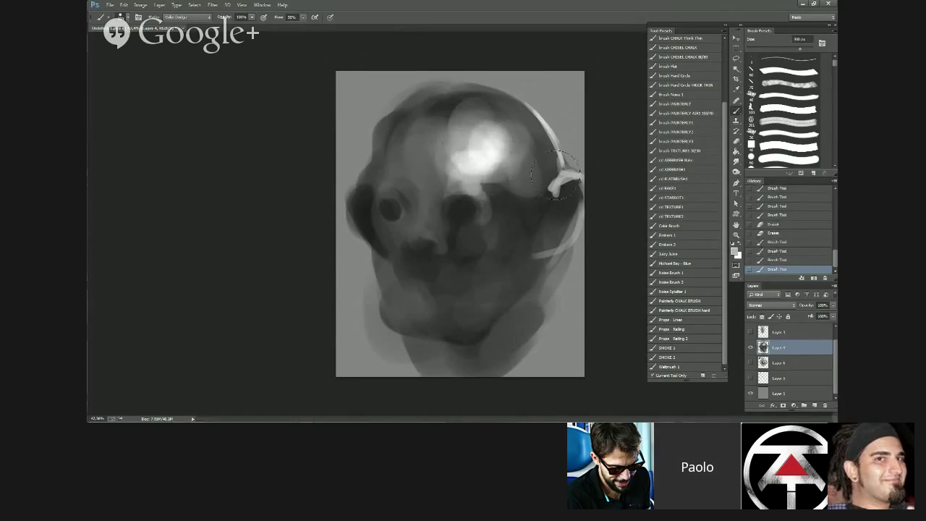
left_click(796, 225)
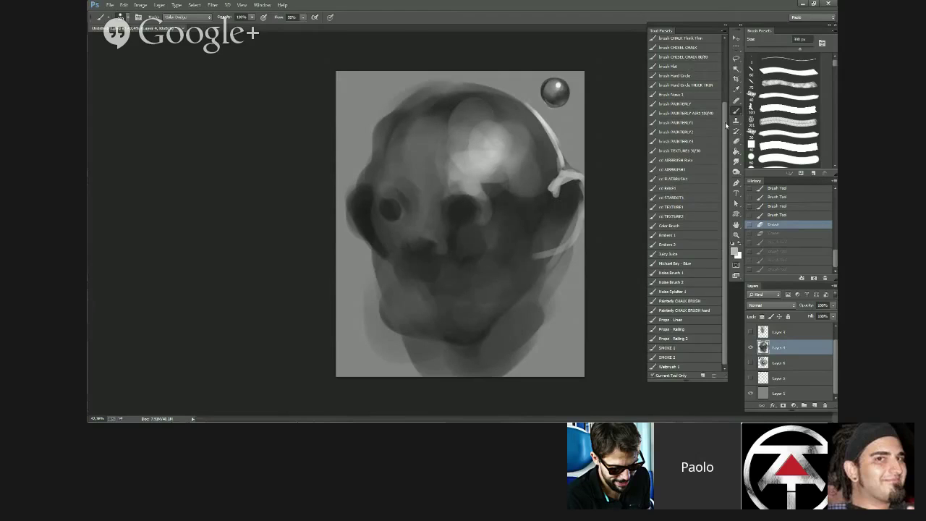
- Trim the skull's upper-left outline with a Normal-mode brush preset in the sampled background grey
left_click_drag(725, 127, 681, 88)
left_click(686, 95)
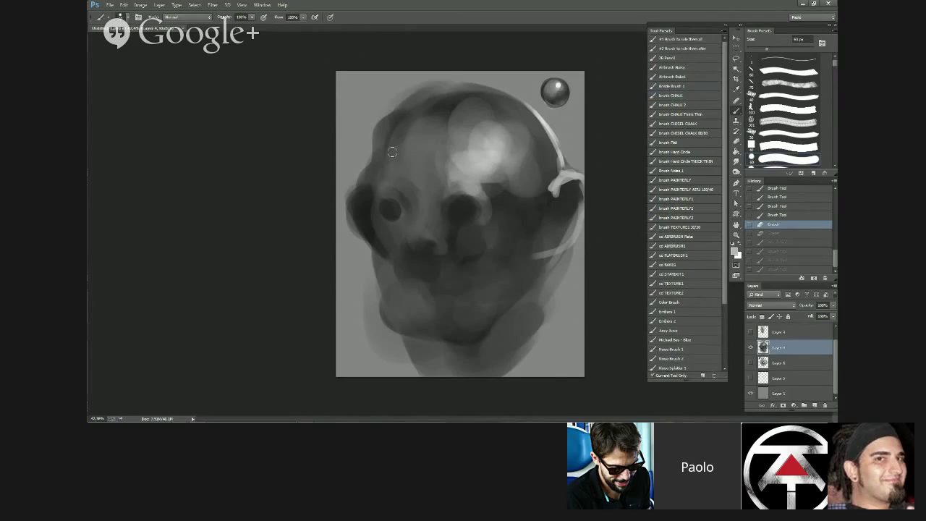
left_click(371, 130, "alt")
key("bracketright")
key("bracketright")
key("bracketright")
key("bracketright")
mouse_move(356, 165)
left_mouse_down()
mouse_move(383, 105)
mouse_move(360, 165)
mouse_move(374, 123)
mouse_move(423, 83)
mouse_move(370, 120)
mouse_move(436, 85)
left_mouse_up()
left_click_drag(417, 92, 464, 84)
left_click_drag(441, 86, 499, 85)
key("bracketright")
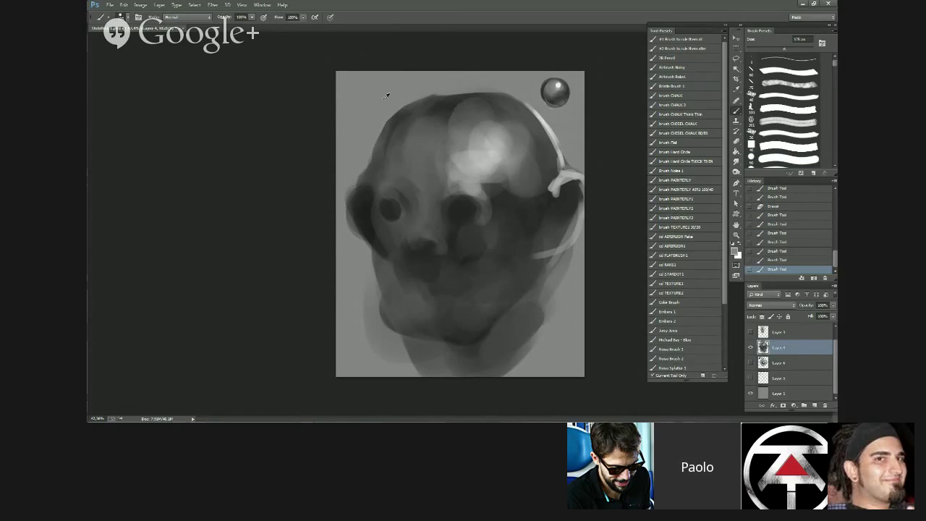
- Smooth the skull's crown and forehead shading with tones sampled from the head and a larger brush
left_click(441, 107, "alt")
mouse_move(441, 107)
left_mouse_down()
mouse_move(388, 142)
mouse_move(436, 103)
mouse_move(480, 97)
left_mouse_up()
left_click_drag(422, 123, 477, 108)
left_click(450, 121, "alt")
key("bracketright")
mouse_move(400, 143)
left_mouse_down()
mouse_move(441, 112)
mouse_move(401, 133)
mouse_move(499, 119)
left_mouse_up()
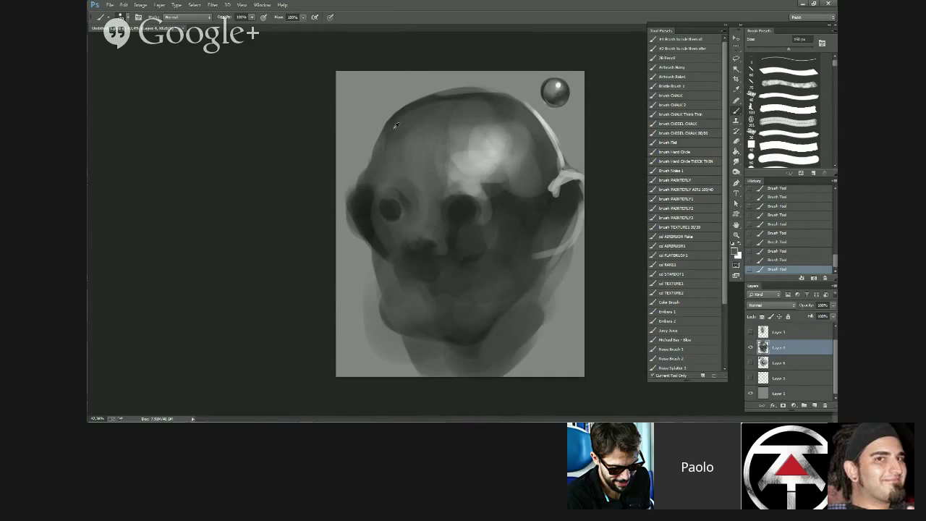
left_click_drag(418, 109, 471, 104)
- Trim the face's left contour from the temple down past the jaw with the sampled background grey
left_click(362, 82, "alt")
left_click(751, 394)
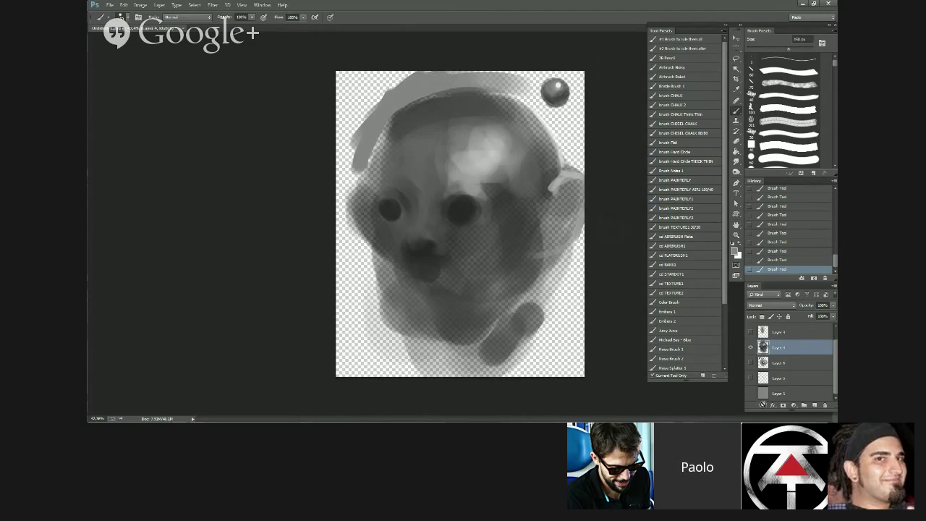
left_click(751, 393)
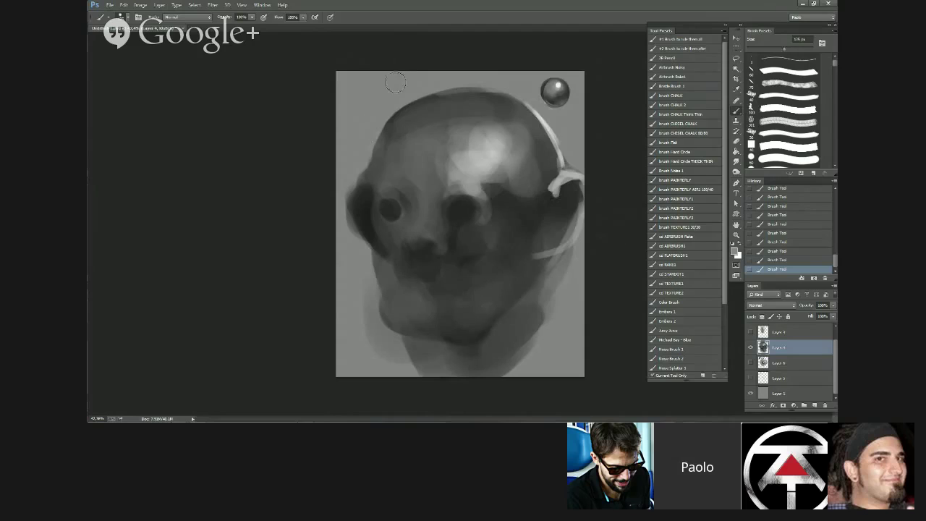
key("bracketleft")
key("bracketleft")
mouse_move(376, 129)
left_mouse_down()
mouse_move(383, 107)
mouse_move(351, 186)
mouse_move(363, 250)
mouse_move(345, 226)
mouse_move(395, 311)
mouse_move(381, 302)
mouse_move(385, 311)
mouse_move(361, 311)
mouse_move(373, 330)
mouse_move(449, 371)
mouse_move(386, 329)
mouse_move(446, 352)
left_mouse_up()
key("bracketright")
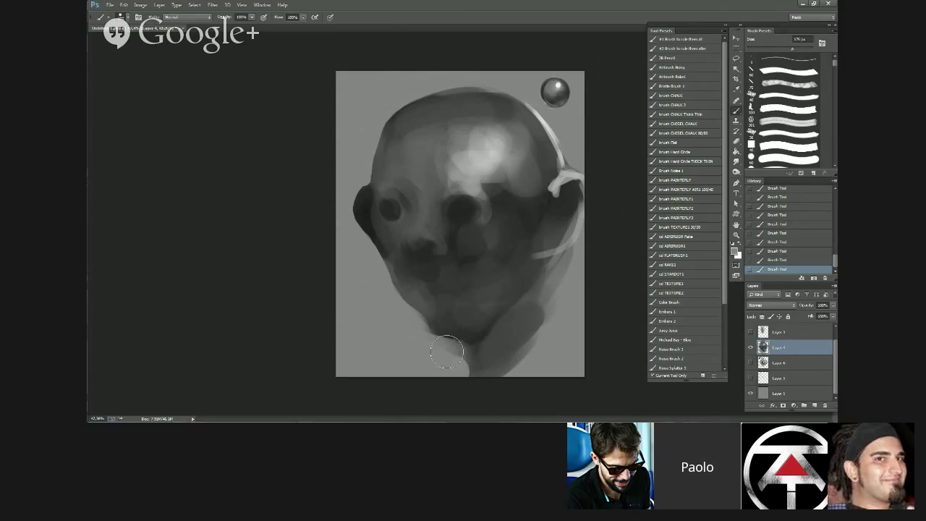
- Carve out the underside of the jaw and the neck up to the ear with an enlarged background-grey brush
key("bracketright")
key("bracketright")
mouse_move(408, 311)
left_mouse_down()
mouse_move(438, 339)
mouse_move(505, 327)
mouse_move(485, 337)
mouse_move(520, 321)
mouse_move(445, 336)
mouse_move(542, 309)
mouse_move(553, 281)
mouse_move(575, 257)
left_mouse_up()
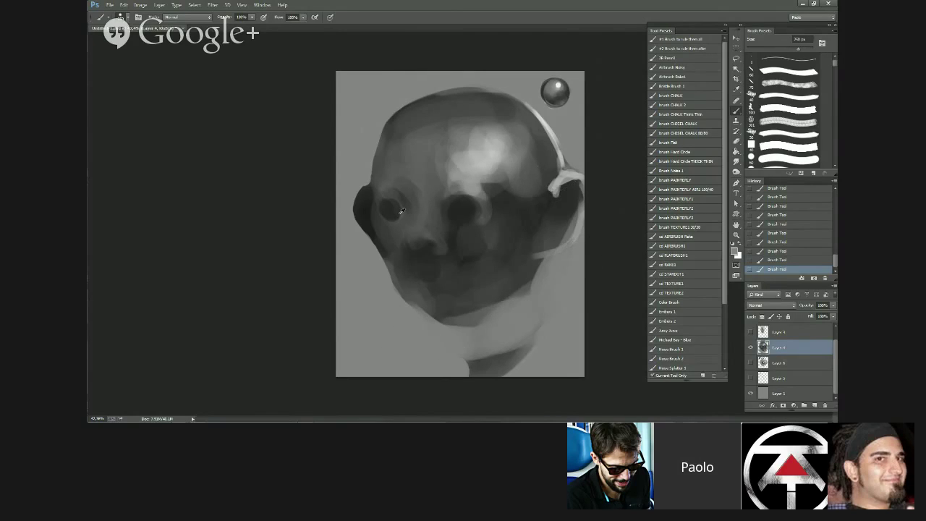
- Darken the inside of the right ear and blend the temple beside it with greys sampled from the head
key("bracketleft")
mouse_move(562, 190)
left_mouse_down()
mouse_move(550, 237)
mouse_move(564, 222)
mouse_move(538, 215)
mouse_move(549, 168)
mouse_move(513, 151)
mouse_move(537, 175)
mouse_move(542, 158)
mouse_move(548, 167)
mouse_move(533, 173)
mouse_move(549, 198)
mouse_move(559, 191)
mouse_move(541, 172)
mouse_move(529, 208)
mouse_move(526, 185)
mouse_move(499, 193)
left_mouse_up()
left_click(548, 204, "alt")
left_click(537, 168, "alt")
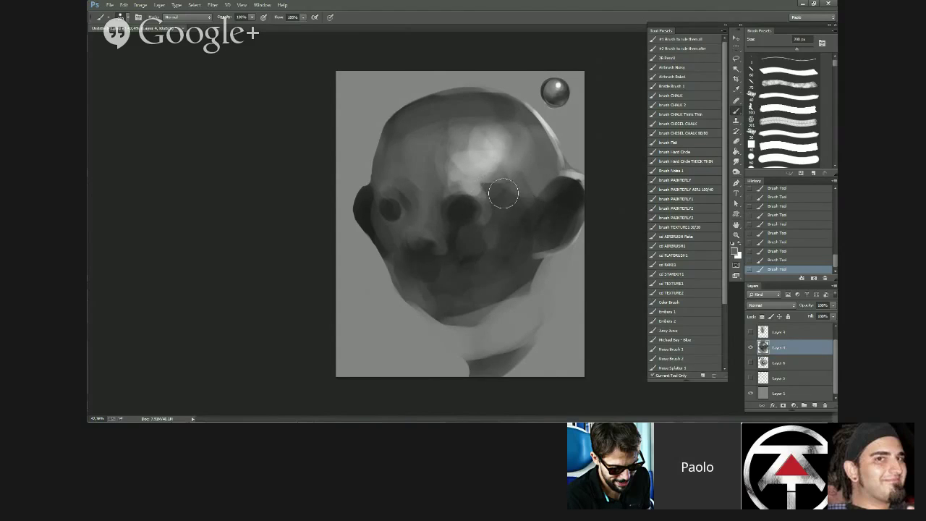
key("ctrl+minus")
key("ctrl+plus")
key("ctrl+plus")
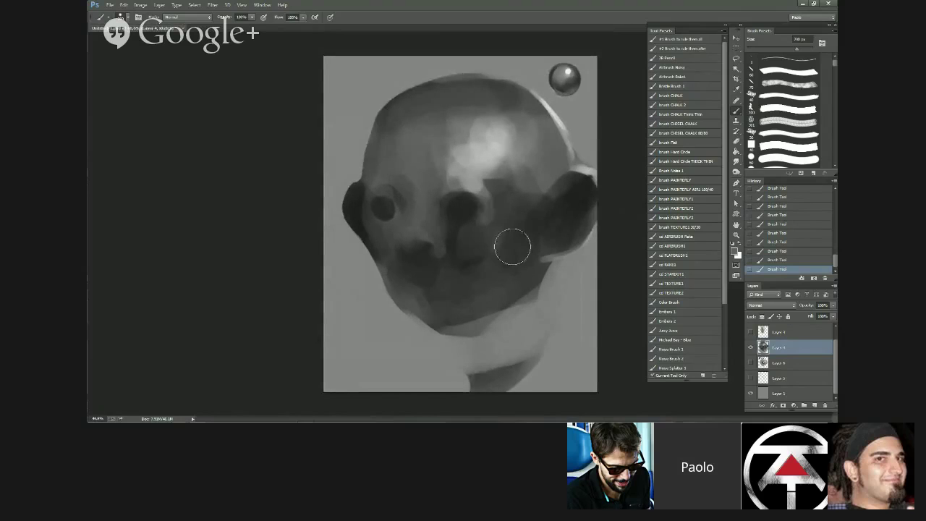
- Hide the head painting, add a new layer above the plain grey background, and sketch a rectangular screen with a small brush
left_click(751, 348)
left_click(804, 394)
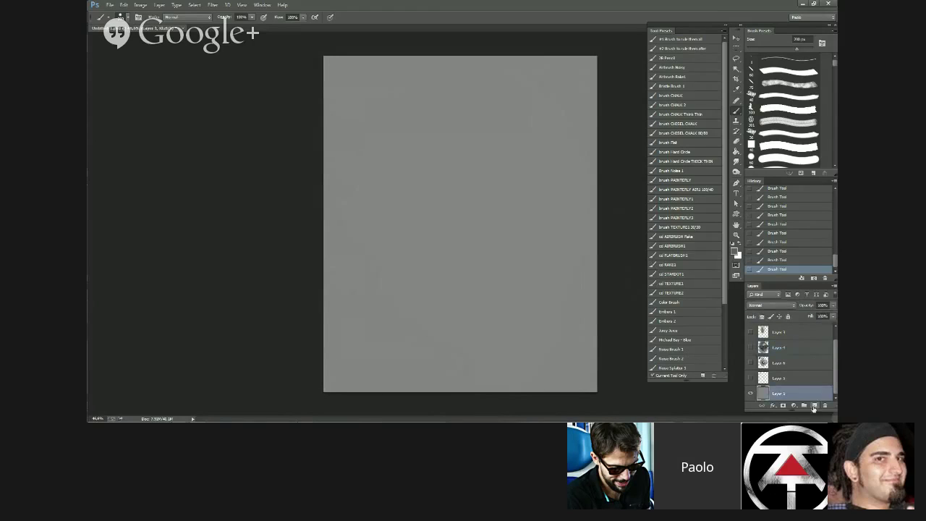
left_click(815, 406)
left_click(768, 157)
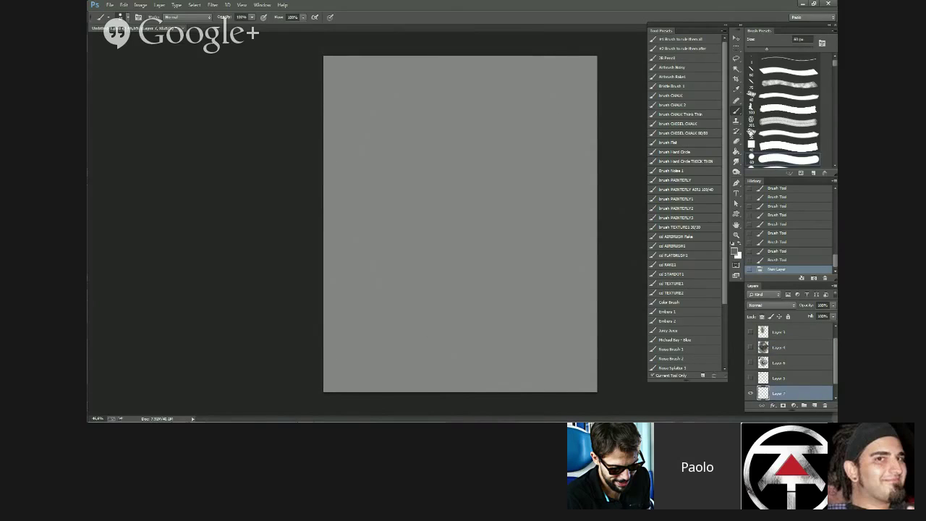
key("bracketleft")
key("bracketleft")
mouse_move(413, 152)
left_mouse_down()
mouse_move(415, 208)
mouse_move(496, 146)
mouse_move(500, 212)
left_mouse_up()
left_click_drag(410, 214, 501, 210)
left_click_drag(493, 149, 497, 212)
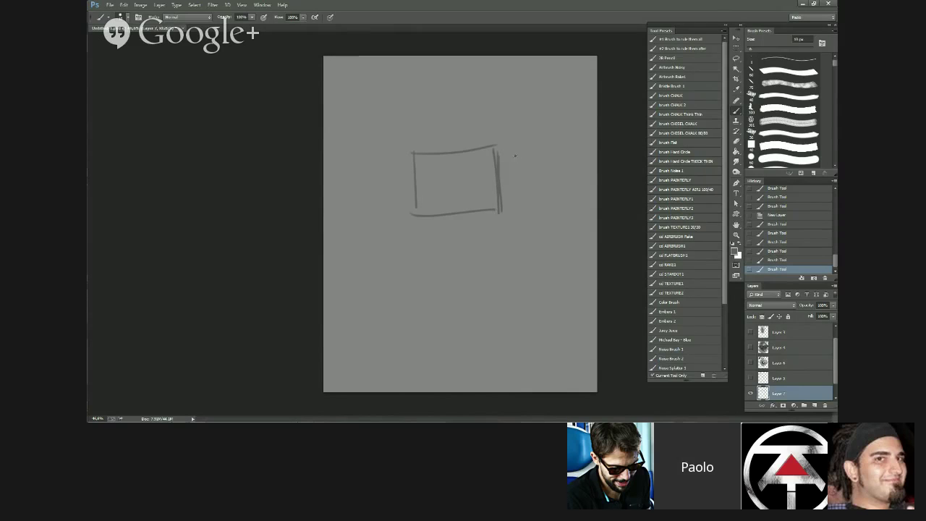
- Sketch a corded mouse on one side of the rectangle and a blocky hand with gridded fingers and a shaded palm on the other
mouse_move(520, 150)
left_mouse_down()
mouse_move(522, 161)
mouse_move(526, 125)
mouse_move(498, 110)
left_mouse_up()
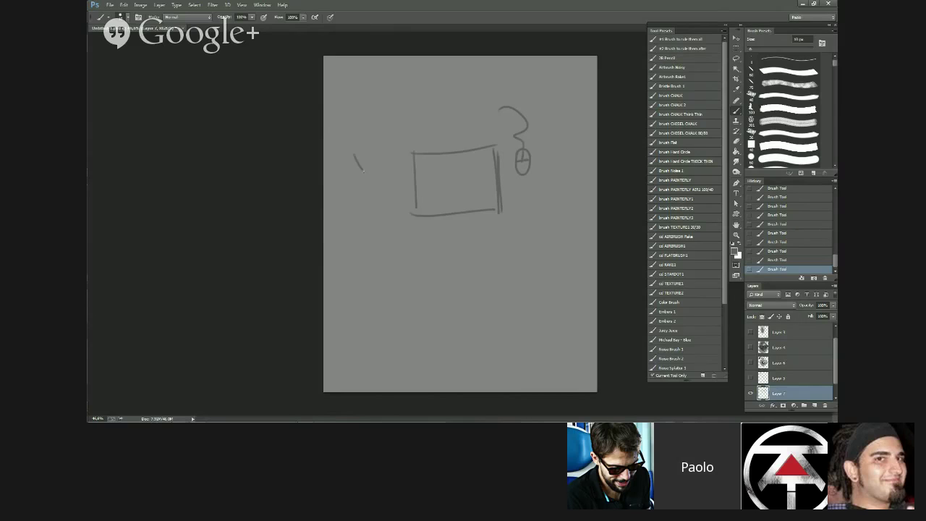
left_click_drag(388, 152, 396, 165)
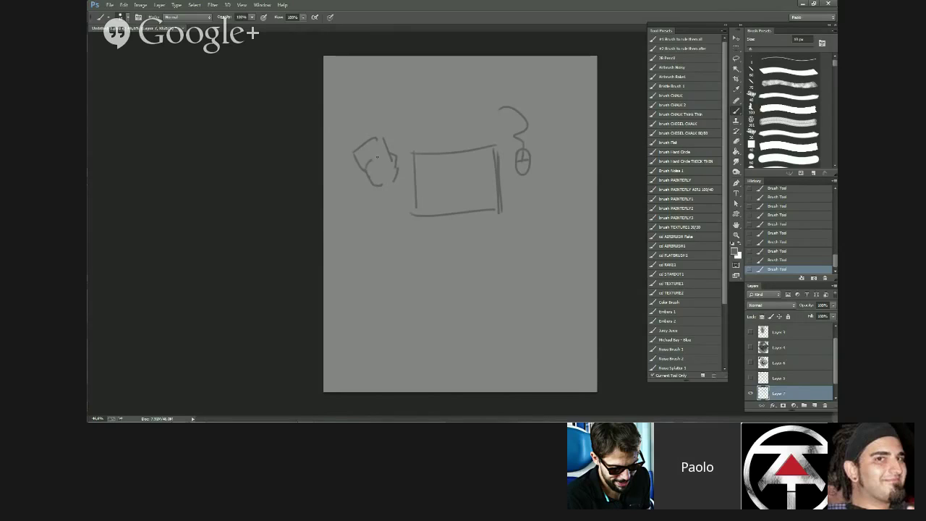
left_click_drag(354, 153, 378, 144)
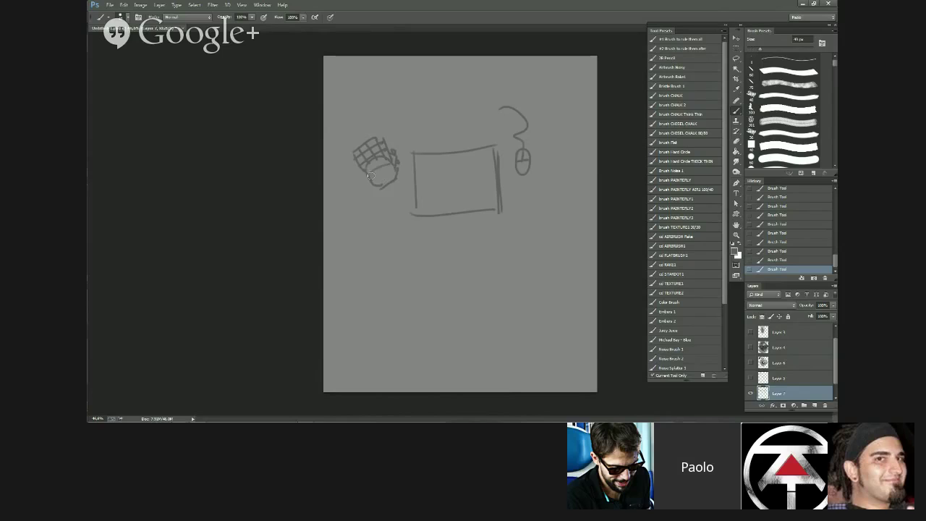
mouse_move(370, 176)
left_mouse_down()
mouse_move(382, 175)
mouse_move(374, 162)
left_mouse_up()
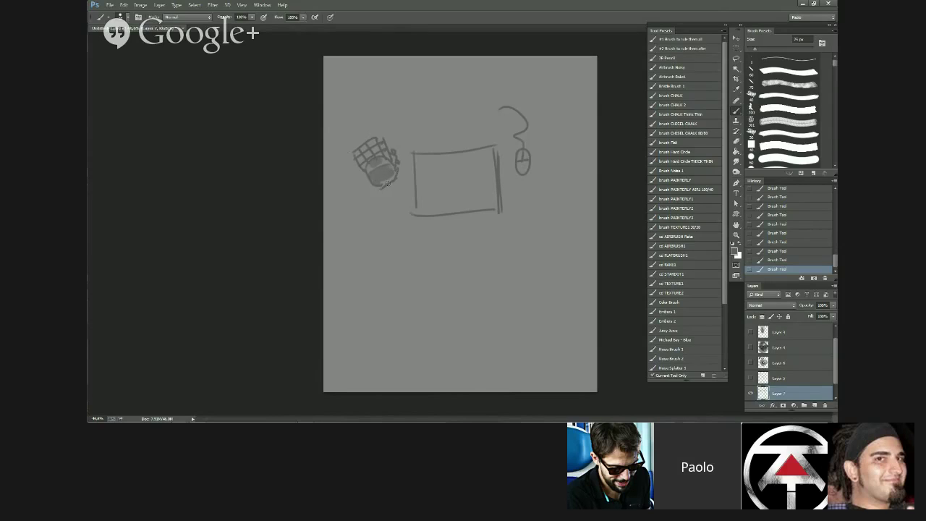
- Thicken the rectangle's outline and draw a forearm and bold finger strokes over the gridded hand sketch
mouse_move(415, 223)
left_mouse_down()
mouse_move(412, 154)
mouse_move(499, 148)
left_mouse_up()
mouse_move(493, 214)
left_mouse_down()
mouse_move(408, 224)
mouse_move(387, 191)
mouse_move(405, 241)
left_mouse_up()
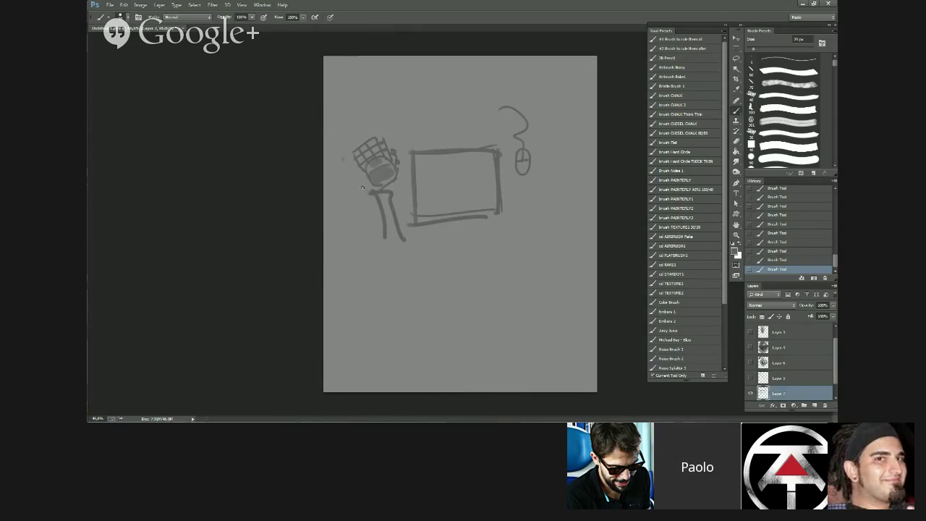
mouse_move(343, 159)
left_mouse_down()
mouse_move(375, 192)
mouse_move(380, 156)
left_mouse_up()
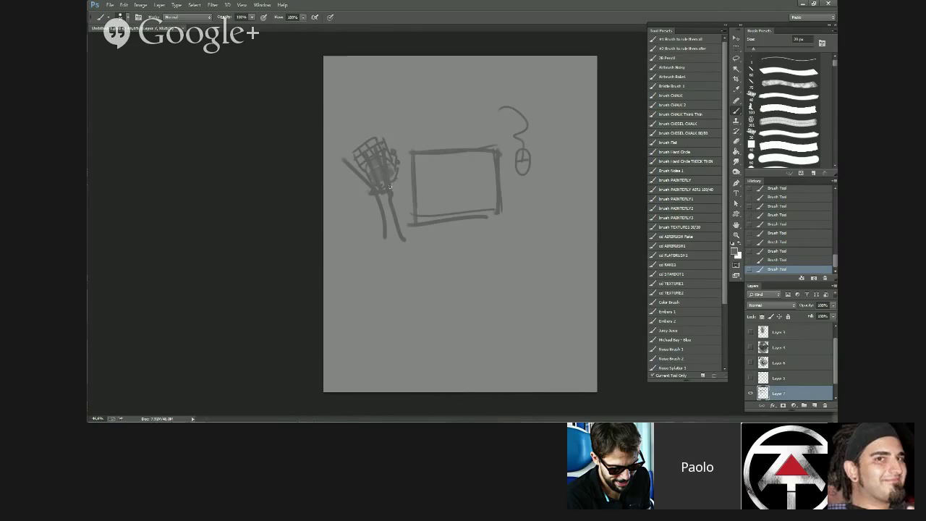
left_click_drag(389, 189, 408, 168)
- Draw a second forearm and spread fingers over the mouse, and paint out the mouse and its cord
left_click_drag(505, 163, 522, 193)
left_click_drag(544, 163, 500, 247)
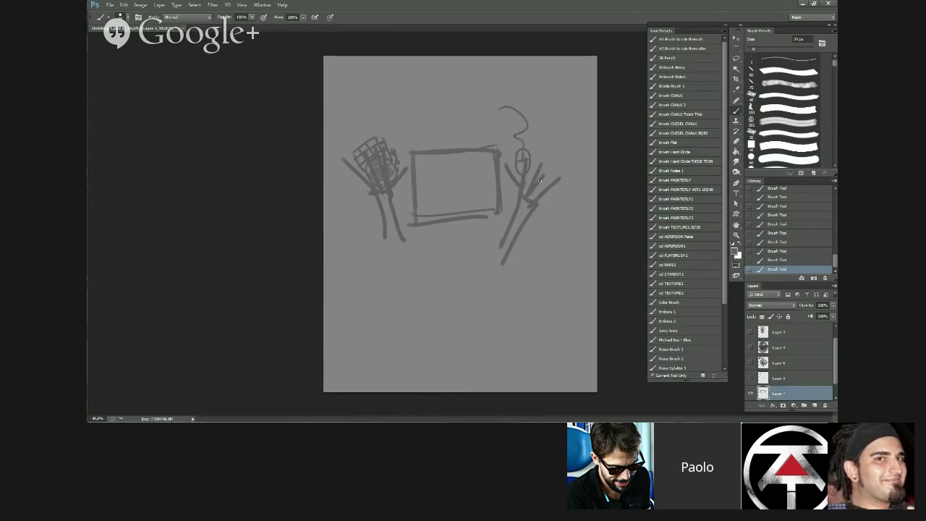
left_click_drag(538, 200, 501, 265)
left_click_drag(531, 170, 547, 154)
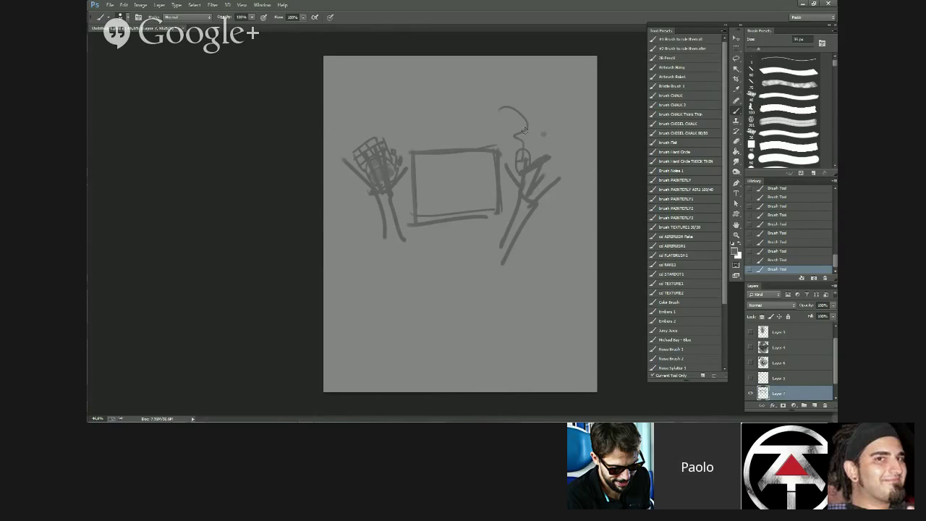
mouse_move(502, 110)
left_mouse_down()
mouse_move(521, 133)
mouse_move(514, 127)
mouse_move(517, 161)
mouse_move(531, 154)
mouse_move(522, 171)
mouse_move(556, 149)
left_mouse_up()
key("[")
left_click(539, 173, "alt")
key("period")
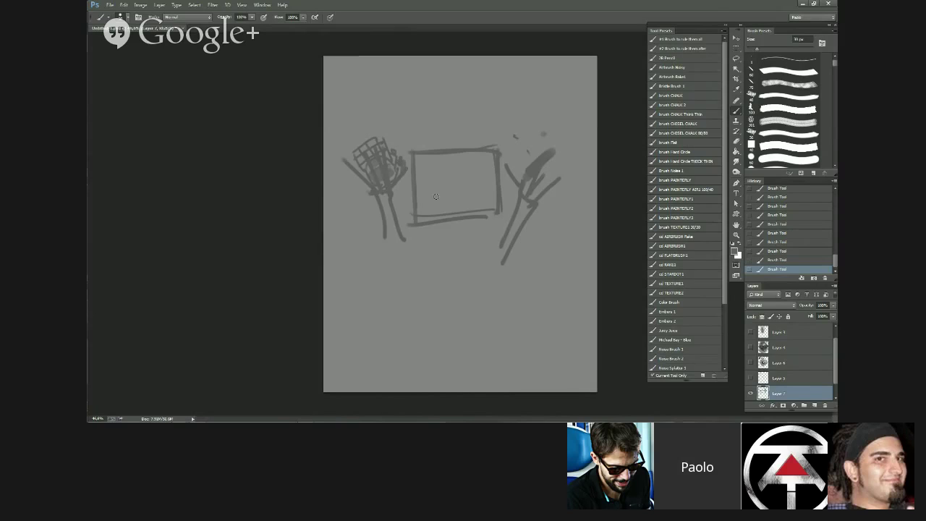
- Hide the hand sketch layer, show the head painting again, and make Layer 4 the active layer
left_click(750, 392)
left_click(750, 347)
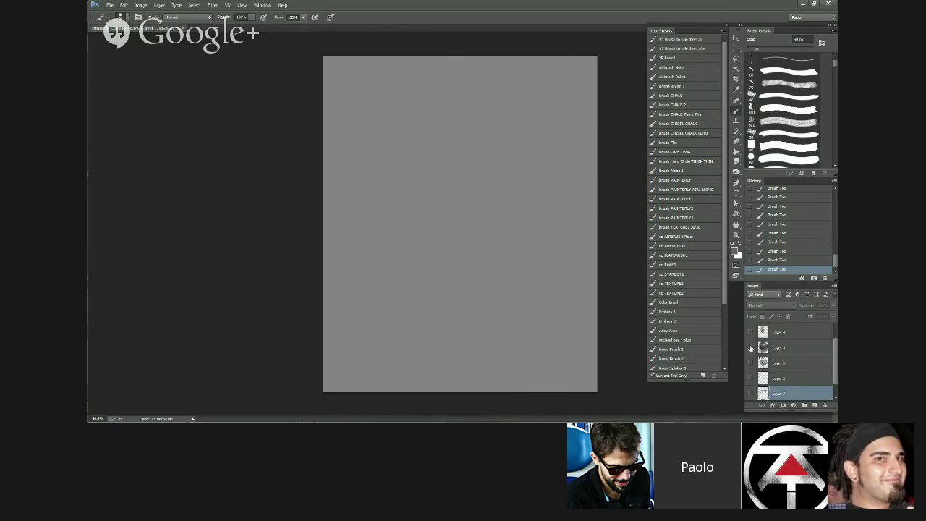
left_click_drag(833, 373, 834, 388)
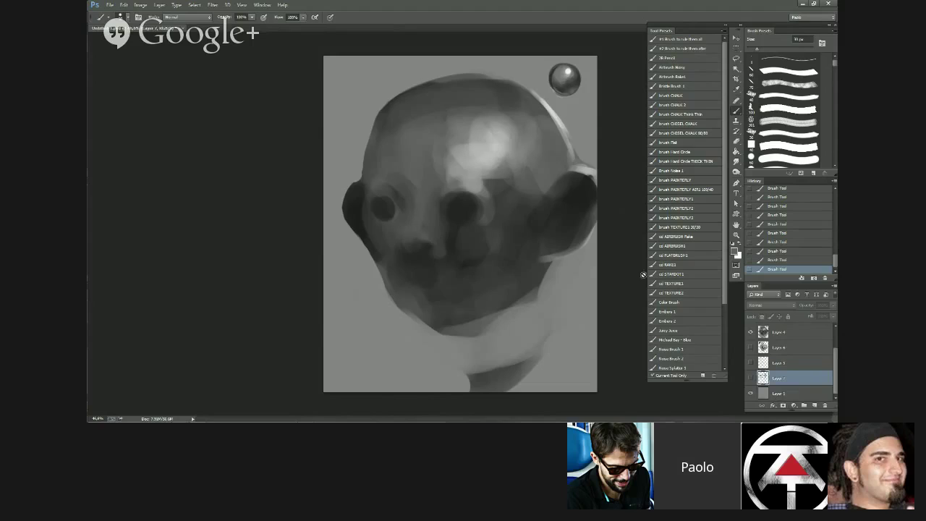
left_click(786, 336)
- Paint out the rim light along the skull and ear and cut back the old neck shape with background grey
mouse_move(509, 77)
left_mouse_down()
mouse_move(573, 161)
mouse_move(547, 107)
mouse_move(570, 166)
mouse_move(598, 176)
left_mouse_up()
key("]")
key("]")
mouse_move(553, 263)
left_mouse_down()
mouse_move(479, 352)
mouse_move(467, 374)
mouse_move(485, 389)
left_mouse_up()
left_click_drag(542, 337, 509, 388)
- Block in a dark neck and shoulders with a sampled head tone and add broad light collar strokes on both sides
left_click(478, 309, "alt")
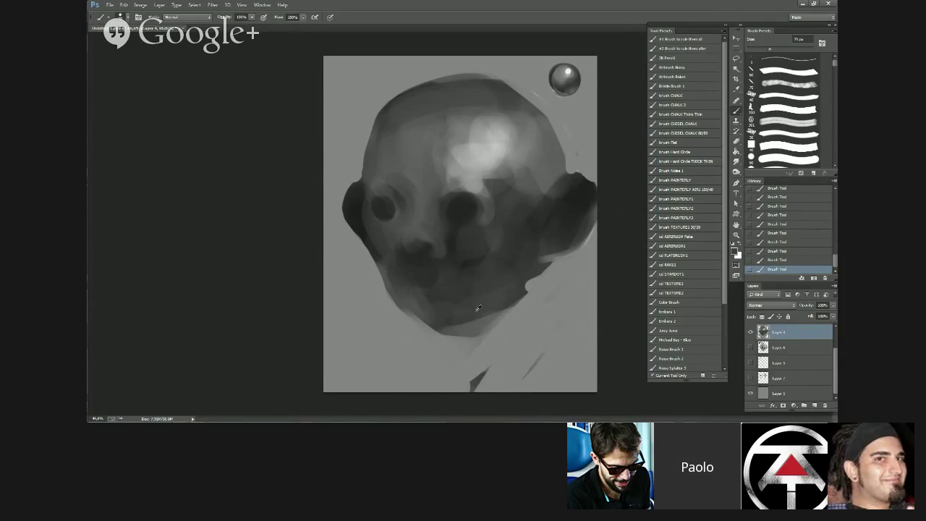
key("]")
key("]")
mouse_move(410, 322)
left_mouse_down()
mouse_move(471, 348)
mouse_move(488, 333)
mouse_move(437, 361)
mouse_move(440, 345)
mouse_move(445, 365)
mouse_move(510, 377)
mouse_move(361, 380)
mouse_move(401, 383)
left_mouse_up()
key("x")
mouse_move(387, 346)
left_mouse_down()
mouse_move(365, 362)
mouse_move(390, 318)
mouse_move(398, 361)
left_mouse_up()
mouse_move(561, 310)
left_mouse_down()
mouse_move(503, 353)
mouse_move(575, 375)
mouse_move(554, 355)
mouse_move(471, 368)
left_mouse_up()
- Paint two small fangs in the mouth and catchlights in both eyes using a small brush and the forehead highlight tone
left_click(487, 168, "alt")
key("bracketleft")
key("bracketleft")
key("bracketleft")
key("bracketleft")
key("bracketleft")
key("bracketleft")
key("bracketleft")
key("bracketleft")
key("bracketleft")
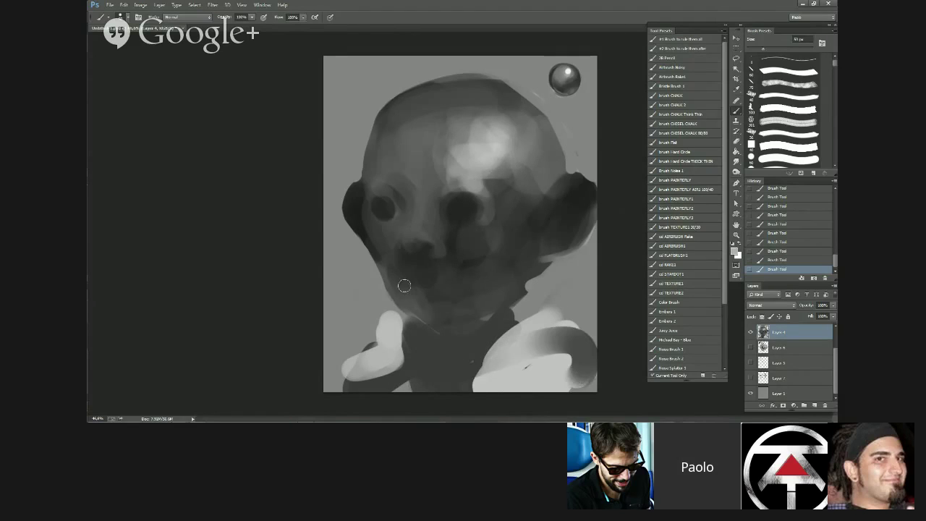
left_click_drag(402, 282, 401, 294)
left_click(396, 281, "alt")
mouse_move(410, 281)
left_mouse_down()
mouse_move(410, 292)
mouse_move(441, 283)
left_mouse_up()
left_click(402, 283, "alt")
key("bracketleft")
key("x")
key("x")
key("bracketleft")
- Move the head layer directly above the grey background Layer 1 and merge it down
left_click(749, 332)
left_click(749, 332)
left_click_drag(775, 333, 796, 385)
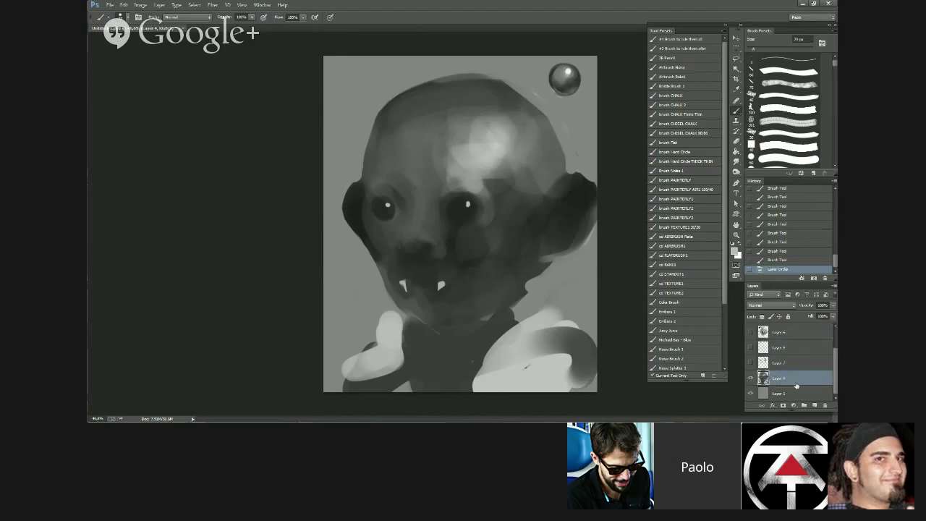
key("ctrl+e")
- Delete all the leftover hidden layers and add a new empty layer above the merged painting
key("alt+period")
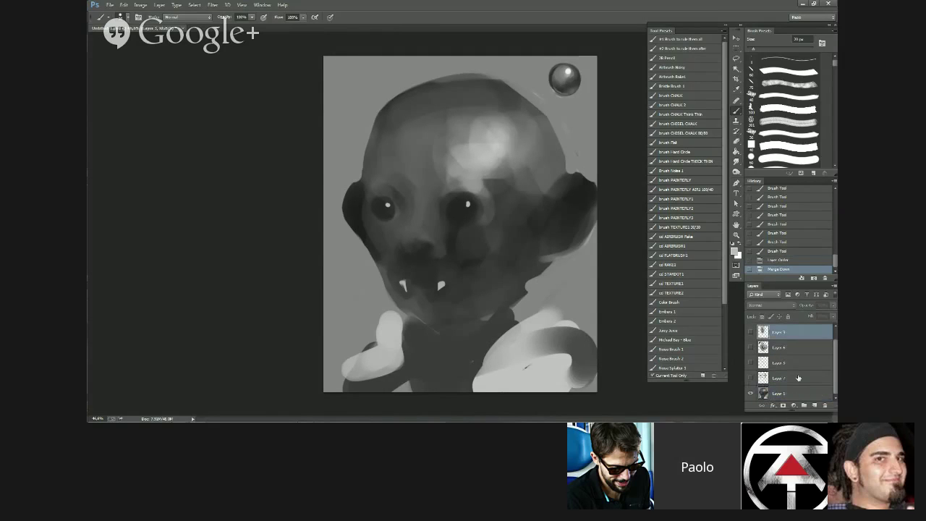
left_click(825, 405)
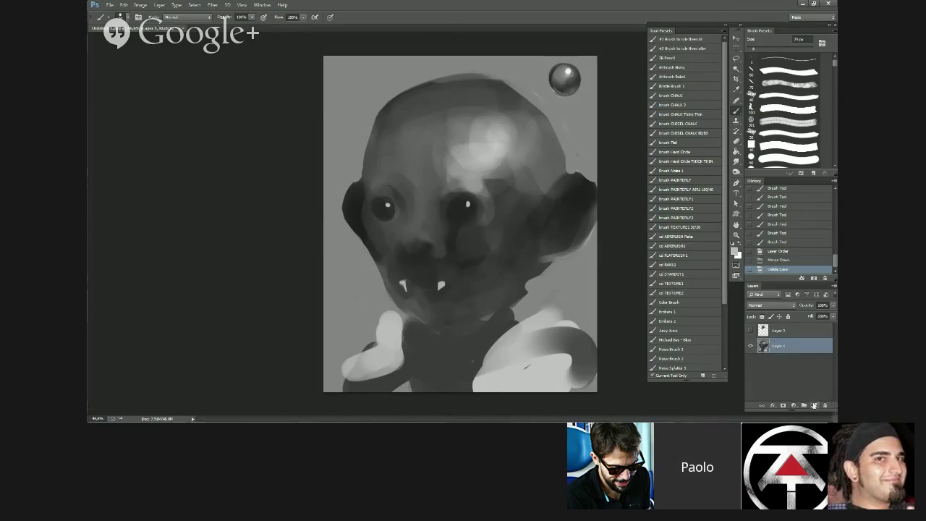
left_click(823, 406)
left_click(813, 405)
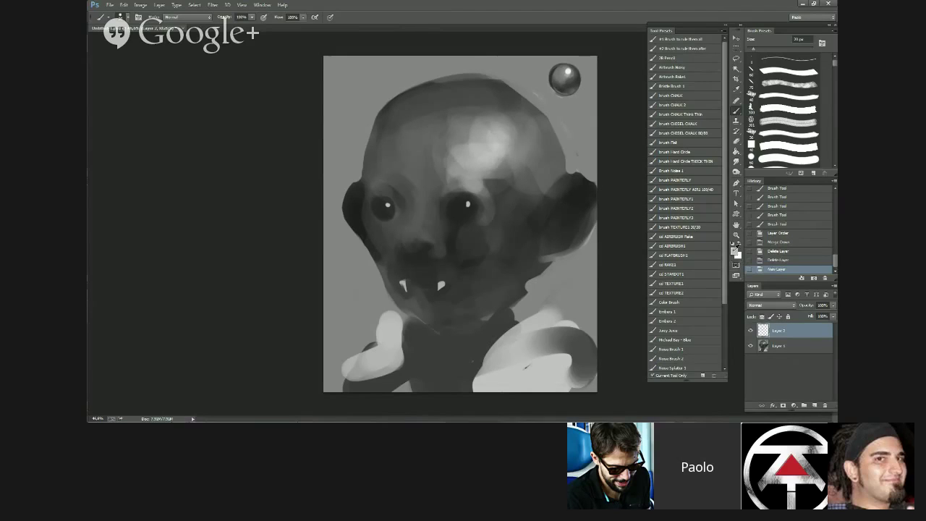
- Set the foreground colour to golden ochre a58122 and fill the new layer with it using the Paint Bucket
left_click(734, 250)
left_click(391, 162)
left_click(365, 100)
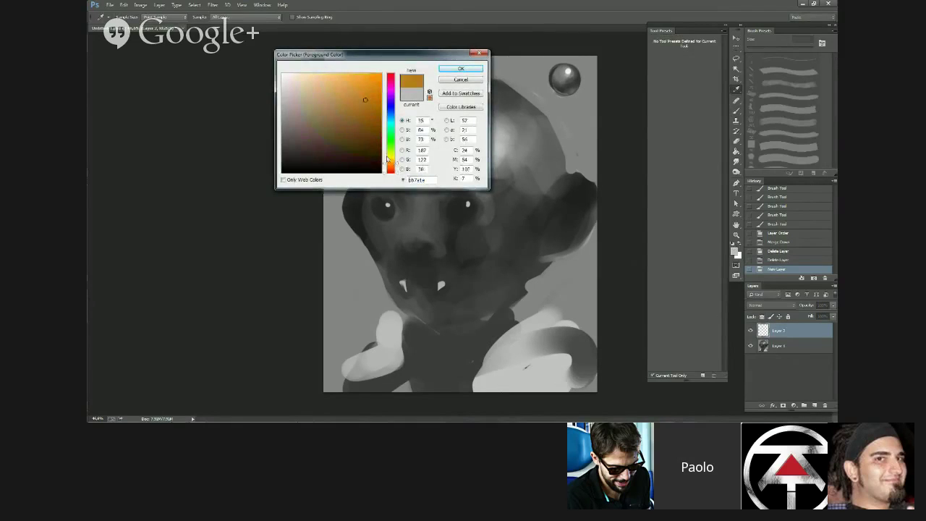
left_click(391, 155)
left_click_drag(384, 145, 384, 163)
left_click(353, 95)
left_click(360, 109)
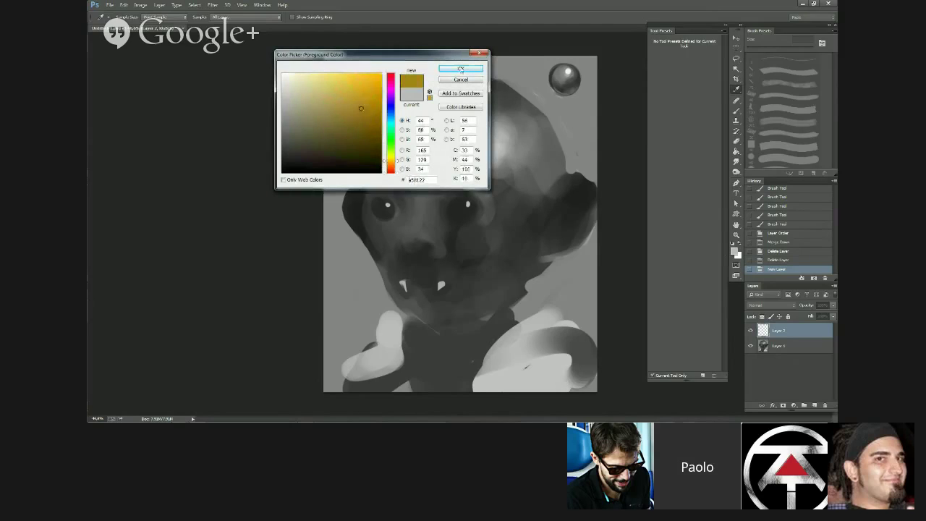
left_click(461, 69)
key("b")
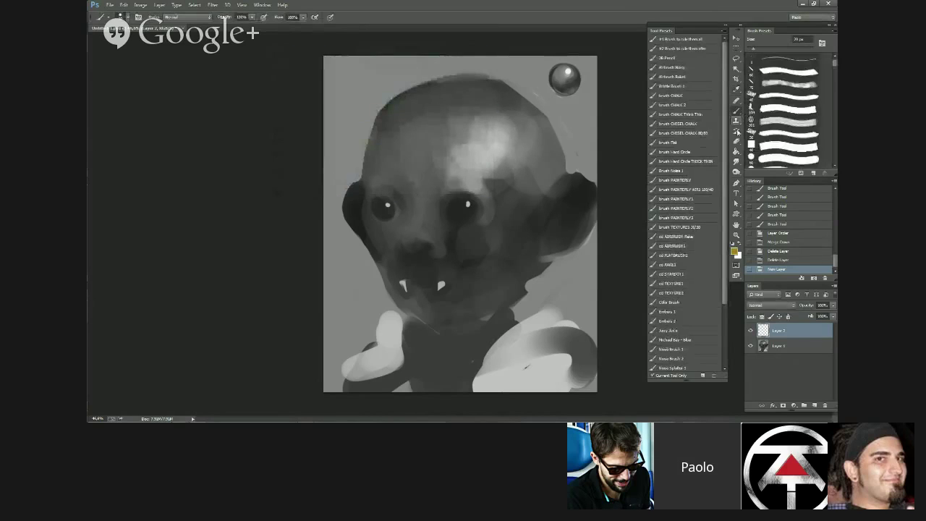
key("g")
left_click(535, 243)
- Set the ochre layer's blend mode to Color Burn and its opacity to 27%
left_click(778, 304)
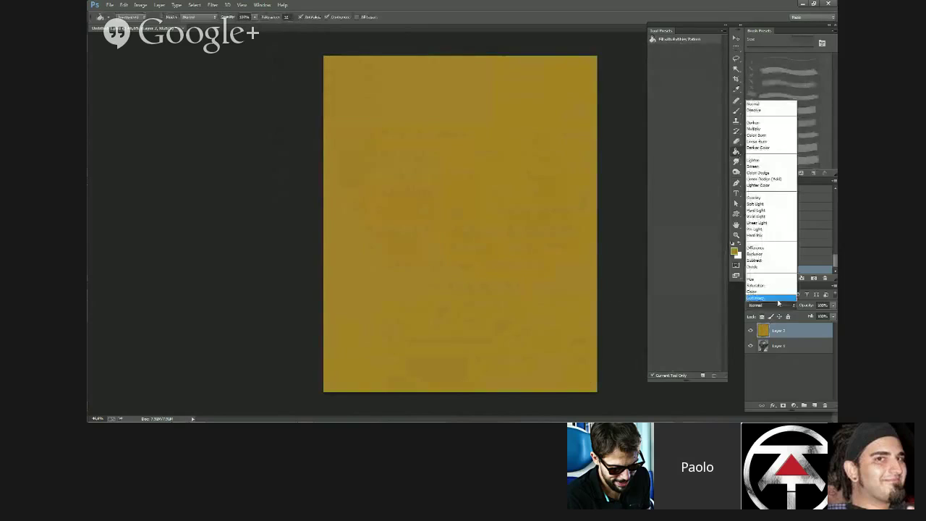
left_click(768, 135)
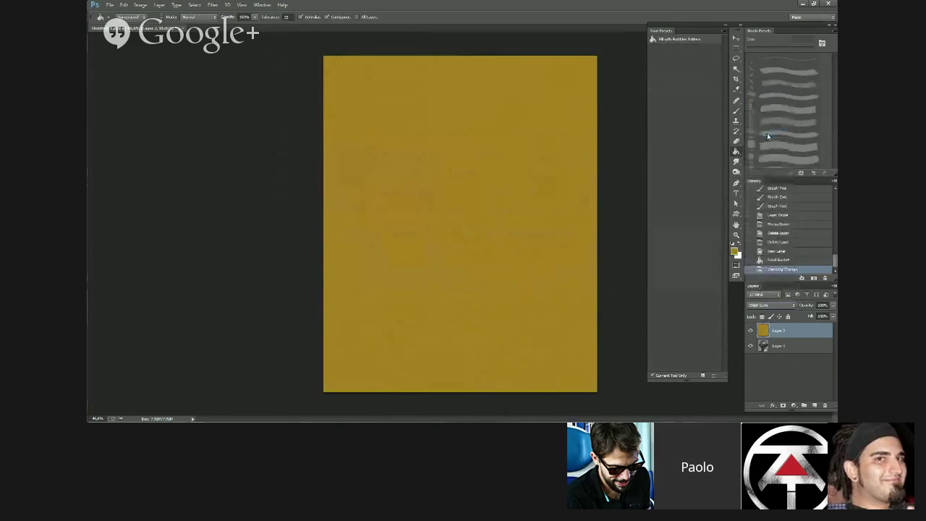
left_click(833, 305)
left_click_drag(831, 318, 812, 319)
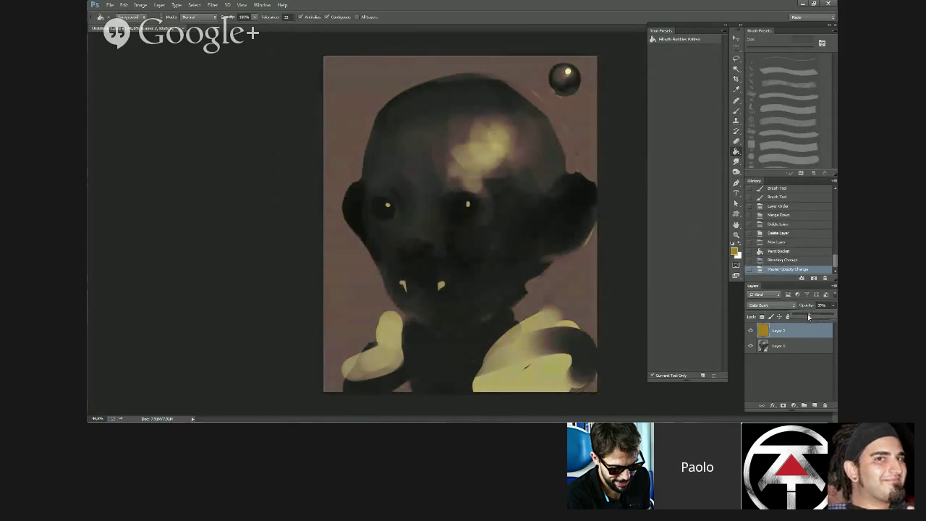
left_click_drag(807, 317, 809, 317)
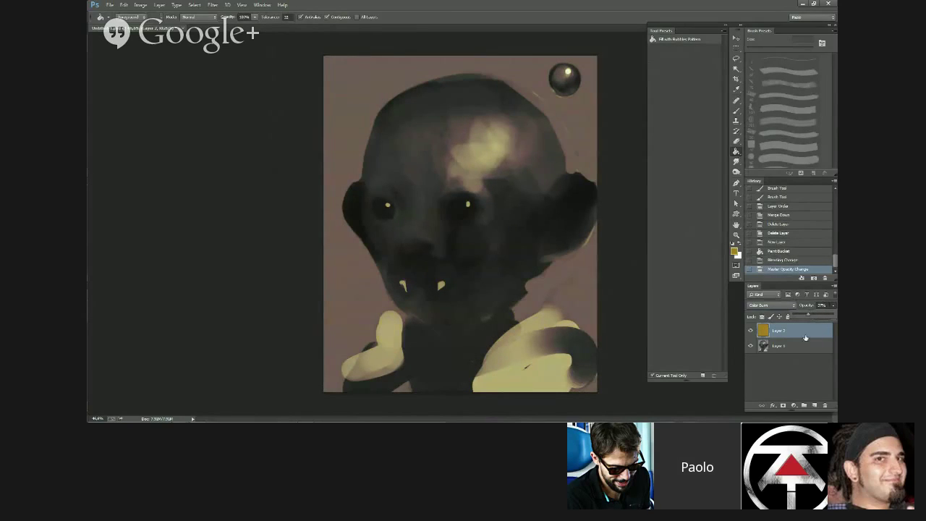
- Try a large white brush dab below the ear on the merged head layer and undo it
left_click(805, 348)
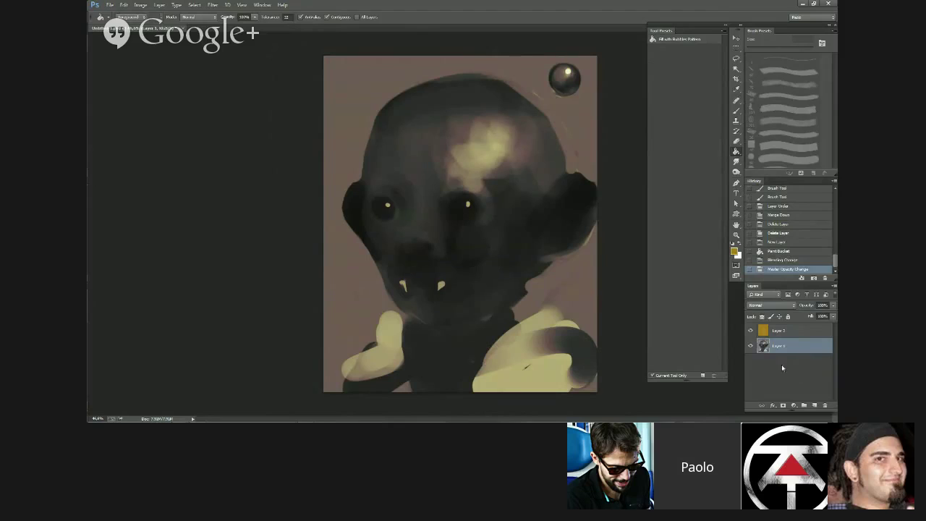
key("b")
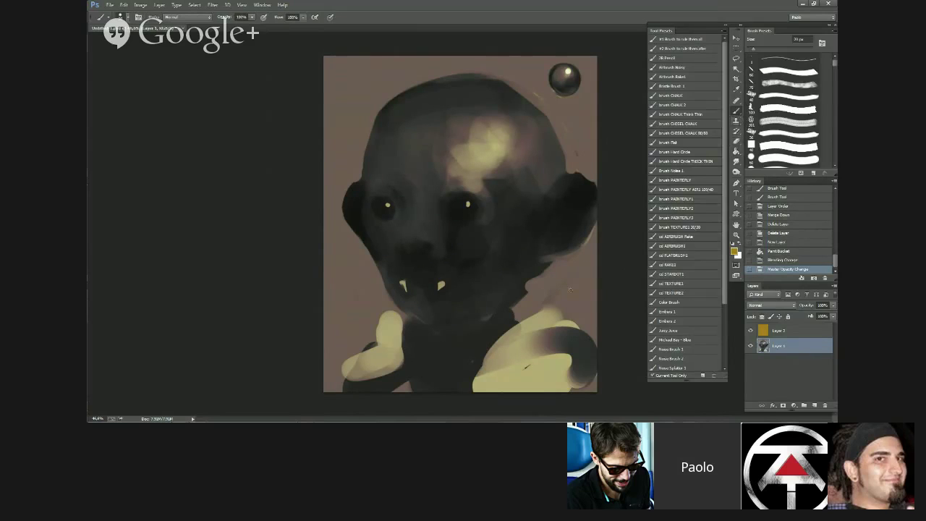
left_click(738, 247)
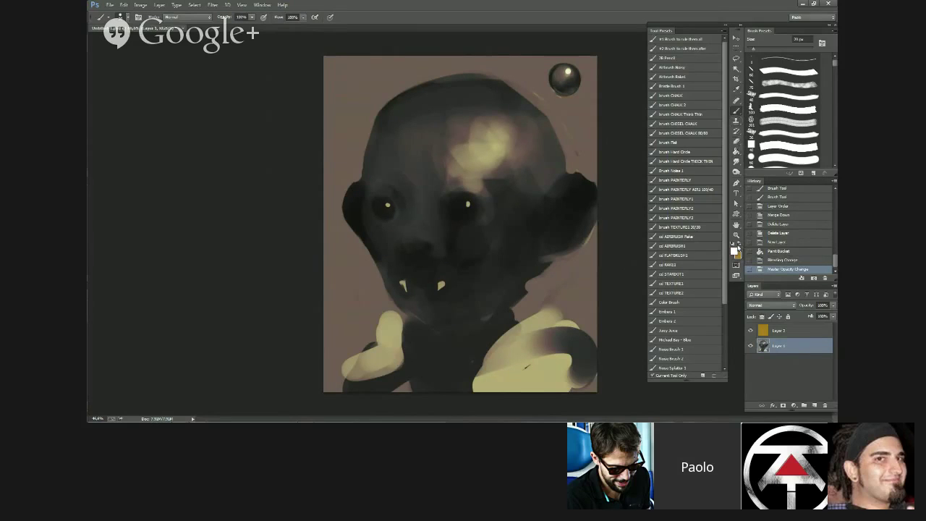
key("bracketright")
key("bracketright")
key("bracketright")
key("bracketright")
key("bracketright")
key("bracketright")
key("bracketright")
key("bracketright")
key("bracketright")
left_click(572, 289)
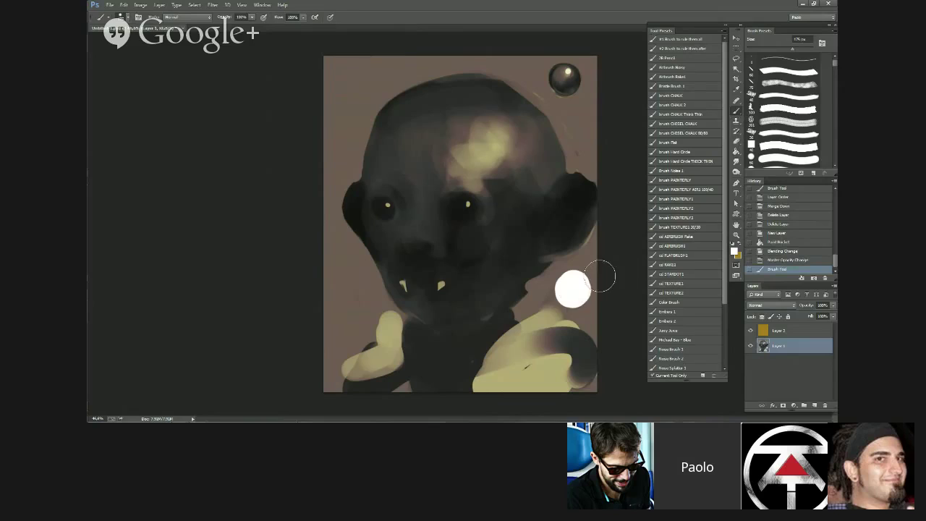
key("ctrl+z")
- Try white dabs below the ear with a 100 px brush and revert the painting to the state after the opacity change
key("bracketleft")
key("bracketleft")
key("bracketleft")
key("bracketleft")
key("bracketleft")
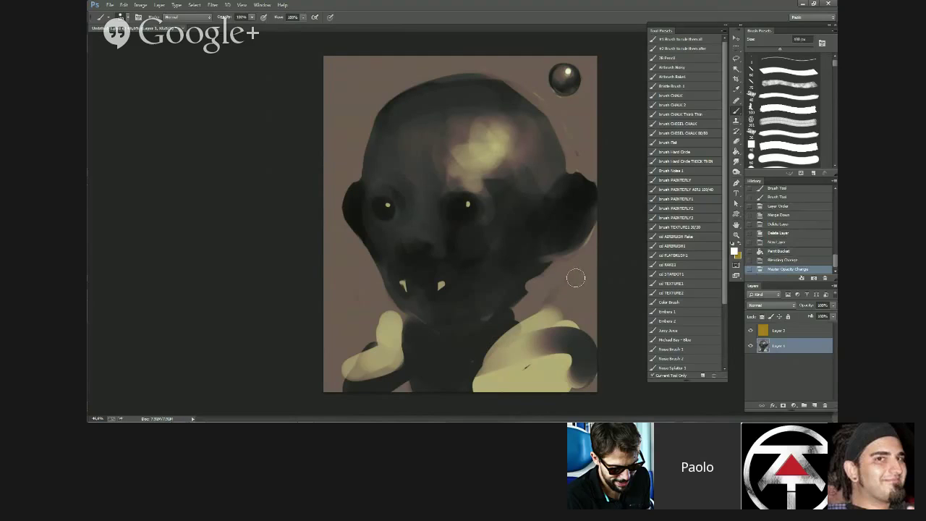
left_click(577, 278)
left_click(576, 281)
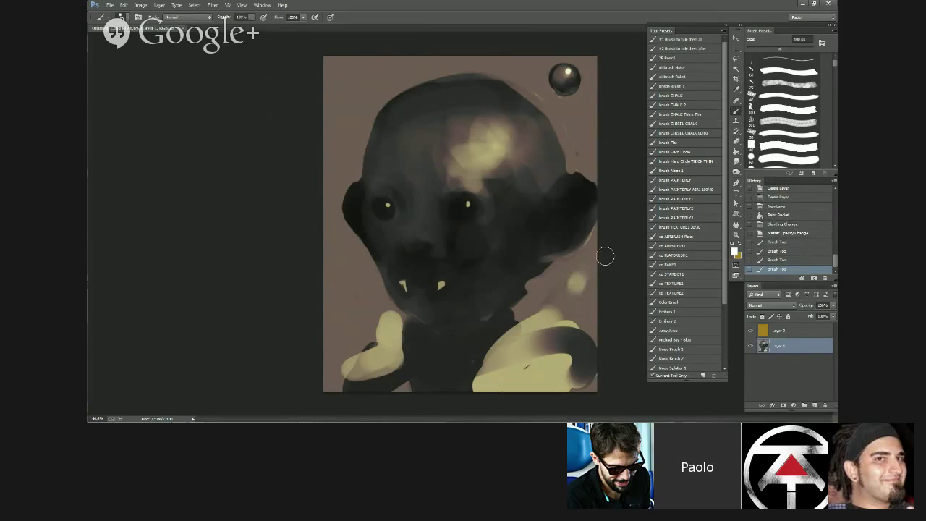
key("ctrl+alt+z")
key("ctrl+alt+z")
key("ctrl+alt+z")
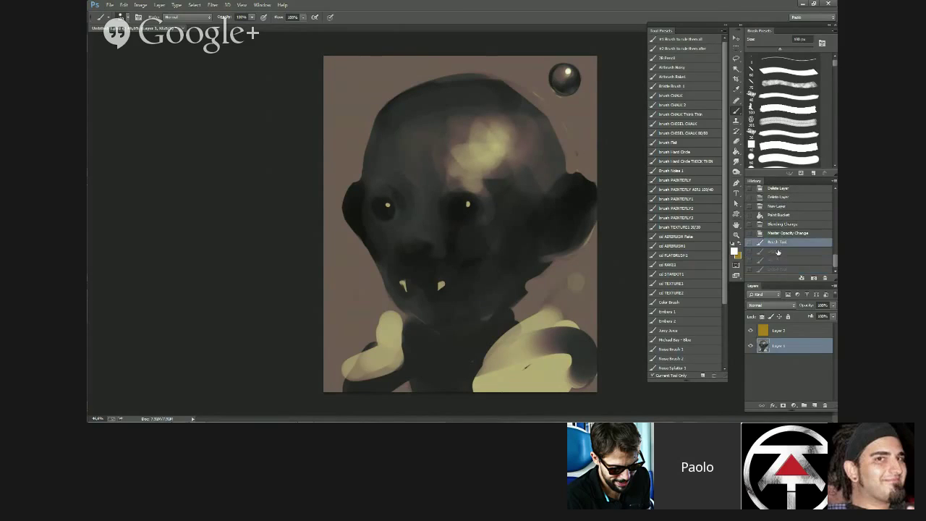
left_click(780, 233)
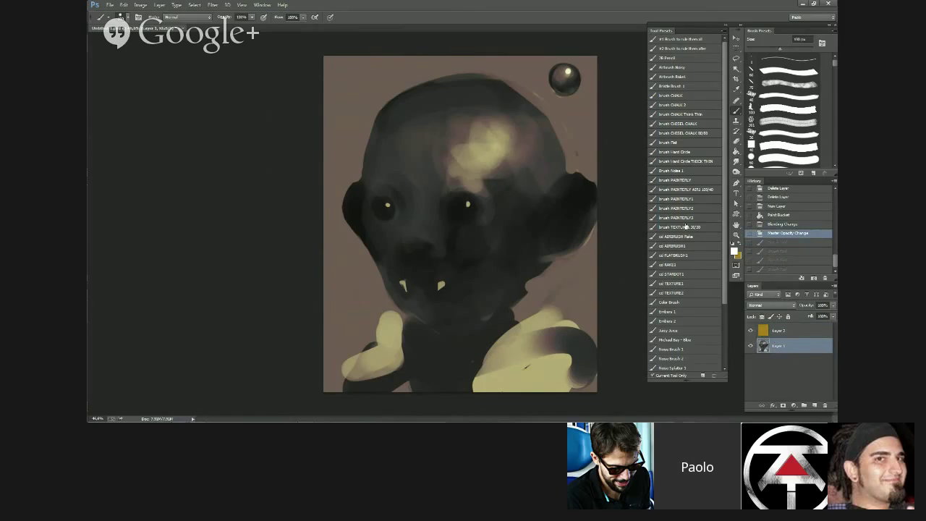
- Paint white highlights on the brow above the larger eye, on the forehead and on the skull beside the ear
left_click_drag(464, 183, 468, 186)
left_click_drag(461, 181, 472, 188)
mouse_move(462, 181)
left_mouse_down()
mouse_move(473, 188)
mouse_move(477, 161)
mouse_move(496, 137)
left_mouse_up()
key("bracketright")
key("bracketright")
key("bracketright")
key("bracketright")
key("bracketright")
key("bracketright")
key("bracketright")
key("bracketright")
key("bracketright")
left_click_drag(494, 140, 498, 134)
mouse_move(563, 170)
left_mouse_down()
mouse_move(553, 178)
mouse_move(590, 211)
left_mouse_up()
key("bracketright")
key("bracketright")
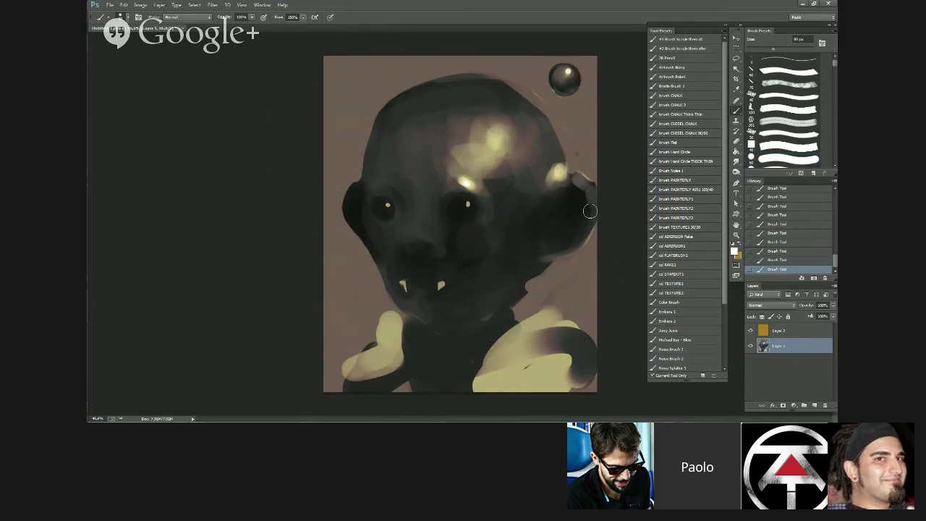
- Dab a dark tone sampled from the neck above the larger eye and paint a light highlight on the nose tip
left_click(429, 342, "alt")
key("bracketleft")
left_click(477, 193)
key("bracketleft")
key("bracketleft")
key("bracketleft")
mouse_move(420, 232)
left_mouse_down()
mouse_move(444, 277)
mouse_move(460, 270)
mouse_move(451, 263)
mouse_move(481, 272)
mouse_move(455, 288)
mouse_move(478, 256)
mouse_move(464, 262)
mouse_move(459, 272)
mouse_move(471, 273)
mouse_move(453, 290)
mouse_move(487, 276)
mouse_move(474, 297)
mouse_move(464, 275)
mouse_move(451, 276)
mouse_move(471, 302)
mouse_move(486, 295)
mouse_move(448, 307)
mouse_move(431, 299)
mouse_move(477, 299)
mouse_move(450, 272)
mouse_move(416, 271)
mouse_move(431, 267)
mouse_move(420, 256)
mouse_move(460, 273)
mouse_move(475, 266)
mouse_move(486, 287)
mouse_move(461, 265)
left_mouse_up()
- Build up an ochre-toned patch around the lips, blending it with colours sampled near the mouth
key("bracketright")
key("bracketright")
key("bracketright")
left_click(478, 256, "alt")
left_click(461, 271, "alt")
left_click(449, 273, "alt")
left_click(433, 256, "alt")
left_click(465, 269, "alt")
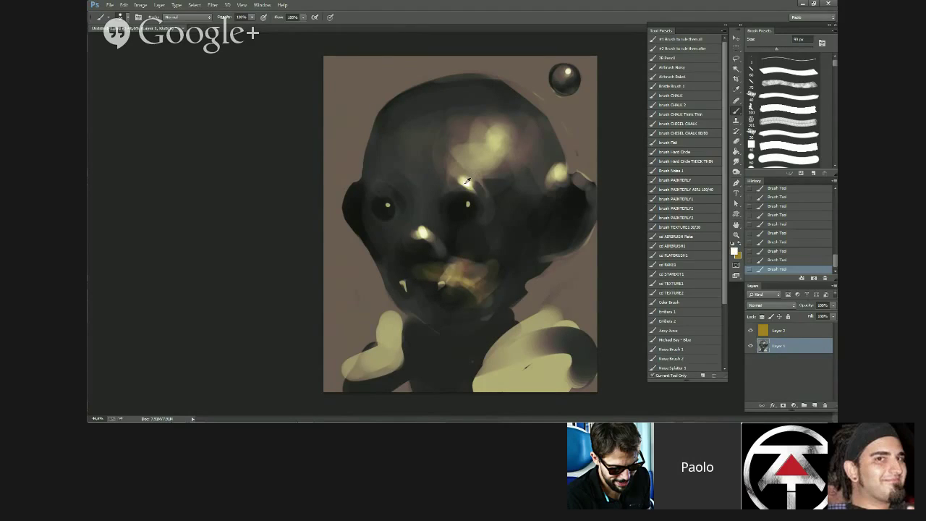
- Extend the brow highlight above the larger eye and paint a thin white rim light along the back edge of the skull
mouse_move(465, 182)
left_mouse_down()
mouse_move(433, 180)
mouse_move(478, 191)
left_mouse_up()
key("]")
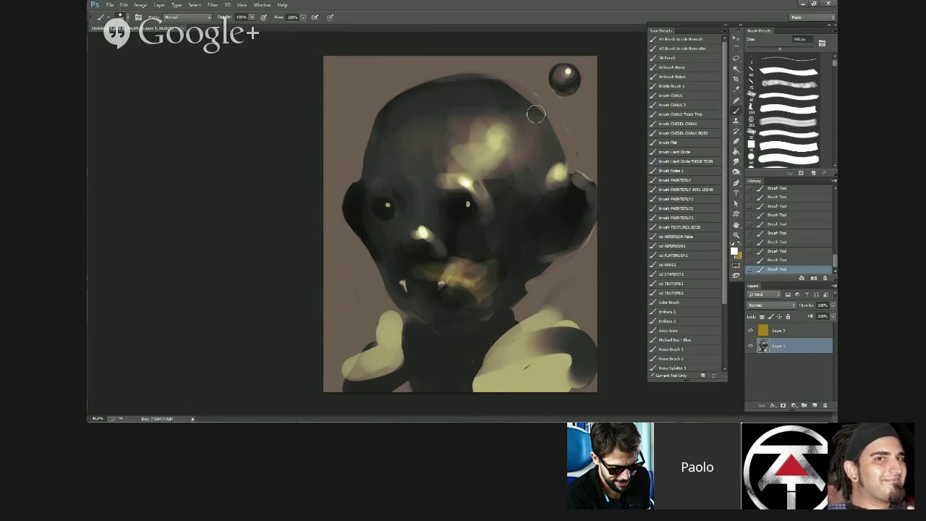
key("[")
key("[")
key("[")
key("[")
key("[")
key("[")
key("[")
key("[")
mouse_move(511, 85)
left_mouse_down()
mouse_move(529, 100)
mouse_move(566, 170)
left_mouse_up()
left_click_drag(540, 115, 567, 171)
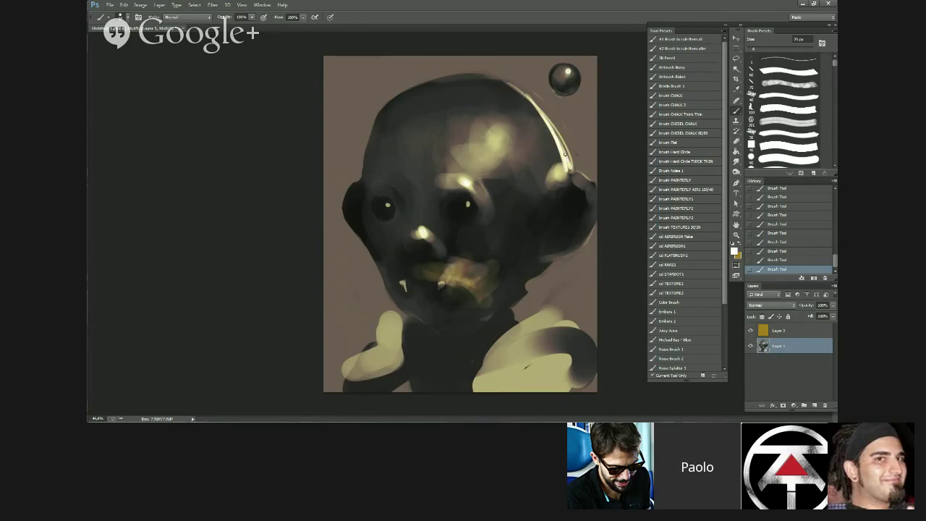
mouse_move(518, 97)
left_mouse_down()
mouse_move(570, 177)
mouse_move(557, 178)
left_mouse_up()
- Block in both shoulders with broad white brush strokes
mouse_move(533, 292)
left_mouse_down()
mouse_move(506, 327)
mouse_move(568, 319)
left_mouse_up()
mouse_move(526, 298)
left_mouse_down()
mouse_move(574, 309)
mouse_move(518, 322)
mouse_move(543, 310)
left_mouse_up()
key("]")
key("]")
key("]")
mouse_move(537, 308)
left_mouse_down()
mouse_move(587, 318)
mouse_move(541, 309)
mouse_move(606, 342)
mouse_move(550, 316)
mouse_move(546, 327)
mouse_move(590, 346)
left_mouse_up()
key("[")
key("[")
mouse_move(389, 317)
left_mouse_down()
mouse_move(350, 368)
mouse_move(359, 324)
mouse_move(378, 326)
mouse_move(338, 379)
mouse_move(365, 373)
mouse_move(391, 335)
mouse_move(371, 357)
mouse_move(389, 346)
mouse_move(346, 387)
left_mouse_up()
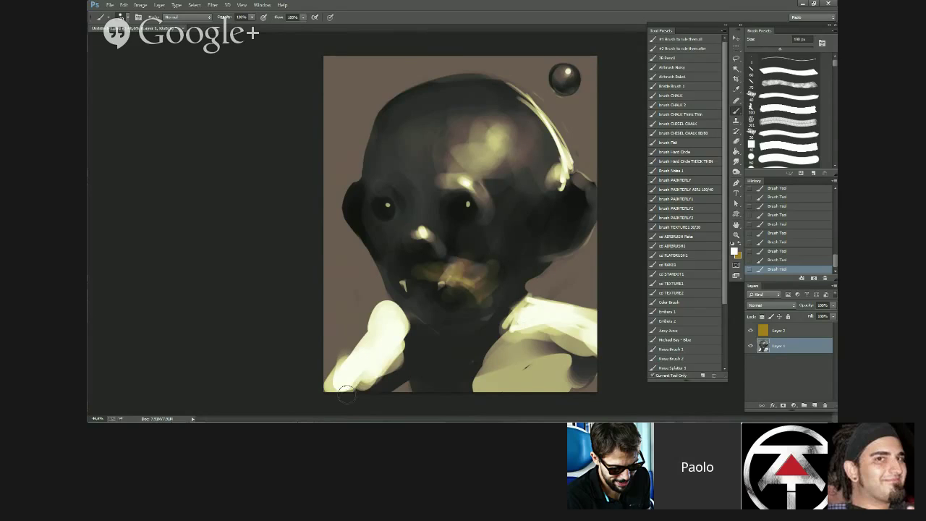
- Sample the background grey with the ochre layer temporarily hidden and trim the outer edges of both shoulders with it
left_click(751, 329)
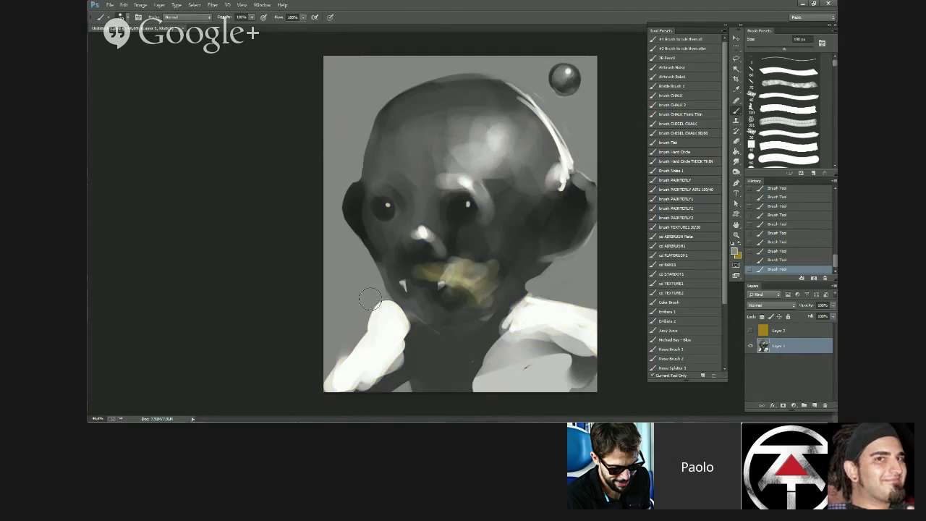
left_click(750, 330)
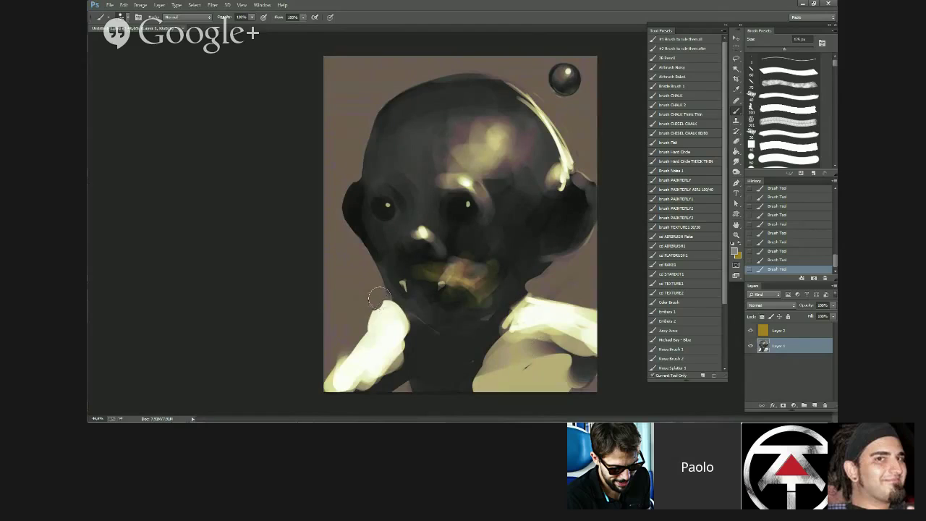
mouse_move(376, 297)
left_mouse_down()
mouse_move(381, 328)
mouse_move(312, 388)
left_mouse_up()
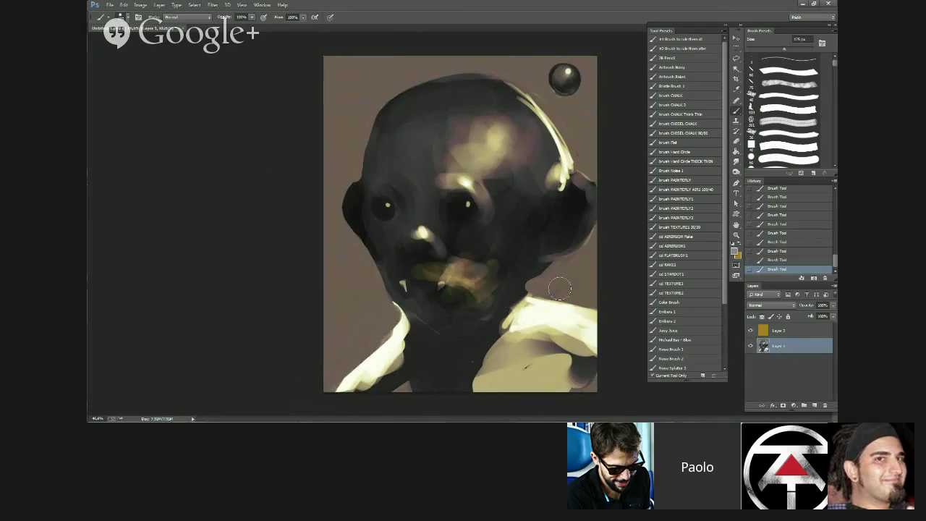
left_click_drag(541, 290, 637, 333)
left_click_drag(571, 316, 604, 334)
left_click_drag(551, 295, 611, 336)
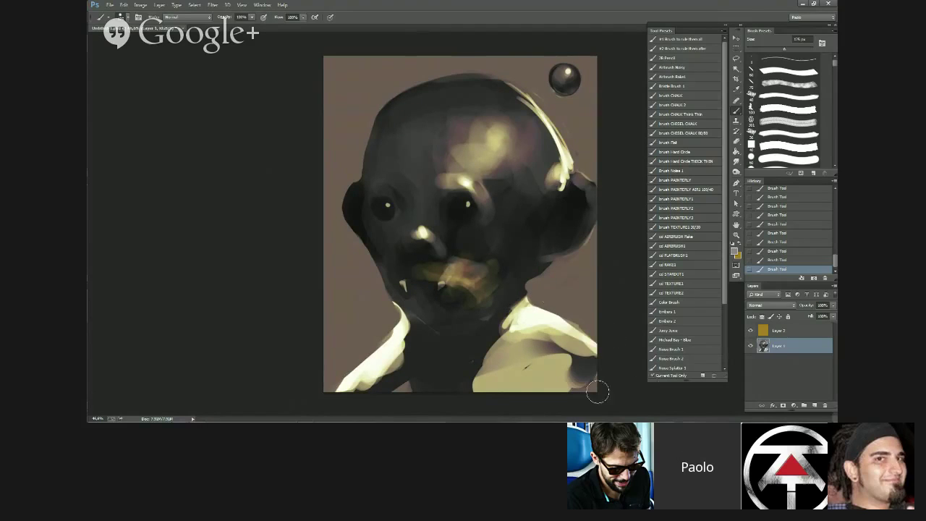
- Reset the colours to a white foreground over black and paint the inner edges of the garment on both sides of the neck
left_click(732, 243)
left_click(738, 243)
key("bracketright")
key("bracketright")
left_click_drag(529, 322, 506, 352)
key("bracketleft")
mouse_move(407, 338)
left_mouse_down()
mouse_move(388, 402)
mouse_move(371, 385)
mouse_move(371, 407)
mouse_move(371, 378)
left_mouse_up()
key("bracketleft")
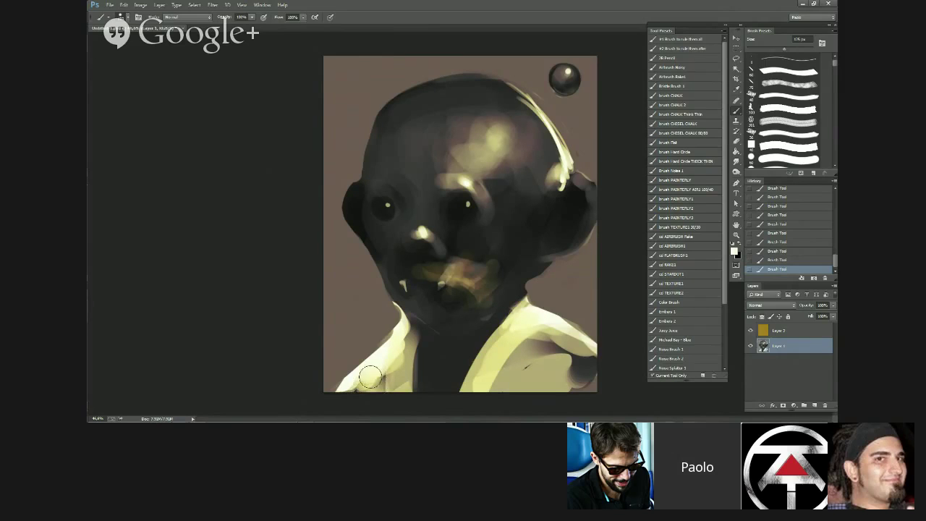
- Paint larger glowing white highlights in both eyes with a small brush
scroll(456, 227, "down", 3)
key("ctrl+plus")
left_click(386, 205)
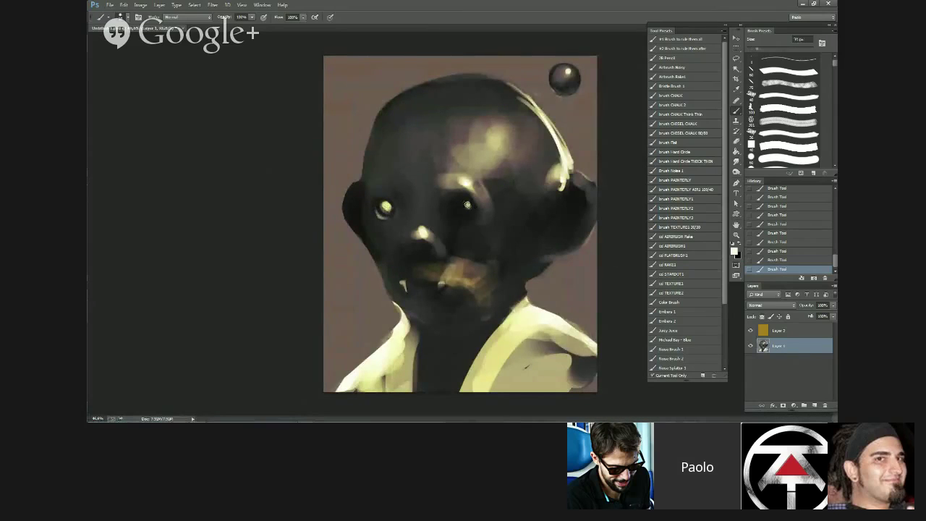
key("bracketright")
- Check the head in mirror image by flipping the canvas horizontally and flipping it back
scroll(455, 217, "down", 5)
key("ctrl+shift+h")
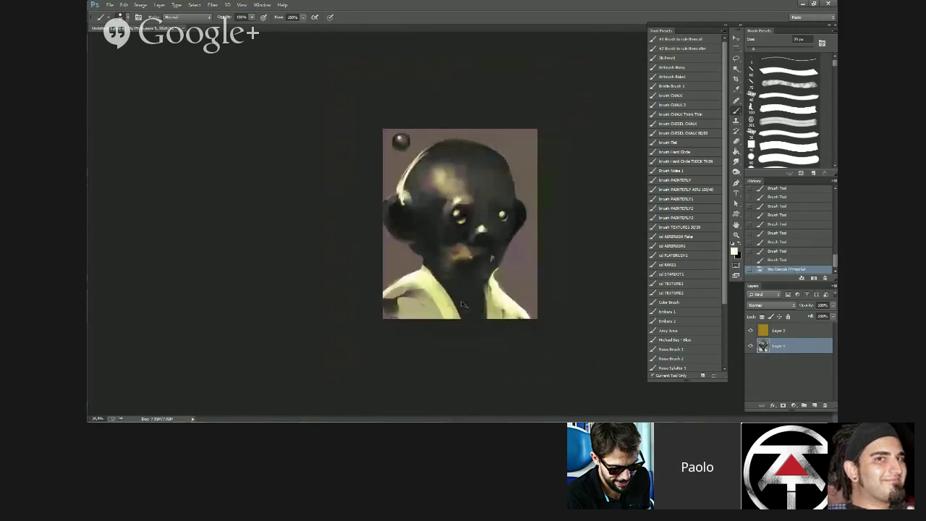
key("ctrl+shift+h")
key("ctrl+plus")
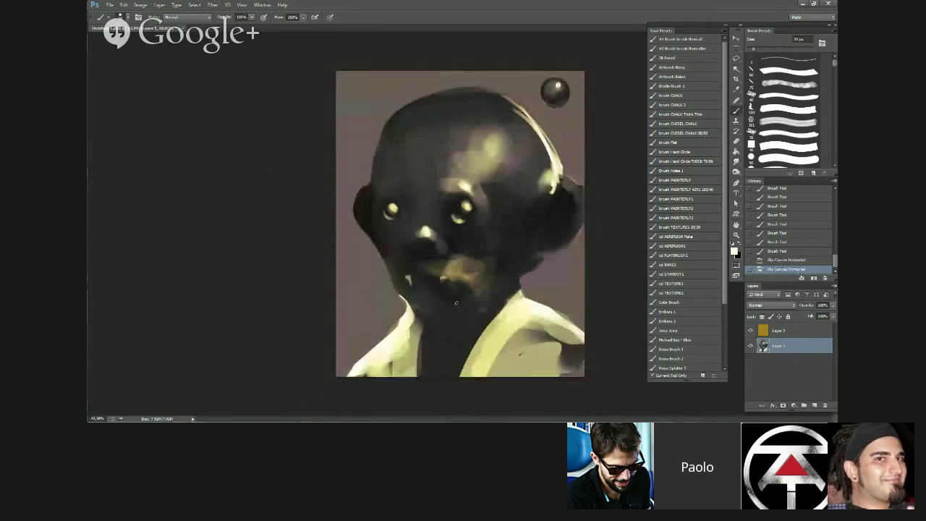
- Compare the painting with and without the ochre Color Burn layer by toggling its visibility
left_click(778, 331)
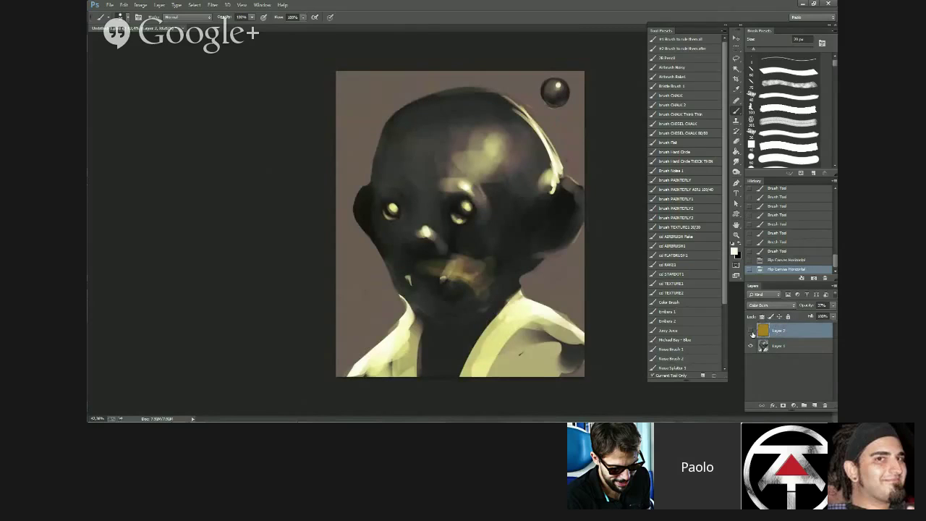
left_click(750, 331)
left_click(751, 331)
left_click(751, 331)
left_click(750, 331)
left_click(751, 331)
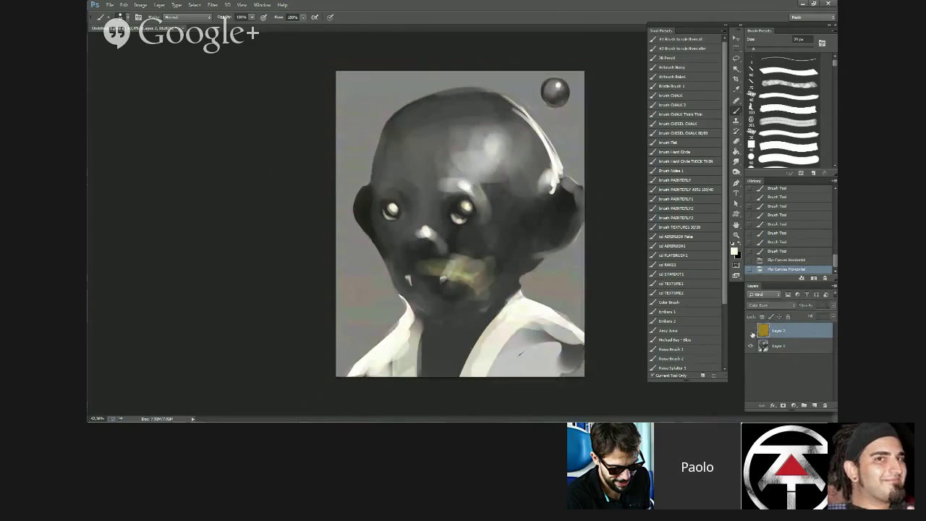
left_click(751, 331)
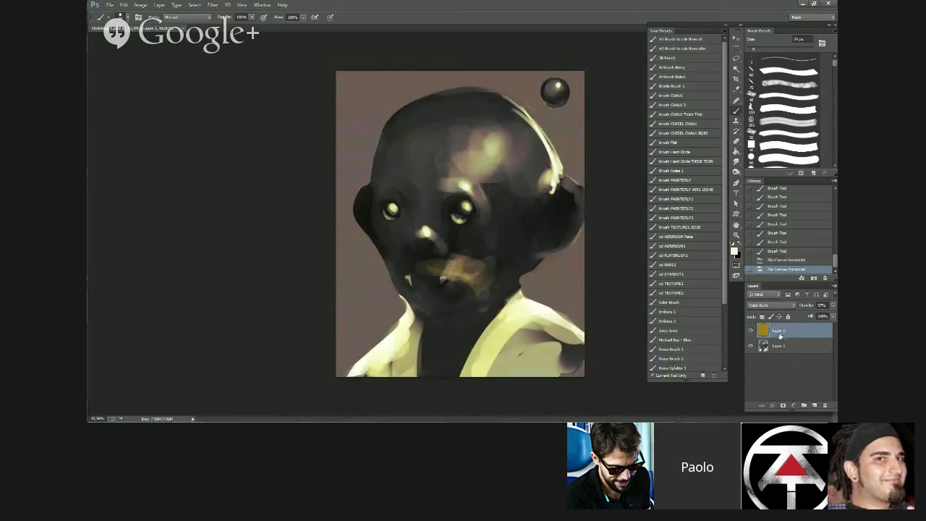
- Merge the ochre layer down into the painting and flip the canvas horizontally
key("ctrl+e")
scroll(544, 228, "down", 6)
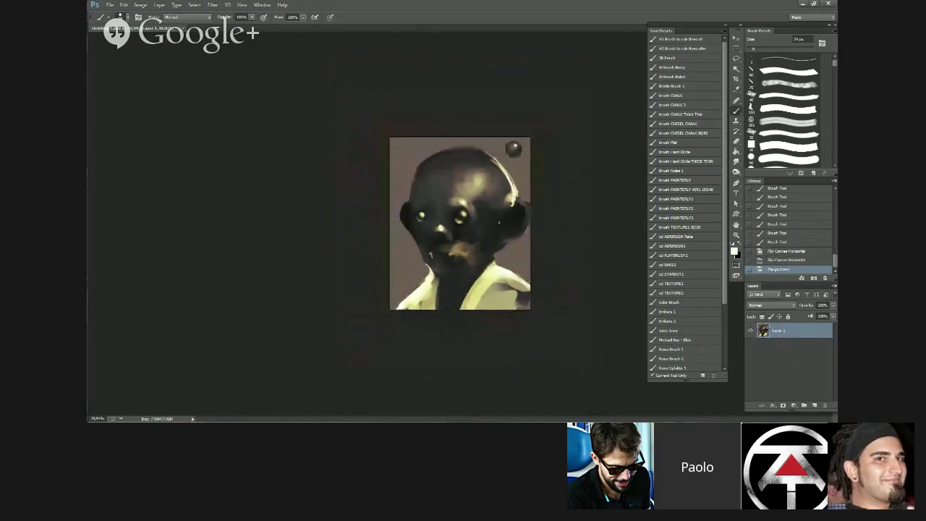
key("ctrl+shift+h")
scroll(501, 266, "up", 8)
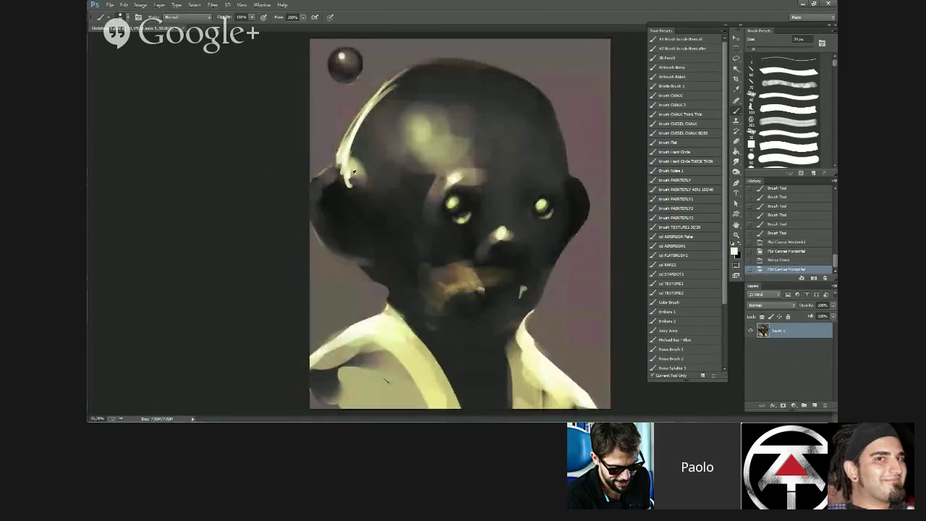
- Paint a curved highlight around the brow of the larger eye with a colour sampled from the brow
left_click(455, 176, "alt")
key("bracketright")
key("bracketright")
key("bracketright")
left_click_drag(453, 178, 440, 187)
left_click_drag(446, 181, 440, 186)
left_click_drag(451, 178, 444, 182)
left_click_drag(454, 179, 443, 188)
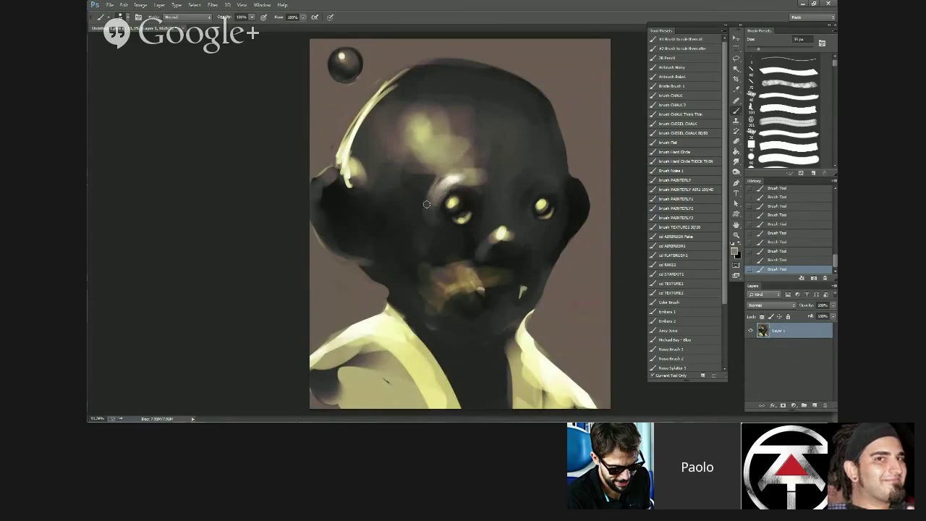
- Shade the socket below and beside the larger eye, sampling dark tones from the surrounding skin
mouse_move(467, 230)
left_mouse_down()
mouse_move(477, 222)
mouse_move(480, 230)
left_mouse_up()
key("]")
mouse_move(471, 193)
left_mouse_down()
mouse_move(479, 226)
mouse_move(465, 225)
mouse_move(491, 219)
mouse_move(470, 230)
left_mouse_up()
left_click(476, 222, "alt")
left_click(488, 219, "alt")
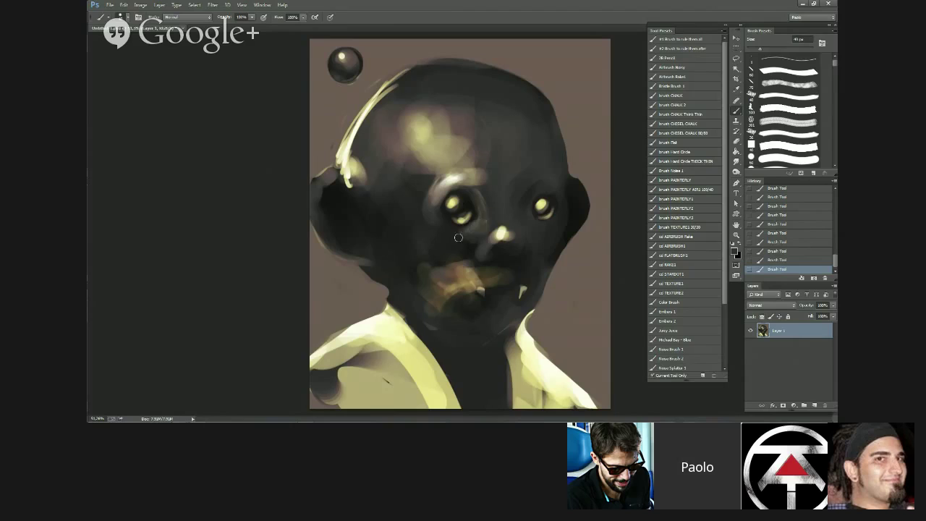
- Flip the canvas horizontally to its original orientation
scroll(491, 145, "down", 4)
key("ctrl+shift+h")
scroll(494, 140, "up", 3)
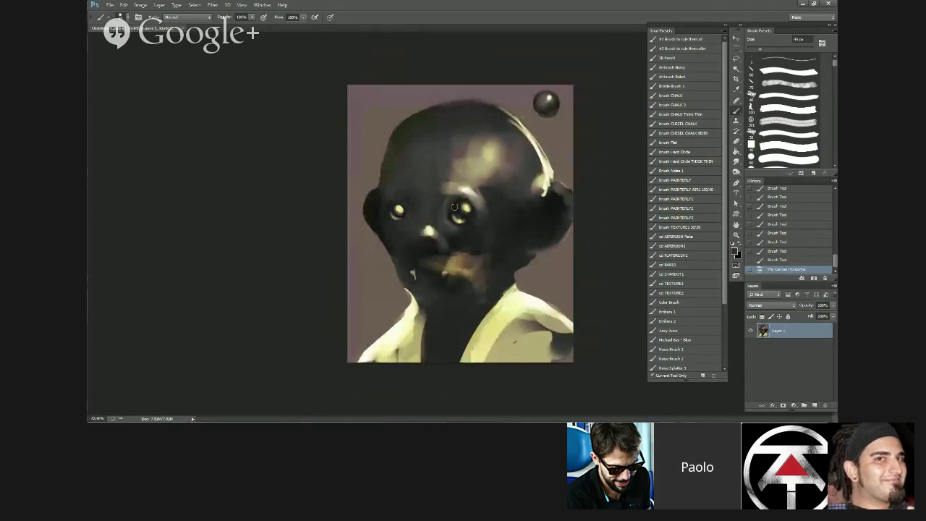
- Paint a broad soft highlight across the upper forehead with a large brush in the yellow sampled from the existing highlight
left_click(494, 139, "alt")
key("bracketright")
key("bracketright")
key("bracketright")
key("bracketright")
key("bracketright")
key("bracketright")
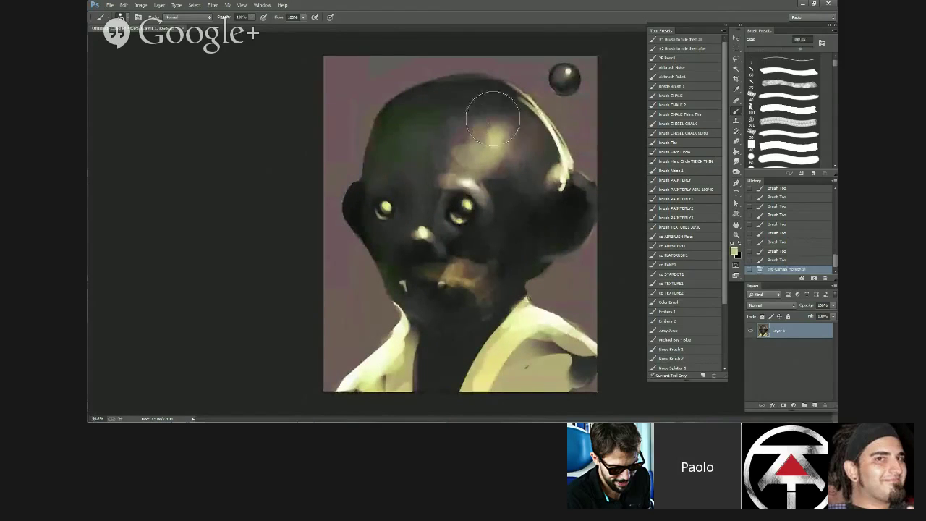
left_click_drag(492, 114, 479, 124)
left_click_drag(485, 117, 466, 129)
mouse_move(470, 123)
left_mouse_down()
mouse_move(450, 132)
mouse_move(482, 105)
mouse_move(460, 110)
left_mouse_up()
- Spread and blend the forehead highlight toward the far side of the skull using tones sampled from the head
left_click(520, 141, "alt")
mouse_move(507, 101)
left_mouse_down()
mouse_move(478, 144)
mouse_move(499, 133)
mouse_move(491, 137)
mouse_move(525, 165)
mouse_move(563, 152)
mouse_move(492, 135)
mouse_move(503, 146)
mouse_move(492, 124)
mouse_move(502, 131)
mouse_move(460, 120)
mouse_move(449, 143)
mouse_move(461, 129)
mouse_move(437, 129)
left_mouse_up()
left_click(483, 143, "alt")
key("bracketleft")
left_click(563, 152, "alt")
key("bracketleft")
key("bracketleft")
key("bracketleft")
key("bracketright")
key("bracketright")
key("bracketright")
mouse_move(457, 121)
left_mouse_down()
mouse_move(443, 130)
mouse_move(475, 137)
mouse_move(433, 115)
left_mouse_up()
left_click(480, 141, "alt")
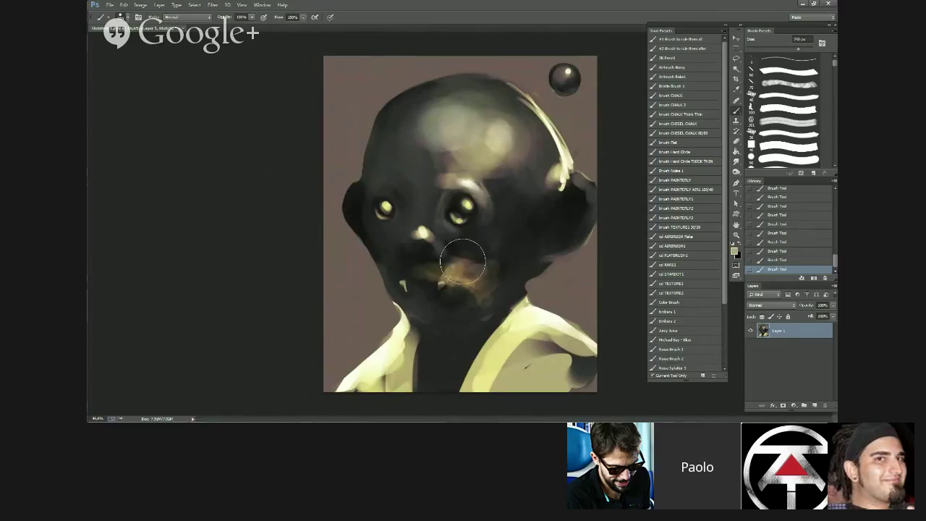
- Duplicate the merged painting layer
scroll(477, 246, "down", 4)
scroll(515, 189, "up", 2)
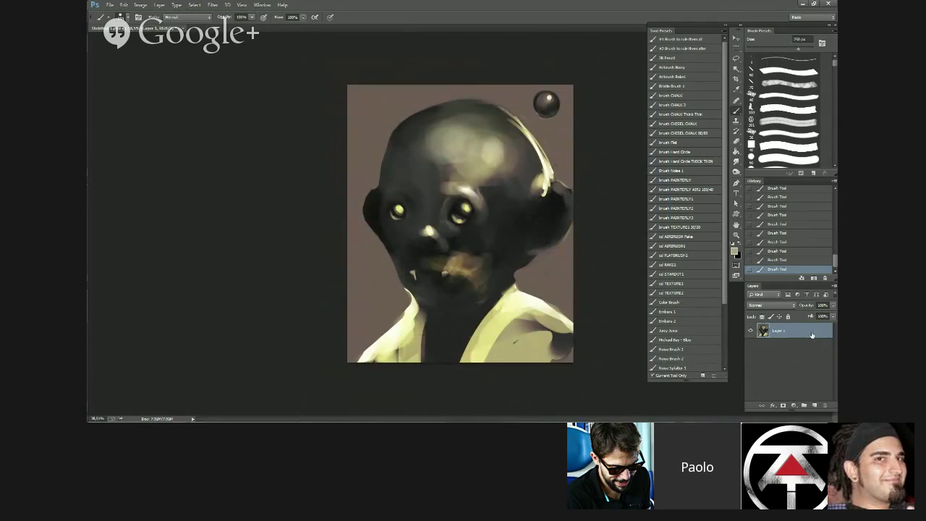
key("ctrl+j")
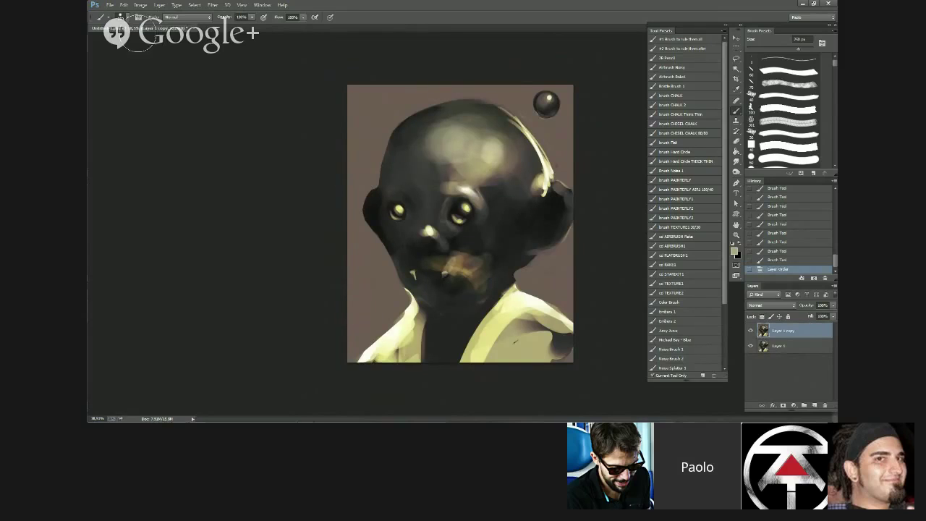
- Apply a Gradient Map adjustment with the blue-white-gold preset to the duplicated layer
left_click(123, 5)
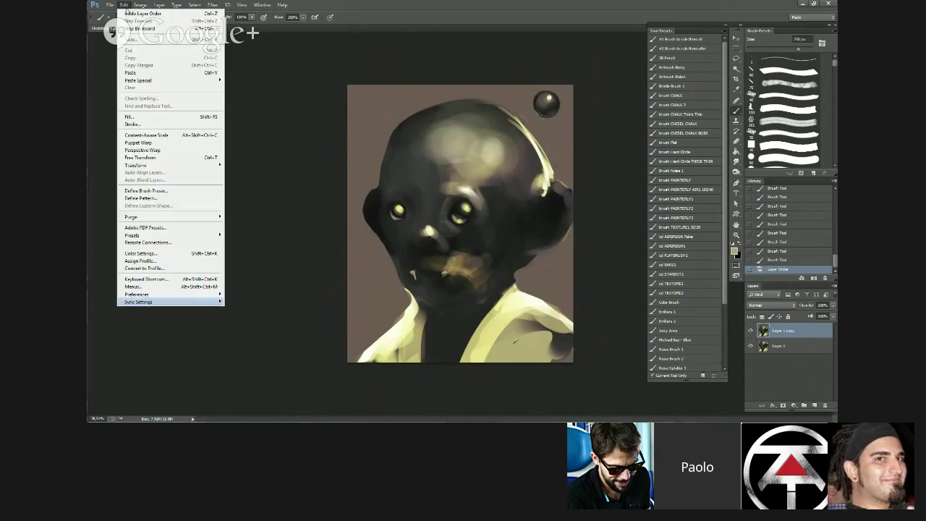
mouse_move(151, 168)
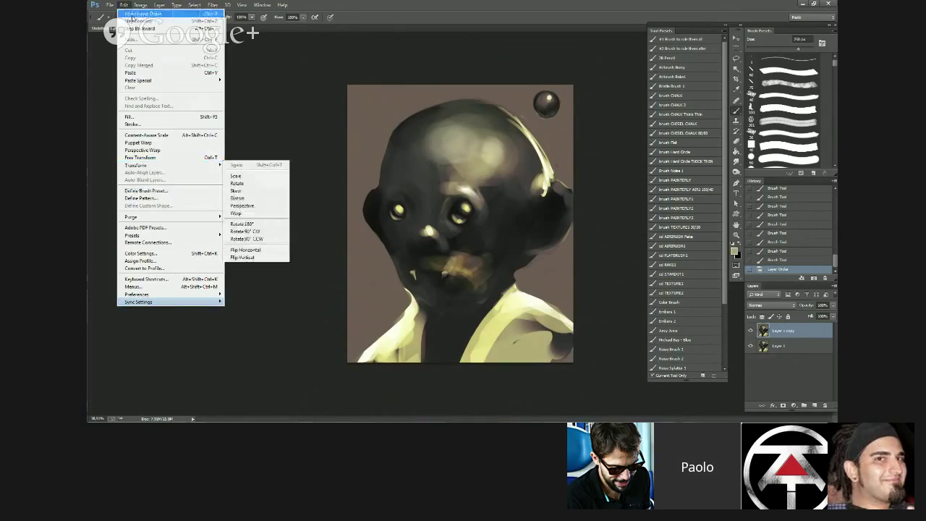
mouse_move(140, 5)
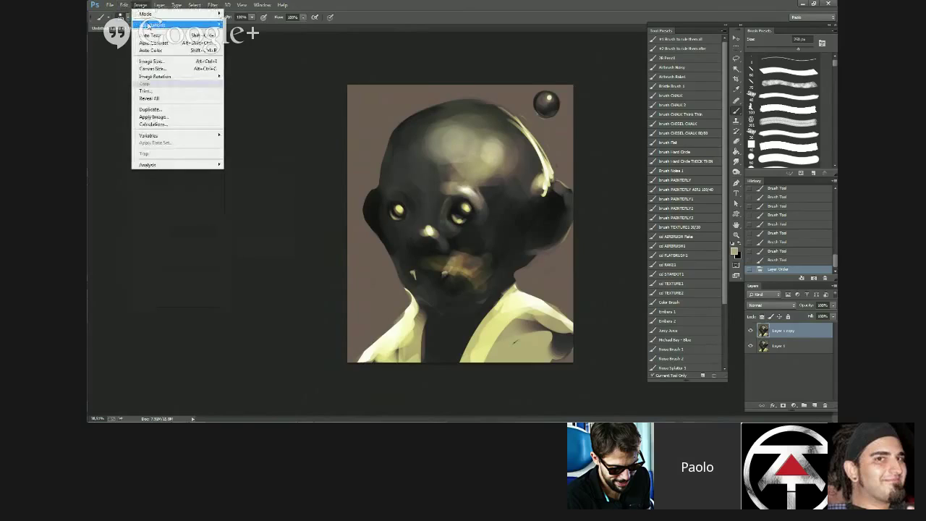
mouse_move(166, 24)
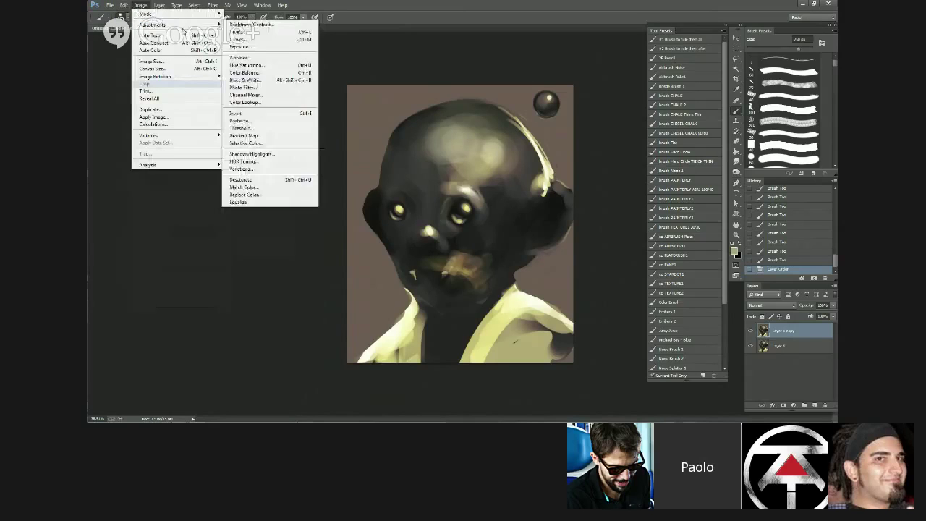
left_click(272, 141)
left_click(300, 152)
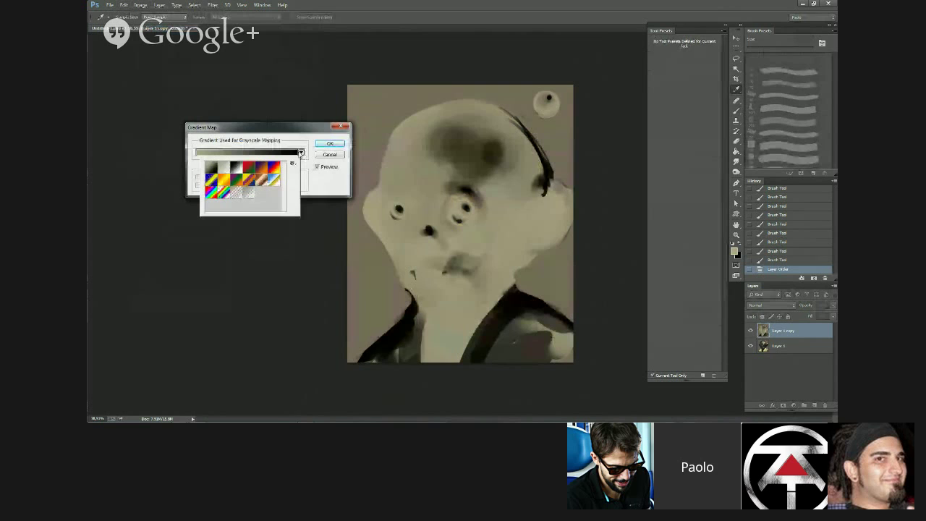
left_click(275, 181)
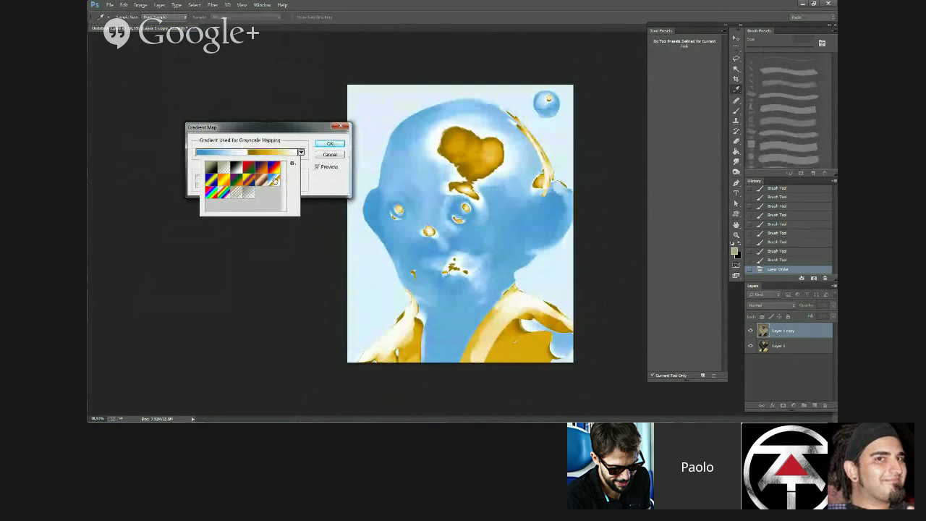
left_click(329, 145)
key("b")
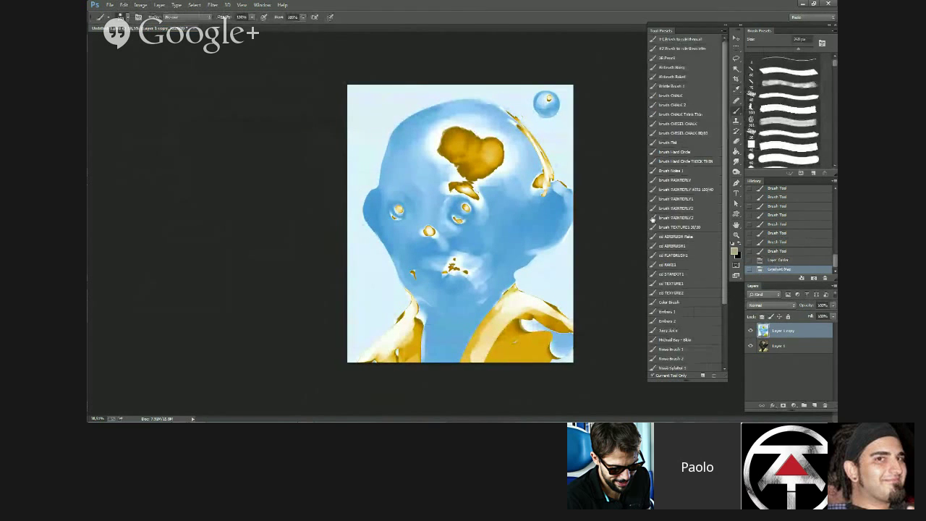
- Cycle the gradient-mapped copy through the darkening blend modes up to Color Burn
left_click(766, 306)
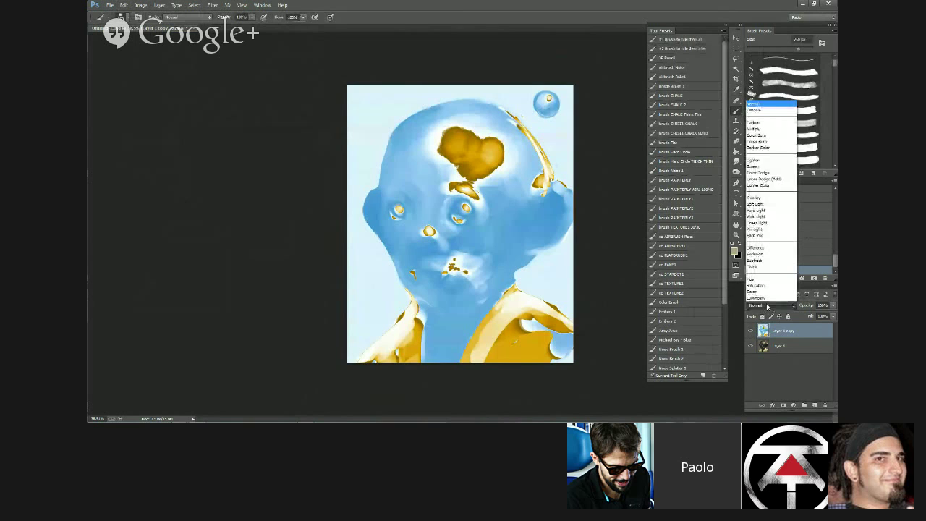
left_click(768, 306)
left_click(768, 308)
left_click(768, 307)
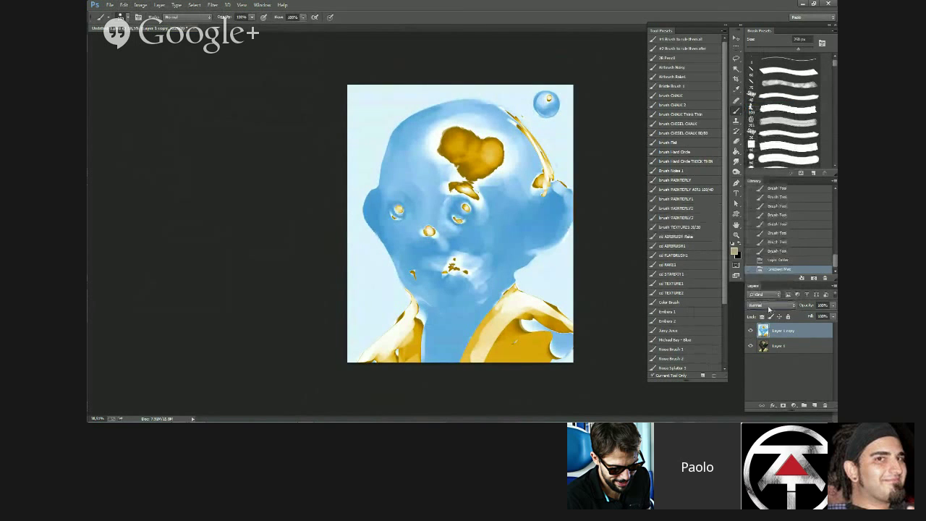
scroll(768, 306, "down", 3)
scroll(768, 309, "down", 3)
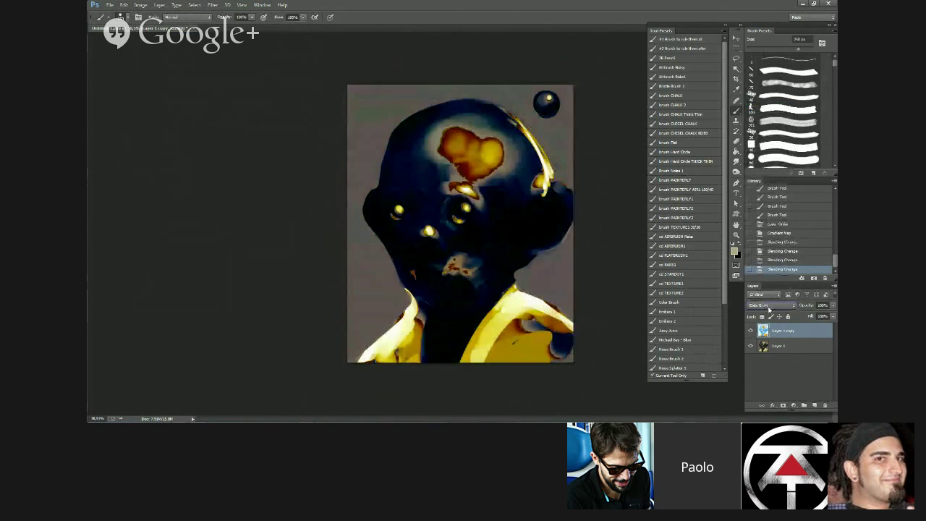
- Set the gradient-mapped copy to Overlay and split its Blend If underlying black point to about midway, fading it out over dark tones
scroll(769, 310, "down", 4)
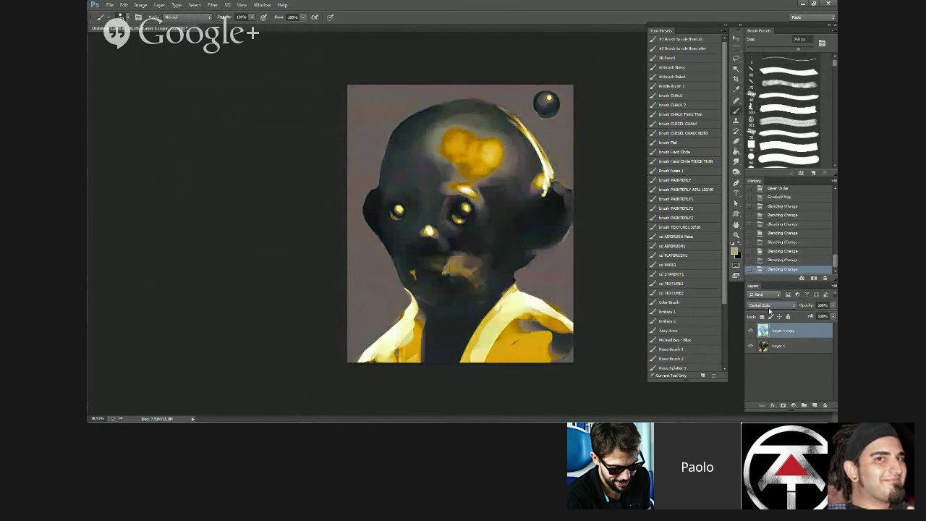
scroll(768, 309, "down", 3)
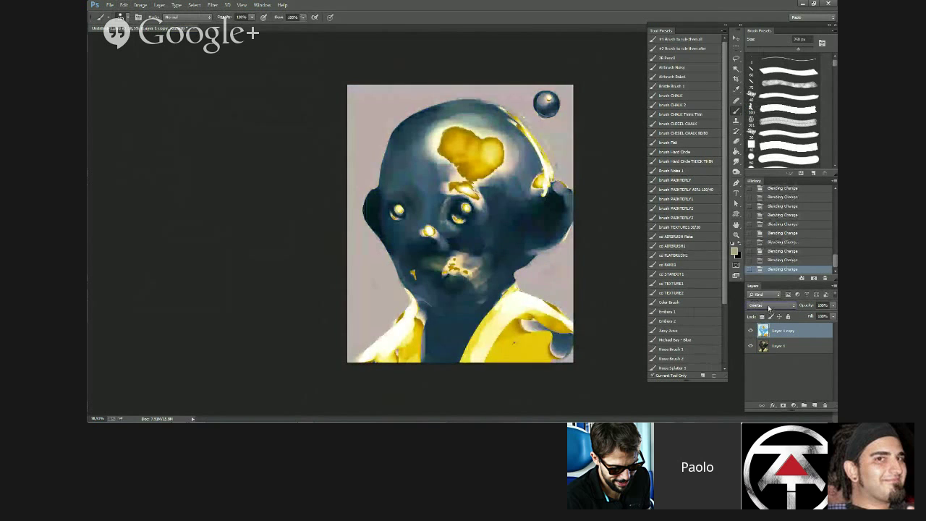
double_click(808, 332)
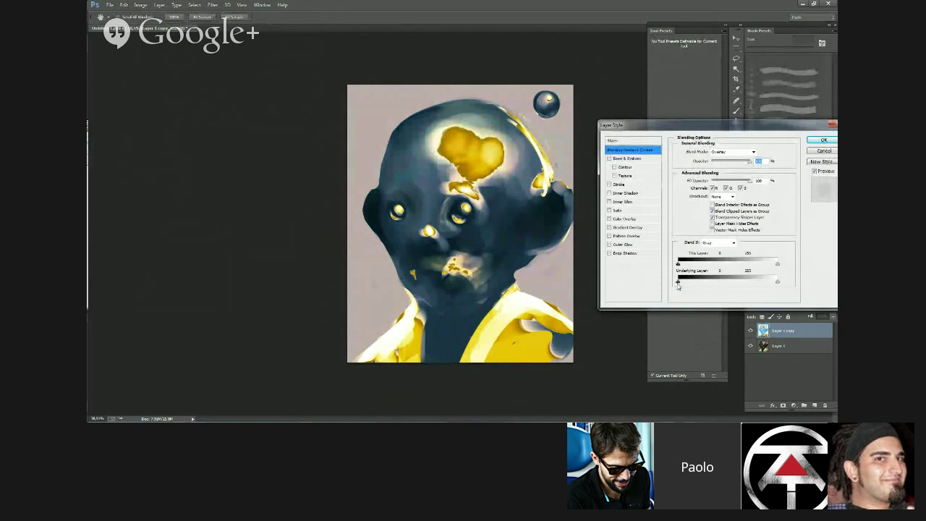
key("alt")
left_click_drag(683, 282, 732, 277)
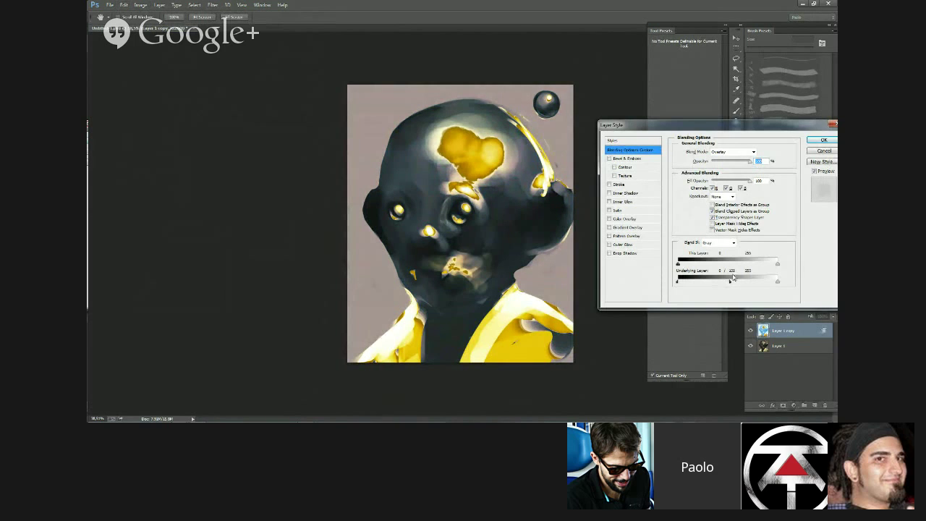
left_click(824, 140)
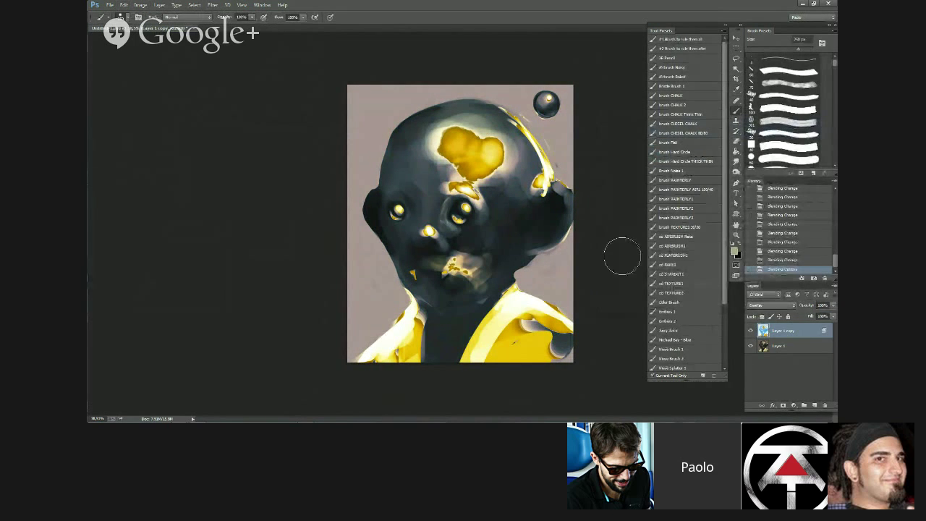
- Compare the head painting with and without the gradient-mapped overlay layer
scroll(504, 221, "up", 1)
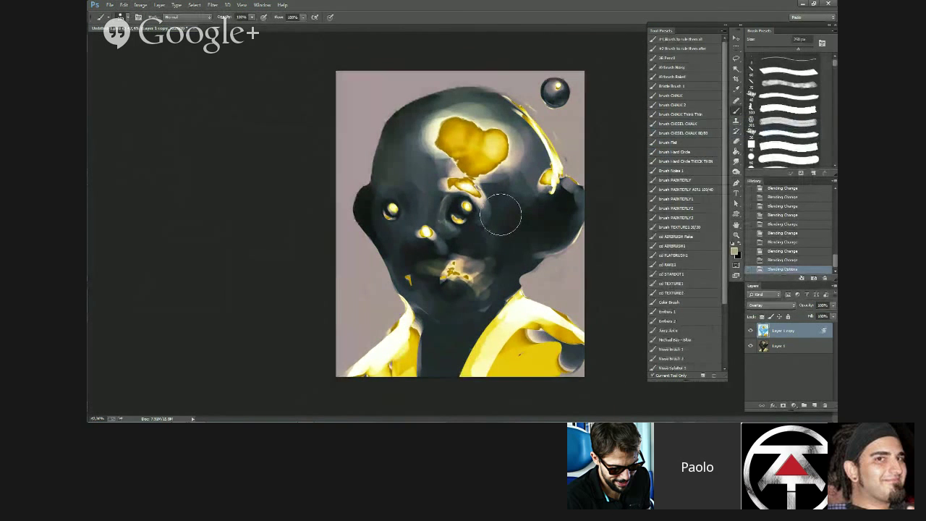
left_click(751, 330)
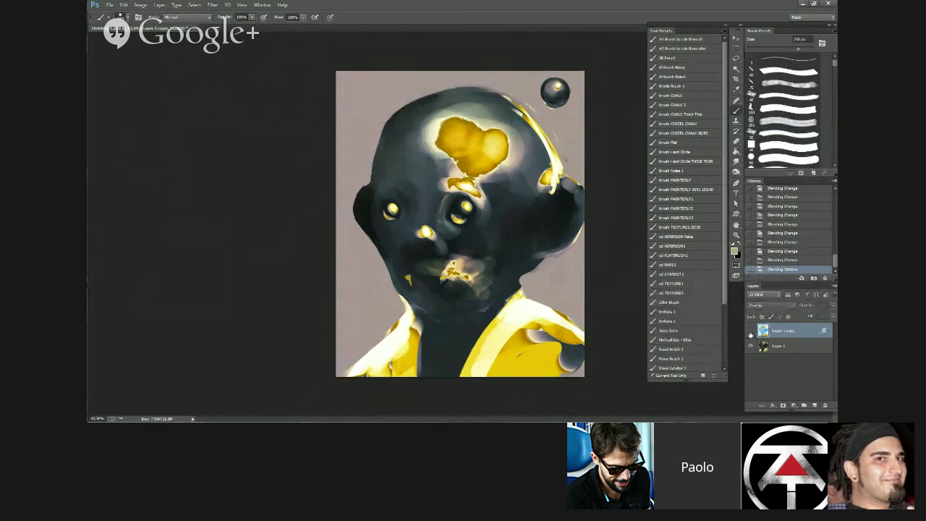
left_click(751, 330)
left_click(751, 331)
left_click(750, 331)
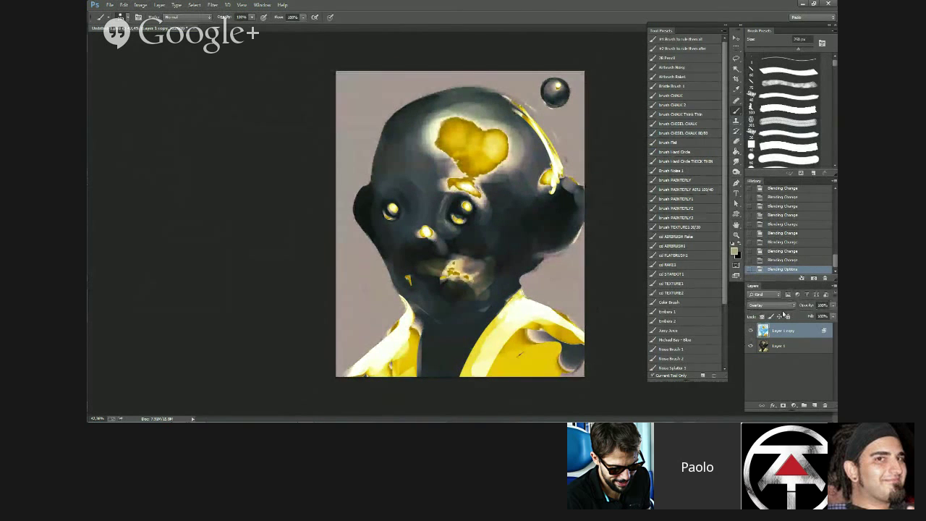
- Hide the gradient-mapped copy and add a new empty layer directly above the base painting layer
left_click(757, 345)
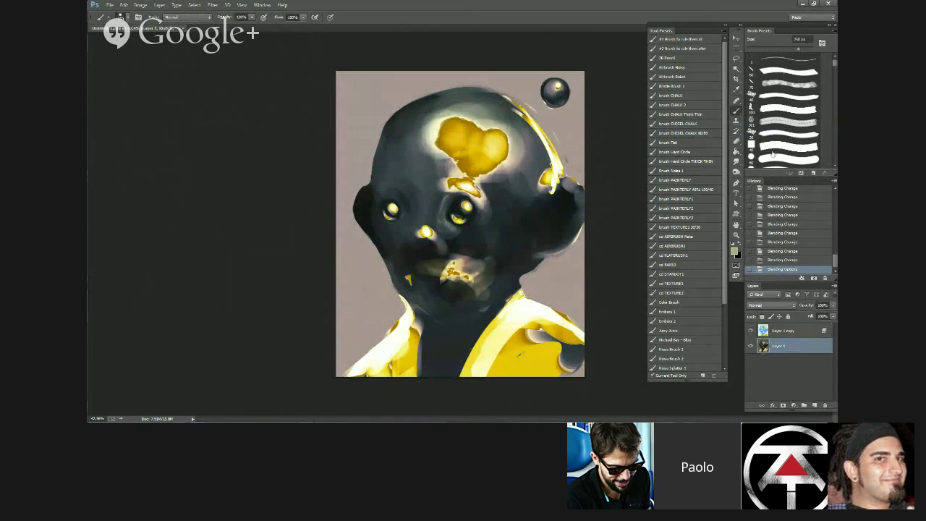
left_click(736, 59)
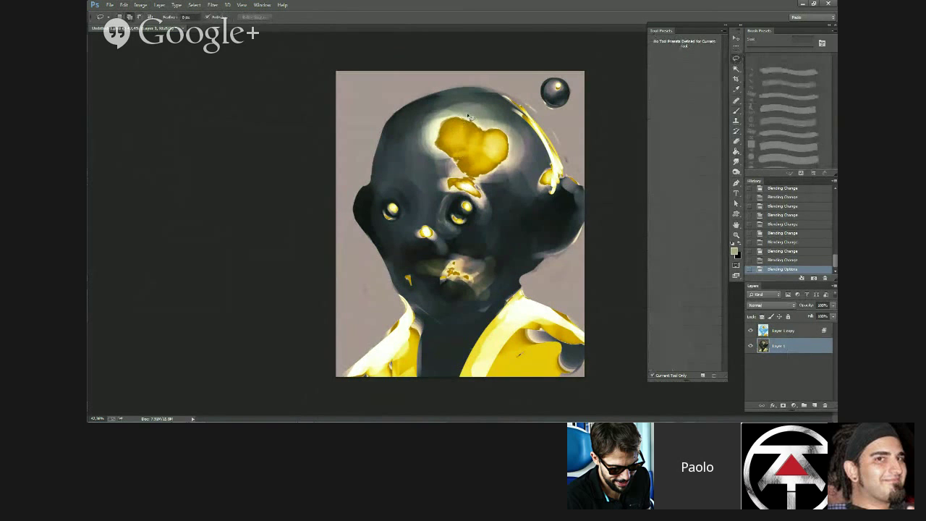
left_click(751, 330)
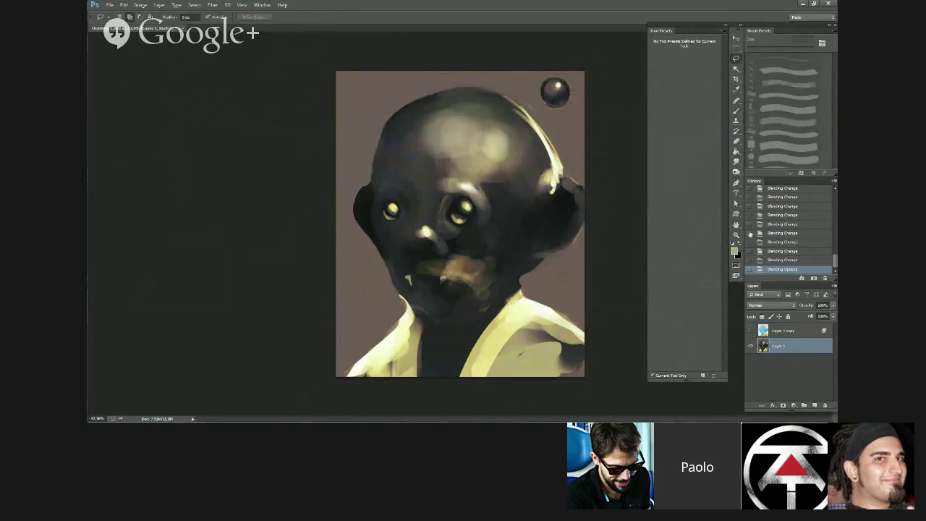
left_click(814, 406)
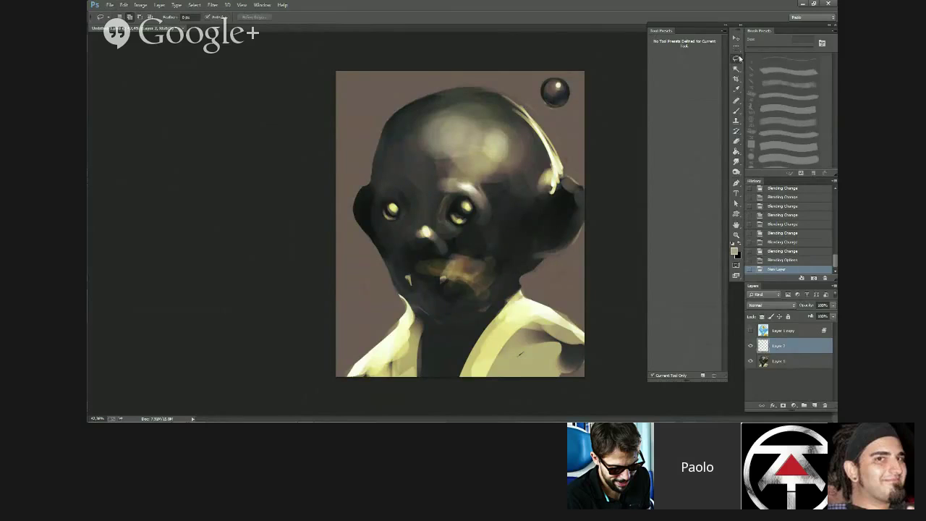
- Cover the whole new layer with the flat brown background colour using a very large brush
left_click(737, 110)
key("bracketright")
key("bracketright")
key("bracketright")
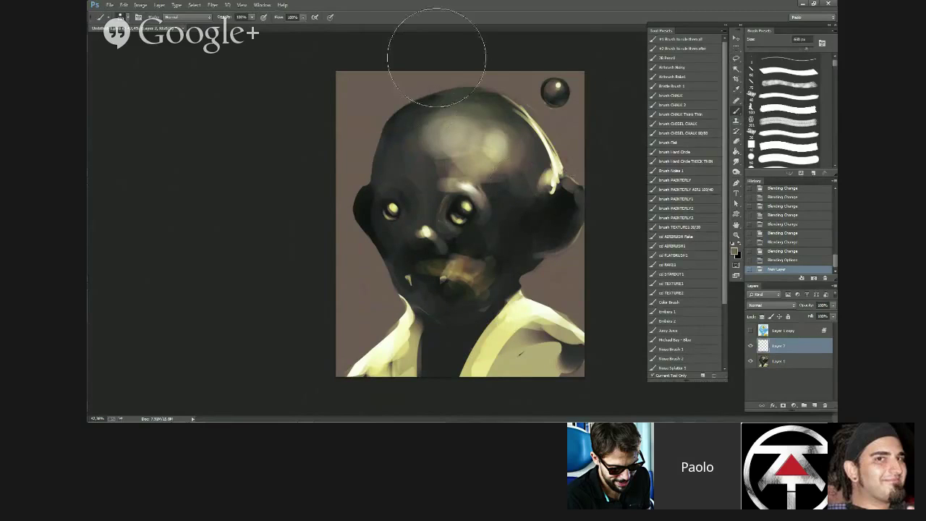
mouse_move(436, 58)
left_mouse_down()
mouse_move(331, 201)
mouse_move(317, 205)
mouse_move(520, 154)
mouse_move(433, 345)
mouse_move(478, 393)
mouse_move(557, 369)
left_mouse_up()
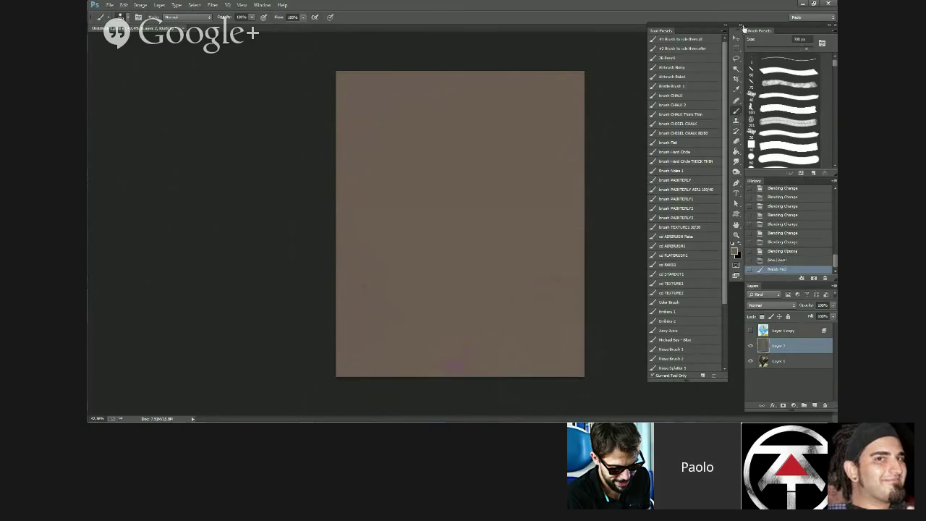
- Select a large ellipse in the upper right part of the canvas and shade its inside with dark tones
left_click(736, 48)
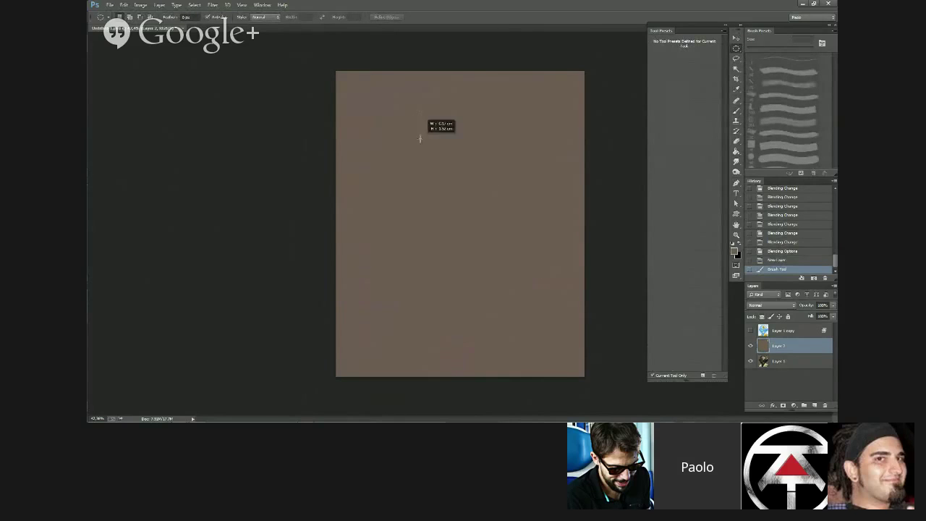
left_click_drag(568, 260, 568, 260)
left_click(736, 110)
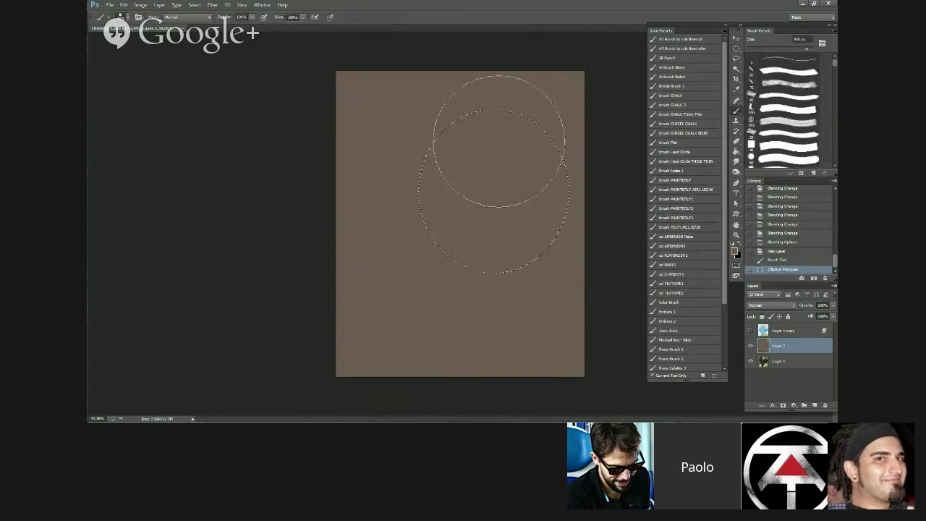
left_click(489, 167)
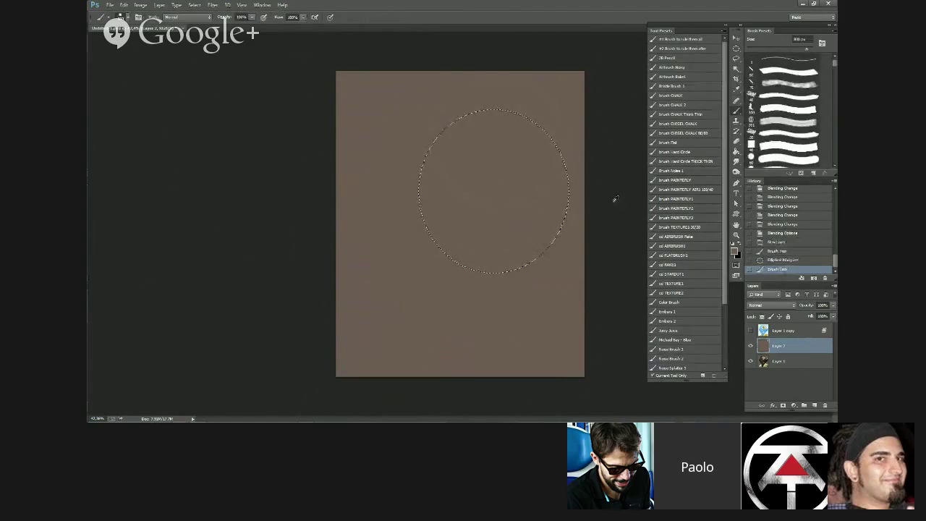
left_click(736, 235)
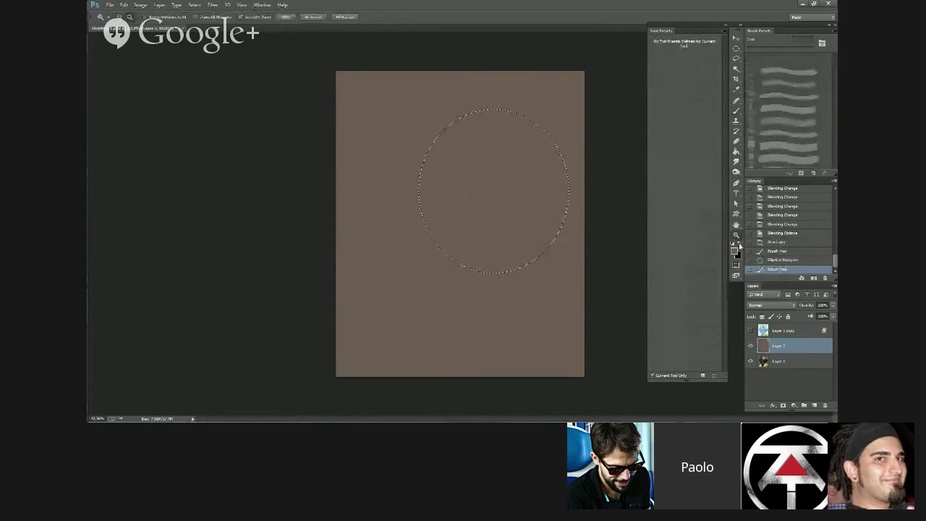
left_click(736, 111)
left_click(478, 149)
mouse_move(482, 223)
left_mouse_down()
mouse_move(471, 146)
mouse_move(513, 164)
mouse_move(475, 140)
mouse_move(500, 158)
mouse_move(483, 194)
left_mouse_up()
- Model the selected ellipse as a sphere, blending a soft brown light area into its upper half with sampled tones
left_click(364, 172, "alt")
key("bracketleft")
key("bracketleft")
key("bracketleft")
key("bracketleft")
key("bracketleft")
key("bracketleft")
key("bracketleft")
key("bracketleft")
key("bracketright")
key("bracketright")
key("bracketright")
key("bracketright")
left_click(463, 217, "alt")
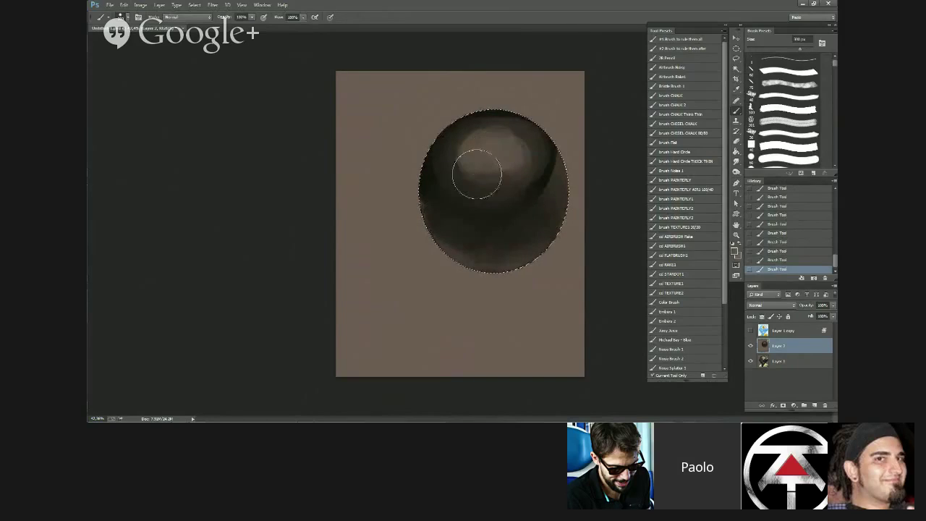
- Reset the colours to default and paint a small white highlight near the top of the sphere
left_click(732, 243)
left_click(739, 243)
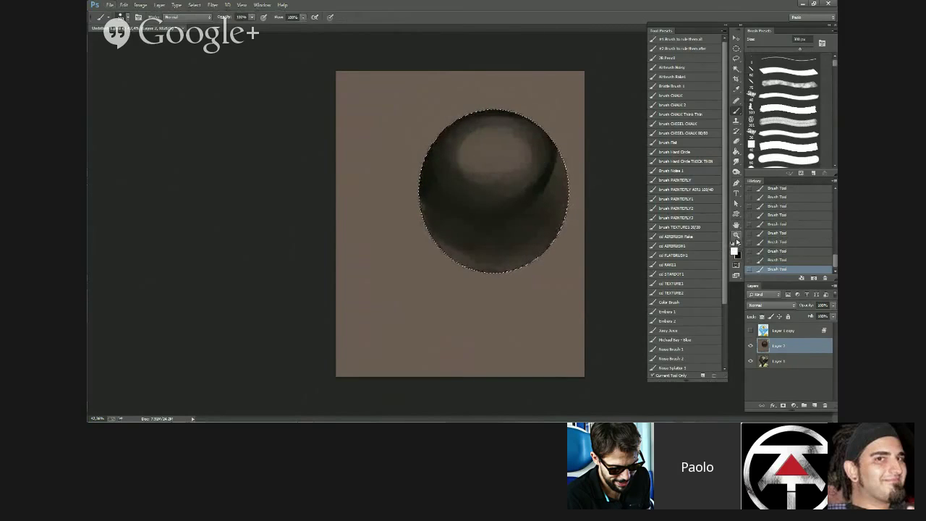
mouse_move(496, 141)
left_mouse_down()
mouse_move(483, 141)
mouse_move(493, 139)
left_mouse_up()
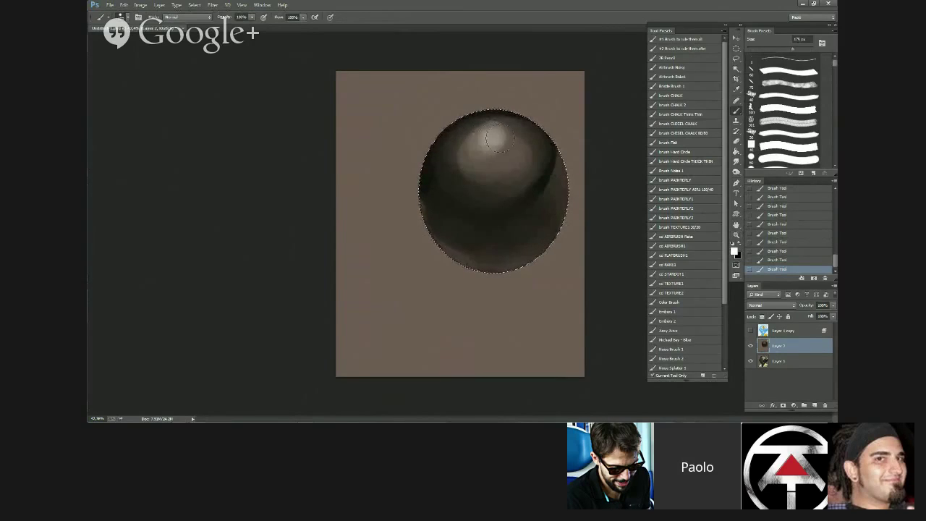
- Paint a pale reflected rim light along the sphere's bottom edge and soften it with a sampled dark tone
key("bracketleft")
key("bracketleft")
key("bracketleft")
mouse_move(441, 242)
left_mouse_down()
mouse_move(543, 239)
mouse_move(468, 259)
mouse_move(499, 263)
left_mouse_up()
left_click(455, 227, "alt")
key("bracketright")
key("bracketright")
key("bracketright")
left_click_drag(456, 228, 502, 246)
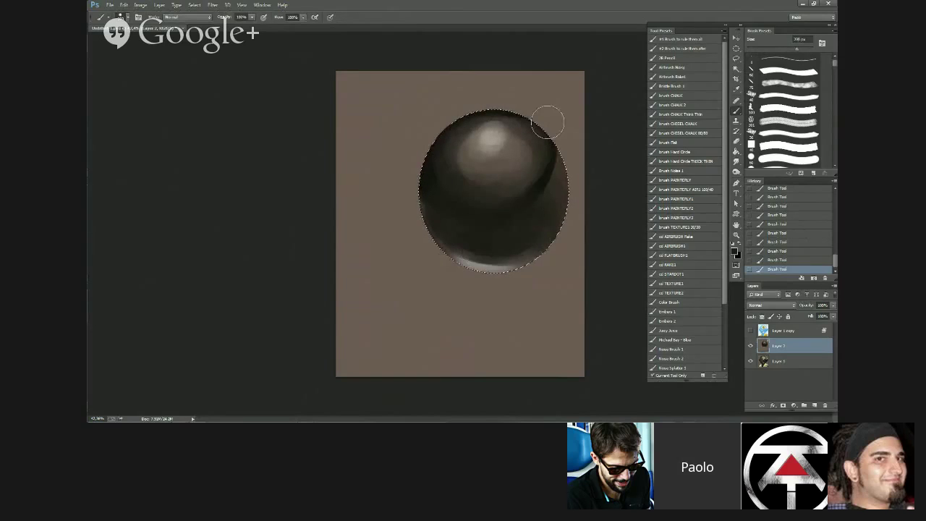
- Deselect the sphere, duplicate its layer, and apply a Gradient Map with the blue-white-gold preset to the copy
key("ctrl+d")
key("ctrl+j")
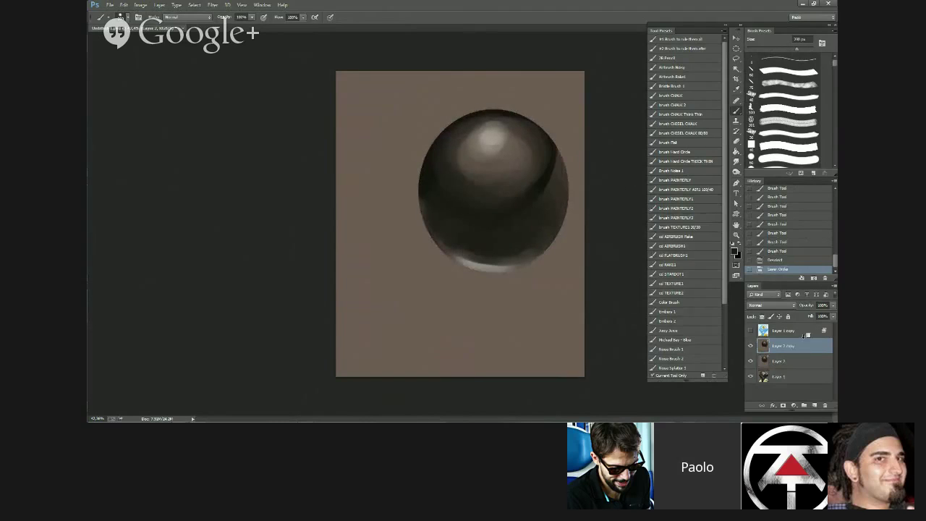
left_click(140, 4)
mouse_move(150, 26)
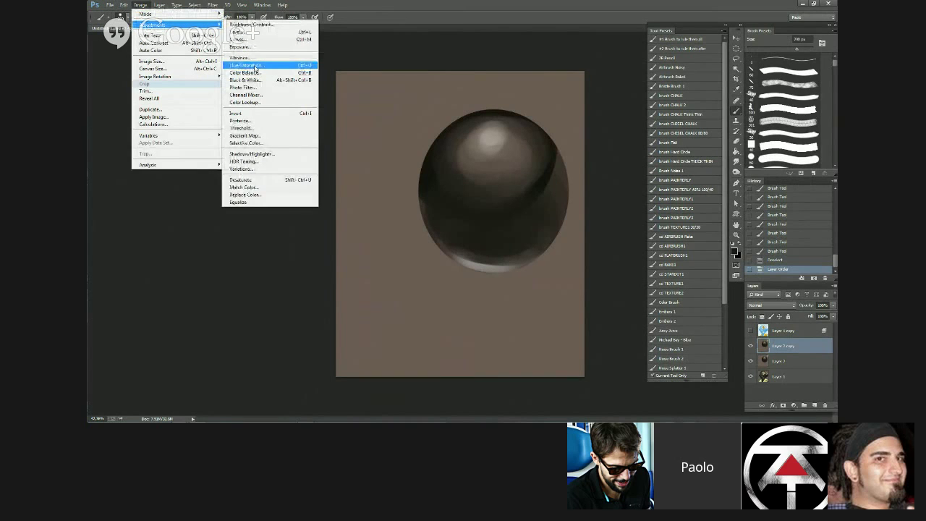
left_click(256, 135)
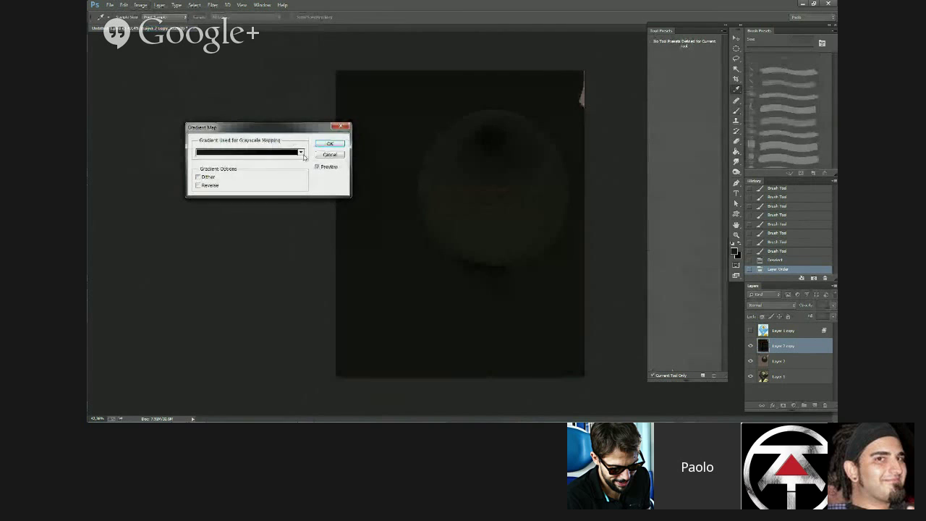
left_click(300, 152)
left_click(275, 179)
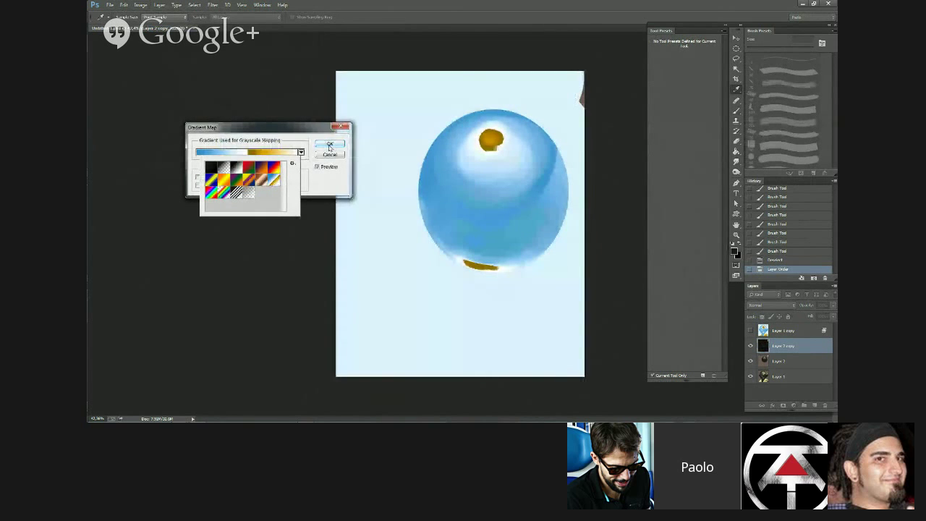
left_click(329, 147)
key("b")
- Try several blend modes on the gradient-mapped sphere copy, settle on Overlay, and lower its opacity to about 72%
left_click(779, 307)
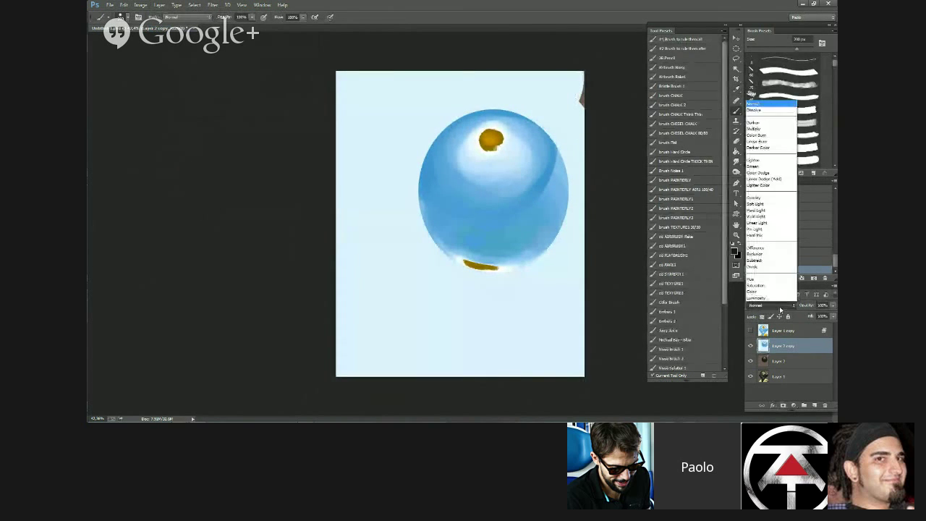
left_click(779, 311)
key("Down")
key("Down")
key("Down")
key("Down")
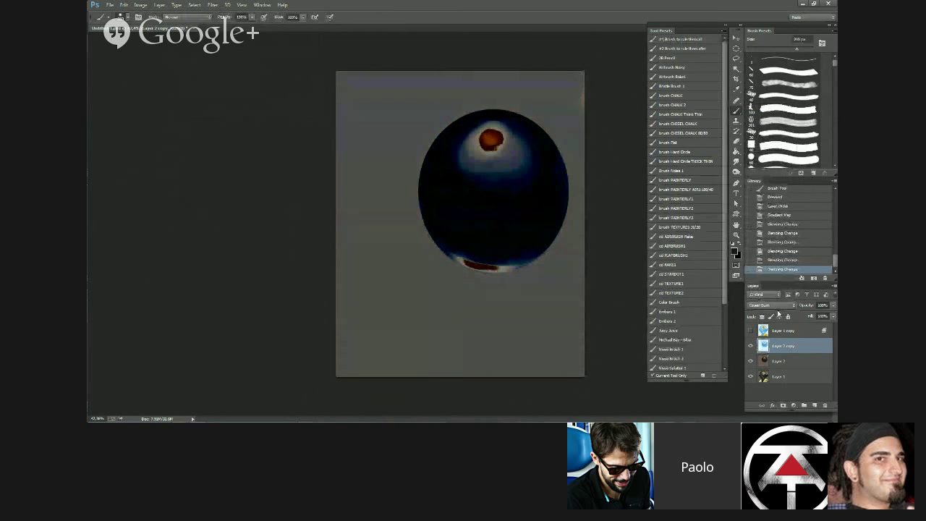
key("Down")
key("Down")
key("Down")
key("Down")
key("Down")
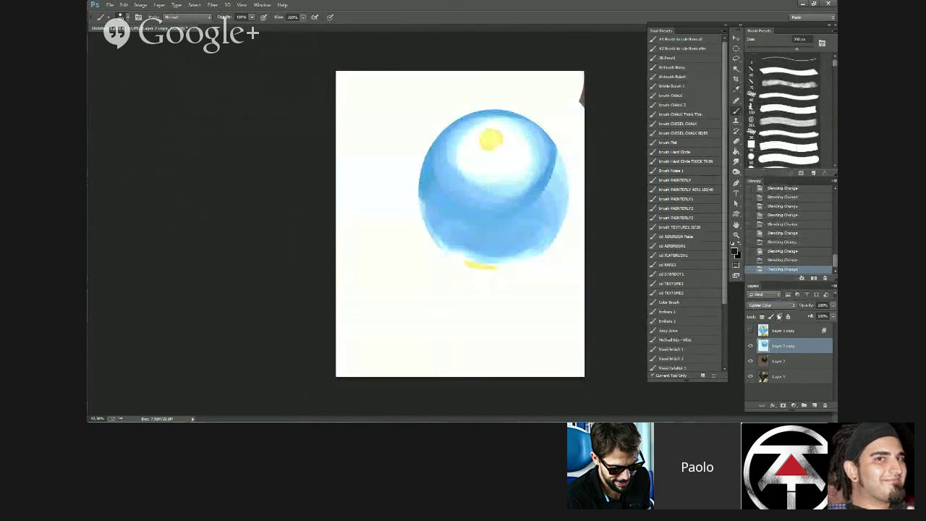
key("Up")
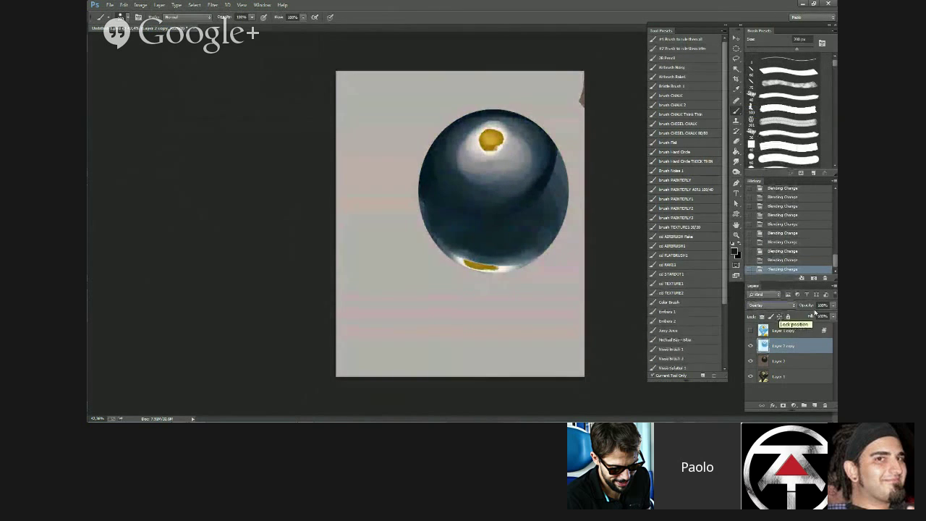
left_click_drag(833, 306, 818, 319)
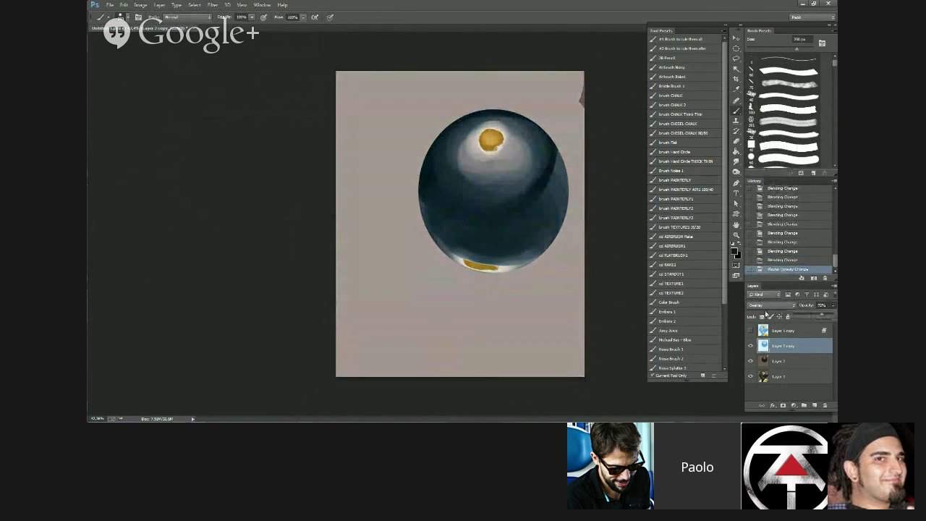
- Split the sphere copy's Blend If underlying black point to just under midway so the overlay fades in dark areas
double_click(804, 348)
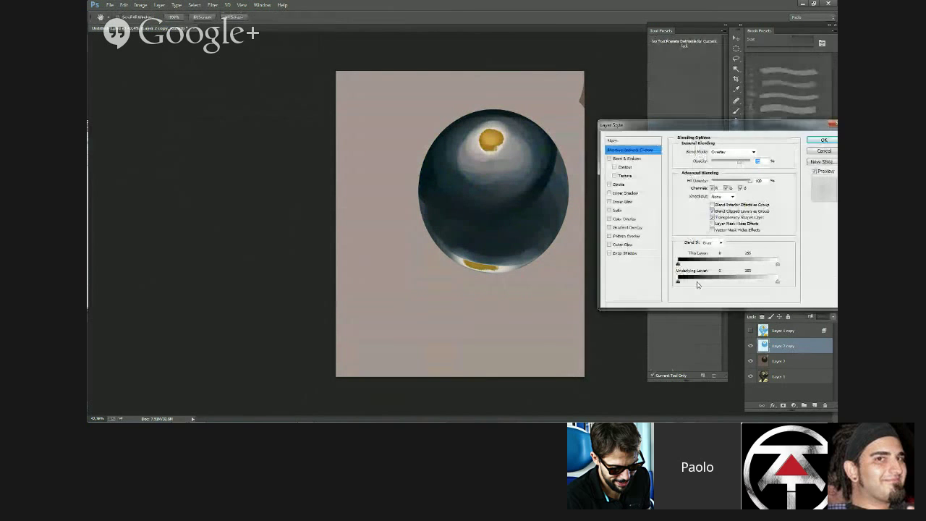
left_click_drag(677, 282, 725, 285)
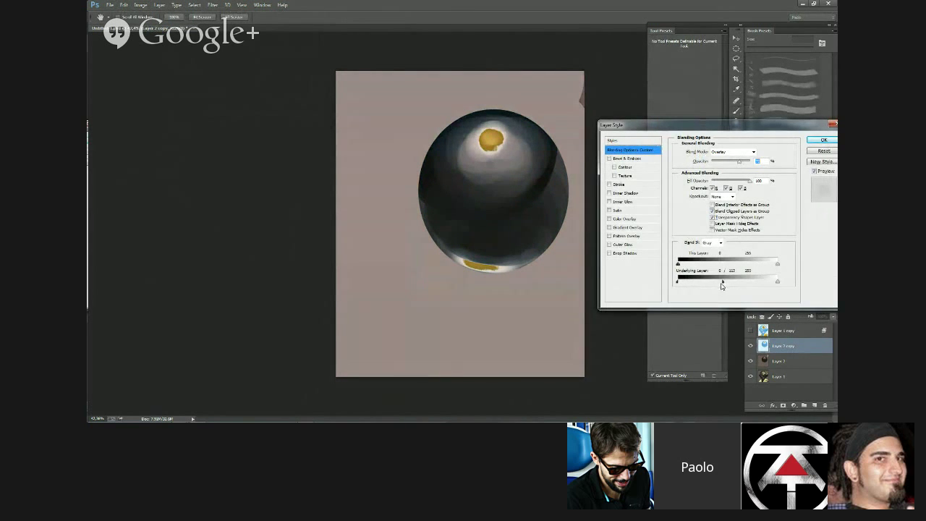
left_click(821, 139)
- Select the brush CHALK preset and repaint the golden highlight on the sphere's Overlay copy using tones sampled around it
scroll(504, 205, "up", 2)
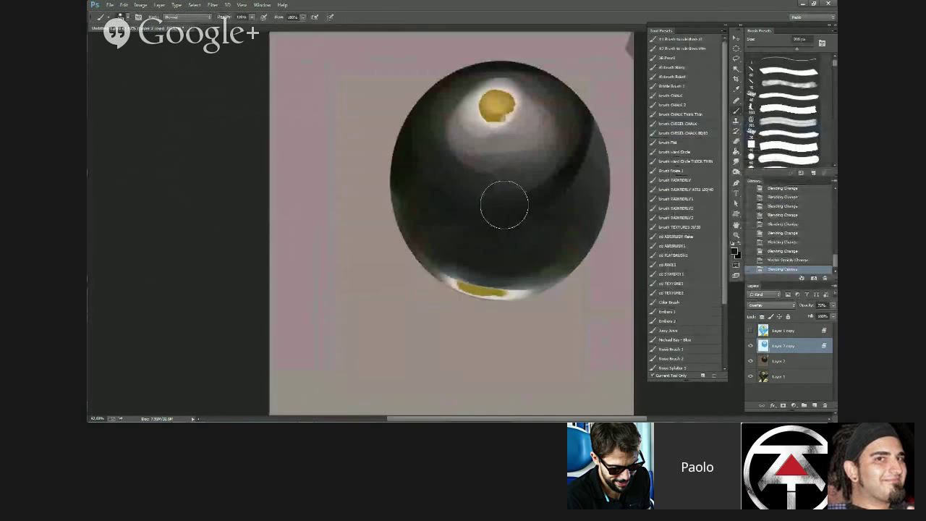
scroll(504, 205, "up", 1)
left_click(689, 96)
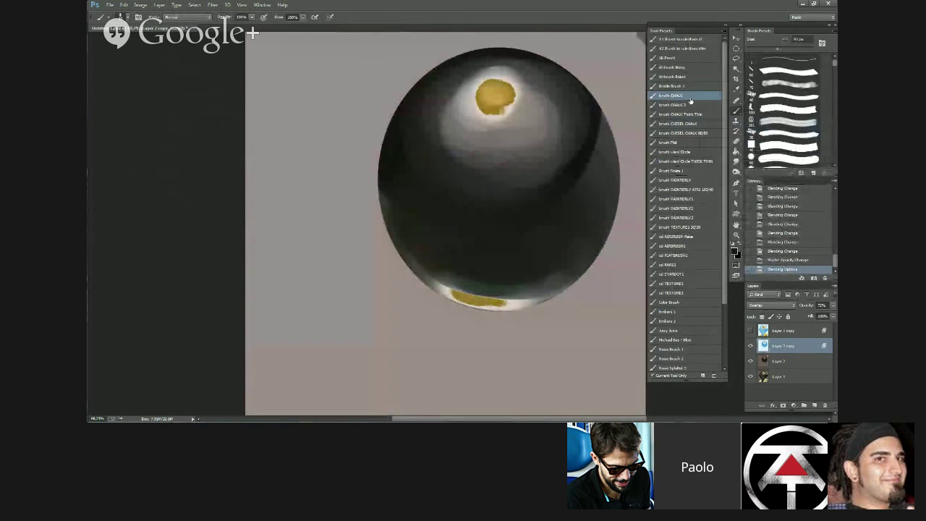
left_click(739, 247)
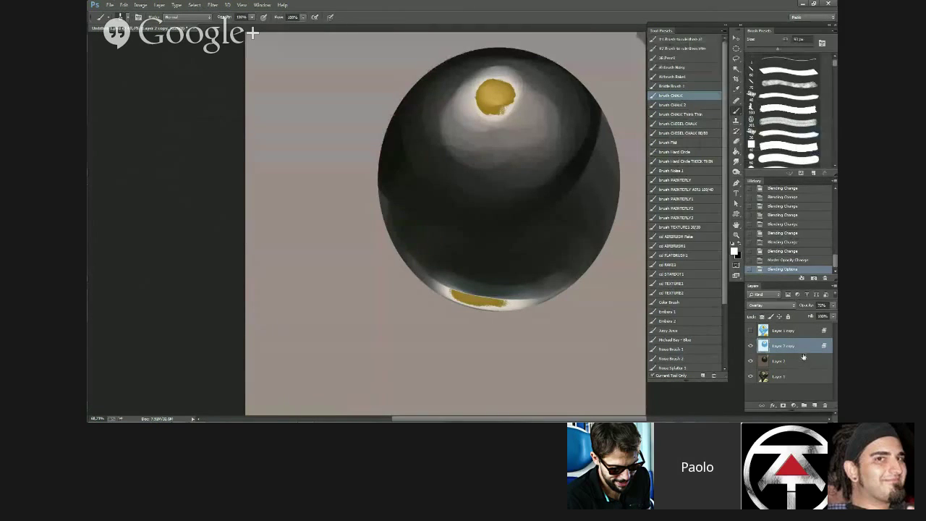
key("alt")
mouse_move(479, 110)
left_mouse_down()
mouse_move(482, 119)
mouse_move(489, 113)
left_mouse_up()
key("ctrl+z")
left_click(588, 151, "alt")
key("bracketleft")
key("bracketleft")
left_click(482, 100, "alt")
mouse_move(480, 105)
left_mouse_down()
mouse_move(492, 112)
mouse_move(474, 112)
left_mouse_up()
left_click(487, 96, "alt")
mouse_move(477, 104)
left_mouse_down()
mouse_move(482, 113)
mouse_move(507, 107)
left_mouse_up()
left_click_drag(505, 107, 485, 122)
- Refine the golden highlight's edges on the Overlay copy with a smaller brush and freshly sampled colours
left_click(481, 96, "alt")
mouse_move(479, 88)
left_mouse_down()
mouse_move(475, 110)
mouse_move(496, 119)
left_mouse_up()
key("bracketleft")
key("bracketleft")
key("bracketleft")
left_click(510, 94, "alt")
key("bracketleft")
left_click(510, 95, "alt")
mouse_move(517, 88)
left_mouse_down()
mouse_move(496, 112)
mouse_move(516, 94)
left_mouse_up()
key("bracketright")
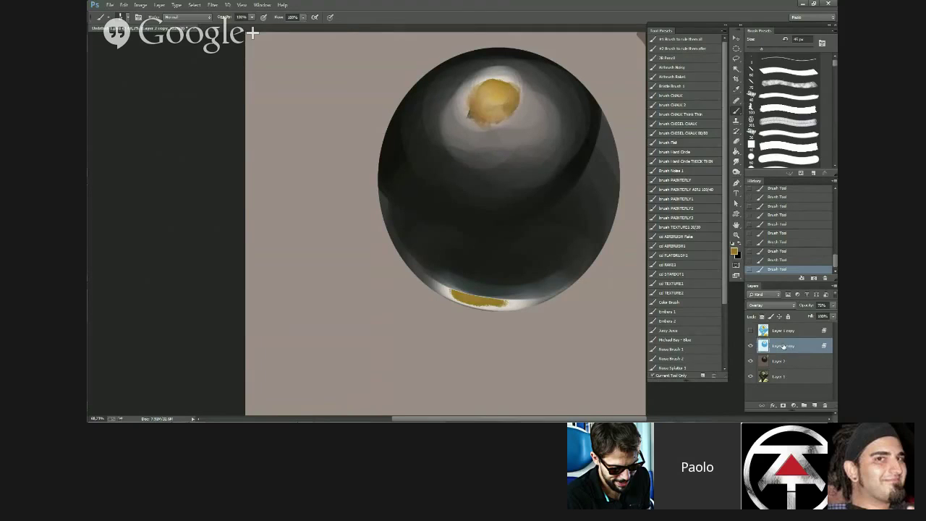
- Toggle the sphere's Overlay copy to compare the painted highlight with and without it
left_click(751, 346)
left_click(751, 347)
left_click(751, 346)
left_click(751, 347)
left_click(750, 346)
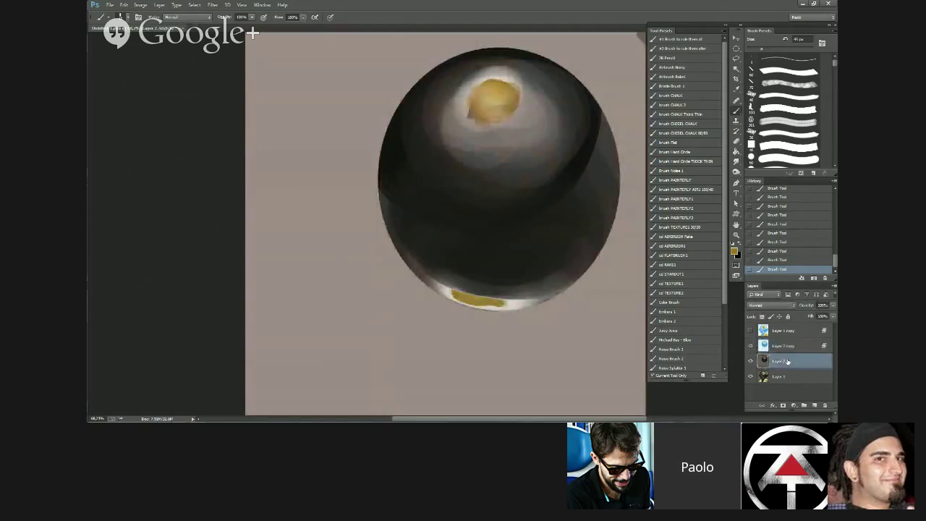
- Make the sphere's base layer active and paint beside the golden highlight with a larger brush, resampling its colour
left_click(785, 361)
key("x")
key("]")
key("]")
key("]")
key("]")
mouse_move(515, 113)
left_mouse_down()
mouse_move(509, 123)
mouse_move(519, 110)
mouse_move(512, 119)
mouse_move(504, 107)
mouse_move(523, 101)
left_mouse_up()
left_click(514, 99, "alt")
- Flip the canvas horizontally, then hide the sphere layer and its Overlay copy
scroll(471, 216, "down", 5)
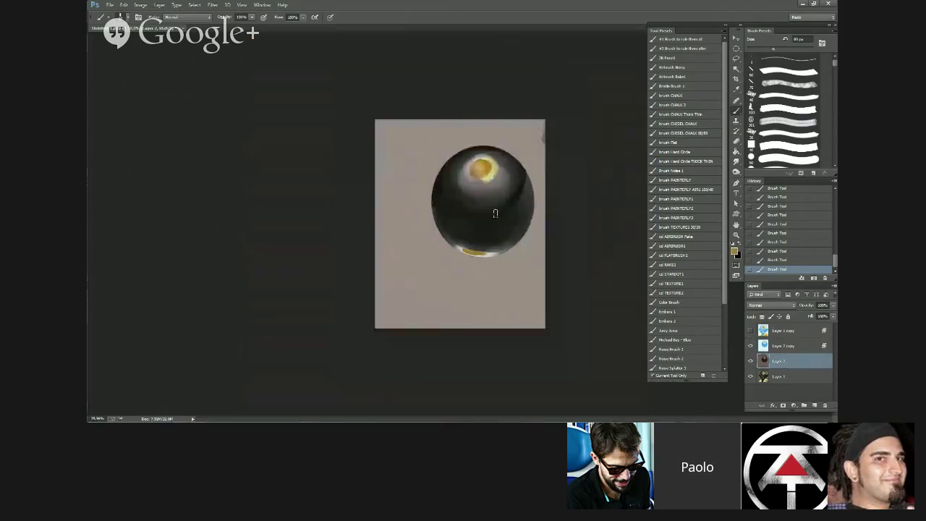
key("ctrl+shift+h")
scroll(615, 247, "up", 1)
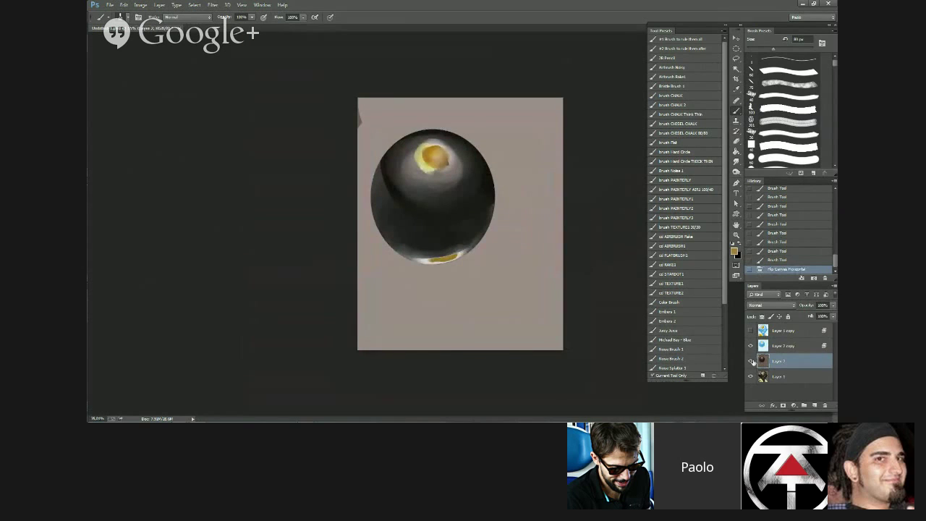
left_click(751, 362)
left_click(750, 346)
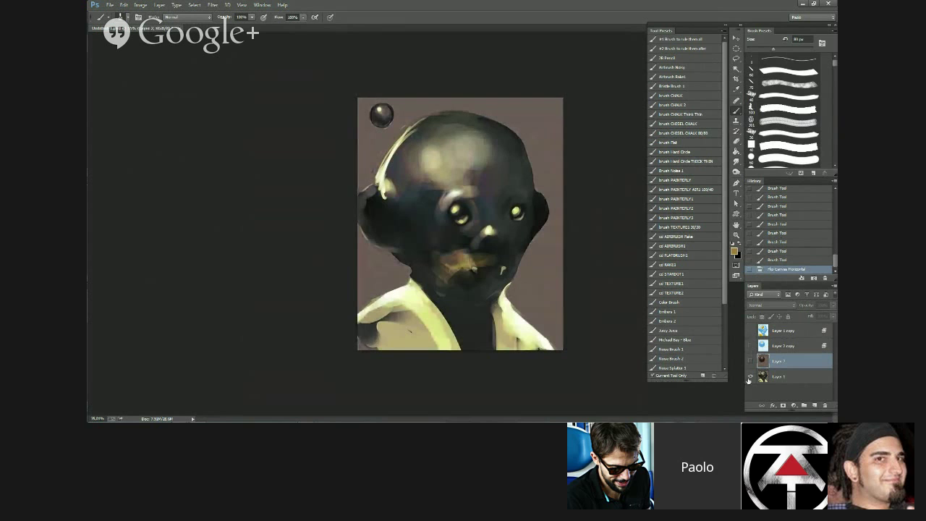
- Toggle the Layer 1 copy overlay on the creature head and examine its effect on the forehead highlight up close
left_click(751, 329)
left_click(751, 330)
left_click(750, 331)
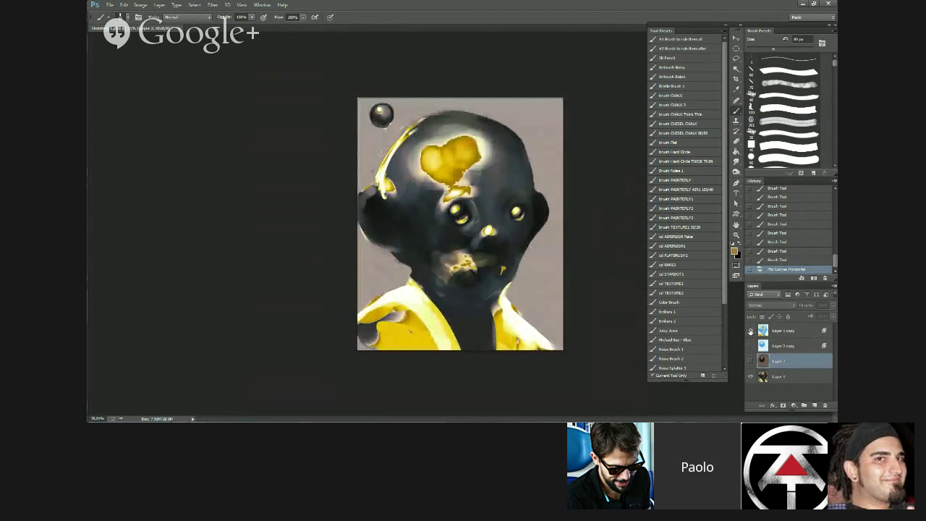
left_click(751, 331)
left_click(751, 330)
key("ctrl+plus")
key("ctrl+plus")
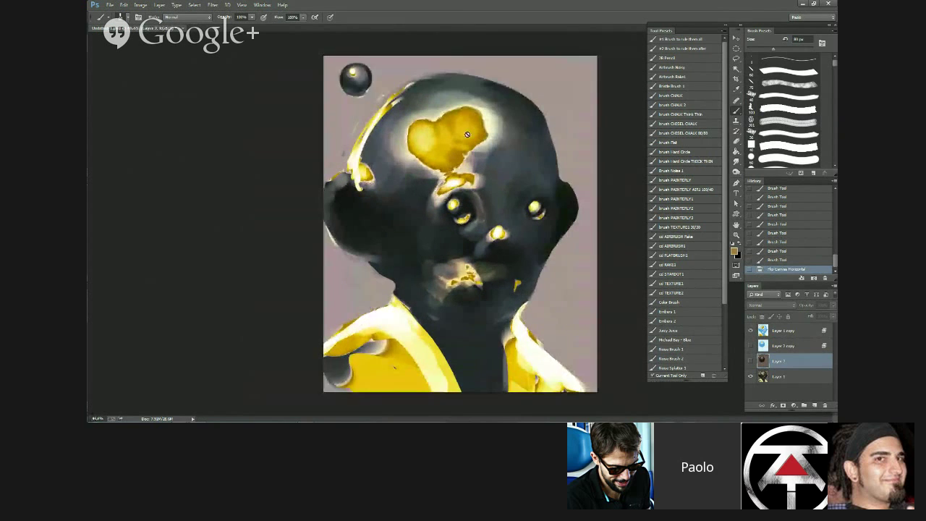
scroll(426, 120, "up", 5)
scroll(452, 257, "down", 2)
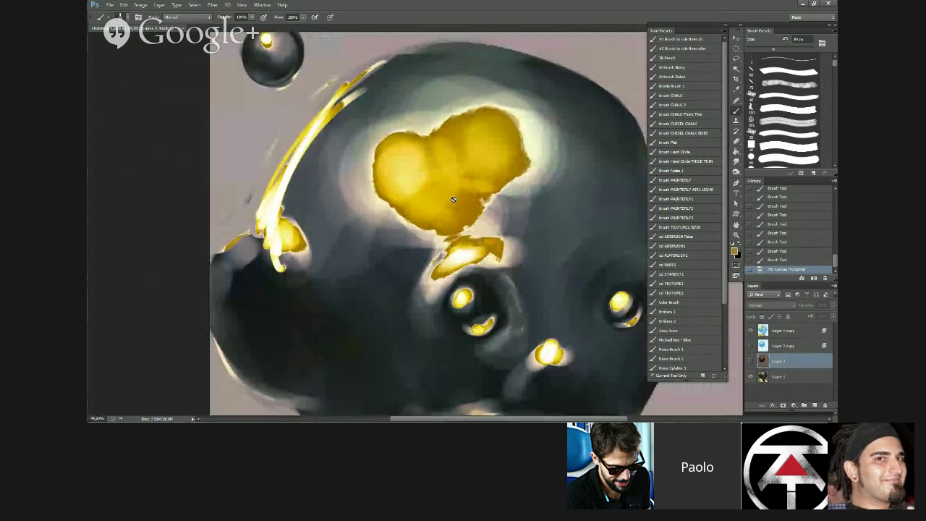
scroll(453, 199, "down", 3)
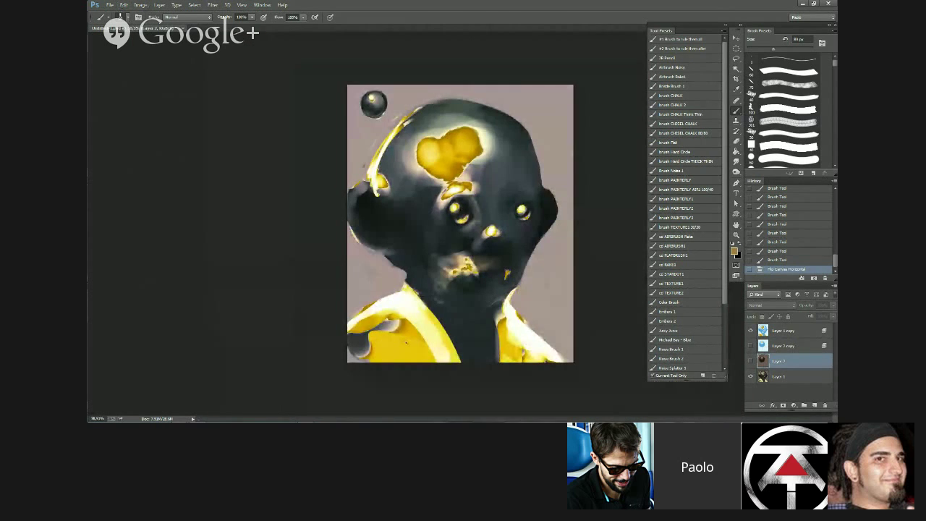
- Open the Hex_000658_FuriousWrathbringer final painting from the HEX folder as a reference
left_click(110, 5)
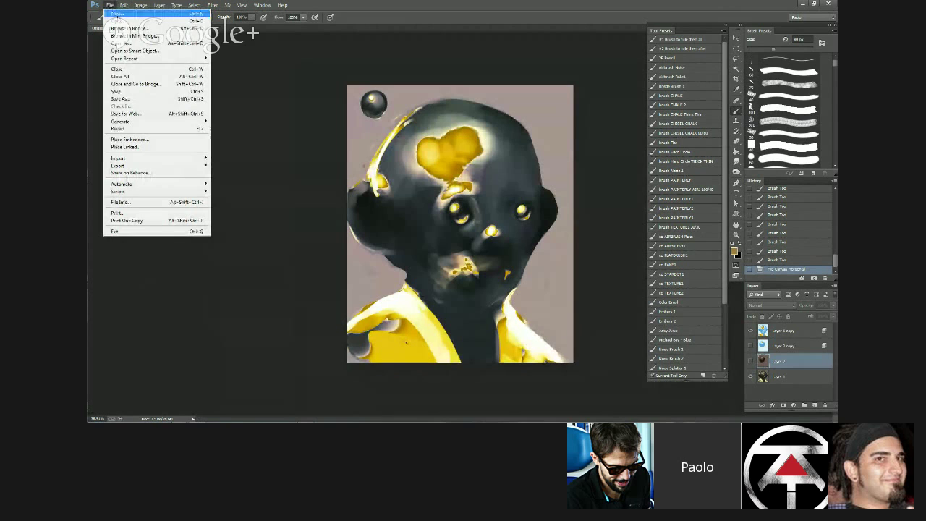
left_click(117, 14)
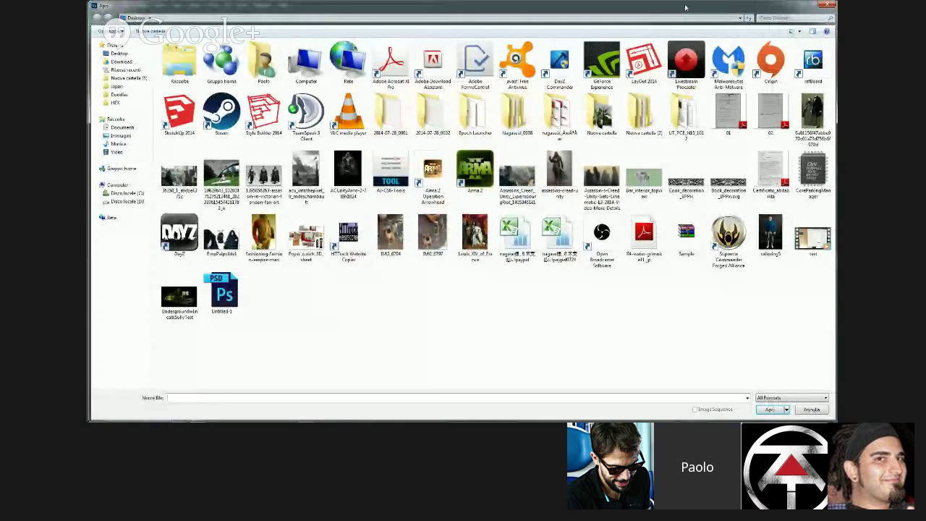
double_click(718, 10)
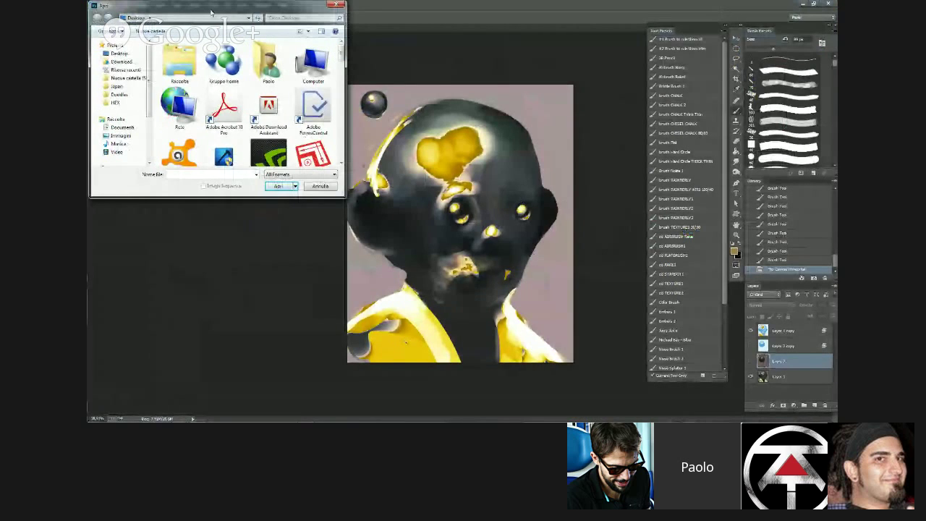
left_click_drag(211, 12, 88, 12)
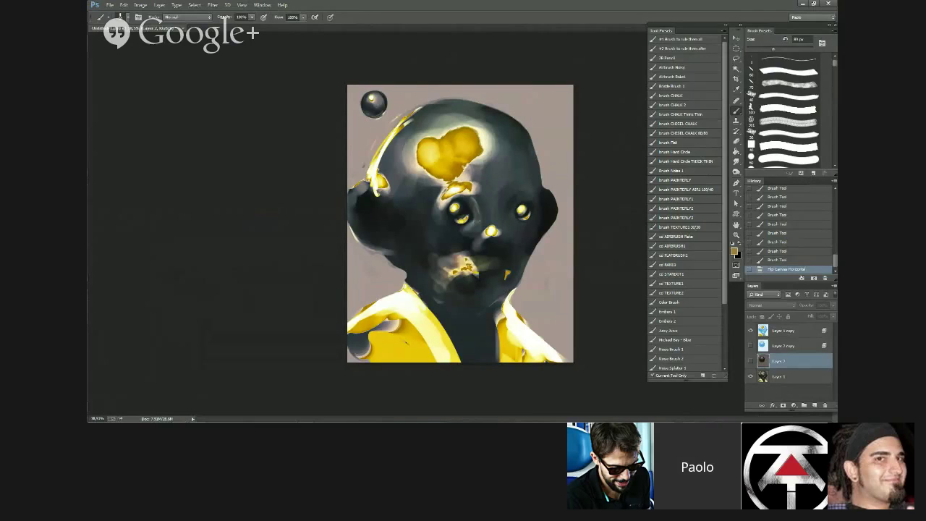
key("ctrl+Tab")
- Examine the gold-over-dark metal rendering on the orc warrior's knee armour
scroll(361, 206, "up", 6)
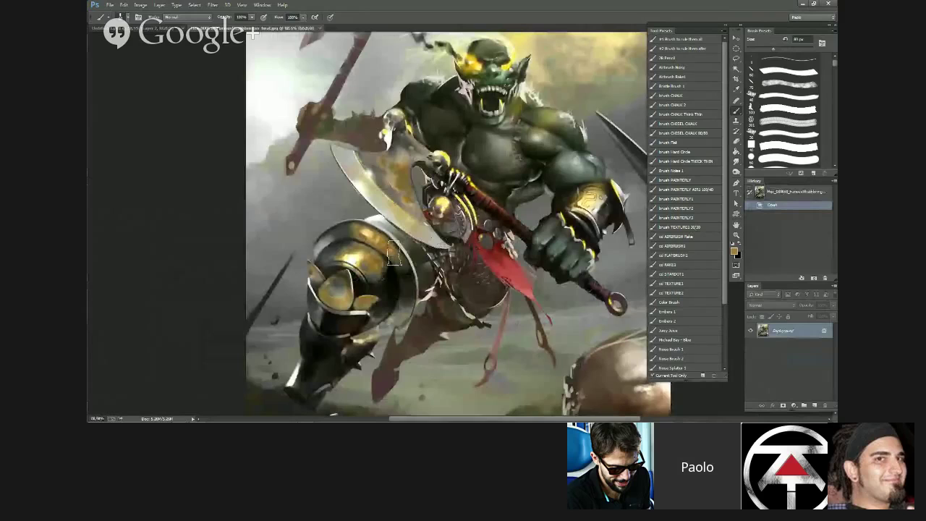
scroll(393, 254, "up", 7)
left_click_drag(389, 254, 481, 134)
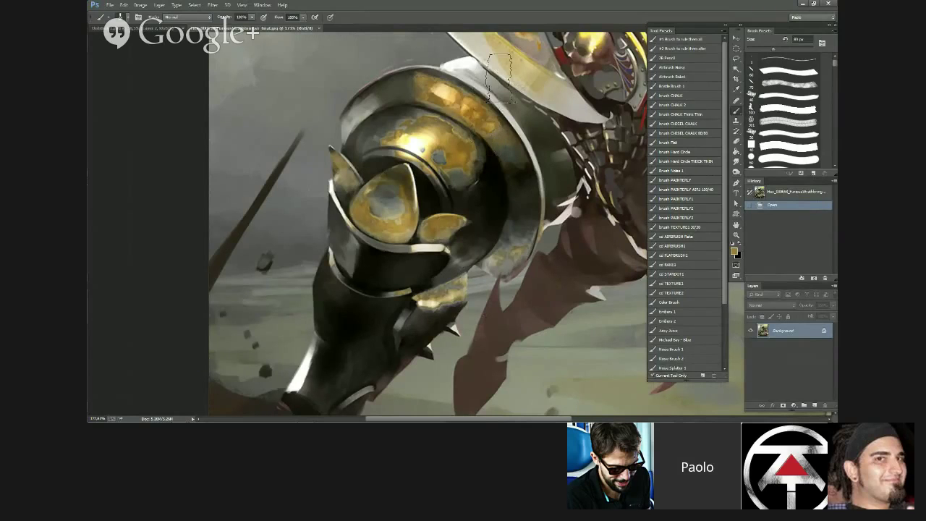
mouse_move(504, 70)
left_mouse_down()
mouse_move(485, 89)
mouse_move(448, 188)
mouse_move(419, 210)
mouse_move(436, 30)
left_mouse_up()
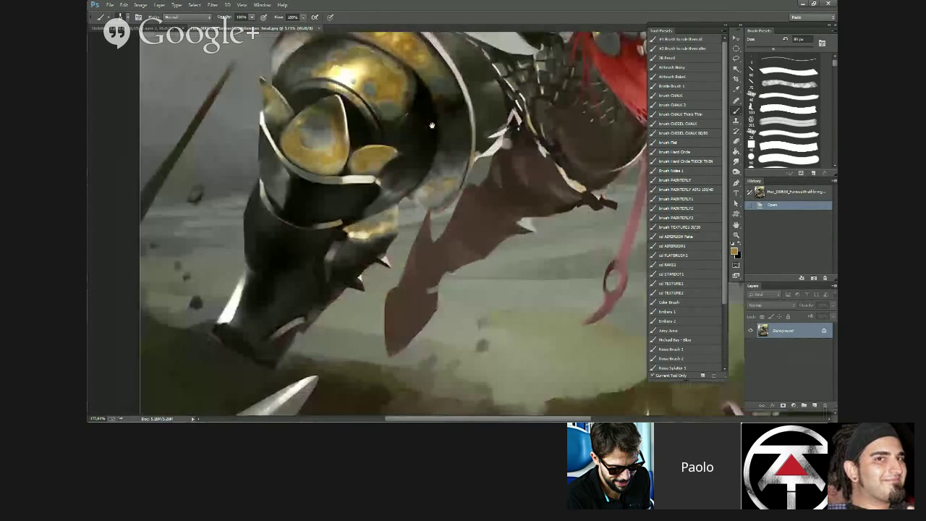
- Open the finished painting of the green-skinned warrior carrying a banner as a second reference
left_click(109, 5)
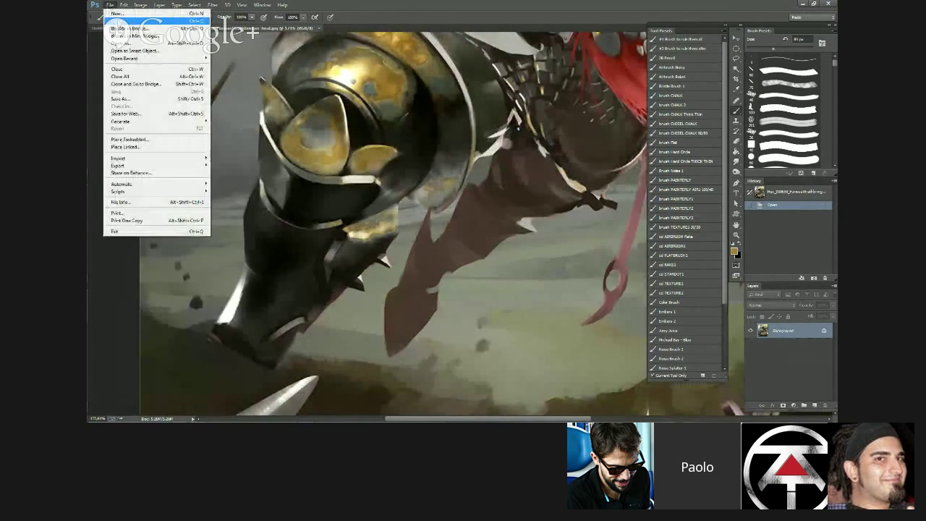
left_click(123, 20)
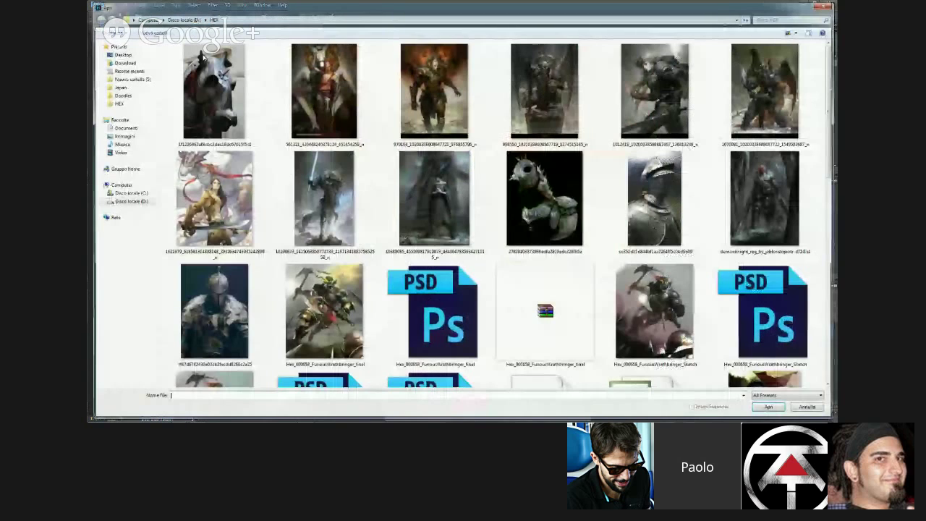
double_click(667, 8)
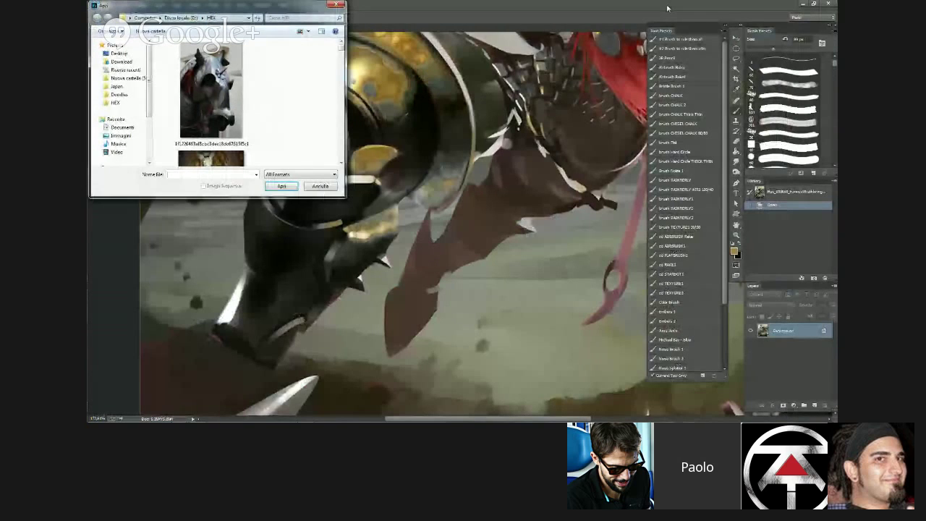
key("Escape")
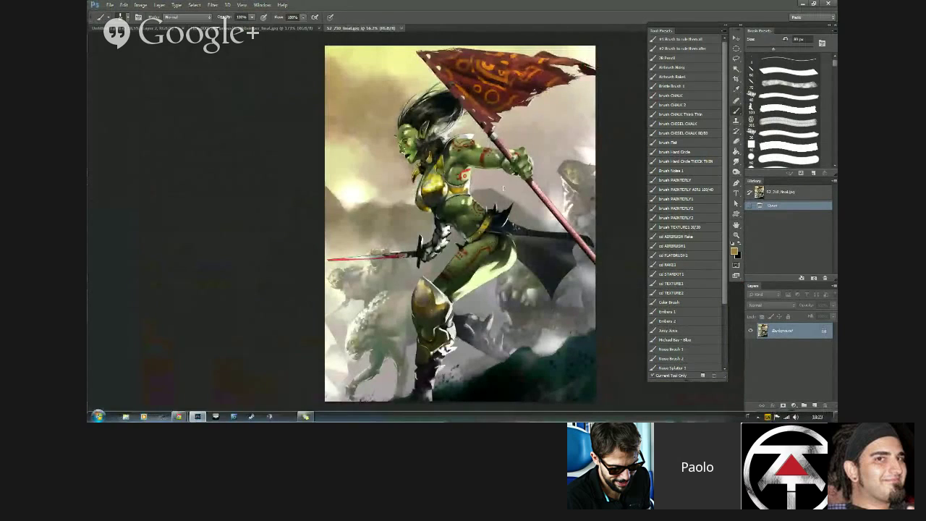
left_click(251, 268)
- Examine the banner bearer's gold knee guard, chest armour and metal gauntlet up close
scroll(536, 407, "up", 6)
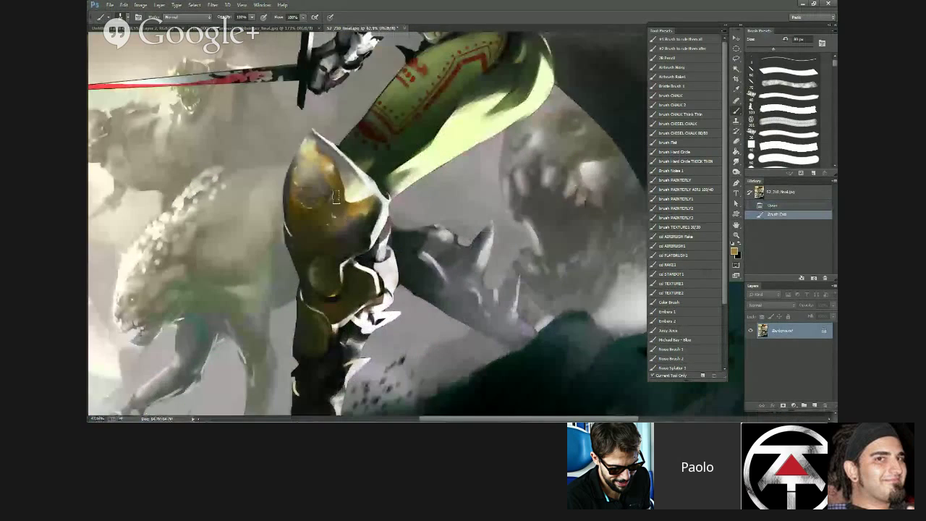
scroll(336, 197, "down", 3)
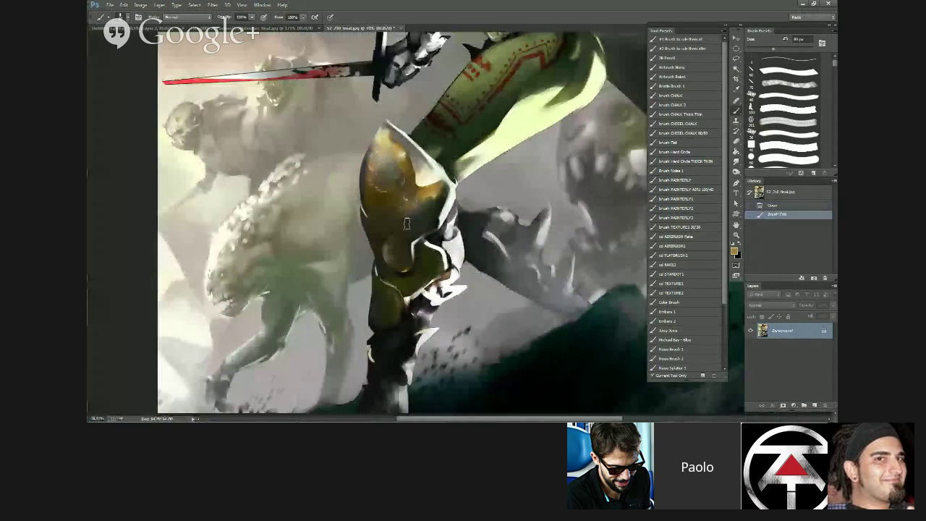
scroll(490, 156, "down", 3)
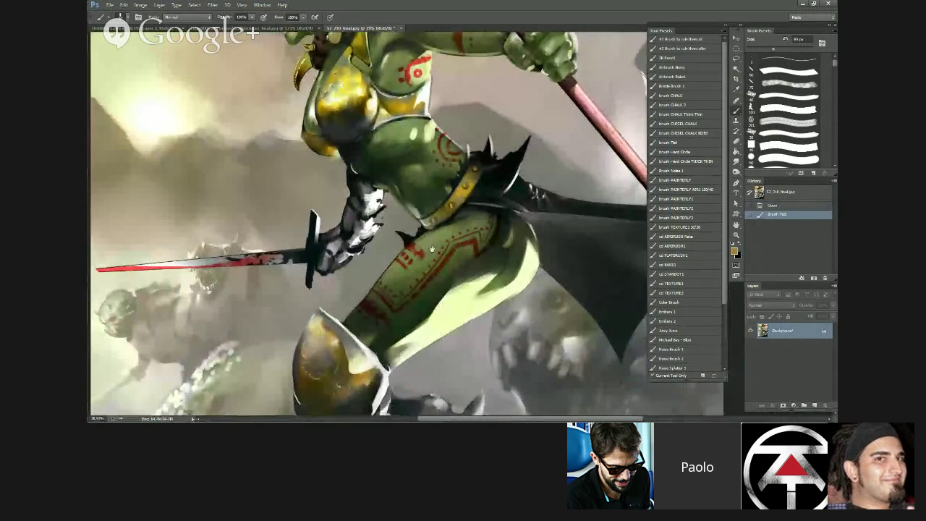
scroll(338, 54, "up", 3)
scroll(368, 347, "down", 3)
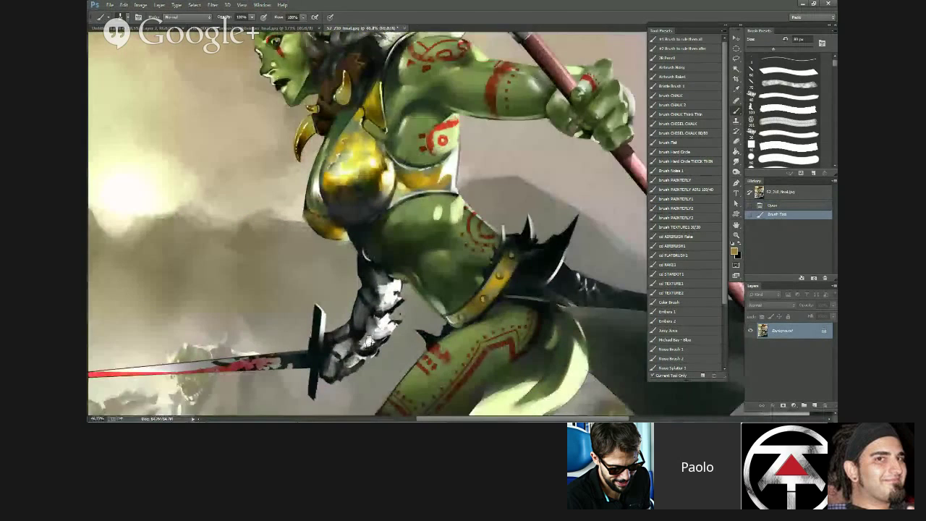
scroll(368, 355, "up", 3)
- Close both reference paintings without saving changes and return to the creature head document
left_click(404, 28)
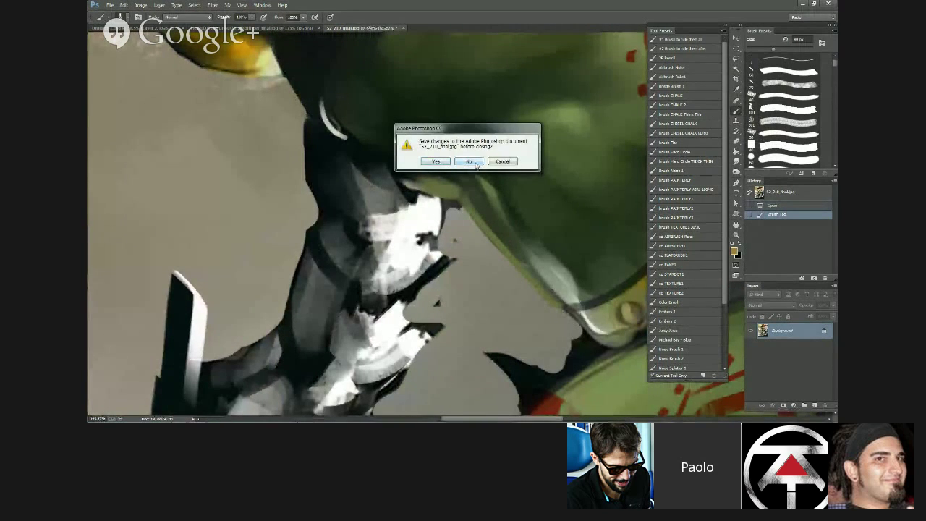
left_click(477, 160)
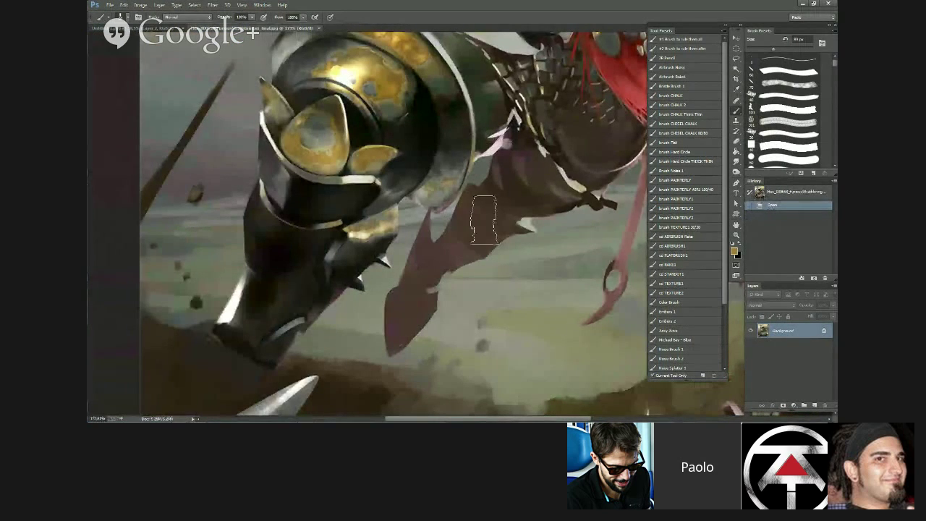
left_click(318, 31)
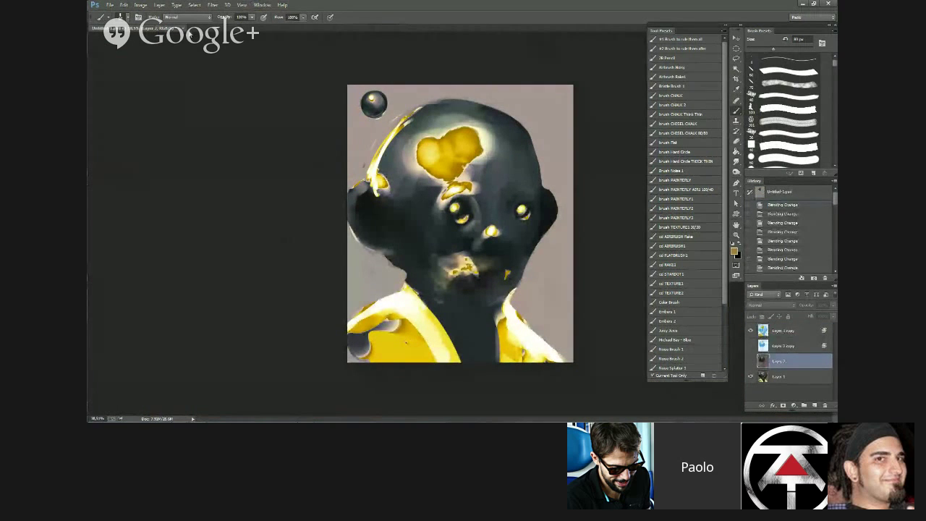
- Toggle the sphere and overlay layers for comparison, leave only Layer 1 visible, and make it the active layer
left_click(751, 360)
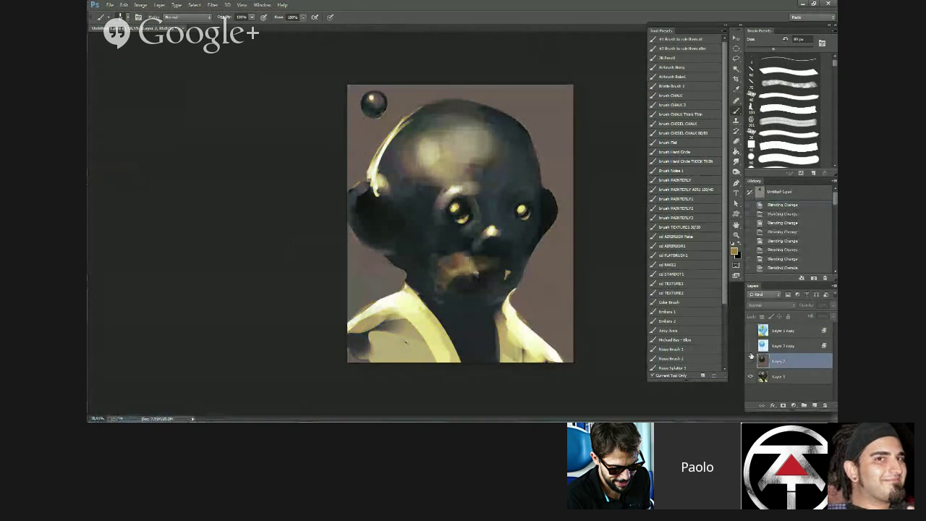
left_click(750, 361)
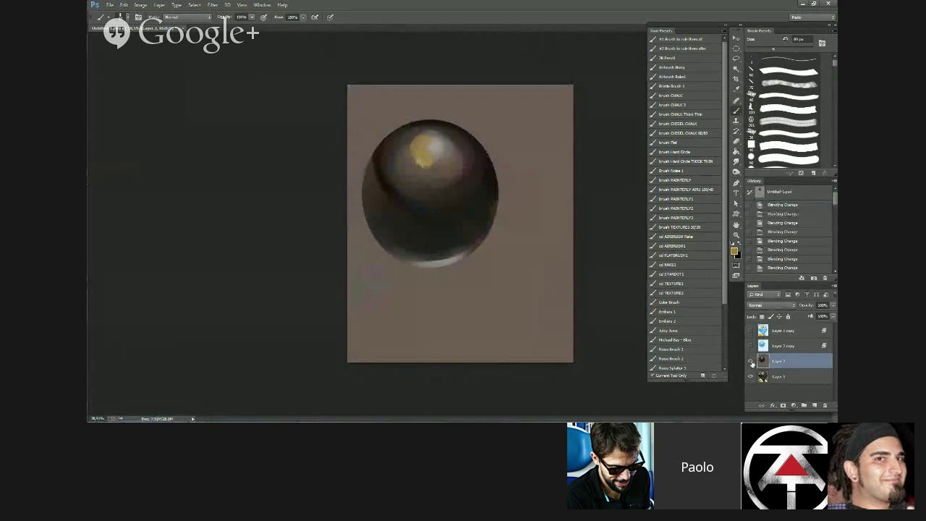
left_click(750, 361)
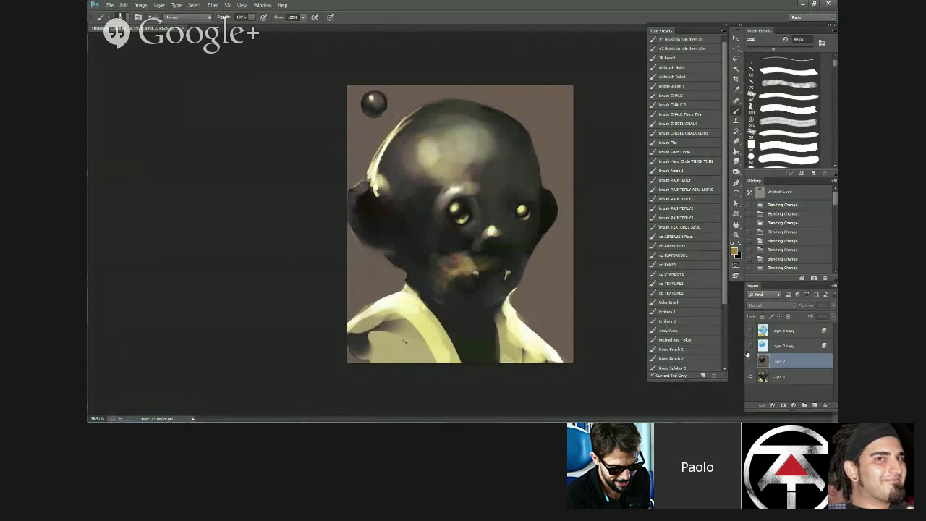
left_click(749, 349)
left_click(748, 348)
left_click(750, 331)
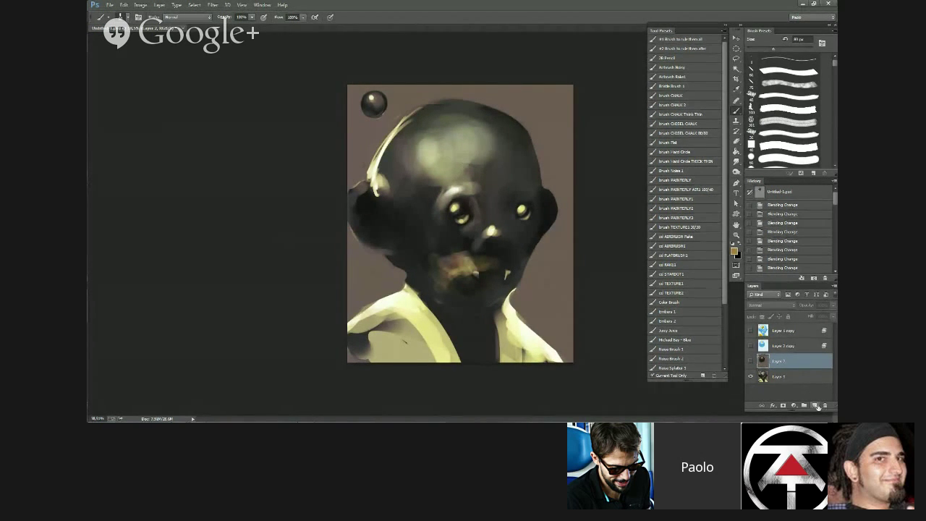
left_click(805, 377)
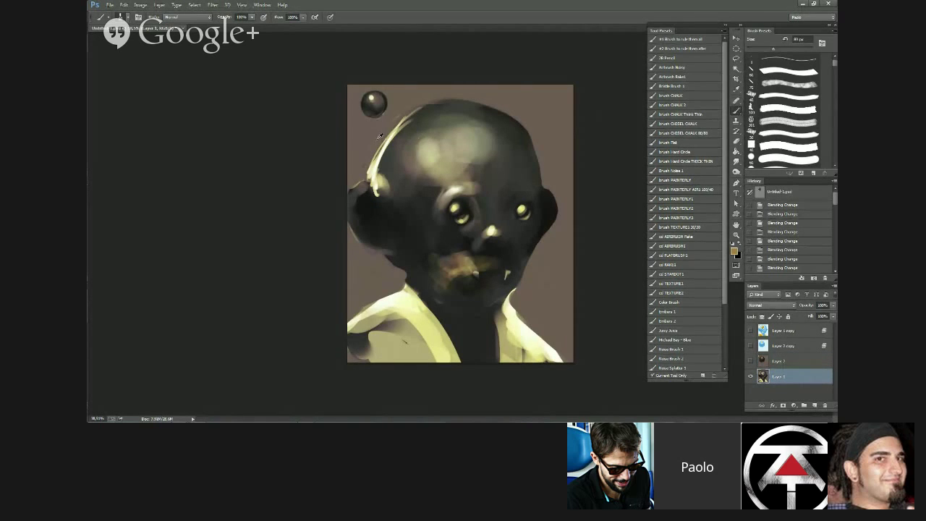
- Retouch the edge of the light rim beside the head and slim the far ear with sampled background and skin tones
key("ctrl+plus")
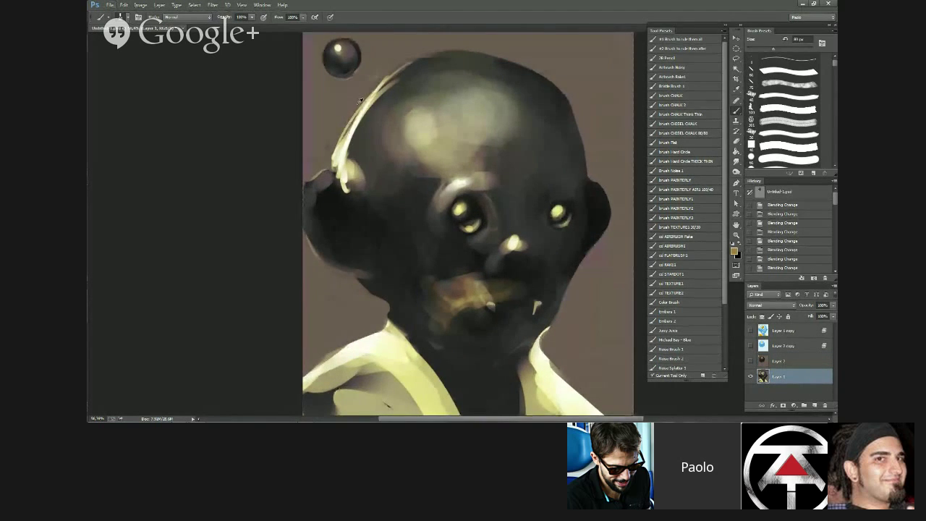
left_click_drag(360, 110, 352, 125)
left_click(359, 105, "alt")
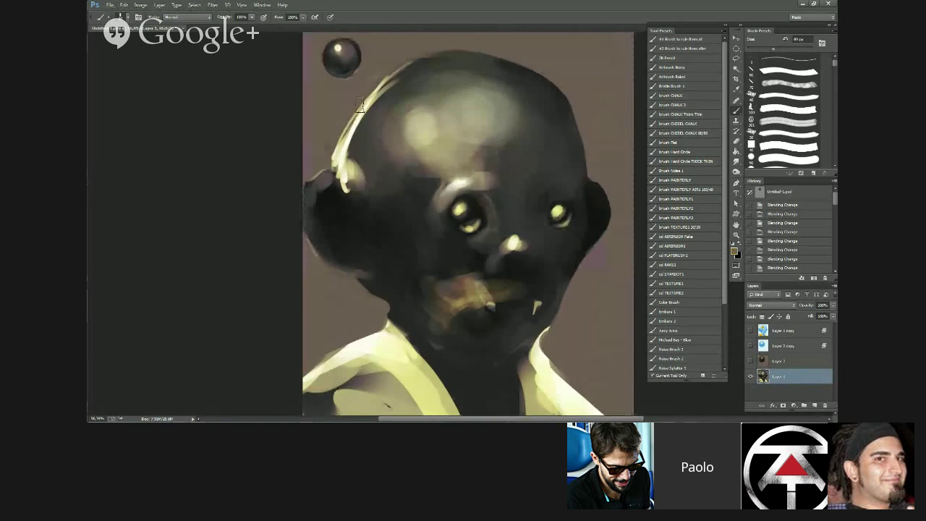
mouse_move(597, 180)
left_mouse_down()
mouse_move(613, 221)
mouse_move(606, 230)
left_mouse_up()
left_click(582, 178, "alt")
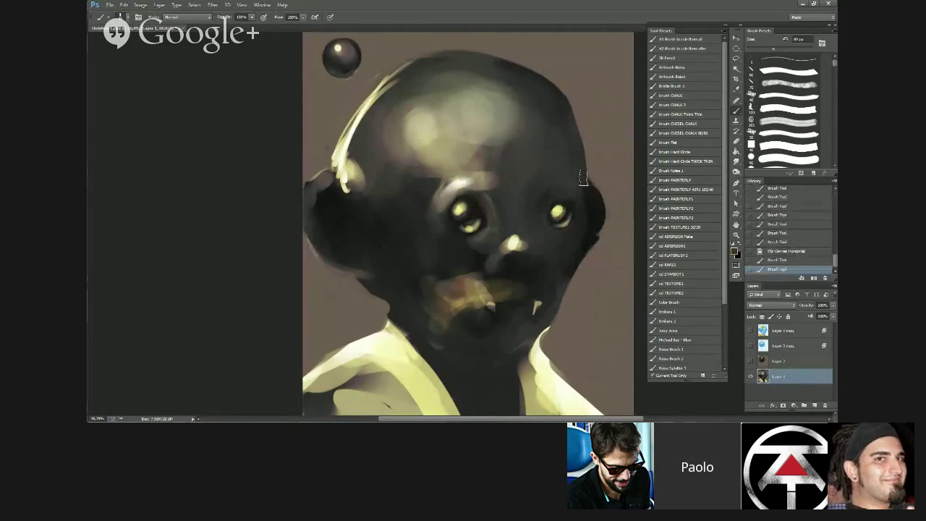
left_click_drag(595, 197, 598, 205)
left_click_drag(596, 199, 599, 208)
left_click_drag(598, 202, 599, 215)
- Refine the far ear's inner shape and its outline down to the jaw with a smaller brush
key("bracketleft")
key("bracketleft")
key("bracketleft")
key("bracketleft")
key("bracketleft")
left_click_drag(598, 208, 599, 218)
left_click_drag(599, 213, 598, 220)
left_click(580, 175, "alt")
mouse_move(599, 189)
left_mouse_down()
mouse_move(607, 220)
mouse_move(573, 274)
left_mouse_up()
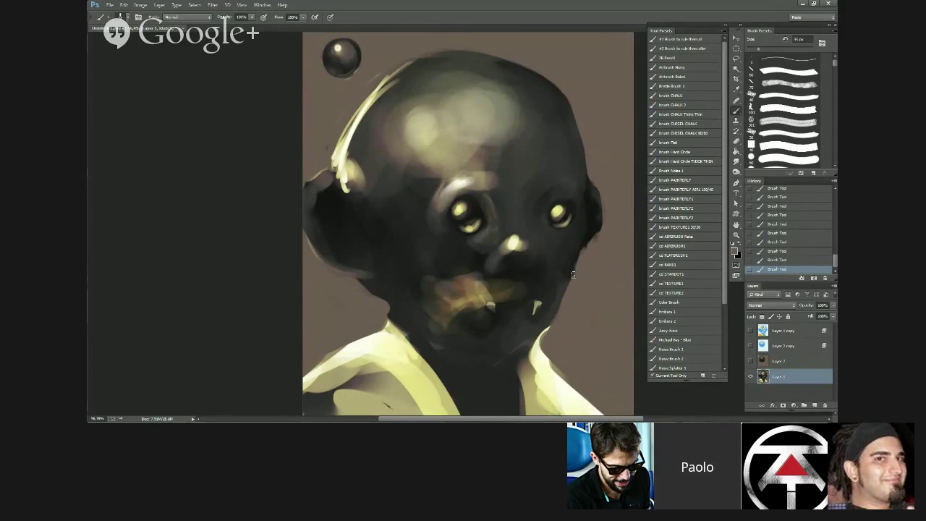
left_click(591, 231, "alt")
mouse_move(592, 236)
left_mouse_down()
mouse_move(575, 274)
mouse_move(597, 235)
left_mouse_up()
- Paint the near ear with a larger brush, defining a lighter outer rim around a dark inner hollow
left_click(587, 268, "alt")
scroll(378, 239, "down", 3)
scroll(361, 220, "up", 2)
key("bracketright")
key("bracketright")
key("bracketright")
key("bracketright")
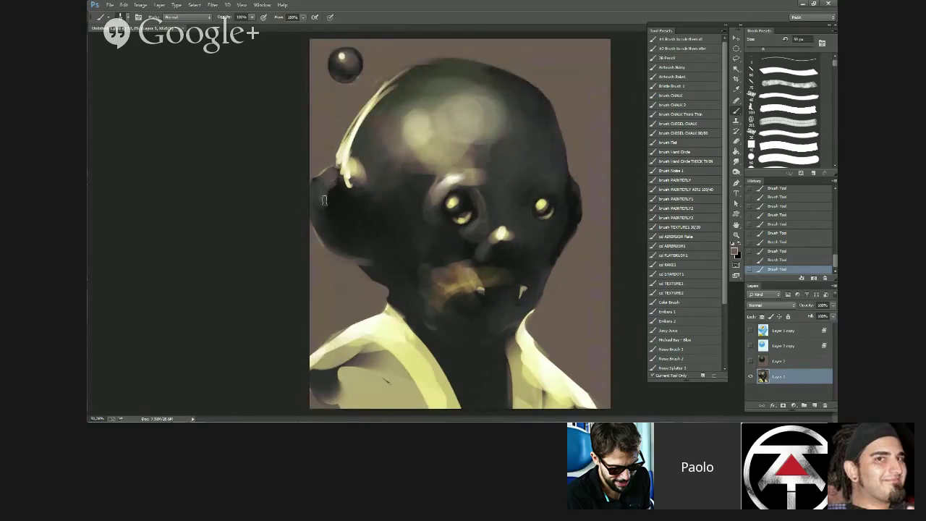
left_click(329, 192, "alt")
mouse_move(330, 188)
left_mouse_down()
mouse_move(316, 209)
mouse_move(326, 232)
mouse_move(317, 218)
mouse_move(318, 228)
mouse_move(350, 249)
left_mouse_up()
left_click_drag(322, 212, 345, 250)
mouse_move(343, 185)
left_mouse_down()
mouse_move(343, 149)
mouse_move(352, 183)
mouse_move(342, 169)
mouse_move(363, 197)
mouse_move(350, 189)
mouse_move(375, 217)
left_mouse_up()
- Extend the pale rim highlight into thin streaks between the temple and the near ear, using sampled light and dark tones
left_click(343, 151, "alt")
key("bracketleft")
key("bracketleft")
key("bracketleft")
left_click(350, 189, "alt")
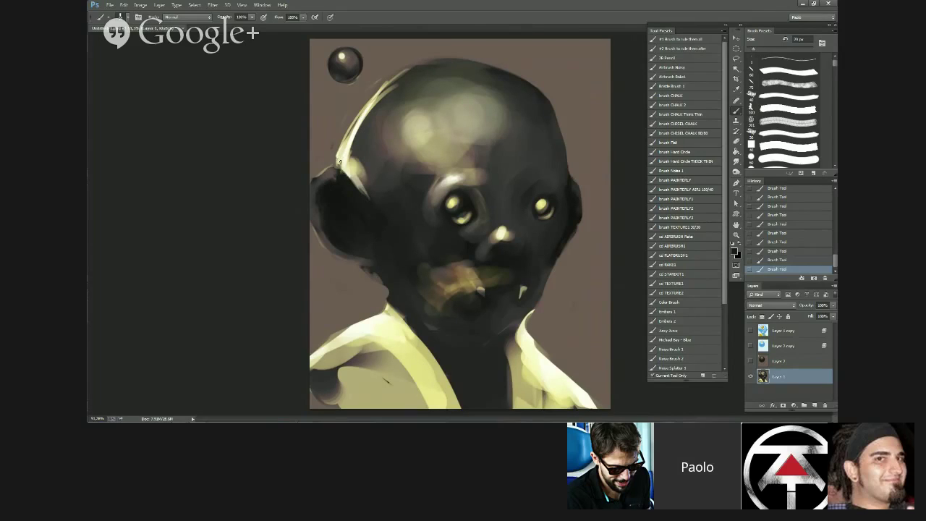
mouse_move(340, 162)
left_mouse_down()
mouse_move(362, 194)
mouse_move(364, 170)
mouse_move(350, 194)
mouse_move(344, 177)
mouse_move(364, 197)
left_mouse_up()
left_click(343, 153, "alt")
left_click(366, 174, "alt")
left_click(346, 178, "alt")
key("bracketright")
key("bracketright")
key("bracketright")
key("bracketright")
left_click(340, 178, "alt")
left_click(351, 194, "alt")
- Paint a pale rim light with dark accents along the near side of the jaw below the ear
key("bracketright")
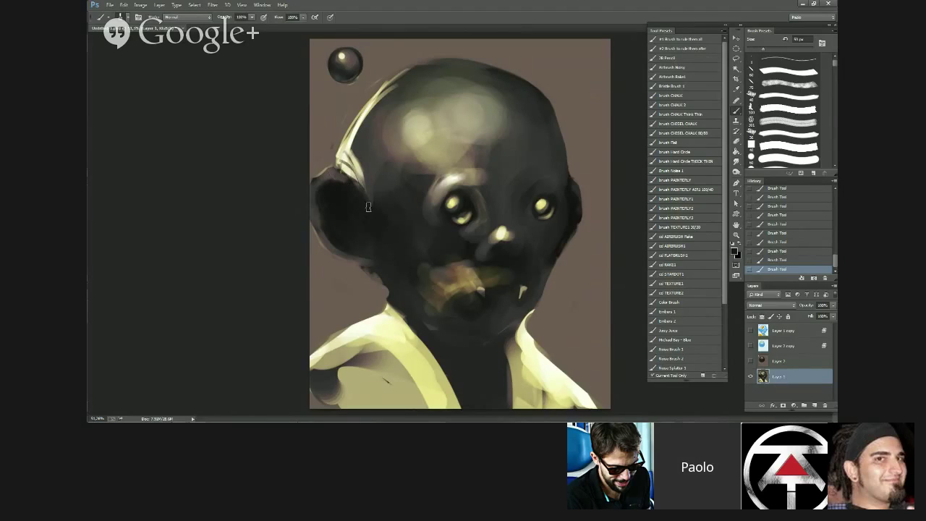
mouse_move(347, 249)
left_mouse_down()
mouse_move(369, 243)
mouse_move(373, 285)
mouse_move(395, 290)
left_mouse_up()
left_click(366, 280, "alt")
left_click(357, 182, "alt")
key("bracketleft")
mouse_move(370, 263)
left_mouse_down()
mouse_move(386, 293)
mouse_move(384, 285)
mouse_move(441, 334)
mouse_move(408, 285)
mouse_move(425, 320)
mouse_move(445, 327)
mouse_move(404, 296)
left_mouse_up()
left_click(409, 285, "alt")
key("bracketright")
left_click_drag(361, 276, 393, 328)
- Add dark fold lines and pale planes to the jacket's lapels and shoulder on both sides of the neck
mouse_move(325, 347)
left_mouse_down()
mouse_move(444, 409)
mouse_move(425, 386)
left_mouse_up()
left_click(415, 350, "alt")
key("bracketright")
key("bracketright")
key("bracketright")
left_click_drag(383, 346, 423, 379)
mouse_move(422, 382)
left_mouse_down()
mouse_move(404, 387)
mouse_move(443, 407)
left_mouse_up()
left_click(512, 369, "alt")
mouse_move(545, 394)
left_mouse_down()
mouse_move(539, 361)
mouse_move(556, 371)
mouse_move(554, 389)
mouse_move(545, 370)
mouse_move(542, 405)
left_mouse_up()
left_click(556, 372, "alt")
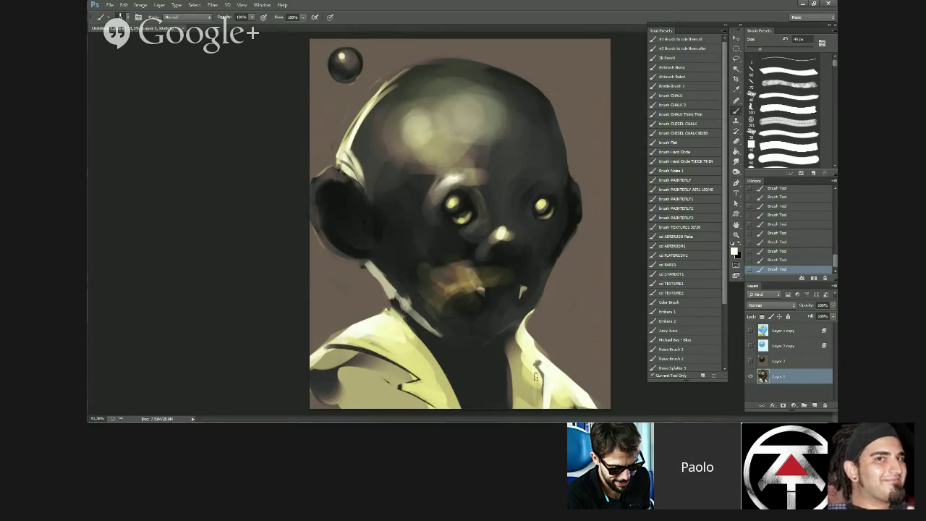
- Add a small pale fang at the near corner of the mouth
left_click(437, 299, "alt")
left_click(467, 210, "alt")
left_click(415, 110, "alt")
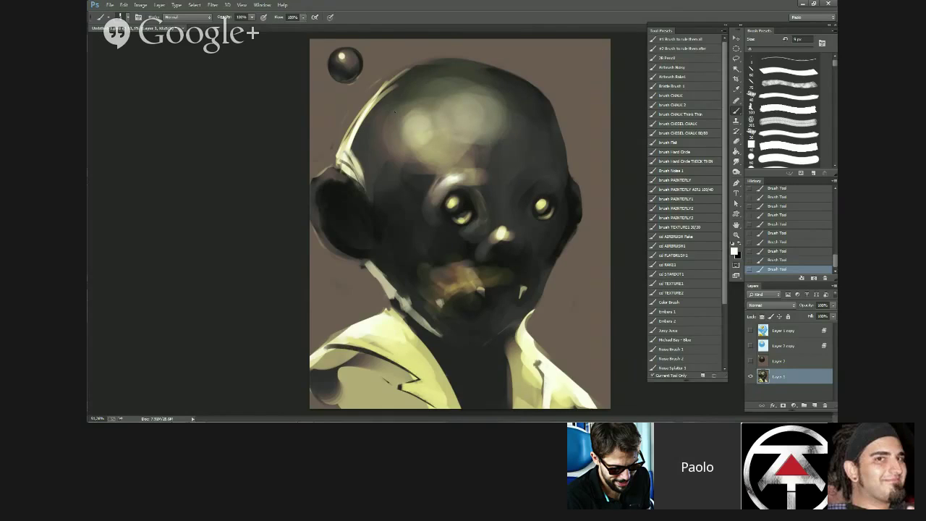
- Try a pale curved stripe running from the crown down the forehead to the bridge of the nose
left_click(513, 83, "alt")
mouse_move(464, 62)
left_mouse_down()
mouse_move(515, 181)
mouse_move(505, 237)
left_mouse_up()
left_click(417, 125, "alt")
mouse_move(479, 69)
left_mouse_down()
mouse_move(509, 134)
mouse_move(519, 186)
mouse_move(521, 153)
mouse_move(532, 169)
mouse_move(519, 203)
mouse_move(521, 139)
left_mouse_up()
left_click(528, 164, "alt")
key("bracketright")
key("bracketright")
left_click(532, 168, "alt")
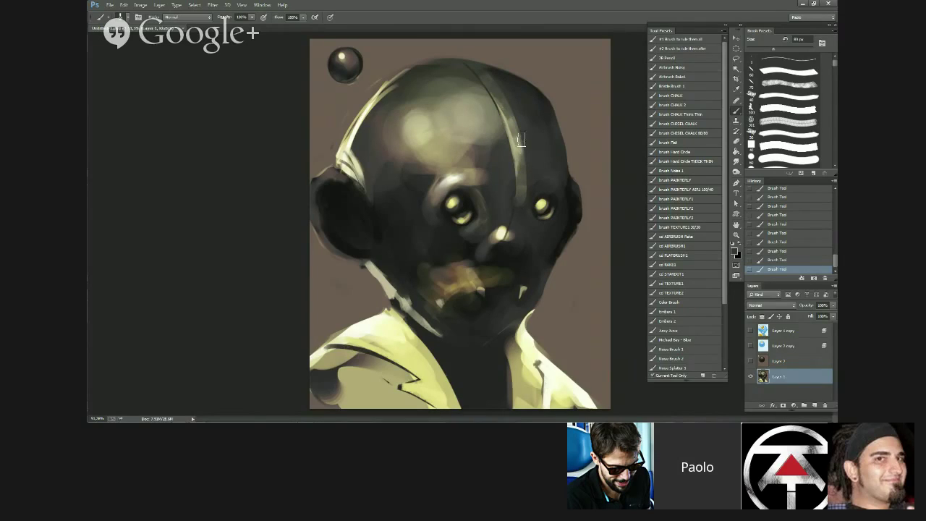
- Step back through the history to remove the forehead stripe while keeping the new fang
left_click(808, 198)
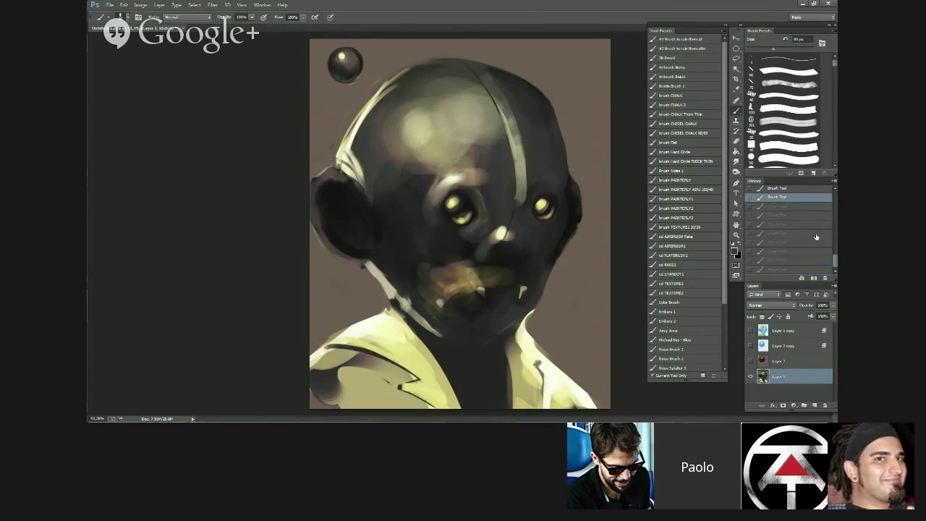
scroll(817, 222, "up", 3)
left_click(808, 218)
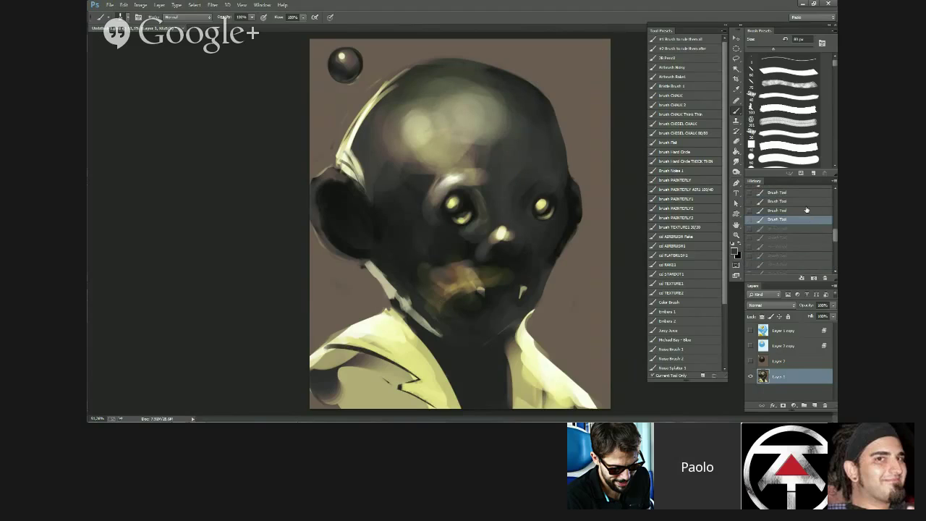
left_click_drag(808, 247, 814, 263)
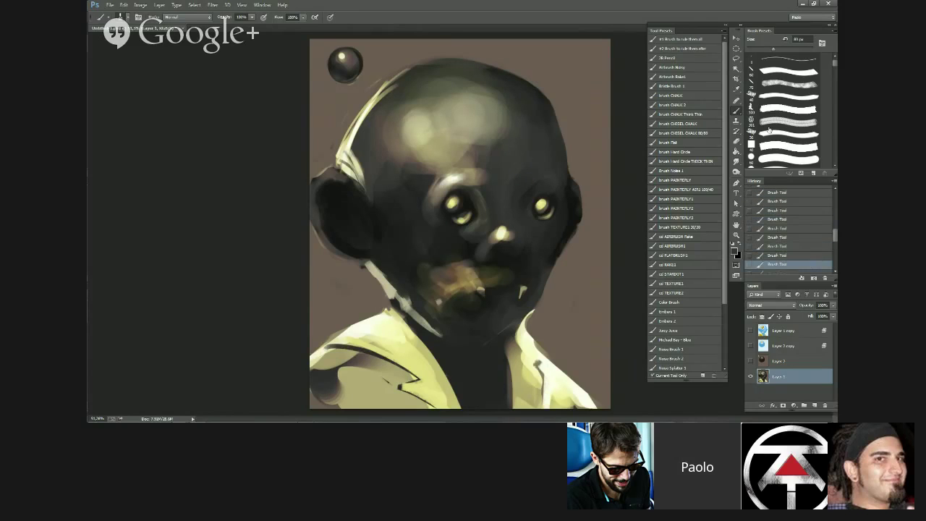
- Choose a soft tapered brush preset and reduce its size slightly
left_click(832, 71)
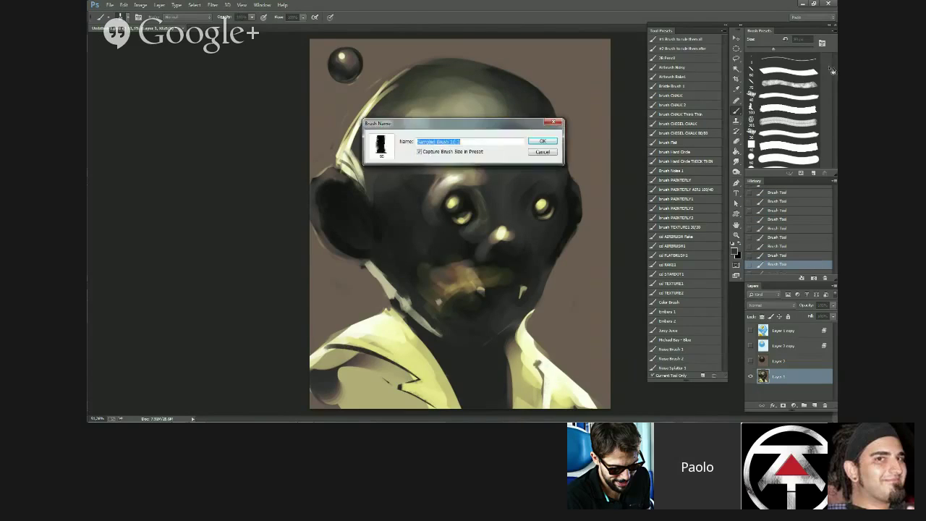
key("Return")
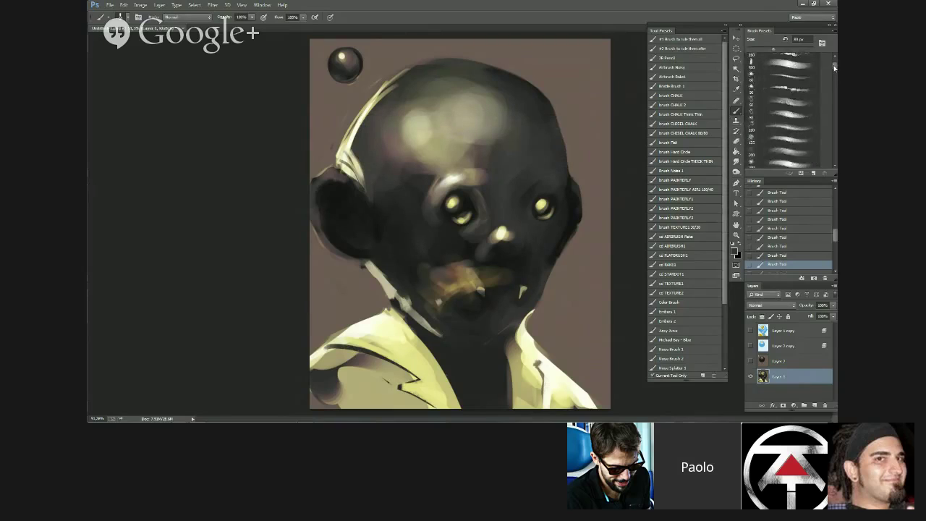
left_click_drag(834, 68, 833, 71)
left_click(835, 59)
left_click(835, 58)
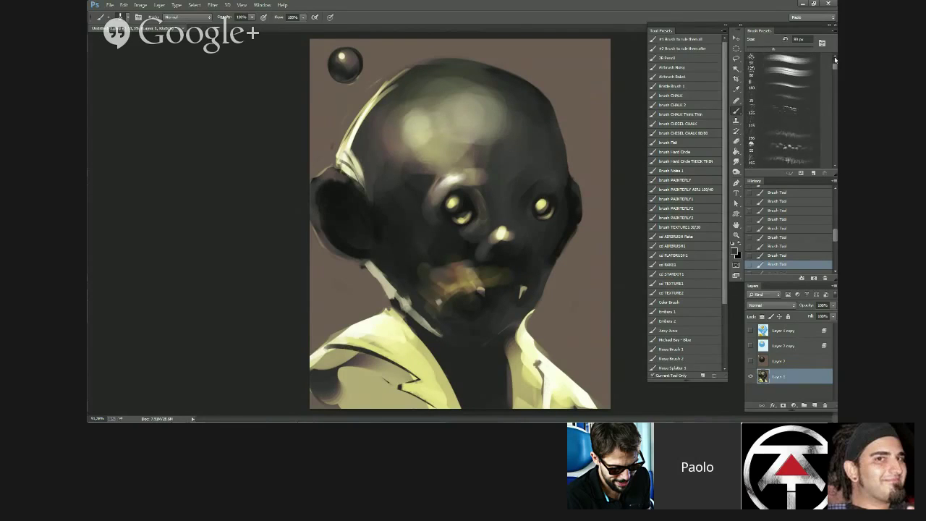
scroll(834, 62, "up", 2)
left_click(793, 98)
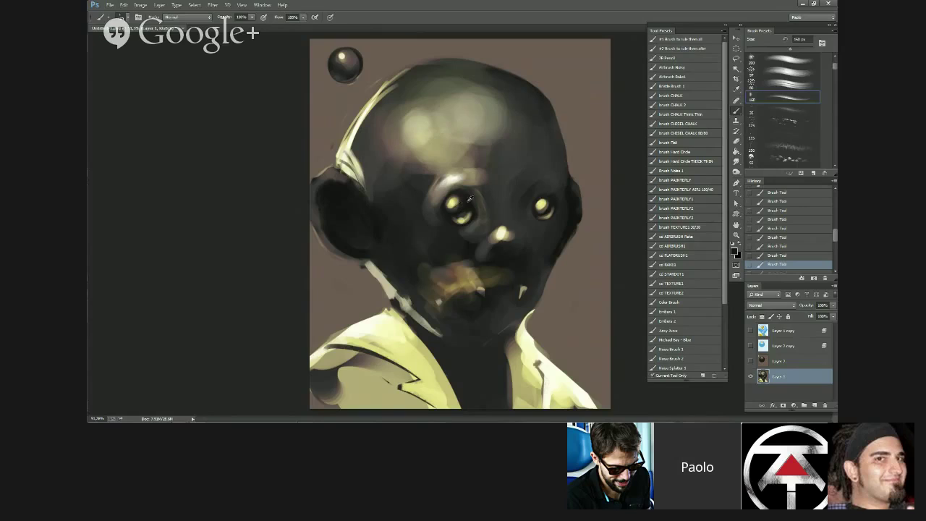
key("bracketleft")
- Create a new layer above Layer 1 and set its blend mode to Overlay
left_click(814, 405)
left_click(785, 305)
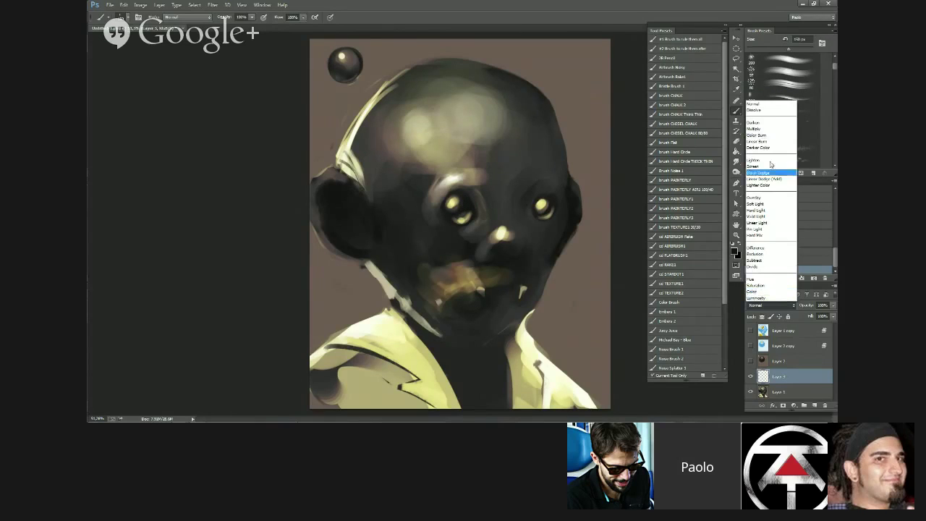
left_click(766, 196)
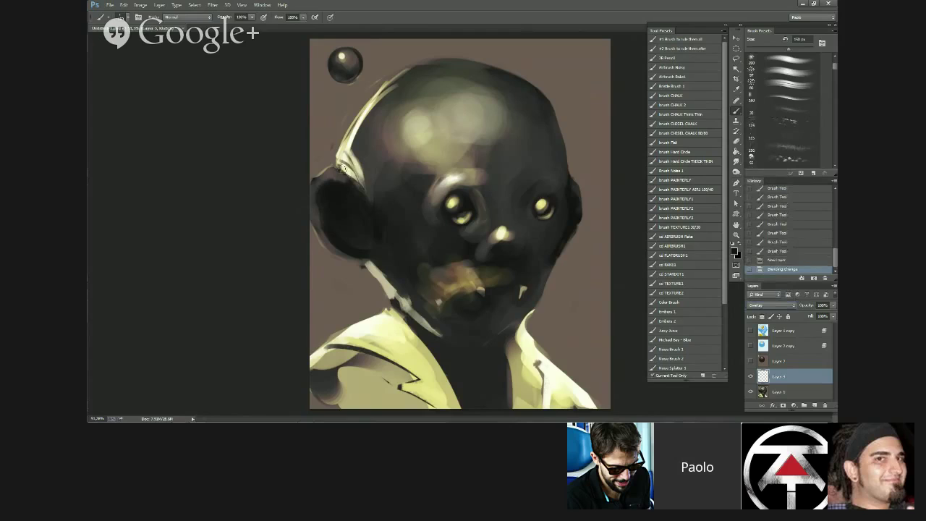
- Darken the skin between the temple's rim highlight and the near ear with black strokes on the Overlay layer
left_click_drag(343, 168, 373, 197)
left_click_drag(341, 163, 371, 189)
left_click_drag(353, 146, 370, 184)
left_click_drag(359, 153, 376, 209)
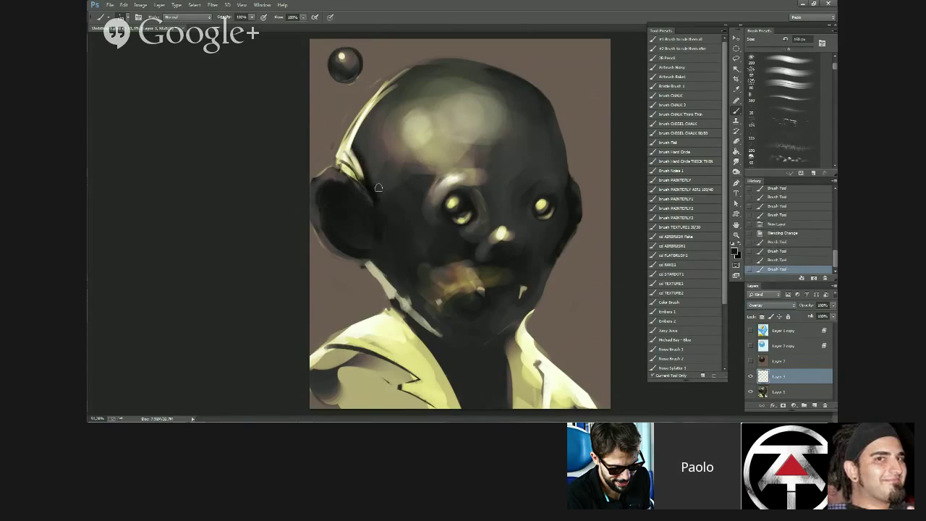
- Shade around the near eye socket with dark strokes and a touch of sampled light
key("]")
mouse_move(434, 215)
left_mouse_down()
mouse_move(478, 224)
mouse_move(484, 215)
mouse_move(480, 223)
left_mouse_up()
left_click_drag(478, 233, 458, 254)
left_click(450, 182, "alt")
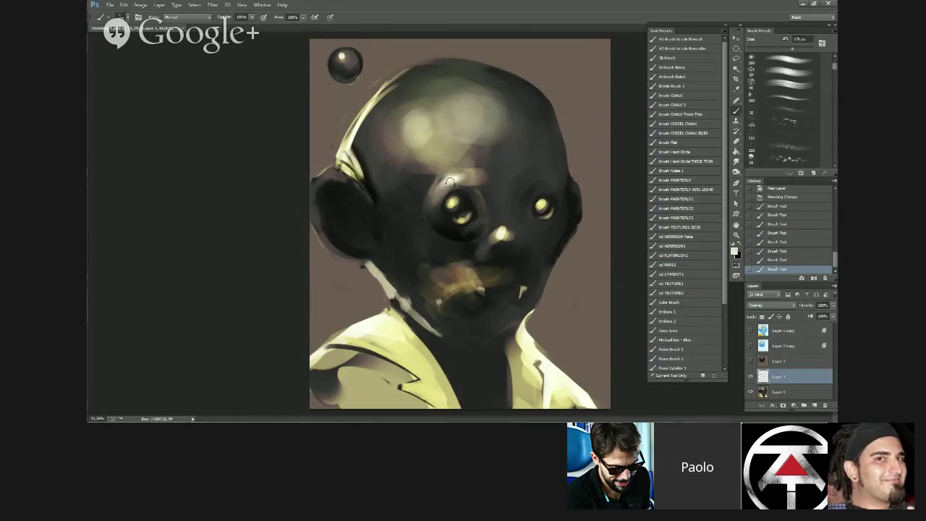
mouse_move(478, 220)
left_mouse_down()
mouse_move(467, 247)
mouse_move(480, 187)
mouse_move(465, 188)
left_mouse_up()
left_click(450, 235, "alt")
key("]")
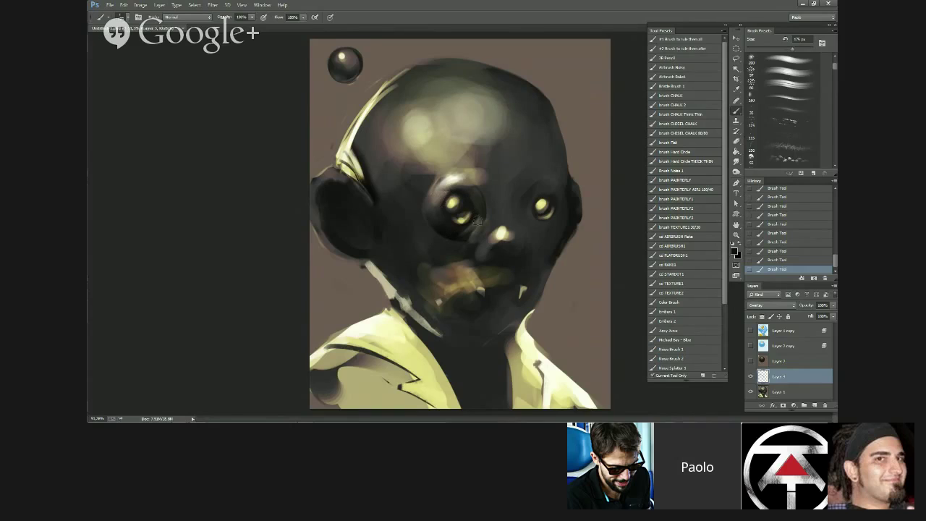
- Darken the socket around the far eye and the side of the nose with a smaller brush
key("[")
key("[")
left_click_drag(529, 200, 534, 223)
mouse_move(534, 195)
left_mouse_down()
mouse_move(533, 224)
mouse_move(562, 205)
left_mouse_up()
mouse_move(522, 211)
left_mouse_down()
mouse_move(538, 232)
mouse_move(473, 240)
left_mouse_up()
- Darken the near cheek and shade folds around the nose and mouth
key("]")
key("]")
key("]")
mouse_move(409, 288)
left_mouse_down()
mouse_move(465, 243)
mouse_move(457, 254)
left_mouse_up()
key("]")
key("]")
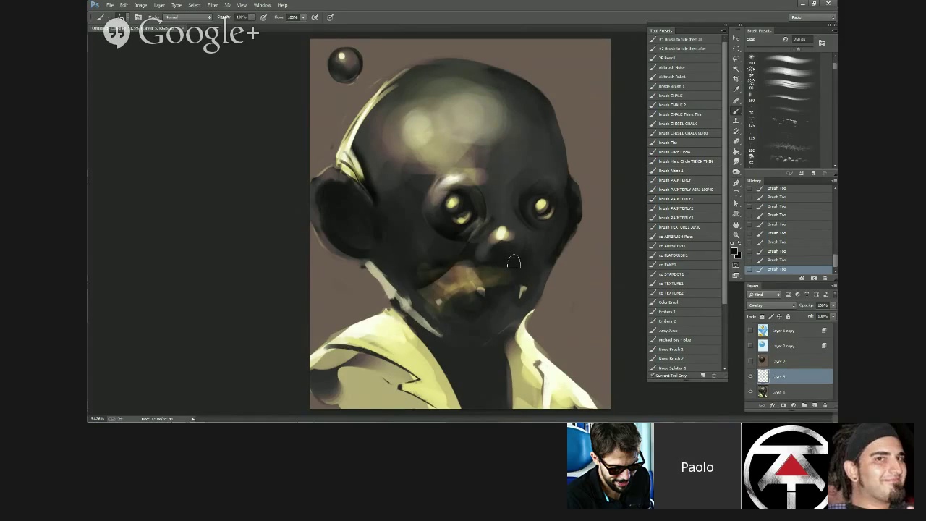
mouse_move(374, 248)
left_mouse_down()
mouse_move(391, 274)
mouse_move(381, 273)
mouse_move(434, 320)
mouse_move(450, 312)
mouse_move(396, 244)
mouse_move(458, 295)
left_mouse_up()
key("[")
left_click_drag(430, 238, 482, 279)
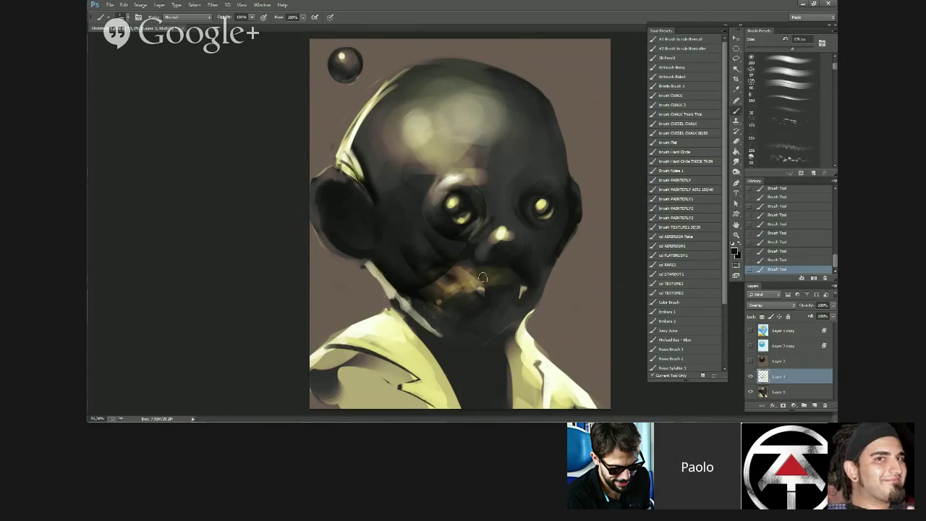
- Shade the brow ridge and forehead with broad dark curved strokes
key("bracketright")
key("]")
mouse_move(422, 196)
left_mouse_down()
mouse_move(445, 164)
mouse_move(546, 174)
mouse_move(500, 158)
mouse_move(573, 178)
left_mouse_up()
left_click_drag(434, 148, 523, 131)
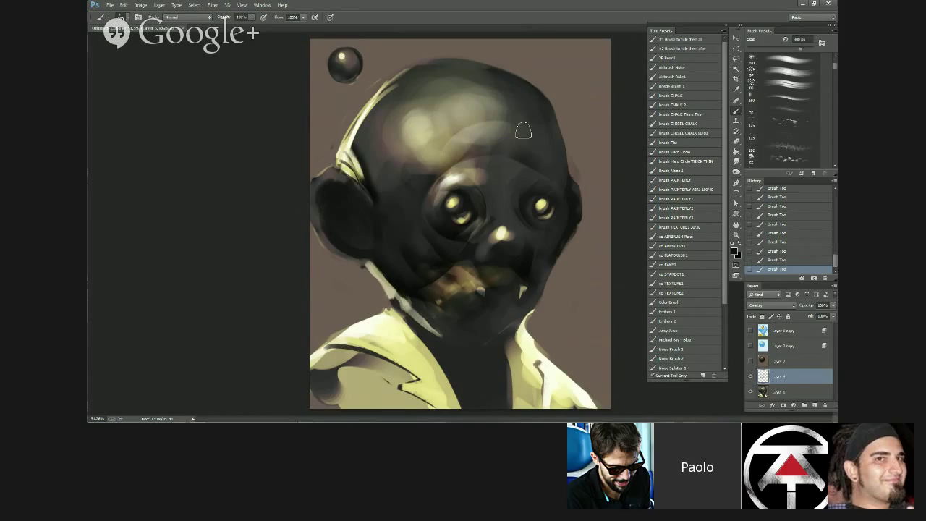
left_click_drag(473, 115, 529, 150)
- Brush sampled light tones over the brow to bring out pale forehead wrinkles
left_click(439, 129, "alt")
left_click(353, 138, "alt")
key("[")
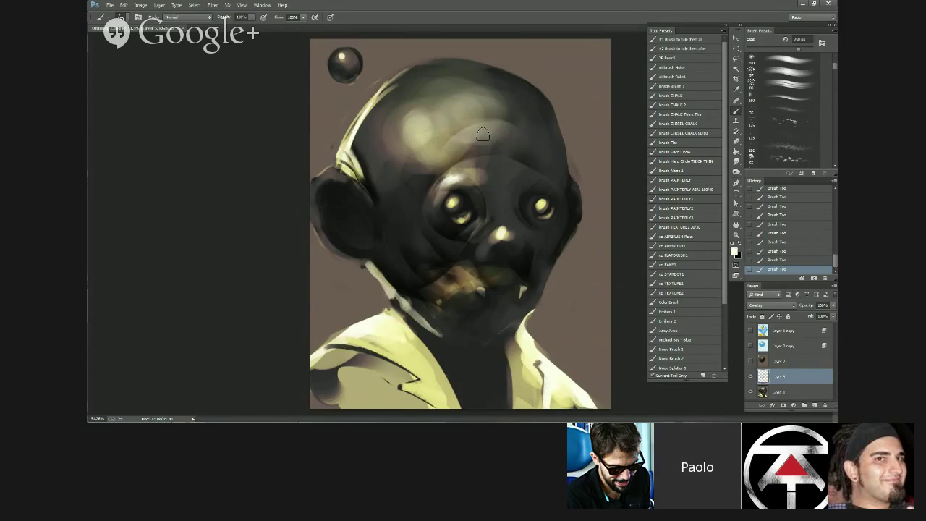
key("[")
left_click_drag(445, 175, 480, 160)
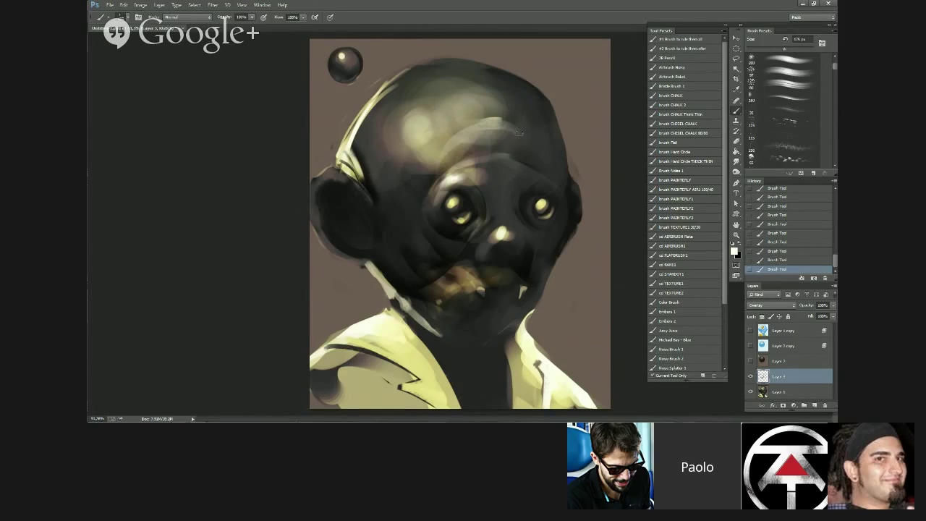
- Paint large dark curved bands across the brow and forehead with an enlarged brush
left_click(460, 195, "alt")
left_click(370, 174, "alt")
key("bracketright")
key("bracketright")
key("bracketright")
key("bracketright")
mouse_move(416, 171)
left_mouse_down()
mouse_move(431, 139)
mouse_move(562, 170)
left_mouse_up()
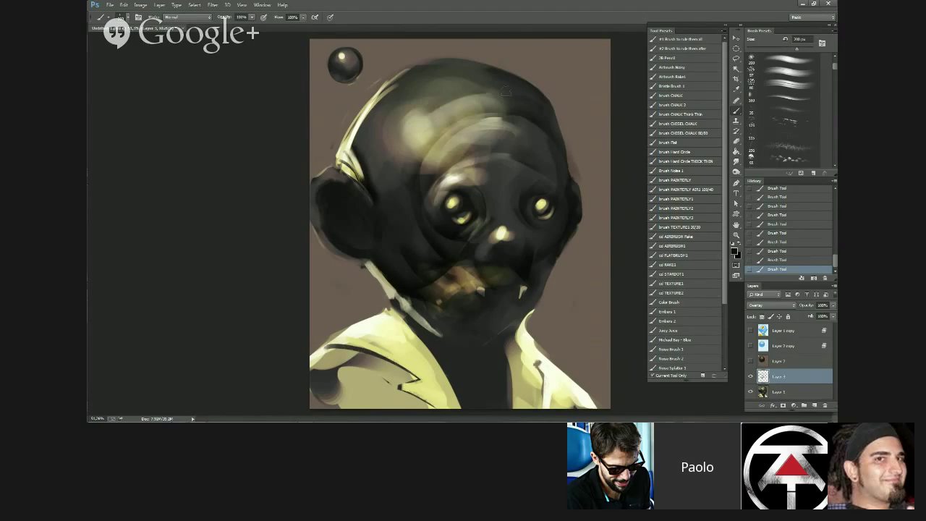
- Add sampled light strokes across the upper skull with a smaller brush
left_click(455, 117, "alt")
key("bracketleft")
key("bracketleft")
key("bracketleft")
mouse_move(465, 101)
left_mouse_down()
mouse_move(434, 111)
mouse_move(442, 92)
left_mouse_up()
key("bracketleft")
key("bracketleft")
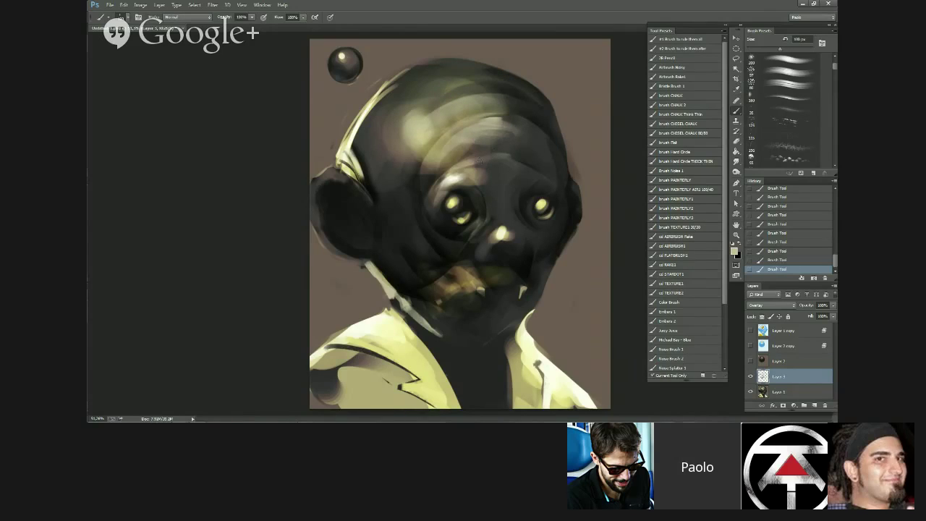
- Darken the far side of the forehead, the chin and the jawline up to the far ear
left_click(464, 162, "alt")
left_click_drag(525, 162, 545, 102)
key("bracketright")
mouse_move(402, 301)
left_mouse_down()
mouse_move(489, 338)
mouse_move(460, 343)
mouse_move(492, 345)
left_mouse_up()
mouse_move(506, 313)
left_mouse_down()
mouse_move(553, 246)
mouse_move(561, 206)
left_mouse_up()
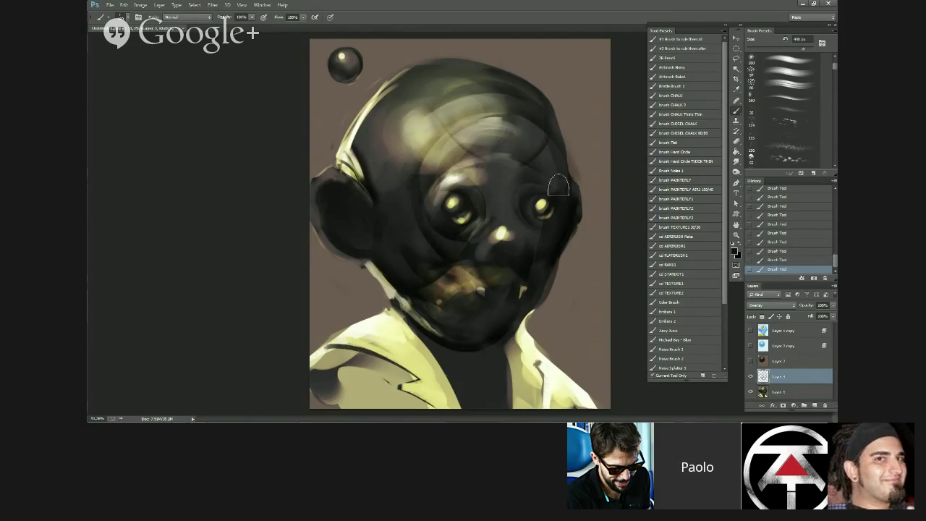
key("bracketright")
- Flip the canvas horizontally and retouch the Overlay shading around the far eye
scroll(552, 103, "down", 6)
key("ctrl+shift+h")
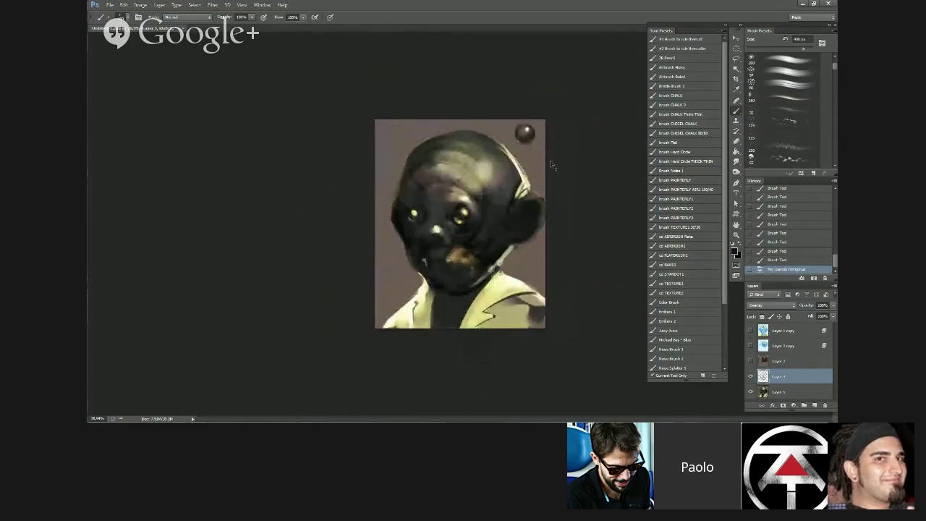
scroll(638, 229, "up", 5)
key("e")
mouse_move(405, 204)
left_mouse_down()
mouse_move(383, 209)
mouse_move(372, 192)
mouse_move(396, 194)
left_mouse_up()
key("bracketleft")
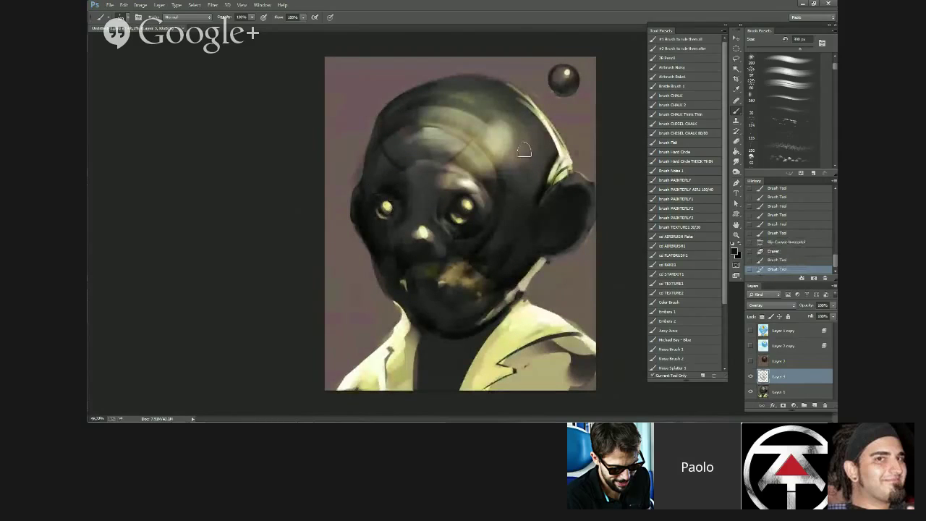
- Compare the Overlay layer on and off, adjust its opacity and merge it down into Layer 1
left_click(751, 376)
left_click(750, 376)
left_click(832, 305)
mouse_move(831, 317)
left_mouse_down()
mouse_move(822, 316)
mouse_move(836, 317)
left_mouse_up()
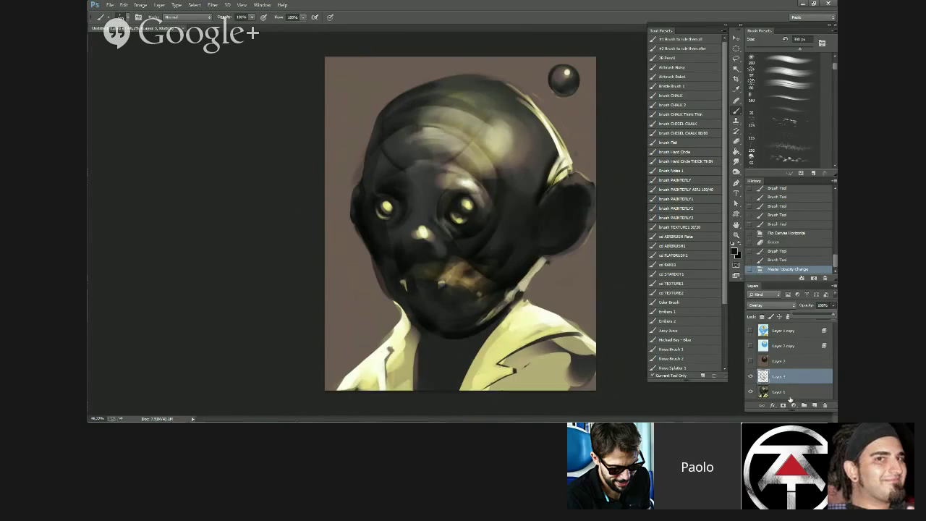
key("ctrl+e")
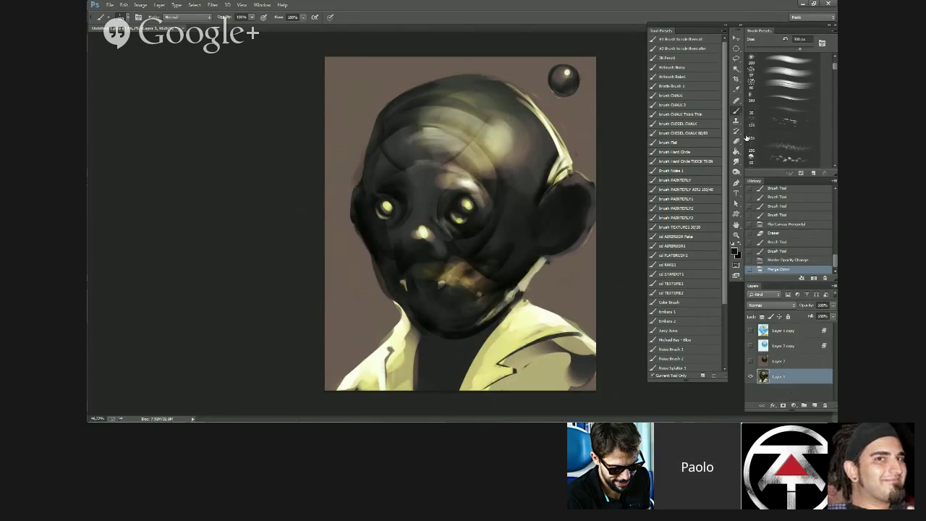
- Choose a hard-edged brush preset, flip the canvas horizontally and paint sampled light strokes where the near ear meets the head
left_click_drag(834, 67, 833, 63)
left_click(788, 160)
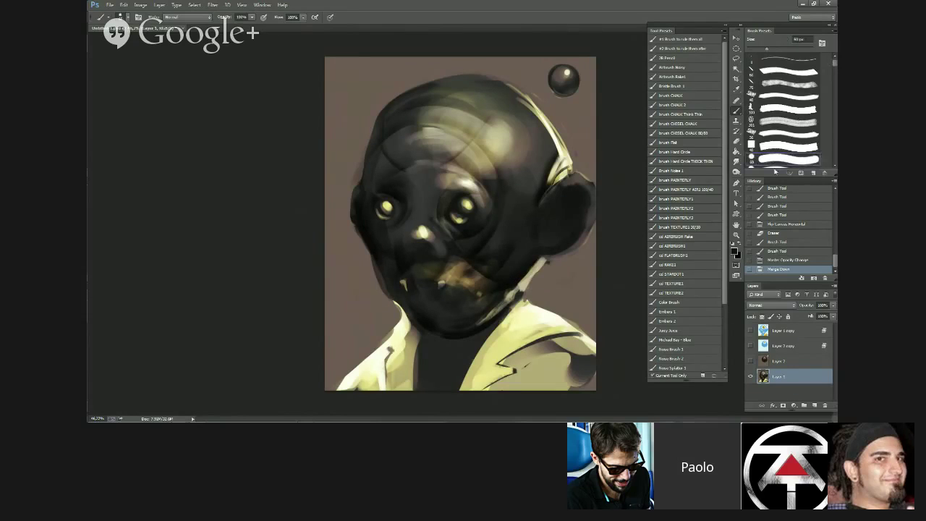
left_click(494, 141, "alt")
key("bracketleft")
key("bracketleft")
scroll(434, 143, "down", 2)
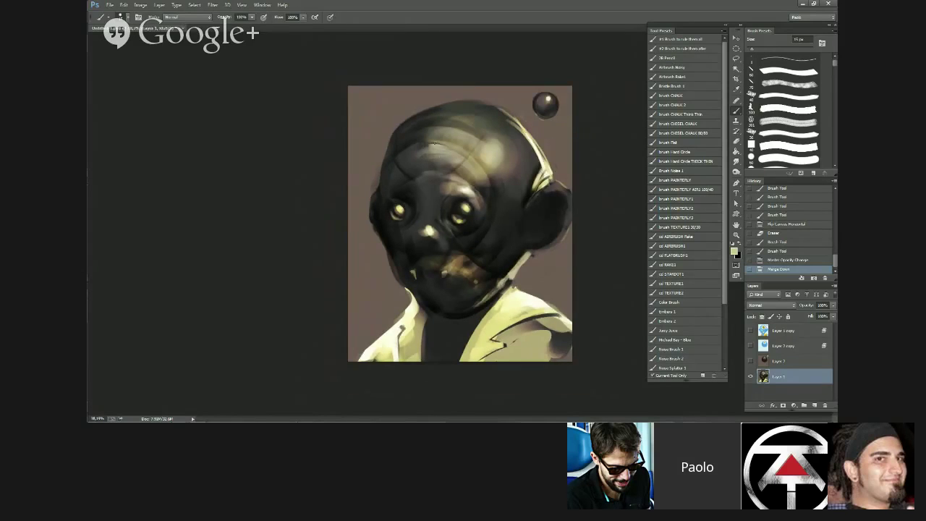
key("ctrl+shift+h")
scroll(418, 158, "up", 3)
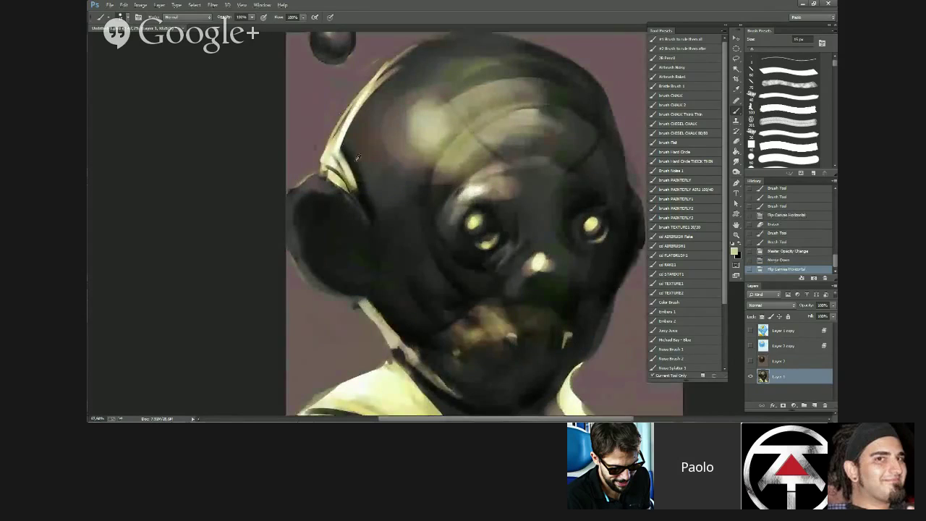
key("bracketright")
key("bracketright")
left_click_drag(349, 146, 373, 200)
left_click_drag(369, 190, 382, 235)
left_click_drag(376, 217, 383, 242)
left_click(350, 167, "alt")
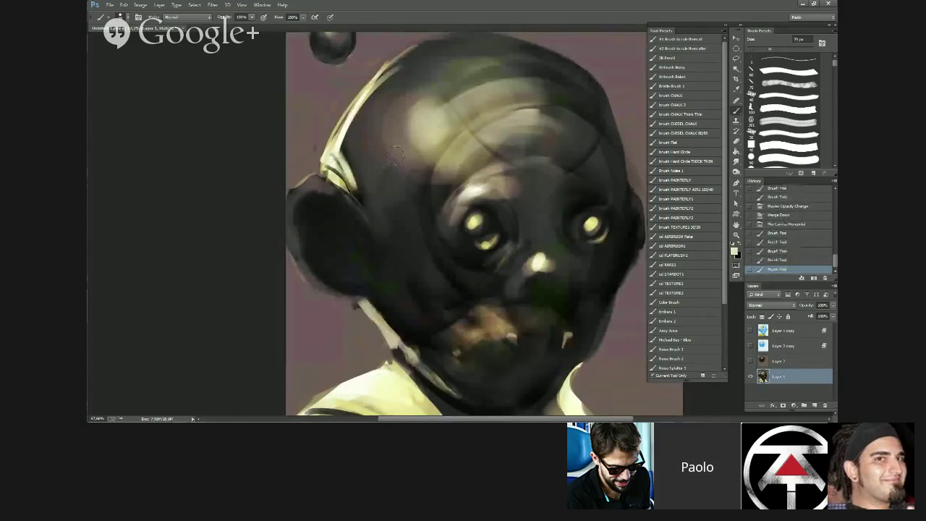
- Sample the brow tone and paint fine strokes from the outer brow towards the temple with a much smaller brush
left_click(449, 192, "alt")
key("bracketleft")
key("bracketleft")
key("bracketleft")
key("bracketleft")
key("bracketleft")
key("bracketleft")
key("bracketleft")
key("bracketleft")
key("bracketleft")
left_click_drag(447, 194, 457, 183)
mouse_move(449, 191)
left_mouse_down()
mouse_move(483, 165)
mouse_move(443, 187)
mouse_move(480, 165)
mouse_move(467, 155)
mouse_move(445, 171)
mouse_move(441, 191)
mouse_move(433, 161)
mouse_move(422, 183)
mouse_move(448, 136)
mouse_move(419, 214)
mouse_move(426, 164)
mouse_move(416, 155)
mouse_move(411, 189)
left_mouse_up()
- Shade the temple beside the near brow with a larger brush and tones sampled around it
key("bracketright")
key("bracketright")
key("bracketright")
key("bracketright")
key("bracketright")
key("bracketright")
left_click(450, 169, "alt")
left_click(440, 192, "alt")
left_click(425, 163, "alt")
key("bracketright")
key("bracketright")
left_click(405, 184, "alt")
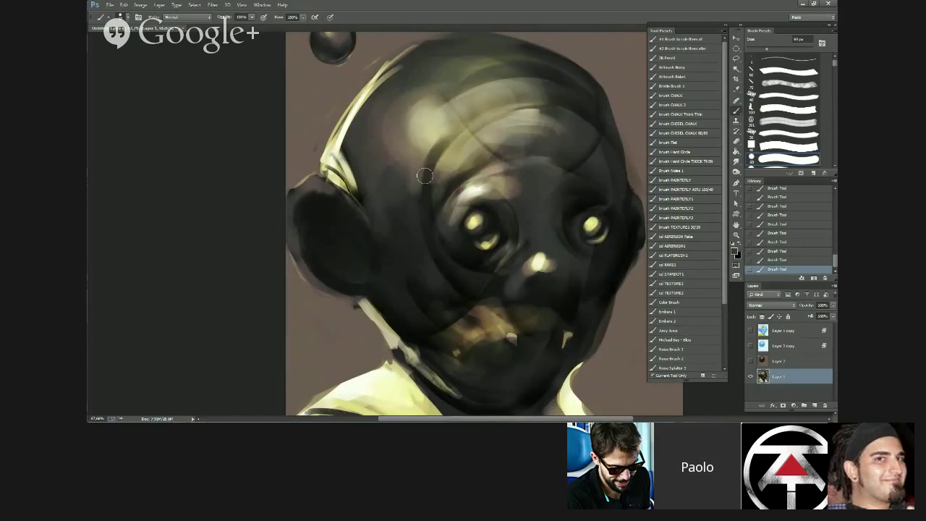
- Blend the lower edge of the temple highlight into the dark side of the head with sampled tones
key("bracketleft")
key("bracketleft")
key("bracketleft")
left_click(427, 144, "alt")
key("bracketright")
left_click(423, 152, "alt")
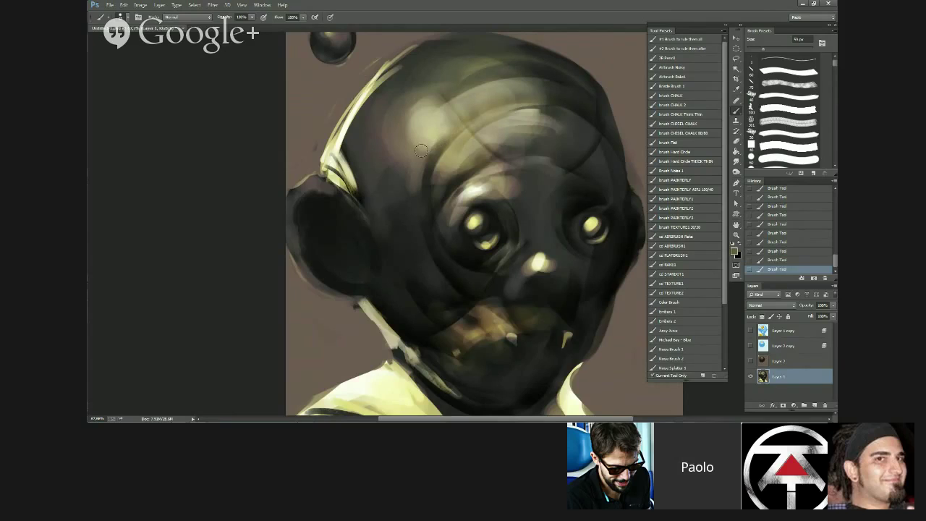
key("bracketright")
key("bracketright")
left_click(407, 188, "alt")
key("bracketleft")
key("bracketleft")
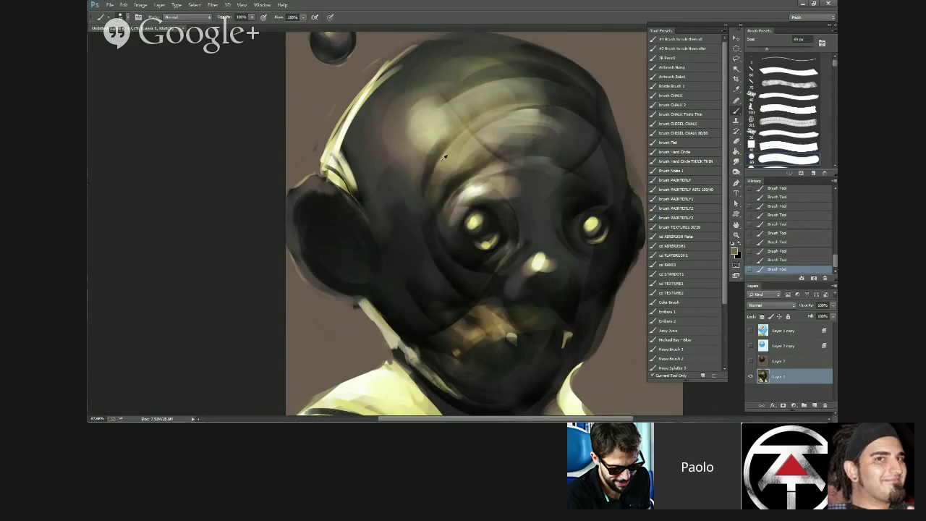
- Paint a fine fold running down from the temple beside the near eye using sampled colours
key("bracketleft")
key("bracketleft")
key("bracketleft")
key("bracketleft")
left_click(433, 179, "alt")
left_click_drag(407, 189, 426, 222)
left_click(412, 191, "alt")
key("bracketright")
- Flip the canvas horizontally and paint the fold curving from the outer brow down around the near eye
key("ctrl+shift+h")
scroll(438, 197, "down", 2)
key("bracketright")
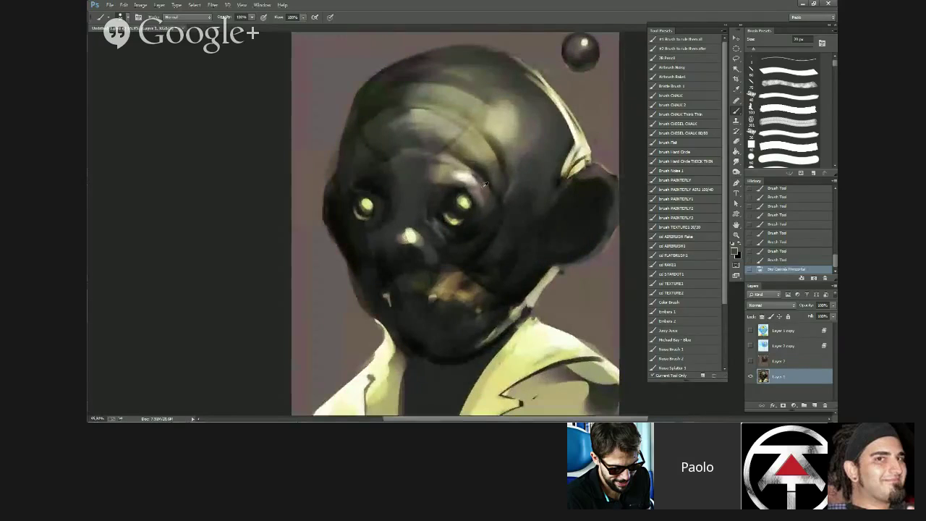
left_click_drag(472, 178, 486, 193)
mouse_move(481, 193)
left_mouse_down()
mouse_move(475, 223)
mouse_move(448, 206)
mouse_move(442, 215)
mouse_move(458, 208)
mouse_move(462, 219)
mouse_move(472, 217)
mouse_move(469, 228)
mouse_move(482, 217)
mouse_move(469, 171)
mouse_move(453, 235)
mouse_move(470, 226)
mouse_move(435, 217)
mouse_move(444, 238)
mouse_move(459, 244)
mouse_move(459, 232)
mouse_move(478, 223)
mouse_move(461, 239)
left_mouse_up()
key("bracketright")
key("bracketright")
key("bracketright")
key("bracketright")
- Rework the shading of the near eyeball and its lower lid with tones sampled around the socket
left_click(481, 216, "alt")
left_click(452, 205, "alt")
left_click(471, 219, "alt")
key("bracketright")
left_click(465, 205, "alt")
left_click(471, 220, "alt")
key("bracketleft")
key("bracketleft")
left_click(461, 232, "alt")
left_click(475, 179, "alt")
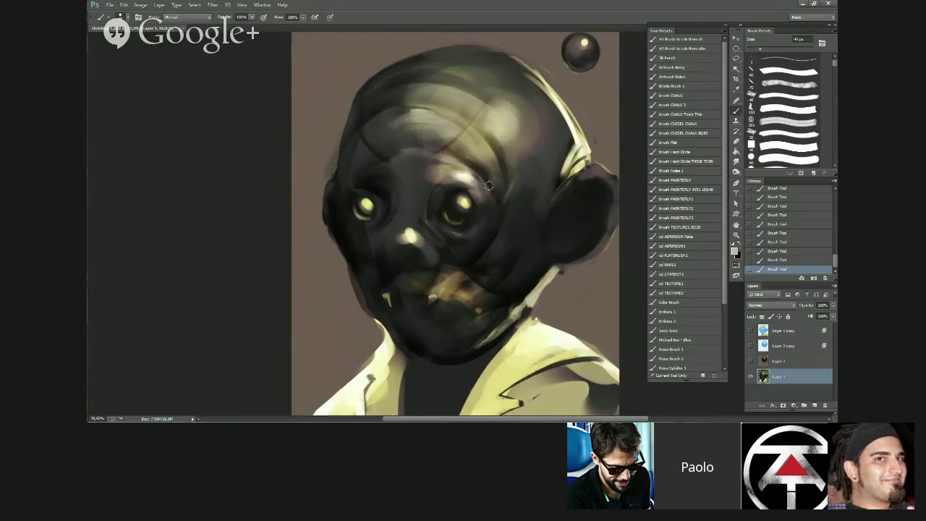
- Paint a thin light stroke along the outer end of the near brow with a smaller brush
key("bracketleft")
key("bracketleft")
key("bracketleft")
key("bracketleft")
key("bracketleft")
key("bracketleft")
left_click_drag(483, 181, 494, 200)
left_click(493, 183, "alt")
left_click(464, 176, "alt")
key("bracketright")
- Add bright highlights to the wrinkle above the near brow and to the temple
left_click_drag(483, 141, 496, 155)
left_click(494, 162, "alt")
mouse_move(488, 154)
left_mouse_down()
mouse_move(493, 163)
mouse_move(506, 141)
left_mouse_up()
left_click(492, 154, "alt")
key("bracketright")
key("bracketright")
key("bracketright")
left_click_drag(511, 138, 516, 133)
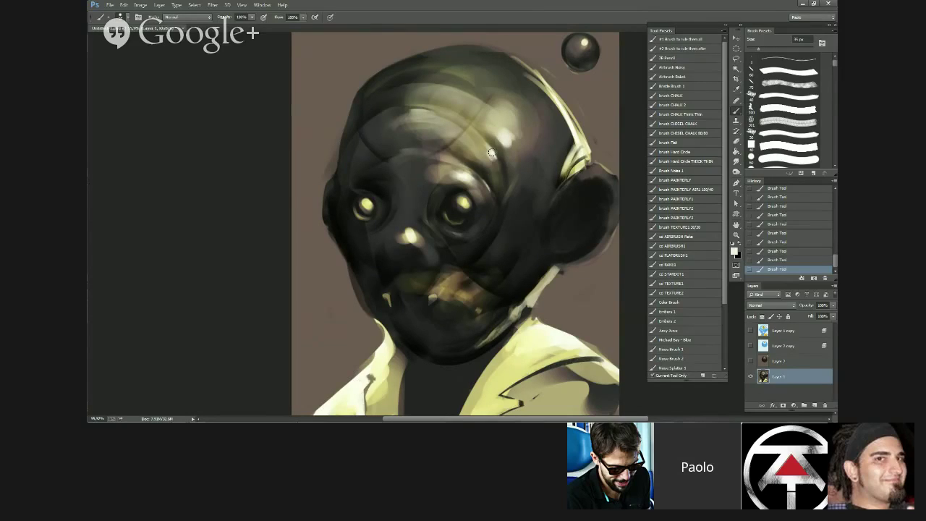
- Extend the near brow inward and model the wrinkles between the eyes with sampled light and dark tones
mouse_move(463, 172)
left_mouse_down()
mouse_move(428, 186)
mouse_move(452, 191)
mouse_move(427, 193)
mouse_move(436, 173)
mouse_move(402, 185)
mouse_move(435, 178)
left_mouse_up()
left_click(444, 181, "alt")
key("bracketright")
left_click(432, 176, "alt")
key("bracketright")
left_click(404, 178, "alt")
left_click(377, 187, "alt")
left_click(419, 169, "alt")
left_click(456, 174, "alt")
left_click(410, 176, "alt")
left_click(407, 178, "alt")
left_click(435, 181, "alt")
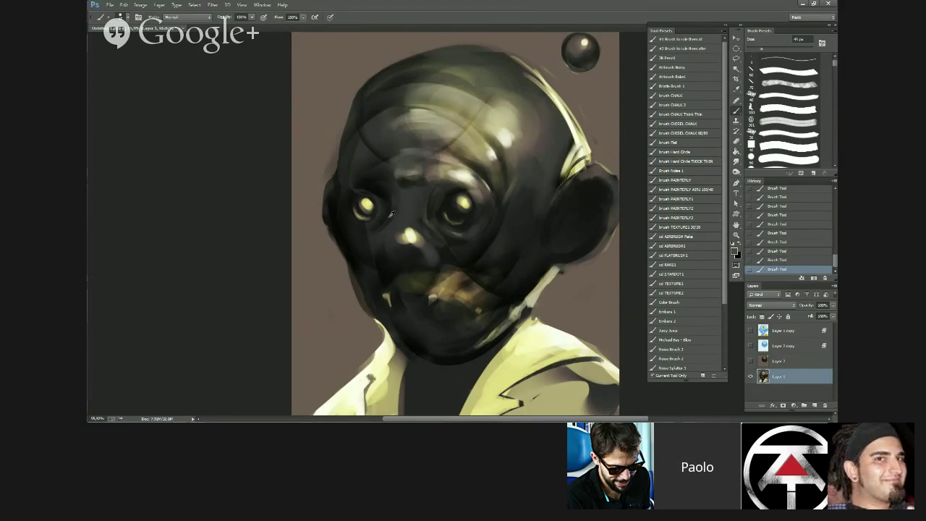
- Reshape the nose with a broader highlight on its tip and dark sampled tones around the nostrils
left_click(410, 232, "alt")
key("bracketright")
key("bracketright")
mouse_move(405, 232)
left_mouse_down()
mouse_move(413, 256)
mouse_move(404, 245)
mouse_move(409, 252)
mouse_move(437, 233)
mouse_move(402, 251)
left_mouse_up()
key("bracketleft")
key("bracketleft")
left_click(402, 247, "alt")
left_click(435, 235, "alt")
key("bracketleft")
key("bracketleft")
key("bracketleft")
left_click(403, 251, "alt")
left_click(409, 234, "alt")
key("bracketleft")
- Paint a white rim light down the far cheek and jaw, trim its edge and extend it towards the mouth corner
left_click(507, 137)
mouse_move(335, 177)
left_mouse_down()
mouse_move(345, 193)
mouse_move(331, 236)
mouse_move(367, 266)
mouse_move(354, 274)
mouse_move(387, 320)
left_mouse_up()
left_click(338, 269, "alt")
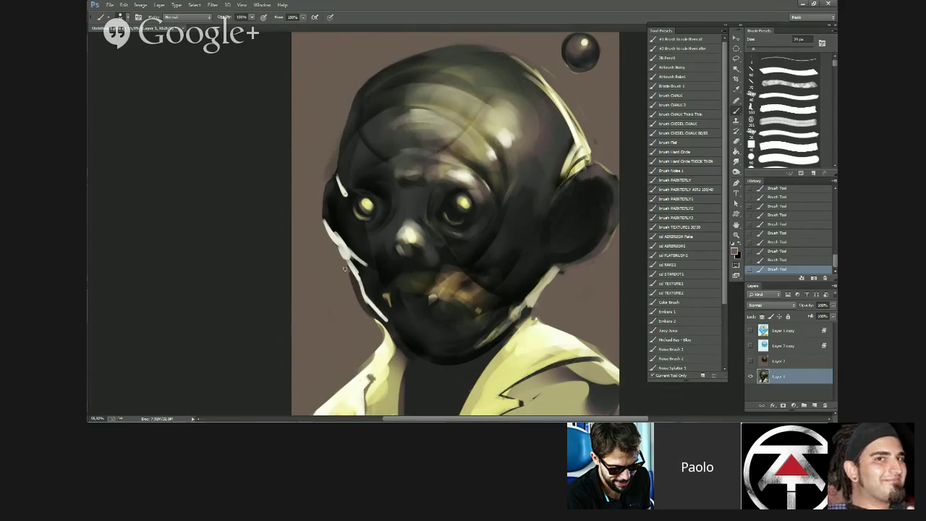
mouse_move(344, 268)
left_mouse_down()
mouse_move(361, 303)
mouse_move(349, 278)
mouse_move(385, 320)
left_mouse_up()
left_click(350, 249, "alt")
mouse_move(348, 251)
left_mouse_down()
mouse_move(384, 298)
mouse_move(399, 300)
mouse_move(386, 304)
mouse_move(390, 282)
left_mouse_up()
left_click(399, 300, "alt")
left_click(379, 286, "alt")
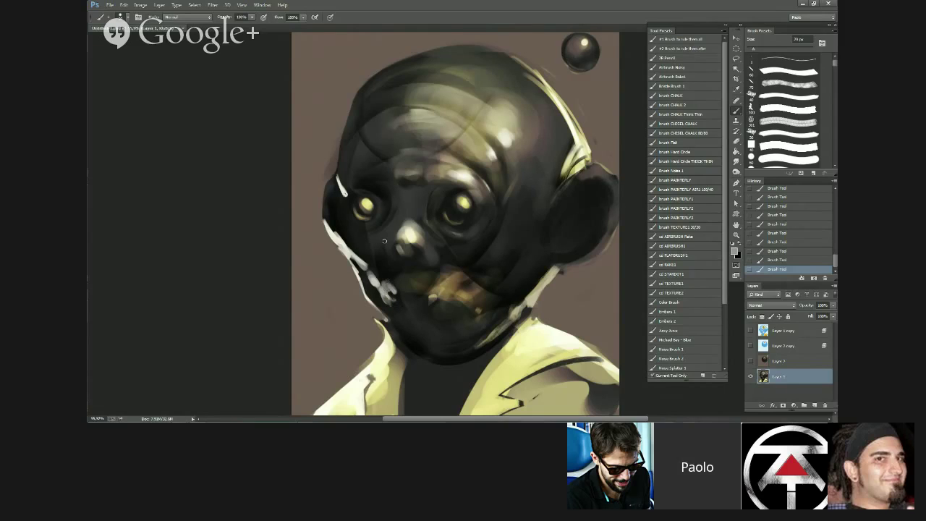
- Flip the canvas horizontally and paint the cheek below the far eye with sampled dark tones
scroll(384, 241, "down", 5)
key("ctrl+shift+h")
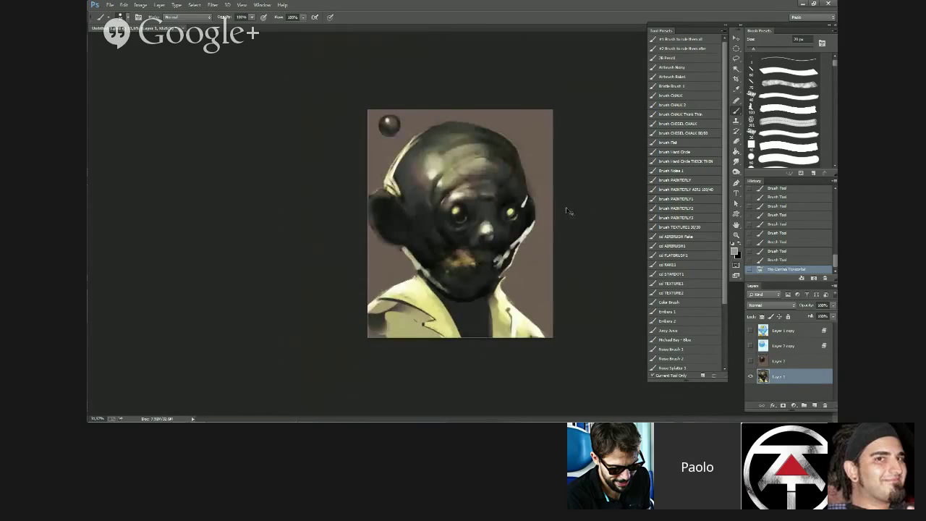
scroll(567, 210, "up", 2)
key("bracketright")
left_click_drag(515, 230, 529, 233)
mouse_move(527, 233)
left_mouse_down()
mouse_move(508, 229)
mouse_move(530, 233)
left_mouse_up()
left_click(507, 227, "alt")
key("bracketright")
key("bracketright")
key("bracketright")
key("bracketright")
left_click_drag(529, 232, 515, 234)
left_click_drag(512, 235, 529, 228)
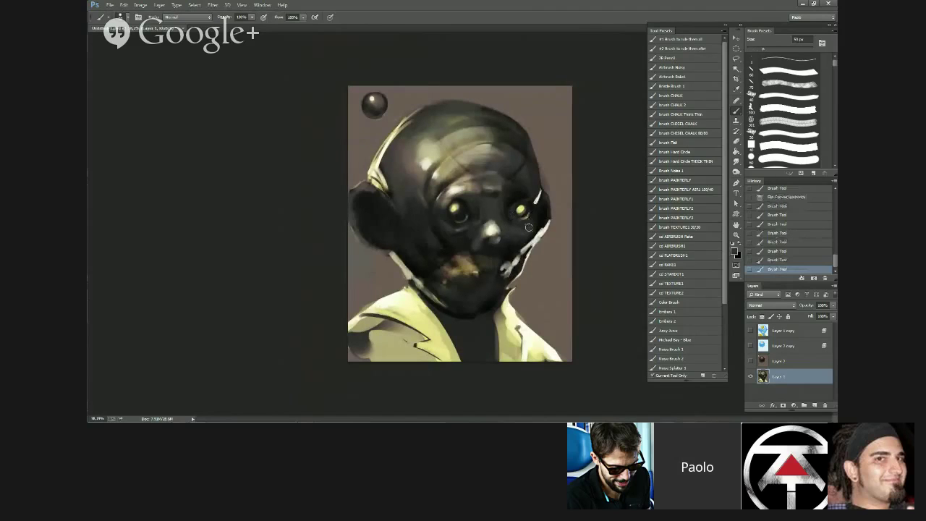
- Refine the lower lid and outer corner of the far eye with a smaller brush and sampled tones
left_click(530, 216)
key("bracketleft")
left_click(526, 222)
left_click(541, 226, "alt")
left_click(526, 220, "alt")
key("bracketleft")
key("bracketleft")
left_click(527, 217, "alt")
left_click(528, 217, "alt")
left_click(529, 214, "alt")
left_click(529, 217, "alt")
left_click(517, 225, "alt")
- Flip the canvas horizontally and check the whole head at a reduced size
scroll(510, 266, "down", 5)
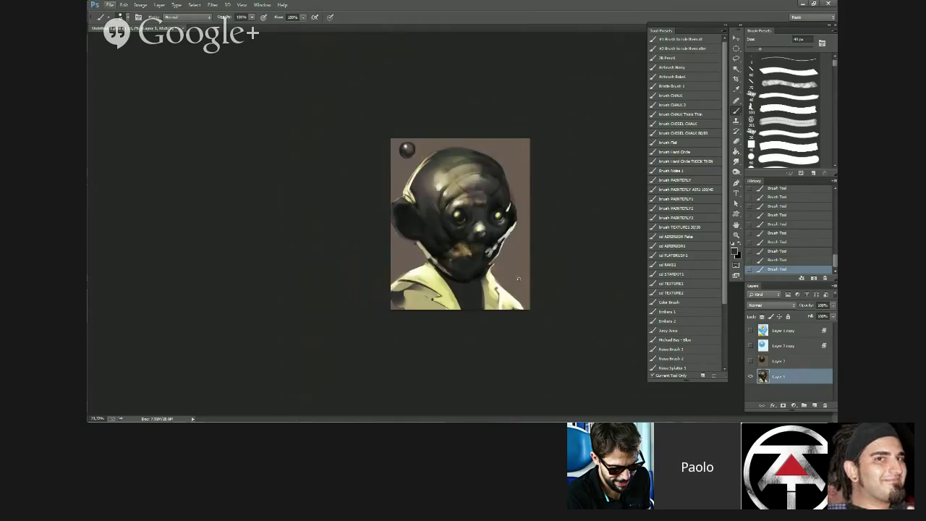
key("ctrl+shift+h")
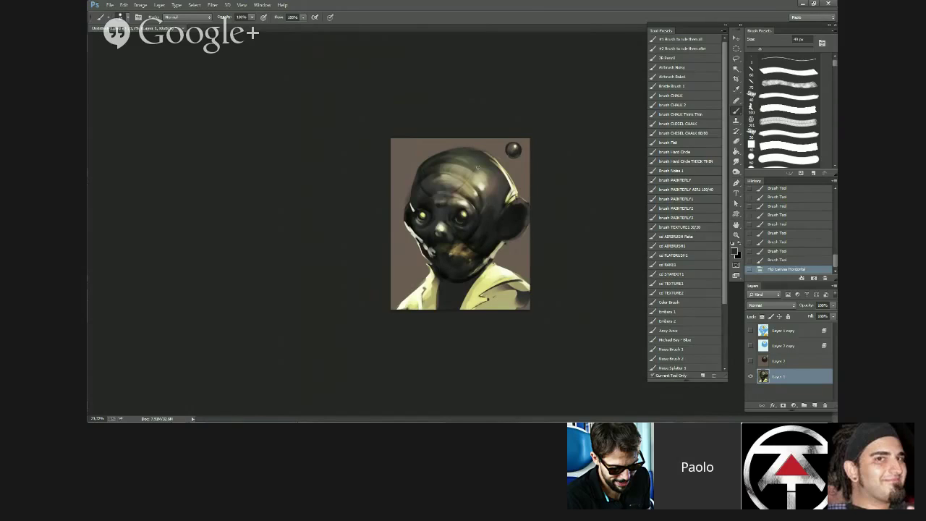
scroll(459, 223, "up", 3)
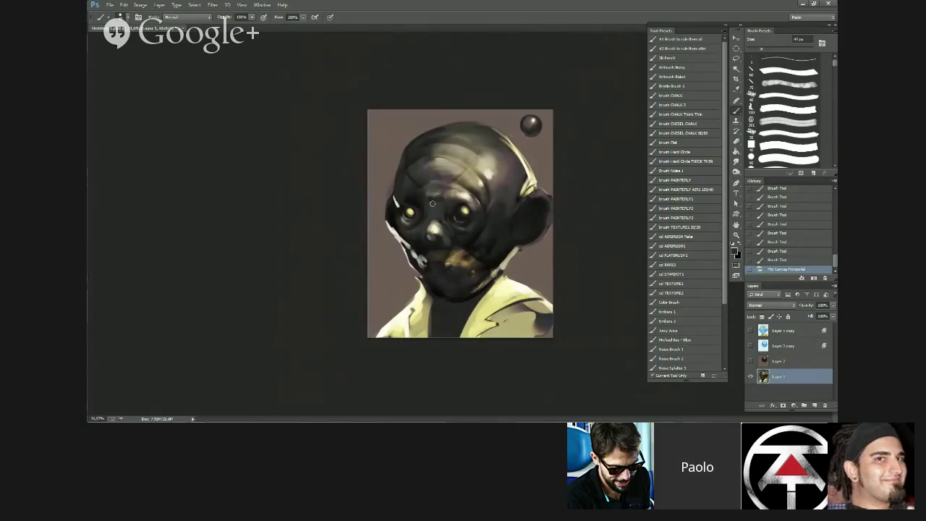
- Paint the area between the brows with short dark strokes, using a larger brush and a tone sampled from the brow
left_click_drag(434, 197, 432, 203)
key("bracketright")
key("bracketright")
left_click_drag(433, 198, 432, 203)
left_click_drag(434, 198, 423, 199)
left_click_drag(431, 196, 426, 197)
left_click_drag(432, 195, 426, 195)
left_click(433, 189, "alt")
left_click_drag(433, 193, 437, 197)
- Refine the inner brow with a smaller brush and sampled tones, and trim the far temple's edge with the background colour
key("bracketleft")
key("bracketleft")
key("bracketleft")
left_click(442, 193, "alt")
left_click(439, 190, "alt")
left_click(421, 195, "alt")
left_click(436, 230, "alt")
left_click(390, 171, "alt")
left_click_drag(390, 187, 389, 197)
scroll(378, 232, "down", 1)
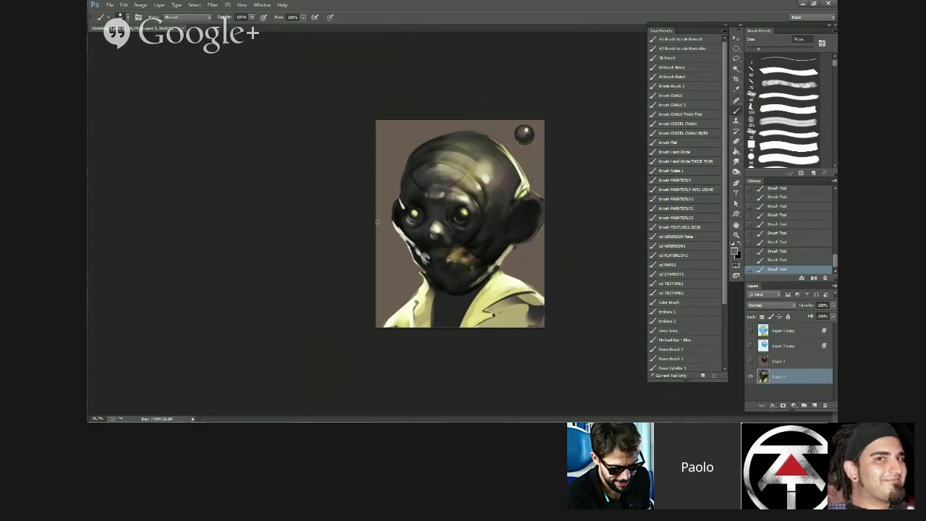
- Paint over the glowing near eye with sampled dark tones and a larger brush to form a dark socket
scroll(456, 207, "up", 1)
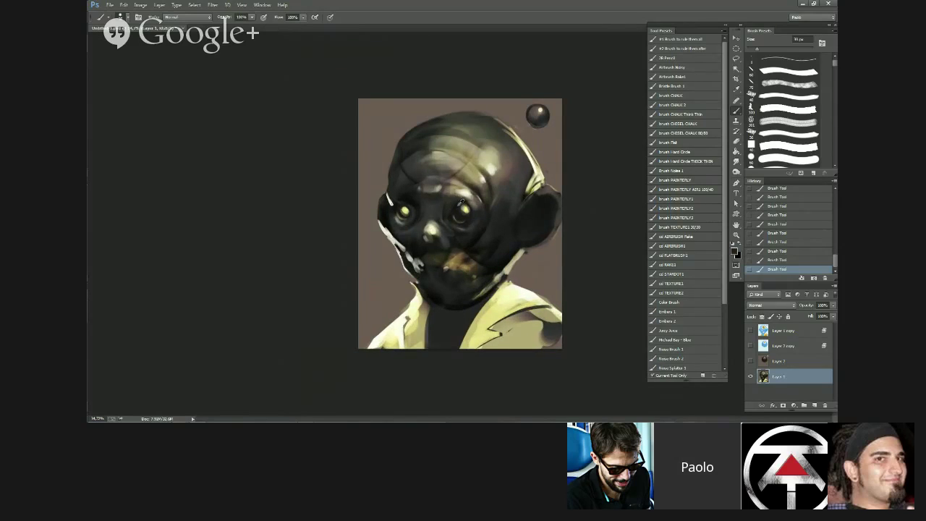
key("bracketright")
key("bracketright")
key("bracketright")
left_click(386, 211, "alt")
key("bracketright")
mouse_move(457, 206)
left_mouse_down()
mouse_move(471, 190)
mouse_move(459, 220)
mouse_move(471, 195)
mouse_move(463, 226)
left_mouse_up()
key("bracketright")
left_click(461, 209, "alt")
left_click(456, 211, "alt")
- Paint light strands across the upper and outer part of the near eye socket with a smaller brush and sampled tones
key("bracketleft")
key("bracketleft")
key("bracketleft")
left_click(470, 191, "alt")
left_click(459, 204, "alt")
key("bracketleft")
key("bracketleft")
left_click(469, 199, "alt")
left_click(471, 210, "alt")
left_click(472, 217, "alt")
left_click(470, 215, "alt")
left_click(469, 222, "alt")
- Model the dark hollow and lower lid of the near eye socket with tones sampled around it
left_click(460, 228, "alt")
left_click(455, 218, "alt")
left_click(456, 216, "alt")
left_click(463, 223, "alt")
left_click(467, 214, "alt")
left_click(471, 195, "alt")
left_click(469, 206, "alt")
left_click(473, 192, "alt")
left_click(475, 214, "alt")
left_click(463, 232, "alt")
- Refine the outer rim and upper lid of the near eye socket with sampled tones and a finer brush
left_click(473, 225, "alt")
left_click(474, 224, "alt")
left_click(474, 222, "alt")
left_click(478, 208, "alt")
left_click_drag(483, 213, 479, 204)
key("bracketleft")
left_click(474, 195, "alt")
left_click(477, 190, "alt")
left_click_drag(474, 191, 466, 195)
- Paint the inner brow and the area below the far eye with sampled tones, varying the brush size
key("bracketright")
key("bracketright")
left_click(452, 190, "alt")
left_click(449, 193, "alt")
key("bracketright")
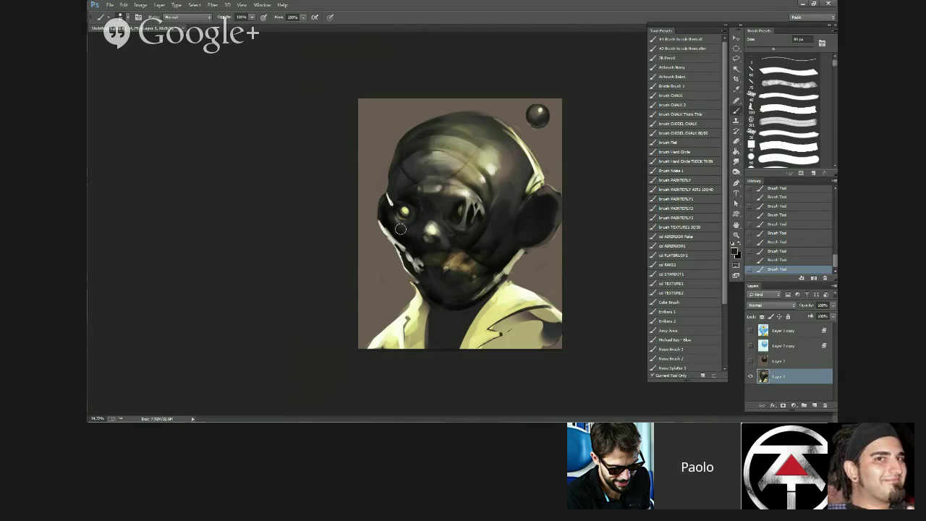
key("bracketleft")
key("bracketleft")
left_click(405, 224, "alt")
key("bracketleft")
key("bracketleft")
- Paint the inner corner of the near eye socket beside the nose bridge with sampled and swapped colours
left_click(450, 214, "alt")
left_click_drag(453, 221, 447, 210)
key("x")
key("x")
key("bracketright")
key("x")
key("x")
key("bracketleft")
- Reshape the nose tip and its near side with sampled dark and light tones
left_click(428, 231, "alt")
left_click(430, 245, "alt")
left_click_drag(430, 236, 436, 246)
left_click(436, 227, "alt")
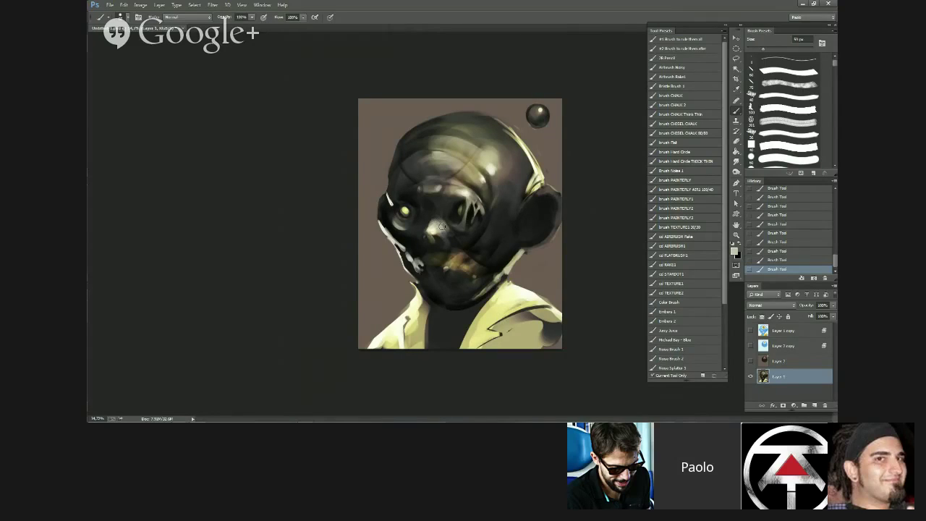
left_click(454, 235, "alt")
left_click_drag(443, 229, 454, 233)
left_click(446, 230, "alt")
- Switch to the hard round brush preset, touch up the far cheek's edge with the background colour, and flip the canvas horizontally
key("bracketright")
key("bracketright")
key("period")
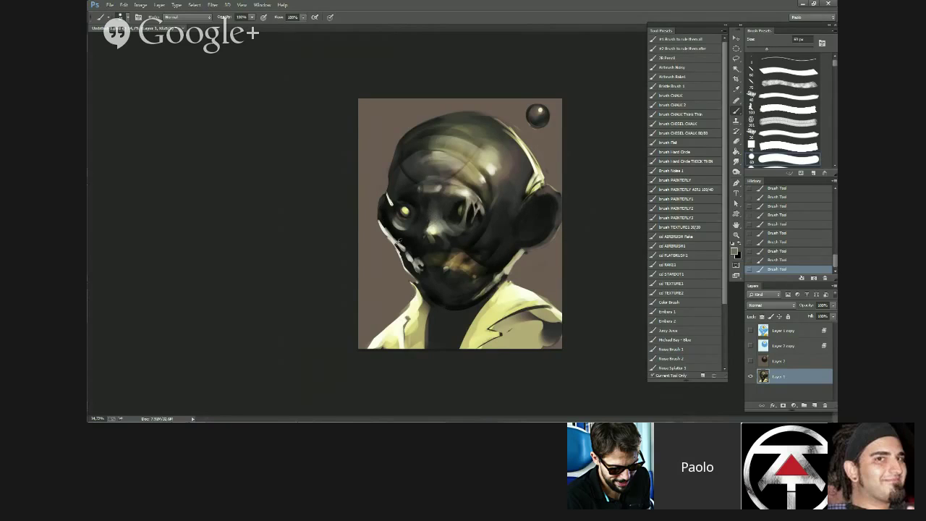
left_click(390, 231, "alt")
scroll(460, 210, "down", 5)
key("ctrl+shift+h")
scroll(477, 219, "up", 3)
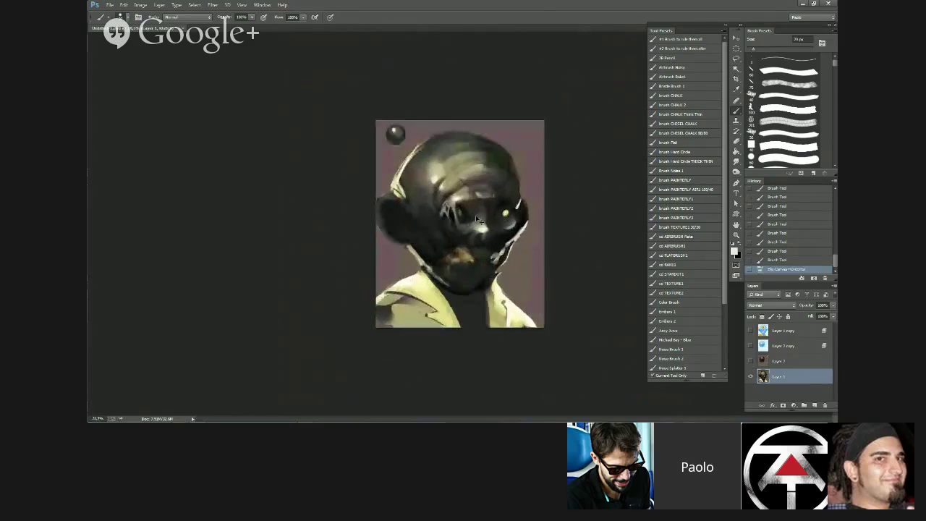
- Paint strands over the near eye socket with a sampled light tone and dab dark gaps between them
left_click(452, 205, "alt")
key("bracketright")
left_click_drag(454, 211, 457, 222)
left_click_drag(452, 212, 456, 225)
left_click(461, 217, "alt")
left_click(450, 217)
left_click(450, 216)
left_click(450, 217)
left_click(450, 217)
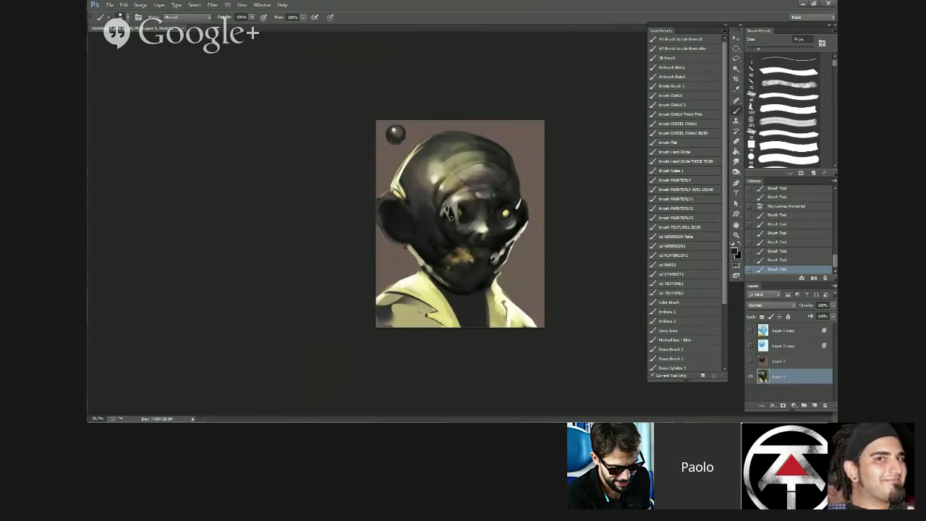
- Refine the strands and hollow of the near eye socket with a smaller brush and sampled tones
left_click(449, 217)
key("bracketleft")
left_click_drag(450, 211, 455, 215)
left_click(453, 203, "alt")
left_click(457, 204, "alt")
left_click(459, 218, "alt")
left_click(459, 226, "alt")
left_click(466, 216, "alt")
- Flip the canvas horizontally and clean up the far skull and jaw outline with sampled background colour and a larger brush
scroll(465, 275, "down", 5)
key("ctrl+shift+h")
scroll(421, 185, "up", 4)
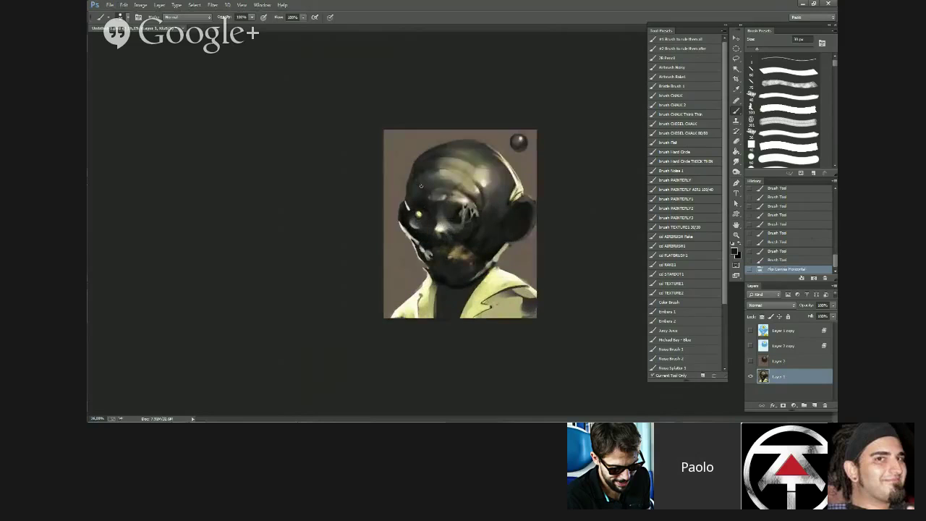
left_click(401, 188, "alt")
left_click_drag(413, 154, 407, 171)
key("bracketright")
key("bracketright")
left_click_drag(405, 191, 426, 152)
left_click_drag(422, 153, 442, 139)
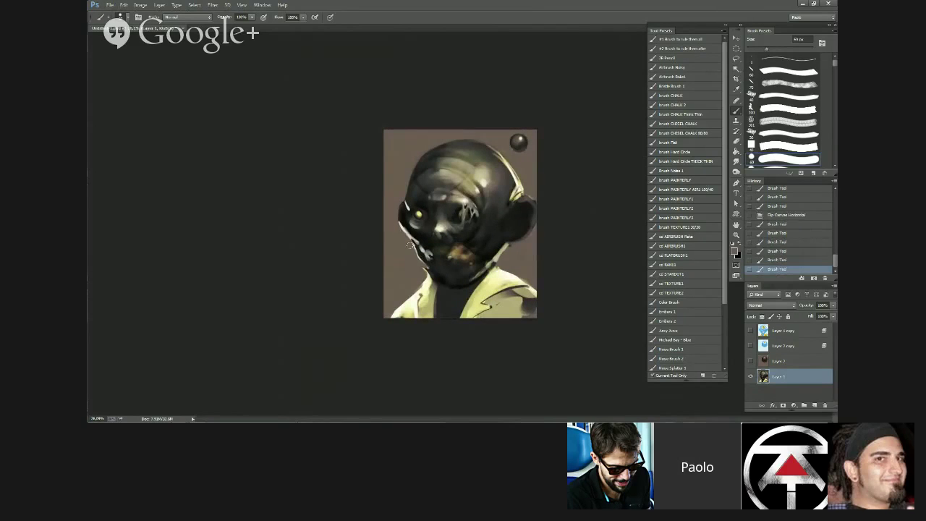
left_click_drag(409, 244, 413, 257)
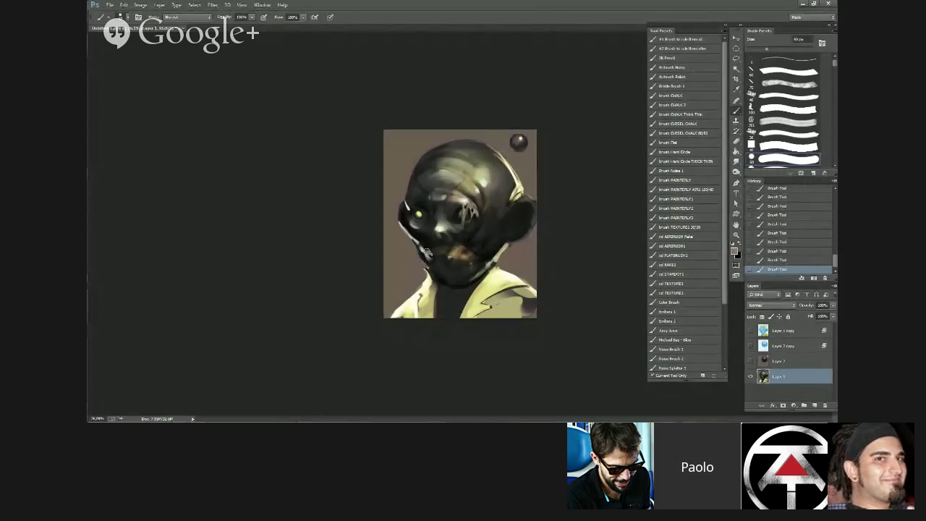
- Strengthen the rim light on the far jaw with a sampled pale tone and darken its inner edge
left_click(423, 249, "alt")
key("bracketleft")
key("bracketleft")
left_click_drag(419, 245, 429, 259)
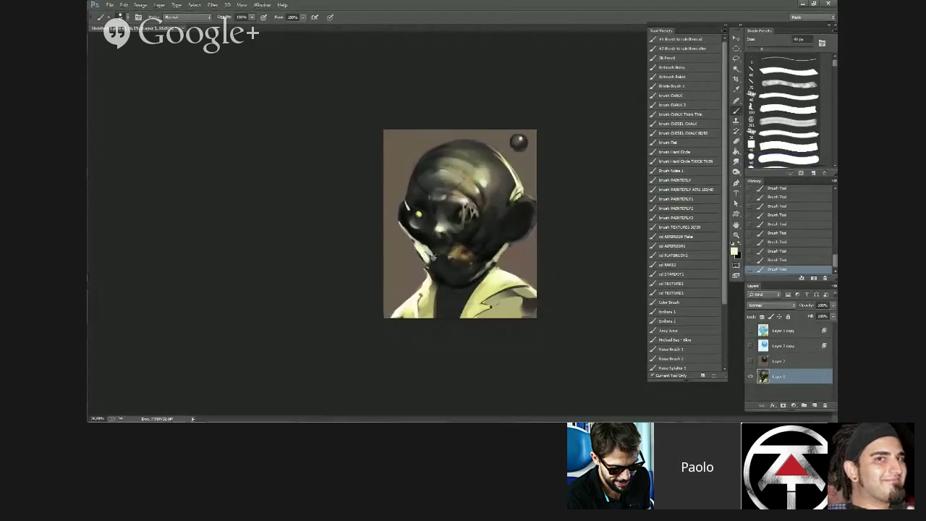
left_click(428, 253, "alt")
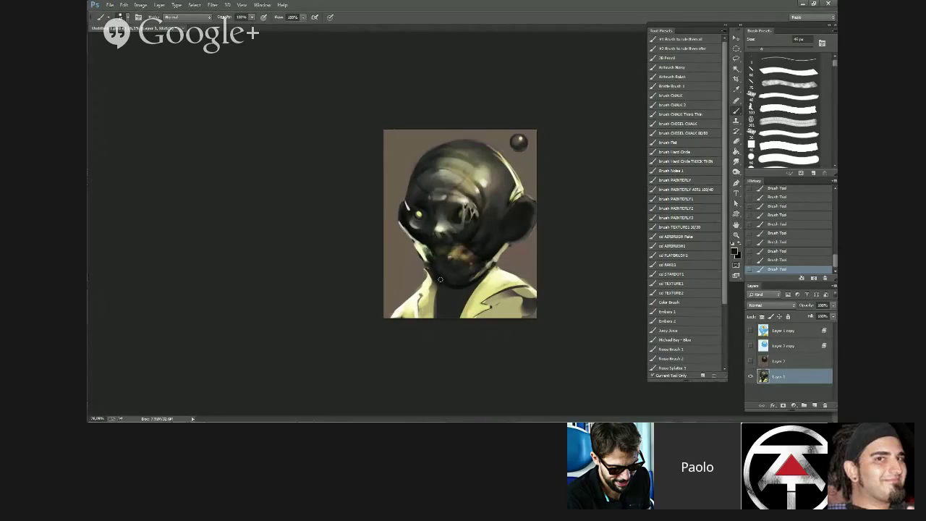
- Darken the far side of the forehead with a much larger brush and check the head mirrored at a reduced size
key("bracketright")
key("bracketright")
key("bracketright")
key("bracketright")
key("bracketright")
key("bracketright")
left_click_drag(424, 183, 435, 155)
key("ctrl+minus")
key("ctrl+shift+h")
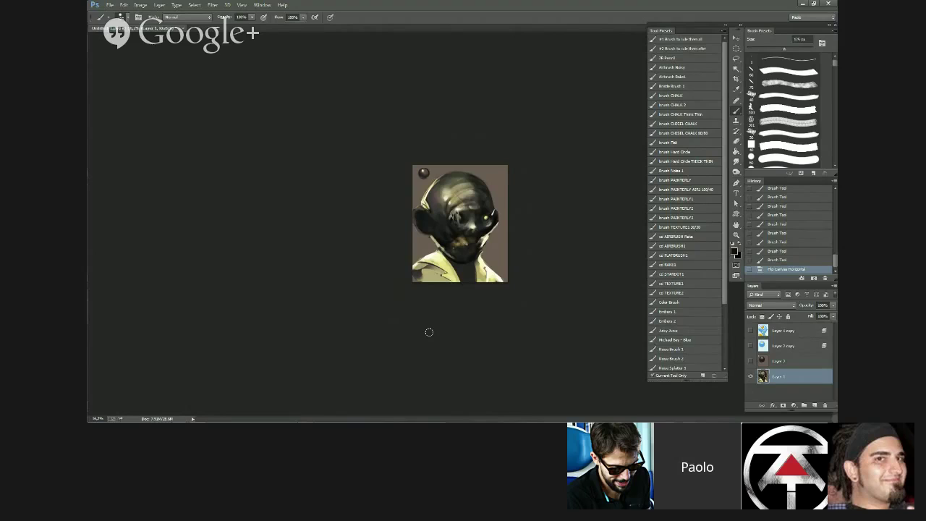
scroll(429, 332, "down", 1)
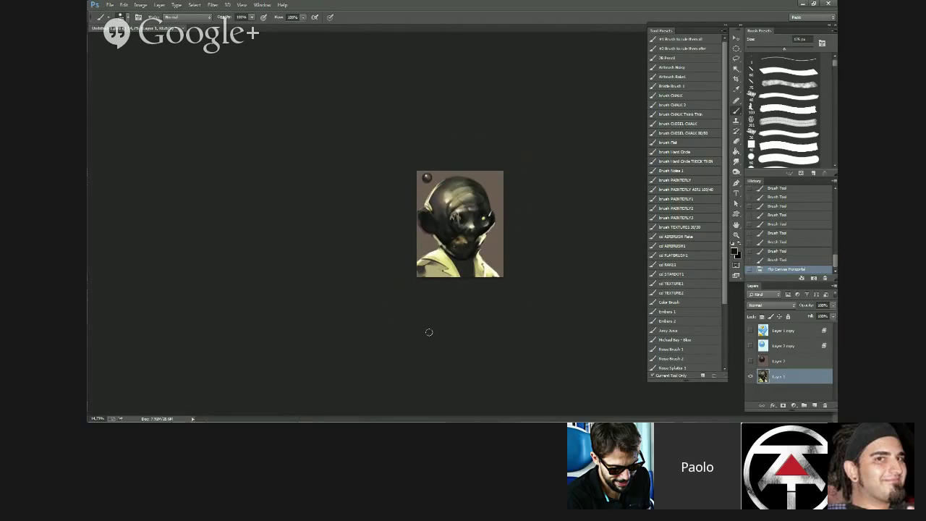
key("ctrl+shift+h")
scroll(429, 332, "up", 2)
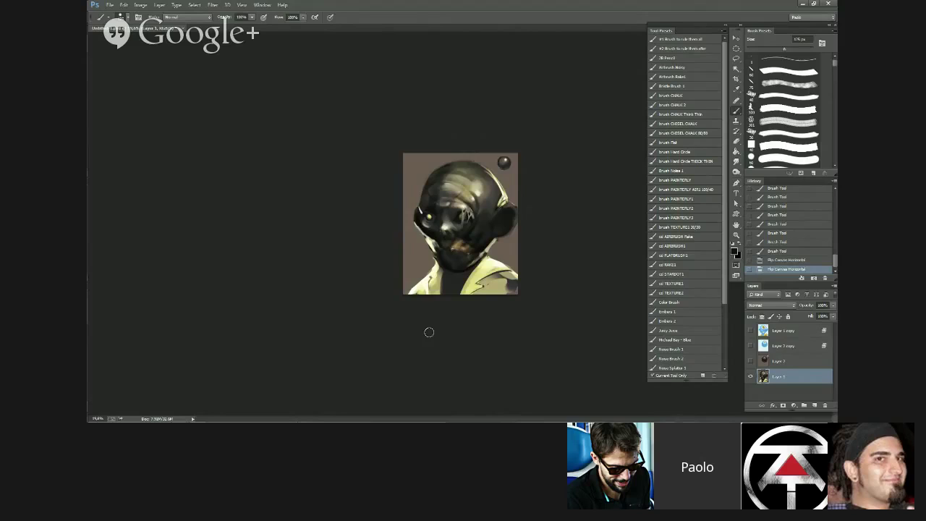
- Paint the far cheek and jaw with broad strokes of a sampled tone
scroll(429, 332, "up", 2)
left_click(424, 226, "alt")
left_click_drag(423, 228, 409, 241)
mouse_move(416, 235)
left_mouse_down()
mouse_move(402, 241)
mouse_move(427, 265)
mouse_move(416, 261)
mouse_move(424, 275)
mouse_move(431, 269)
left_mouse_up()
- Paint small pale tooth-like marks along the far side of the mouth with a fine brush and sampled tones
key("bracketleft")
key("bracketleft")
key("bracketleft")
key("bracketleft")
key("bracketleft")
key("bracketleft")
key("bracketleft")
key("bracketleft")
left_click(412, 256, "alt")
left_click(436, 261, "alt")
key("bracketright")
key("bracketright")
left_click(429, 267, "alt")
left_click(436, 267, "alt")
left_click(427, 266, "alt")
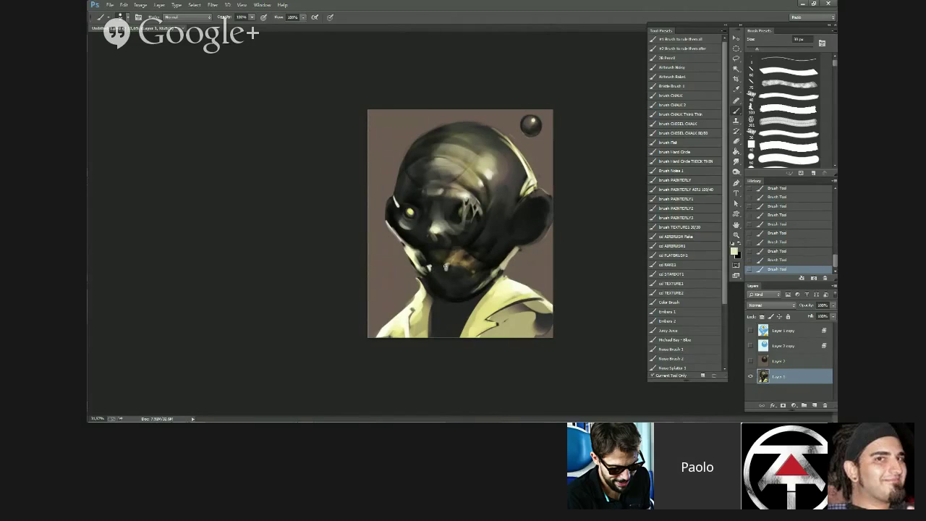
left_click(442, 265, "alt")
- Touch up the outer edge of the far cheek and flip the canvas horizontally
left_click_drag(387, 232, 395, 224)
scroll(408, 292, "down", 4)
key("ctrl+shift+h")
scroll(496, 250, "up", 3)
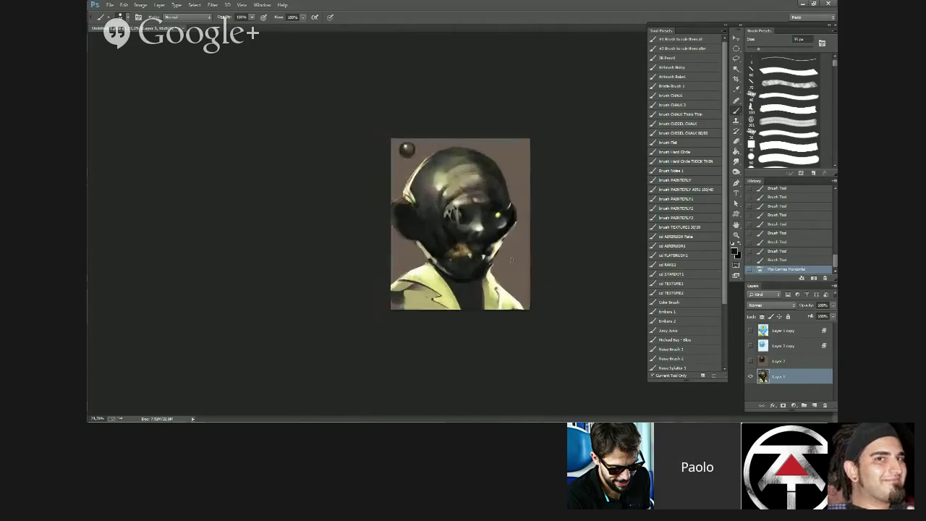
- Rework the mouth and the far side of the jaw with a smaller brush and sampled tones, adding a pale tooth mark
left_click_drag(495, 240, 481, 256)
left_click(468, 254, "alt")
key("bracketleft")
key("bracketleft")
left_click_drag(480, 252, 483, 256)
left_click_drag(481, 251, 480, 251)
mouse_move(479, 251)
left_mouse_down()
mouse_move(473, 268)
mouse_move(468, 260)
left_mouse_up()
left_click(480, 251, "alt")
left_click(472, 261, "alt")
left_click(494, 256, "alt")
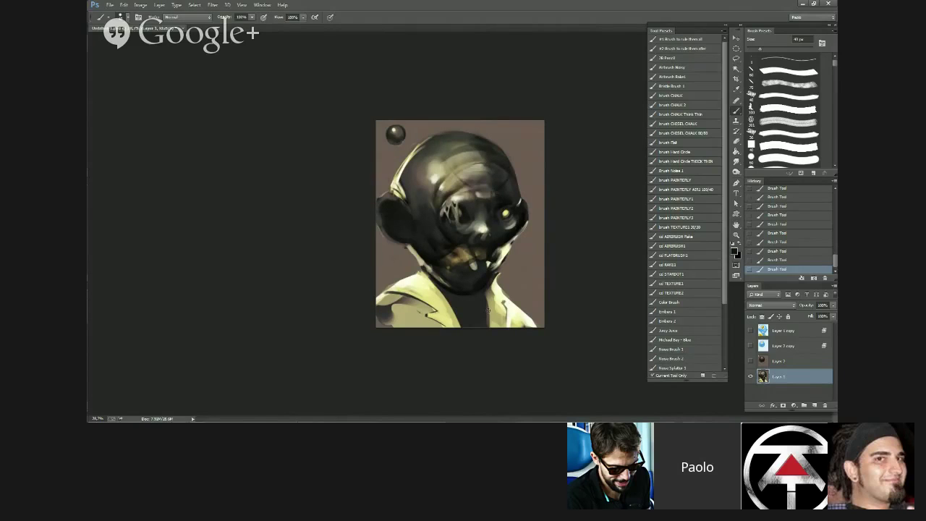
- Paint pale torn-skin strands along the far side of the jaw with a fine brush and sampled tones
left_click(498, 253, "alt")
left_click(509, 247, "alt")
key("[")
left_click_drag(500, 265, 495, 274)
left_click(491, 277, "alt")
left_click(507, 266, "alt")
left_click(495, 268, "alt")
left_click(485, 270, "alt")
left_click(490, 266, "alt")
key("bracketright")
- Extend the strands down the far jaw toward the chin with a slightly larger brush and tones sampled nearby
mouse_move(491, 263)
left_mouse_down()
mouse_move(479, 288)
mouse_move(485, 277)
left_mouse_up()
left_click(485, 279, "alt")
left_click(481, 279, "alt")
left_click(485, 275, "alt")
left_click(476, 279, "alt")
left_click(455, 255, "alt")
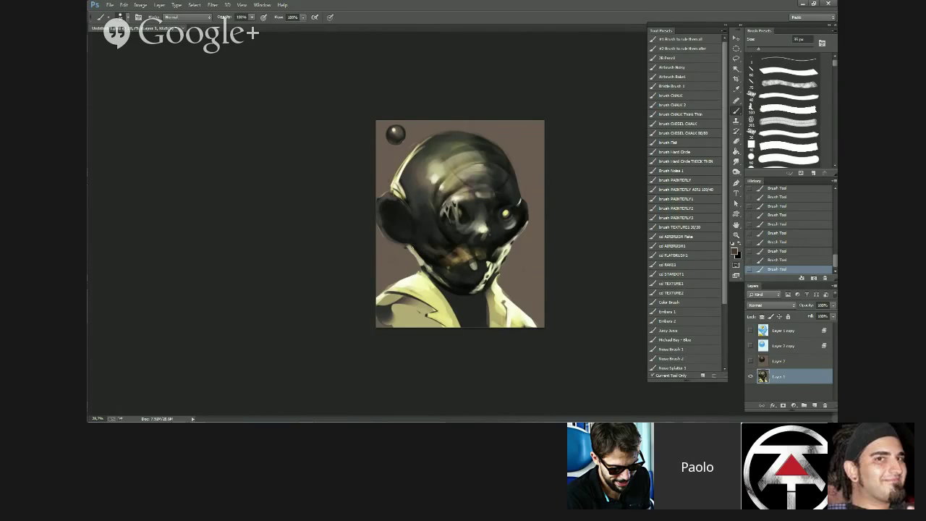
- Paint over the near cheek, mouth corner and single tooth mark with sampled dark tones and a larger brush
left_click(436, 244, "alt")
mouse_move(436, 246)
left_mouse_down()
mouse_move(426, 251)
mouse_move(447, 251)
mouse_move(456, 266)
left_mouse_up()
key("bracketright")
key("bracketright")
left_click(442, 248, "alt")
left_click(456, 255, "alt")
key("bracketright")
left_click(476, 267, "alt")
key("bracketleft")
left_click(502, 262, "alt")
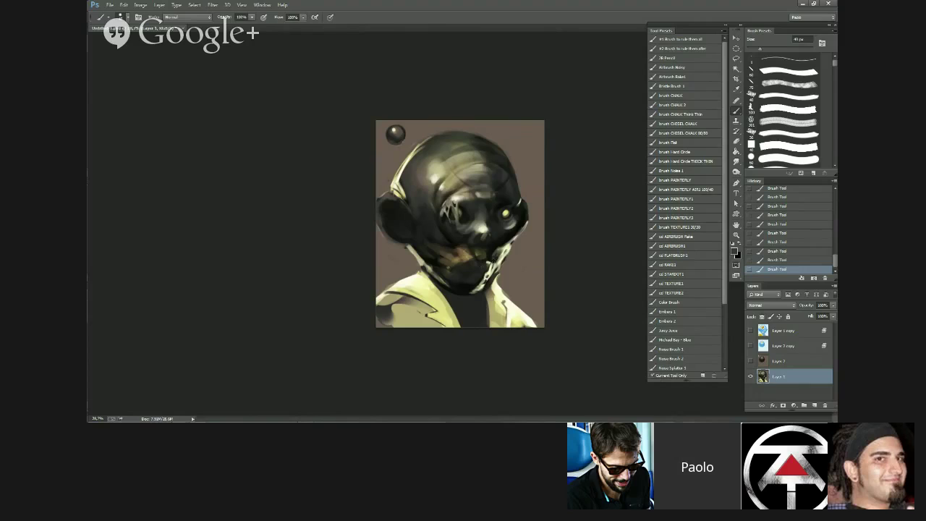
- Touch up the gap between the mouth and far jaw with a sampled tone and check the head at a reduced size
left_click(484, 265, "alt")
mouse_move(489, 263)
left_mouse_down()
mouse_move(450, 281)
mouse_move(494, 248)
mouse_move(484, 272)
left_mouse_up()
left_click(493, 251, "alt")
key("bracketright")
key("bracketright")
key("ctrl+minus")
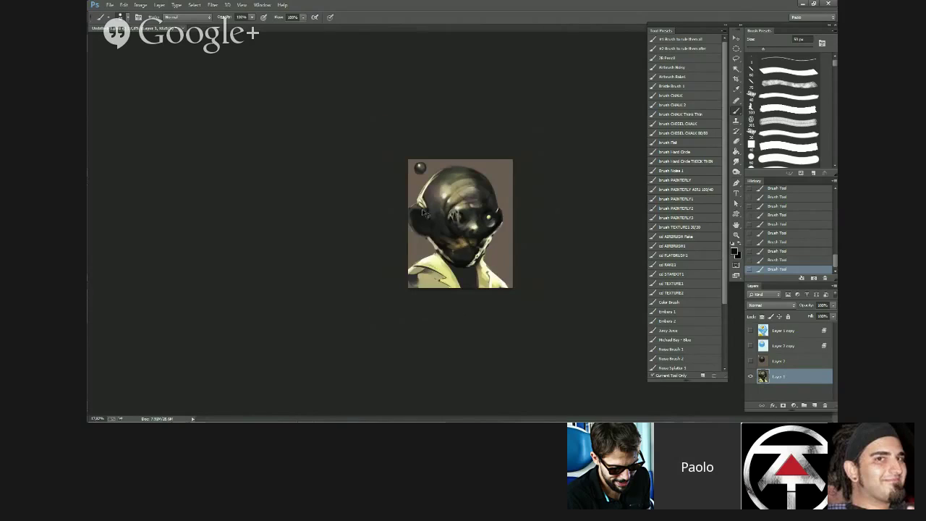
- Flip the canvas horizontally and retouch the skin between the mouth and the far jaw strands with sampled tones
key("ctrl+shift+h")
scroll(424, 213, "up", 5)
left_click(438, 258, "alt")
mouse_move(437, 256)
left_mouse_down()
mouse_move(446, 256)
mouse_move(436, 261)
left_mouse_up()
key("bracketright")
left_click(432, 251, "alt")
key("bracketright")
key("bracketright")
key("bracketright")
left_click(430, 262, "alt")
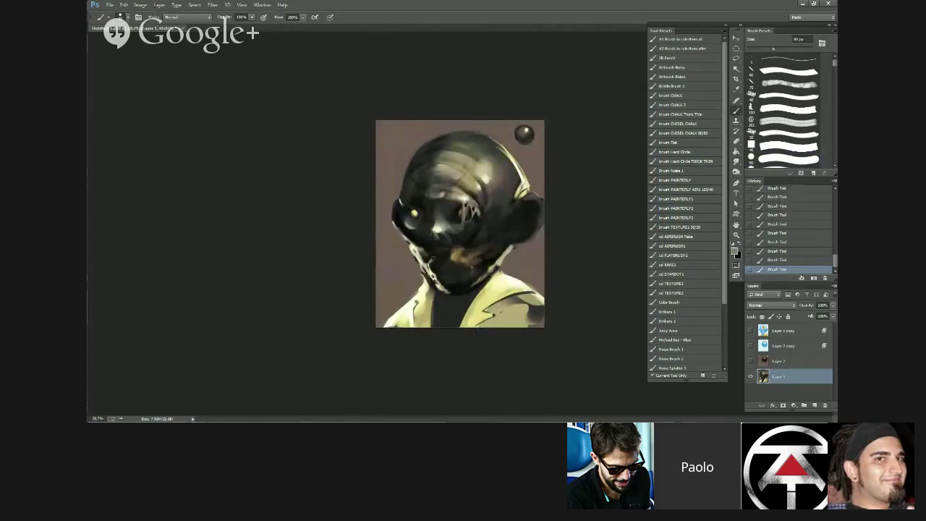
- Paint a row of pale upper teeth across the mouth with a smaller brush and sampled light tones
left_click(432, 248, "alt")
key("bracketleft")
key("bracketleft")
key("bracketleft")
key("bracketleft")
left_click(431, 255, "alt")
left_click(431, 256, "alt")
mouse_move(438, 257)
left_mouse_down()
mouse_move(462, 260)
mouse_move(442, 263)
mouse_move(452, 261)
left_mouse_up()
left_click(461, 260, "alt")
left_click(449, 255, "alt")
left_click(444, 246, "alt")
key("bracketright")
key("bracketright")
left_click(444, 252, "alt")
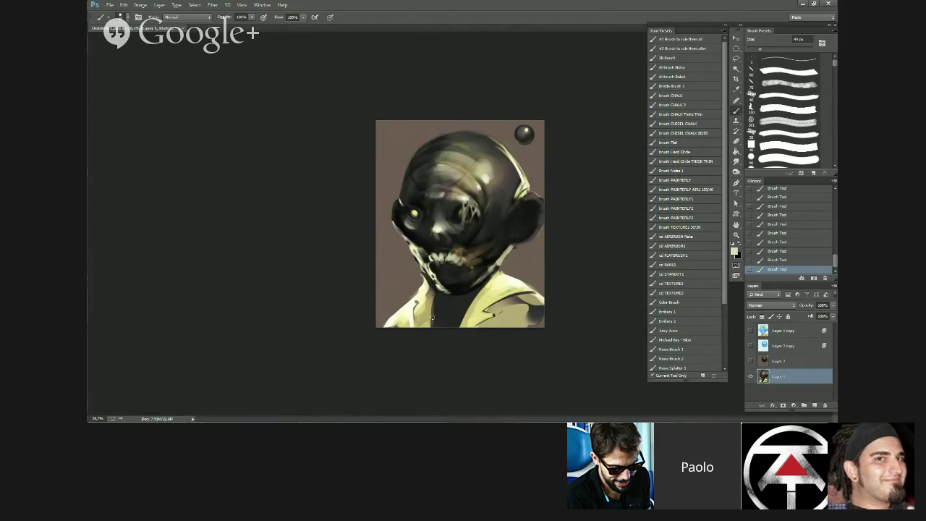
- Add fine pale strands along the far lower jaw toward the chin with a much smaller brush
scroll(425, 211, "up", 1)
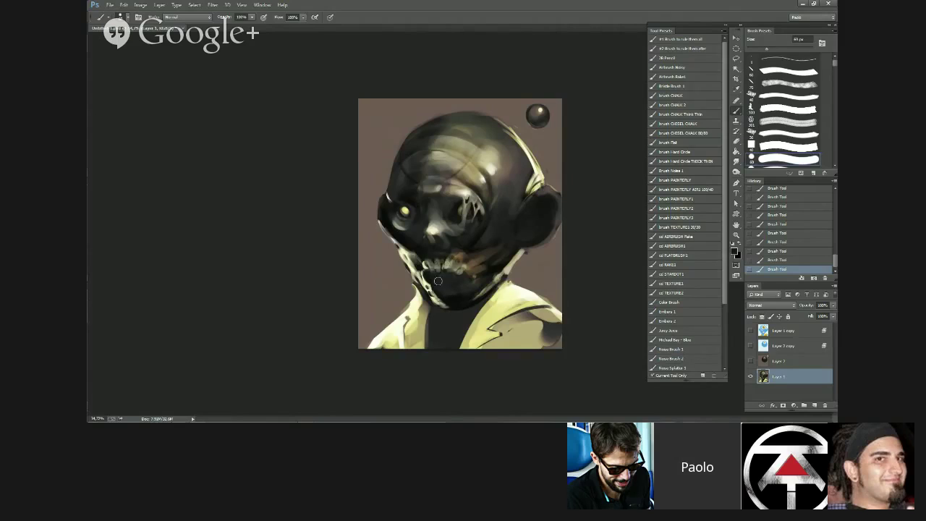
left_click(423, 267, "alt")
left_click(428, 280, "alt")
key("bracketleft")
key("bracketleft")
key("bracketleft")
key("bracketleft")
key("bracketleft")
key("bracketleft")
key("bracketleft")
mouse_move(431, 285)
left_mouse_down()
mouse_move(426, 278)
mouse_move(452, 303)
mouse_move(446, 296)
left_mouse_up()
key("bracketright")
left_click(448, 301, "alt")
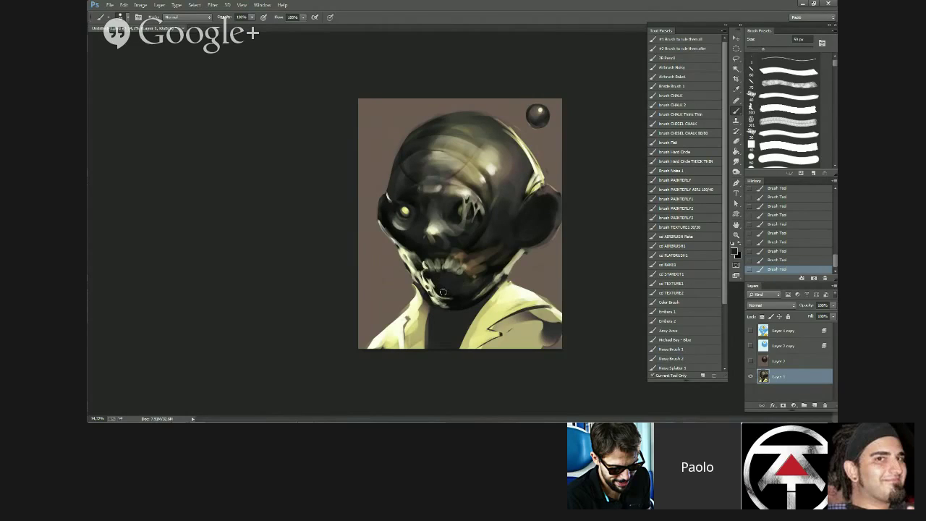
- Model the chin below the teeth with a larger brush and a tone sampled from the face
key("bracketright")
key("bracketright")
left_click(457, 208, "alt")
key("bracketright")
key("bracketright")
mouse_move(458, 278)
left_mouse_down()
mouse_move(454, 308)
mouse_move(452, 299)
mouse_move(468, 300)
mouse_move(452, 312)
mouse_move(433, 308)
mouse_move(455, 304)
left_mouse_up()
left_click(453, 299, "alt")
- Deepen the far eye socket around the glowing eye with a smaller brush and sampled tones
key("bracketleft")
key("bracketleft")
key("bracketleft")
key("bracketleft")
key("bracketleft")
left_click(395, 215, "alt")
left_click(389, 209, "alt")
left_click_drag(391, 211, 402, 227)
left_click(391, 199, "alt")
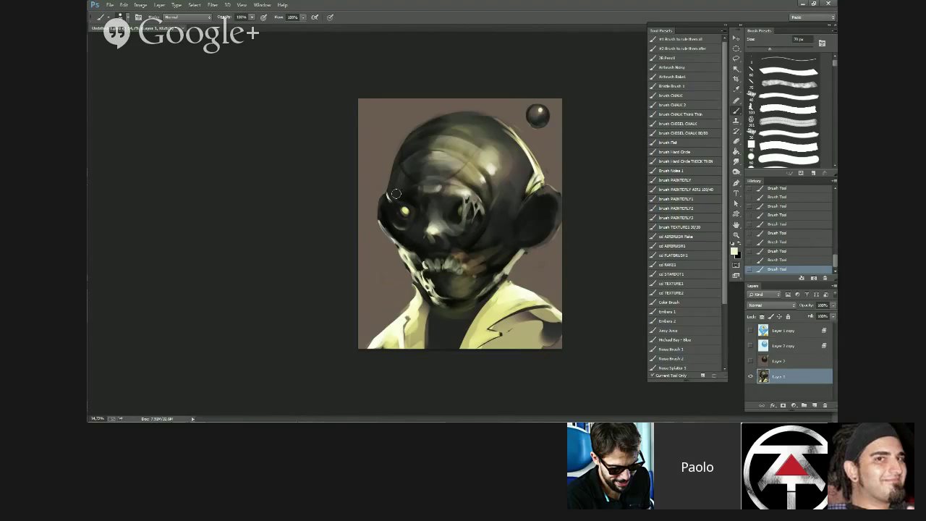
- Define the far eye's rim and the outer edge of the far cheekbone with a fine brush and sampled tones
key("bracketleft")
key("bracketleft")
key("bracketleft")
left_click(411, 195, "alt")
key("bracketleft")
key("bracketleft")
key("bracketleft")
mouse_move(396, 206)
left_mouse_down()
mouse_move(407, 238)
mouse_move(381, 211)
mouse_move(380, 197)
mouse_move(375, 211)
mouse_move(386, 217)
mouse_move(372, 215)
mouse_move(391, 231)
left_mouse_up()
left_click(403, 198, "alt")
left_click(394, 206, "alt")
key("bracketright")
left_click(385, 230, "alt")
left_click(398, 236, "alt")
key("bracketleft")
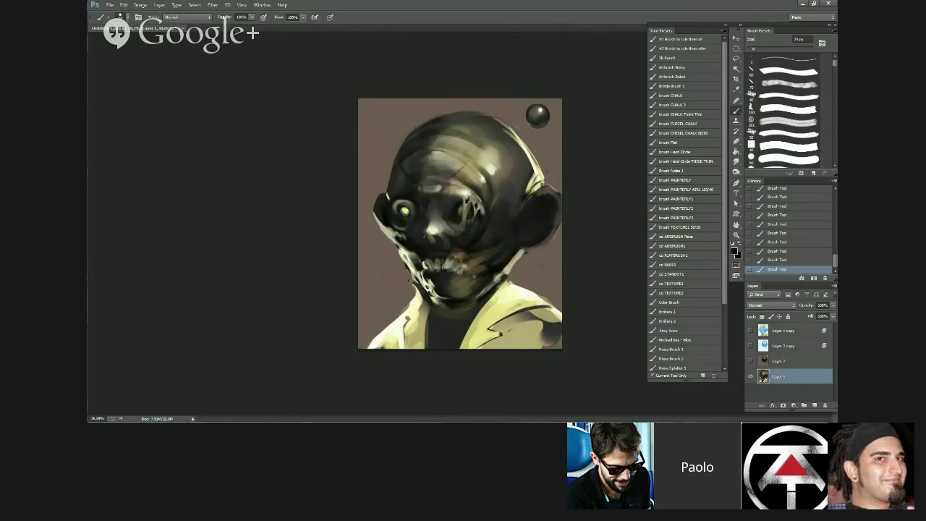
- Flip the canvas horizontally and refine the outer edge of the far cheekbone with short strokes of a sampled tone
scroll(410, 280, "down", 4)
key("ctrl+shift+h")
scroll(528, 223, "up", 3)
left_click(526, 223, "alt")
key("bracketright")
mouse_move(522, 229)
left_mouse_down()
mouse_move(502, 235)
mouse_move(510, 234)
left_mouse_up()
mouse_move(519, 228)
left_mouse_down()
mouse_move(494, 240)
mouse_move(515, 231)
left_mouse_up()
left_click_drag(522, 223, 528, 228)
left_click(528, 228, "alt")
- Paint a thin pale yellow rim light down the far side of the skull and past the far eye
left_click_drag(522, 182, 526, 200)
mouse_move(520, 180)
left_mouse_down()
mouse_move(524, 201)
mouse_move(513, 153)
mouse_move(526, 191)
left_mouse_up()
left_click(519, 177, "alt")
left_click(524, 189, "alt")
left_click(532, 225, "alt")
left_click(402, 162, "alt")
key("[")
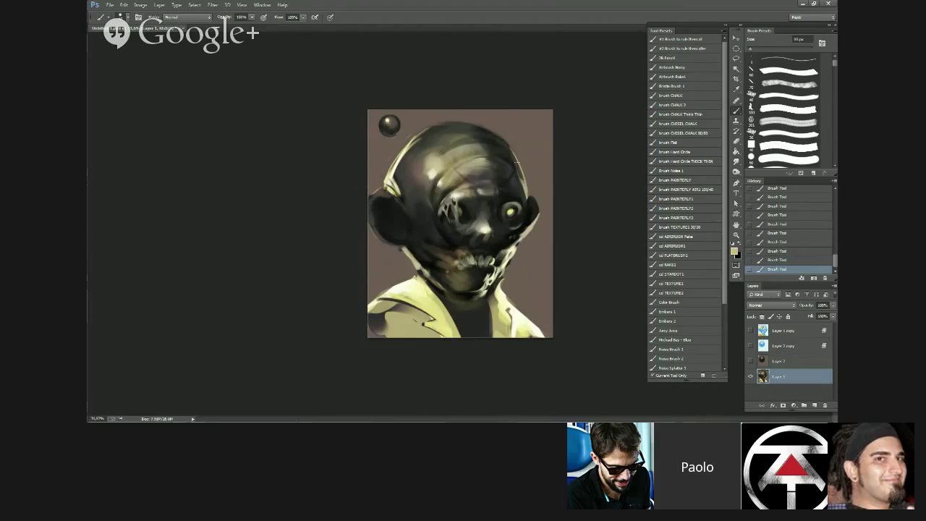
key("]")
key("]")
mouse_move(515, 156)
left_mouse_down()
mouse_move(530, 210)
mouse_move(518, 237)
left_mouse_up()
key("[")
- Rework the strands across the near eye socket and touch up the lower jaw with sampled tones
left_click(449, 216, "alt")
left_click_drag(444, 209, 449, 231)
left_click(454, 229, "alt")
key("]")
key("]")
left_click_drag(457, 271, 447, 281)
scroll(437, 169, "up", 1)
key("]")
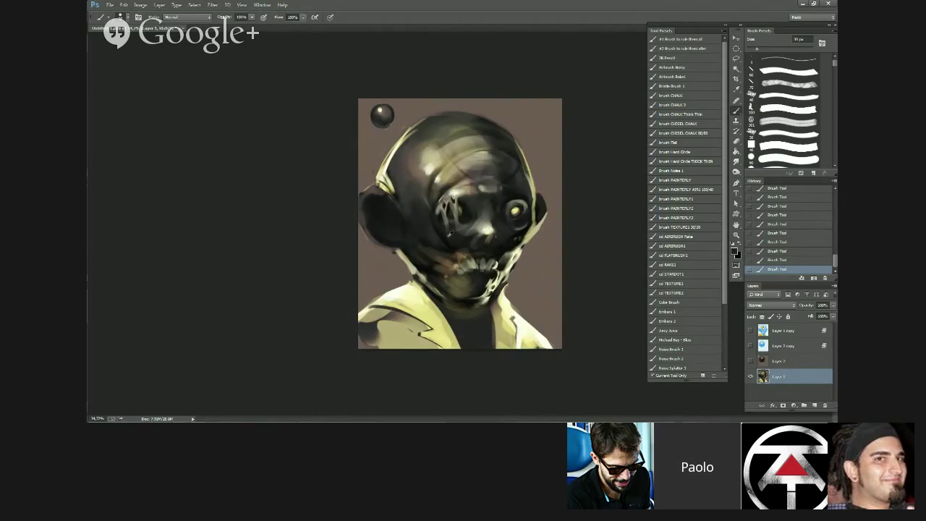
- Darken the near cheek beside the mouth with a larger brush and sample tones around it
key("]")
key("]")
key("]")
mouse_move(436, 254)
left_mouse_down()
mouse_move(436, 263)
mouse_move(430, 248)
left_mouse_up()
key("bracketright")
key("bracketright")
key("bracketright")
key("bracketleft")
left_click(463, 254, "alt")
key("bracketleft")
left_click(425, 260, "alt")
- Paint dark tones over the near mouth corner and chin, then enlarge the brush and sample a chin tone
mouse_move(441, 262)
left_mouse_down()
mouse_move(452, 265)
mouse_move(448, 288)
mouse_move(458, 280)
left_mouse_up()
key("bracketright")
key("bracketright")
key("bracketright")
key("bracketright")
key("bracketright")
key("bracketright")
left_click(466, 274, "alt")
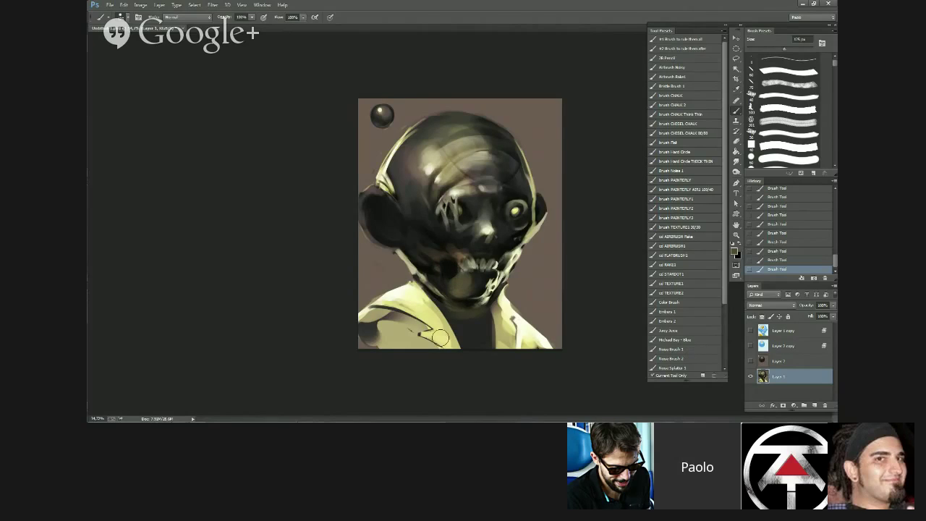
- Undo the last three brush strokes and view the head at a reduced size
scroll(440, 338, "down", 3)
key("ctrl+alt+z")
key("ctrl+alt+z")
key("ctrl+alt+z")
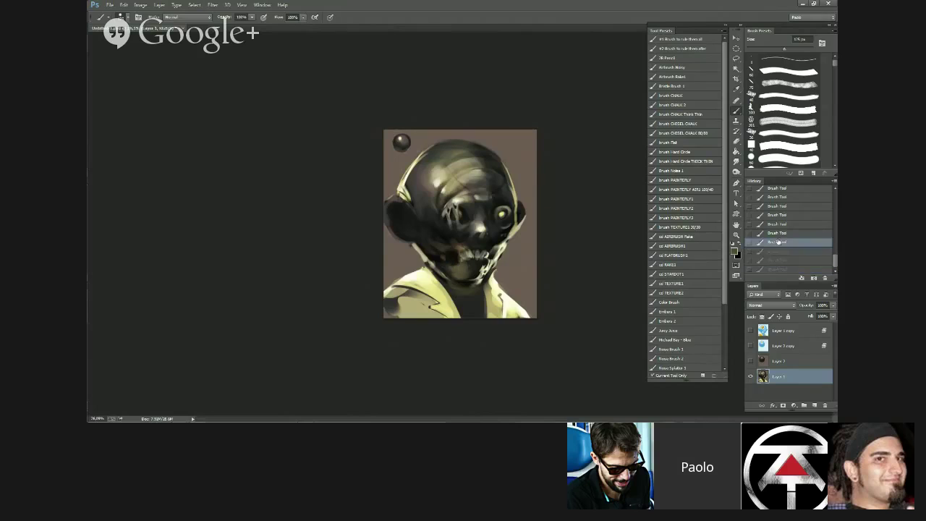
- Touch up the dark tones around the near eye socket and nose with sampled colours, then flip the canvas horizontally
left_click(456, 256, "alt")
mouse_move(455, 254)
left_mouse_down()
mouse_move(446, 252)
mouse_move(443, 265)
mouse_move(455, 274)
mouse_move(481, 273)
left_mouse_up()
left_click(470, 267, "alt")
scroll(482, 247, "down", 3)
key("ctrl+shift+h")
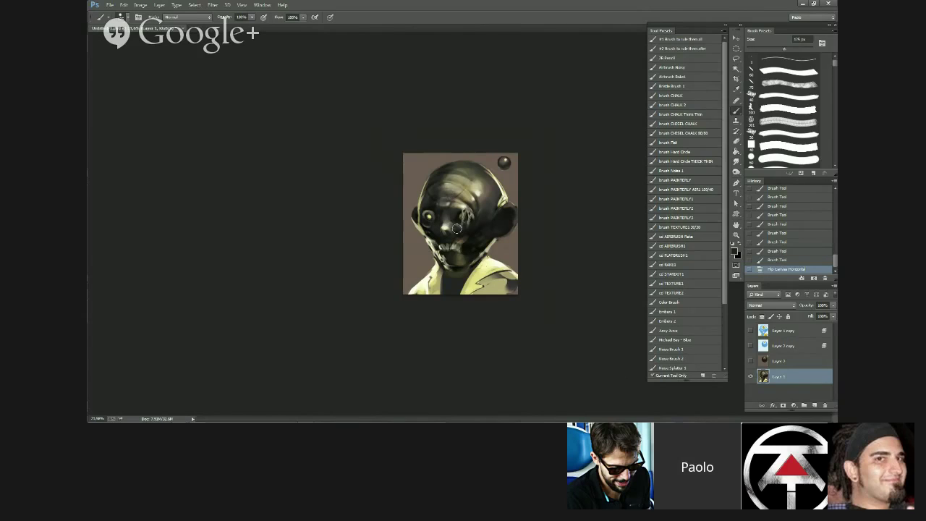
left_click_drag(456, 229, 562, 259)
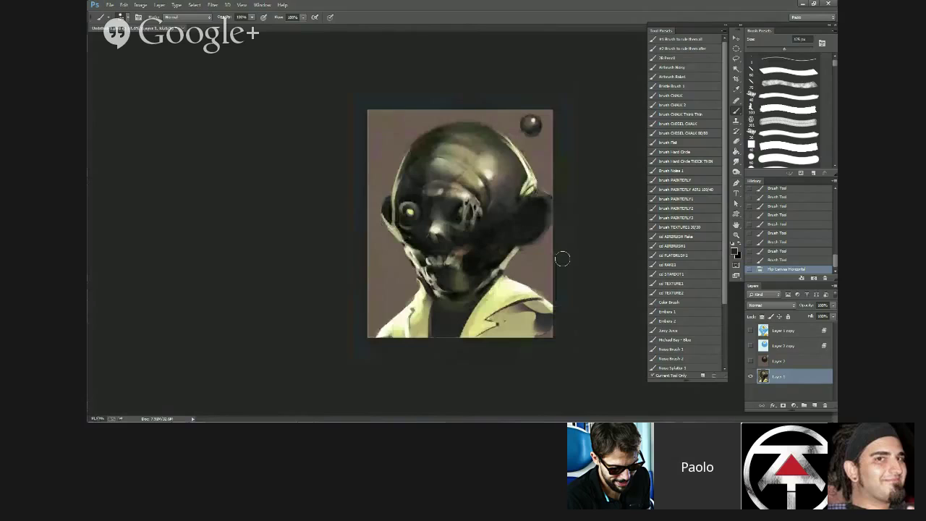
- Hide the head painting, add a new layer above the sphere study, and show the sphere study
left_click(750, 377)
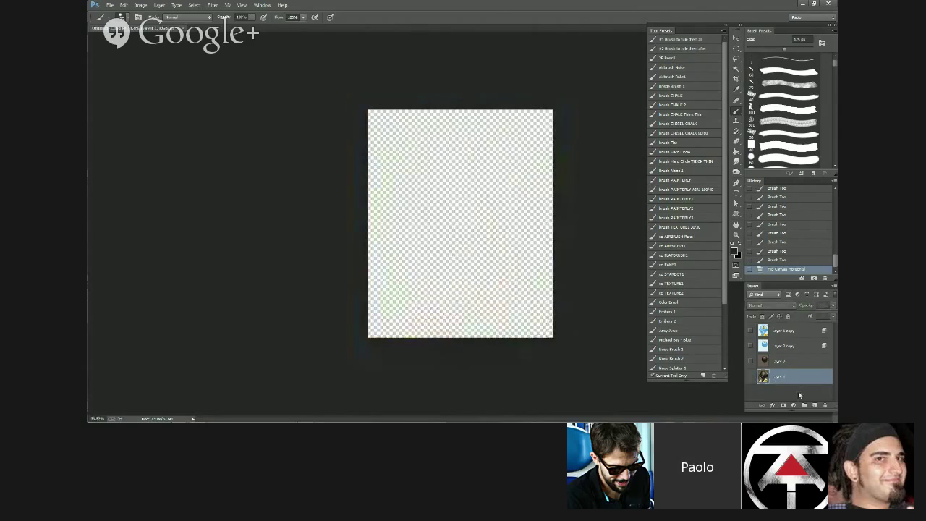
left_click(797, 365)
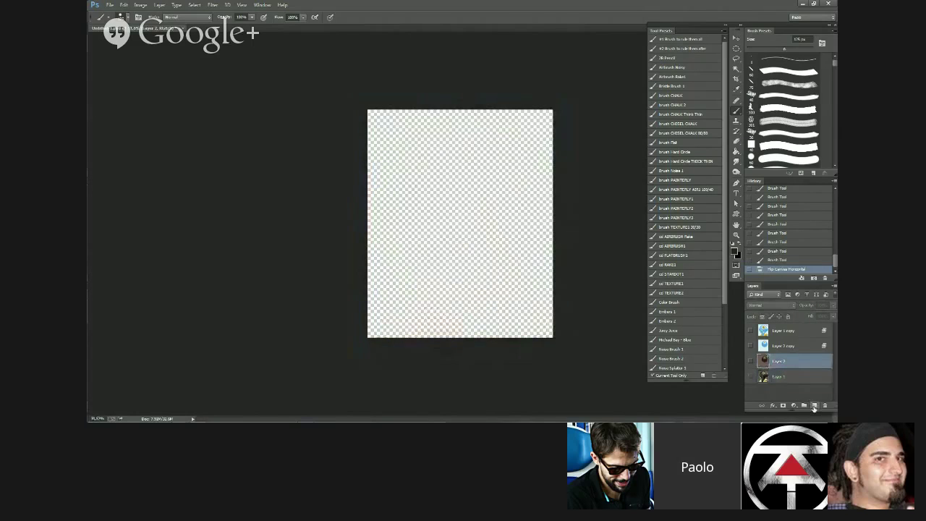
left_click(814, 406)
left_click(751, 376)
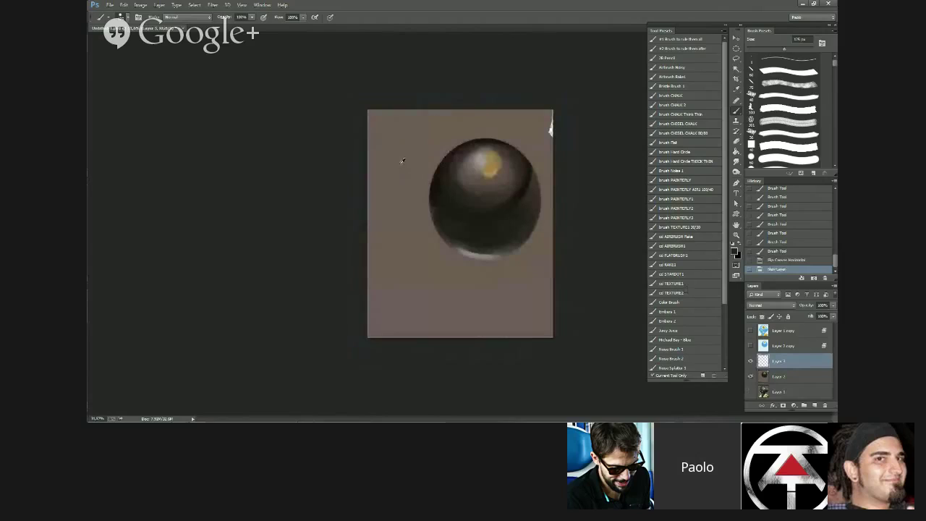
- Cover the whole new layer with the sphere study's brown background tone using a much larger brush
key("bracketright")
key("bracketright")
key("bracketright")
key("bracketright")
key("bracketright")
key("bracketright")
key("bracketright")
key("bracketright")
key("bracketright")
key("bracketright")
key("bracketright")
mouse_move(390, 102)
left_mouse_down()
mouse_move(412, 180)
mouse_move(477, 135)
mouse_move(396, 314)
mouse_move(543, 152)
mouse_move(506, 290)
left_mouse_up()
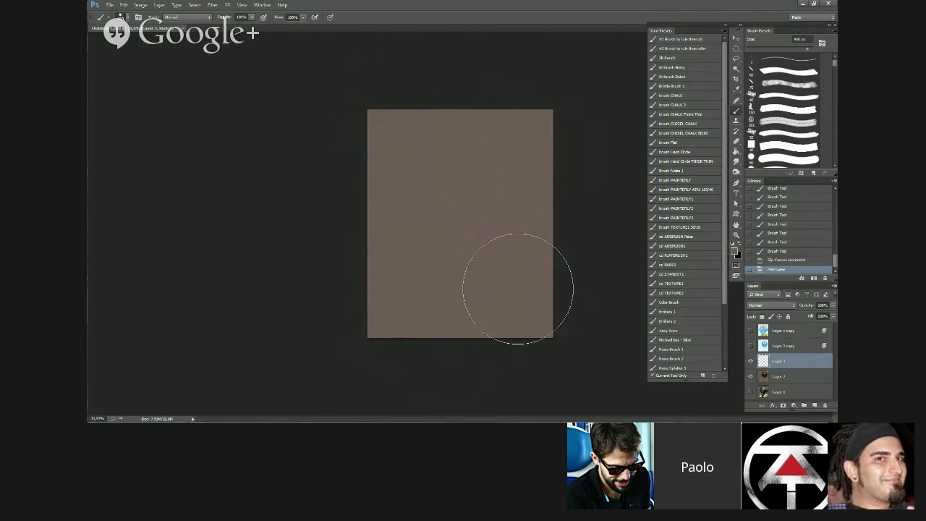
left_click_drag(421, 262, 402, 350)
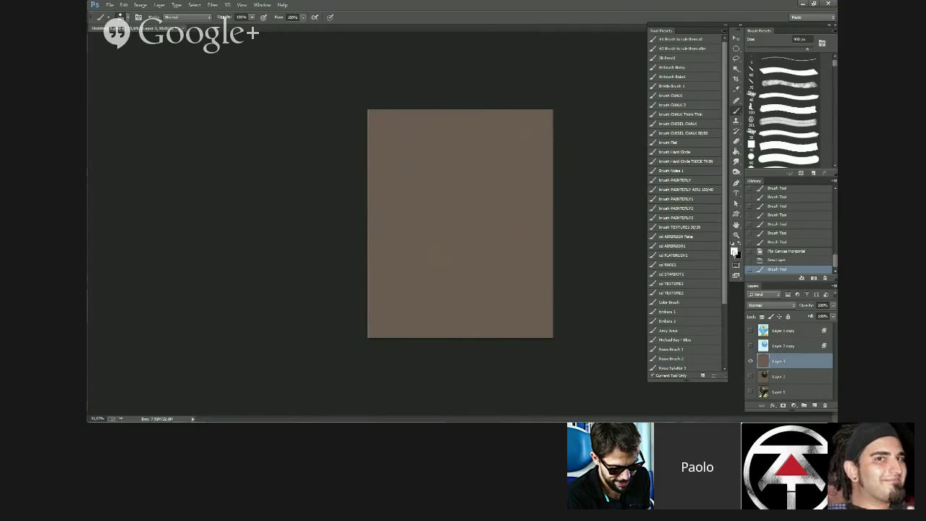
- Set the foreground colour to a pale turquoise with hue 175
left_click(734, 249)
left_click(390, 124)
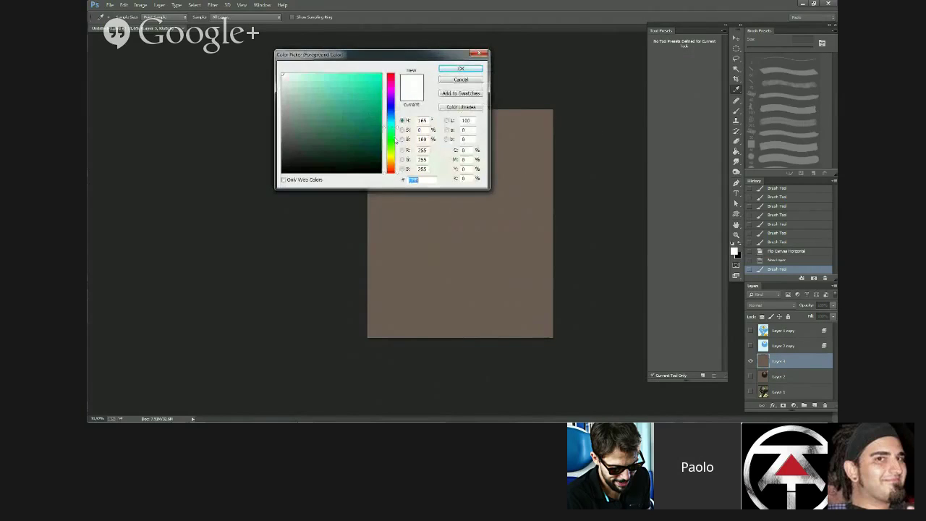
left_click(308, 76)
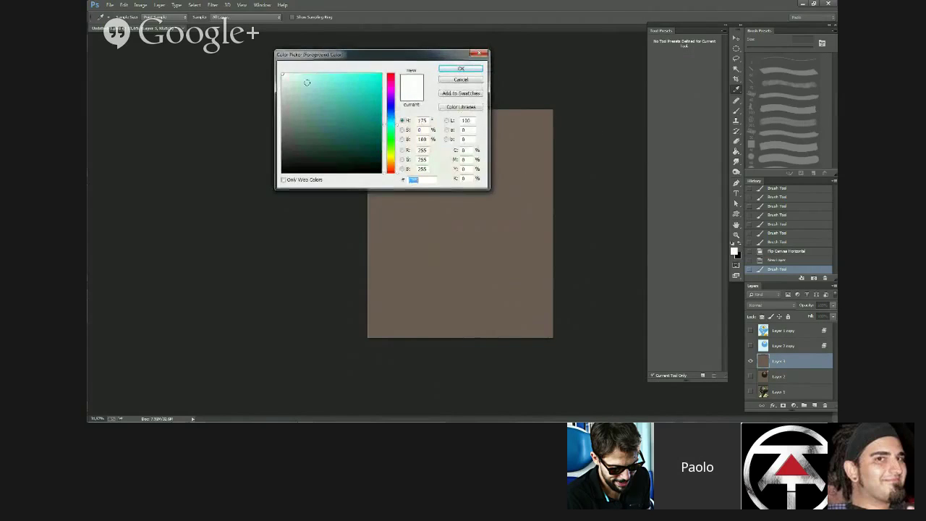
left_click(460, 68)
- Paint a pale turquoise sky over the upper part of the brown canvas with a broad brush
key("bracketleft")
key("bracketleft")
key("bracketleft")
key("bracketleft")
key("bracketleft")
key("bracketleft")
key("bracketleft")
key("bracketleft")
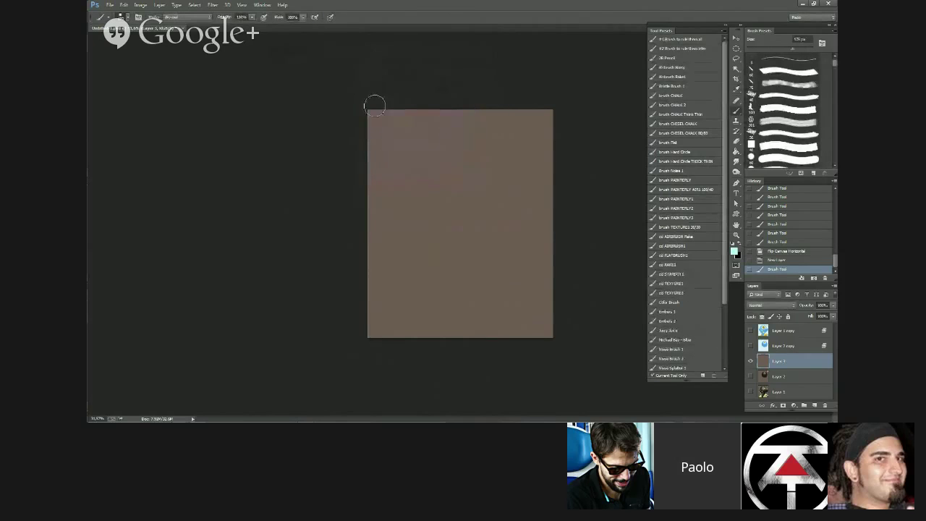
key("bracketright")
key("bracketright")
key("bracketright")
key("bracketright")
key("bracketright")
key("bracketright")
mouse_move(400, 85)
left_mouse_down()
mouse_move(385, 108)
mouse_move(425, 87)
mouse_move(367, 157)
mouse_move(431, 110)
mouse_move(400, 147)
mouse_move(492, 127)
mouse_move(389, 181)
mouse_move(522, 178)
mouse_move(542, 201)
mouse_move(374, 206)
mouse_move(436, 210)
mouse_move(392, 137)
mouse_move(542, 162)
mouse_move(413, 145)
mouse_move(410, 198)
mouse_move(521, 203)
mouse_move(442, 235)
mouse_move(433, 214)
mouse_move(518, 246)
mouse_move(505, 226)
mouse_move(532, 143)
mouse_move(425, 137)
mouse_move(418, 124)
mouse_move(436, 144)
mouse_move(395, 217)
mouse_move(446, 243)
mouse_move(432, 242)
mouse_move(456, 314)
mouse_move(531, 327)
mouse_move(480, 257)
mouse_move(512, 256)
mouse_move(432, 236)
mouse_move(521, 195)
mouse_move(479, 222)
mouse_move(501, 213)
mouse_move(504, 251)
mouse_move(543, 213)
mouse_move(525, 229)
mouse_move(512, 177)
mouse_move(549, 165)
mouse_move(419, 269)
mouse_move(359, 249)
mouse_move(395, 238)
mouse_move(467, 282)
mouse_move(436, 296)
mouse_move(336, 268)
mouse_move(348, 260)
mouse_move(420, 296)
left_mouse_up()
- Shape the sloping brown hills beneath the sky with a smaller brush and sampled tones
key("bracketleft")
key("bracketleft")
left_click(490, 196, "alt")
left_click(436, 302, "alt")
left_click_drag(360, 263, 505, 324)
- Lighten the far hill with hazy grey-brown tones sampled from the painting, using a larger brush
left_click(470, 270, "alt")
key("bracketright")
key("bracketright")
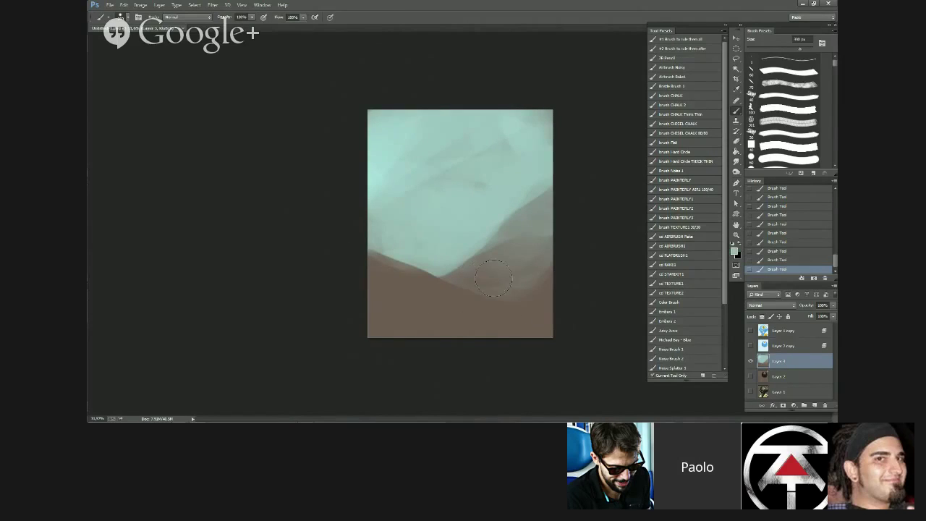
left_click_drag(489, 270, 538, 301)
left_click(538, 250, "alt")
mouse_move(535, 246)
left_mouse_down()
mouse_move(473, 272)
mouse_move(541, 232)
left_mouse_up()
- Repaint the foreground slope in sampled brown and smooth the sky and far hill with sampled tones
left_click(476, 271, "alt")
left_click(484, 312, "alt")
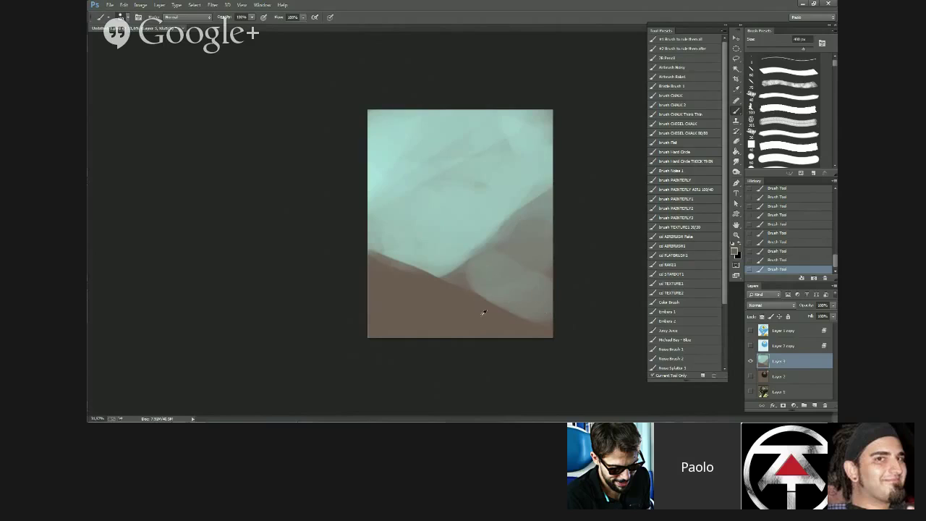
left_click_drag(464, 309, 553, 354)
left_click(515, 263, "alt")
mouse_move(517, 257)
left_mouse_down()
mouse_move(476, 218)
mouse_move(450, 230)
mouse_move(543, 166)
mouse_move(520, 142)
mouse_move(459, 192)
left_mouse_up()
left_click(479, 220, "alt")
mouse_move(435, 160)
left_mouse_down()
mouse_move(398, 209)
mouse_move(421, 243)
left_mouse_up()
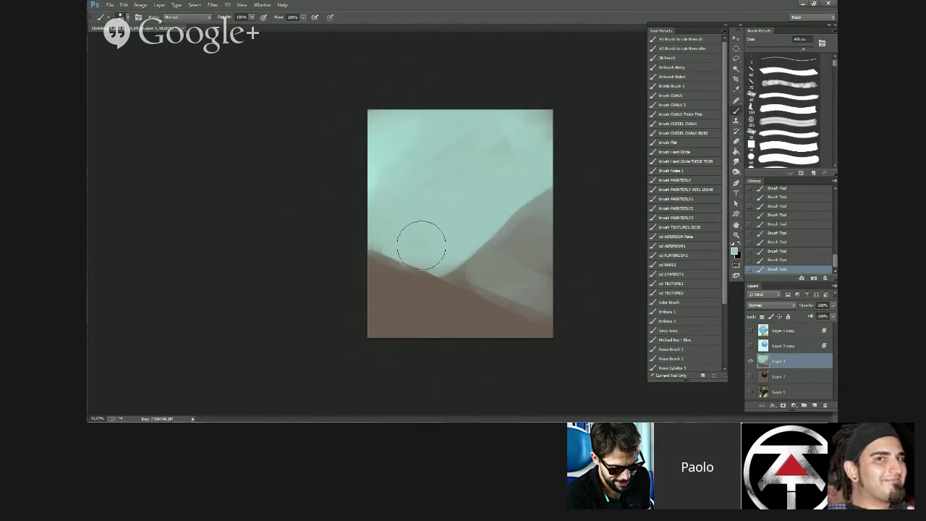
- Soften the near hill's upper slope with a smaller brush and sample the sky tone beside it
left_click(401, 300, "alt")
key("bracketleft")
mouse_move(363, 275)
left_mouse_down()
mouse_move(397, 243)
mouse_move(366, 263)
mouse_move(388, 285)
left_mouse_up()
left_click(397, 254, "alt")
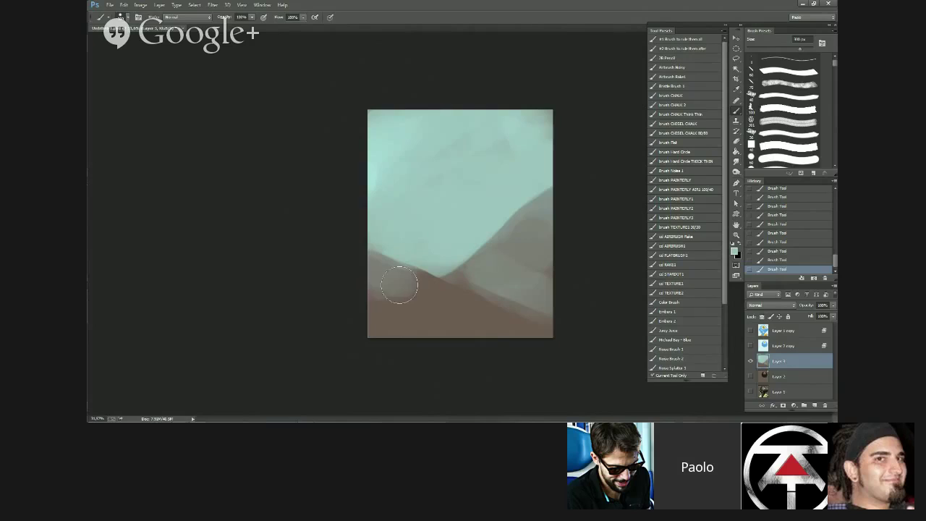
- Add a new layer above the landscape and block in a tall black standing figure on it
left_click(815, 405)
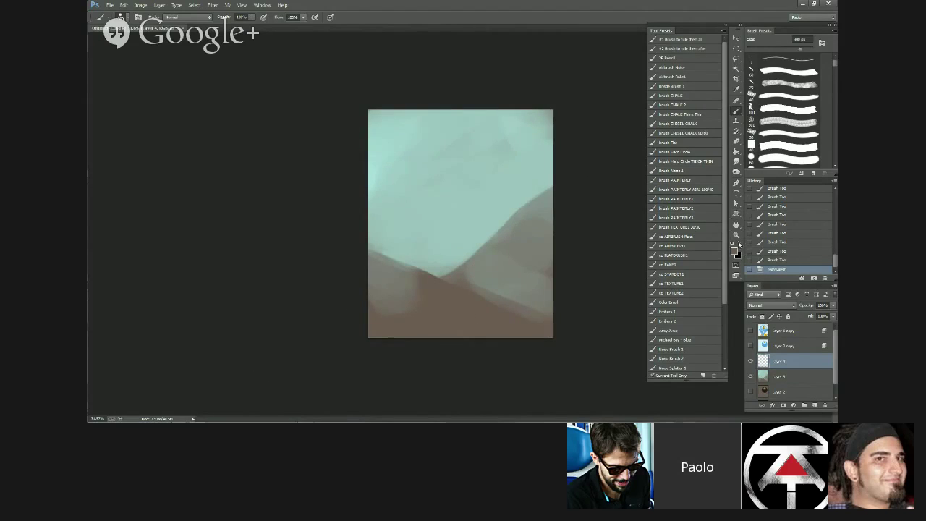
key("bracketleft")
key("bracketleft")
mouse_move(450, 158)
left_mouse_down()
mouse_move(448, 134)
mouse_move(451, 156)
left_mouse_up()
key("bracketright")
mouse_move(447, 134)
left_mouse_down()
mouse_move(460, 130)
mouse_move(450, 150)
left_mouse_up()
left_click_drag(450, 143, 453, 171)
mouse_move(459, 141)
left_mouse_down()
mouse_move(449, 227)
mouse_move(457, 193)
mouse_move(446, 205)
mouse_move(441, 255)
mouse_move(448, 316)
mouse_move(448, 243)
mouse_move(462, 261)
mouse_move(442, 188)
mouse_move(462, 201)
mouse_move(447, 137)
mouse_move(442, 152)
mouse_move(457, 132)
mouse_move(441, 165)
mouse_move(465, 175)
mouse_move(463, 190)
mouse_move(441, 183)
mouse_move(425, 258)
mouse_move(473, 304)
mouse_move(438, 209)
mouse_move(444, 148)
mouse_move(452, 178)
mouse_move(458, 152)
mouse_move(470, 188)
mouse_move(480, 278)
left_mouse_up()
- Refine the black figure's coat, legs and shoulder outline with a smaller brush
key("bracketright")
key("bracketleft")
key("bracketleft")
scroll(447, 224, "down", 5)
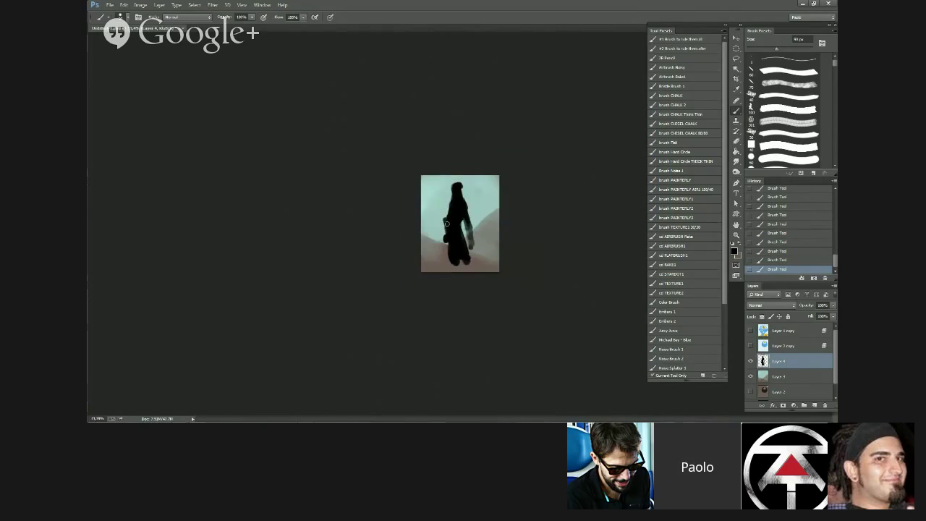
mouse_move(463, 220)
left_mouse_down()
mouse_move(471, 241)
mouse_move(449, 203)
mouse_move(445, 254)
mouse_move(445, 246)
mouse_move(450, 262)
mouse_move(449, 238)
mouse_move(451, 270)
left_mouse_up()
left_click_drag(460, 258, 469, 270)
left_click_drag(449, 209, 449, 200)
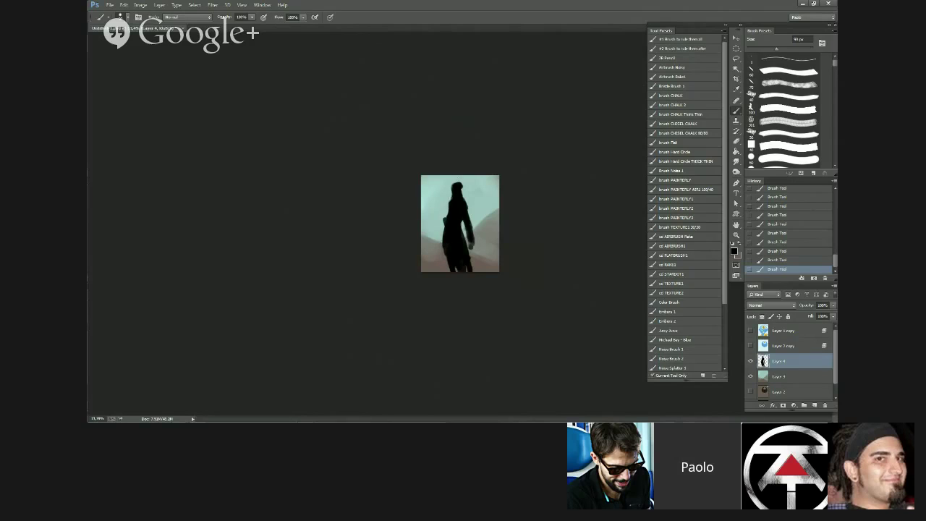
- Sample the pale teal of the sky and paint small highlights on the silhouetted figure's face and chest with a finer brush
scroll(460, 217, "up", 5)
left_click(481, 177, "alt")
key("bracketleft")
key("bracketleft")
key("bracketleft")
key("bracketleft")
key("bracketleft")
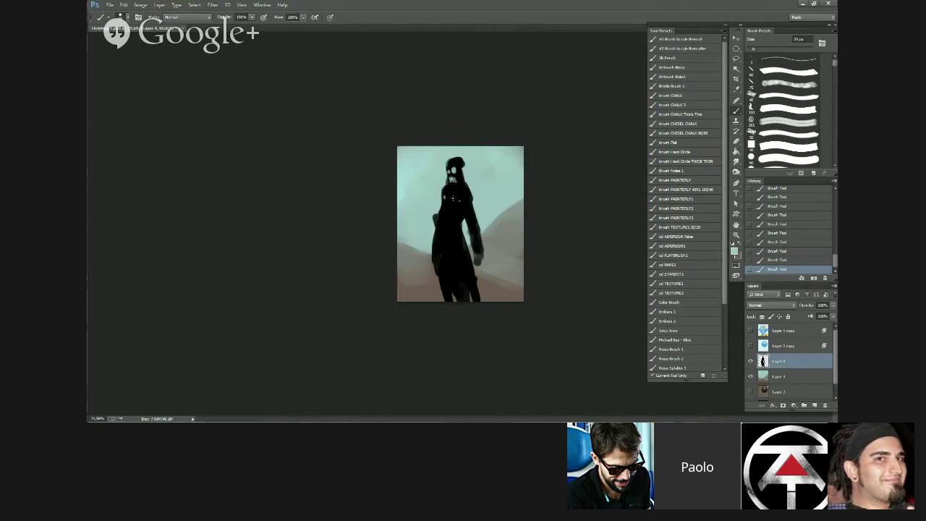
- Carve out the silhouetted figure's arms and hands with the sky colour and add a ring shape at the waist
mouse_move(437, 216)
left_mouse_down()
mouse_move(449, 228)
mouse_move(428, 269)
left_mouse_up()
key("bracketright")
key("bracketright")
key("bracketright")
left_click_drag(474, 249, 482, 281)
mouse_move(475, 240)
left_mouse_down()
mouse_move(469, 266)
mouse_move(477, 262)
mouse_move(477, 279)
mouse_move(473, 217)
left_mouse_up()
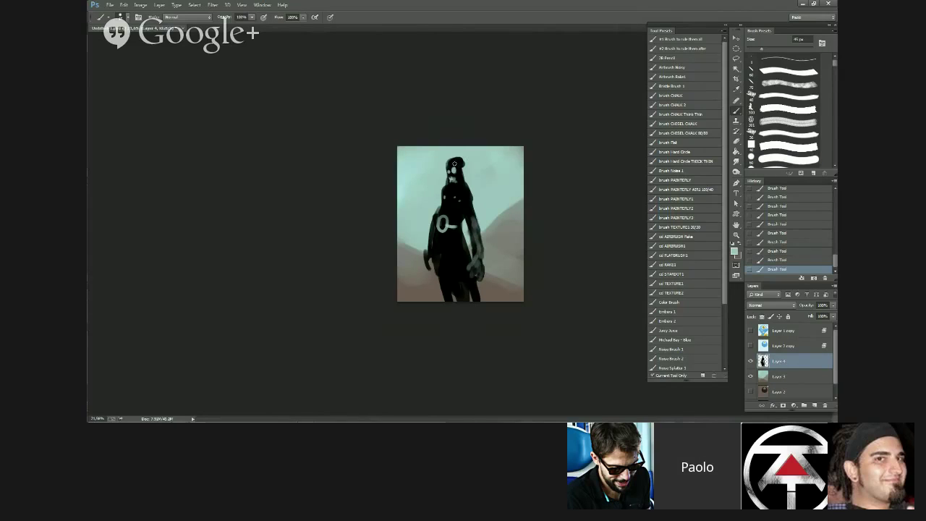
- Free-transform the background landscape layer with a very slight adjustment
scroll(441, 243, "down", 3)
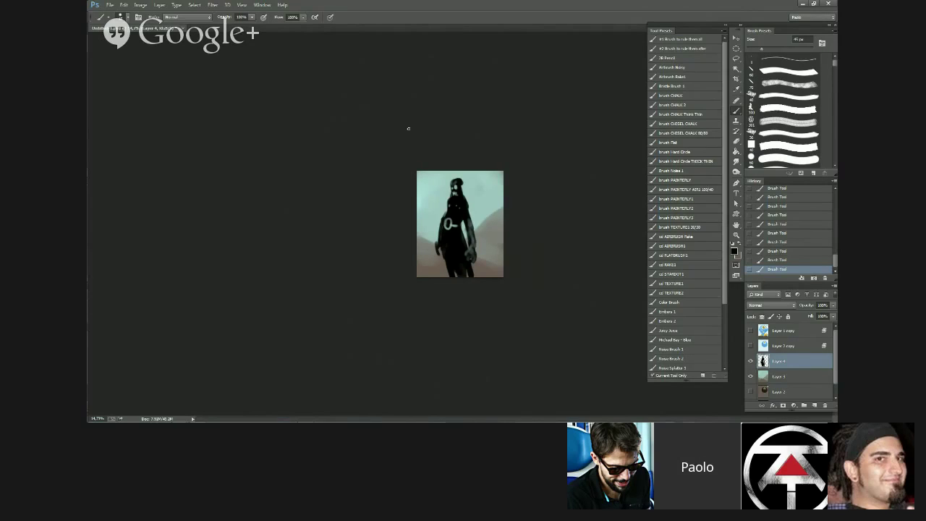
key("v")
left_click(482, 187)
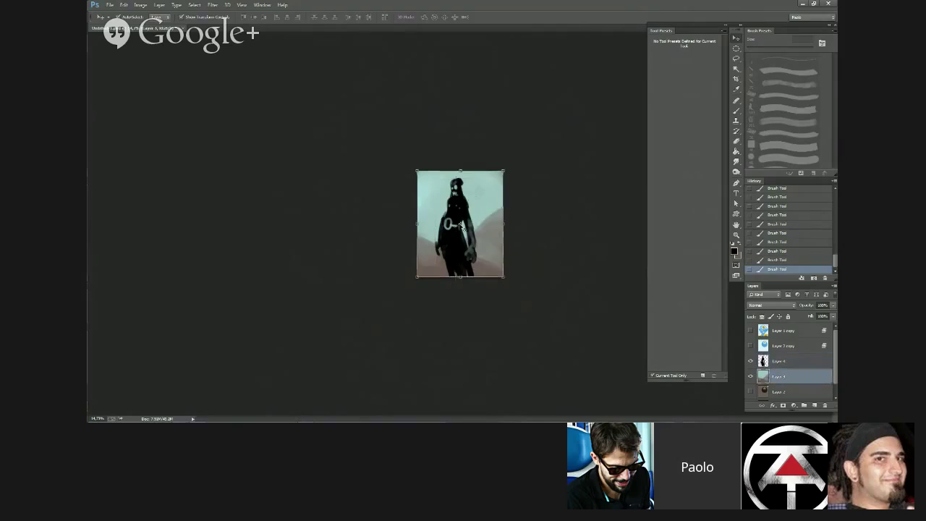
key("ctrl+t")
mouse_move(460, 223)
left_mouse_down()
mouse_move(468, 226)
mouse_move(467, 215)
mouse_move(462, 224)
left_mouse_up()
key("Return")
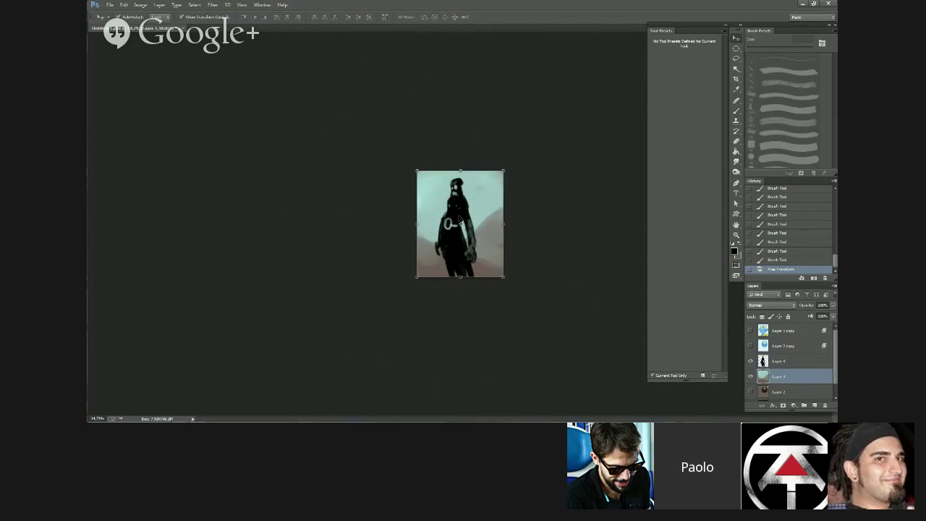
- Scale the figure's layer down to about 36% and place the figure on the dunes in the picture's lower-left area
key("alt+bracketright")
key("ctrl+t")
left_click_drag(476, 180, 458, 220)
scroll(449, 272, "up", 7)
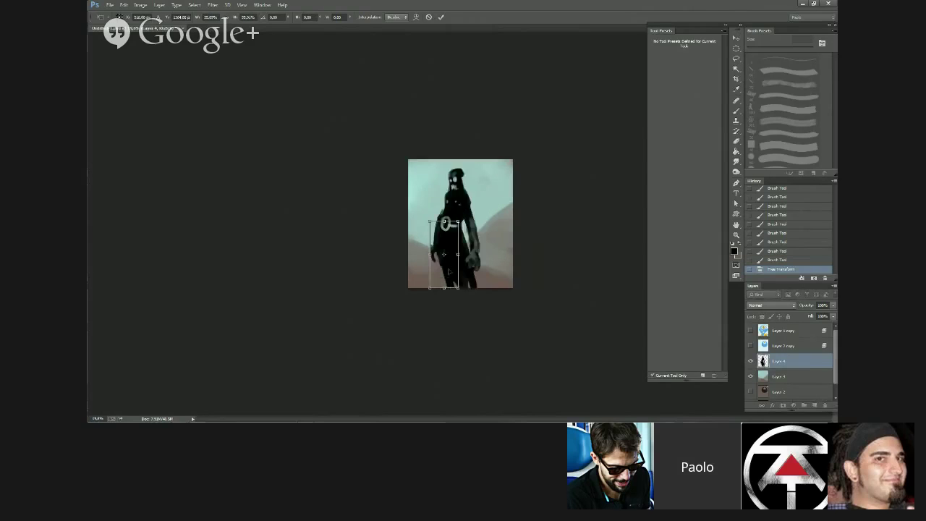
left_click_drag(445, 295, 440, 249)
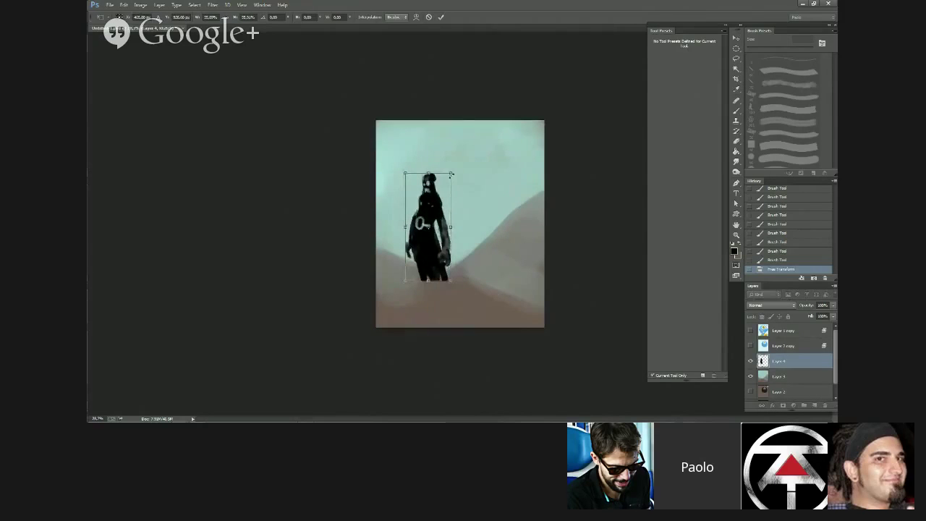
left_click_drag(449, 175, 436, 229)
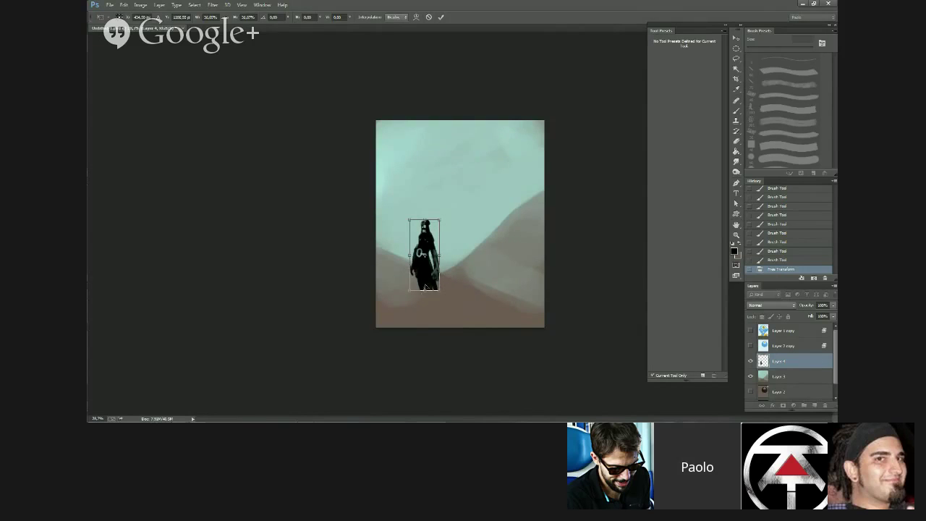
key("Return")
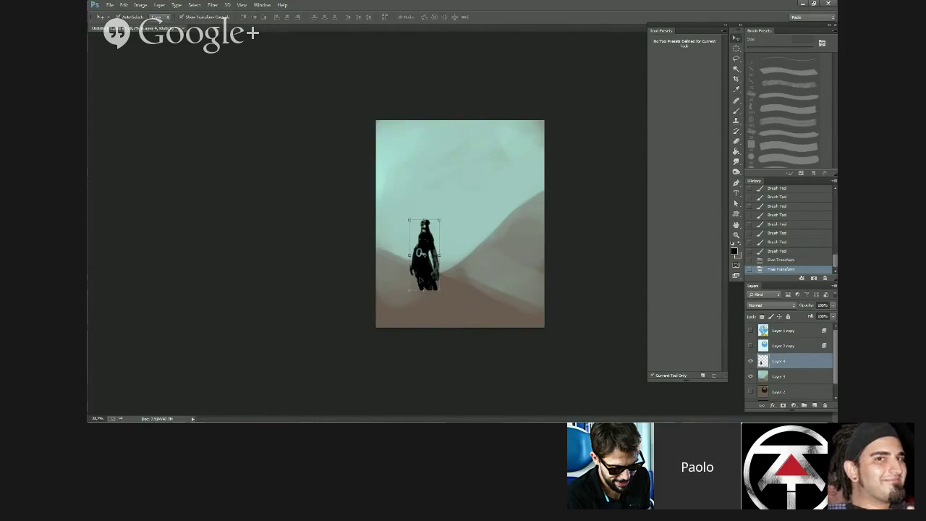
- Brush in the missing lower legs and foot of the small figure, extending it down onto the brown ground
key("alt")
key("b")
left_click_drag(419, 282, 427, 299)
left_click_drag(421, 287, 431, 311)
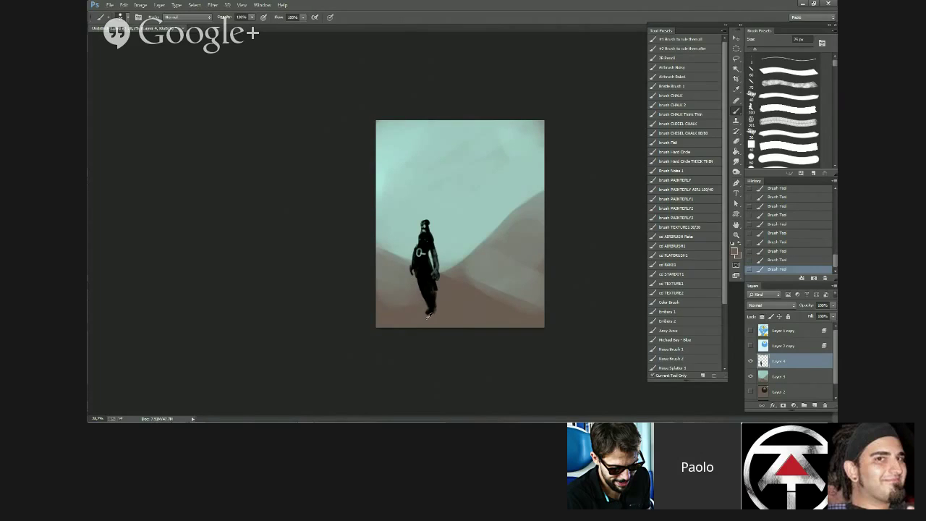
- On a new layer above the figure, block in a giant black hand hanging down from the picture's upper edge
left_click(429, 298, "alt")
key("bracketright")
key("bracketright")
key("bracketright")
left_click(813, 405)
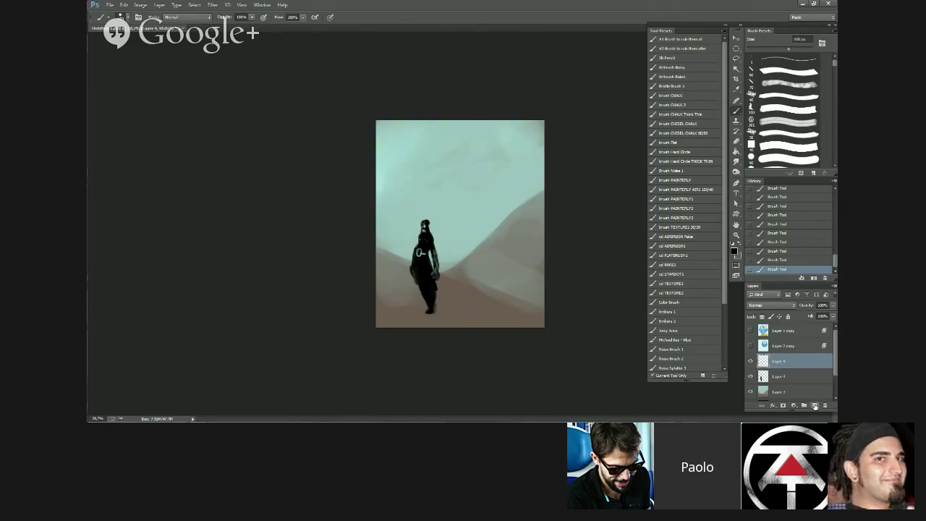
mouse_move(532, 91)
left_mouse_down()
mouse_move(482, 329)
mouse_move(533, 114)
mouse_move(490, 283)
left_mouse_up()
key("ctrl+z")
key("bracketleft")
key("bracketleft")
left_click_drag(489, 109, 467, 192)
left_click_drag(474, 189, 482, 234)
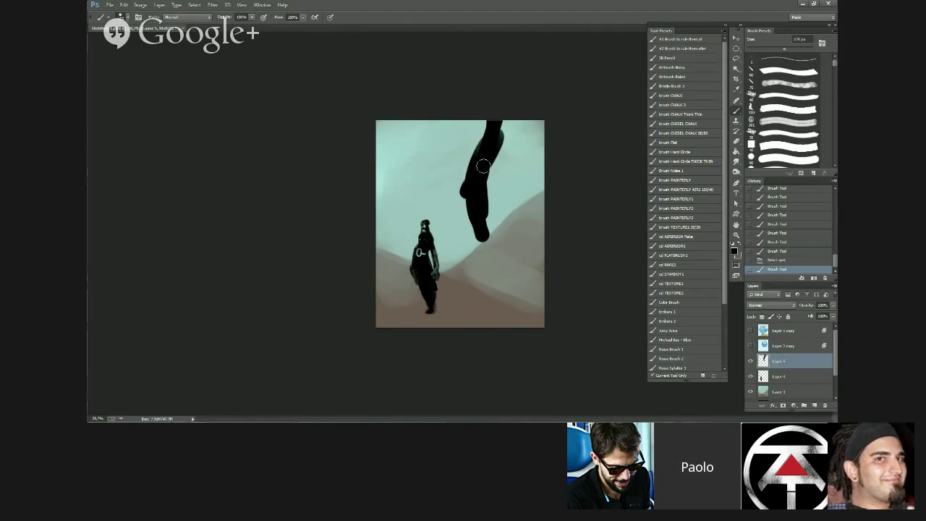
mouse_move(484, 165)
left_mouse_down()
mouse_move(510, 159)
mouse_move(518, 182)
mouse_move(504, 239)
left_mouse_up()
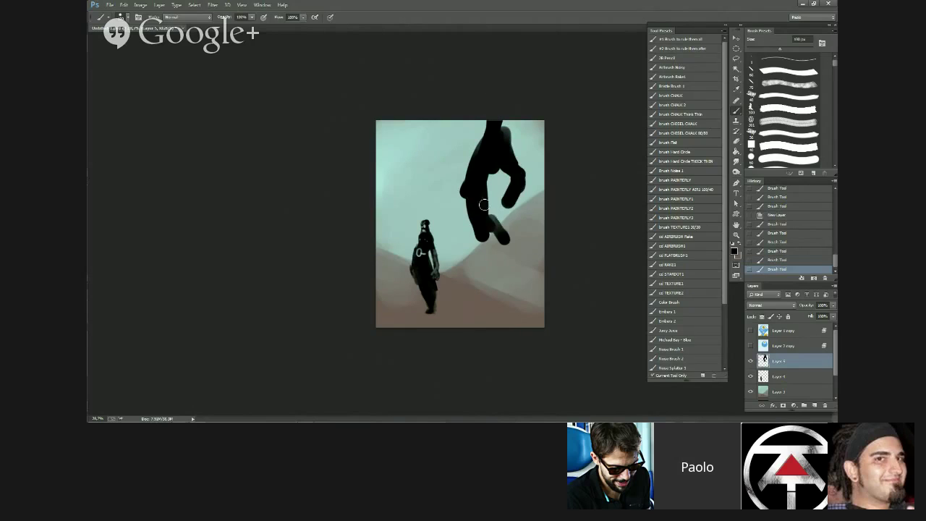
- Paint narrower fingers on the giant hand with a smaller brush and thicken its wrist and thumb side
key("bracketleft")
key("bracketleft")
key("bracketleft")
mouse_move(483, 206)
left_mouse_down()
mouse_move(511, 245)
mouse_move(497, 270)
mouse_move(493, 207)
mouse_move(508, 225)
left_mouse_up()
key("bracketright")
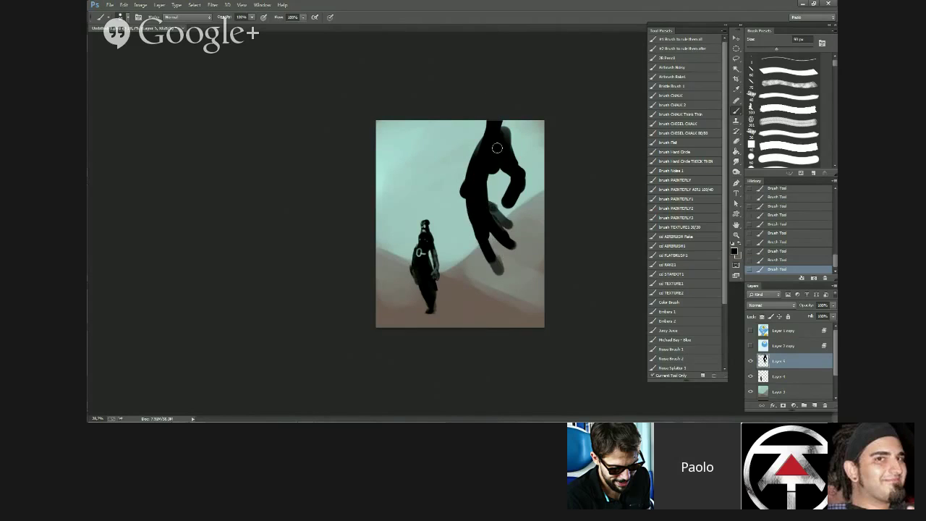
mouse_move(497, 146)
left_mouse_down()
mouse_move(516, 110)
mouse_move(503, 130)
mouse_move(525, 178)
left_mouse_up()
left_click_drag(489, 248, 505, 271)
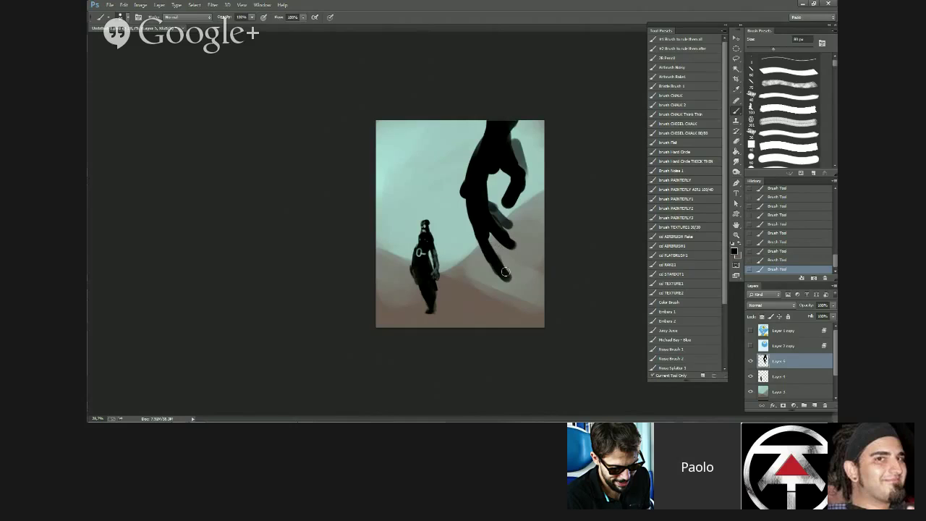
- Lengthen the giant hand's fingers toward the dunes and add the shorter fingertips beside the thumb
key("bracketleft")
mouse_move(491, 213)
left_mouse_down()
mouse_move(525, 251)
mouse_move(496, 276)
mouse_move(510, 261)
mouse_move(498, 255)
mouse_move(511, 278)
left_mouse_up()
key("bracketright")
left_click_drag(509, 272, 521, 293)
mouse_move(501, 230)
left_mouse_down()
mouse_move(515, 251)
mouse_move(513, 223)
mouse_move(529, 245)
mouse_move(505, 238)
mouse_move(519, 253)
left_mouse_up()
left_click_drag(507, 244, 518, 251)
mouse_move(509, 245)
left_mouse_down()
mouse_move(519, 251)
mouse_move(522, 243)
left_mouse_up()
left_click_drag(514, 234, 523, 243)
- Refine the giant hand's longest fingertip and the finger shapes inside the palm with a finer brush
key("bracketleft")
key("bracketleft")
key("bracketleft")
key("bracketleft")
left_click_drag(498, 271, 513, 287)
mouse_move(494, 252)
left_mouse_down()
mouse_move(504, 273)
mouse_move(497, 253)
left_mouse_up()
key("bracketright")
left_click_drag(500, 219, 501, 213)
- Try a lower opacity on the small figure's layer, restore it to 100%, and lock the layer's transparent pixels
scroll(612, 281, "down", 2)
key("alt+bracketleft")
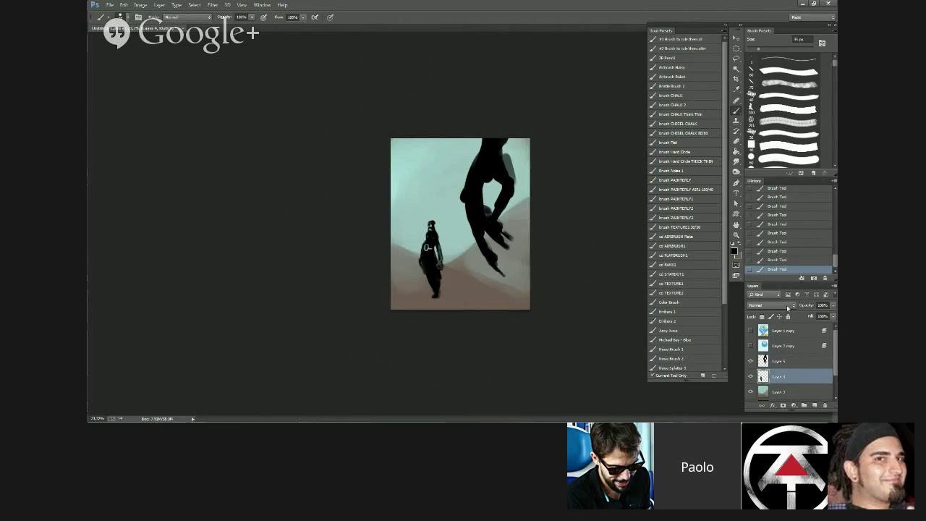
left_click(828, 304)
left_click_drag(833, 315, 830, 316)
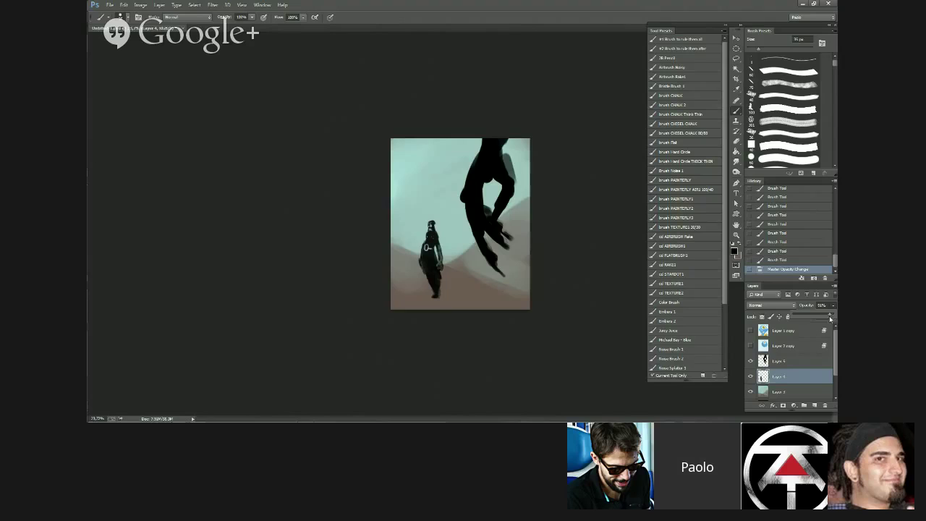
scroll(436, 246, "up", 4)
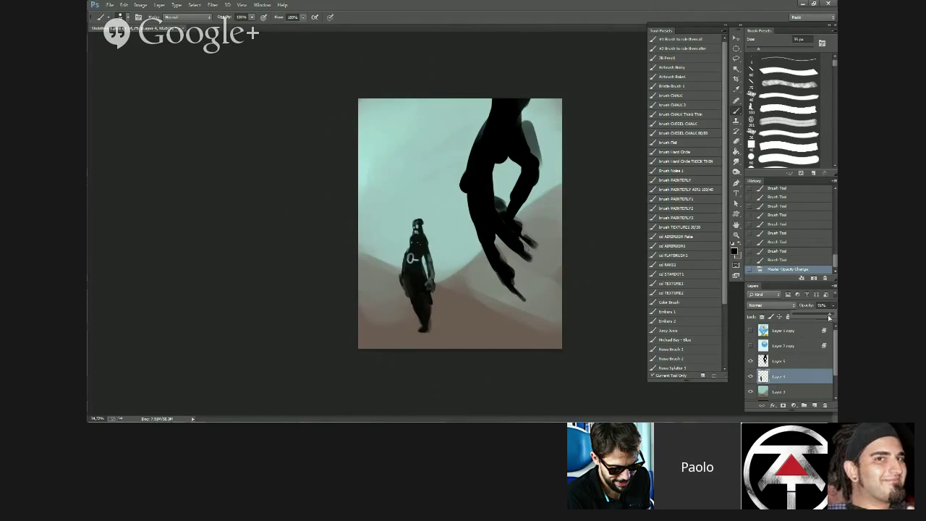
left_click_drag(829, 315, 835, 316)
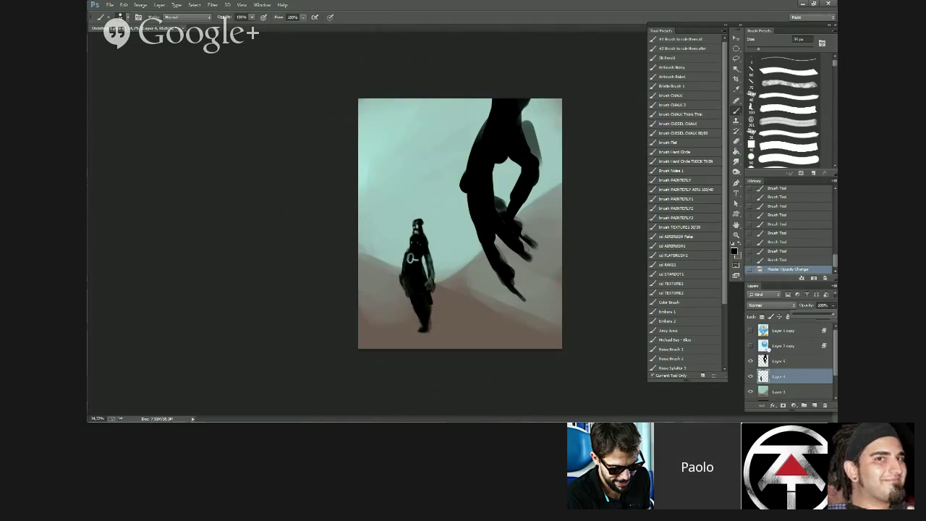
left_click(769, 316)
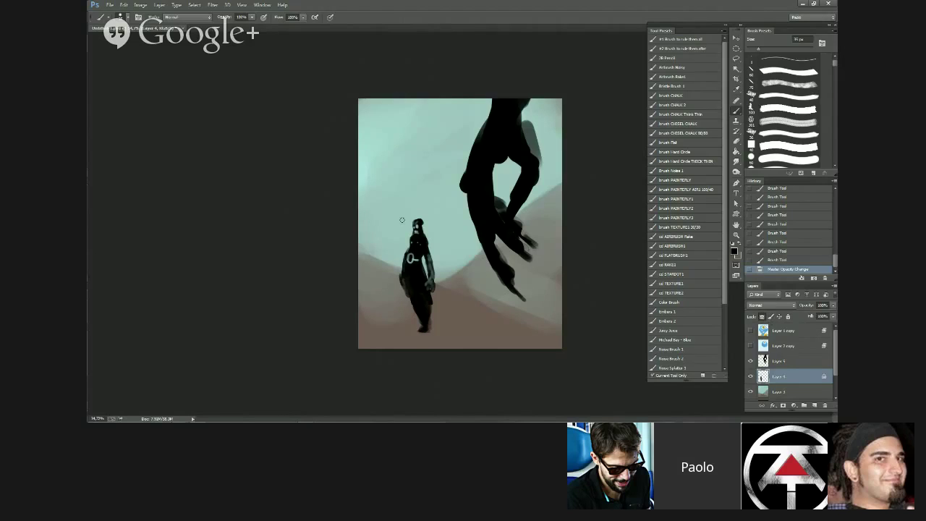
- Sample the sky colour and glaze it over the small figure's head and torso with a much larger brush for atmospheric haze
left_click(436, 201, "alt")
key("bracketright")
key("bracketright")
key("bracketright")
key("bracketright")
key("bracketright")
key("bracketright")
key("bracketright")
key("bracketright")
key("bracketright")
key("bracketright")
key("bracketright")
key("bracketright")
key("bracketright")
left_click_drag(409, 212, 415, 220)
left_click_drag(414, 222, 405, 263)
mouse_move(406, 262)
left_mouse_down()
mouse_move(412, 247)
mouse_move(399, 243)
left_mouse_up()
left_click_drag(402, 243, 415, 250)
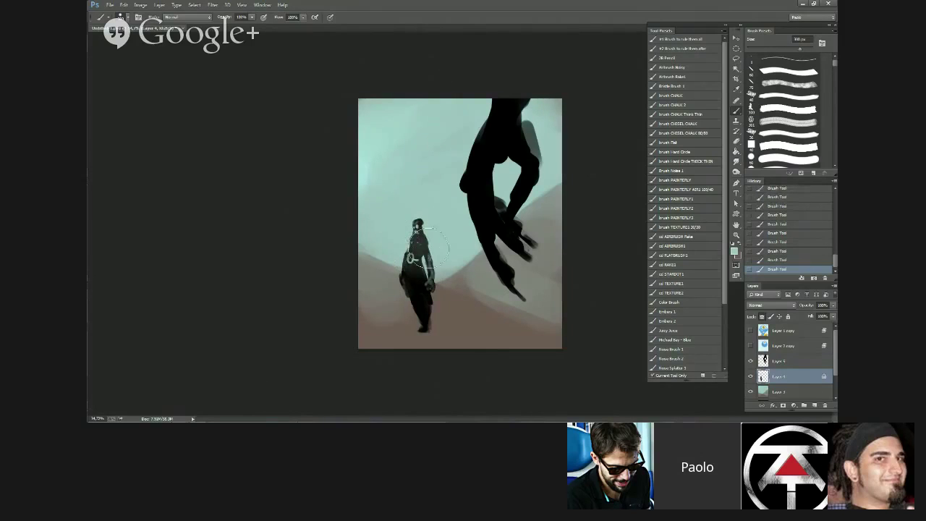
- Sample the dune colour and brush it softly over the small figure's lower body and legs
left_click(397, 298, "alt")
key("bracketleft")
mouse_move(409, 289)
left_mouse_down()
mouse_move(423, 306)
mouse_move(407, 290)
mouse_move(415, 299)
mouse_move(417, 284)
mouse_move(418, 314)
mouse_move(430, 295)
left_mouse_up()
key("bracketright")
left_click(432, 298, "alt")
- Sample dark tones from the small figure and repaint its head and upper body with a smaller brush
left_click(413, 251, "alt")
key("bracketleft")
key("bracketleft")
key("bracketleft")
left_click(418, 237, "alt")
left_click(420, 230, "alt")
key("bracketleft")
left_click_drag(421, 226, 419, 233)
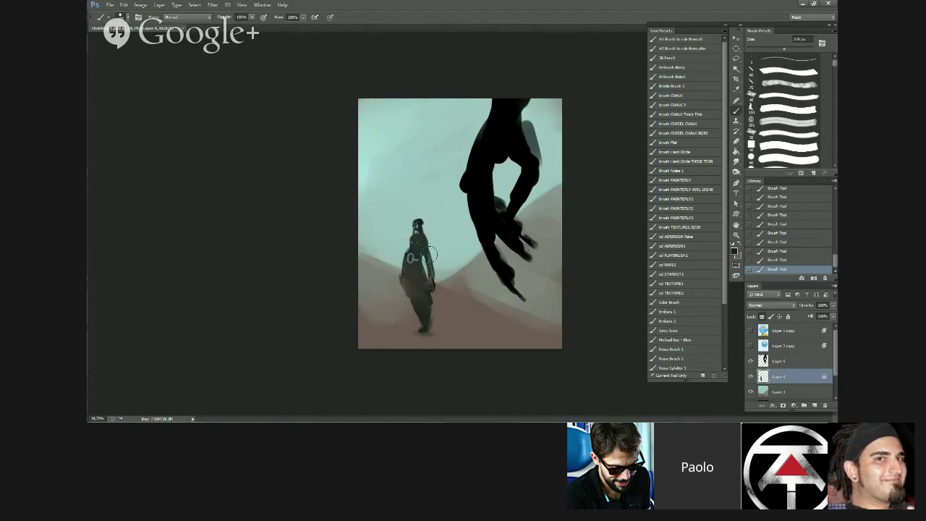
- Sample the brown ground colour and fade the small figure's feet and lower legs into the ground
scroll(428, 370, "down", 5)
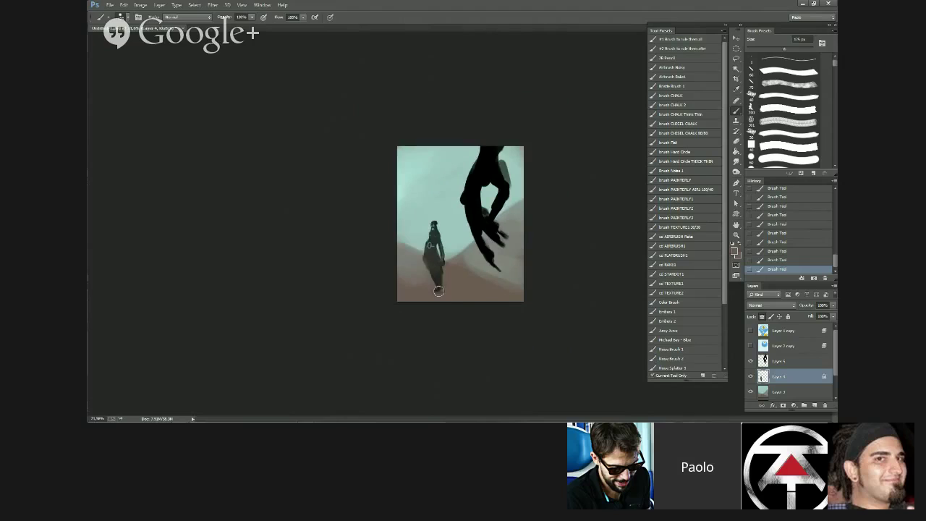
left_click(417, 290, "alt")
key("bracketright")
mouse_move(436, 290)
left_mouse_down()
mouse_move(423, 278)
mouse_move(432, 282)
left_mouse_up()
key("bracketleft")
- Flip the canvas horizontally to check the composition, and flip it back
scroll(460, 373, "down", 1)
key("ctrl+shift+h")
scroll(447, 311, "up", 7)
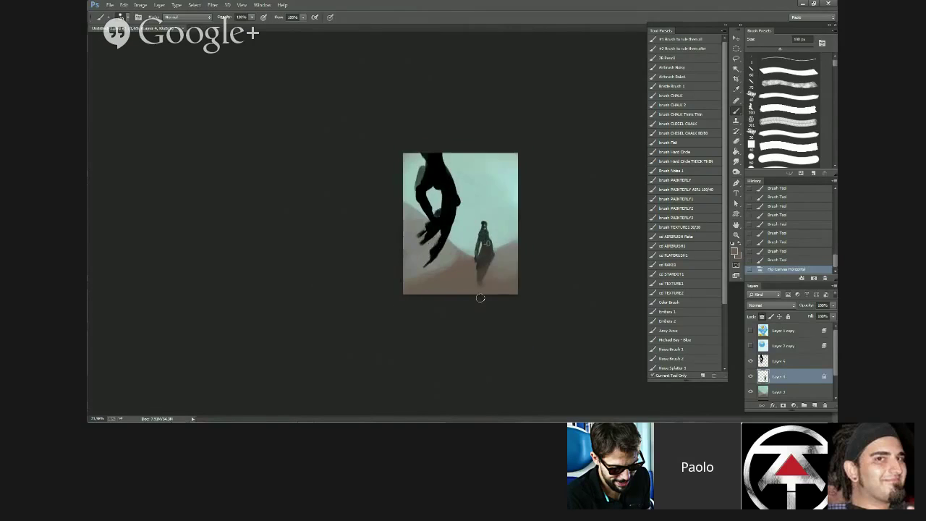
key("h")
scroll(457, 226, "up", 1)
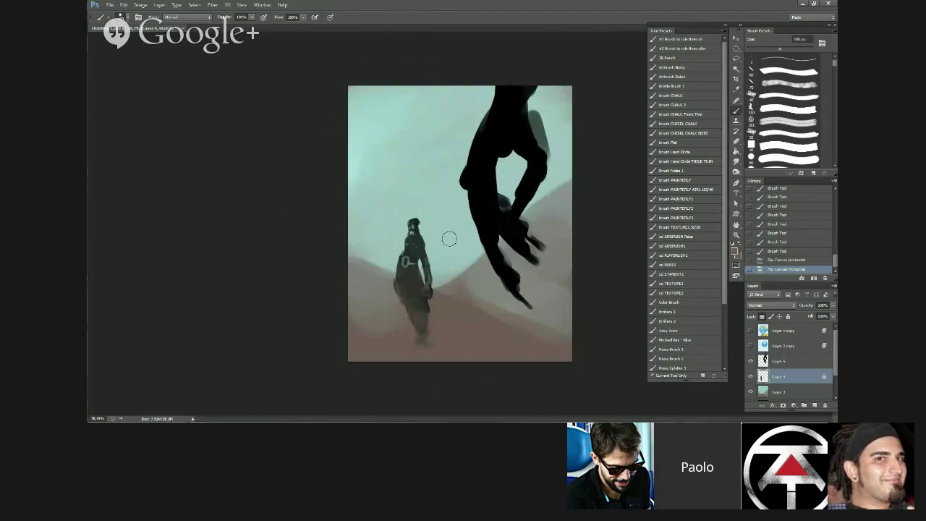
- Try enlarging, rotating and repositioning the giant hand's layer over the upper part of the picture with Free Transform
left_click(806, 365)
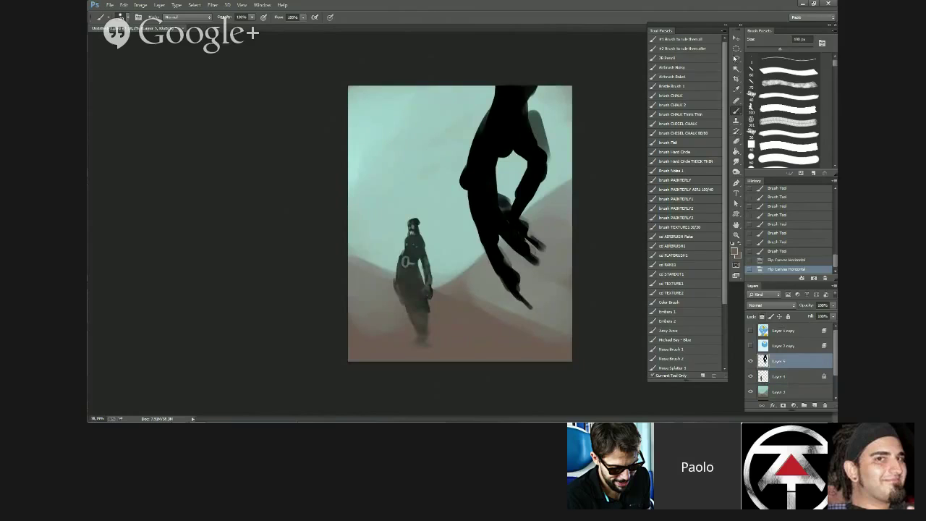
key("v")
left_click_drag(506, 145, 510, 133)
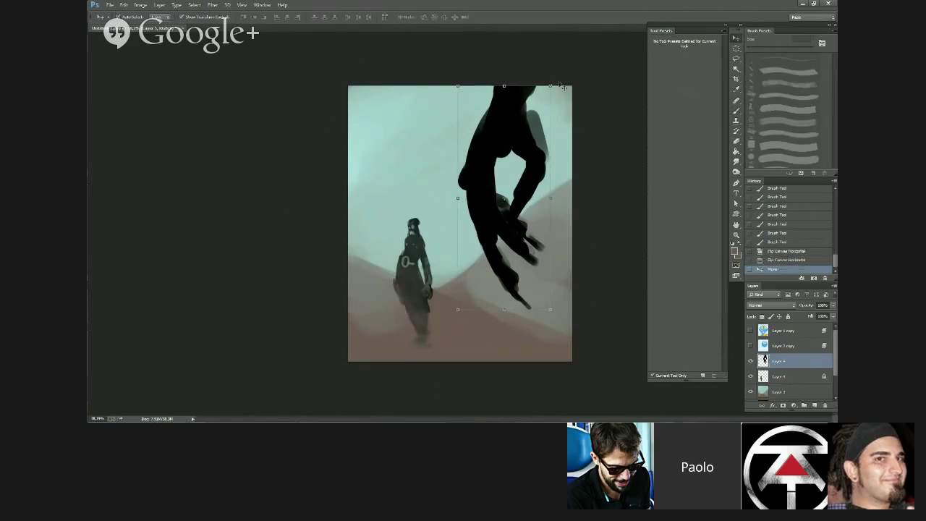
key("ctrl+t")
left_click_drag(554, 81, 553, 105)
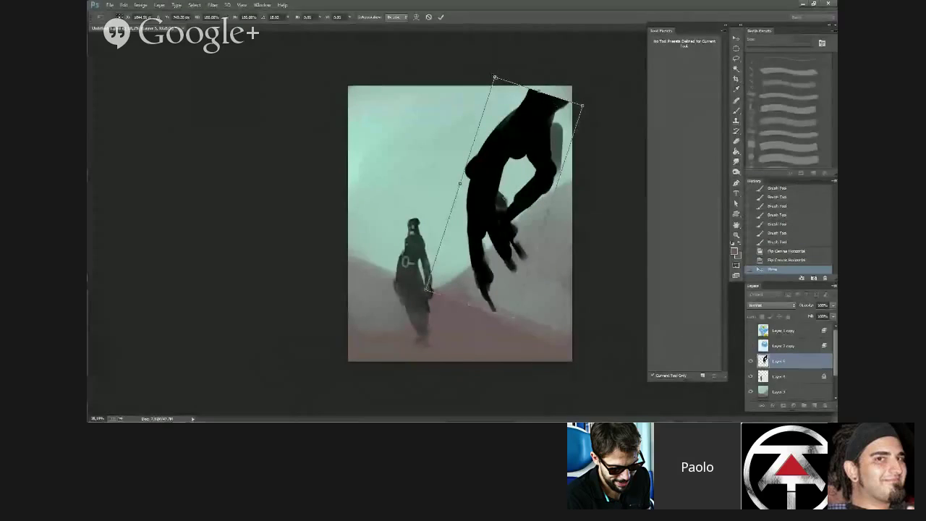
left_click_drag(582, 105, 635, 81)
left_click_drag(603, 116, 635, 145)
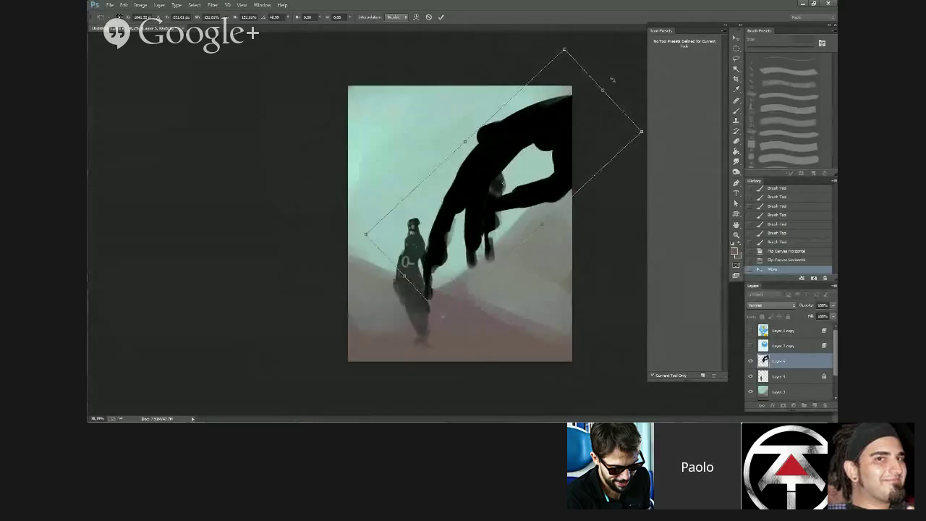
left_click_drag(613, 79, 618, 86)
left_click_drag(565, 136, 480, 111)
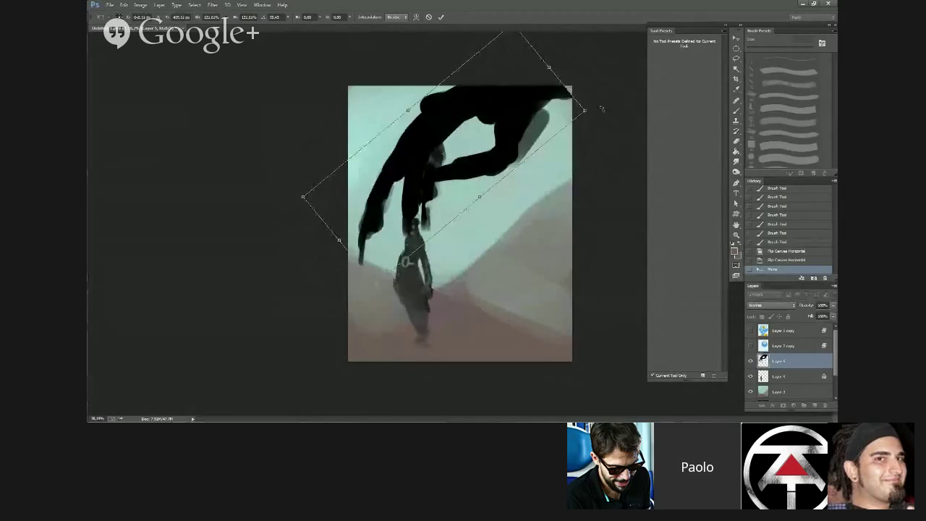
left_click_drag(601, 109, 478, 30)
left_click_drag(466, 191, 544, 218)
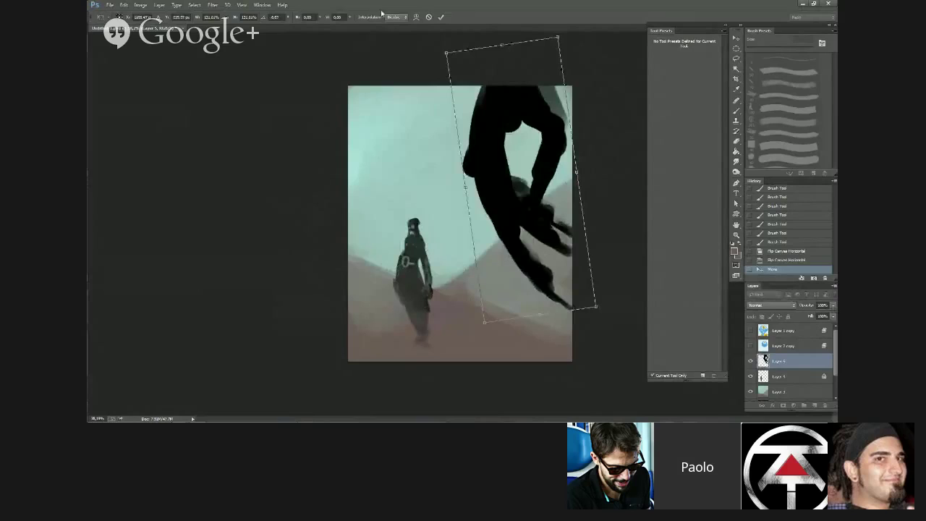
key("Return")
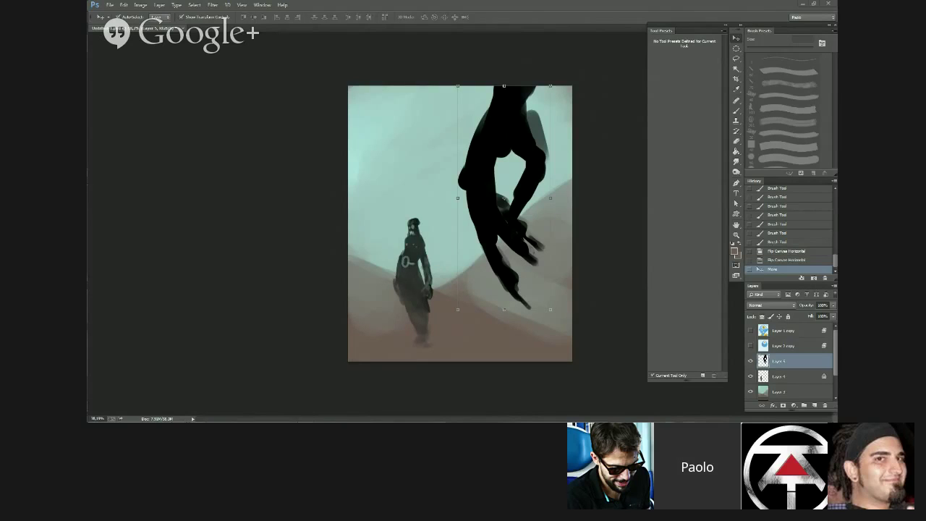
- Switch to the web browser, look through the posts on the sculptor's Facebook page, and open the work-in-progress sculpture photo
left_click_drag(0, 286, 130, 2)
scroll(739, 265, "down", 4)
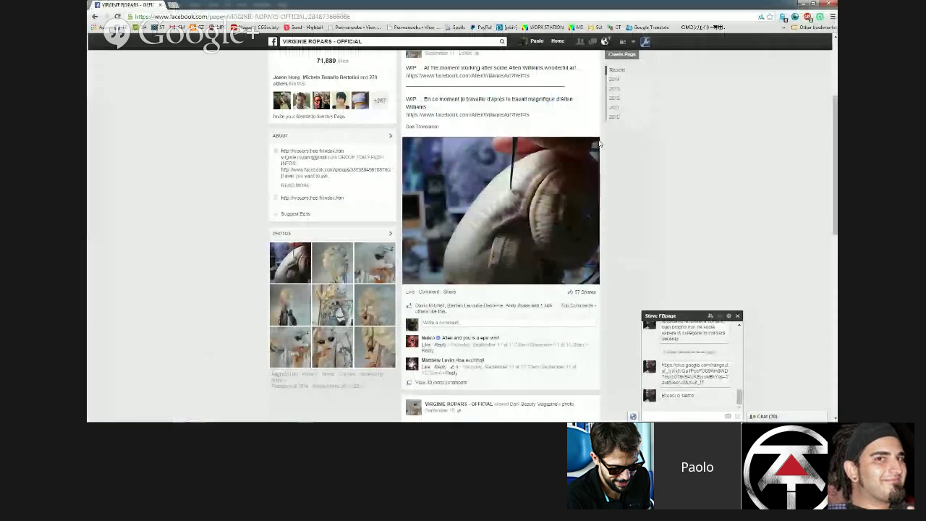
scroll(666, 253, "down", 2)
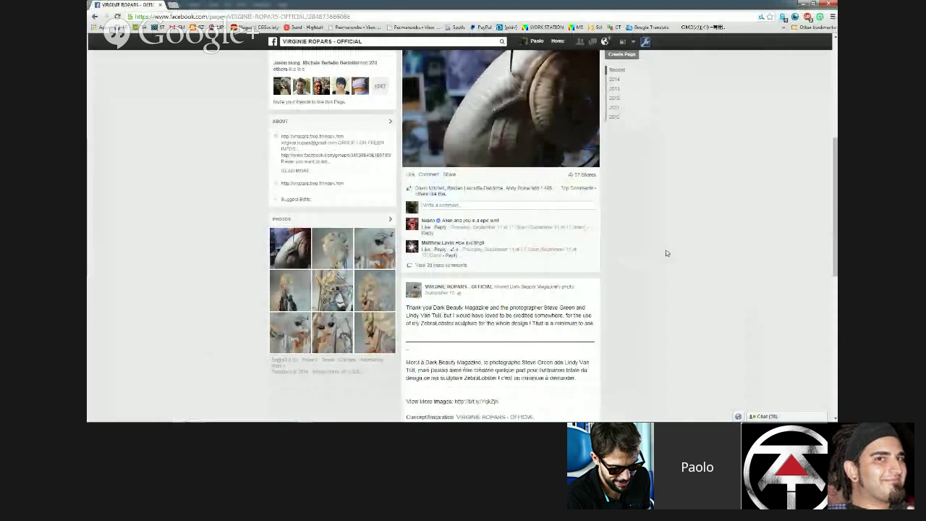
scroll(666, 252, "down", 3)
left_click(387, 260)
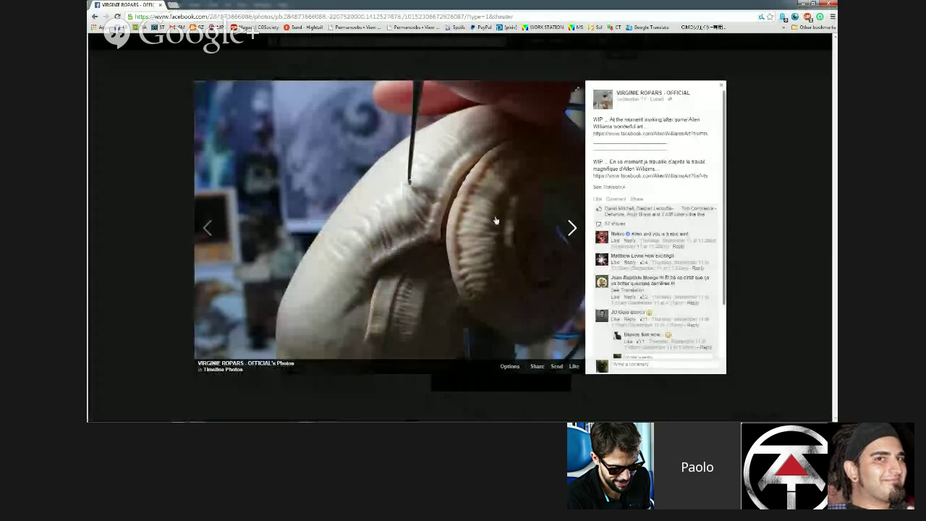
- Page through the sculptor's Facebook photos and examine the face, hands and branches of The Dull Flame of Desire sculpture
left_click(571, 228)
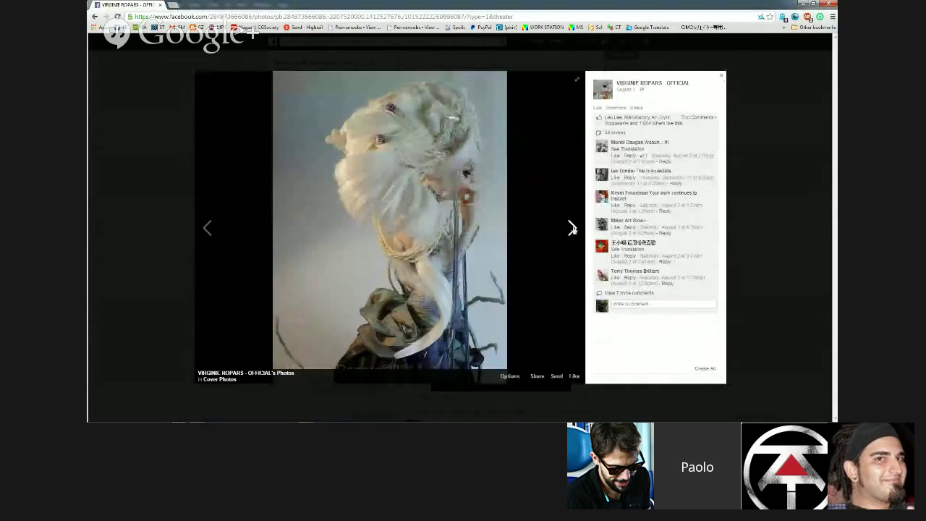
left_click(571, 229)
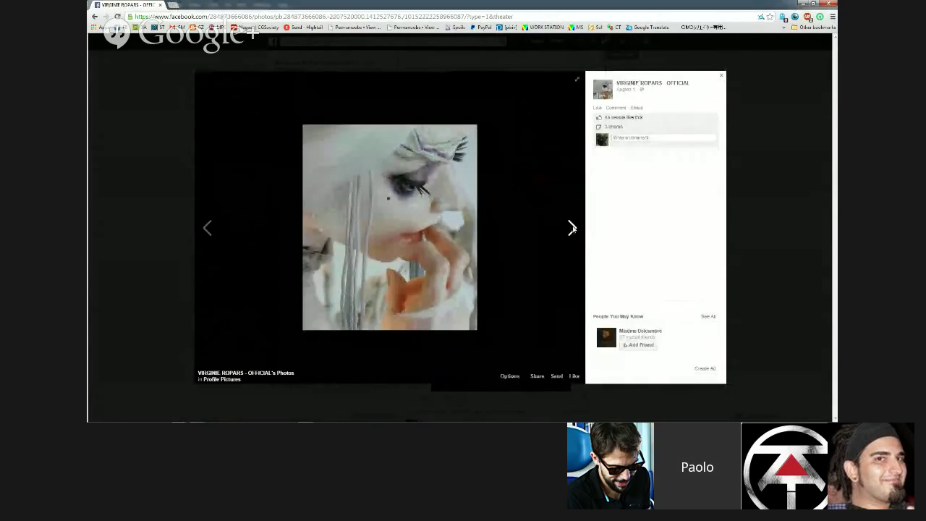
left_click(572, 228)
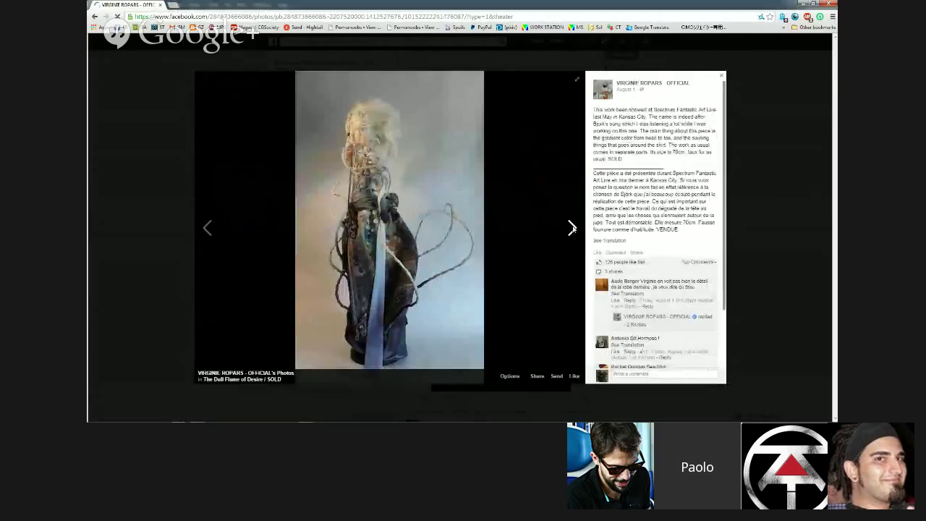
left_click(571, 228)
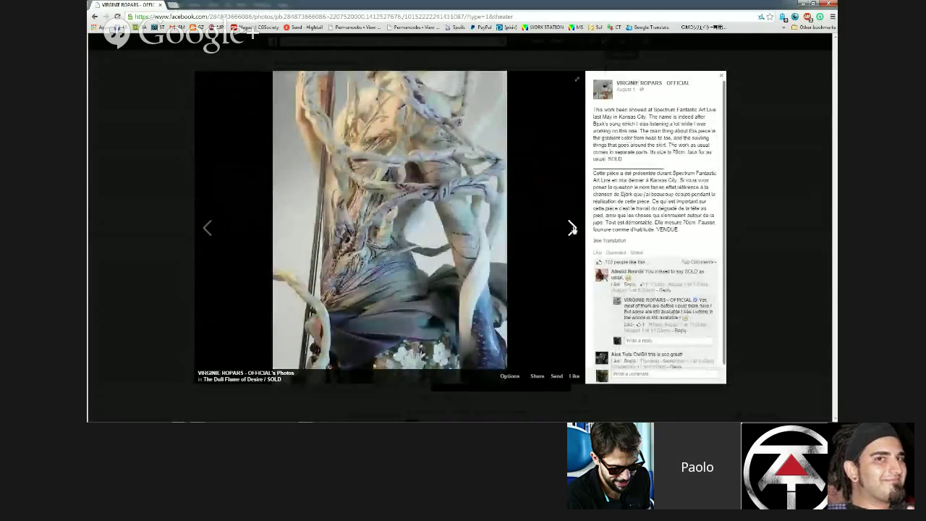
left_click(571, 229)
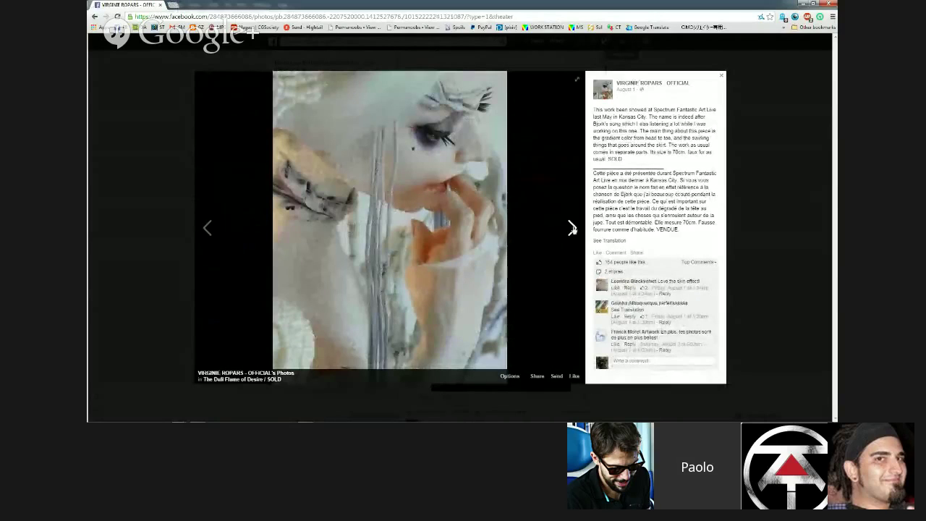
left_click(571, 229)
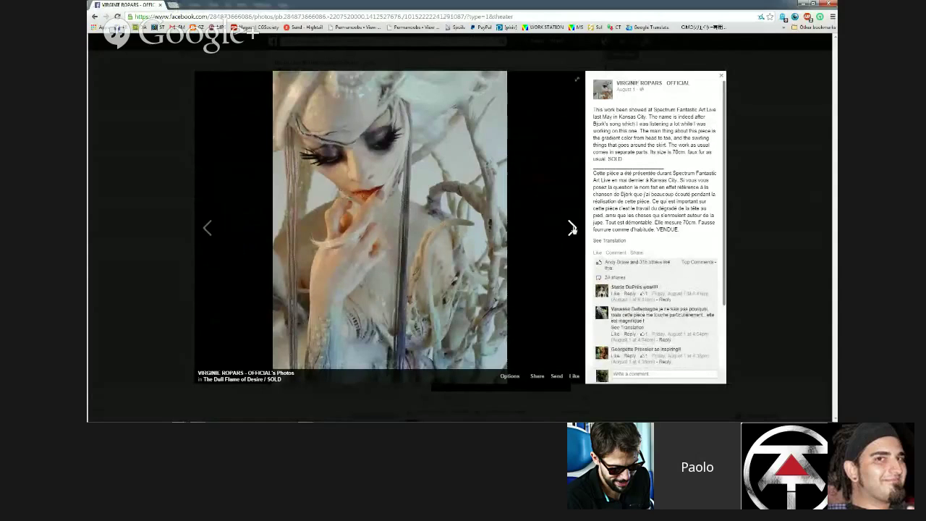
left_click(572, 229)
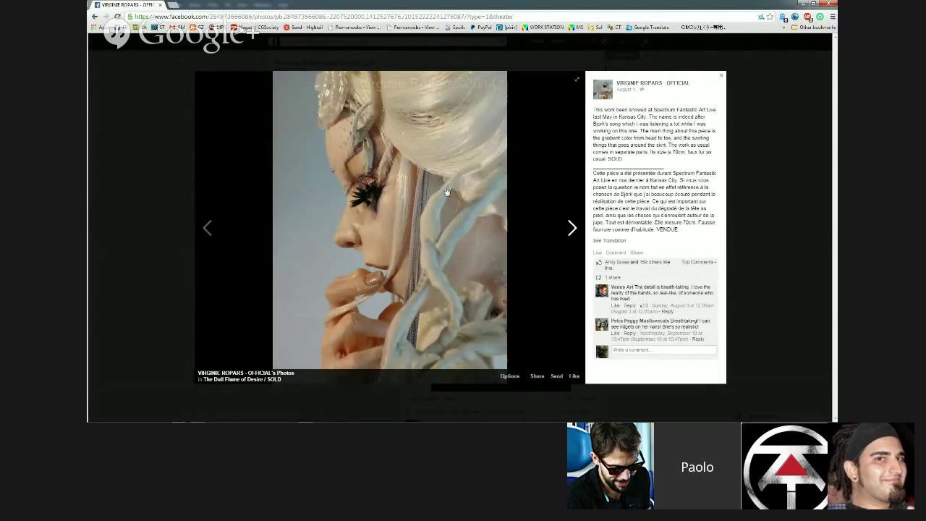
left_click(572, 229)
left_click(572, 229)
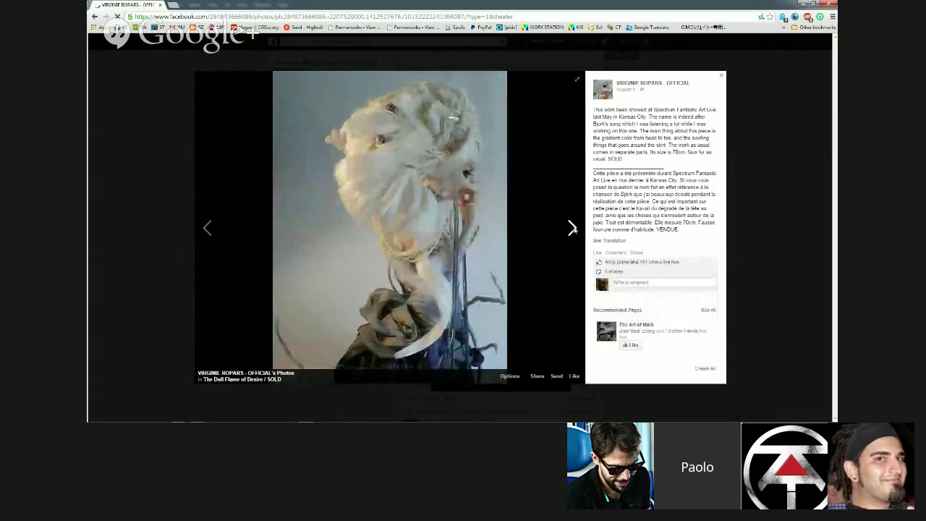
left_click(572, 229)
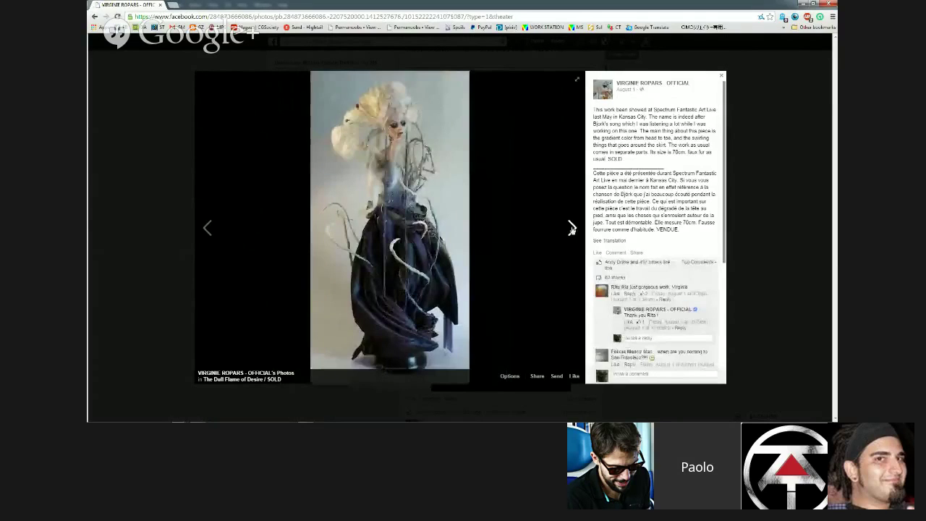
- Examine the photos of the dark-haired Rose bust with its floral headdress in the sculptor's Facebook gallery
left_click(572, 229)
left_click(571, 229)
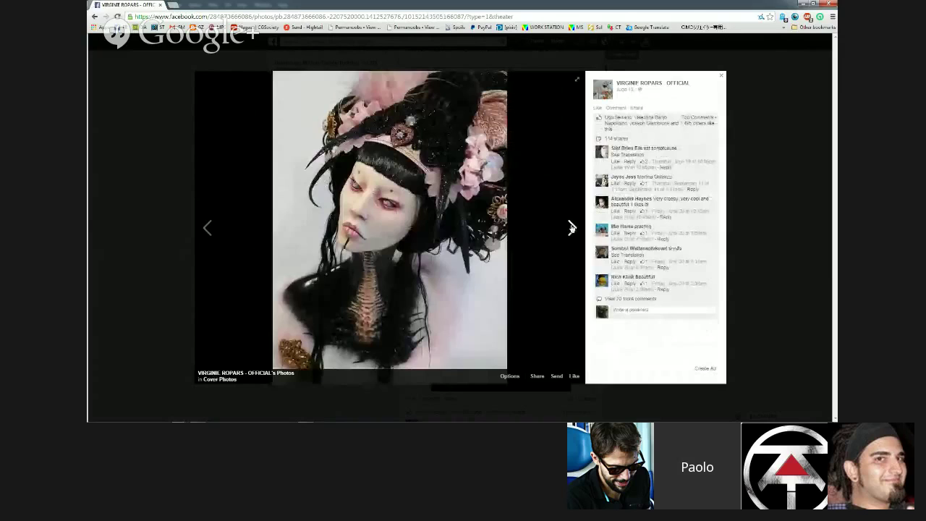
left_click(571, 228)
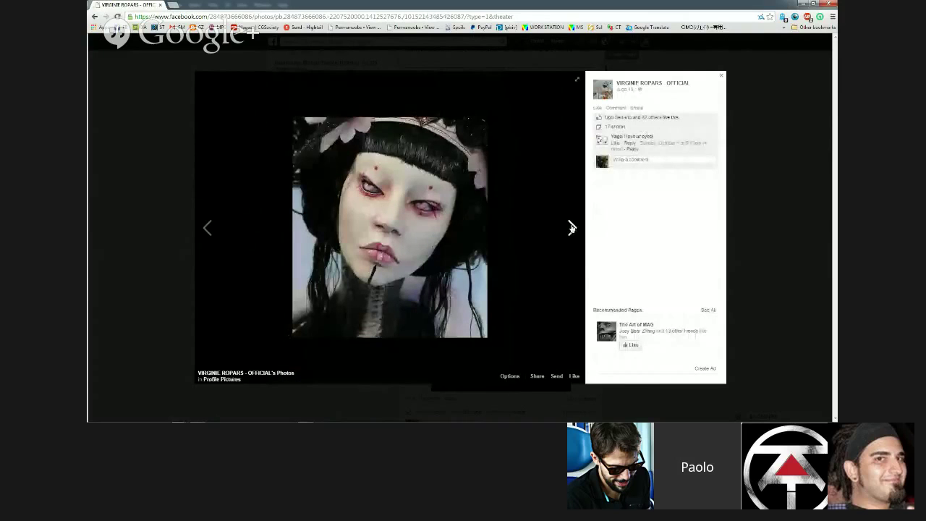
left_click(571, 229)
left_click(571, 229)
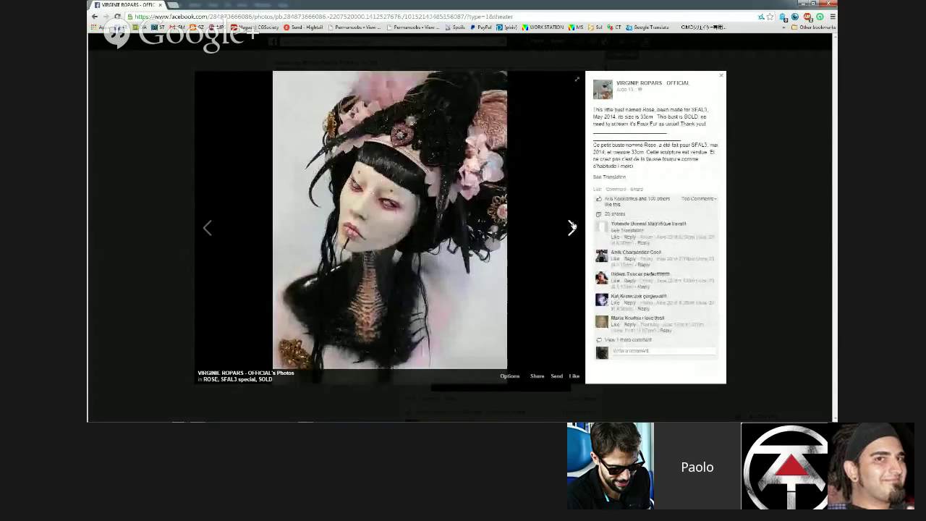
left_click(572, 229)
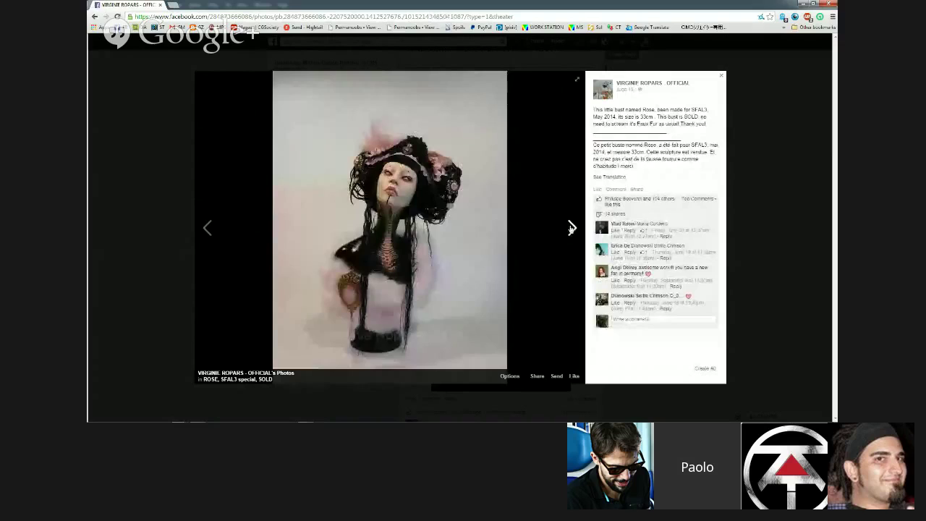
left_click(571, 229)
left_click(571, 229)
- Examine the Epeira Diademata sculpture photos from several angles, and switch back to the painting in Photoshop
left_click(571, 228)
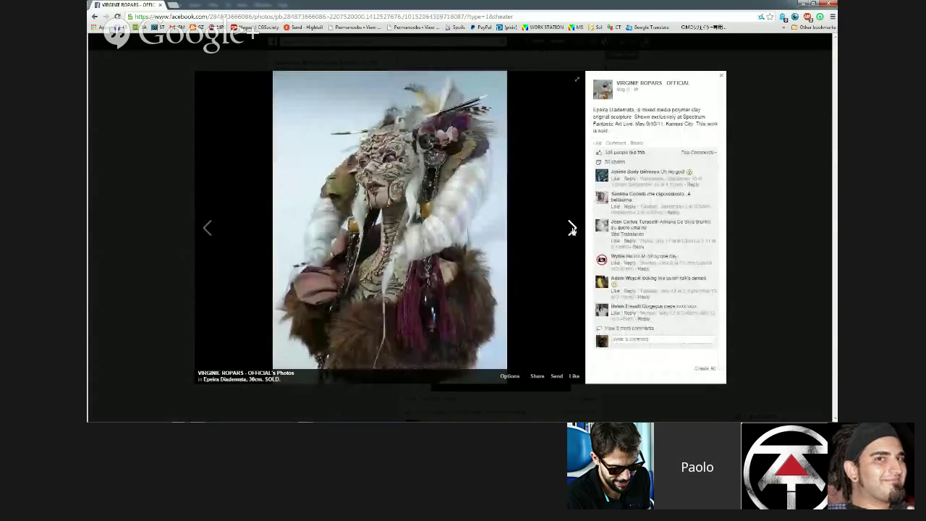
left_click(571, 229)
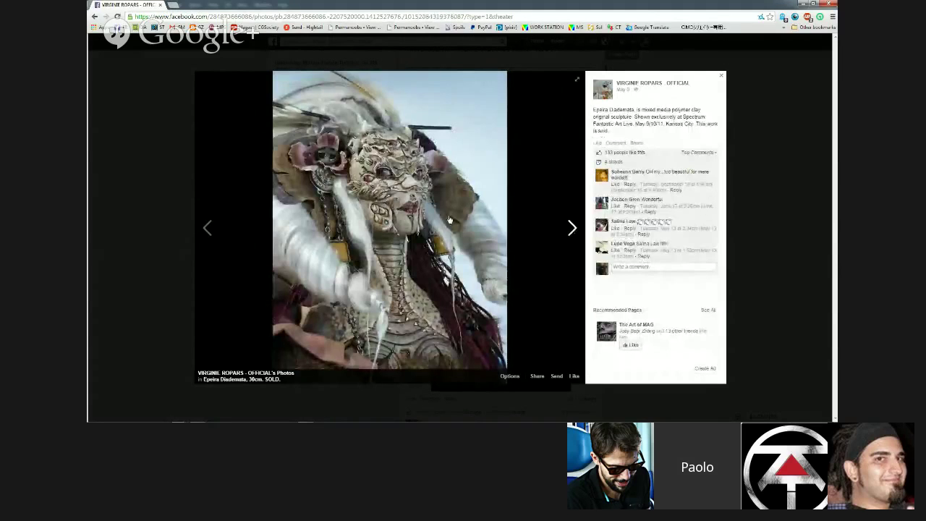
left_click(571, 227)
left_click(571, 228)
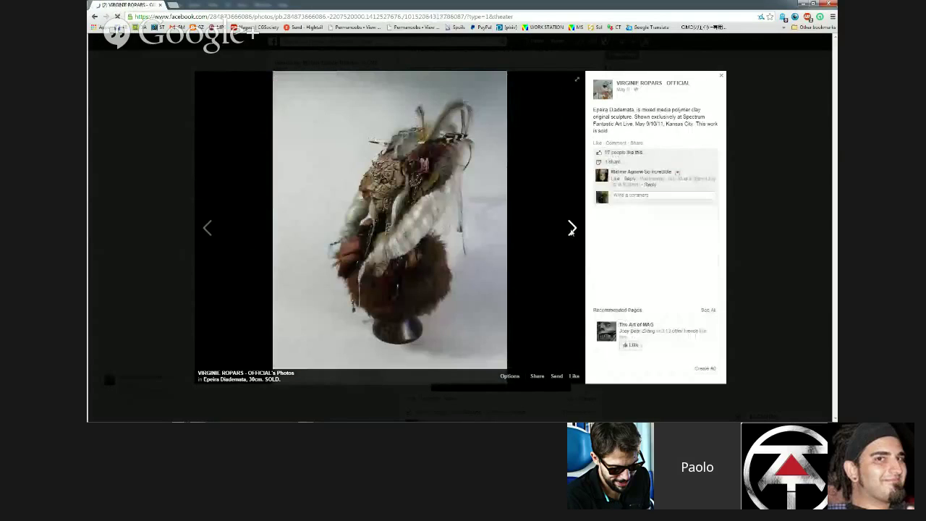
left_click(571, 229)
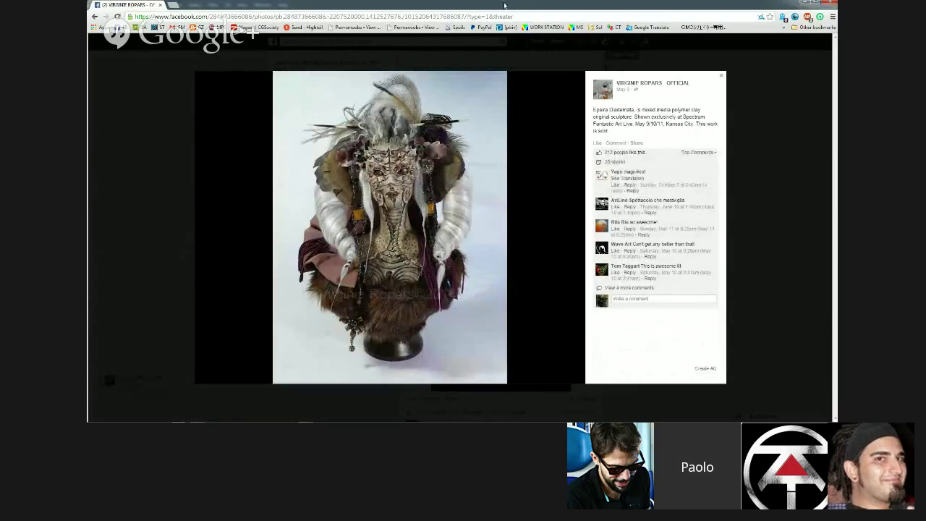
left_click_drag(504, 6, 88, 226)
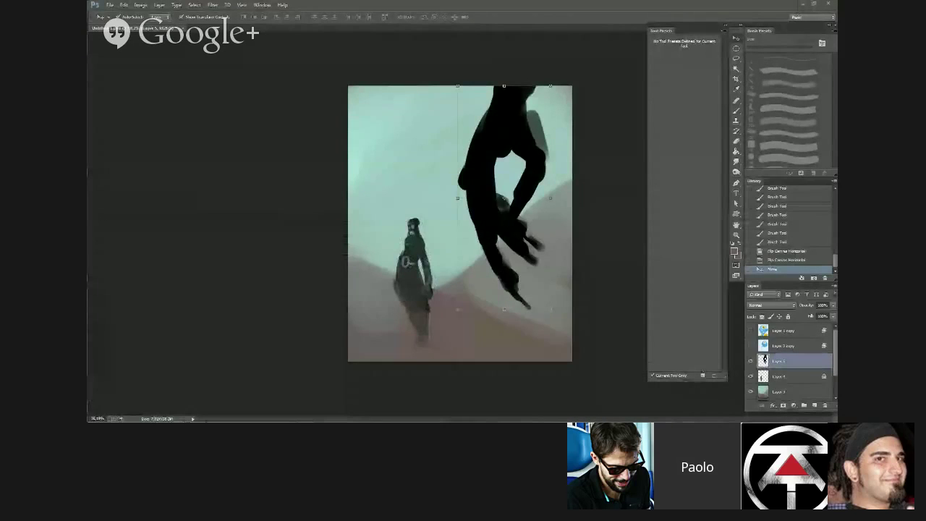
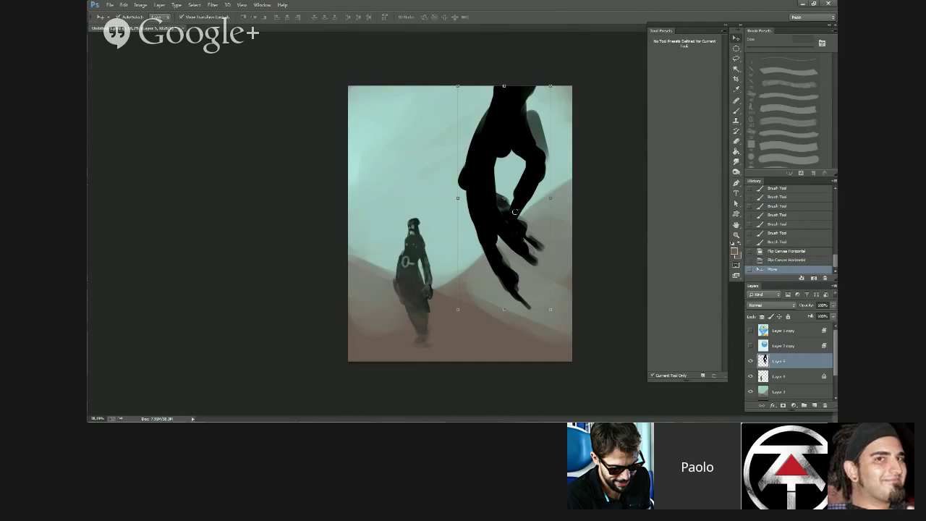
- Hide the giant hand and small figure layers, and paste the horned knight painting onto the canvas
left_click(750, 361)
left_click(750, 376)
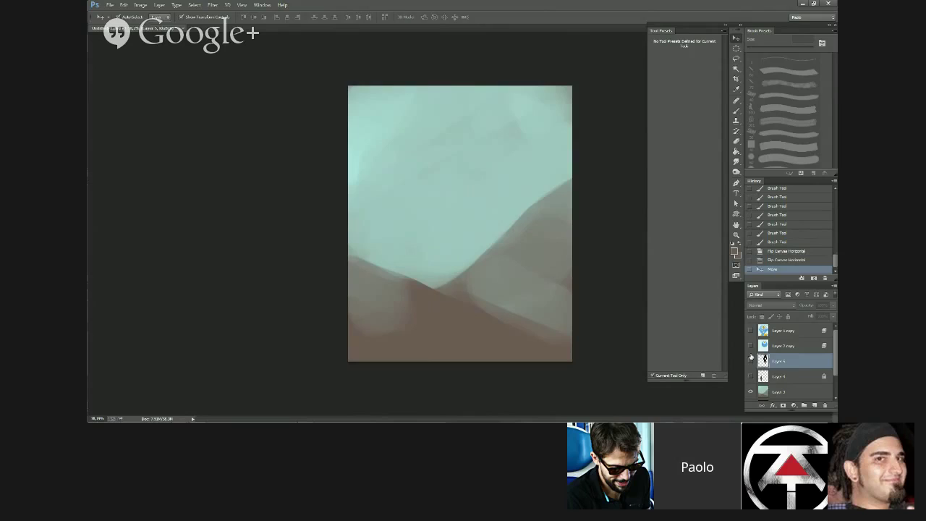
key("ctrl+v")
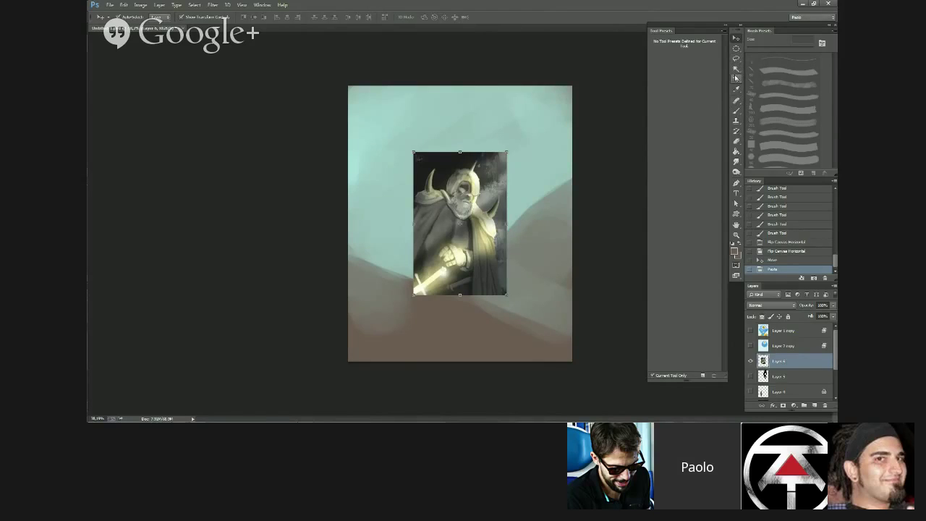
- Move the pasted knight painting into the canvas's lower-left corner and enlarge it to the full canvas height with Free Transform
left_click_drag(483, 201, 418, 266)
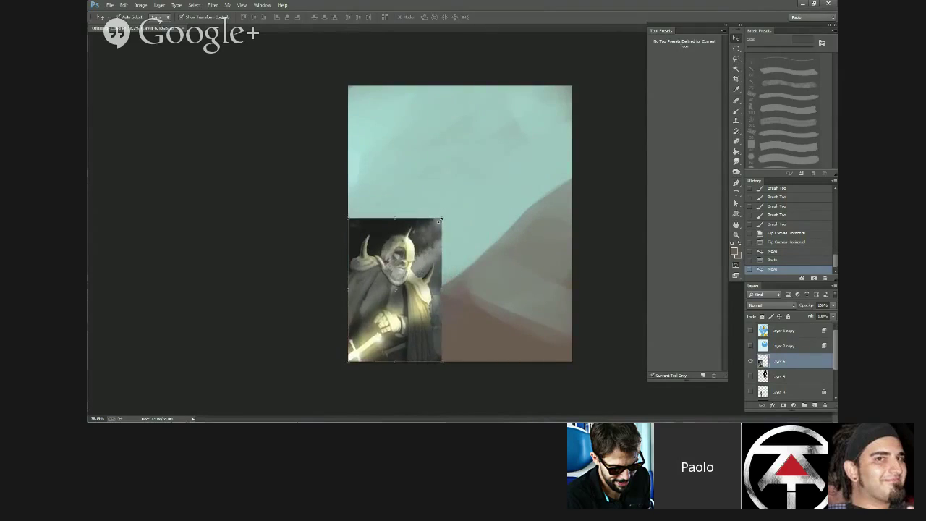
key("ctrl+t")
left_click_drag(441, 220, 530, 86)
key("Return")
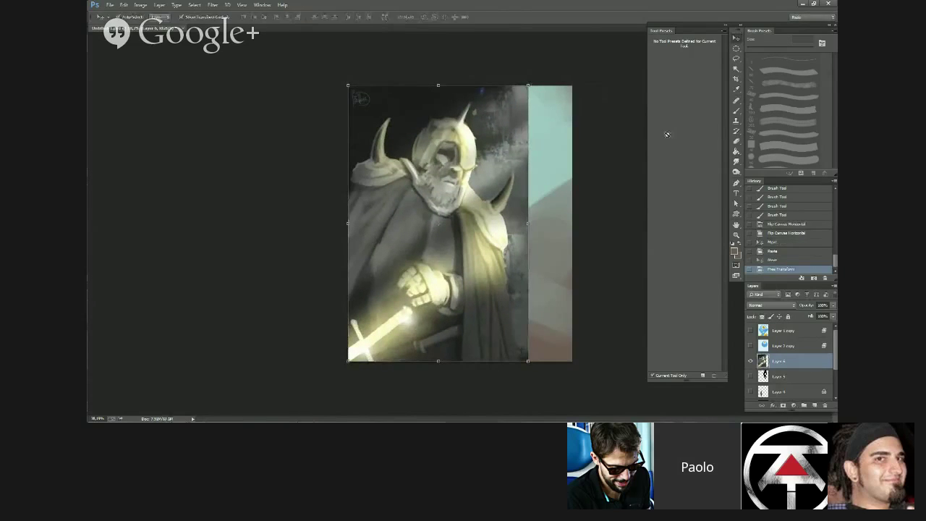
- Crop the canvas to the width of the knight painting, removing the uncovered dune background beside it
left_click(736, 69)
left_click(736, 78)
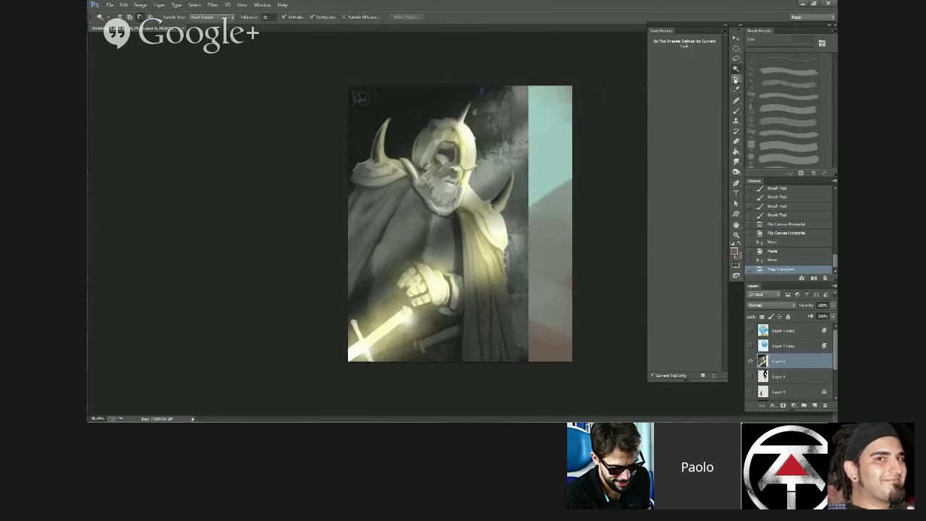
left_click_drag(571, 224, 562, 224)
key("Return")
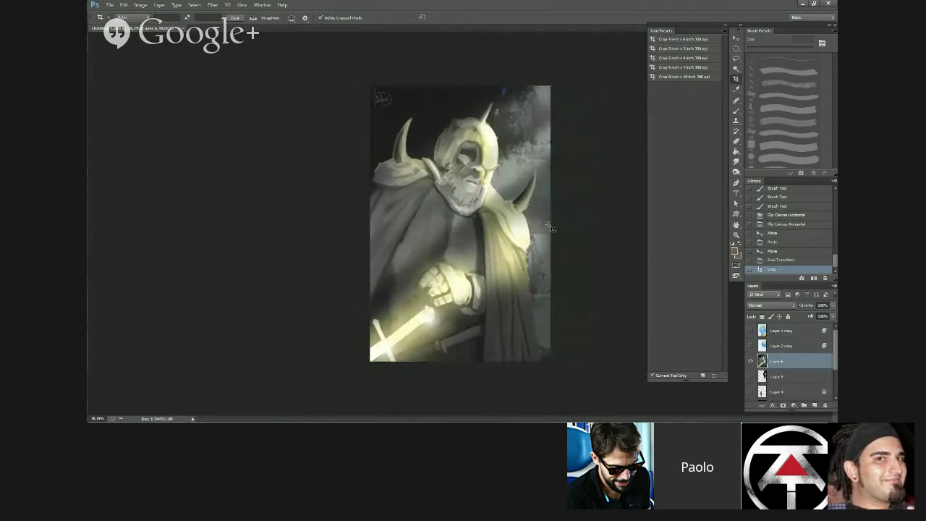
- Flip the knight painting's canvas horizontally to check the composition, and flip it back
scroll(422, 344, "up", 3)
scroll(422, 346, "down", 5)
key("ctrl+shift+h")
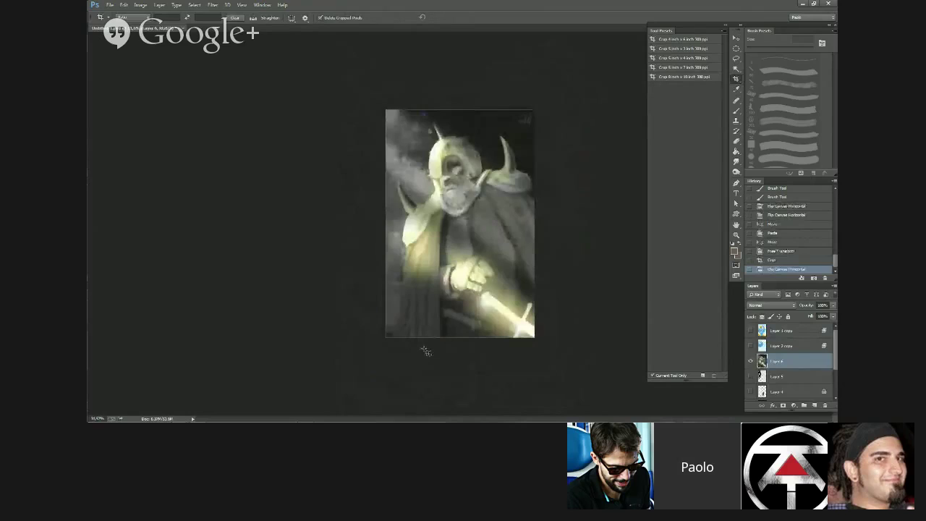
key("h")
scroll(428, 272, "up", 1)
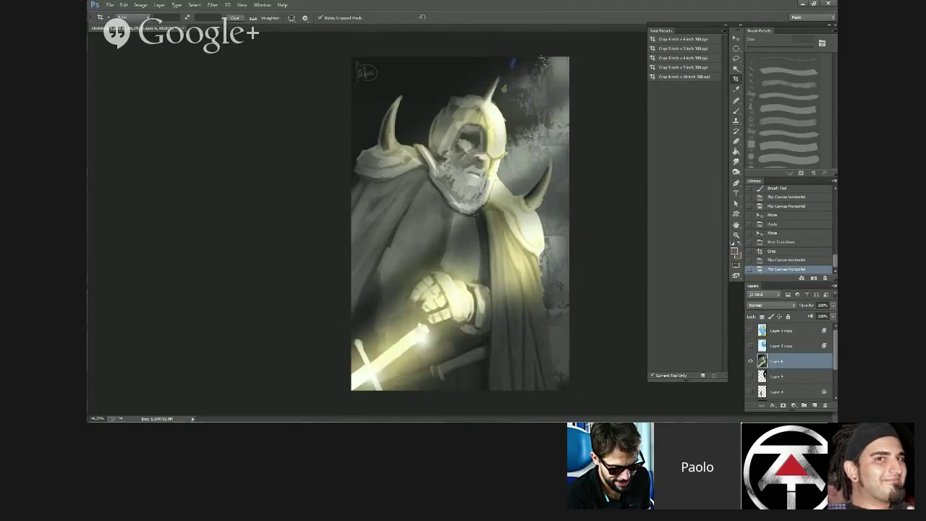
- Paint over the blue spot in the knight's dark background and touch up the helmet's front horn with the square brush and sampled colours
left_click(736, 114)
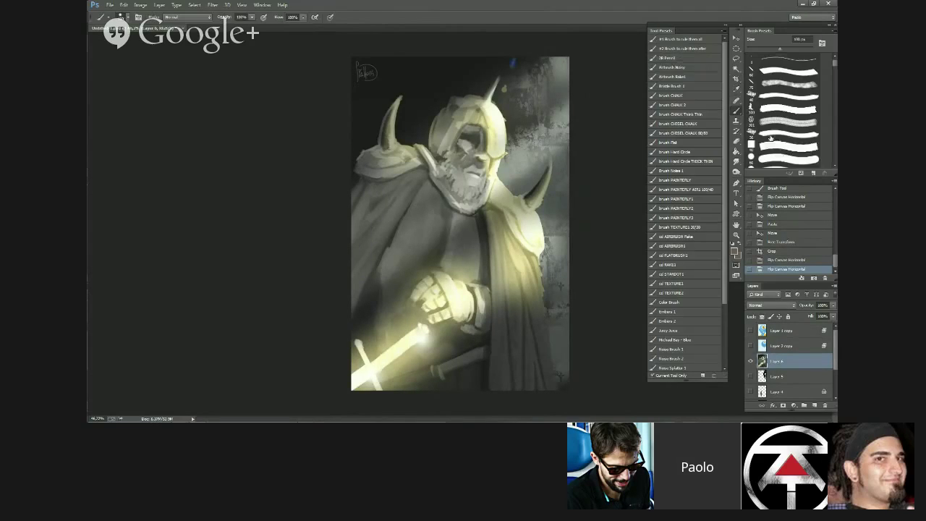
scroll(559, 105, "up", 4)
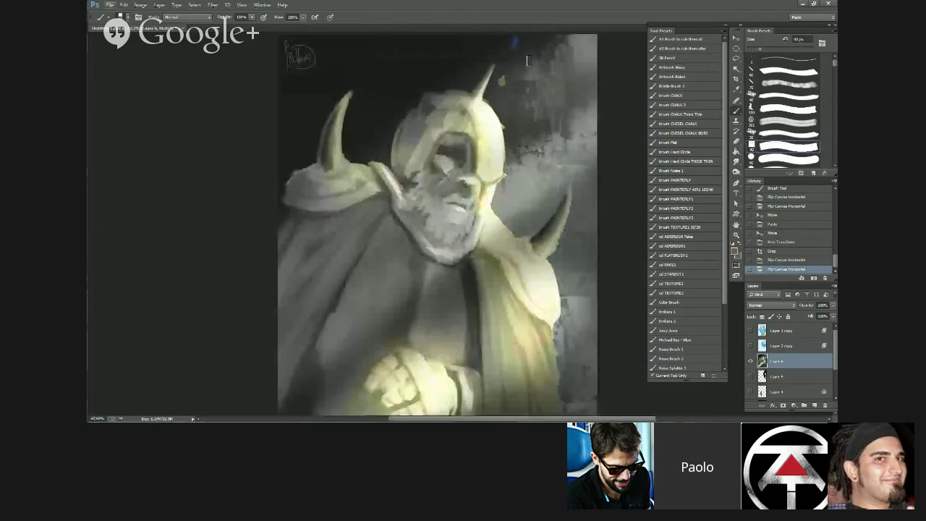
mouse_move(538, 54)
left_mouse_down()
mouse_move(516, 97)
mouse_move(494, 83)
mouse_move(485, 95)
mouse_move(490, 86)
left_mouse_up()
left_click(486, 93, "alt")
left_click_drag(491, 85, 490, 84)
left_click_drag(490, 85, 491, 95)
scroll(491, 118, "down", 2)
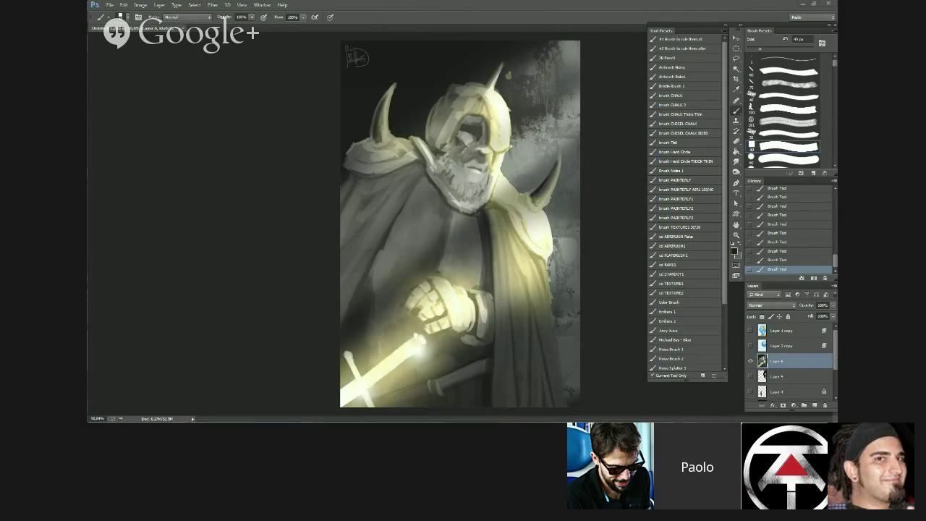
- Create a new document with a transparent background and fill it with the dark foreground colour using the Paint Bucket
left_click(109, 5)
left_click(115, 14)
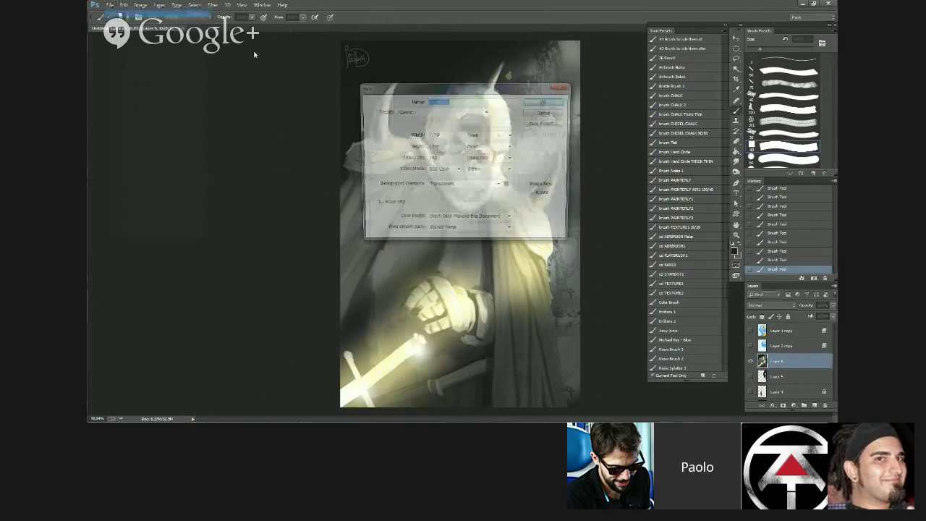
key("Return")
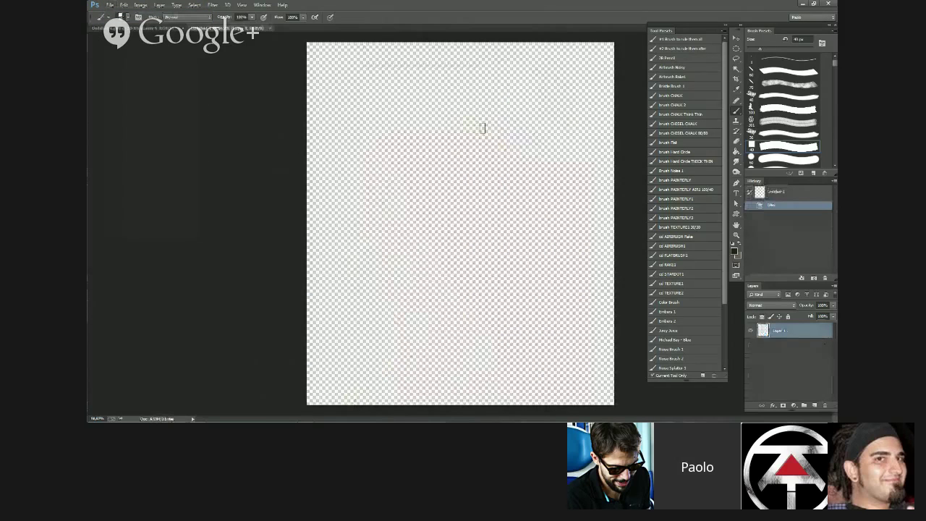
left_click(736, 151)
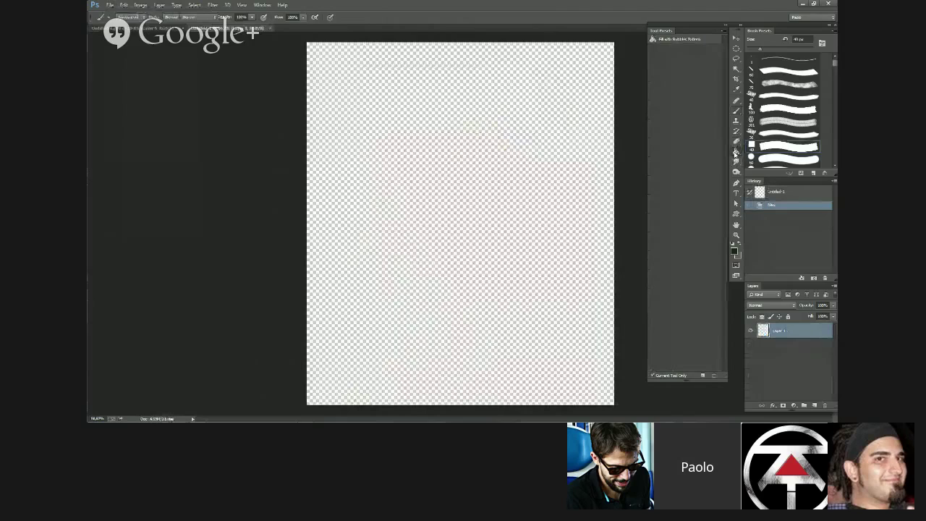
left_click(444, 248)
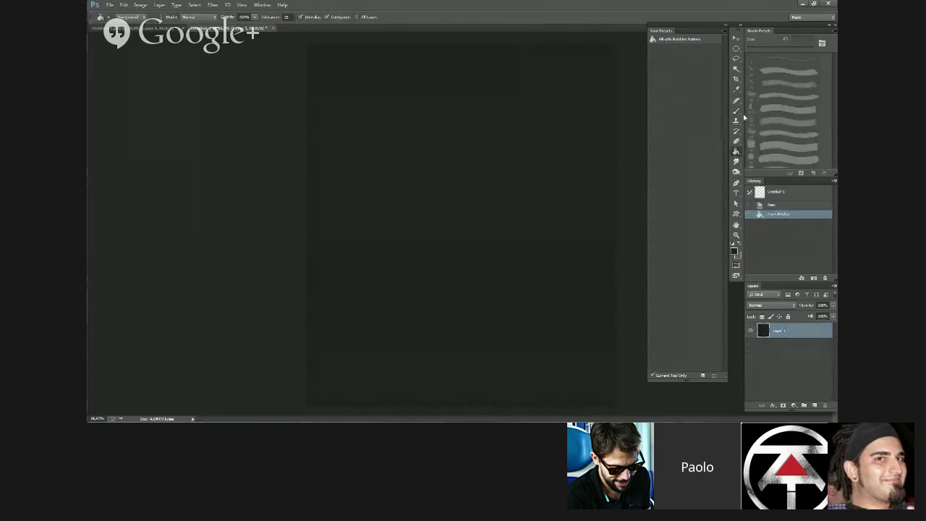
left_click(736, 193)
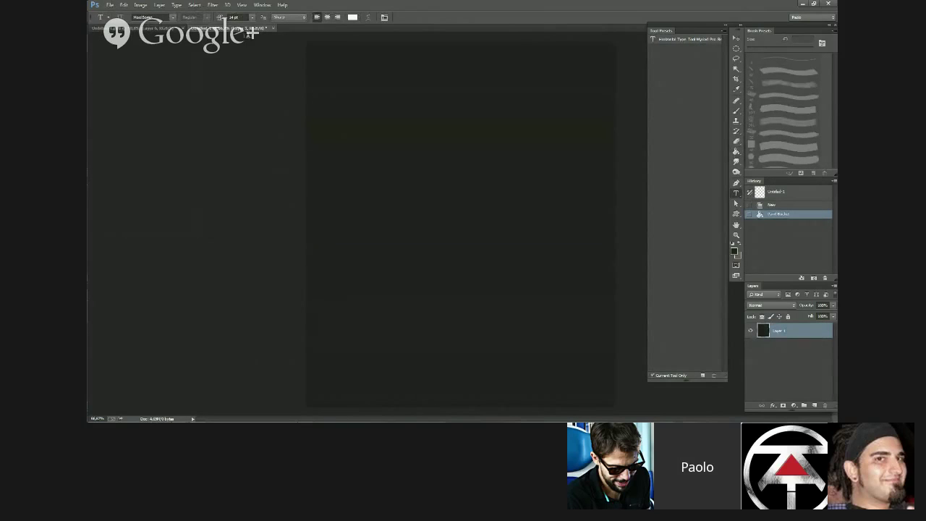
left_click(252, 17)
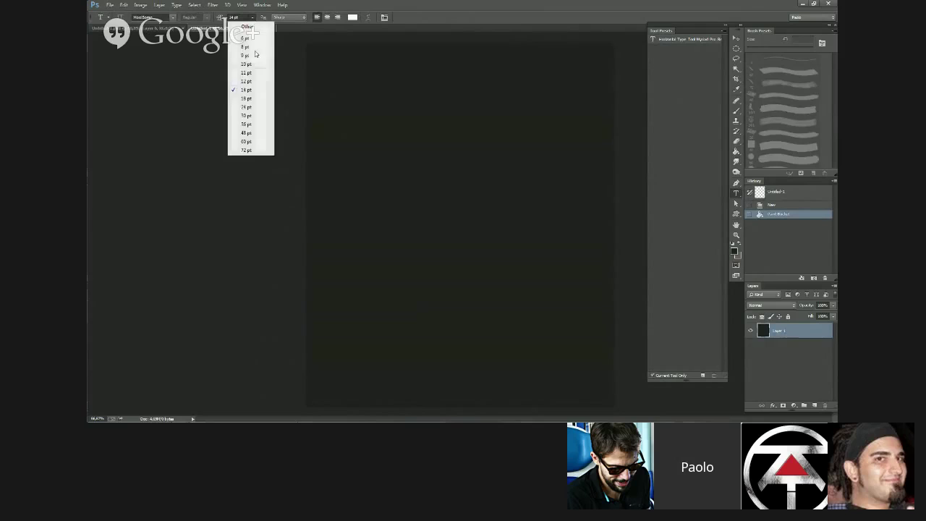
left_click(247, 124)
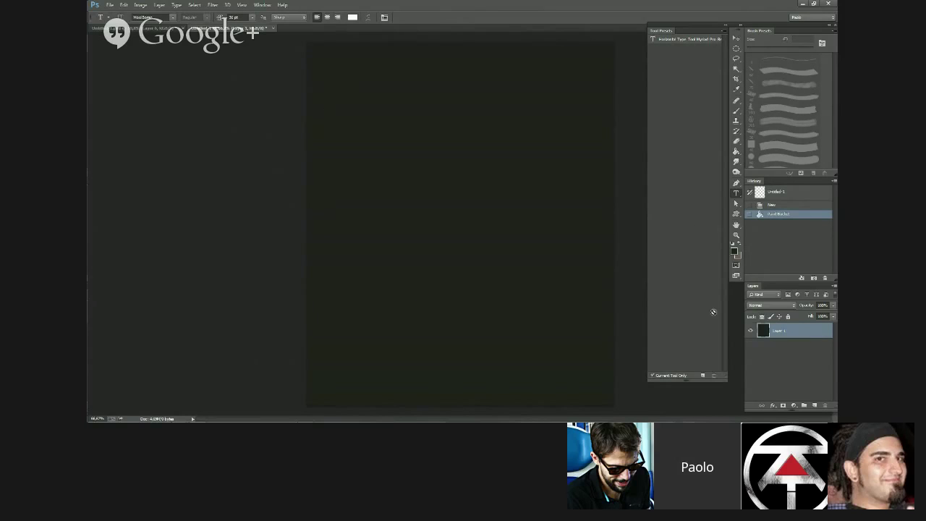
left_click(323, 98)
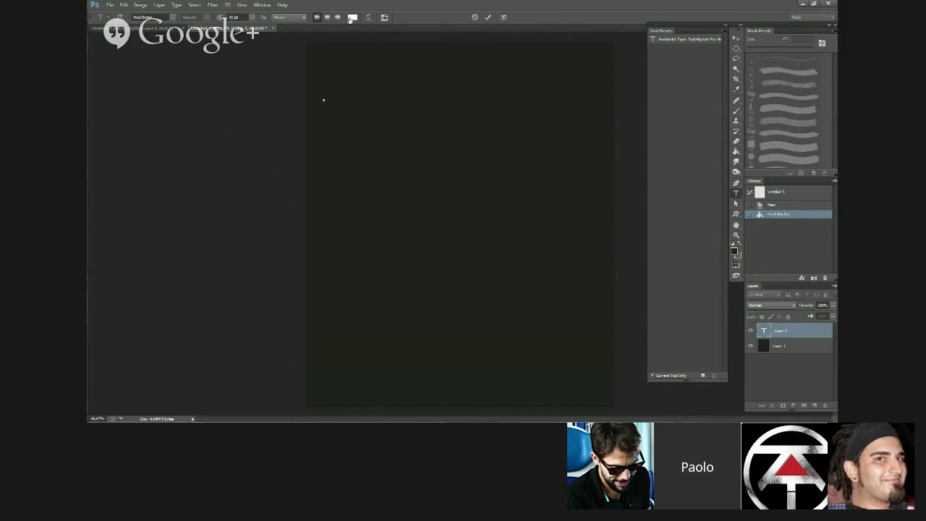
key("ctrl+v")
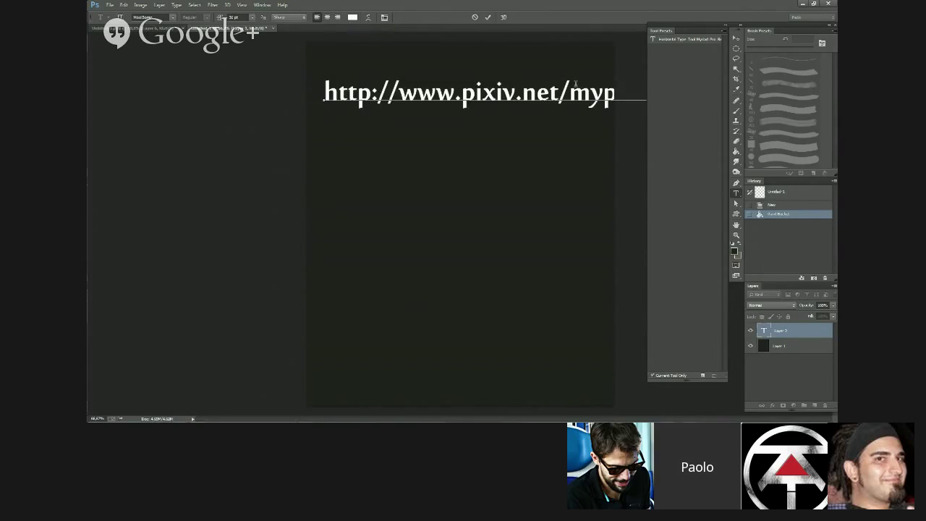
- Move and scale down the URL text so it fits across the top of the canvas
left_click(735, 38)
left_click_drag(590, 81, 569, 82)
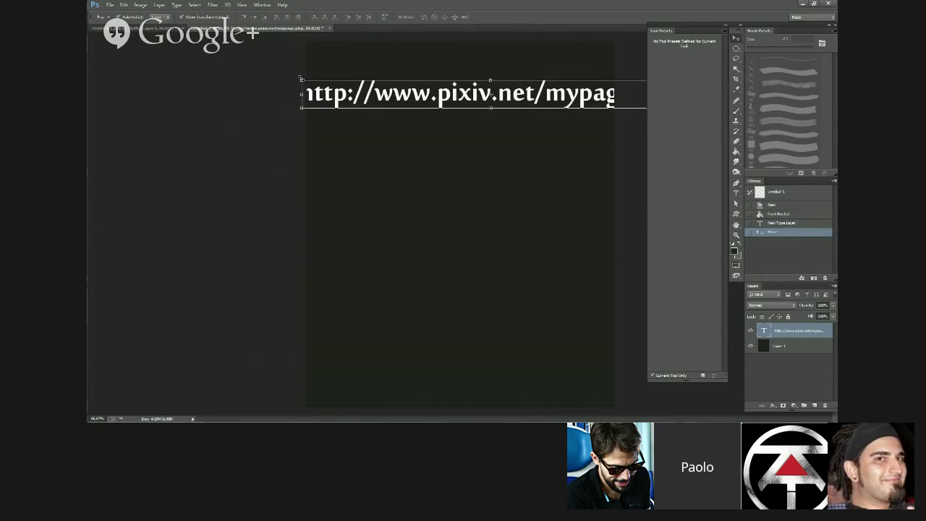
left_click_drag(302, 79, 407, 133)
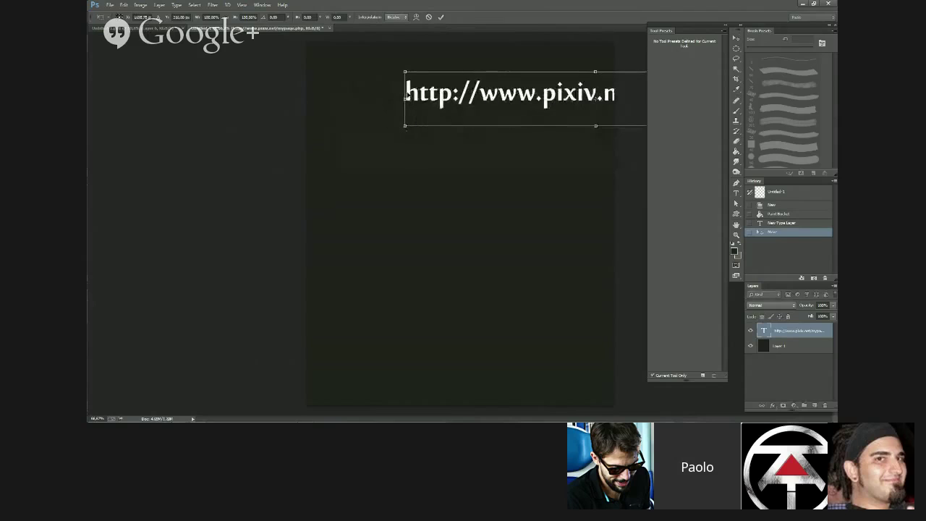
left_click_drag(405, 73, 358, 70)
key("Return")
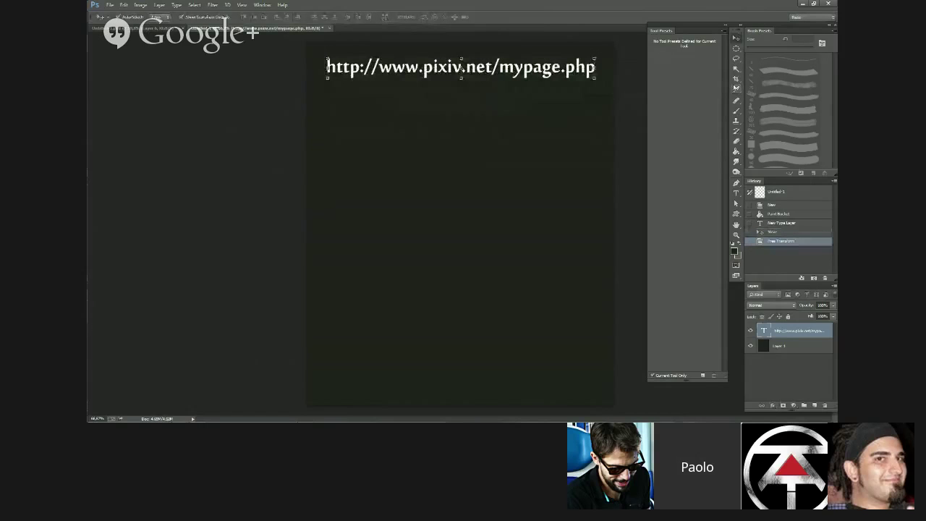
- Crop the dark canvas to a narrow horizontal strip around the URL text
key("c")
left_click_drag(452, 404, 453, 255)
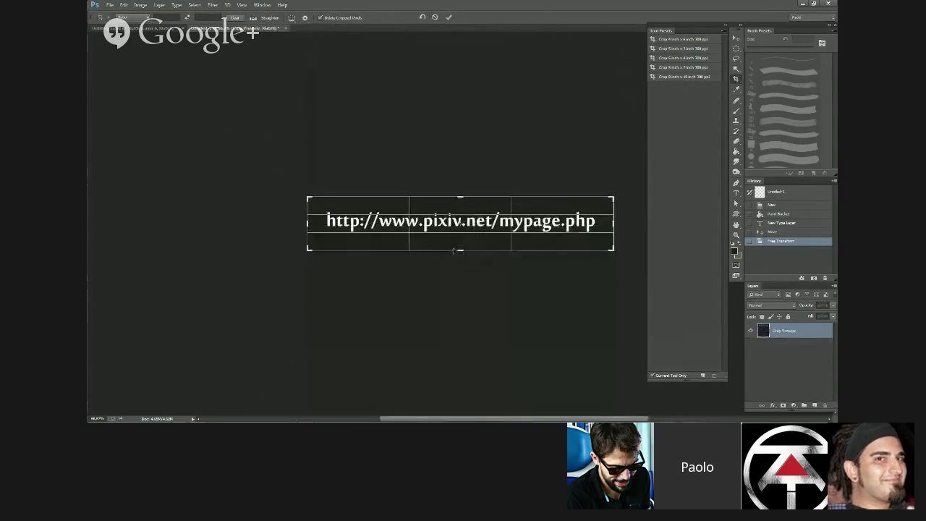
key("Return")
- Float the URL document in its own window over the knight painting, and close it without saving
left_click_drag(283, 29, 312, 73)
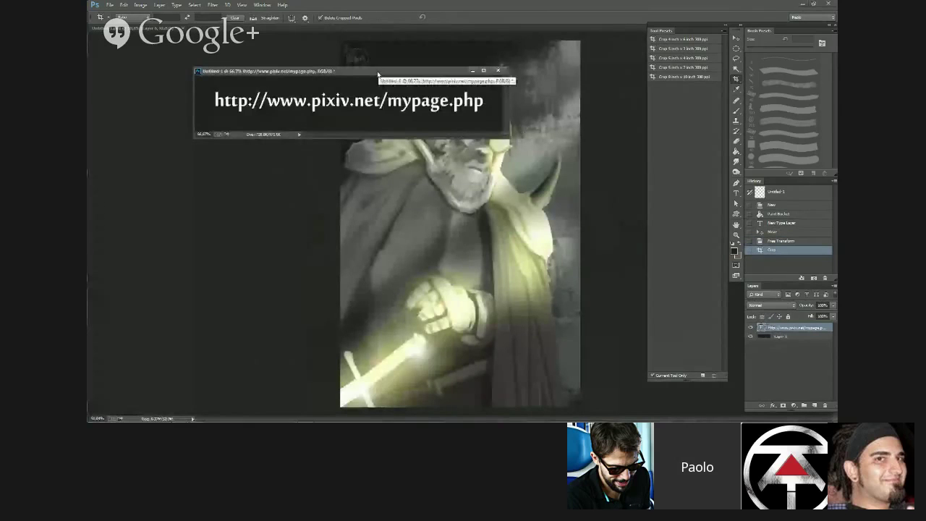
left_click_drag(378, 73, 282, 44)
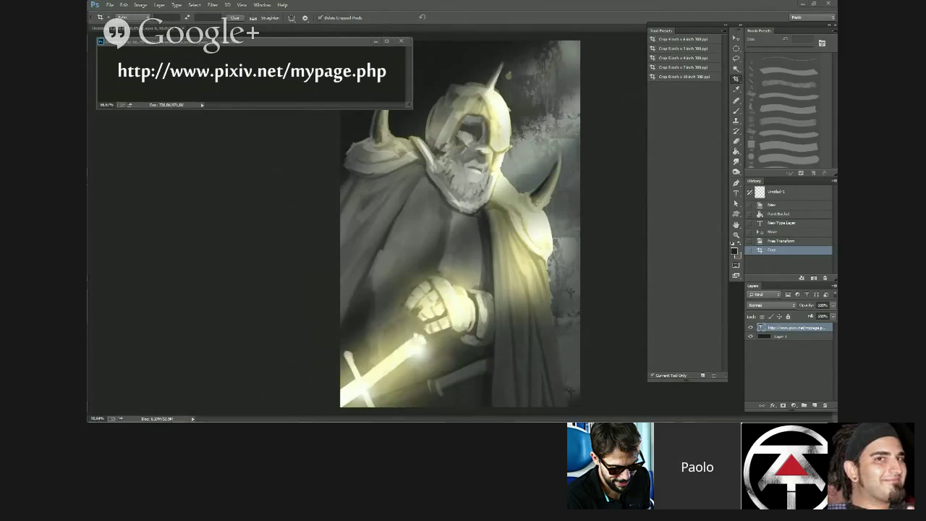
left_click(401, 40)
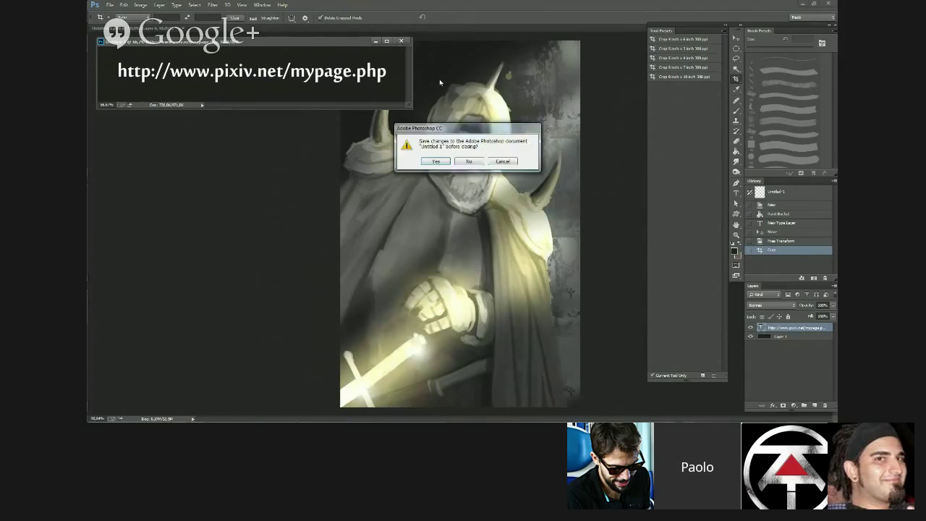
left_click(469, 161)
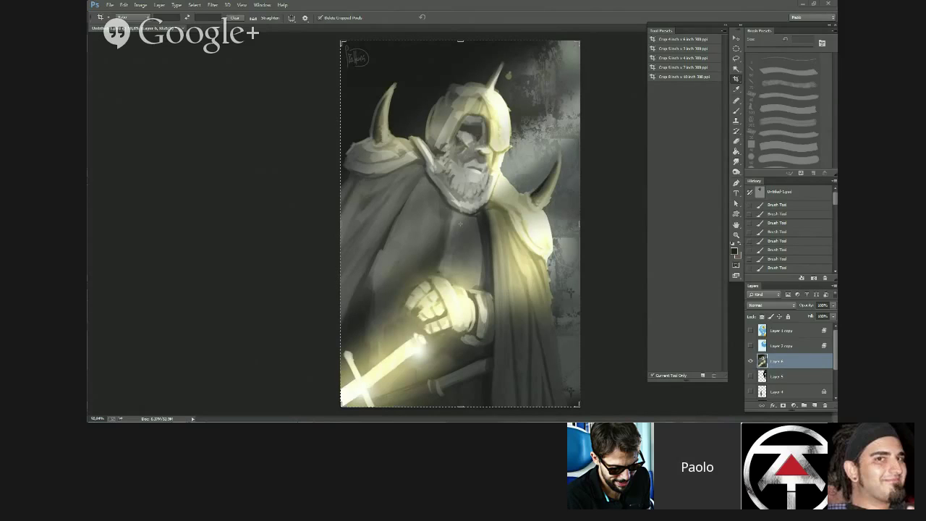
- Select a hard round brush, flip the knight painting's canvas horizontally to check the composition, and flip it back
left_click(736, 113)
left_click(776, 159)
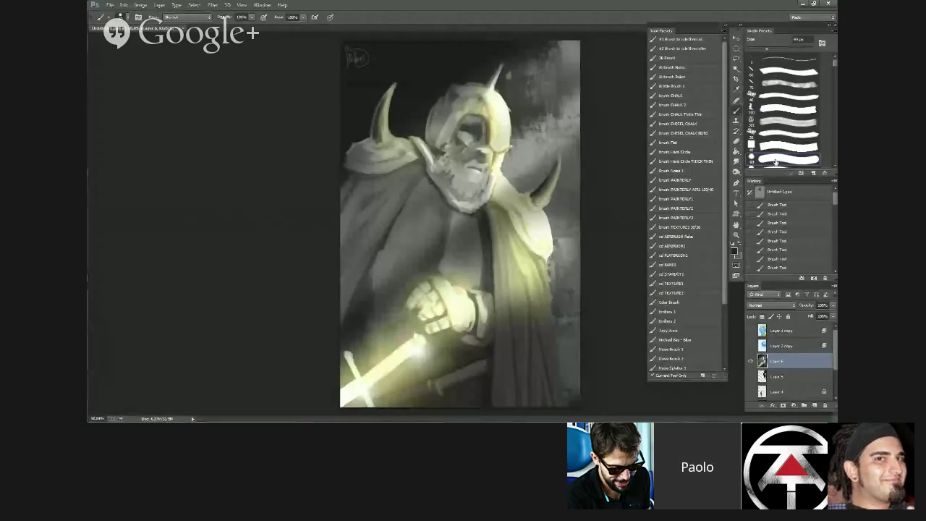
scroll(491, 126, "down", 3)
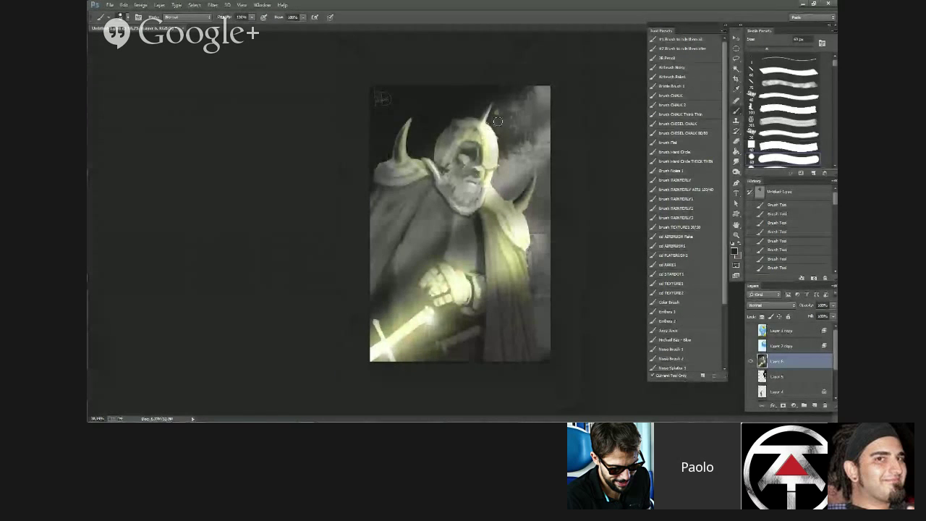
key("ctrl+shift+h")
key("ctrl+plus")
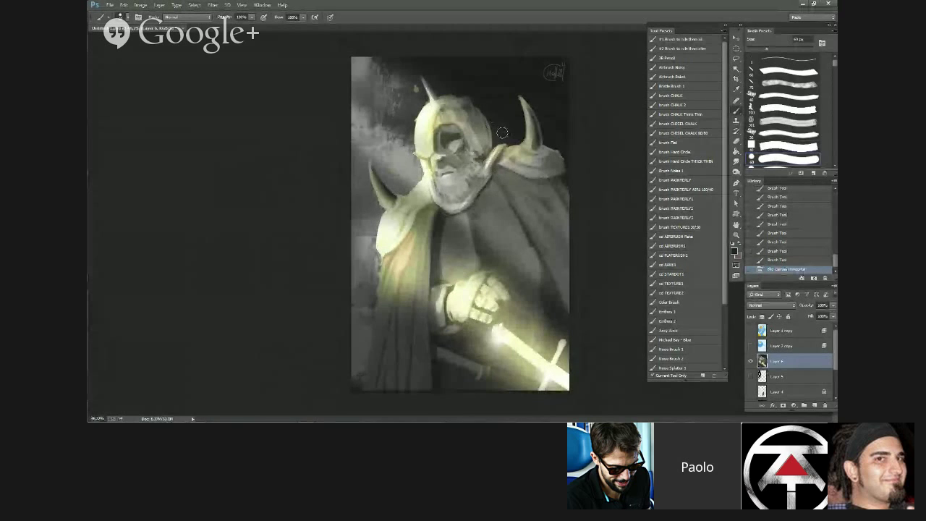
key("ctrl+plus")
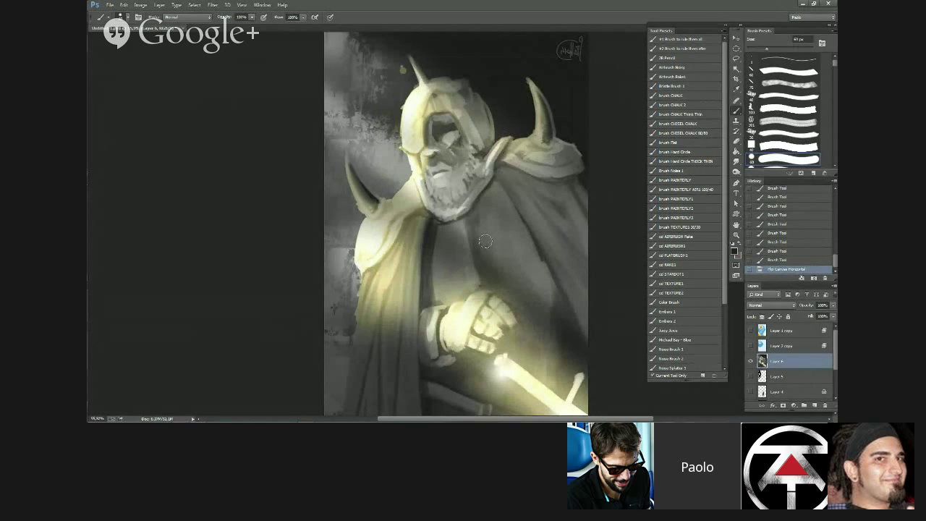
key("ctrl+minus")
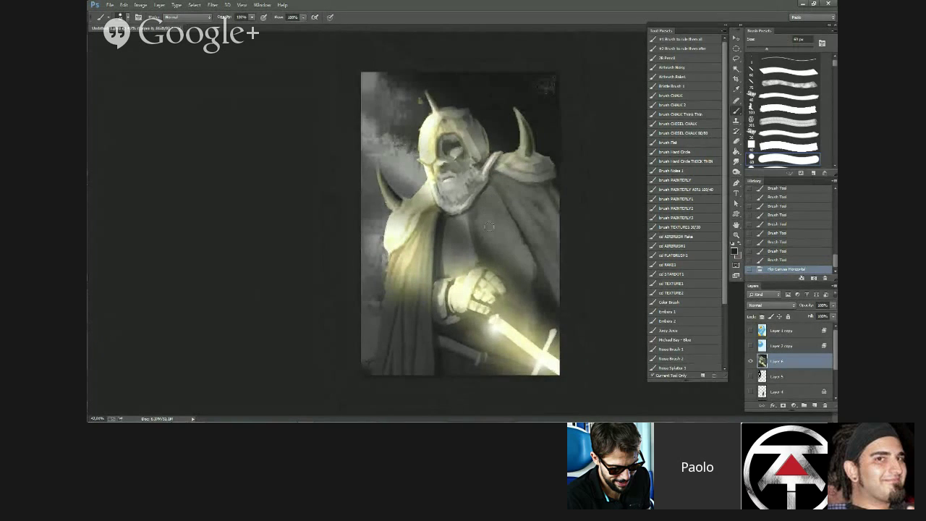
key("ctrl+shift+h")
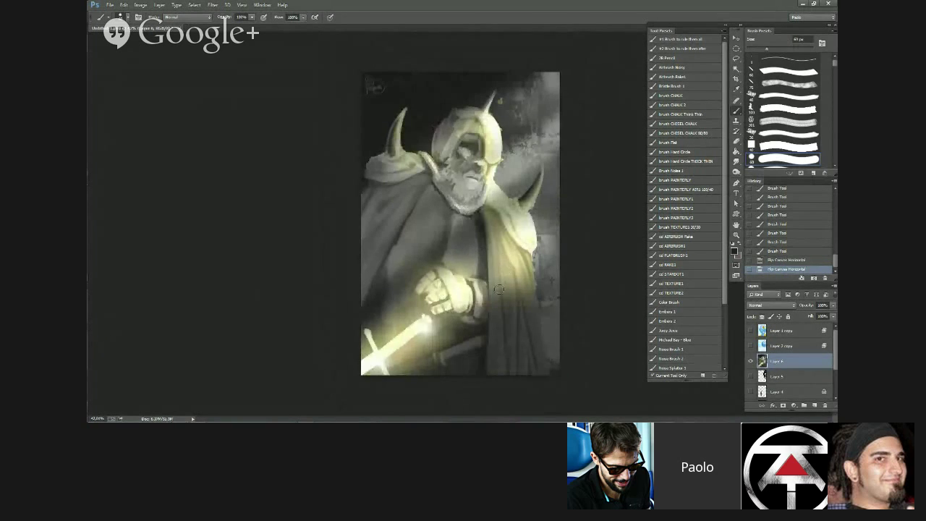
scroll(474, 242, "up", 3)
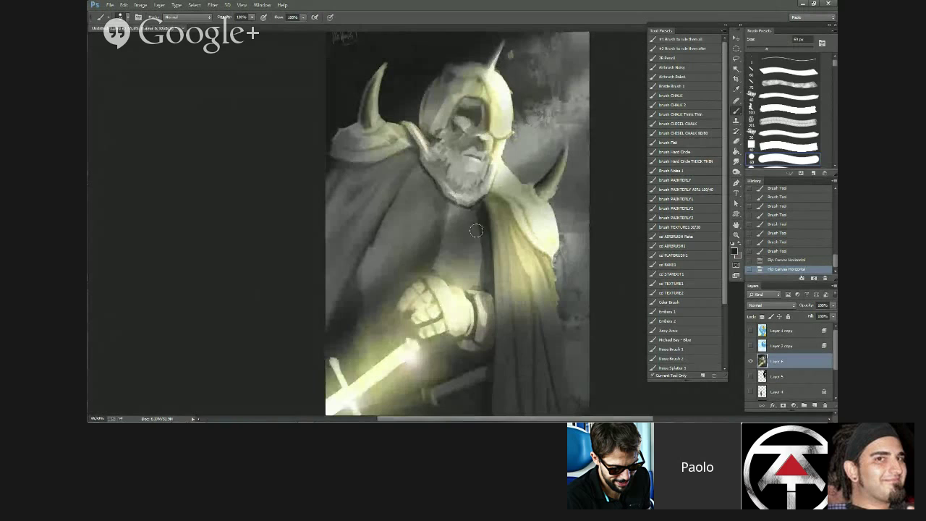
- Add a new layer above the knight painting and brush a dark shadow between the chest and the lit cape
left_click(814, 405)
key("bracketleft")
key("bracketleft")
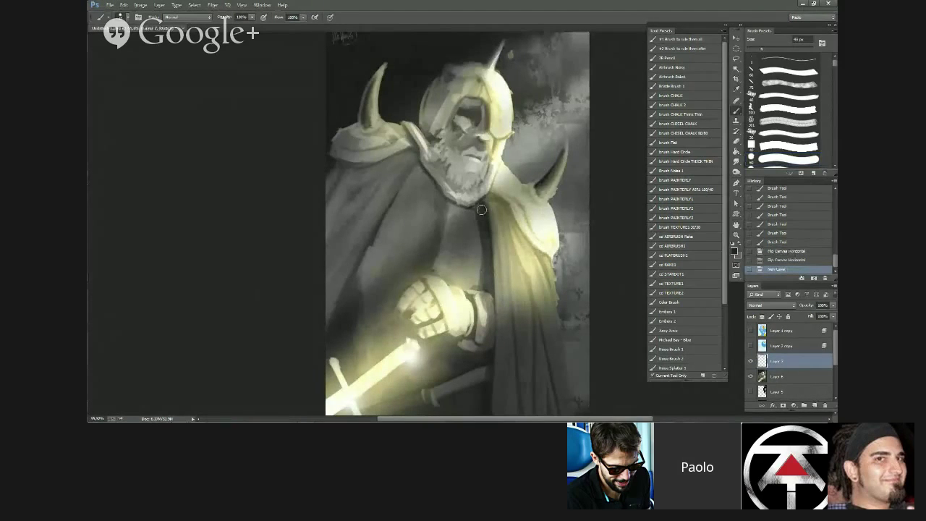
left_click_drag(482, 210, 491, 277)
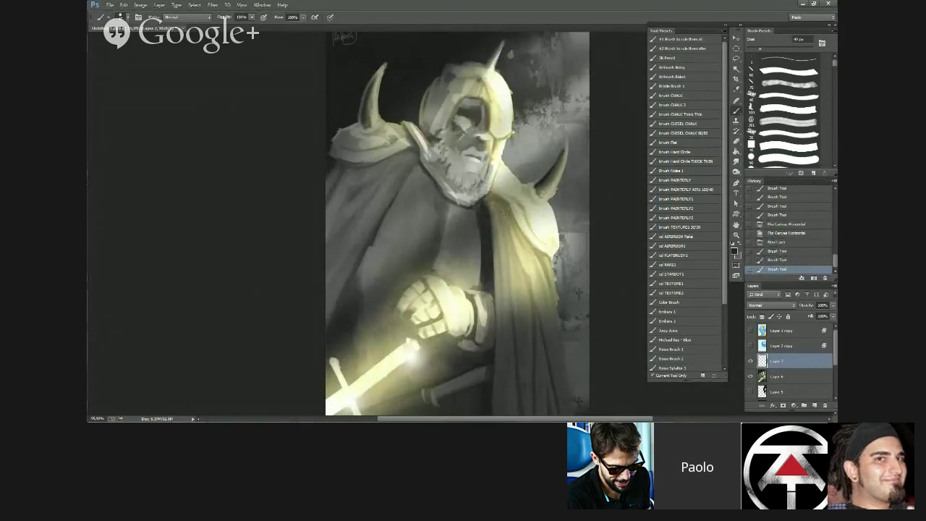
- Sample a cape colour and refine the cape's inner edge down to the painting's lower border with a smaller brush
key("ctrl+minus")
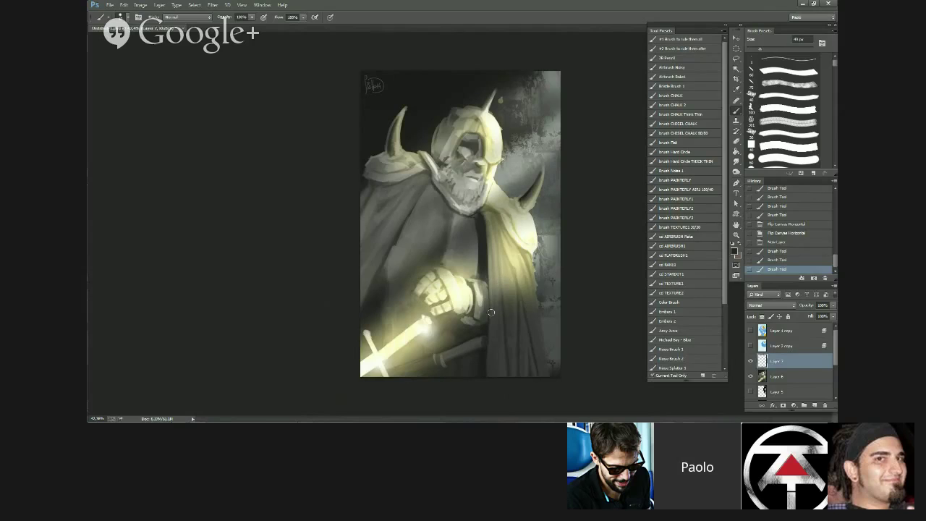
scroll(486, 245, "up", 2)
key("bracketleft")
key("bracketleft")
key("bracketleft")
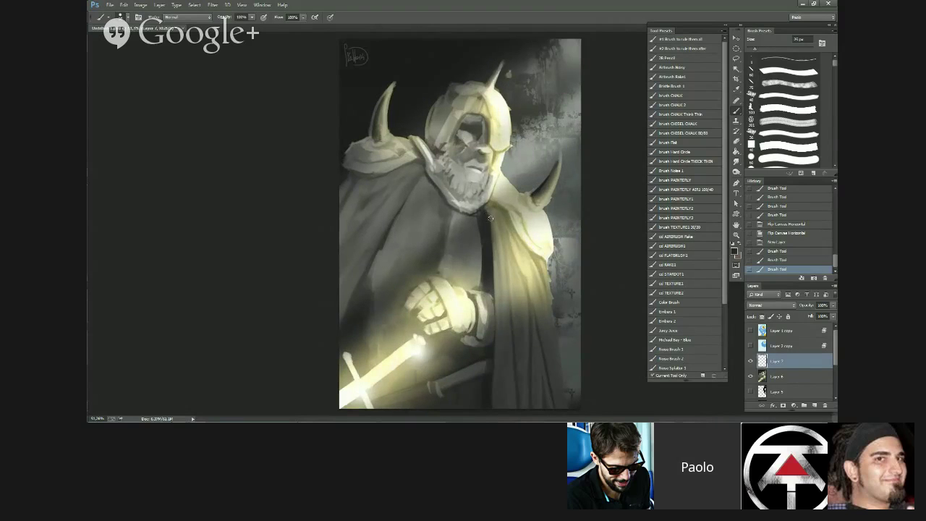
key("bracketright")
left_click(494, 251, "alt")
left_click_drag(491, 282, 485, 411)
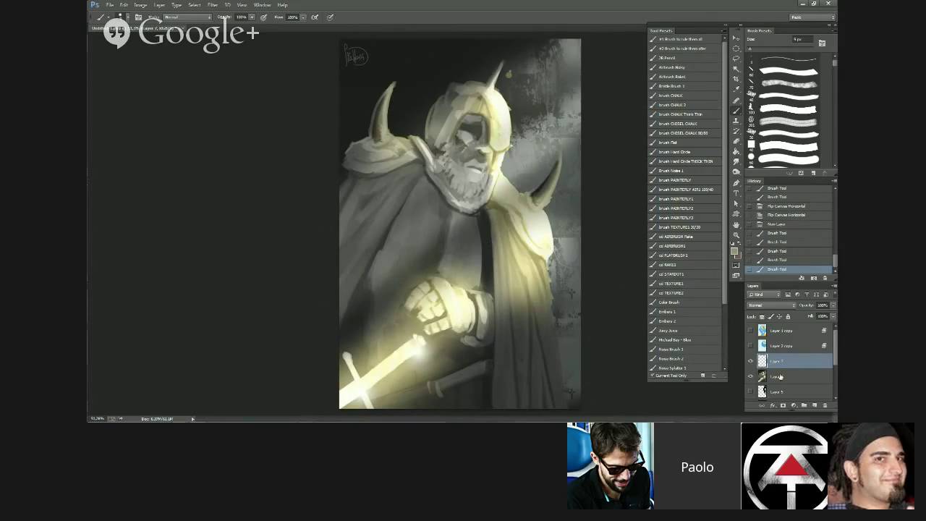
- Hide the retouch layer, try small light marks beside the cape edge on the painting layer, and revert them through the history
left_click(750, 360)
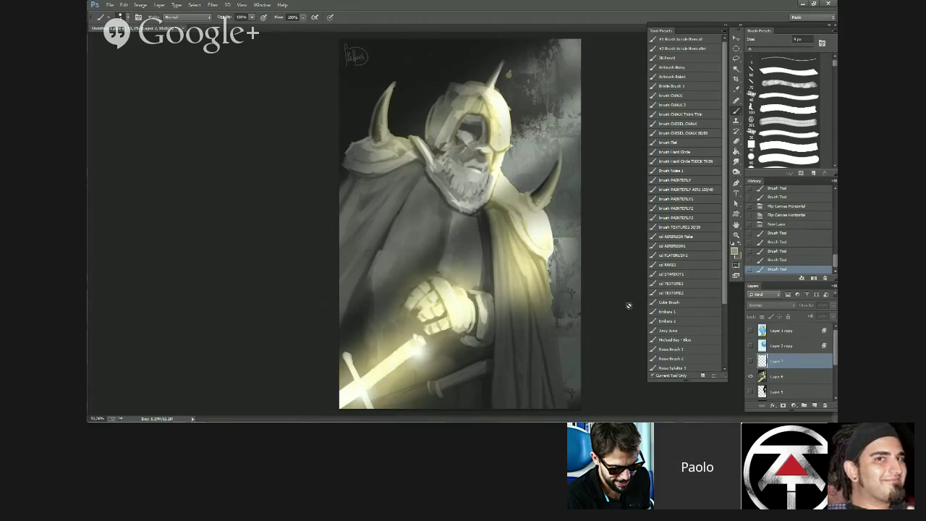
left_click(797, 376)
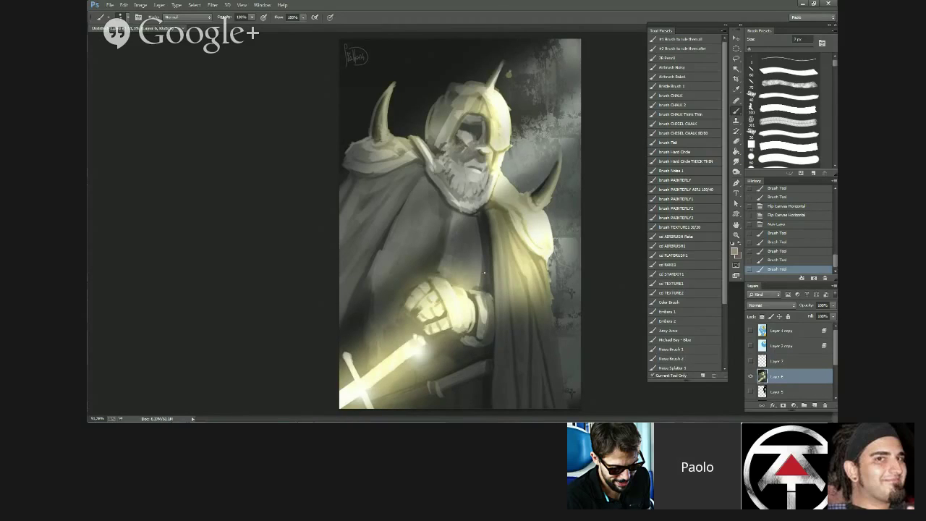
left_click(521, 227, "alt")
left_click(484, 269)
left_click(486, 269)
left_click(488, 268)
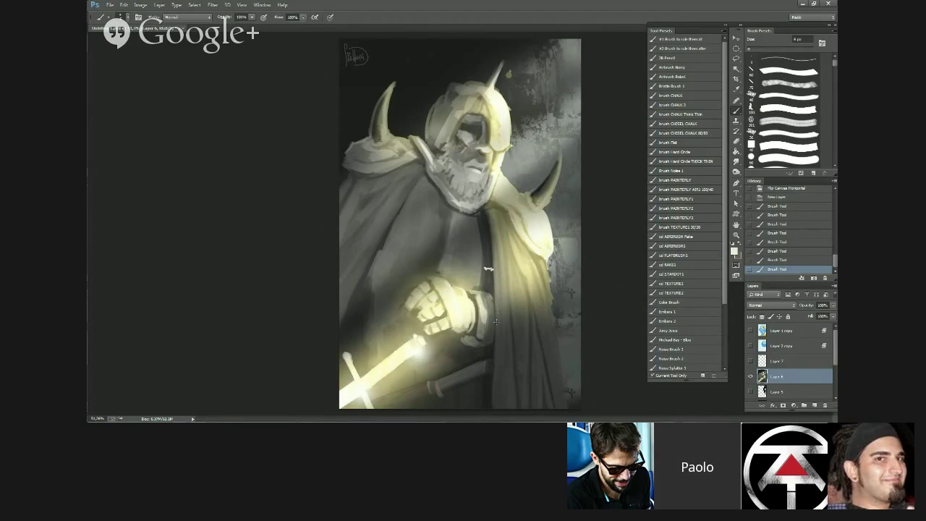
left_click(785, 252)
left_click(786, 242)
left_click(786, 225)
- Touch up the cape's inner edge below the beard and deepen the dark gap beside it down past the forearm
left_click(496, 228, "alt")
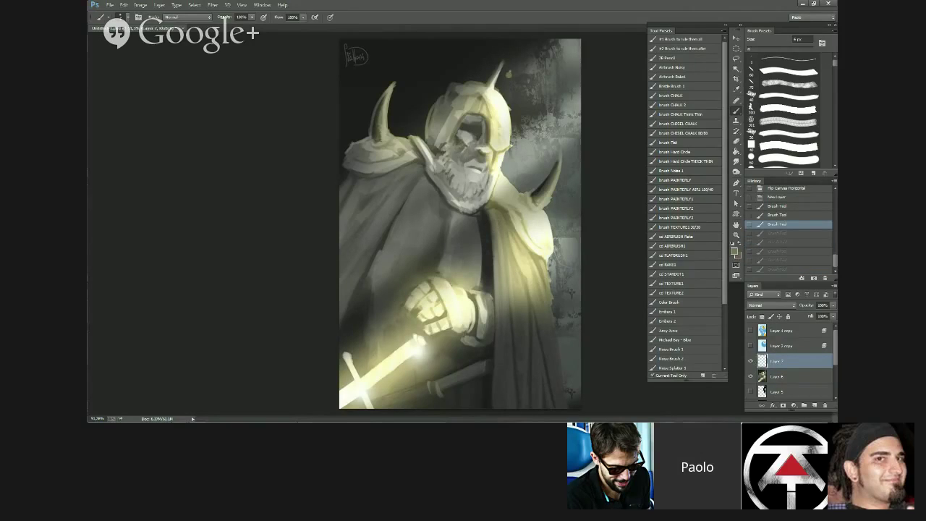
left_click_drag(489, 210, 491, 229)
left_click(486, 240, "alt")
key("bracketright")
key("bracketright")
key("bracketright")
key("bracketright")
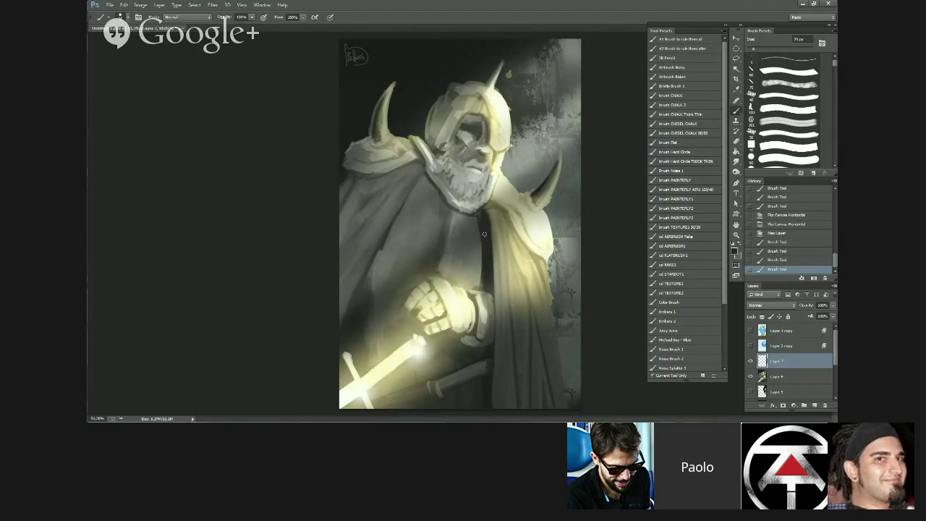
key("bracketleft")
left_click_drag(487, 214, 498, 298)
left_click_drag(495, 287, 496, 339)
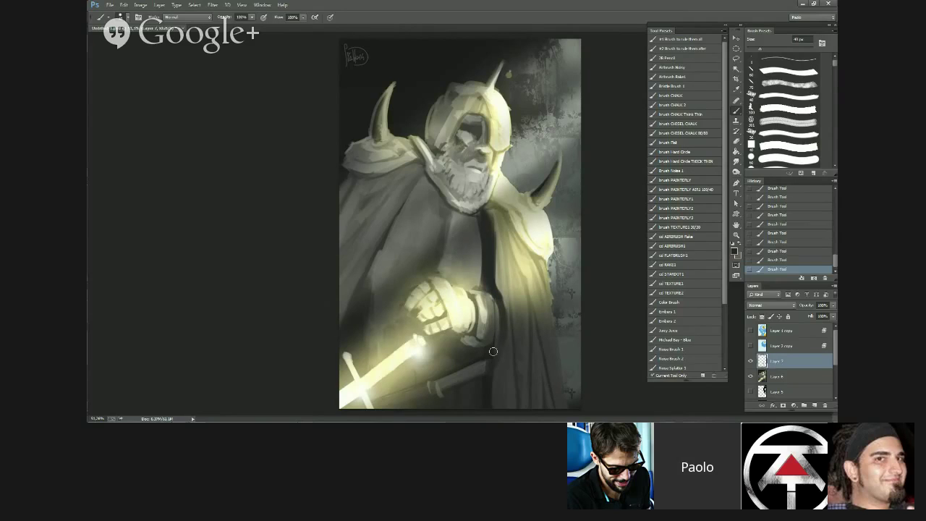
- Repaint the cape folds beside the gauntlet, sampling light and dark tones from the surrounding cloth
left_click(500, 274, "alt")
mouse_move(494, 273)
left_mouse_down()
mouse_move(497, 320)
mouse_move(487, 276)
mouse_move(487, 290)
mouse_move(503, 304)
mouse_move(507, 297)
mouse_move(510, 321)
mouse_move(499, 293)
mouse_move(530, 319)
left_mouse_up()
left_click(500, 321, "alt")
key("bracketleft")
key("bracketleft")
left_click(487, 276, "alt")
left_click(504, 286, "alt")
left_click(512, 304, "alt")
left_click(501, 311, "alt")
- Extend the lit inner edge of the cape from the collar down to the forearm with a larger brush and sampled colour
key("bracketright")
key("bracketright")
key("bracketright")
left_click(501, 263, "alt")
key("bracketright")
mouse_move(491, 208)
left_mouse_down()
mouse_move(497, 293)
mouse_move(490, 214)
mouse_move(498, 279)
left_mouse_up()
- Darken the chest beside the cape edge above the gauntlet with a larger brush, and sample tones there for blending
left_click(487, 265, "alt")
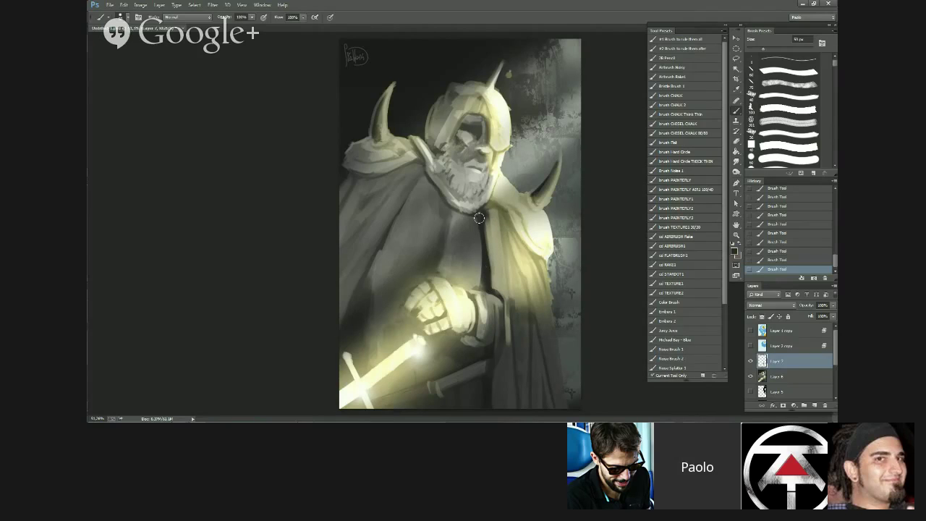
left_click_drag(480, 217, 476, 282)
key("bracketright")
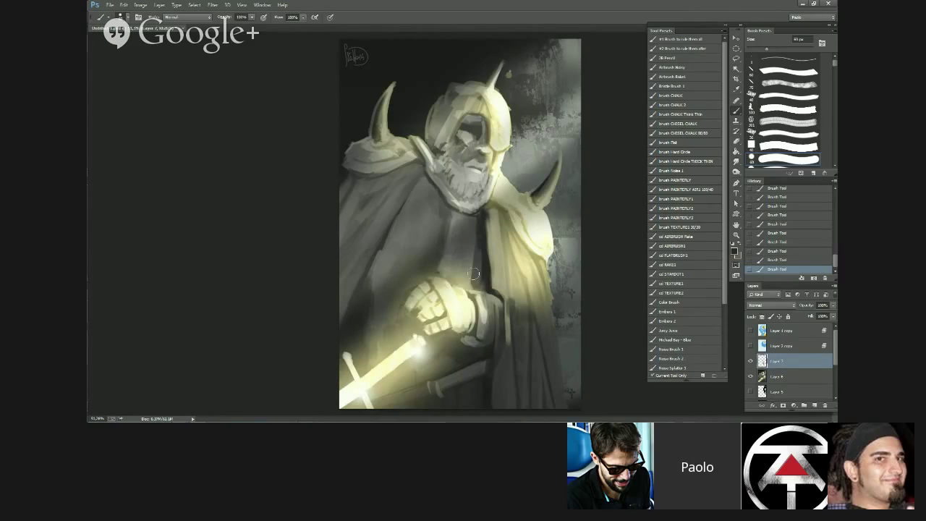
key("bracketright")
mouse_move(478, 249)
left_mouse_down()
mouse_move(466, 280)
mouse_move(470, 239)
mouse_move(456, 279)
mouse_move(468, 234)
mouse_move(463, 267)
mouse_move(492, 266)
left_mouse_up()
left_click(463, 265, "alt")
left_click(476, 282, "alt")
left_click(494, 276, "alt")
key("bracketleft")
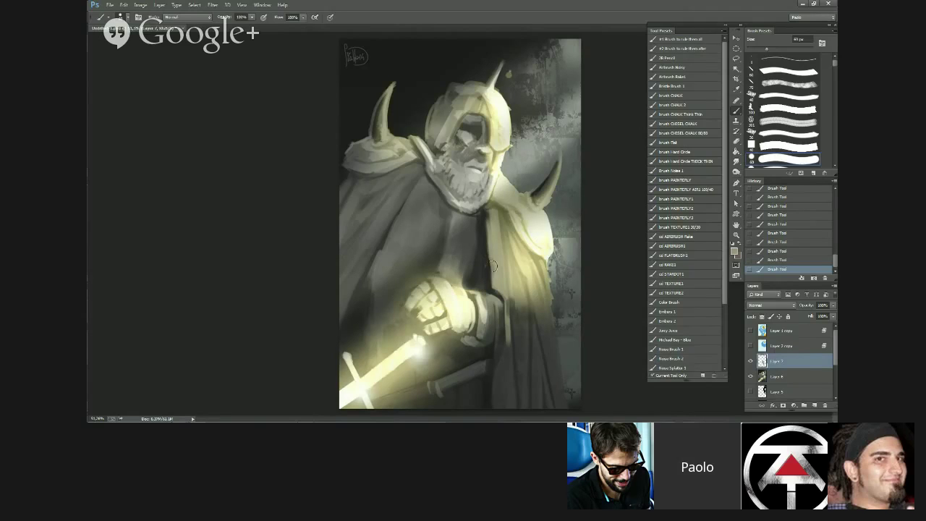
key("ctrl+minus")
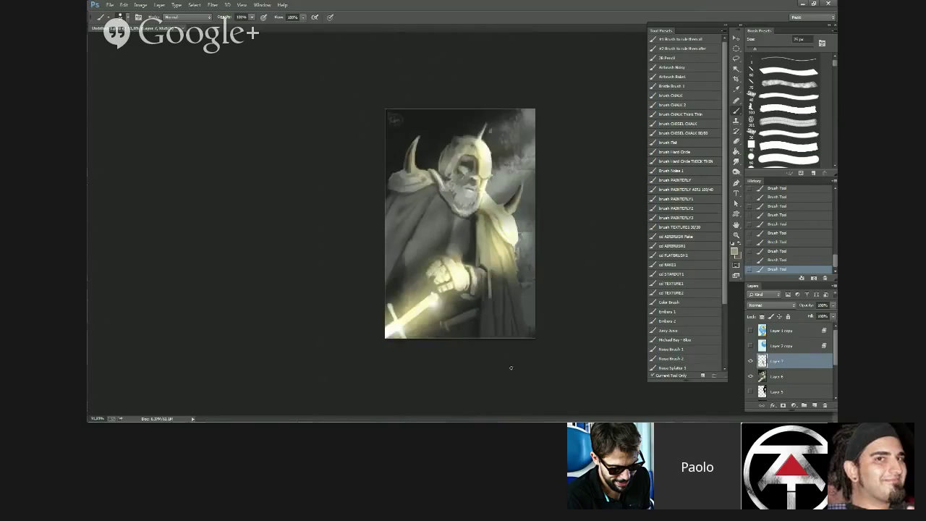
- Flip the canvas horizontally, hide Layer 7 and add a new empty layer above it
key("ctrl+shift+h")
scroll(433, 224, "up", 1)
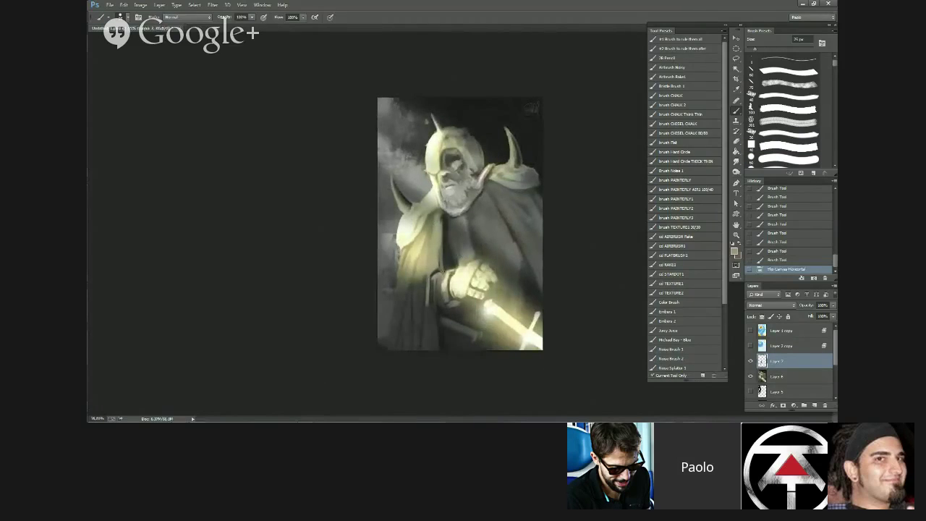
left_click(750, 361)
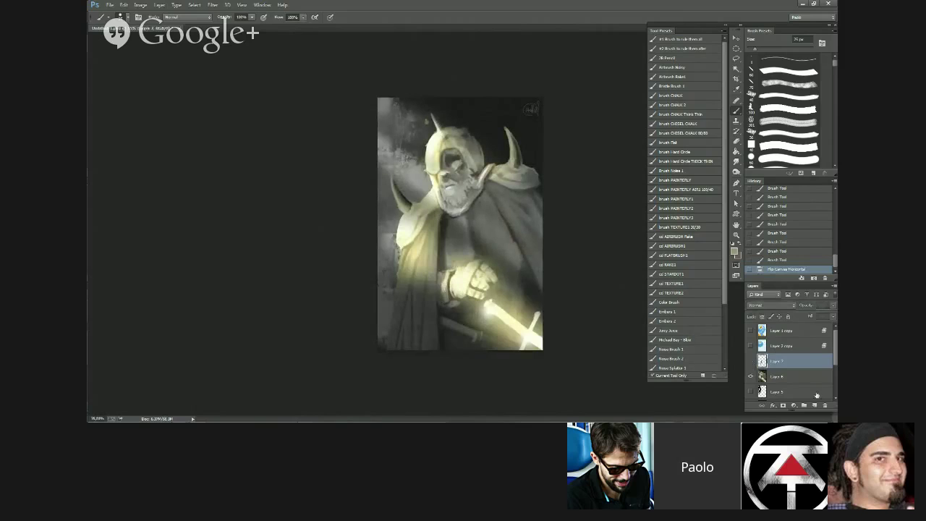
left_click(814, 406)
- Repaint the chest below the beard on the new layer with a dark sampled tone and a much larger brush
left_click(447, 222, "alt")
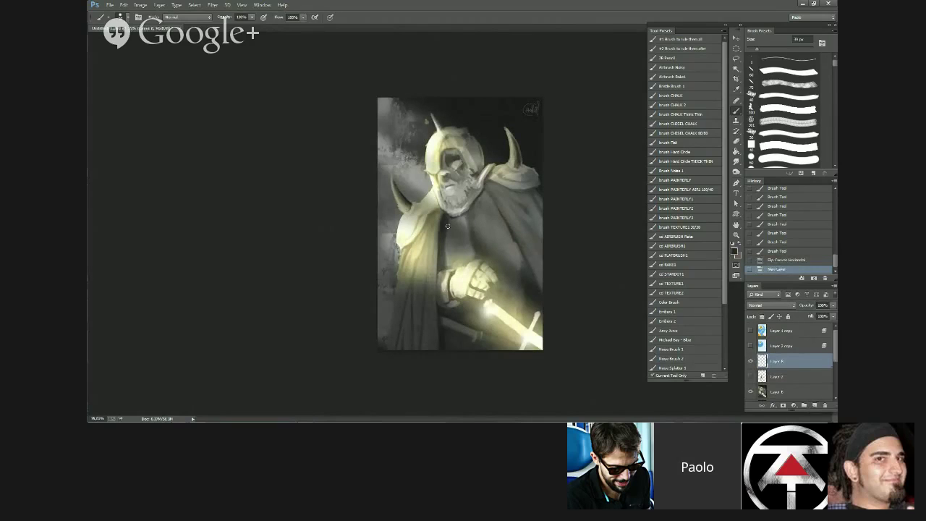
key("bracketright")
key("bracketright")
key("bracketright")
key("bracketright")
key("bracketright")
key("bracketright")
key("bracketright")
key("bracketright")
key("bracketright")
key("bracketright")
left_click_drag(465, 235, 462, 232)
mouse_move(464, 233)
left_mouse_down()
mouse_move(444, 218)
mouse_move(457, 225)
mouse_move(484, 202)
left_mouse_up()
- Paint a dark collar band under the beard with a smaller brush and a dark tone sampled beside the cape
left_click(444, 225, "alt")
key("bracketleft")
key("bracketleft")
key("bracketleft")
key("bracketleft")
key("bracketleft")
key("bracketleft")
key("bracketleft")
key("bracketleft")
key("bracketleft")
mouse_move(461, 225)
left_mouse_down()
mouse_move(484, 260)
mouse_move(467, 243)
mouse_move(439, 239)
mouse_move(465, 257)
mouse_move(450, 234)
left_mouse_up()
- Model the rounded chest form above the gauntlet and its adjacent shadow, sampling nearby light and dark tones
left_click(422, 207, "alt")
key("bracketright")
key("bracketright")
key("bracketright")
key("bracketright")
mouse_move(450, 235)
left_mouse_down()
mouse_move(457, 246)
mouse_move(444, 263)
mouse_move(454, 269)
mouse_move(445, 253)
mouse_move(457, 265)
mouse_move(445, 258)
left_mouse_up()
left_click(454, 234, "alt")
left_click(450, 252, "alt")
key("bracketleft")
left_click(452, 258, "alt")
left_click(459, 260, "alt")
left_click(456, 263, "alt")
left_click(443, 259, "alt")
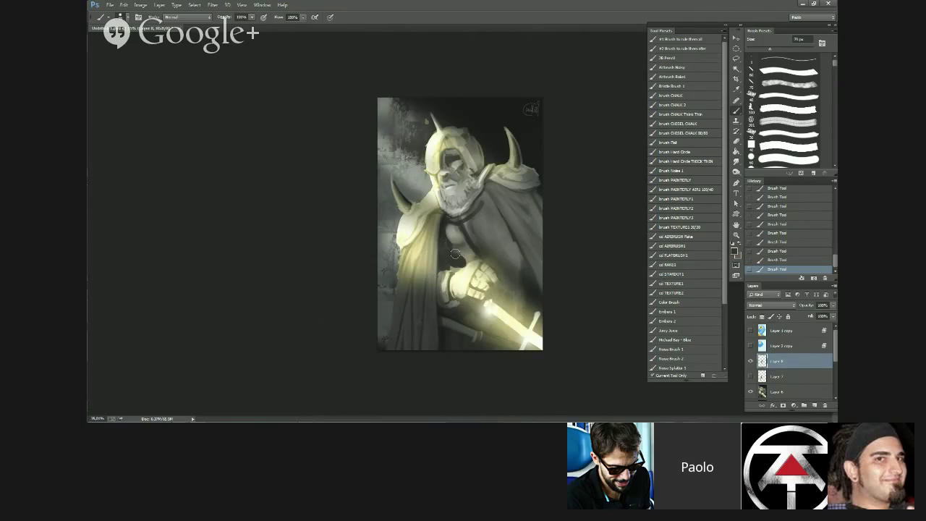
- Draw a dark curved contour down the far side of the chest, from the shoulder towards the gauntlet, blending with sampled tones
left_click(455, 255, "alt")
key("bracketleft")
key("bracketleft")
left_click(459, 249, "alt")
mouse_move(492, 206)
left_mouse_down()
mouse_move(504, 226)
mouse_move(500, 261)
left_mouse_up()
left_click(491, 214, "alt")
left_click(500, 223, "alt")
left_click(497, 262, "alt")
key("bracketleft")
left_click(510, 250, "alt")
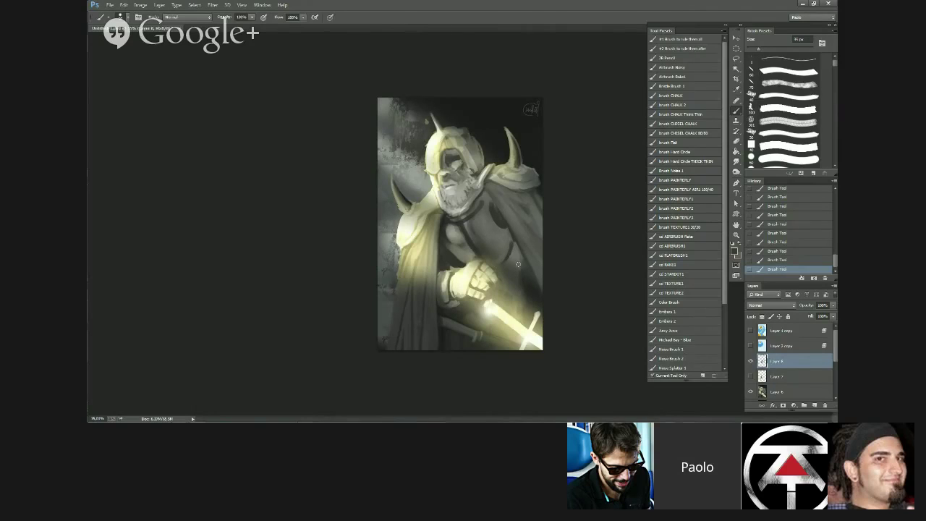
- Paint dark sampled tones across the lower cape above the sword to separate it from the torso
key("bracketright")
key("bracketright")
left_click(525, 283, "alt")
left_click_drag(523, 281, 502, 274)
left_click(524, 275, "alt")
scroll(518, 286, "down", 4)
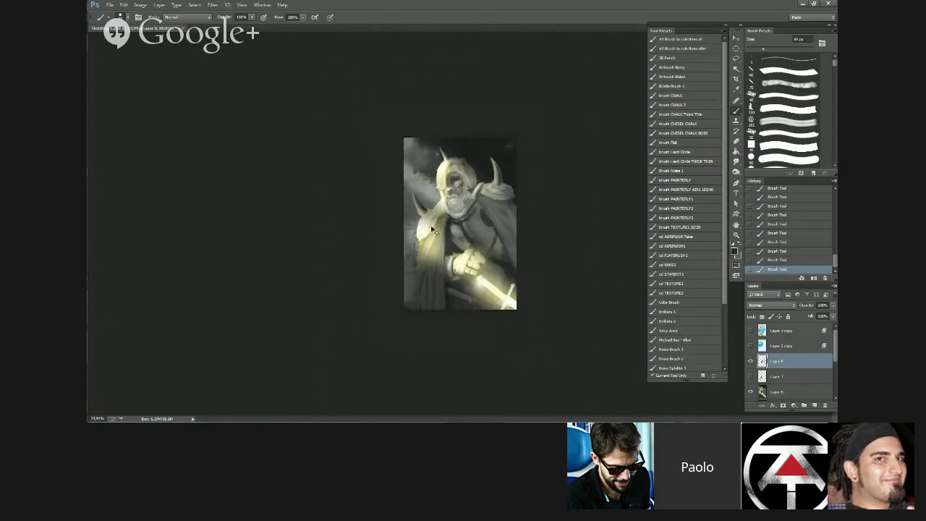
- Mirror the canvas, brush over the lower cape beside the gauntlet with a larger brush, and mirror it back
key("ctrl+shift+h")
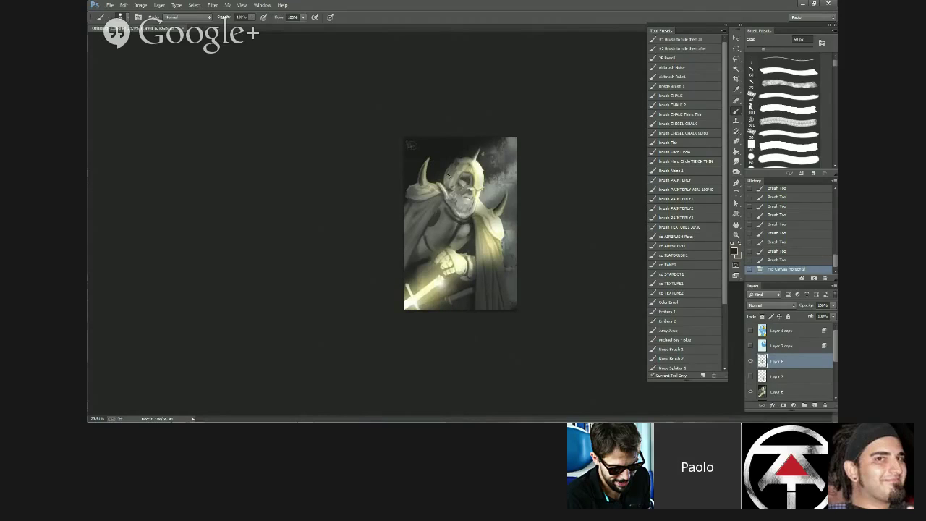
key("ctrl+plus")
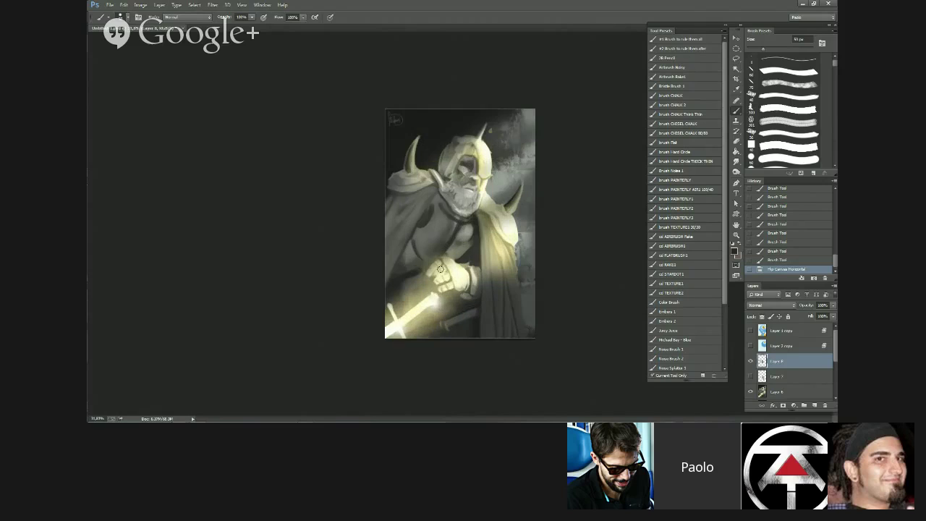
key("bracketright")
key("bracketright")
left_click_drag(402, 267, 409, 273)
left_click_drag(410, 271, 420, 262)
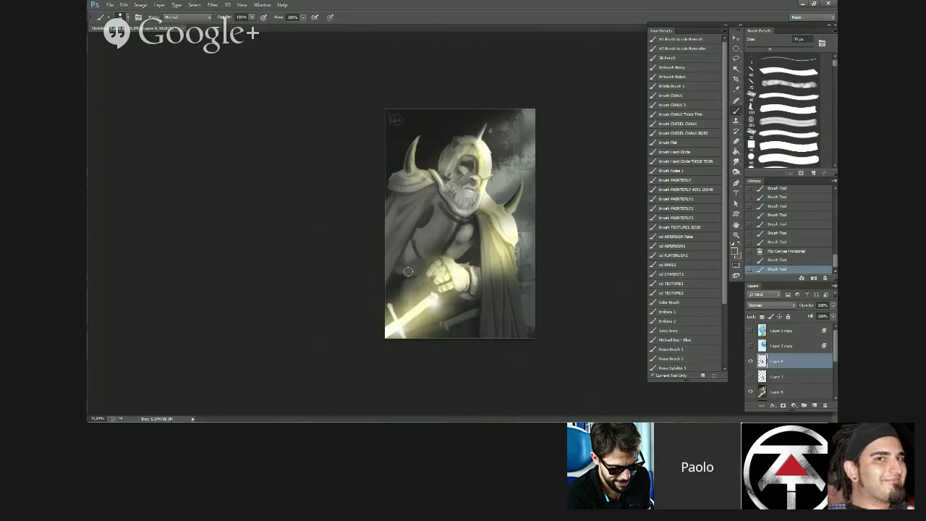
scroll(451, 341, "down", 3)
key("ctrl+shift+h")
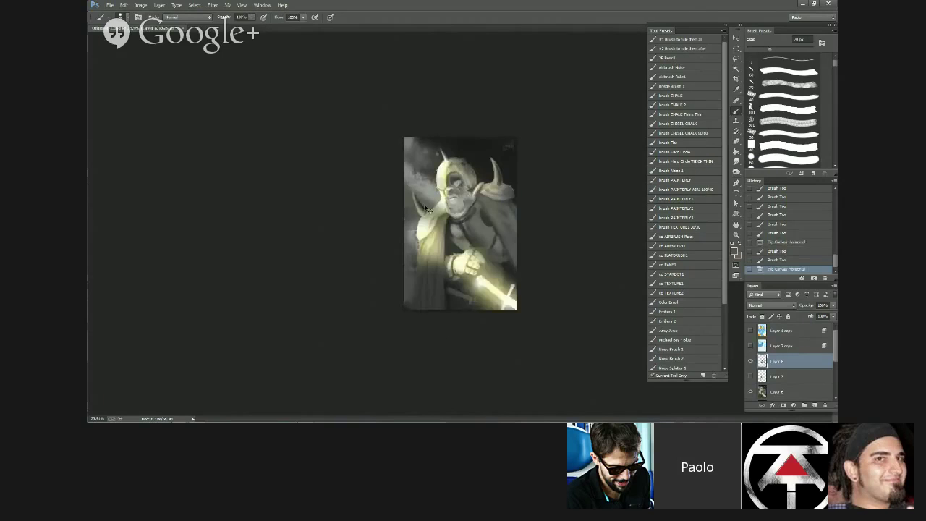
- Rework the lower cape edge above the sword with short dark strokes from a smaller brush, and flip the canvas to check it
scroll(440, 316, "up", 6)
left_click(546, 298, "alt")
key("bracketleft")
key("bracketleft")
key("bracketleft")
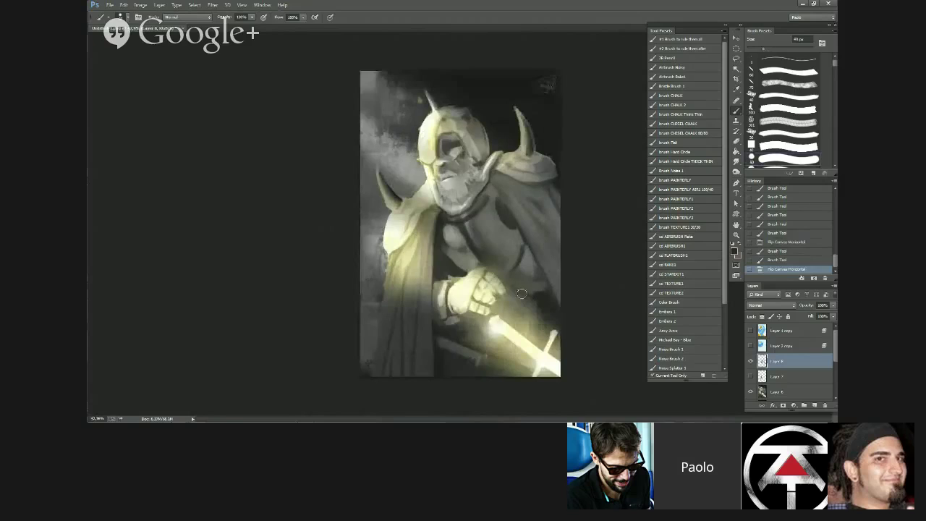
mouse_move(529, 295)
left_mouse_down()
mouse_move(516, 293)
mouse_move(526, 280)
left_mouse_up()
left_click_drag(533, 288, 529, 281)
left_click_drag(532, 287, 527, 278)
mouse_move(530, 287)
left_mouse_down()
mouse_move(525, 279)
mouse_move(548, 292)
left_mouse_up()
left_click(526, 277, "alt")
key("ctrl+minus")
key("h")
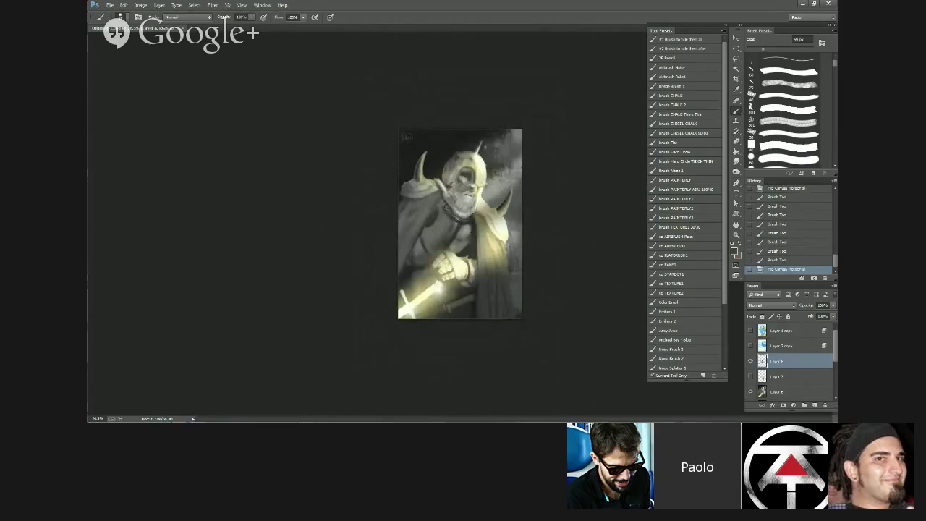
- Brush along the collar below the beard, hide Layer 8 and show Layer 7 again
key("bracketright")
left_click_drag(446, 205, 465, 221)
left_click(750, 361)
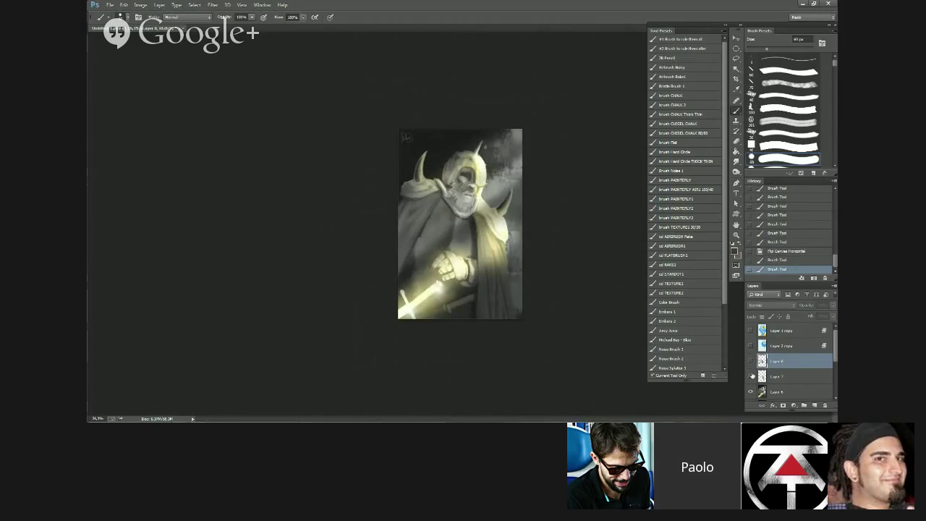
key("ctrl+plus")
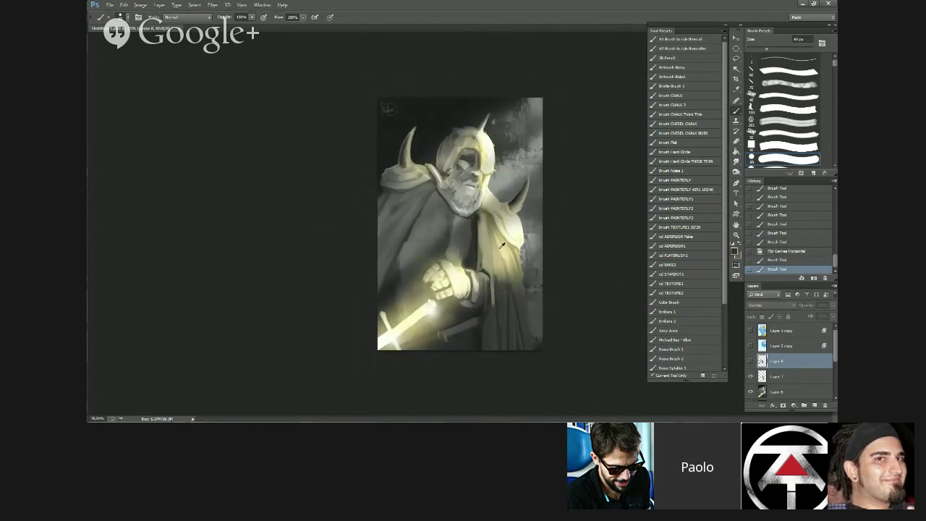
- Paint a bright yellow hem on Layer 7 across the forearm and down the cape's outer edge, using colour sampled from the lit cloth
left_click(500, 248, "alt")
key("bracketleft")
key("bracketleft")
left_click(750, 360)
left_click(749, 360)
left_click(777, 374)
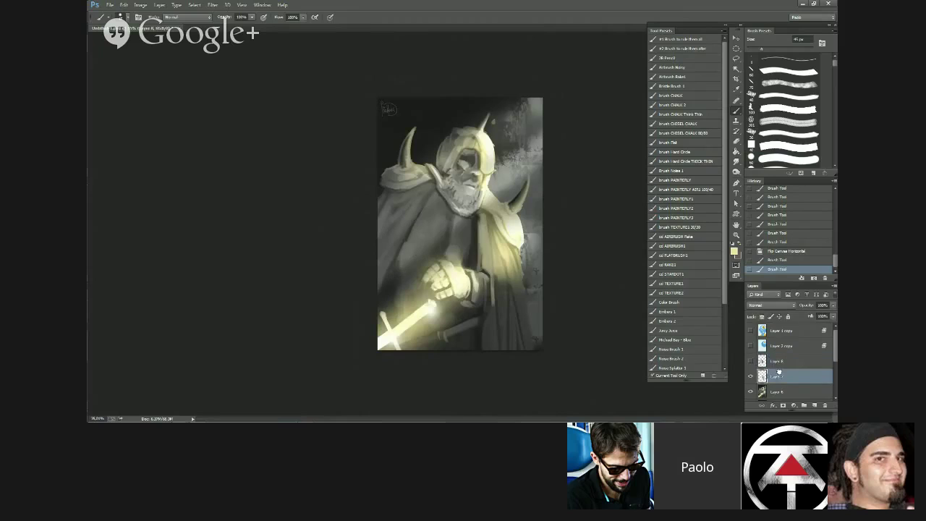
left_click(468, 255, "alt")
left_click(484, 237, "alt")
key("bracketleft")
key("bracketleft")
key("bracketleft")
left_click_drag(477, 243, 488, 272)
left_click_drag(485, 270, 491, 274)
left_click_drag(489, 272, 494, 275)
left_click_drag(492, 272, 501, 278)
mouse_move(499, 275)
left_mouse_down()
mouse_move(528, 291)
mouse_move(539, 349)
left_mouse_up()
- Blend the darker cloth beneath the lit hem and along the cape's outer edge, varying the brush size and sampling surrounding tones
key("bracketright")
key("bracketright")
key("bracketright")
key("bracketright")
left_click(499, 284, "alt")
key("bracketright")
key("bracketright")
left_click(509, 275, "alt")
left_click(518, 291, "alt")
left_click(514, 279, "alt")
left_click(524, 298, "alt")
left_click(524, 287, "alt")
key("bracketleft")
key("bracketleft")
key("bracketleft")
key("bracketleft")
key("bracketleft")
left_click(528, 311, "alt")
left_click_drag(524, 294, 536, 342)
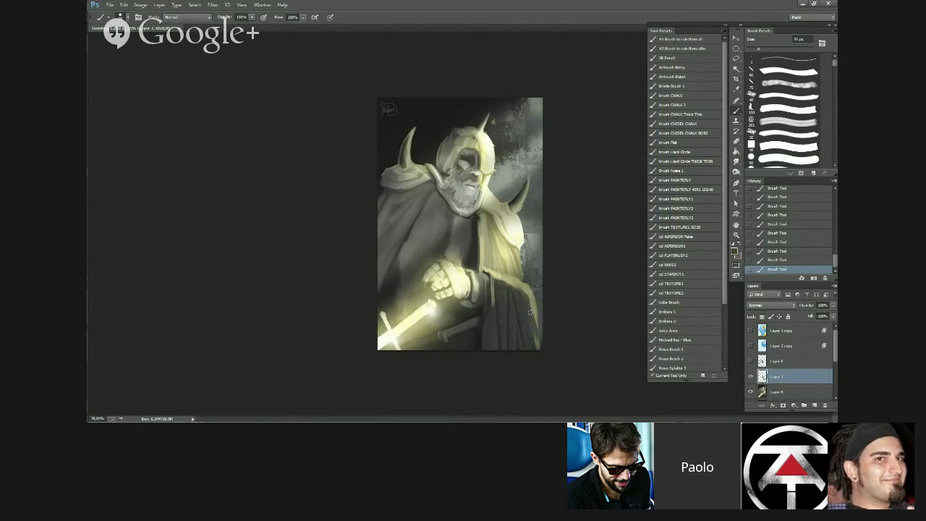
- Repaint the lit cape folds above the hem and beside the chest with sampled yellow and shadow tones
mouse_move(518, 275)
left_mouse_down()
mouse_move(524, 281)
mouse_move(495, 267)
left_mouse_up()
left_click(516, 275, "alt")
left_click(511, 275, "alt")
key("bracketright")
key("bracketright")
left_click(504, 249, "alt")
mouse_move(504, 259)
left_mouse_down()
mouse_move(486, 236)
mouse_move(494, 253)
mouse_move(473, 252)
mouse_move(481, 229)
left_mouse_up()
left_click(494, 258, "alt")
left_click(474, 250, "alt")
key("bracketright")
key("bracketright")
key("bracketright")
left_click(484, 223, "alt")
- Flip the canvas and paint a light form on the chest just below the beard, beside the cape's inner edge
scroll(486, 303, "down", 2)
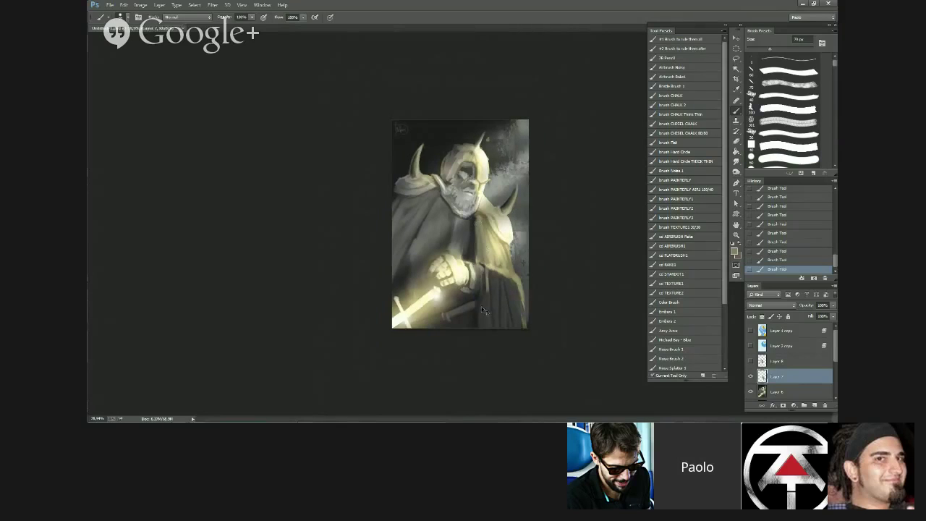
key("ctrl+shift+h")
scroll(468, 235, "up", 5)
left_click(405, 215, "alt")
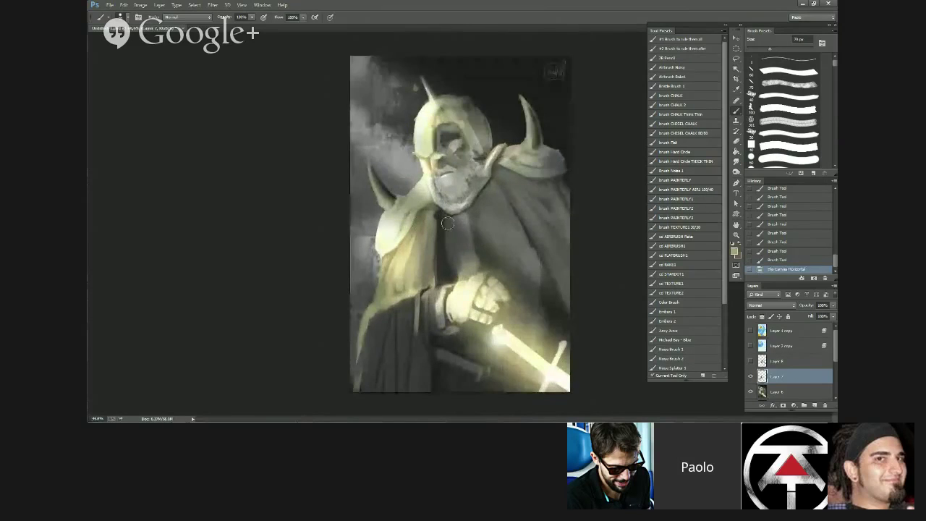
key("bracketright")
key("bracketright")
left_click_drag(447, 222, 446, 234)
left_click_drag(446, 235, 443, 225)
mouse_move(442, 226)
left_mouse_down()
mouse_move(440, 235)
mouse_move(454, 219)
mouse_move(446, 229)
left_mouse_up()
key("bracketleft")
key("bracketleft")
mouse_move(445, 227)
left_mouse_down()
mouse_move(398, 226)
mouse_move(446, 230)
left_mouse_up()
- Shade and soften the chest form below the beard with sampled tones and a progressively larger brush
left_click(397, 226, "alt")
key("bracketright")
left_click(456, 226, "alt")
left_click(452, 230, "alt")
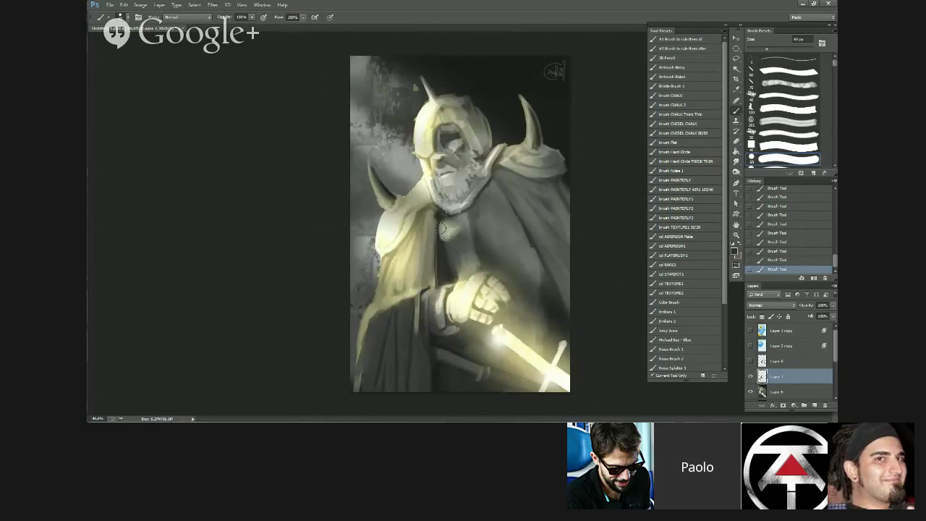
key("bracketright")
key("bracketright")
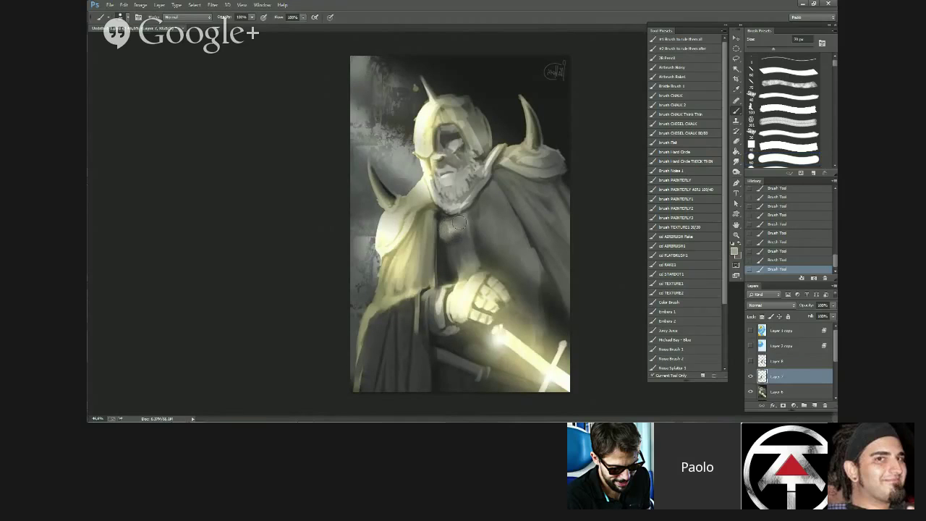
left_click(446, 229, "alt")
key("bracketright")
- Mirror the canvas, erase excess paint from the chest below the beard, and mirror it back
scroll(457, 260, "down", 3)
key("ctrl+shift+h")
scroll(462, 220, "up", 1)
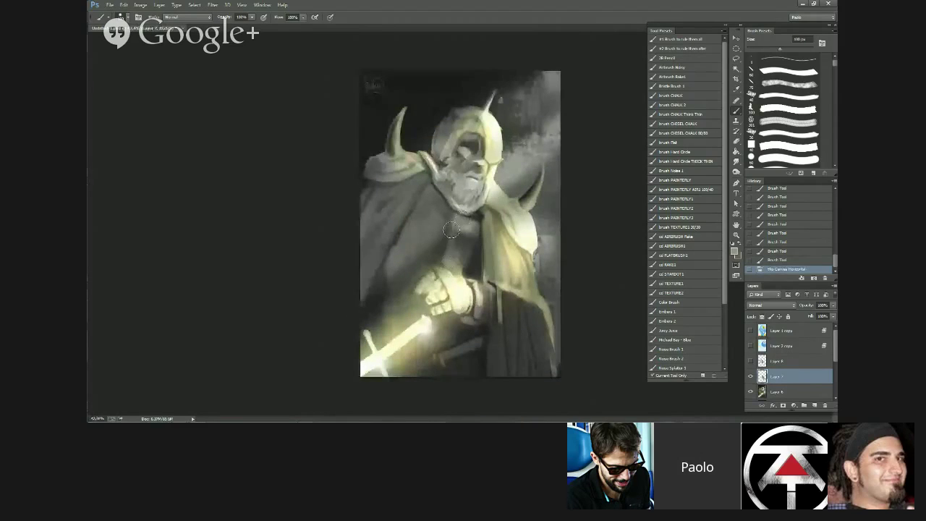
key("e")
mouse_move(457, 233)
left_mouse_down()
mouse_move(474, 217)
mouse_move(476, 230)
mouse_move(460, 237)
left_mouse_up()
left_click_drag(463, 226, 466, 253)
mouse_move(465, 239)
left_mouse_down()
mouse_move(464, 220)
mouse_move(463, 233)
left_mouse_up()
mouse_move(466, 230)
left_mouse_down()
mouse_move(463, 217)
mouse_move(460, 225)
left_mouse_up()
scroll(459, 223, "down", 5)
key("ctrl+shift+h")
scroll(437, 295, "up", 2)
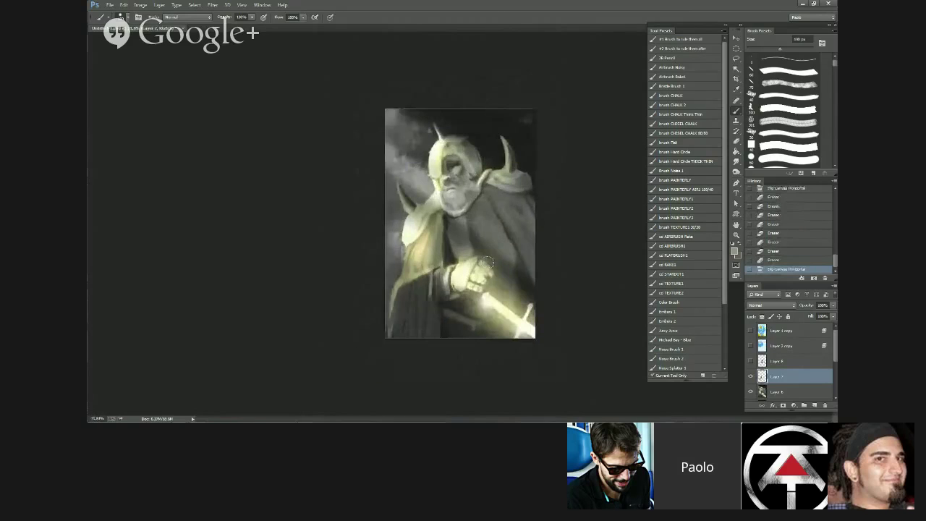
- Add a new layer directly above the base knight painting and set the foreground colour to a saturated red
left_click(787, 392)
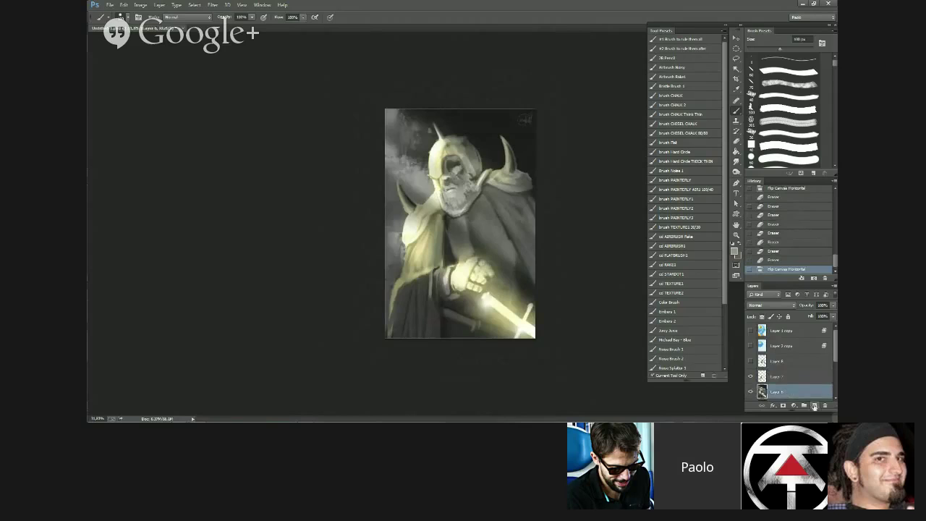
left_click(814, 405)
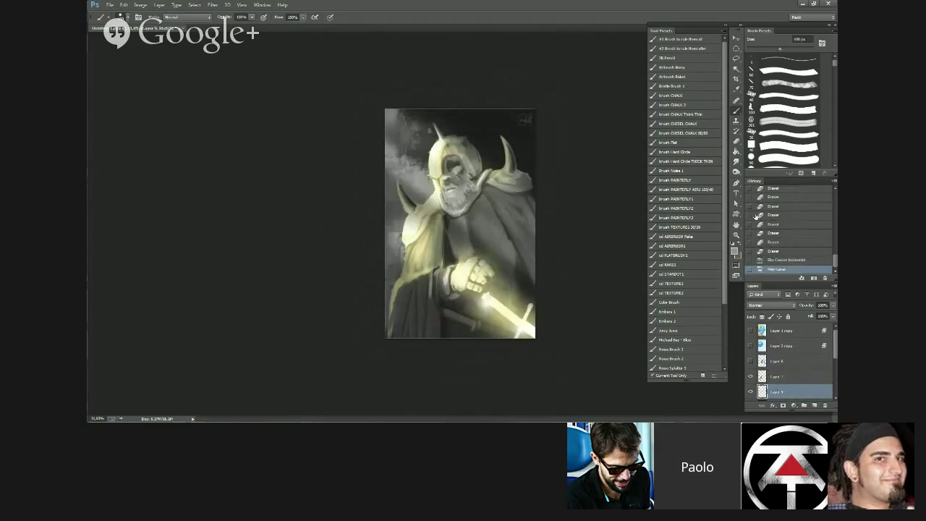
left_click(735, 252)
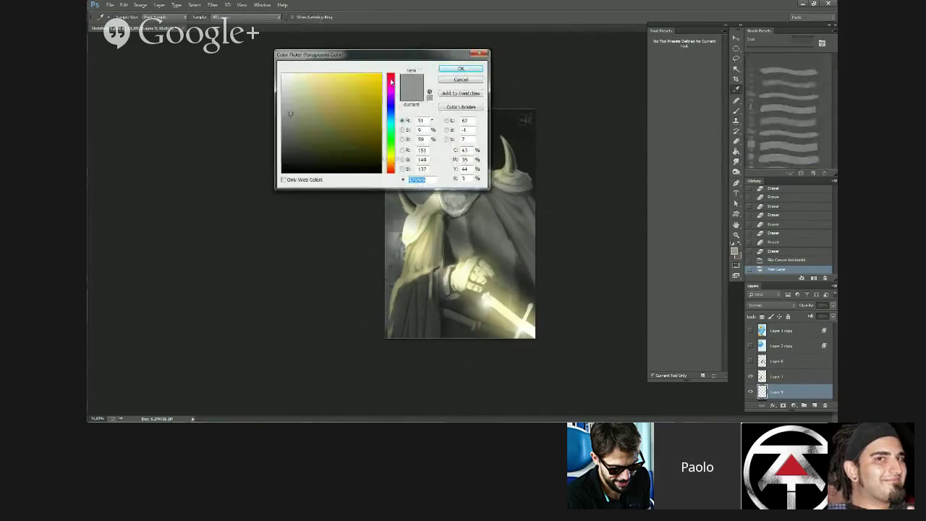
left_click(389, 76)
left_click(324, 108)
left_click_drag(337, 104, 381, 74)
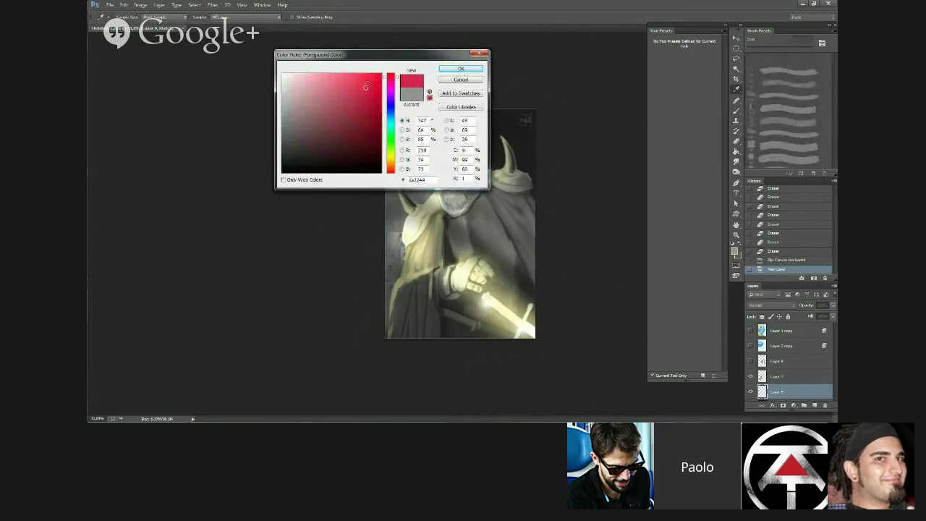
left_click(456, 68)
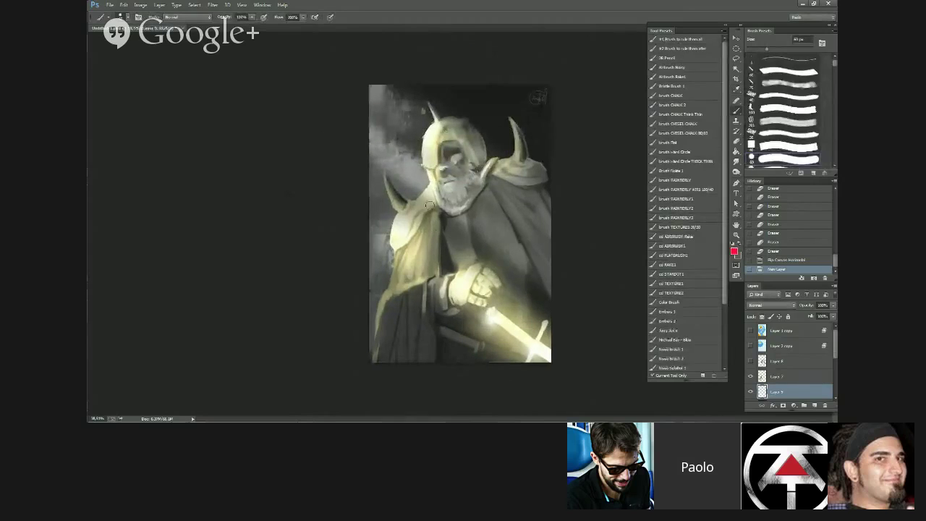
- Sketch the knight's head construction in red with a smaller brush: skull oval, jaw wedge, brow curve and centre line
key("bracketleft")
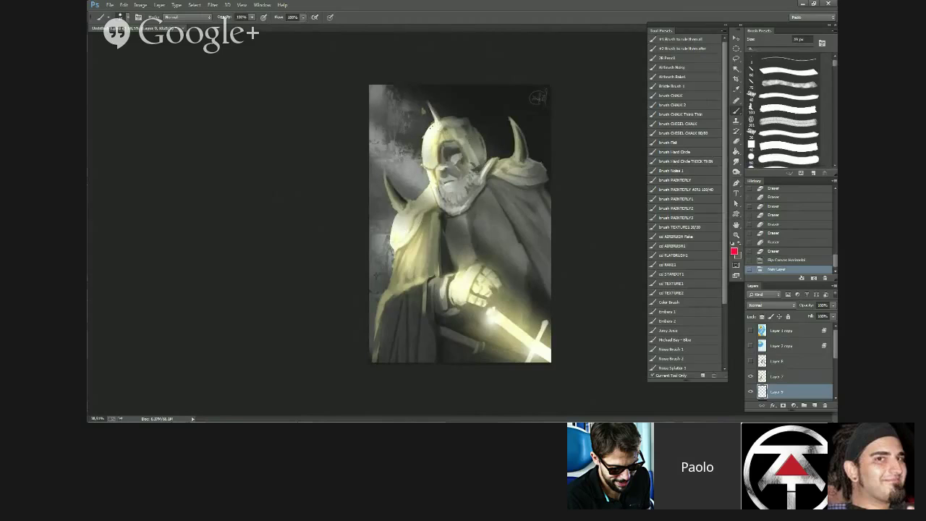
mouse_move(434, 123)
left_mouse_down()
mouse_move(438, 177)
mouse_move(426, 134)
mouse_move(452, 123)
mouse_move(471, 166)
mouse_move(454, 181)
left_mouse_up()
left_click_drag(423, 150, 442, 195)
mouse_move(434, 182)
left_mouse_down()
mouse_move(448, 204)
mouse_move(464, 192)
left_mouse_up()
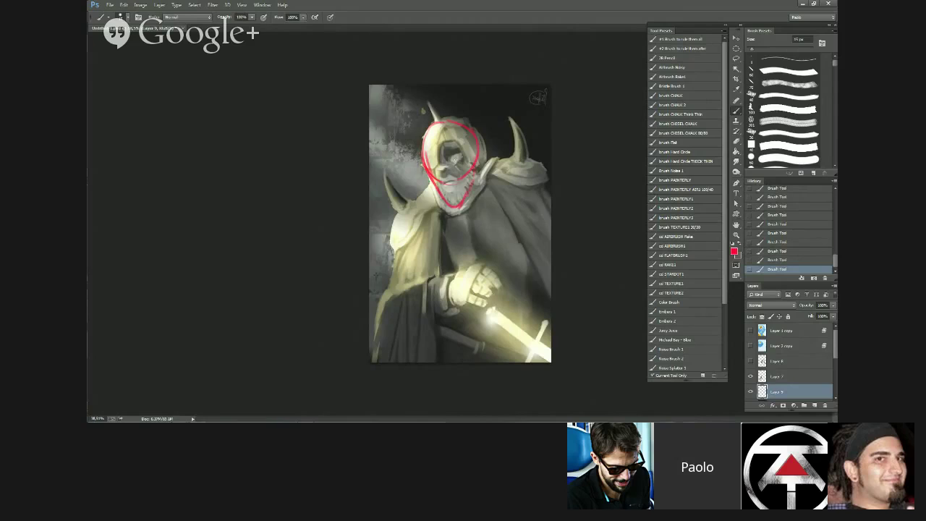
left_click_drag(431, 165, 476, 160)
mouse_move(438, 123)
left_mouse_down()
mouse_move(443, 194)
mouse_move(461, 205)
left_mouse_up()
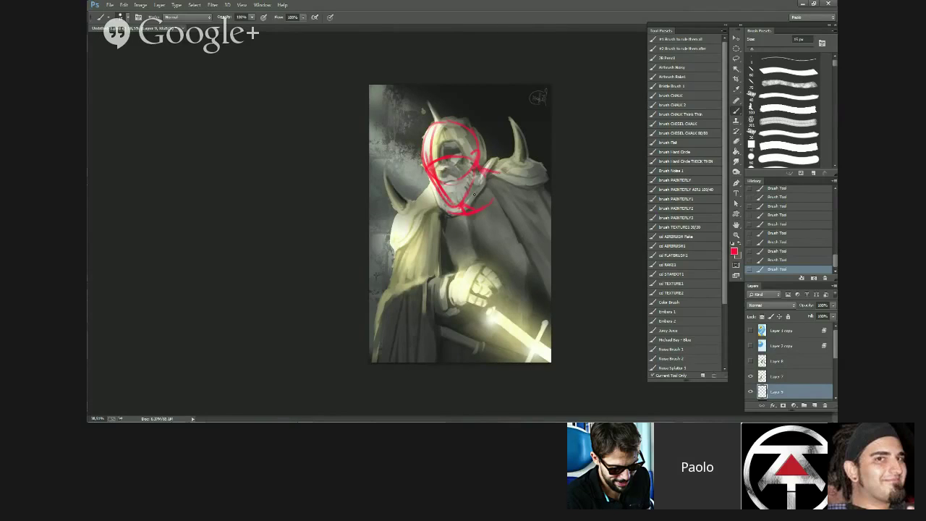
- Sketch red construction lines for both shoulders, the chest sides and the rib curve, with an oval for the far shoulder joint
mouse_move(406, 224)
left_mouse_down()
mouse_move(440, 202)
mouse_move(410, 241)
mouse_move(407, 278)
mouse_move(426, 243)
left_mouse_up()
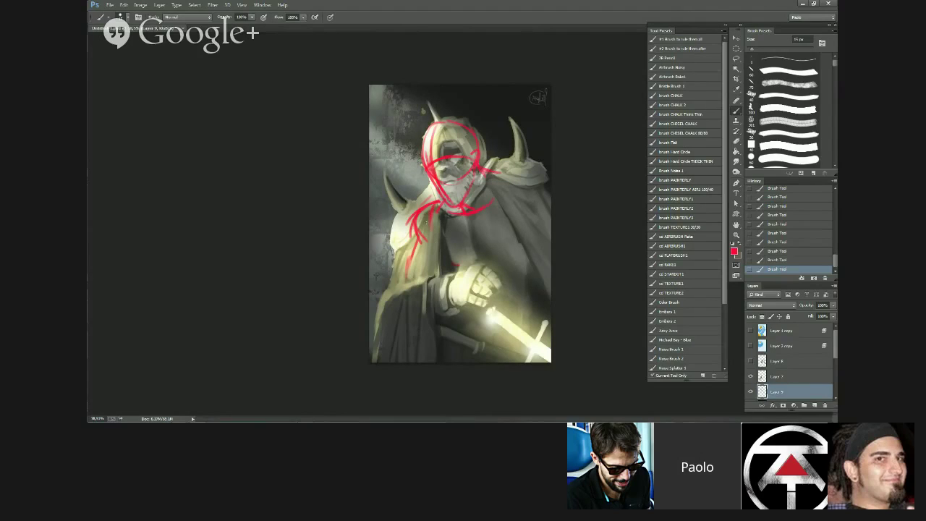
left_click_drag(427, 214, 456, 264)
left_click_drag(416, 230, 406, 280)
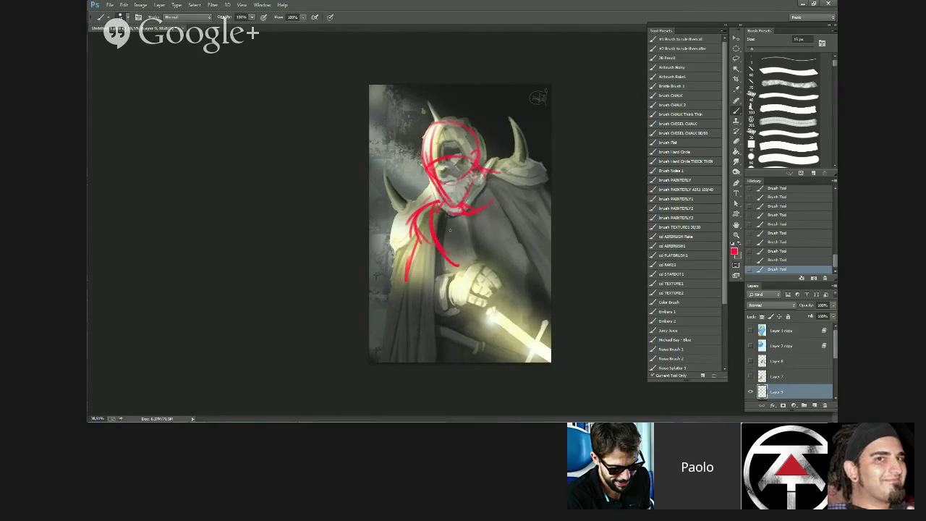
left_click_drag(433, 238, 460, 271)
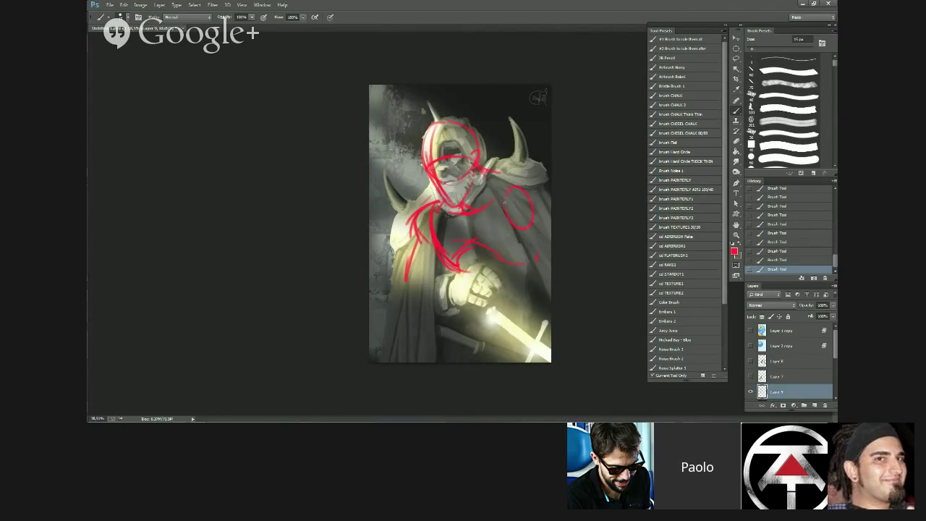
left_click_drag(495, 171, 544, 188)
- Sketch the bent arm from elbow to gripping hands in red, adding the torso, waist and leg lines below
left_click_drag(416, 243, 395, 319)
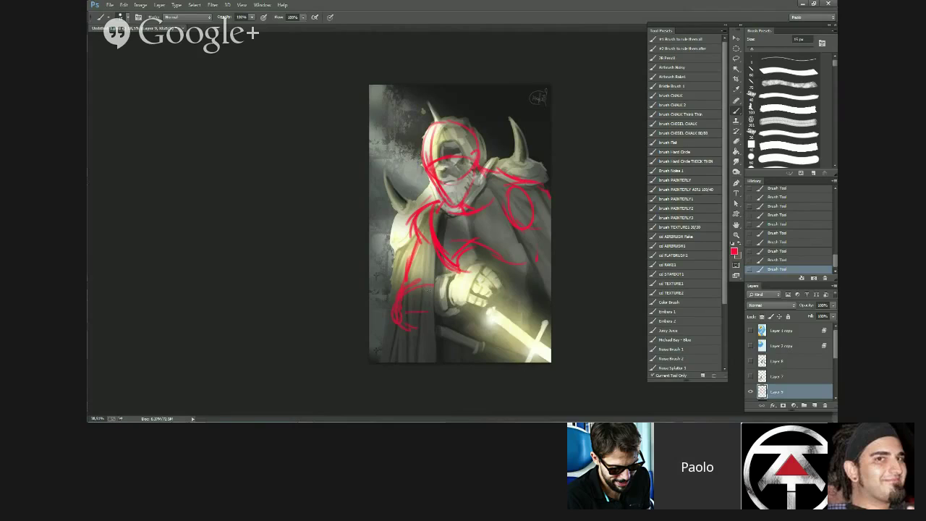
mouse_move(439, 281)
left_mouse_down()
mouse_move(463, 310)
mouse_move(474, 282)
mouse_move(497, 293)
mouse_move(495, 308)
mouse_move(480, 298)
mouse_move(462, 312)
left_mouse_up()
left_click_drag(410, 323, 439, 312)
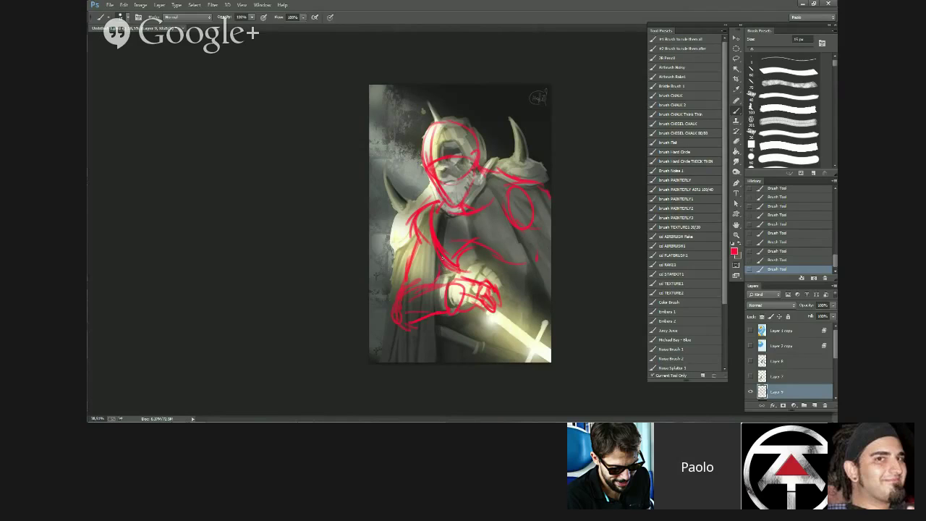
mouse_move(458, 275)
left_mouse_down()
mouse_move(470, 269)
mouse_move(476, 283)
mouse_move(487, 275)
mouse_move(517, 321)
mouse_move(549, 317)
mouse_move(486, 322)
mouse_move(489, 342)
mouse_move(527, 357)
left_mouse_up()
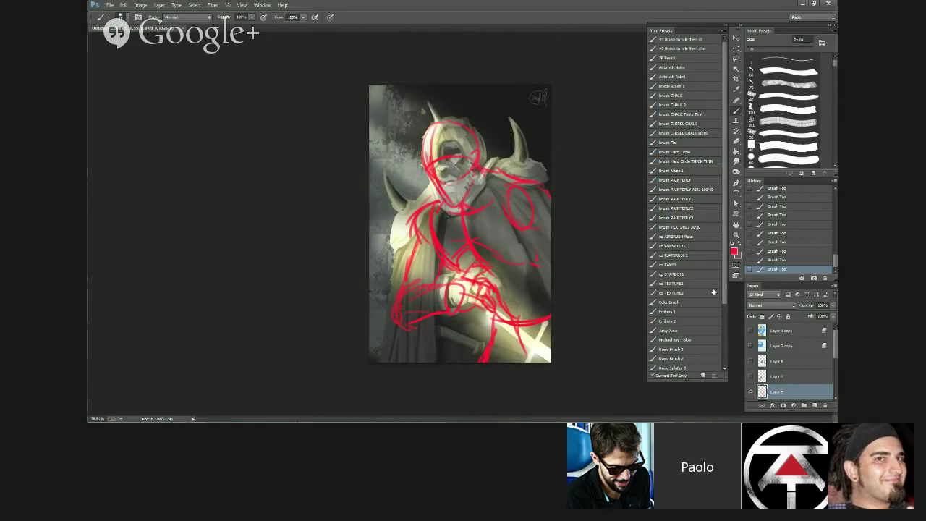
- Lower the red sketch layer's opacity and add a new layer above it for the overpaint
scroll(835, 348, "down", 2)
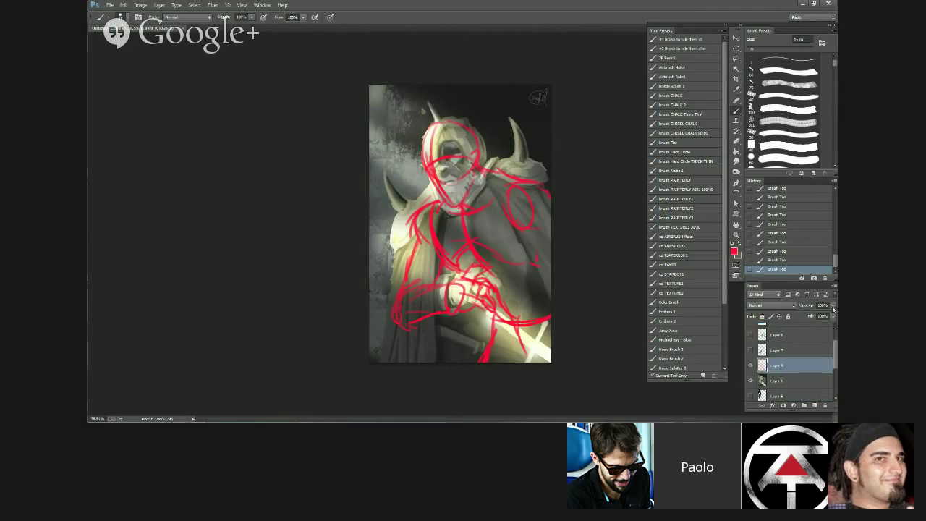
left_click(833, 308)
left_click_drag(832, 317, 822, 317)
left_click(814, 405)
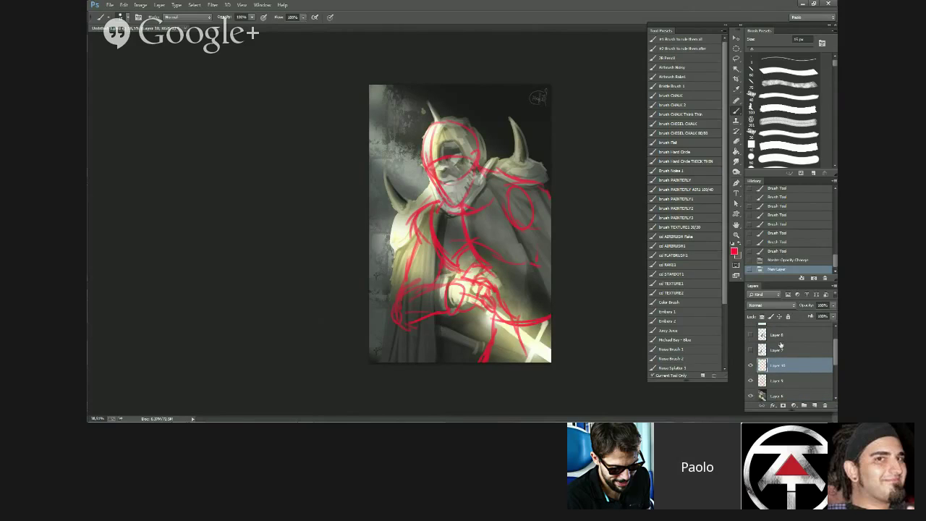
- Block in dark rounded shoulder guards on both shoulders with sampled tones, adding a pale horn-coloured stroke on the far one
left_click(519, 153, "alt")
mouse_move(429, 198)
left_mouse_down()
mouse_move(431, 239)
mouse_move(413, 244)
mouse_move(412, 208)
mouse_move(435, 198)
left_mouse_up()
mouse_move(421, 199)
left_mouse_down()
mouse_move(406, 243)
mouse_move(411, 238)
left_mouse_up()
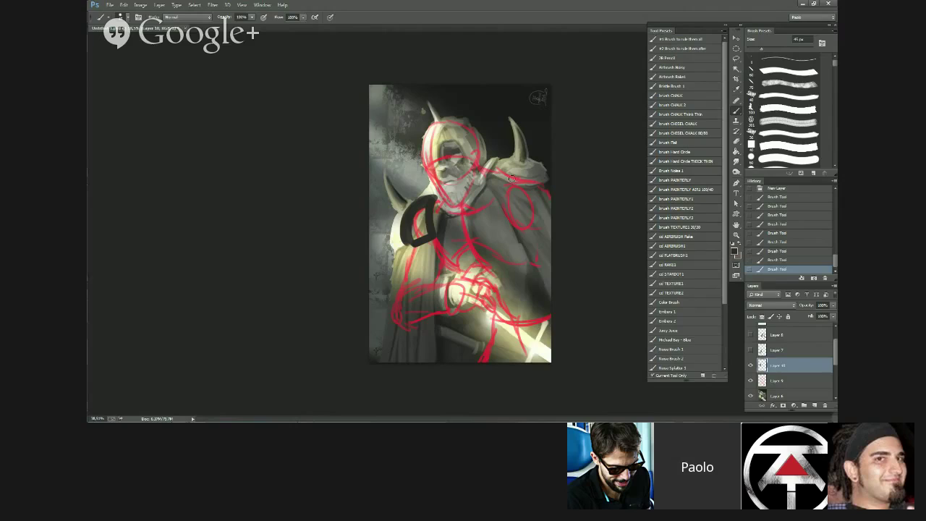
mouse_move(512, 178)
left_mouse_down()
mouse_move(505, 190)
mouse_move(515, 217)
mouse_move(550, 217)
mouse_move(551, 195)
mouse_move(515, 215)
mouse_move(515, 204)
mouse_move(540, 209)
mouse_move(526, 181)
mouse_move(534, 167)
mouse_move(521, 160)
mouse_move(531, 198)
mouse_move(509, 206)
left_mouse_up()
key("bracketright")
key("bracketright")
left_click(529, 171, "alt")
left_click(518, 194, "alt")
key("bracketright")
left_click(425, 222, "alt")
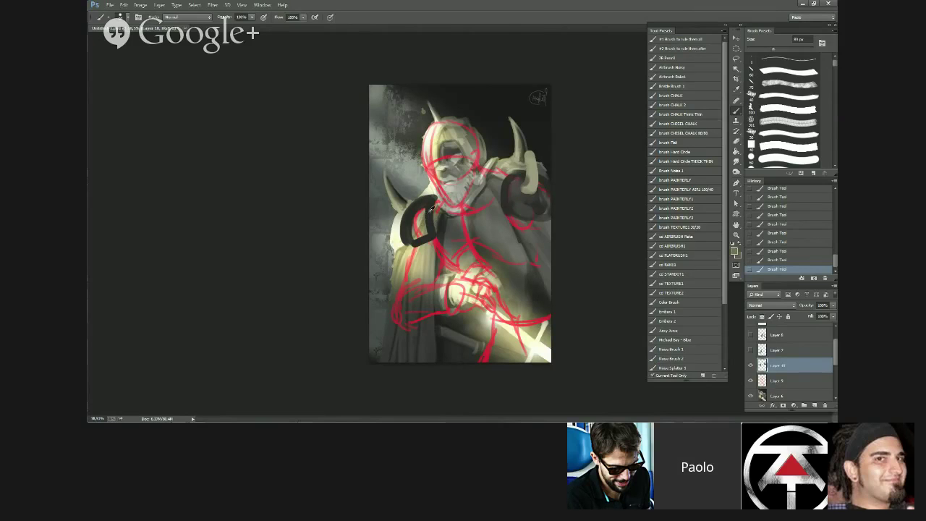
mouse_move(431, 208)
left_mouse_down()
mouse_move(422, 233)
mouse_move(412, 217)
mouse_move(418, 244)
left_mouse_up()
- Paint a dark collar ring with a light rim below the beard and start the grey breastplate beneath it
key("bracketleft")
mouse_move(448, 215)
left_mouse_down()
mouse_move(491, 185)
mouse_move(446, 211)
mouse_move(480, 209)
mouse_move(447, 206)
left_mouse_up()
key("bracketright")
left_click(400, 223, "alt")
key("bracketleft")
left_click(480, 198, "alt")
left_click_drag(484, 180, 460, 252)
left_click(474, 214, "alt")
key("bracketright")
key("bracketright")
mouse_move(456, 229)
left_mouse_down()
mouse_move(420, 224)
mouse_move(460, 260)
mouse_move(452, 228)
mouse_move(481, 245)
mouse_move(447, 224)
mouse_move(473, 223)
mouse_move(461, 236)
mouse_move(485, 226)
mouse_move(459, 245)
left_mouse_up()
- Fill the breastplate with sampled greys using a larger brush and add dark shapes along its lower edge above the hands
left_click(421, 225, "alt")
key("]")
key("]")
key("]")
key("]")
left_click(448, 221, "alt")
left_click(477, 244, "alt")
key("]")
left_click_drag(451, 246, 464, 249)
- Repaint the eye sockets, nose and cheek with a smaller brush and sampled shadow and skin tones
key("[")
key("[")
key("[")
key("[")
key("[")
key("[")
key("[")
key("[")
key("[")
key("[")
key("[")
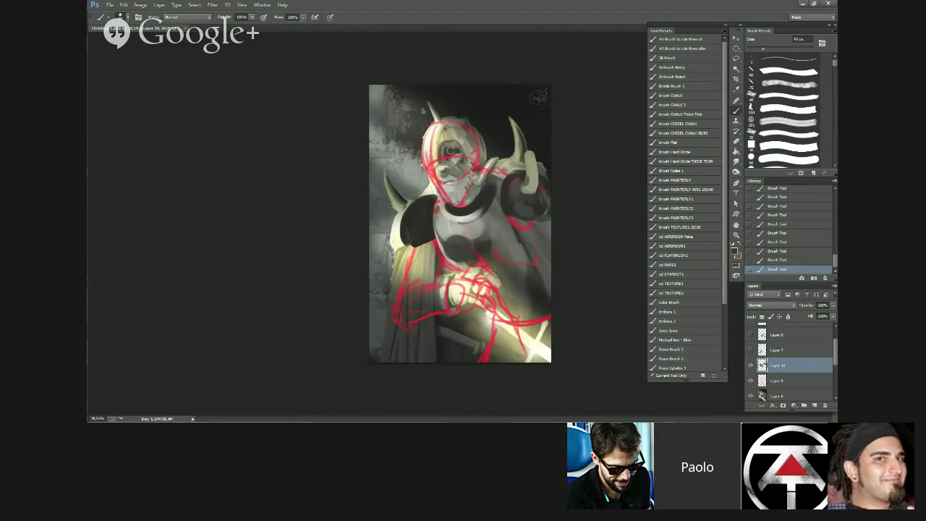
mouse_move(433, 158)
left_mouse_down()
mouse_move(436, 175)
mouse_move(425, 160)
mouse_move(455, 156)
mouse_move(440, 176)
mouse_move(453, 195)
mouse_move(460, 185)
mouse_move(447, 187)
left_mouse_up()
key("]")
key("]")
key("]")
key("]")
left_click(432, 155, "alt")
left_click(430, 180, "alt")
key("bracketright")
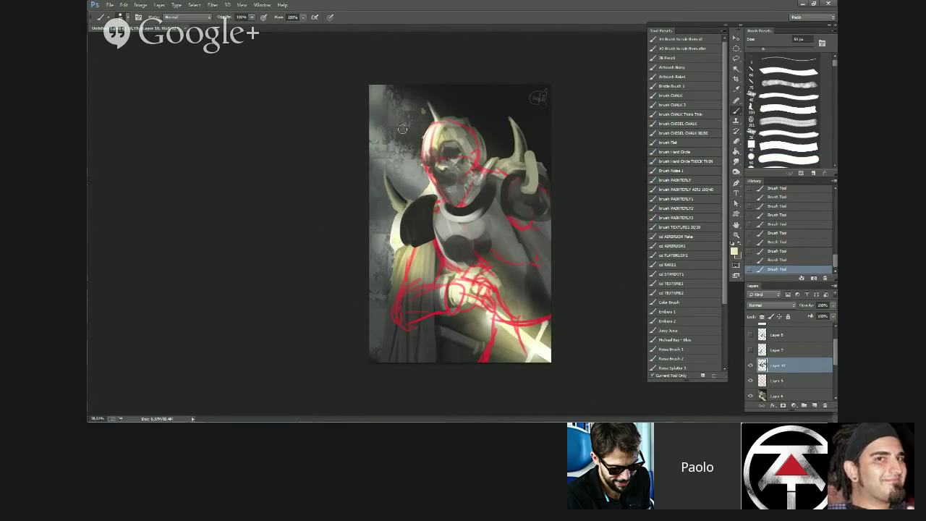
- Paint the moustache, open mouth and beard edge with sampled light and dark tones
left_click_drag(433, 181, 445, 205)
left_click(451, 204, "alt")
left_click(452, 168, "alt")
left_click_drag(445, 178, 452, 175)
left_click(436, 180, "alt")
left_click(429, 138, "alt")
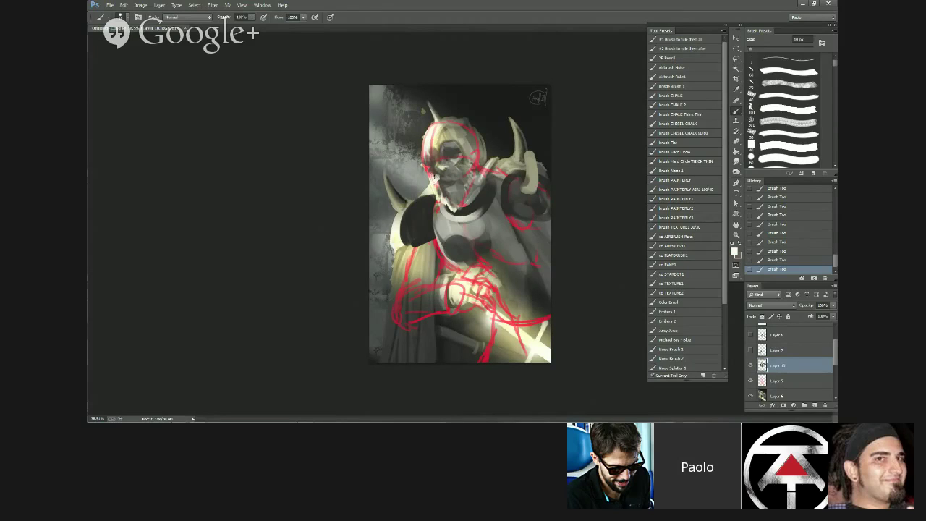
left_click_drag(435, 177, 441, 179)
left_click_drag(435, 189, 439, 205)
left_click(439, 196, "alt")
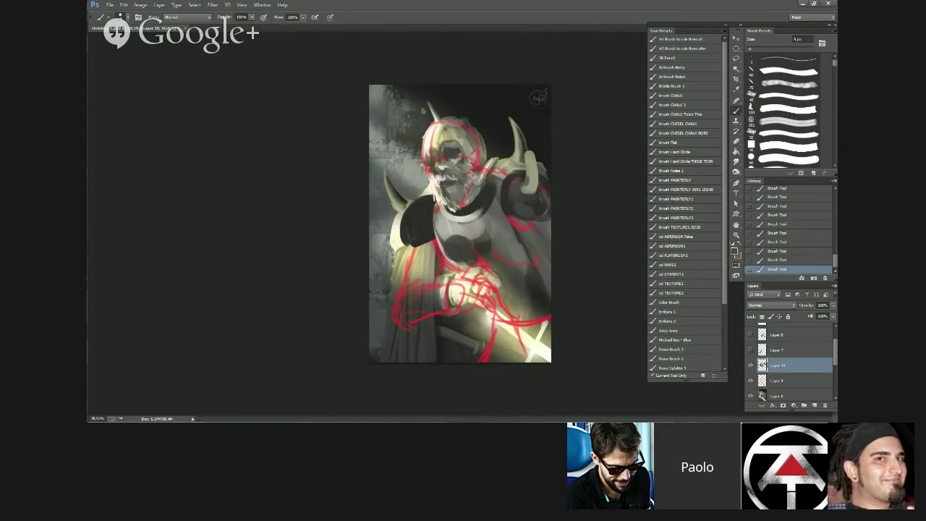
- Flip the canvas horizontally and block in the draped sleeve below the lit shoulder guard, painting background tone along its outer edge
scroll(461, 262, "down", 3)
key("ctrl+shift+h")
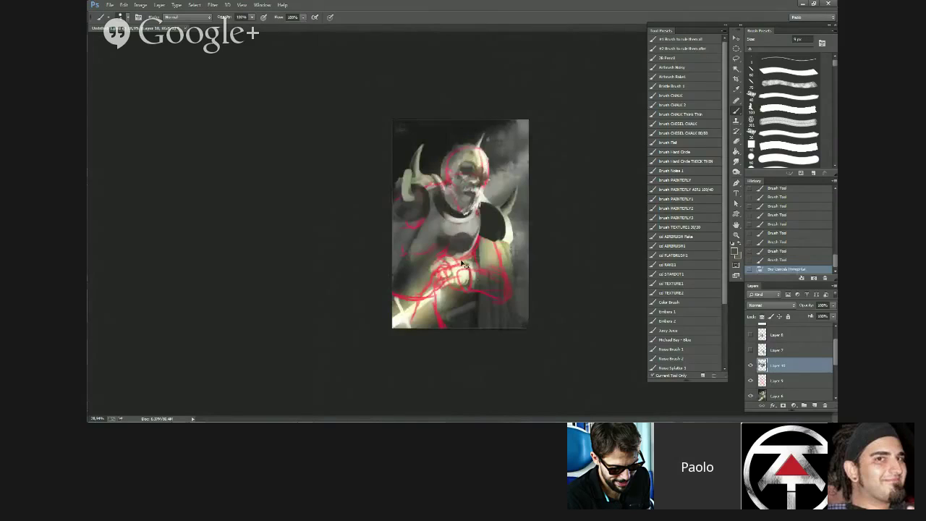
scroll(462, 263, "up", 2)
key("bracketright")
key("bracketright")
key("bracketright")
key("bracketright")
key("bracketright")
key("bracketright")
left_click_drag(480, 239, 487, 276)
left_click_drag(484, 256, 491, 300)
left_click_drag(485, 321, 480, 335)
left_click(521, 255, "alt")
key("bracketright")
key("bracketright")
left_click_drag(484, 246, 496, 291)
left_click_drag(496, 273, 503, 292)
mouse_move(506, 269)
left_mouse_down()
mouse_move(517, 292)
mouse_move(507, 271)
mouse_move(516, 311)
left_mouse_up()
- Paint the hanging cloth below the elbow with large strokes of sampled brown and background tones, lightening its upper folds
key("bracketright")
key("bracketright")
key("bracketright")
key("bracketright")
key("bracketright")
left_click(515, 330, "alt")
mouse_move(504, 317)
left_mouse_down()
mouse_move(510, 325)
mouse_move(523, 312)
mouse_move(503, 313)
mouse_move(515, 320)
mouse_move(509, 333)
left_mouse_up()
left_click(509, 294, "alt")
left_click(504, 321, "alt")
mouse_move(502, 318)
left_mouse_down()
mouse_move(513, 343)
mouse_move(519, 329)
left_mouse_up()
key("bracketright")
key("bracketright")
key("bracketright")
left_click(522, 316, "alt")
left_click_drag(521, 318, 500, 346)
left_click(507, 322, "alt")
left_click(512, 332, "alt")
key("bracketleft")
key("bracketleft")
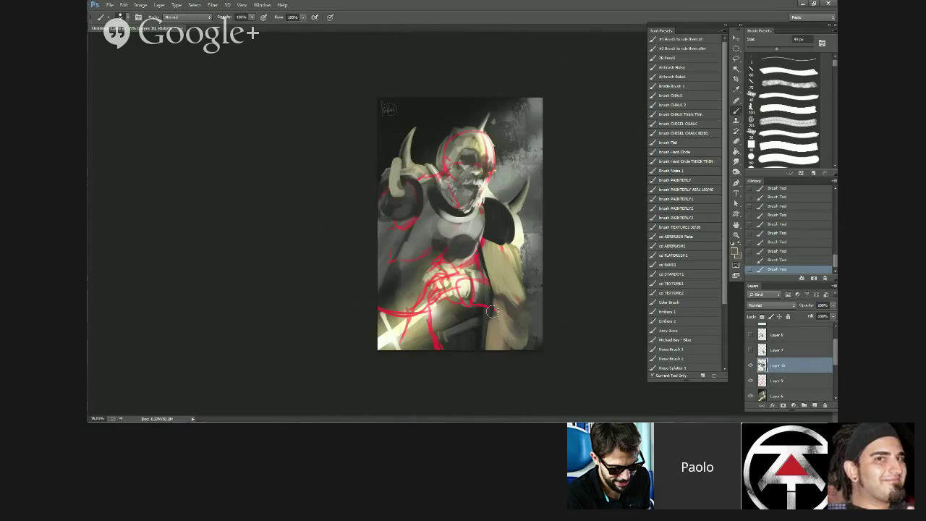
mouse_move(492, 311)
left_mouse_down()
mouse_move(507, 338)
mouse_move(512, 325)
mouse_move(497, 308)
mouse_move(515, 348)
mouse_move(506, 322)
mouse_move(521, 335)
mouse_move(521, 310)
left_mouse_up()
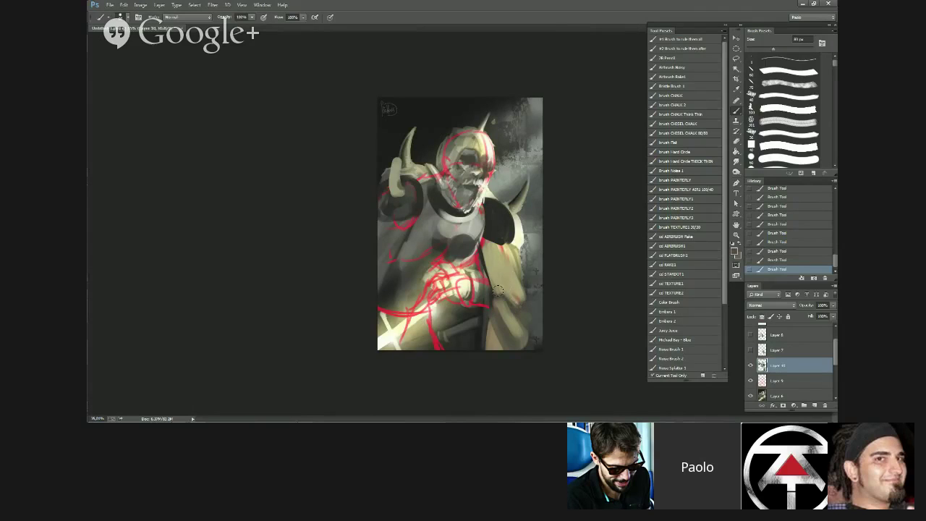
left_click(499, 291, "alt")
key("bracketleft")
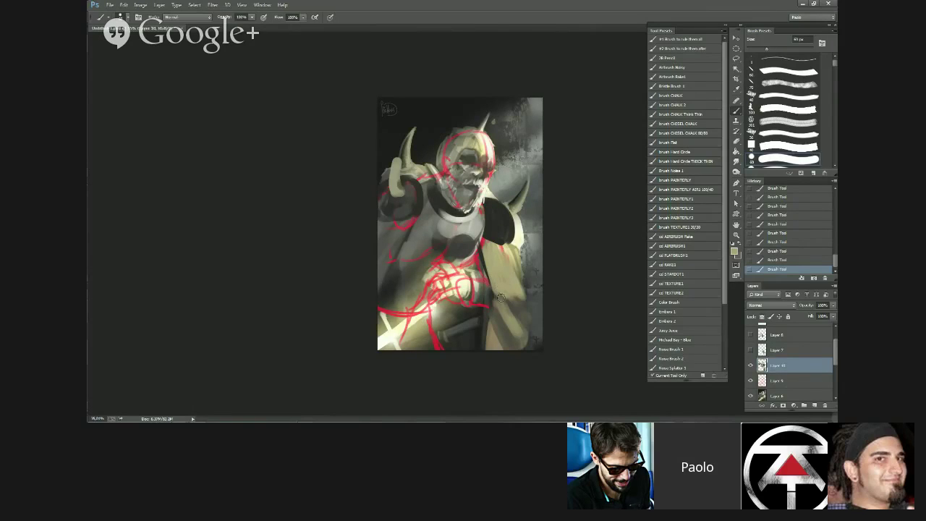
- Refine the upper sleeve under the shoulder guard with sampled yellow and shadow tones to form its folds
left_click(485, 259, "alt")
mouse_move(483, 252)
left_mouse_down()
mouse_move(488, 250)
mouse_move(483, 277)
mouse_move(491, 279)
mouse_move(478, 259)
mouse_move(489, 301)
mouse_move(484, 283)
mouse_move(481, 322)
mouse_move(485, 274)
mouse_move(504, 290)
mouse_move(483, 273)
mouse_move(501, 273)
mouse_move(505, 230)
mouse_move(503, 269)
mouse_move(519, 225)
mouse_move(488, 273)
mouse_move(517, 297)
mouse_move(501, 284)
mouse_move(499, 233)
mouse_move(495, 262)
left_mouse_up()
left_click(488, 254, "alt")
left_click(481, 256, "alt")
key("bracketleft")
key("bracketleft")
left_click(485, 283, "alt")
left_click(487, 288, "alt")
left_click(505, 230, "alt")
left_click(520, 227, "alt")
key("bracketright")
left_click(499, 232, "alt")
left_click(505, 266, "alt")
key("bracketleft")
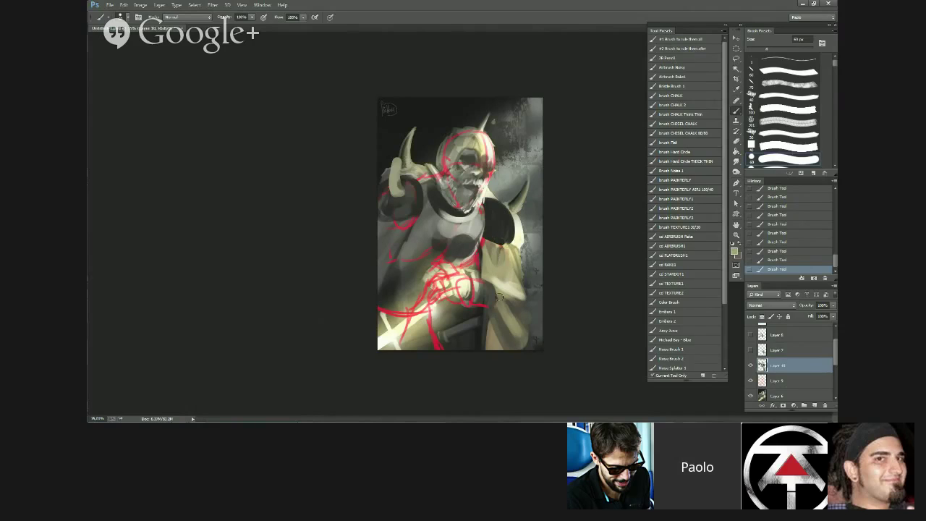
- Mirror the canvas back and touch up the sleeve's inner edge and folds with sampled light and shadow tones
scroll(480, 274, "down", 2)
key("ctrl+shift+h")
left_click(438, 263, "alt")
left_click_drag(426, 271, 424, 268)
left_click(423, 281, "alt")
key("bracketleft")
left_click_drag(429, 261, 424, 269)
left_click(433, 258, "alt")
key("bracketright")
left_click(432, 262, "alt")
- Check the overpainted figure at a small size in mirrored and normal orientation
scroll(437, 375, "down", 5)
key("ctrl+shift+h")
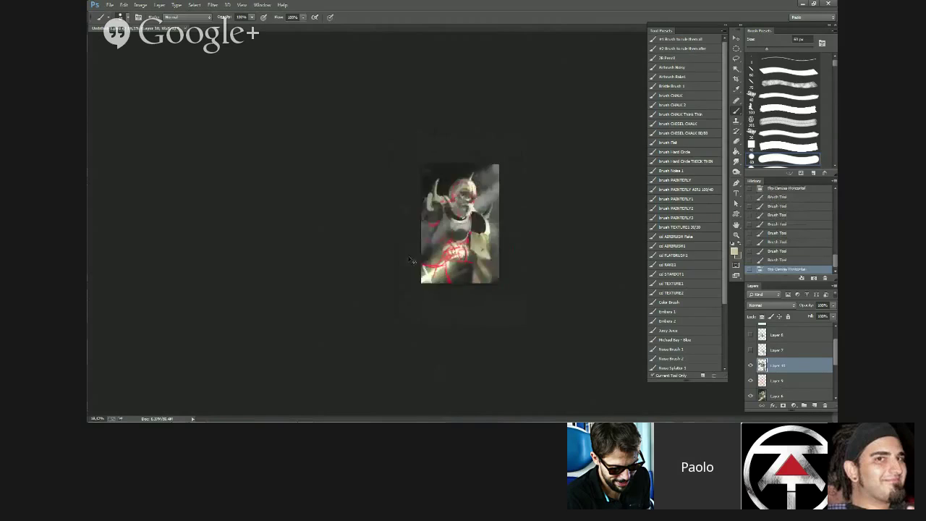
scroll(470, 253, "up", 5)
scroll(477, 267, "down", 5)
key("ctrl+shift+h")
scroll(493, 302, "up", 4)
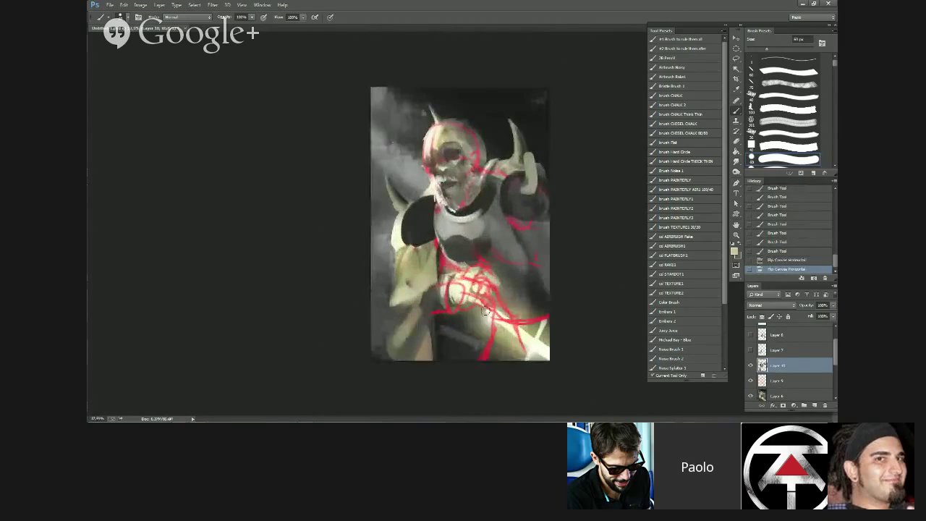
- Toggle the overpaint and red sketch layers off to compare them with the original painting
left_click(750, 367)
left_click(751, 367)
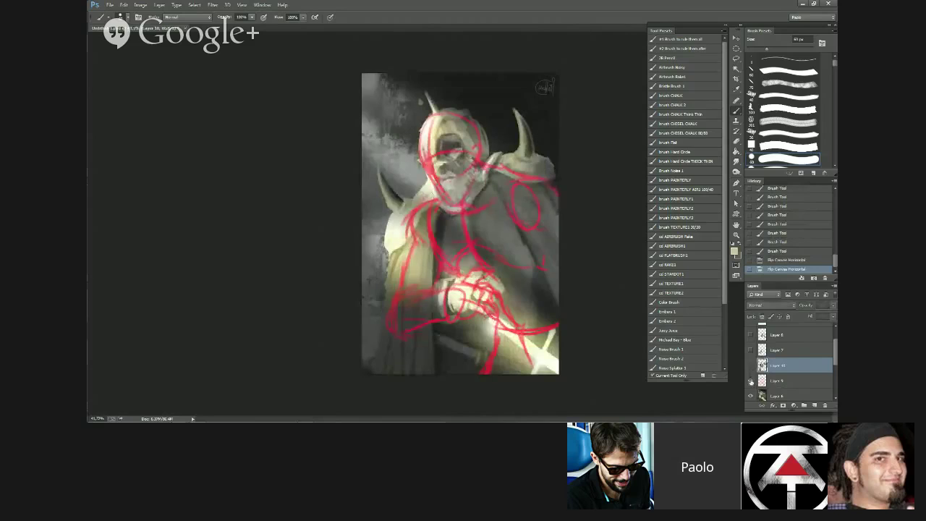
left_click(750, 380)
left_click(750, 380)
left_click(750, 380)
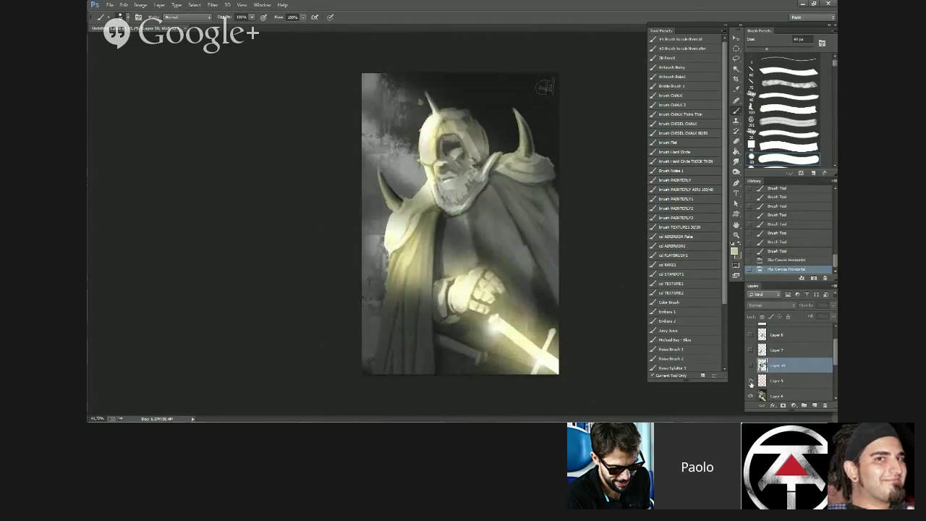
- Leave the red sketch layer hidden and add a new empty layer directly above the original painting
left_click(750, 380)
left_click(750, 381)
left_click(448, 220)
left_click(468, 163)
left_click(796, 396)
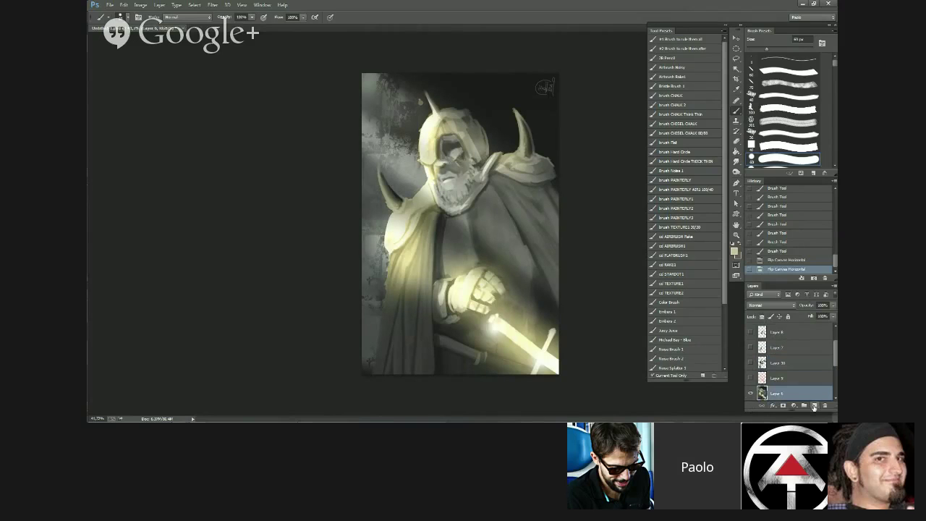
left_click(814, 407)
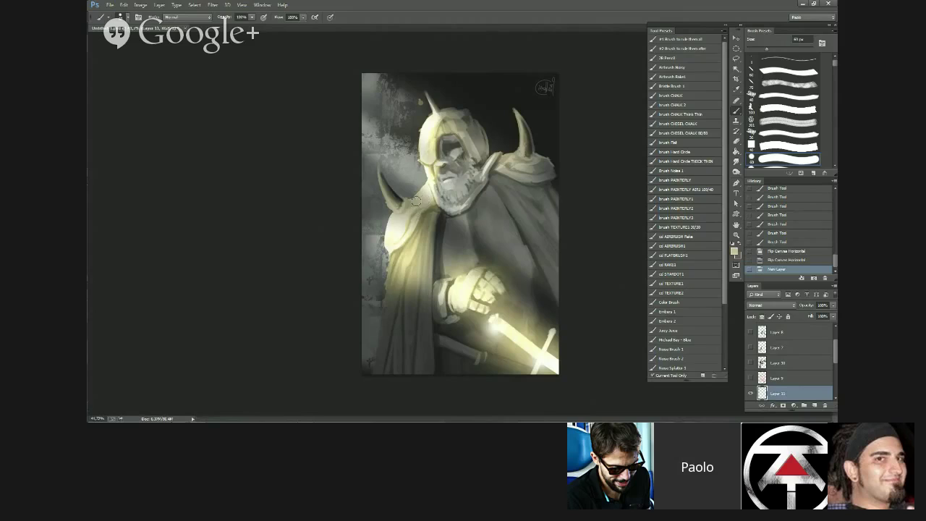
- Paint a dark sampled shadow under the lower edge of the lit shoulder guard to separate it from the sleeve
left_click(444, 216, "alt")
key("[")
left_click_drag(393, 249, 418, 225)
left_click_drag(412, 239, 423, 219)
left_click_drag(395, 252, 417, 235)
left_click_drag(421, 225, 401, 255)
left_click_drag(422, 237, 403, 253)
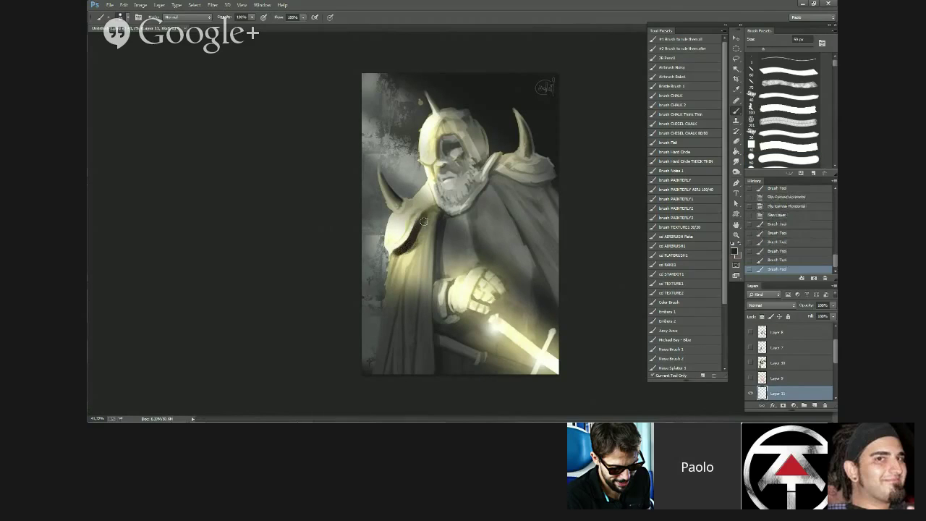
left_click_drag(428, 215, 418, 239)
- Darken the collar, the far shoulder and the shaded side of the helmet with progressively larger dark brush strokes
mouse_move(479, 196)
left_mouse_down()
mouse_move(507, 168)
mouse_move(493, 156)
mouse_move(482, 188)
left_mouse_up()
key("]")
key("]")
key("]")
mouse_move(490, 166)
left_mouse_down()
mouse_move(503, 159)
mouse_move(497, 167)
left_mouse_up()
mouse_move(482, 172)
left_mouse_down()
mouse_move(467, 203)
mouse_move(498, 173)
left_mouse_up()
left_click_drag(516, 156, 505, 175)
mouse_move(477, 136)
left_mouse_down()
mouse_move(469, 158)
mouse_move(470, 148)
left_mouse_up()
key("]")
key("]")
key("]")
key("]")
key("]")
mouse_move(463, 121)
left_mouse_down()
mouse_move(476, 190)
mouse_move(498, 167)
mouse_move(523, 174)
mouse_move(477, 193)
left_mouse_up()
- Paint thin pale yellow rim light along the collar edge, the far shoulder's horn and the far shoulder guard
left_click(428, 138, "alt")
key("[")
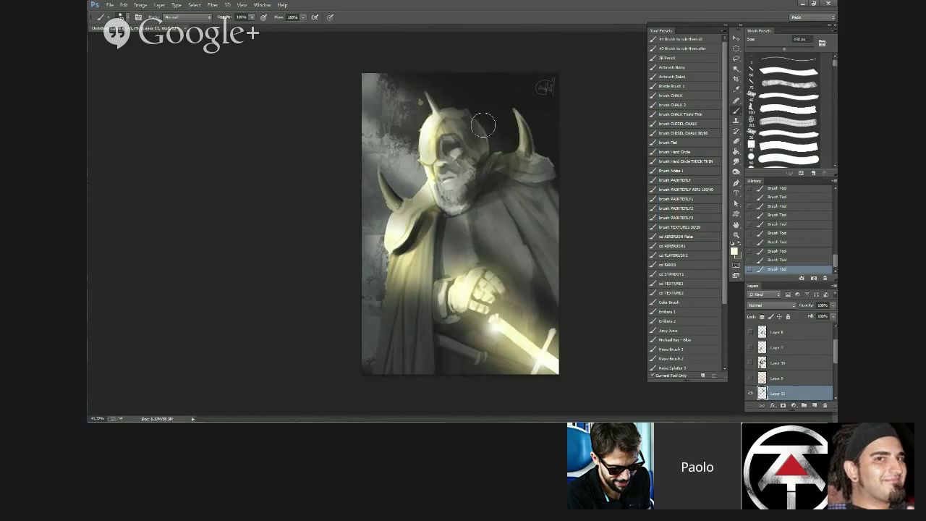
key("[")
key("[")
key("[")
key("[")
key("[")
key("[")
key("[")
key("[")
key("[")
key("[")
key("[")
key("[")
key("[")
key("[")
key("[")
key("[")
key("[")
key("[")
left_click_drag(481, 127, 494, 154)
mouse_move(512, 108)
left_mouse_down()
mouse_move(520, 134)
mouse_move(517, 126)
left_mouse_up()
left_click_drag(511, 172, 541, 169)
mouse_move(519, 176)
left_mouse_down()
mouse_move(543, 181)
mouse_move(530, 179)
left_mouse_up()
- Add ornamental detail to the far shoulder guard and refine the rim-lit collar edge with sampled light and dark tones
left_click(512, 177, "alt")
key("bracketright")
key("bracketright")
left_click(533, 179, "alt")
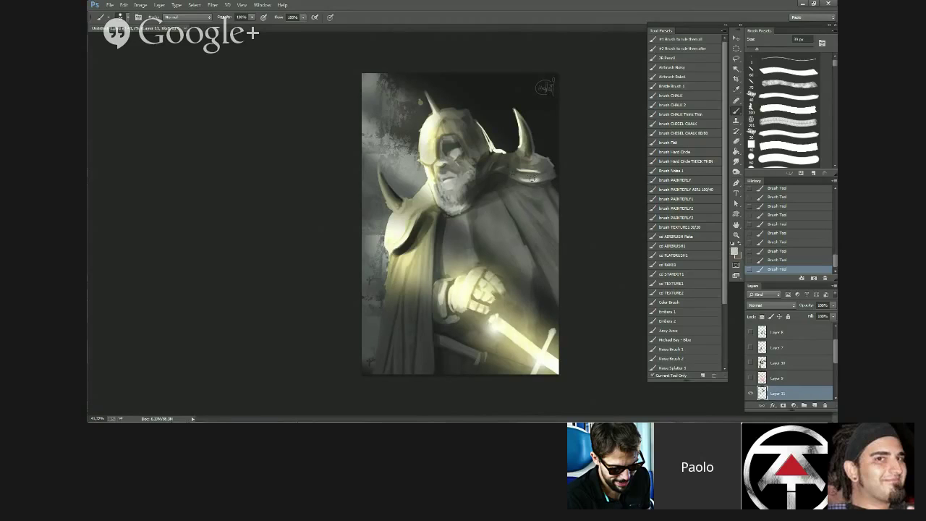
left_click(531, 173, "alt")
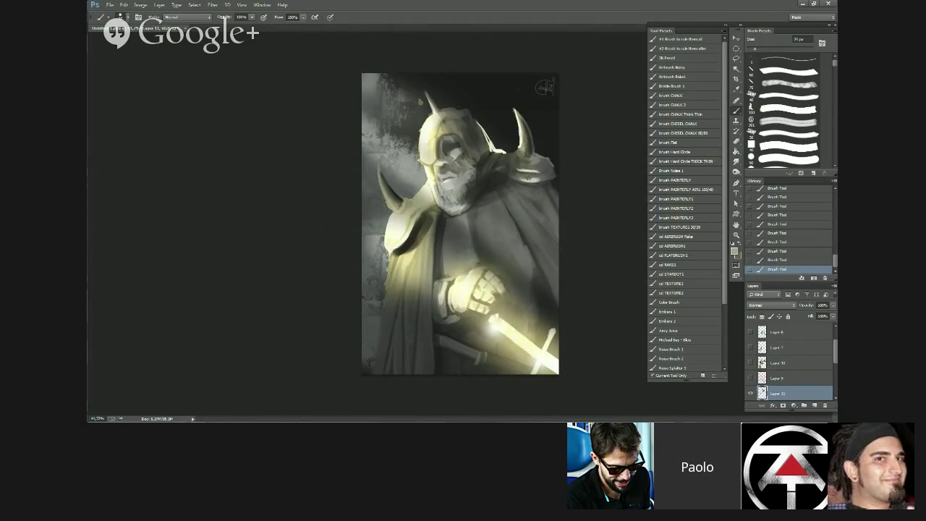
left_click(489, 147, "alt")
key("bracketleft")
left_click(497, 147, "alt")
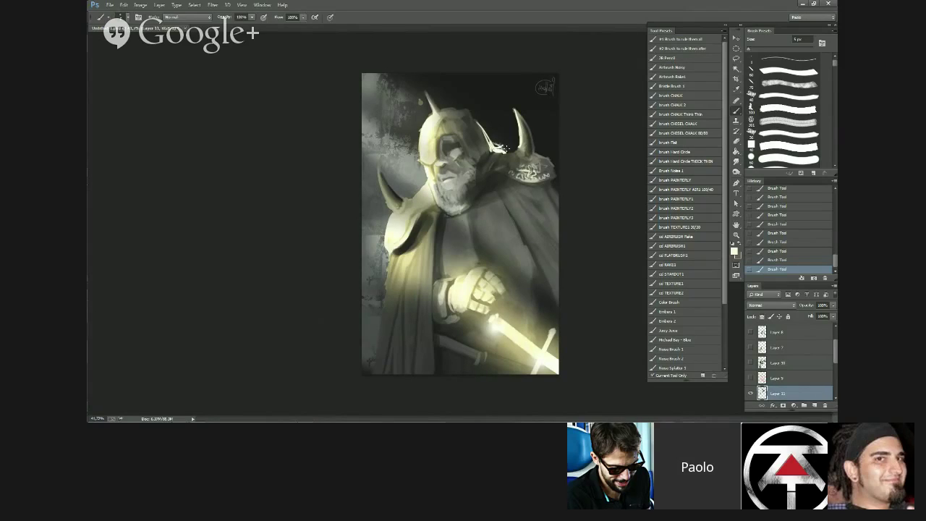
left_click(502, 148, "alt")
left_click_drag(493, 144, 507, 149)
- Mirror the canvas and rework the far shoulder guard's surface and edge with sampled tones
scroll(502, 165, "down", 6)
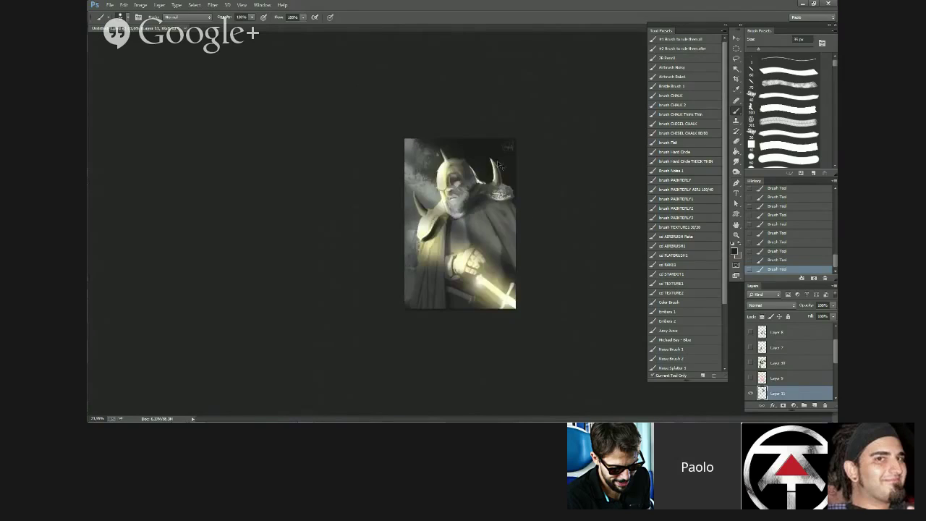
key("ctrl+shift+h")
scroll(477, 161, "up", 4)
left_click(436, 160, "alt")
mouse_move(379, 188)
left_mouse_down()
mouse_move(394, 181)
mouse_move(381, 186)
mouse_move(401, 191)
left_mouse_up()
left_click(388, 176, "alt")
left_click(387, 189, "alt")
left_click(385, 196, "alt")
left_click(398, 195, "alt")
key("bracketright")
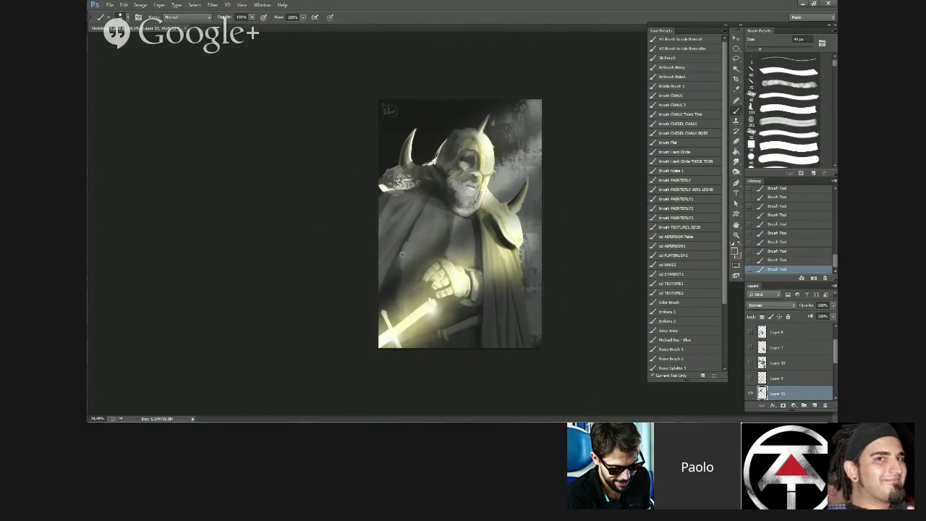
- Flip the canvas back and paint bright highlights along the far shoulder guard's lower rim
key("ctrl+shift+f")
left_click(535, 188, "alt")
key("bracketleft")
key("bracketleft")
key("bracketleft")
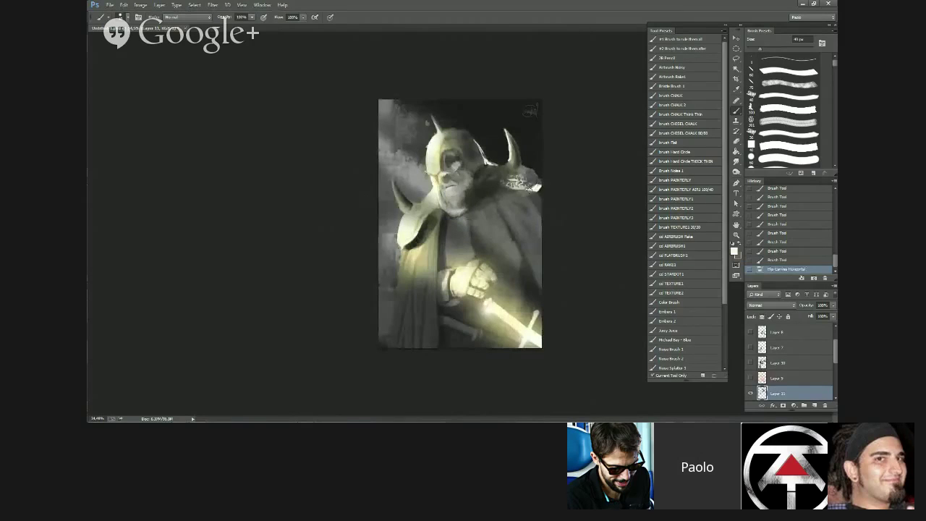
left_click_drag(539, 185, 532, 191)
left_click_drag(538, 188, 527, 190)
left_click_drag(530, 186, 524, 189)
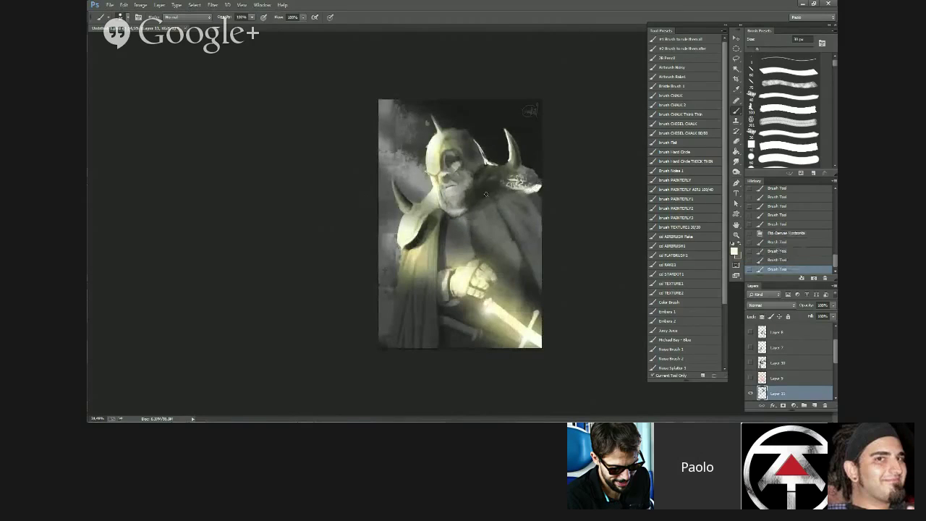
- Model the lit shoulder guard with sampled shadow tones and a bright highlight along its upper and outer edges
left_click(432, 220, "alt")
key("bracketright")
left_click_drag(403, 244, 426, 210)
left_click(418, 221, "alt")
left_click(435, 142, "alt")
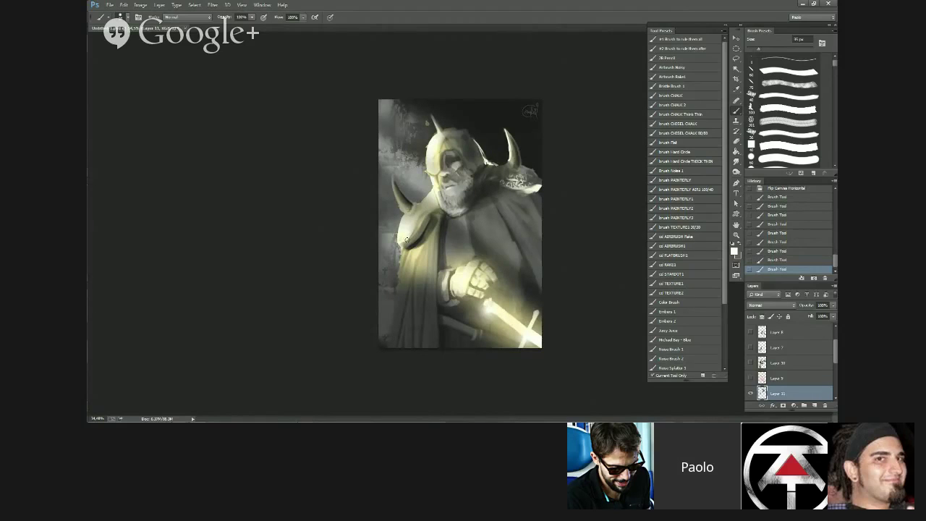
key("bracketright")
mouse_move(398, 240)
left_mouse_down()
mouse_move(421, 226)
mouse_move(428, 197)
left_mouse_up()
left_click(435, 209, "alt")
key("bracketright")
left_click(435, 209, "alt")
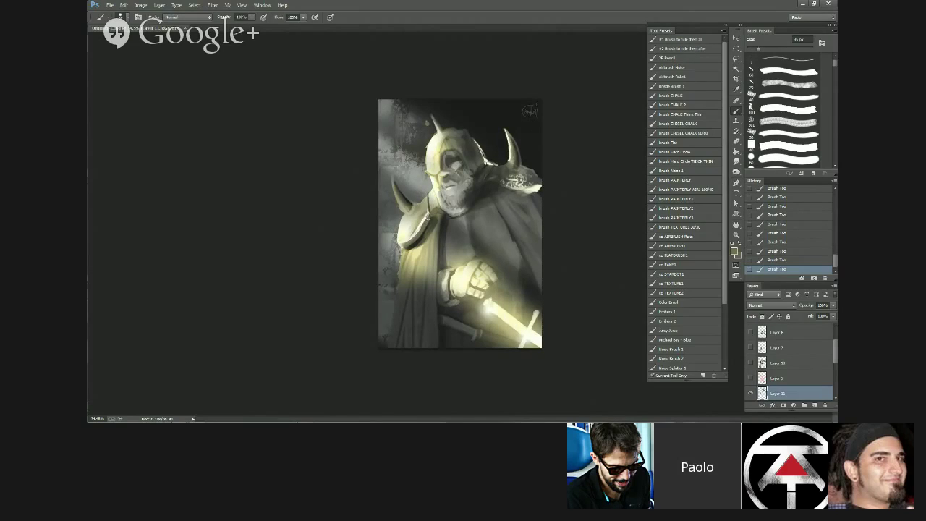
- Define the lit shoulder guard's lower rim with small strokes of sampled light and mid tones
left_click(415, 217, "alt")
mouse_move(419, 233)
left_mouse_down()
mouse_move(424, 224)
mouse_move(420, 234)
left_mouse_up()
left_click(427, 220, "alt")
left_click(419, 235, "alt")
left_click(418, 235, "alt")
key("bracketleft")
left_click(417, 233, "alt")
left_click(417, 241, "alt")
left_click(421, 232, "alt")
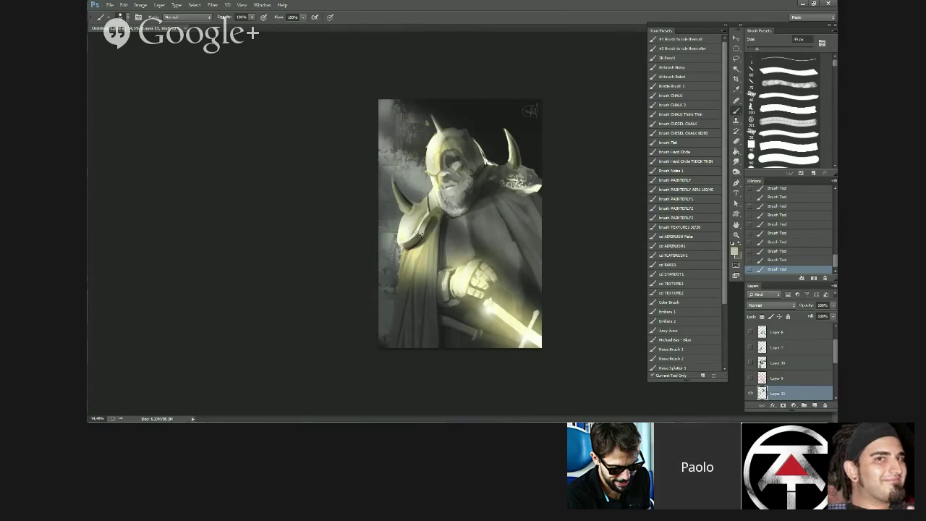
left_click(424, 230, "alt")
left_click(418, 227, "alt")
- Mirror the canvas and repaint the lower corner of the lit shoulder guard with a sampled tone
scroll(436, 330, "down", 4)
key("ctrl+shift+h")
scroll(436, 330, "up", 3)
left_click(501, 235, "alt")
key("bracketright")
key("bracketright")
key("bracketright")
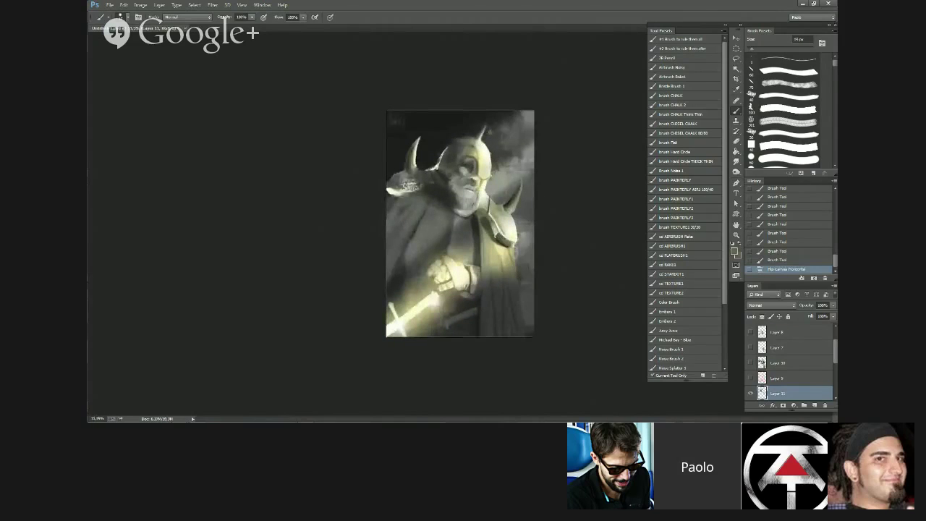
left_click_drag(500, 236, 507, 242)
left_click_drag(502, 237, 510, 245)
mouse_move(505, 240)
left_mouse_down()
mouse_move(511, 247)
mouse_move(492, 229)
mouse_move(498, 237)
left_mouse_up()
- Blend the lit shoulder guard's inner and lower edges with wider strokes of sampled tones
left_click(508, 244, "alt")
left_click(494, 236, "alt")
key("bracketright")
key("bracketright")
left_click_drag(493, 231, 502, 244)
mouse_move(496, 238)
left_mouse_down()
mouse_move(512, 250)
mouse_move(508, 241)
left_mouse_up()
left_click(511, 232, "alt")
left_click(510, 242, "alt")
- Flip the canvas back, refine the lit shoulder guard's neck edge with sampled tones, and mirror the canvas again
scroll(512, 293, "down", 4)
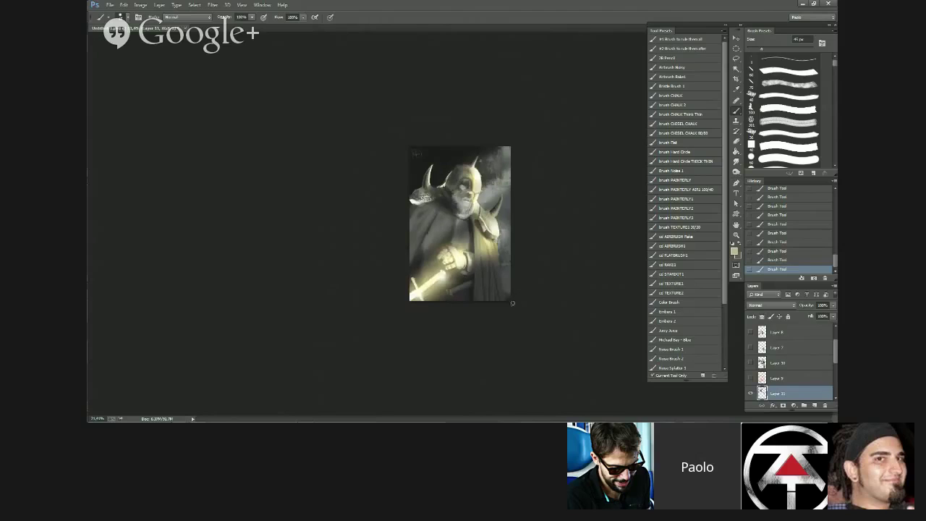
key("ctrl+shift+h")
scroll(507, 289, "up", 6)
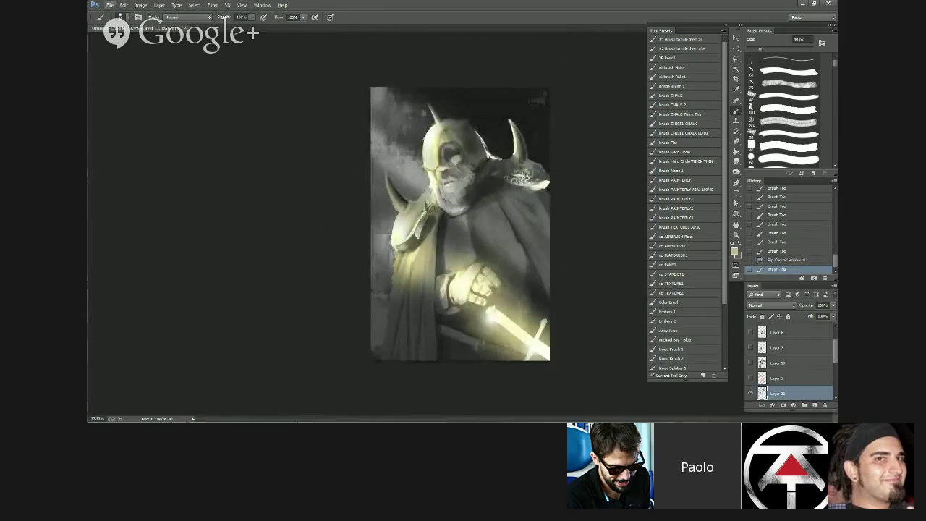
left_click(428, 208, "alt")
key("[")
key("[")
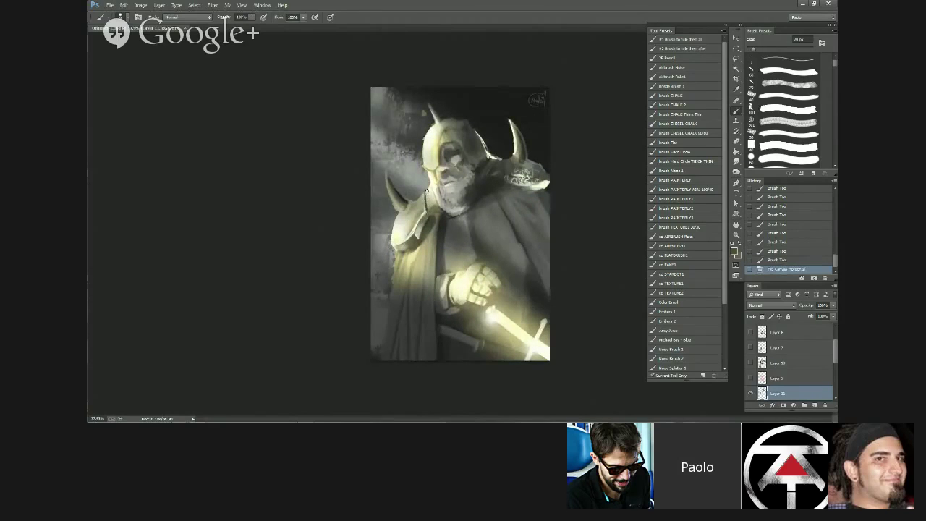
mouse_move(427, 190)
left_mouse_down()
mouse_move(426, 181)
mouse_move(428, 203)
left_mouse_up()
left_click(431, 202, "alt")
key("]")
left_click_drag(431, 194, 435, 208)
scroll(444, 250, "down", 4)
key("ctrl+shift+h")
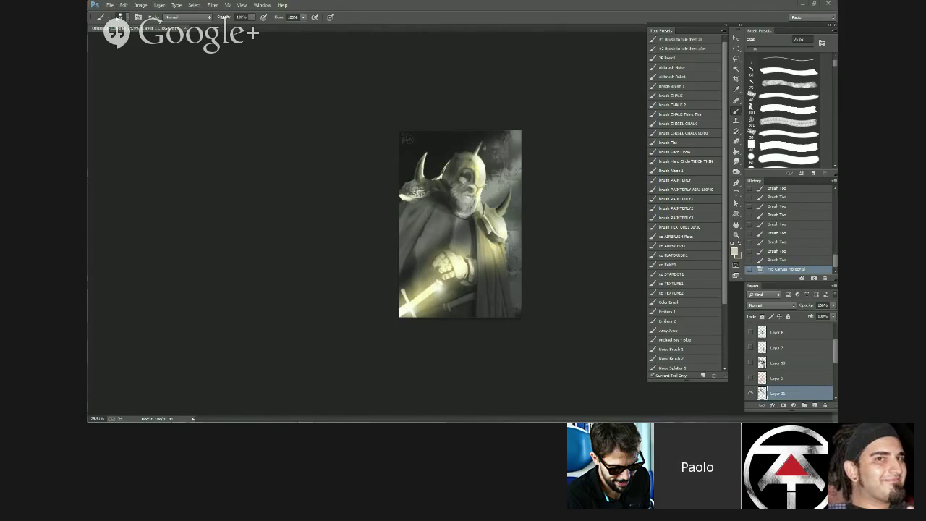
left_click(107, 6)
left_click(125, 31)
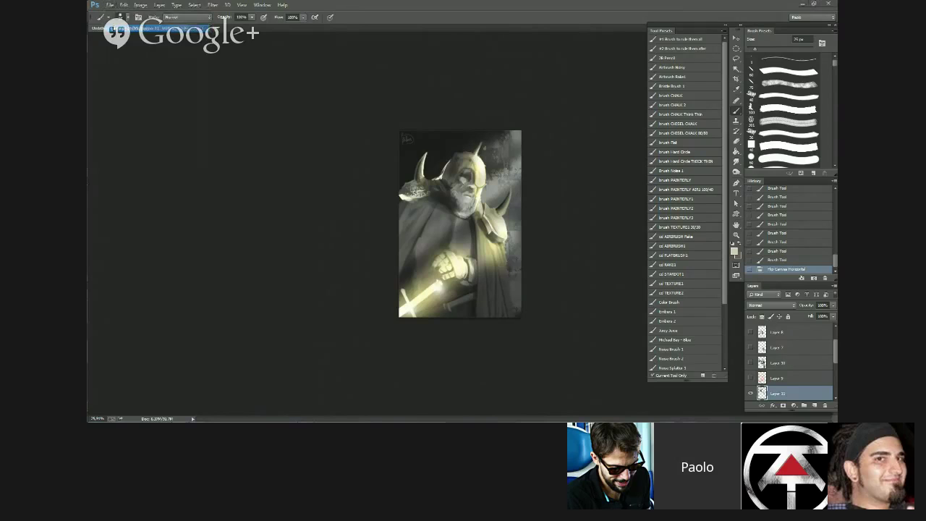
left_click(538, 60)
left_click(108, 5)
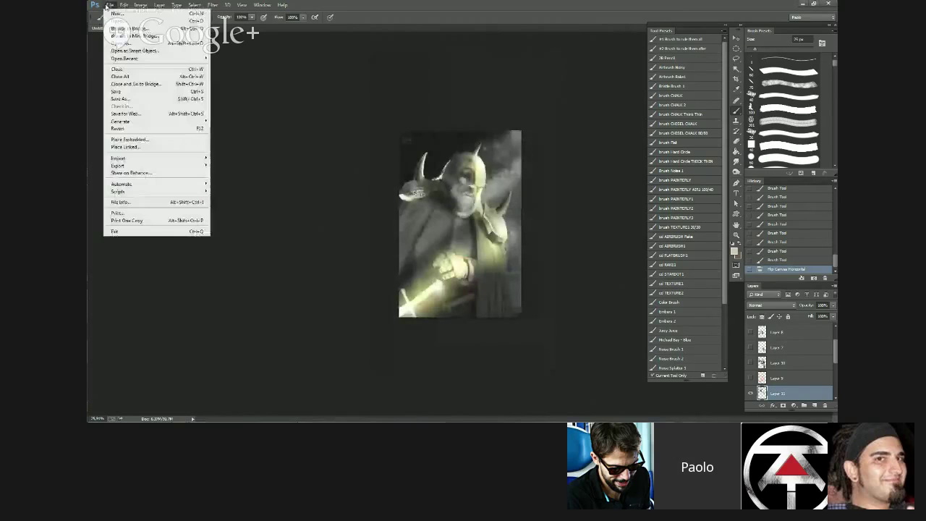
left_click(123, 20)
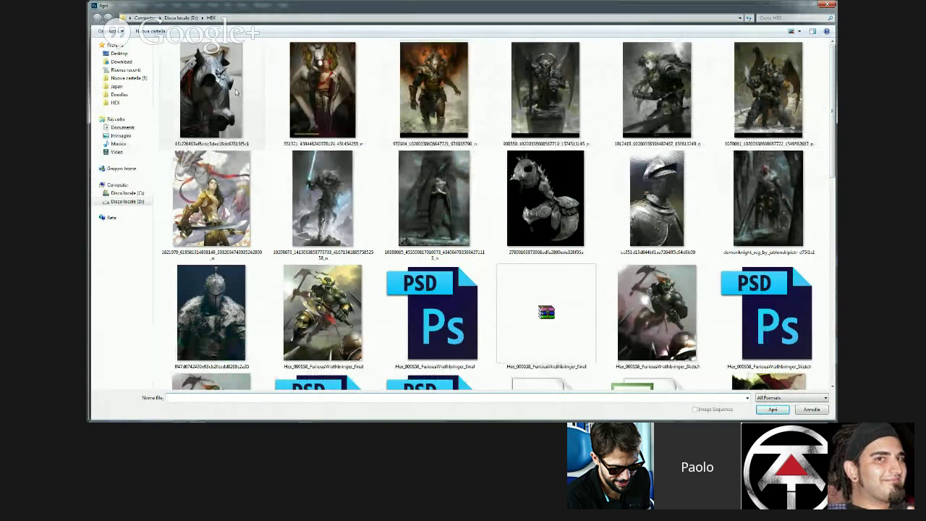
double_click(777, 7)
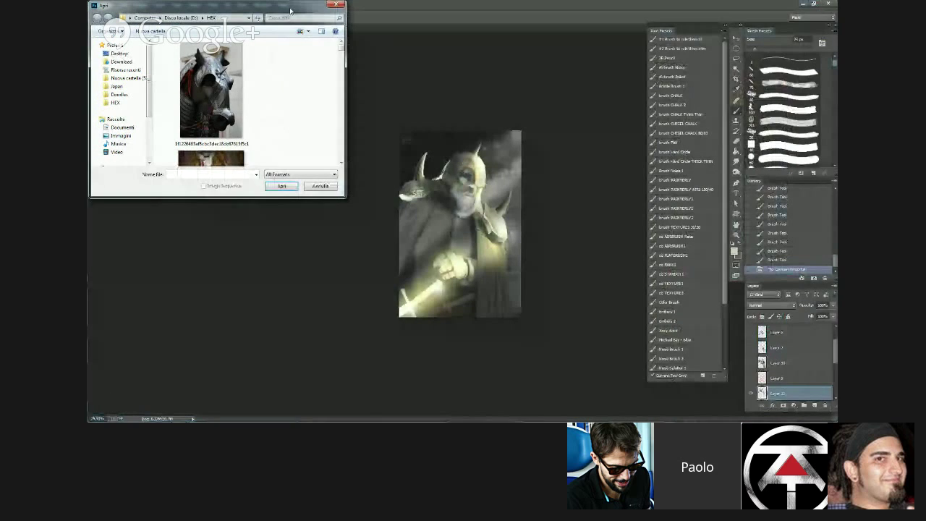
left_click(337, 4)
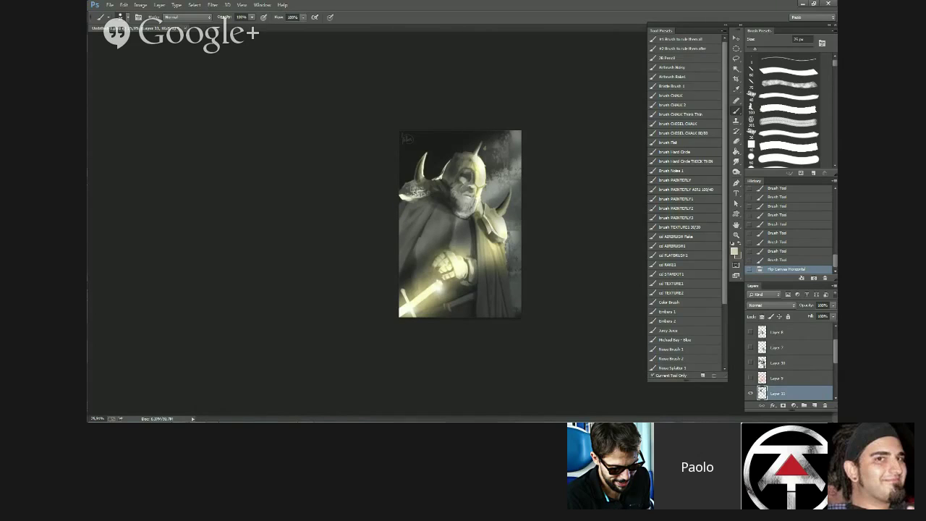
- Start the Mosaic filter on the puppy photo and move its dialog clear of the image
mouse_move(104, 420)
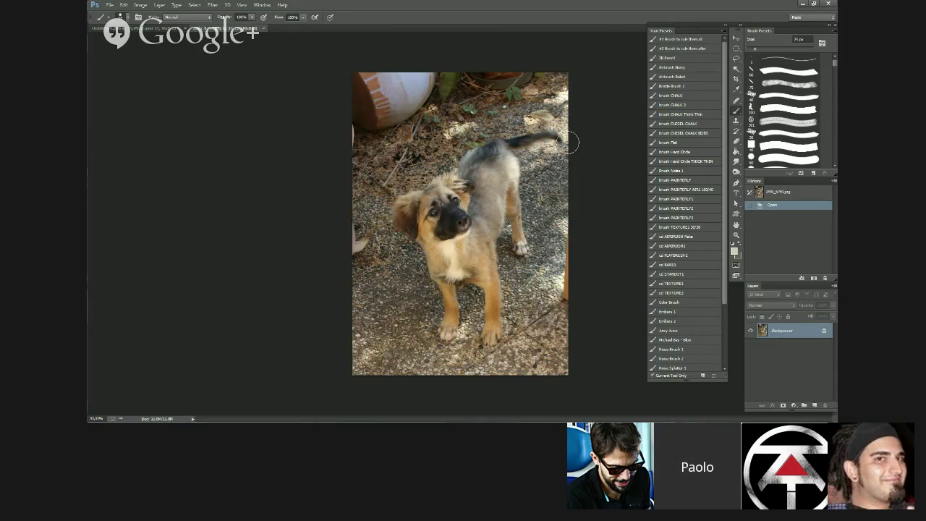
left_click(212, 5)
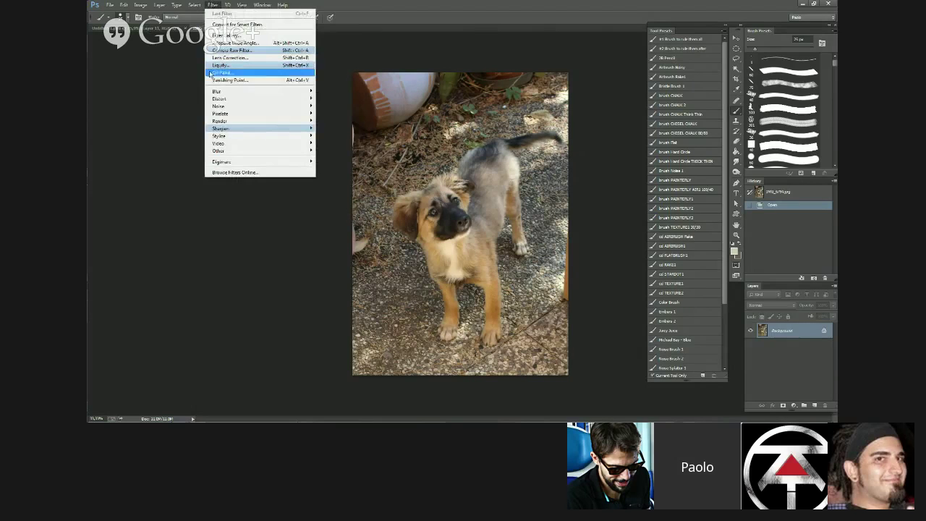
mouse_move(220, 115)
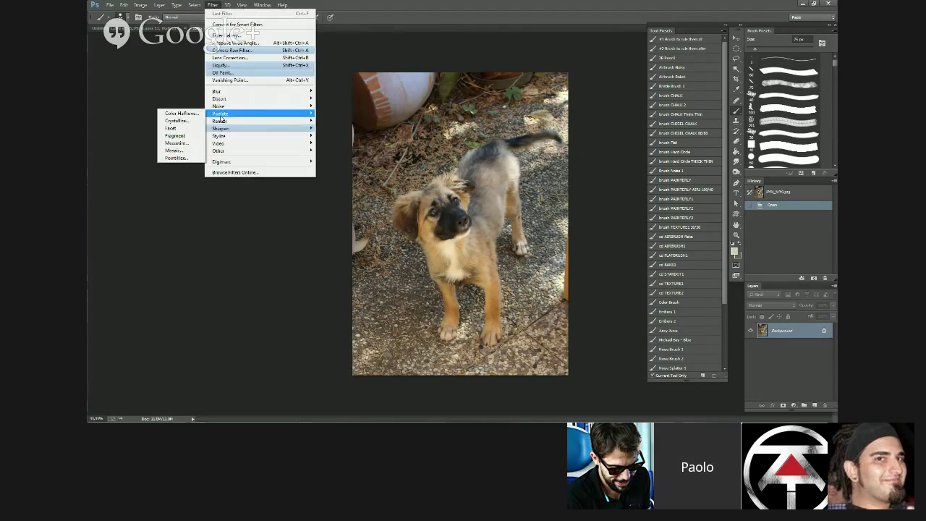
left_click(185, 153)
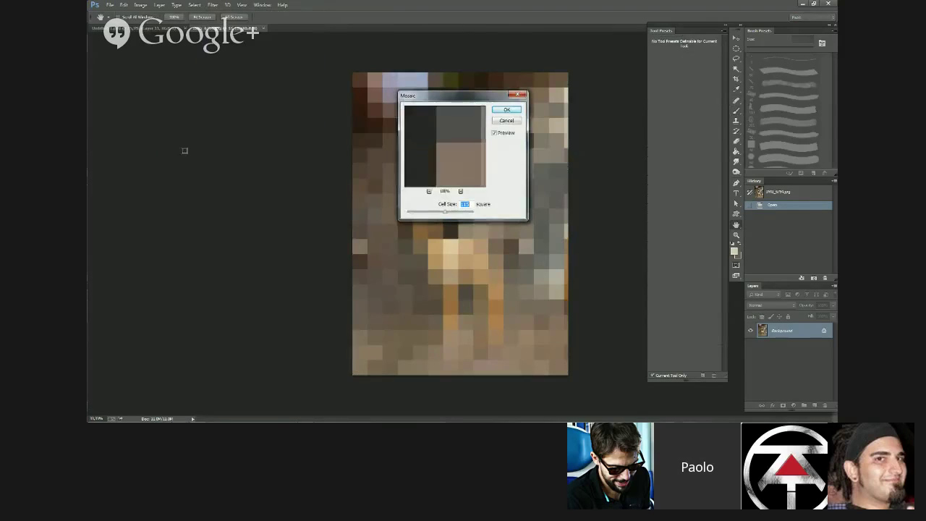
left_click_drag(462, 99, 212, 124)
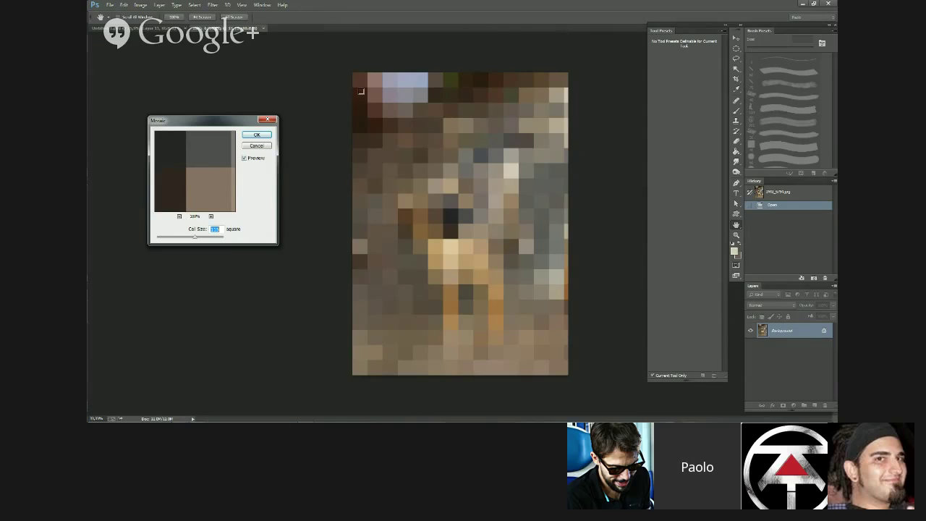
- Vary the Mosaic cell size between fine and coarse up to 200, settle on large blocks, and move the dialog aside
key("Up")
key("Up")
key("Up")
key("Up")
key("Up")
key("Up")
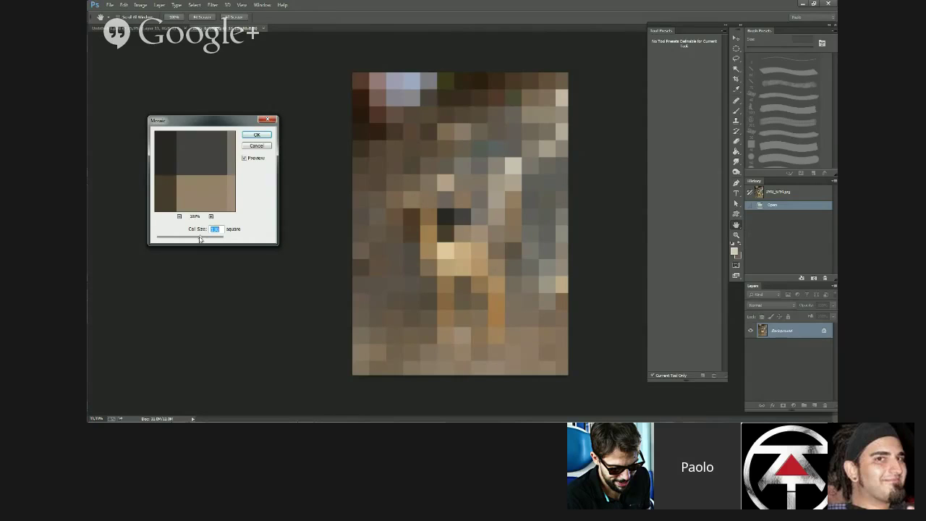
left_click_drag(199, 240, 222, 244)
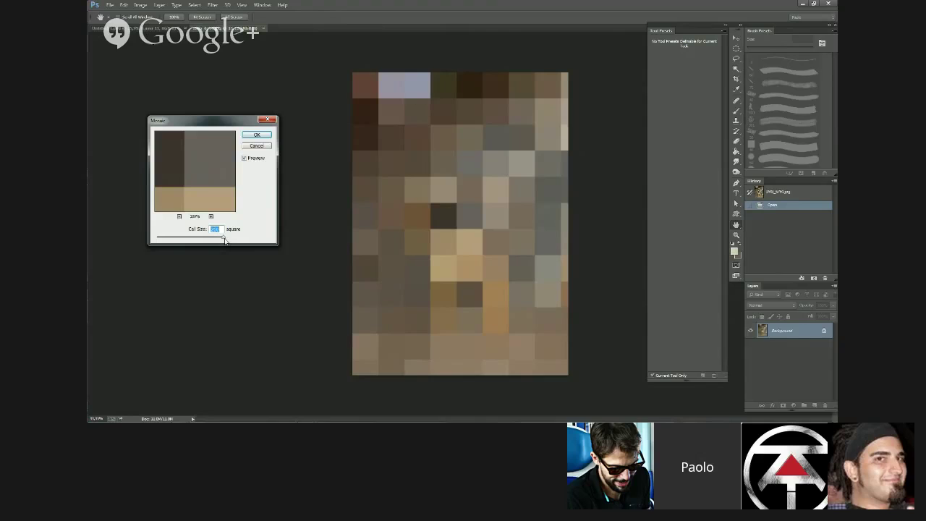
left_click_drag(223, 239, 185, 239)
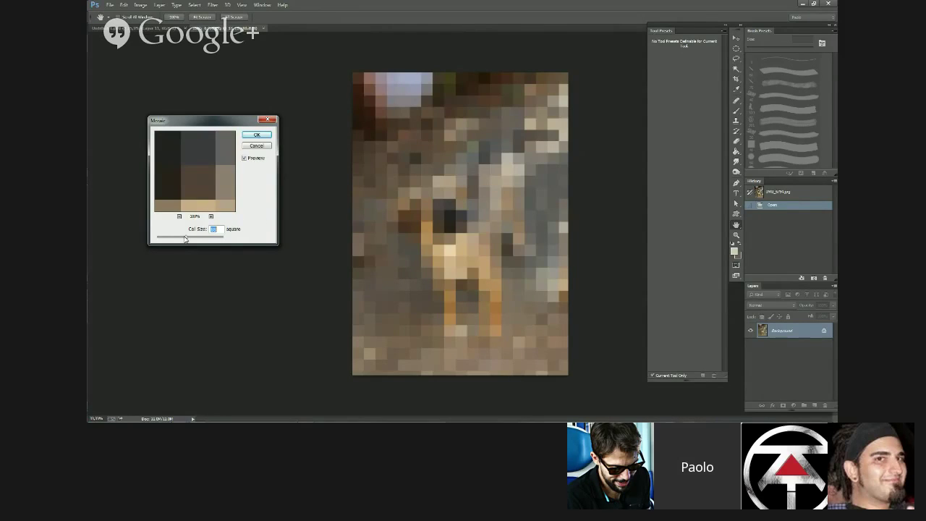
left_click_drag(185, 239, 214, 239)
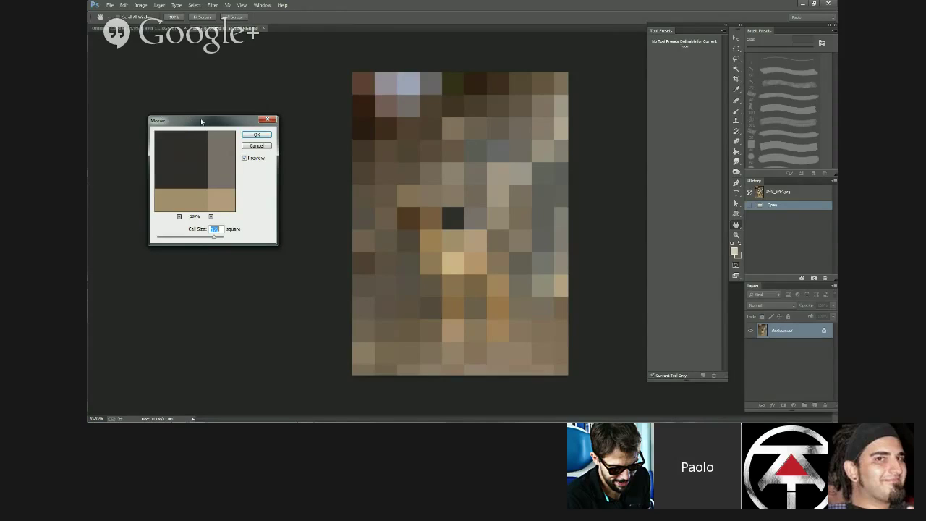
left_click_drag(201, 121, 29, 141)
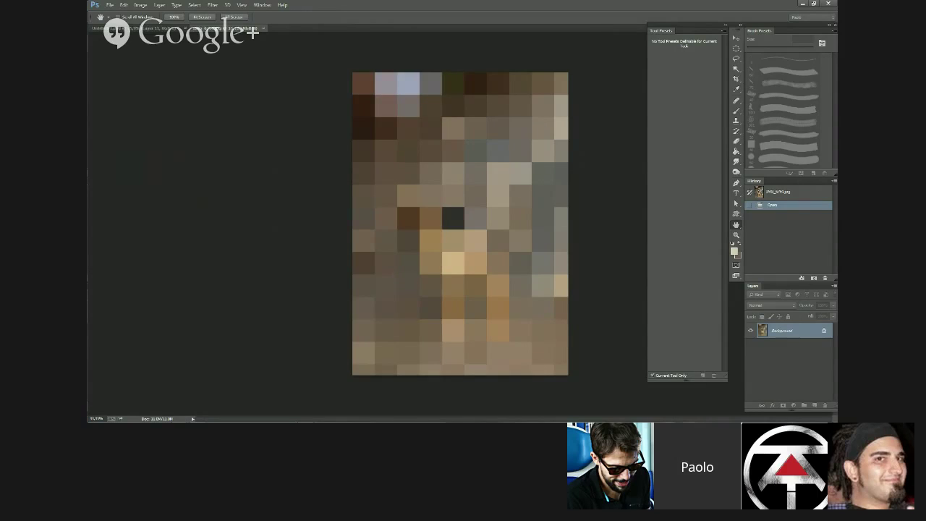
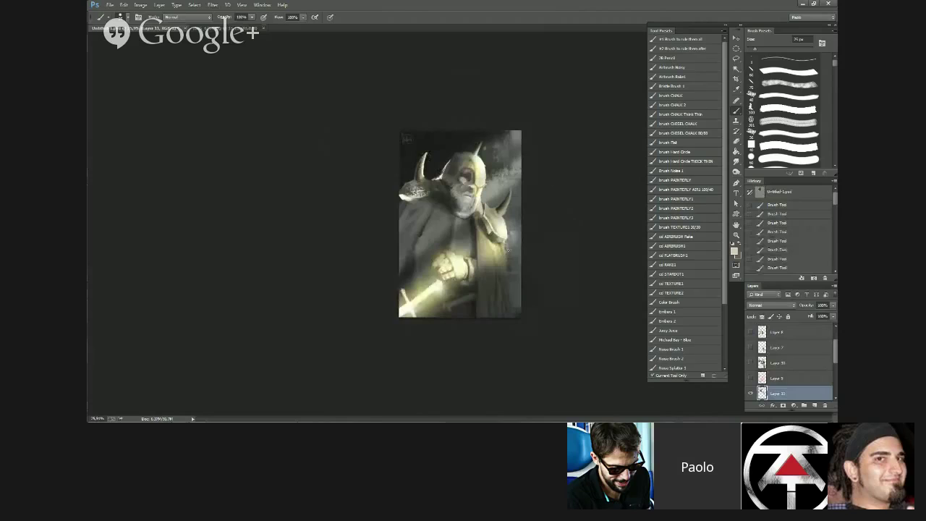
- Add a new layer and cover the knight canvas with a background grey sampled from the painting, using a very large brush
scroll(562, 231, "up", 7)
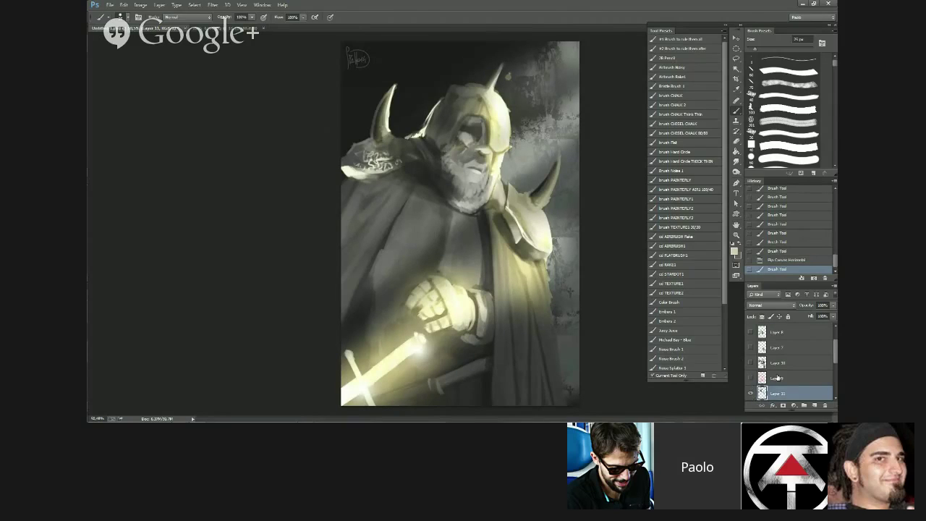
left_click(817, 405)
left_click(769, 159)
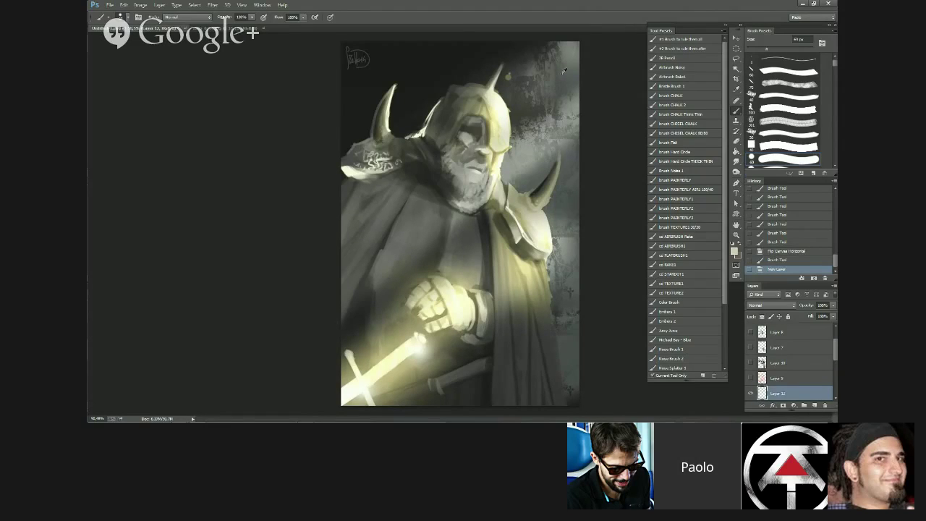
left_click(565, 70, "alt")
key("bracketright")
key("bracketright")
key("bracketright")
key("bracketright")
key("bracketright")
key("bracketright")
key("bracketright")
key("bracketright")
key("bracketright")
key("bracketright")
key("bracketright")
key("bracketright")
key("bracketright")
key("bracketright")
mouse_move(532, 86)
left_mouse_down()
mouse_move(476, 86)
mouse_move(363, 103)
mouse_move(449, 87)
mouse_move(393, 318)
mouse_move(432, 353)
mouse_move(524, 151)
mouse_move(542, 396)
left_mouse_up()
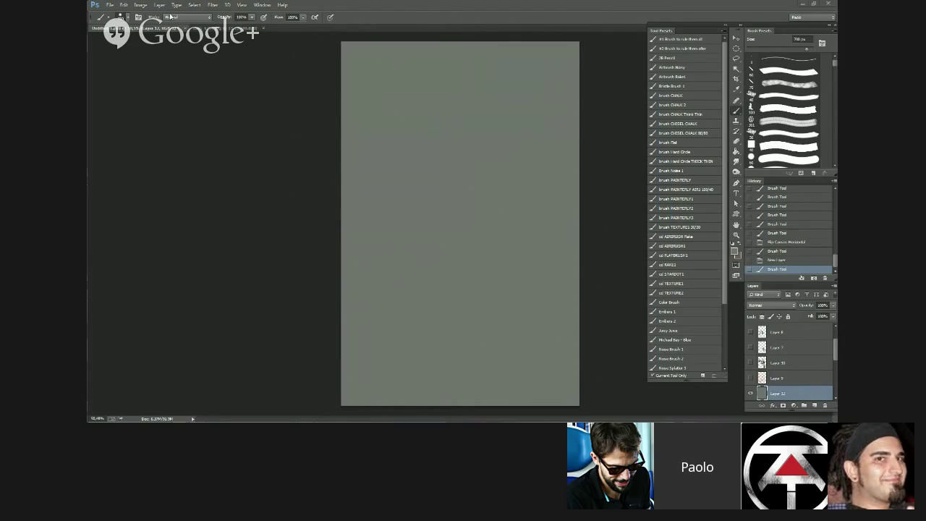
- Paste the orange photo onto the grey canvas as a painting reference and reduce the brush to a small size
key("ctrl+v")
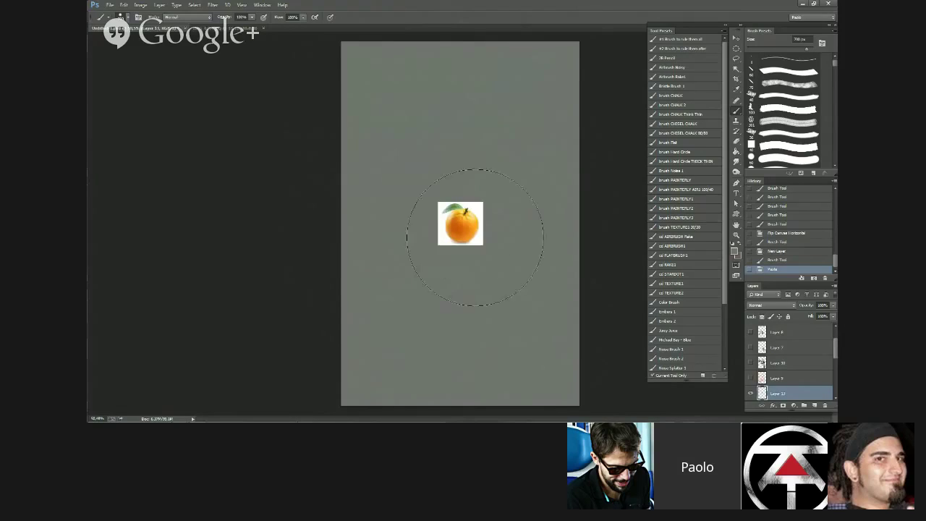
scroll(473, 233, "up", 3)
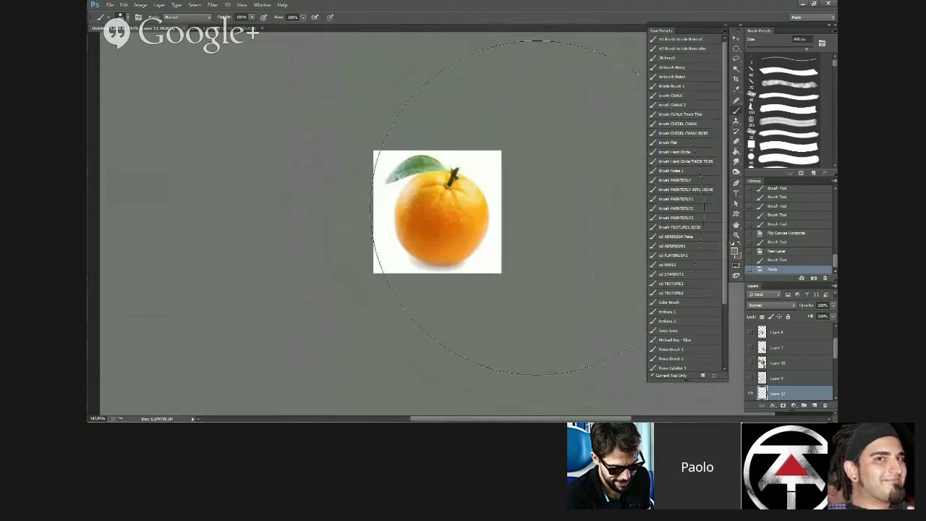
key("[")
key("[")
key("[")
key("[")
key("[")
key("[")
key("[")
key("[")
key("[")
key("[")
key("[")
key("[")
key("[")
key("[")
key("[")
key("[")
key("[")
key("[")
key("[")
key("[")
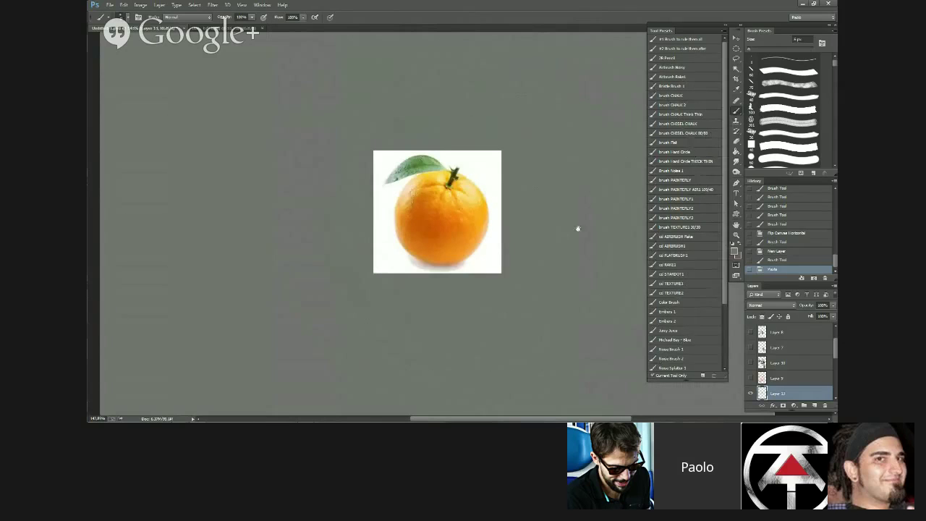
left_click_drag(578, 228, 459, 225)
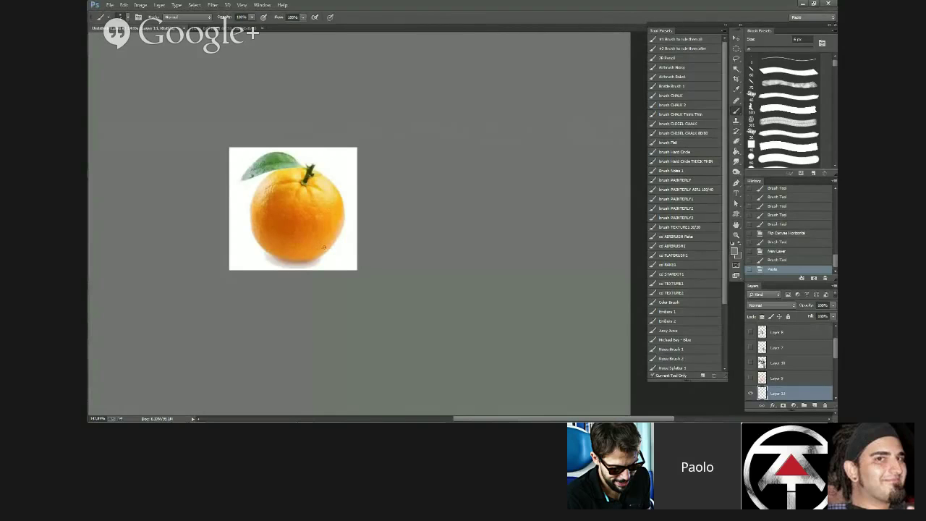
- Add a new layer and make a circular selection beside the orange photo, slightly larger than the fruit
left_click(735, 48)
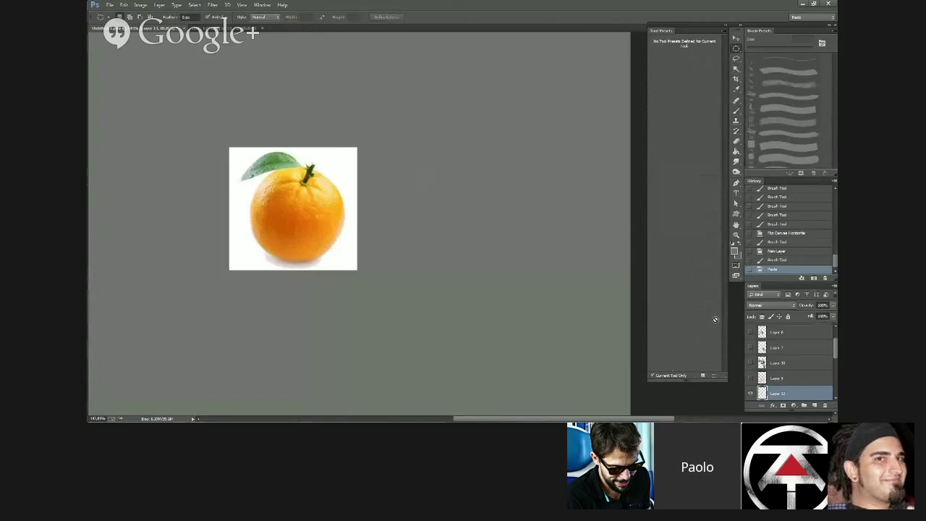
left_click(813, 405)
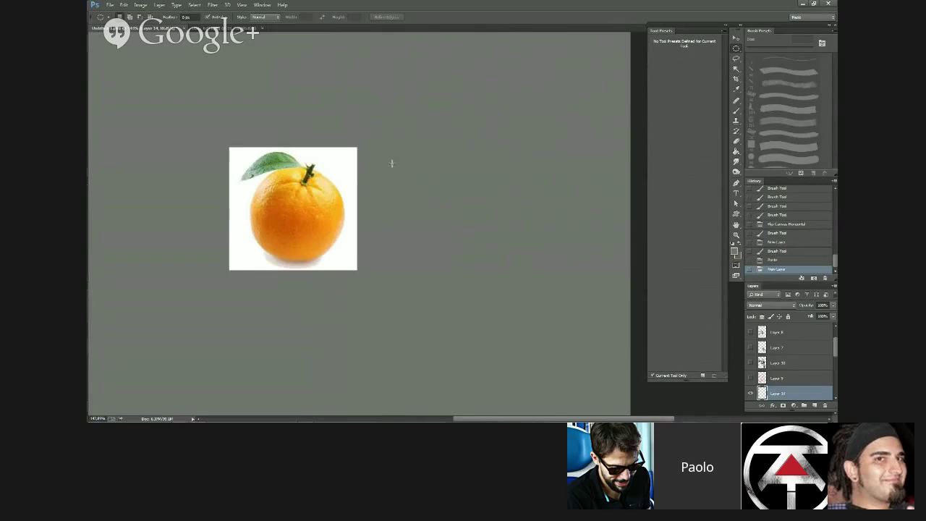
mouse_move(393, 161)
left_mouse_down()
mouse_move(397, 192)
mouse_move(501, 268)
left_mouse_up()
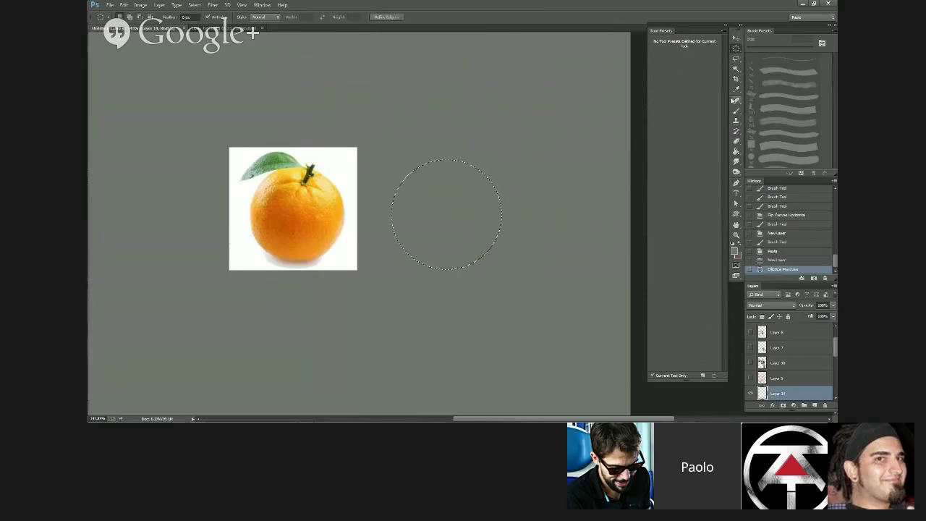
- Fill the circular selection with a dark orange sampled from the photo, using an enlarged brush
key("b")
key("bracketright")
key("bracketright")
key("bracketright")
key("bracketright")
key("bracketright")
key("bracketright")
key("bracketright")
key("bracketright")
key("bracketright")
key("bracketright")
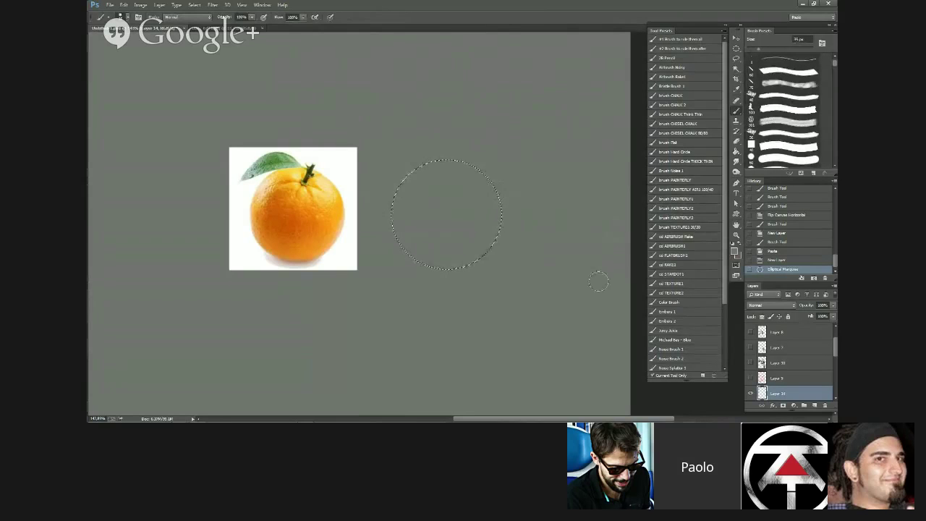
left_click(318, 186, "alt")
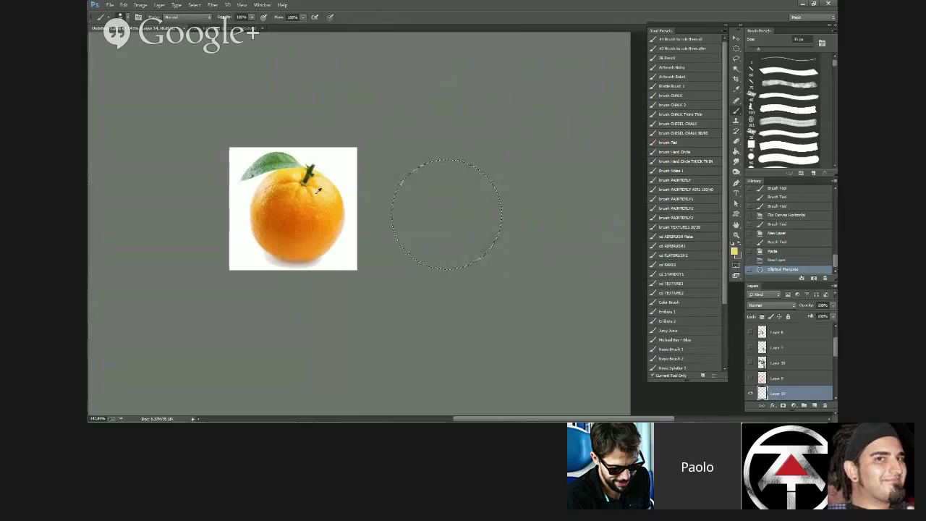
left_click(292, 216, "alt")
key("bracketright")
key("bracketright")
key("bracketright")
left_click_drag(430, 150, 416, 165)
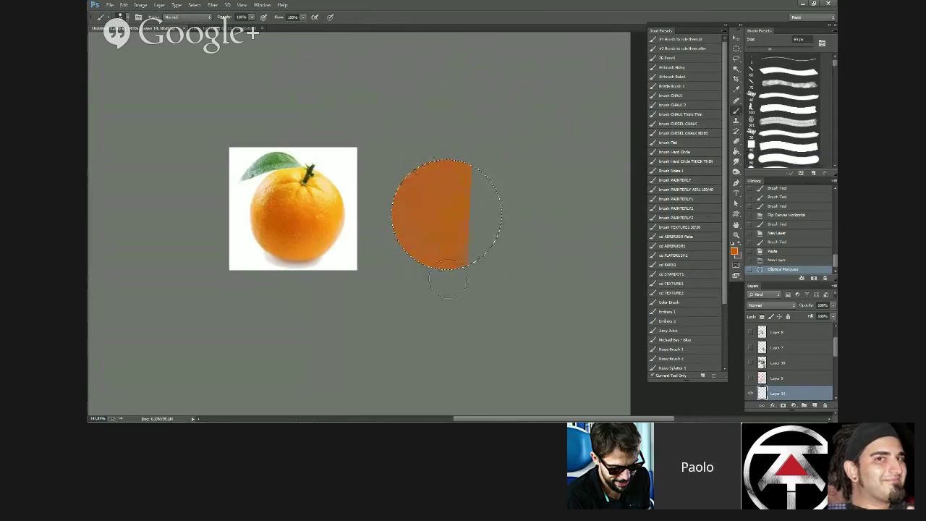
mouse_move(448, 279)
left_mouse_down()
mouse_move(479, 278)
mouse_move(474, 274)
left_mouse_up()
- Paint light orange sampled from the fruit's highlight over the circle's upper area and lightly across its middle and side
left_click(322, 192, "alt")
key("bracketleft")
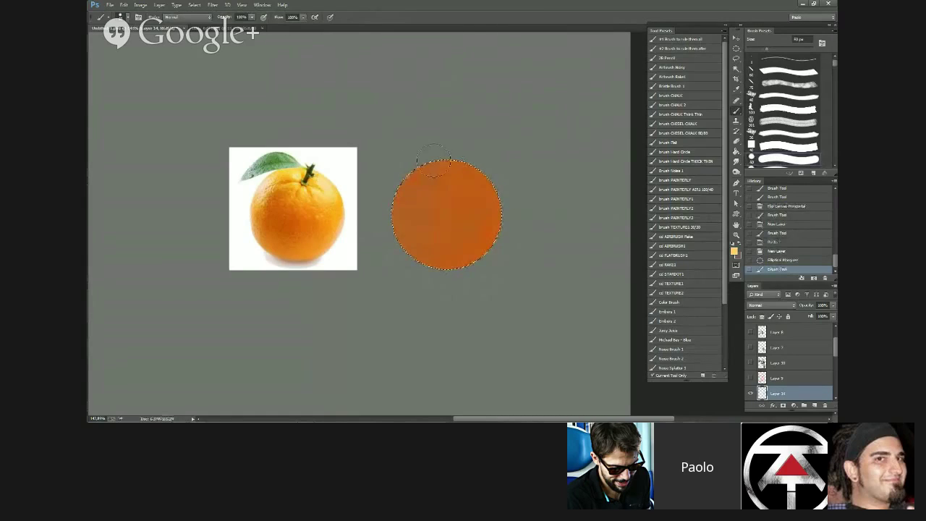
mouse_move(434, 164)
left_mouse_down()
mouse_move(468, 172)
mouse_move(455, 183)
mouse_move(474, 187)
left_mouse_up()
mouse_move(441, 189)
left_mouse_down()
mouse_move(478, 208)
mouse_move(448, 208)
left_mouse_up()
left_click_drag(479, 216, 459, 234)
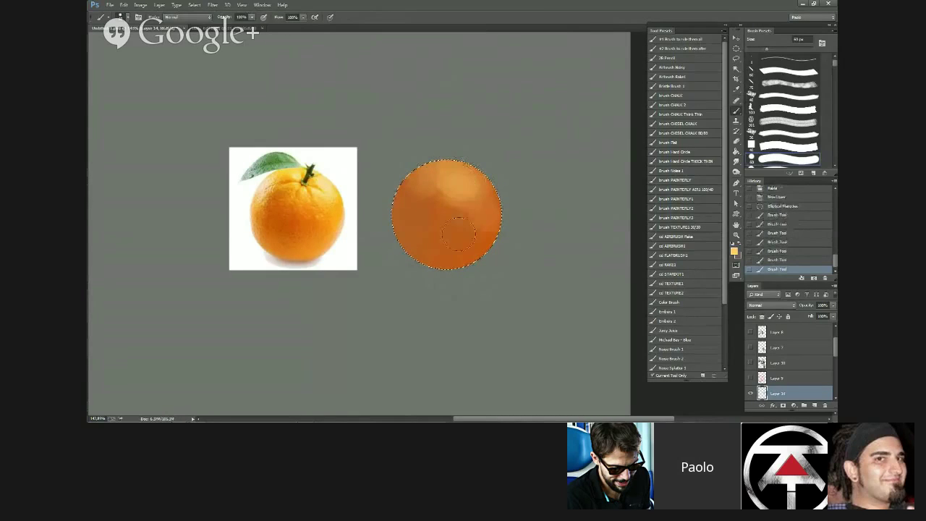
key("bracketleft")
mouse_move(400, 216)
left_mouse_down()
mouse_move(430, 263)
mouse_move(436, 210)
mouse_move(406, 204)
mouse_move(428, 202)
left_mouse_up()
- Soften the transitions between the circle's highlight and darker areas with alternately sampled light and dark oranges
left_click(423, 210, "alt")
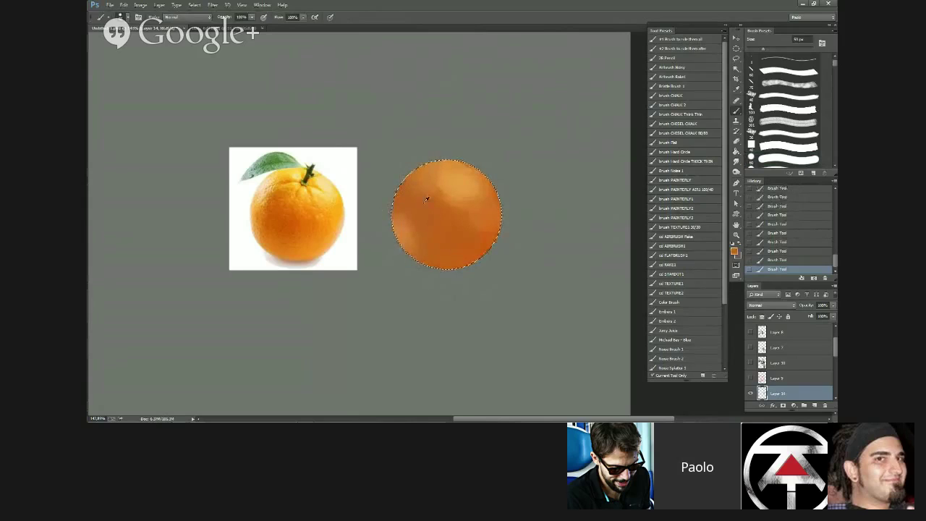
left_click(453, 187, "alt")
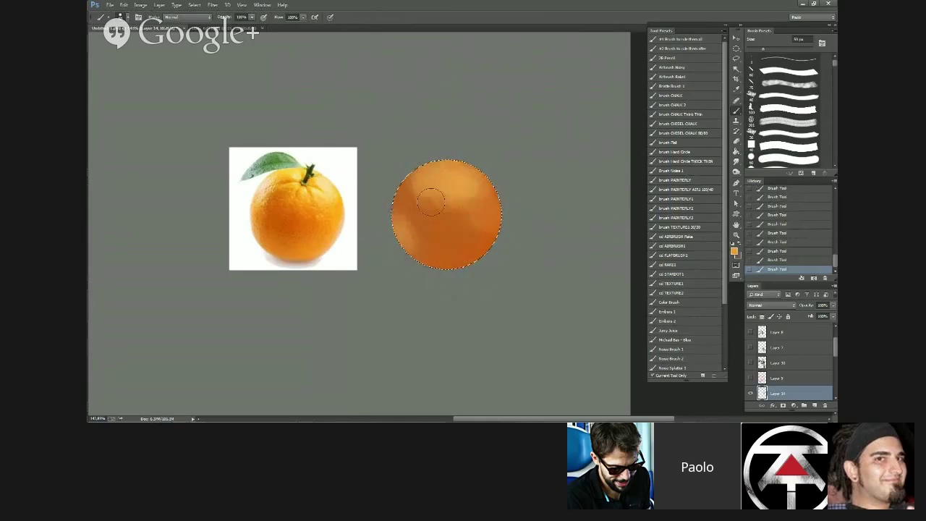
left_click(452, 215, "alt")
left_click(464, 190, "alt")
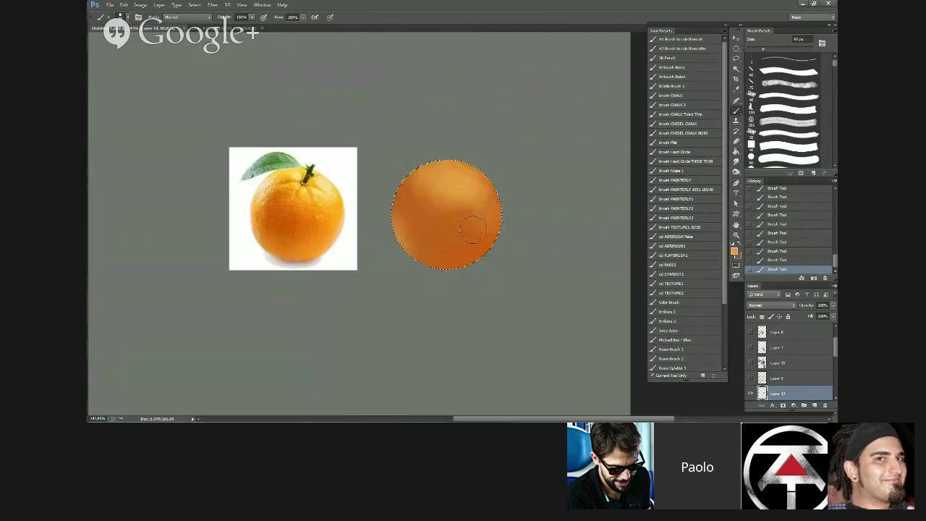
left_click(423, 187, "alt")
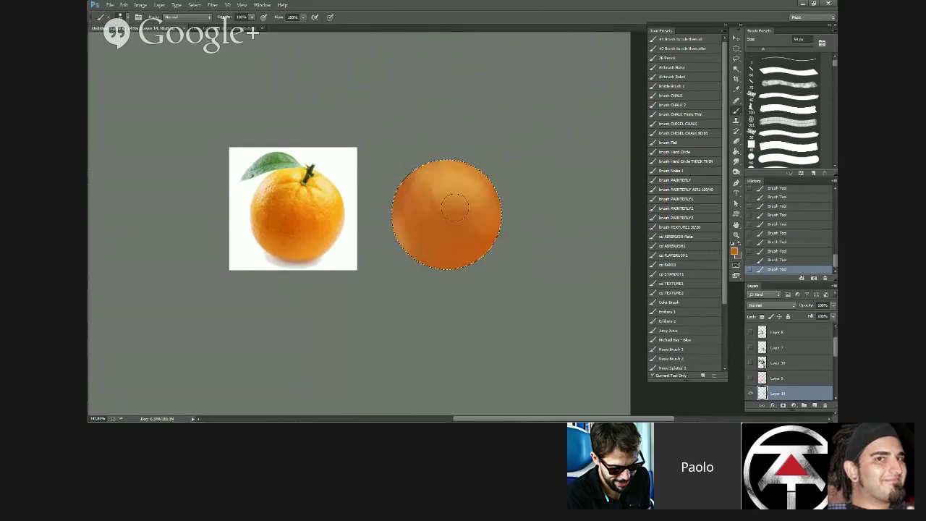
left_click(459, 197, "alt")
left_click(420, 241, "alt")
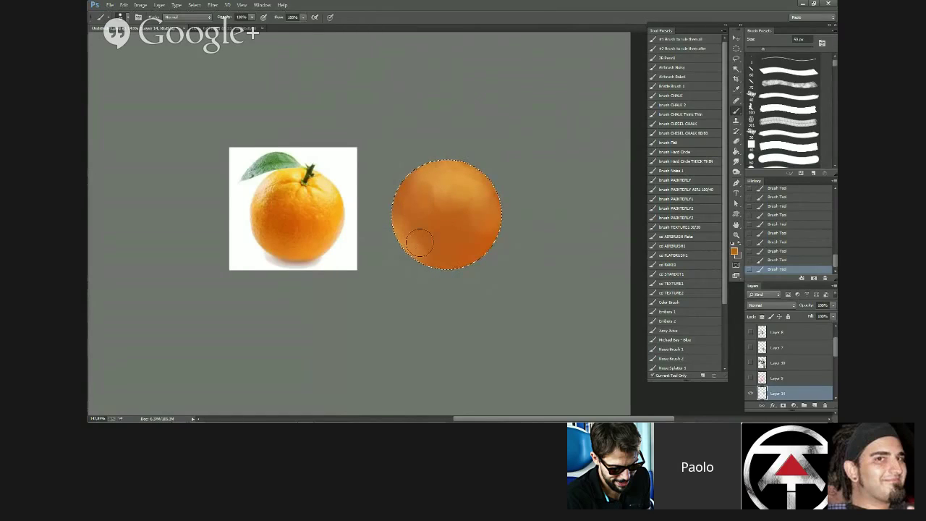
left_click(468, 183, "alt")
- Refine the highlight's lower edge on the painted orange with a smaller brush and sampled mid-tones
key("bracketleft")
key("bracketleft")
key("bracketleft")
key("bracketleft")
key("bracketleft")
key("bracketleft")
key("bracketleft")
key("bracketleft")
key("bracketleft")
key("bracketleft")
key("bracketleft")
left_click(463, 200, "alt")
left_click(485, 212, "alt")
key("bracketright")
key("bracketright")
left_click_drag(470, 193, 459, 187)
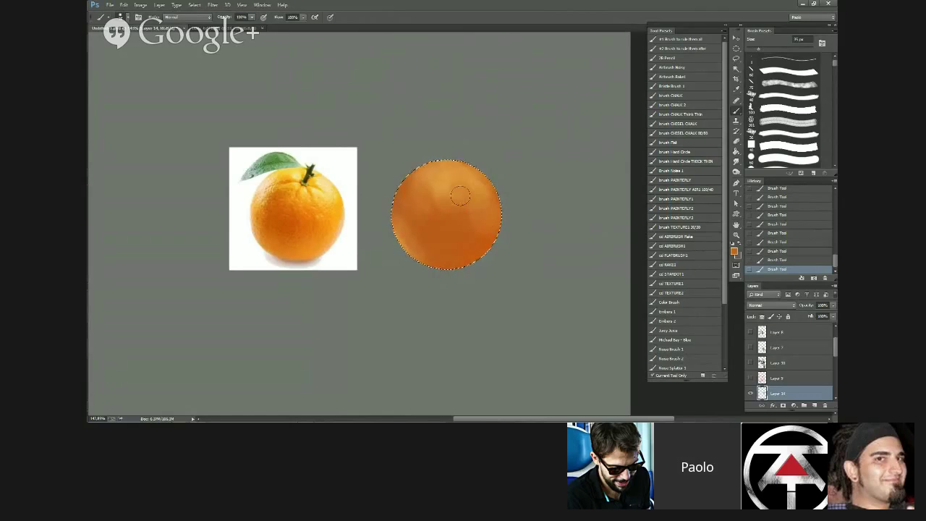
- Blend the painted orange's centre and shaded side with slightly wider strokes of tones sampled around the highlight
left_click(451, 187, "alt")
left_click(454, 217, "alt")
left_click(460, 182, "alt")
key("bracketright")
left_click_drag(461, 213, 486, 222)
left_click(467, 208, "alt")
left_click(468, 201, "alt")
key("bracketleft")
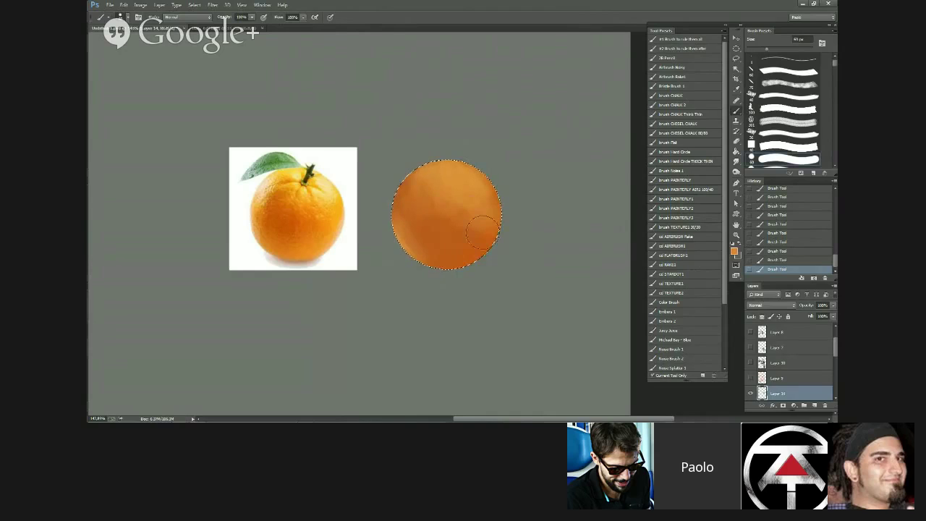
left_click(438, 193, "alt")
left_click(453, 194, "alt")
left_click(439, 224, "alt")
- Add a new layer above the painted orange, pick a soft brush preset, and try a stroke on the circle
left_click(815, 405)
left_click_drag(835, 64, 832, 72)
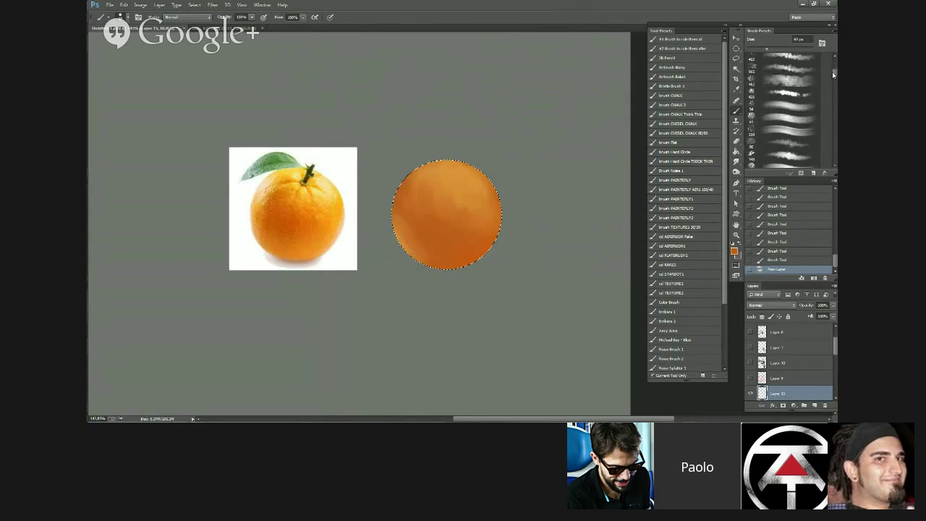
left_click_drag(831, 72, 834, 63)
left_click(785, 67)
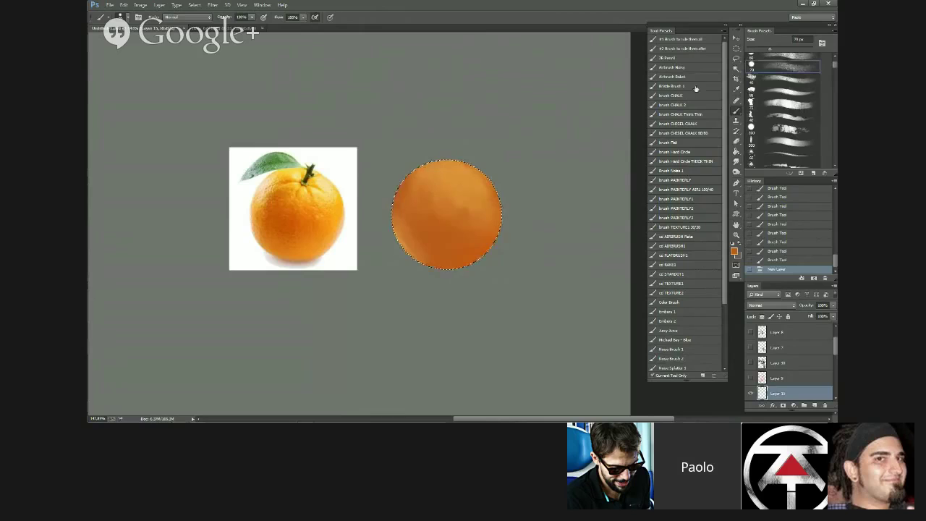
left_click_drag(833, 62, 834, 53)
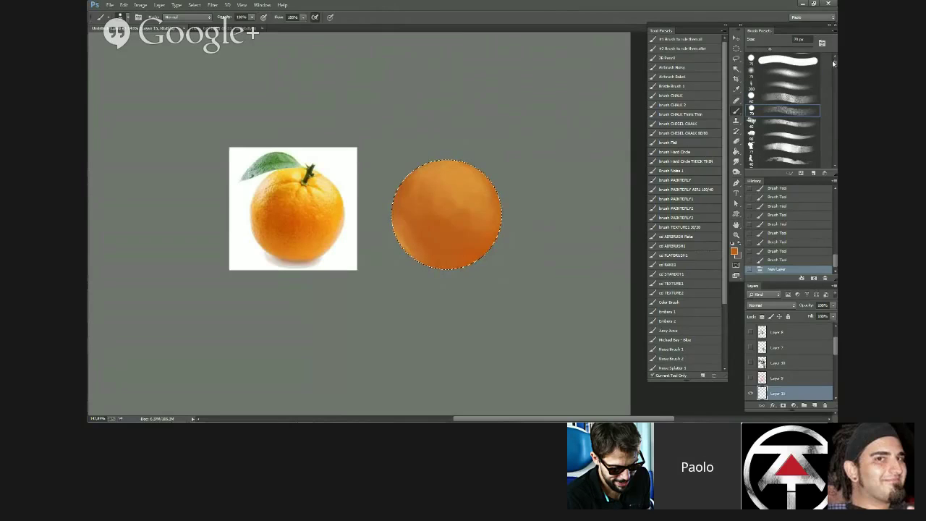
left_click(791, 76)
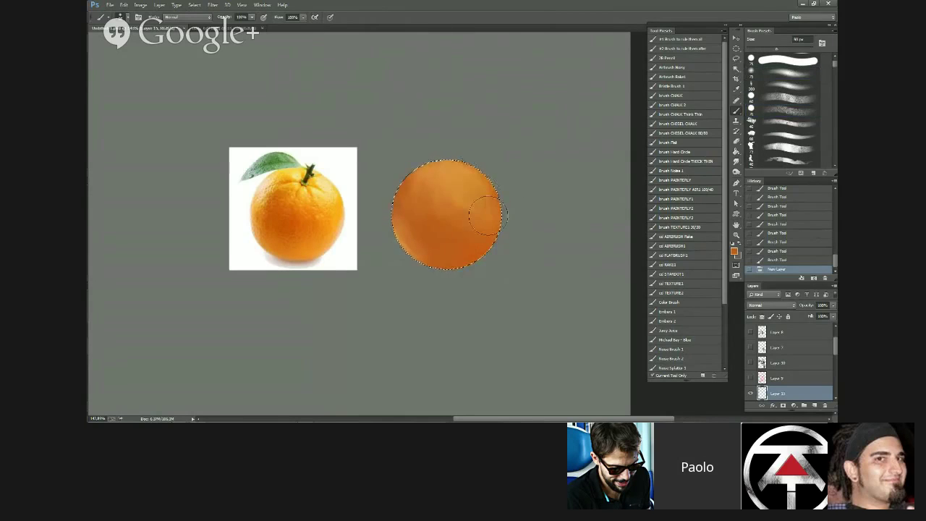
mouse_move(488, 216)
left_mouse_down()
mouse_move(486, 203)
mouse_move(471, 206)
left_mouse_up()
key("ctrl+z")
- Browse the brush presets for a textured brush suited to orange peel
left_click_drag(835, 65, 835, 66)
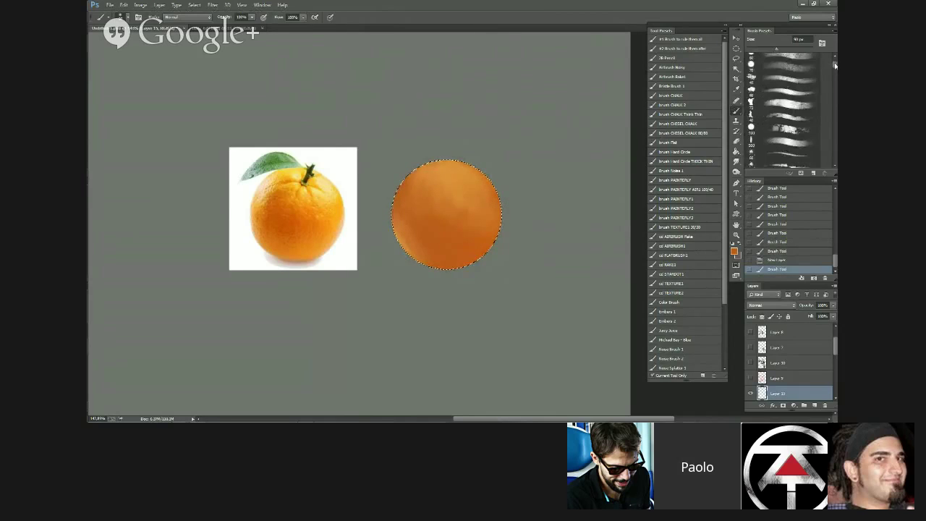
scroll(835, 65, "down", 4)
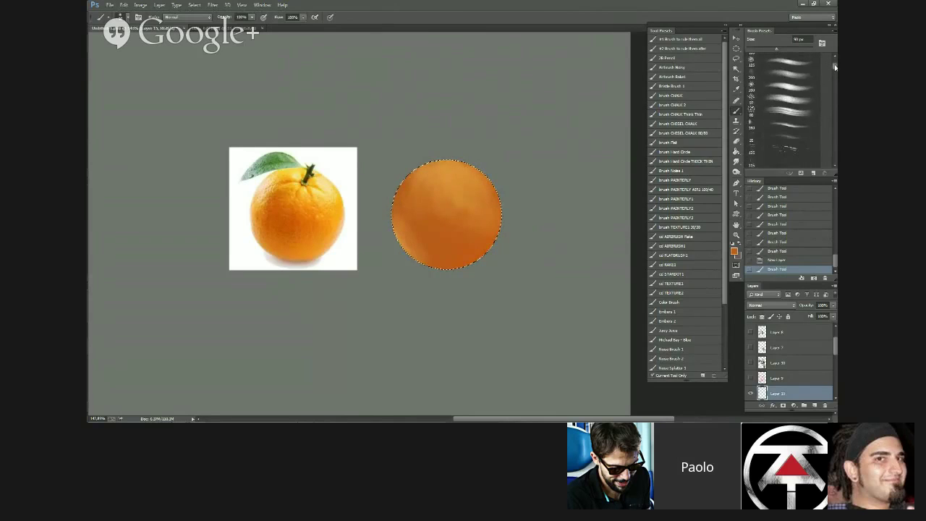
scroll(834, 66, "down", 5)
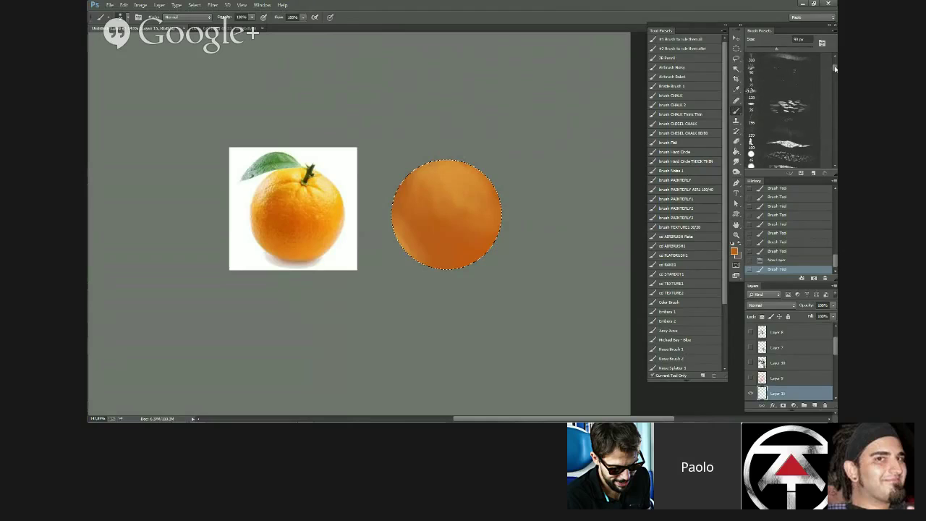
scroll(834, 68, "down", 2)
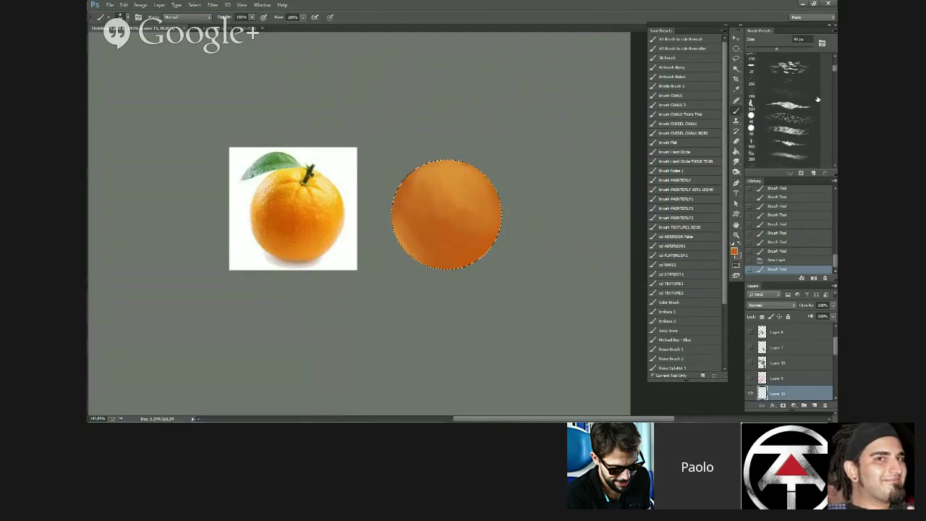
scroll(834, 69, "down", 6)
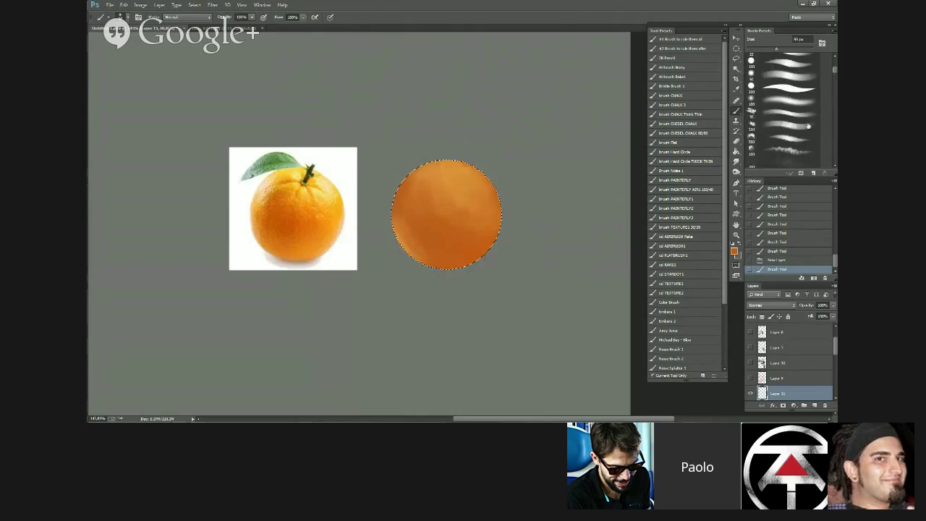
left_click_drag(834, 70, 835, 75)
scroll(834, 74, "down", 2)
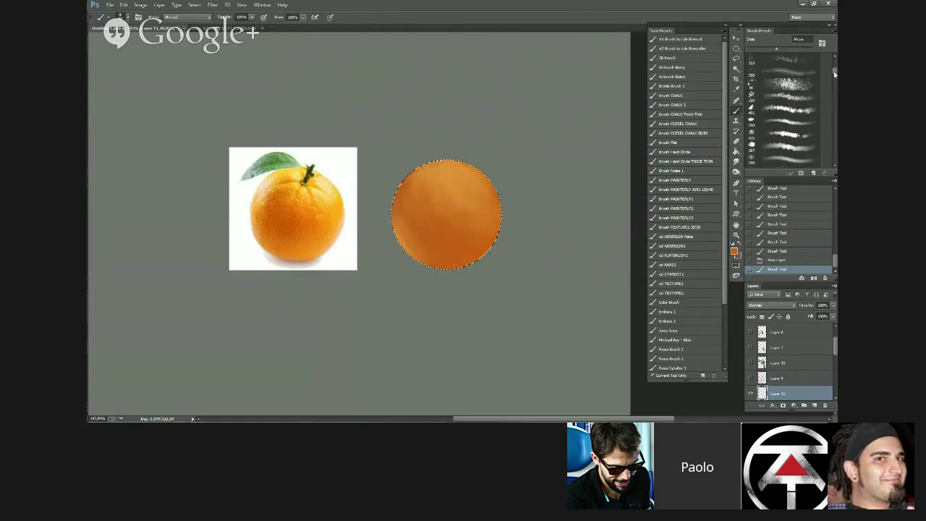
scroll(834, 74, "down", 2)
scroll(834, 74, "down", 4)
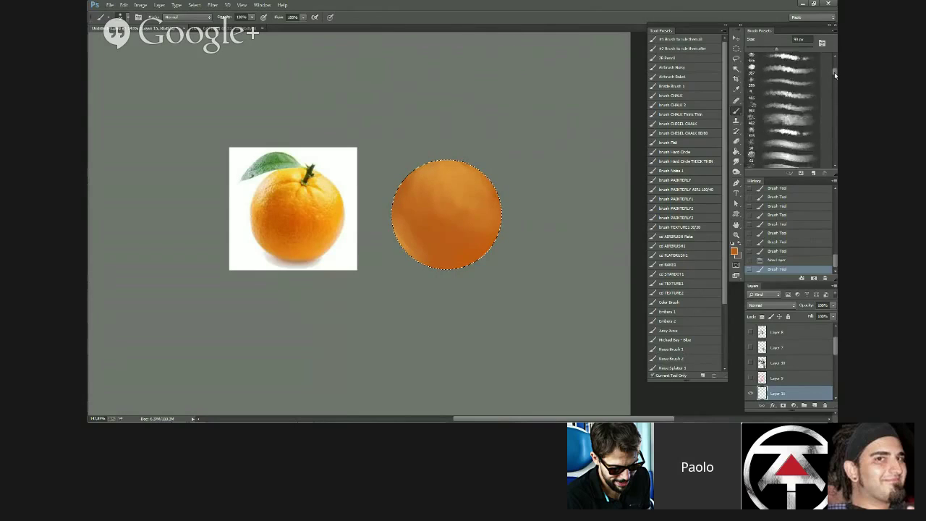
scroll(833, 75, "down", 5)
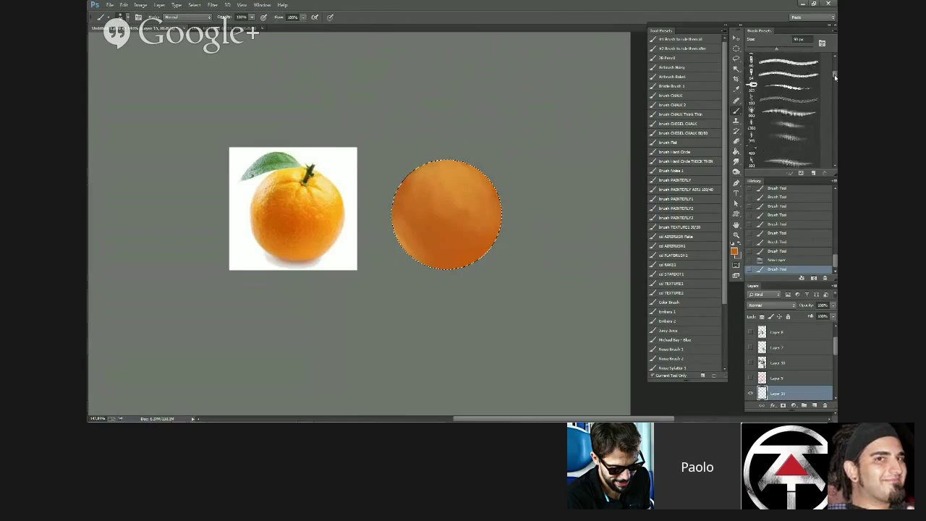
scroll(835, 79, "down", 5)
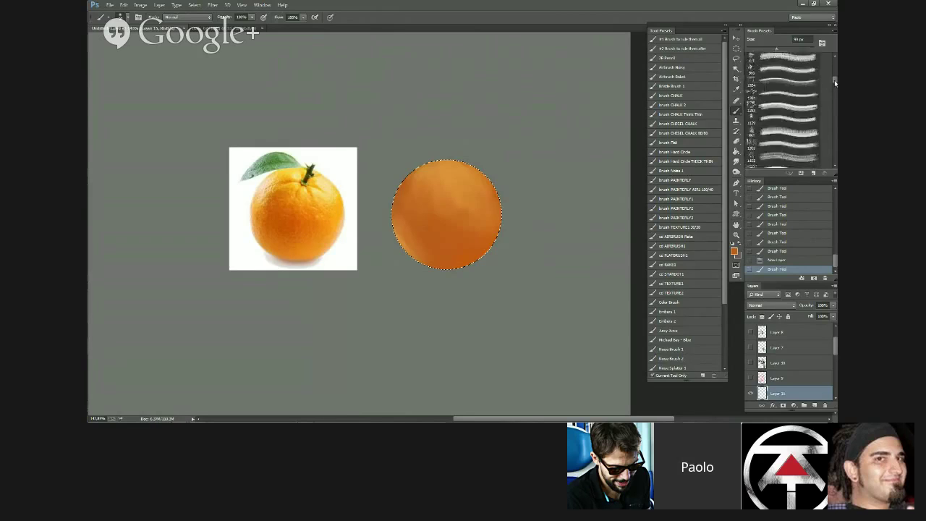
scroll(835, 86, "down", 6)
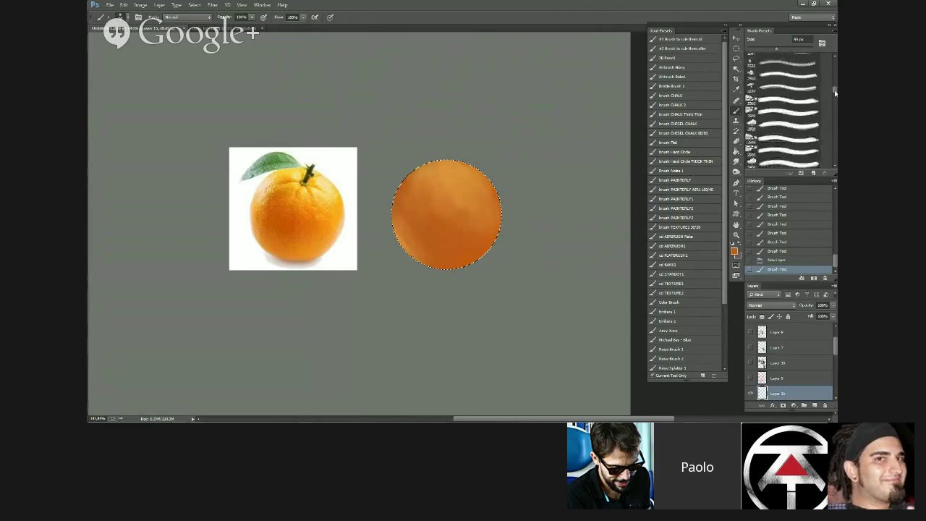
left_click_drag(835, 96, 831, 55)
left_click(833, 56)
left_click(833, 55)
left_click(833, 56)
left_click(833, 56)
left_click(833, 56)
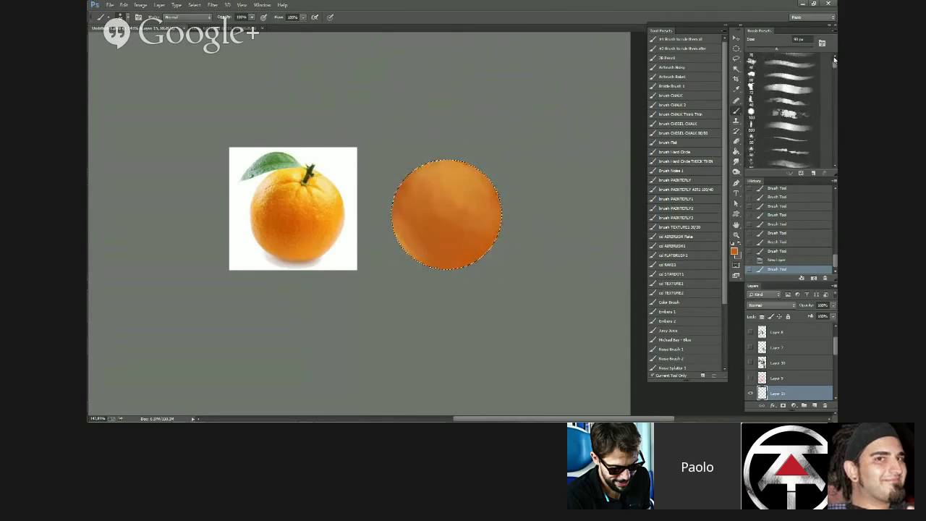
left_click(833, 56)
left_click(833, 56)
left_click(833, 55)
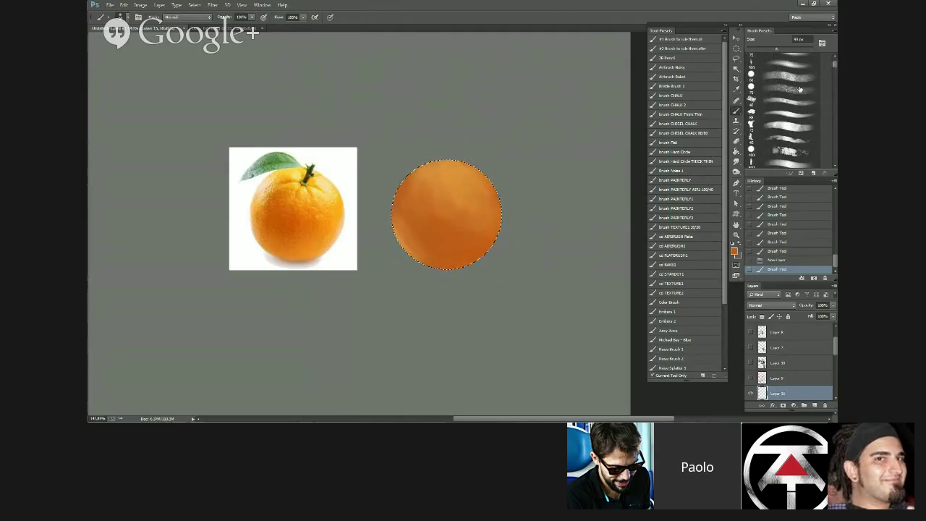
scroll(834, 58, "up", 3)
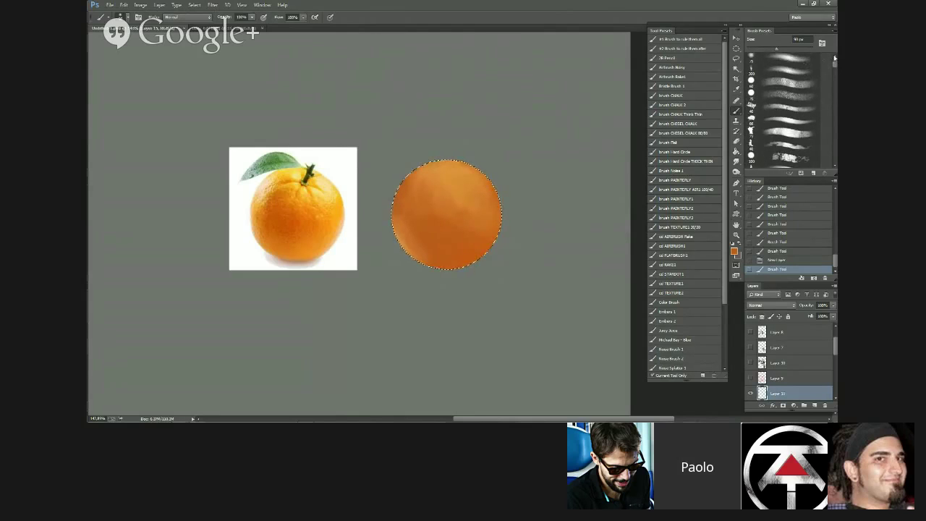
left_click(835, 58)
- Try a larger soft brush preset across the circle's upper area and undo the stroke
left_click(802, 91)
key("]")
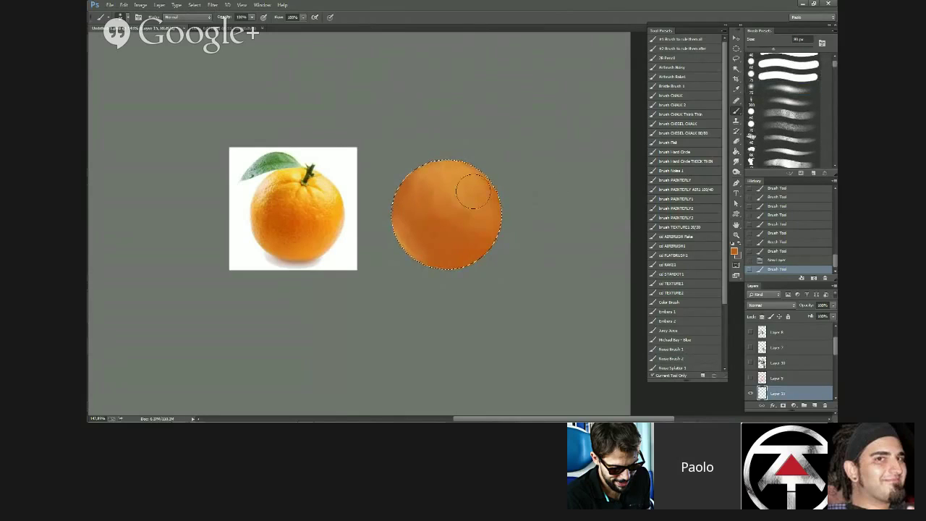
left_click_drag(442, 168, 479, 210)
key("ctrl+z")
- Adjust the soft brush's tip spacing and toggle its Transfer option off and on
key("F5")
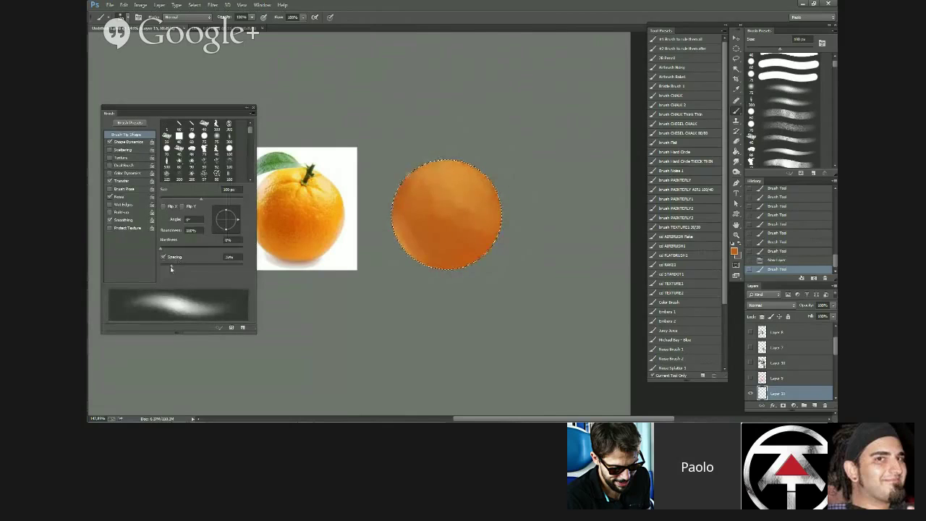
left_click_drag(189, 266, 168, 267)
left_click(110, 181)
left_click(109, 181)
left_click(253, 108)
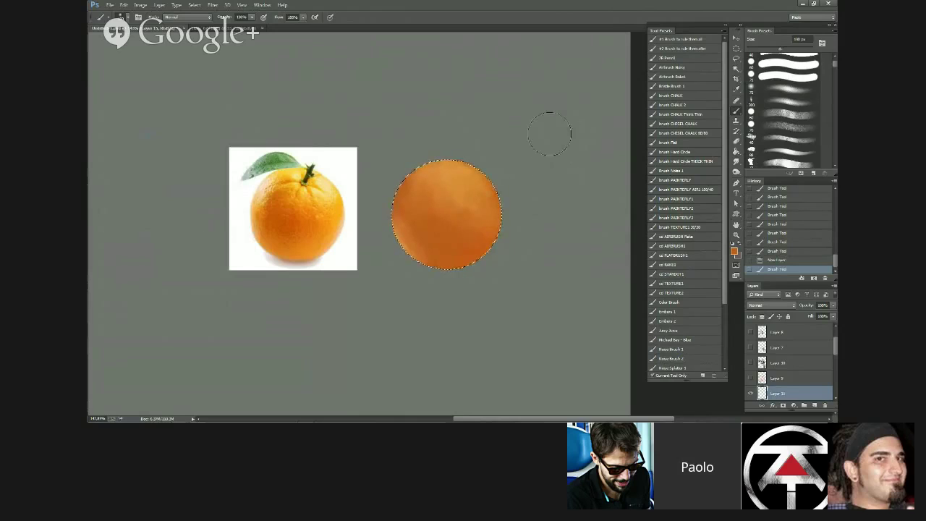
- Find and select a speckled texture brush preset
scroll(835, 168, "down", 5)
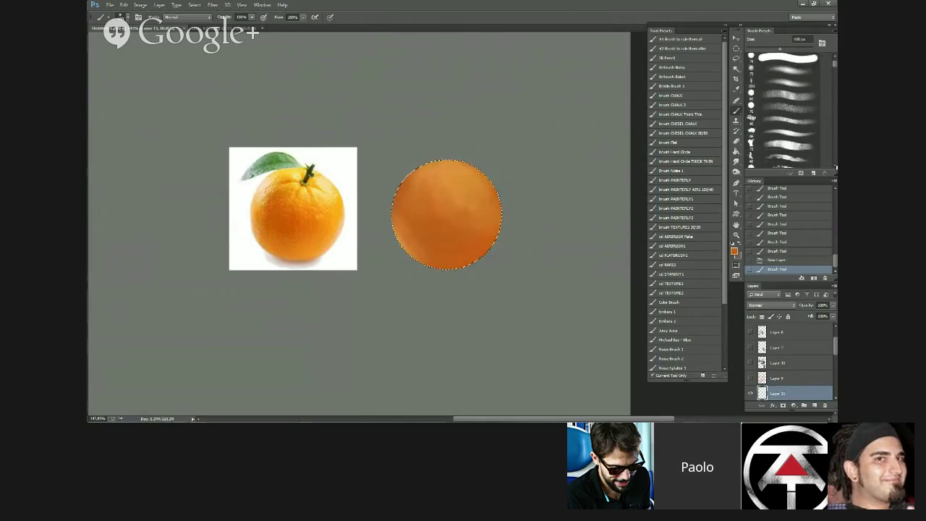
scroll(835, 168, "down", 8)
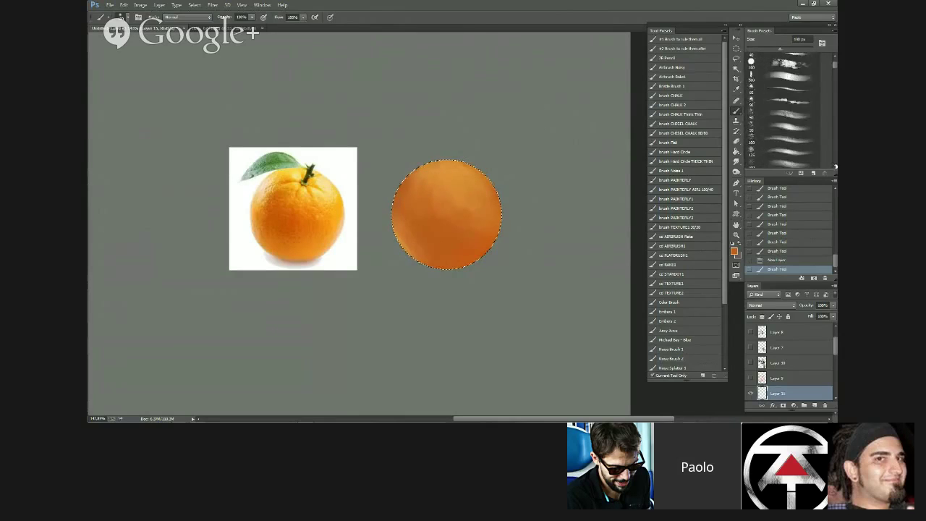
scroll(835, 166, "down", 8)
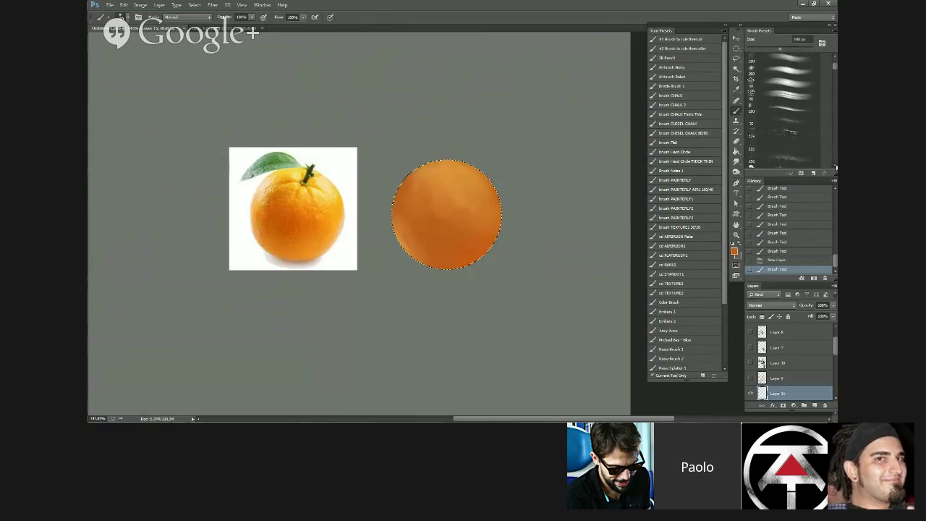
scroll(834, 166, "down", 2)
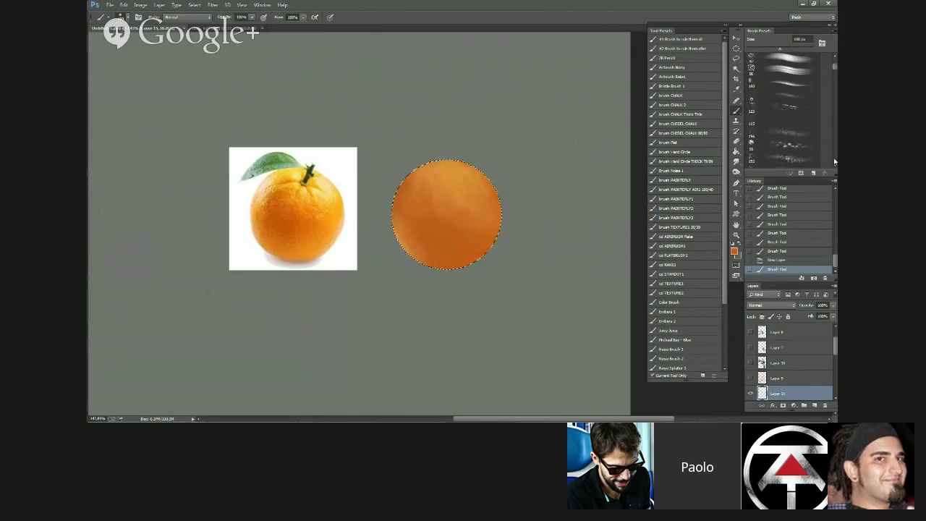
scroll(835, 163, "down", 8)
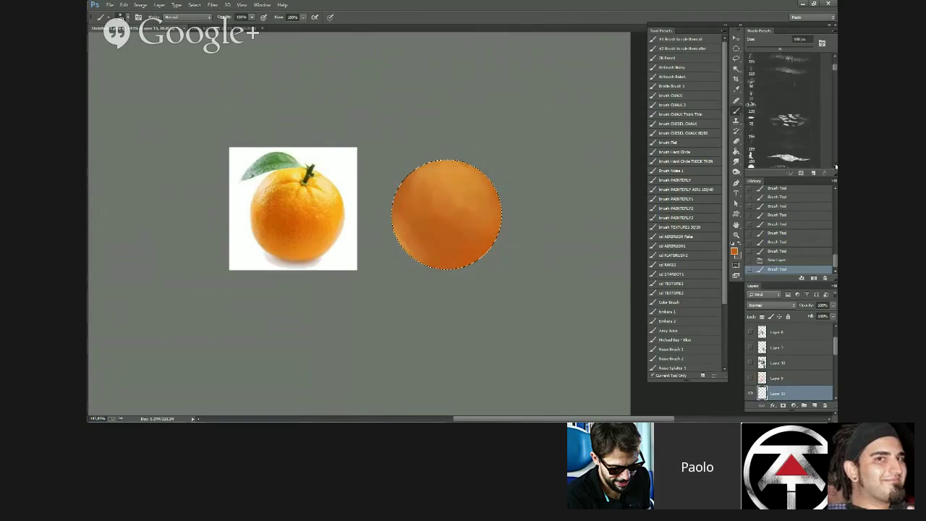
scroll(835, 166, "down", 6)
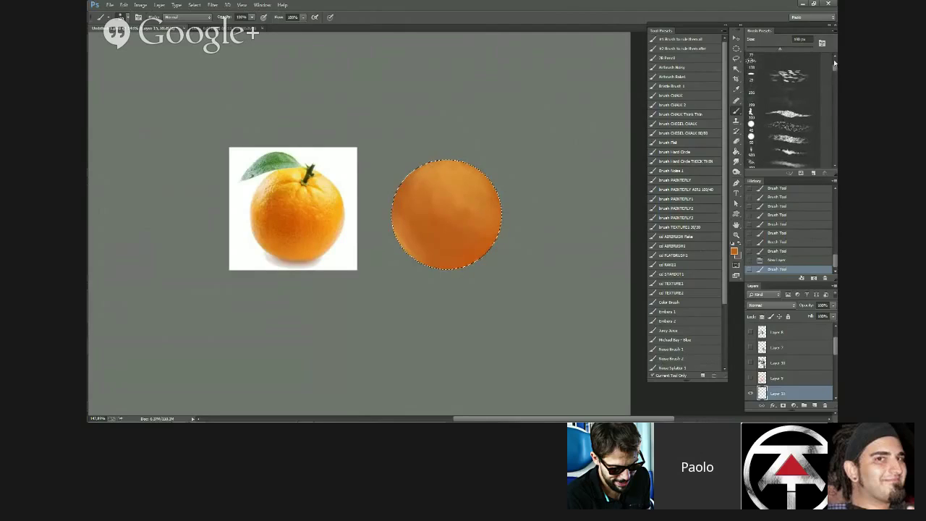
scroll(834, 61, "down", 8)
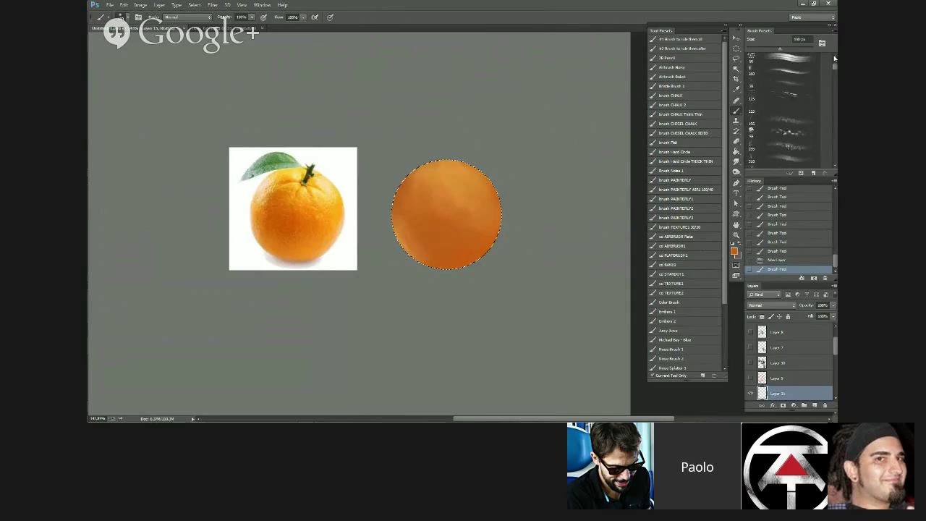
left_click(835, 58)
left_click(835, 58)
left_click(835, 57)
left_click(834, 58)
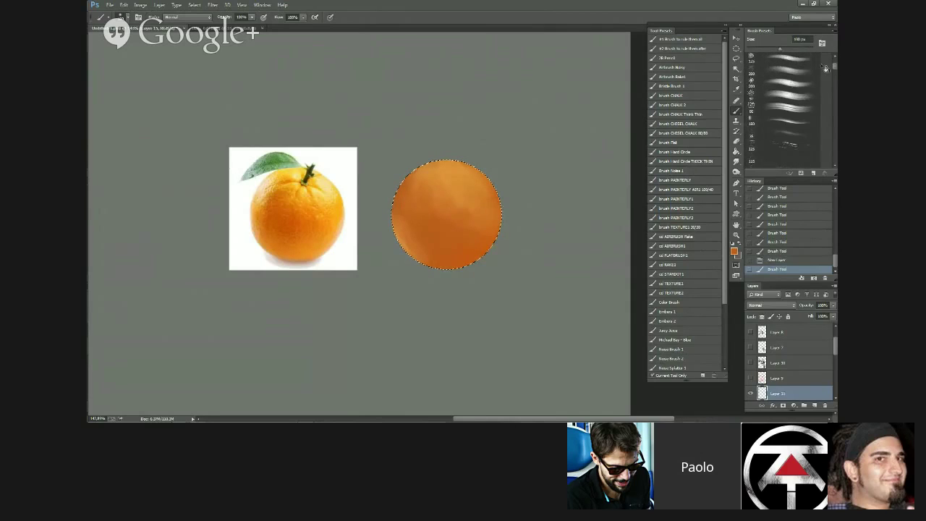
left_click(794, 99)
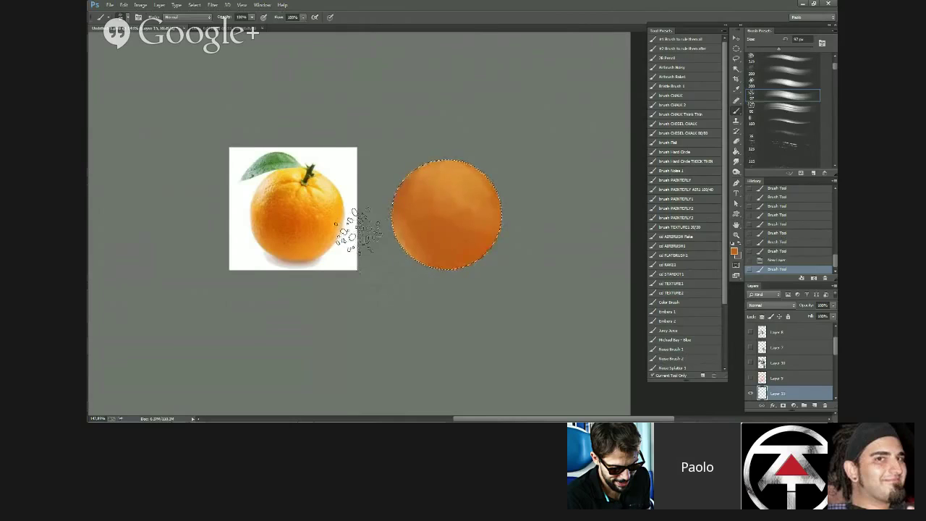
- Widen the speckled brush's tip spacing so its marks separate into scattered dots
key("F5")
left_click_drag(161, 266, 200, 269)
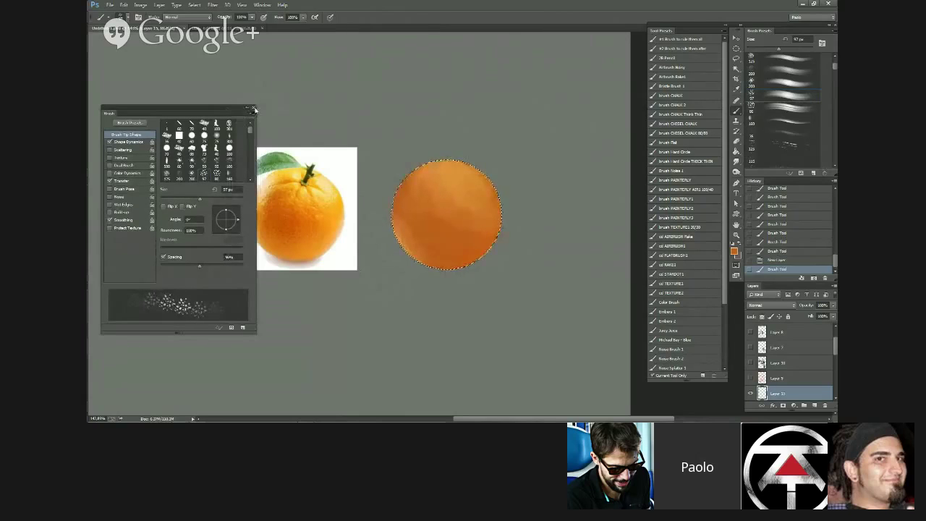
left_click(253, 108)
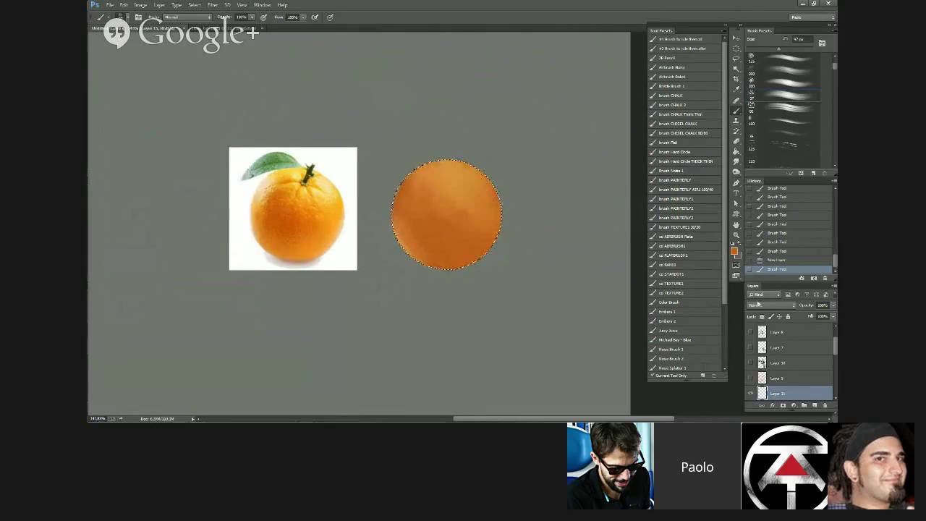
- Set the blend mode of the new layer above the painted orange to Lighter Color
left_click(769, 310)
left_click(772, 204)
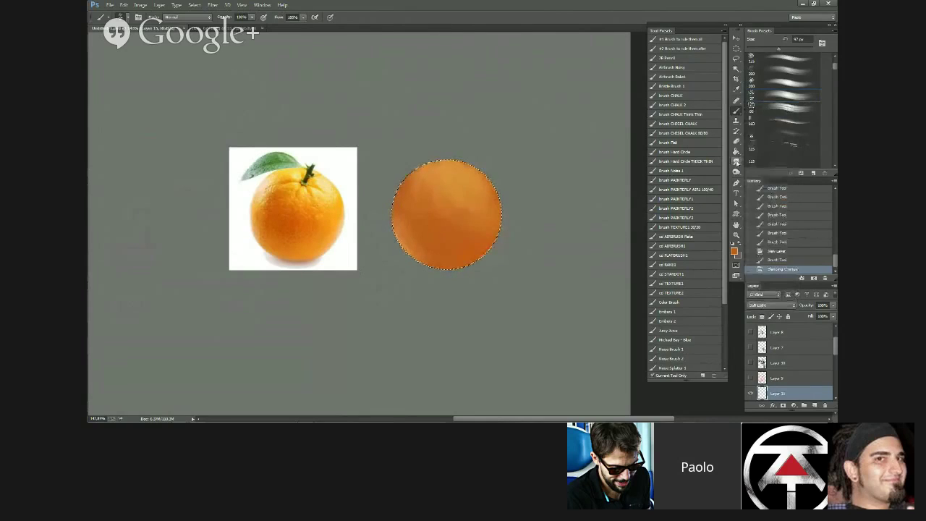
key("Up")
key("Up")
key("Up")
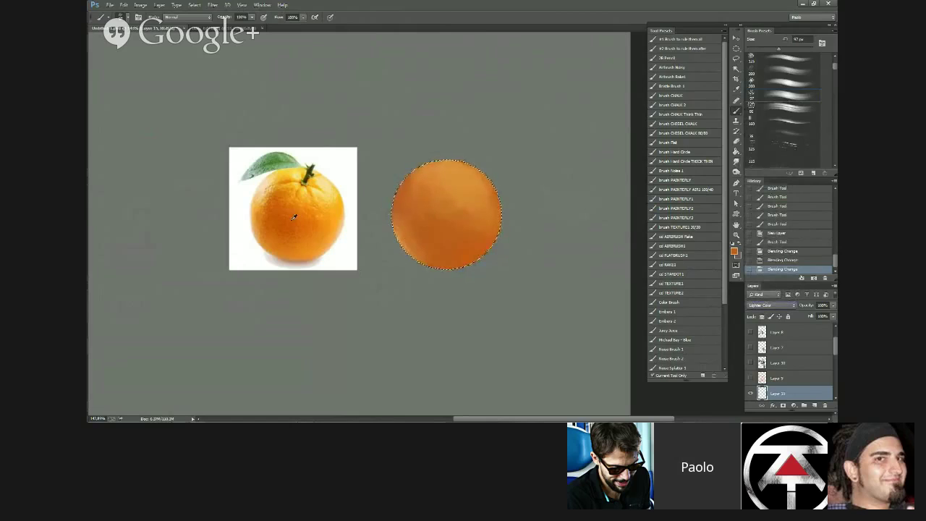
- Dab speckled texture over the painted orange's upper and central area using an orange sampled from the reference photo
left_click(295, 222, "alt")
key("bracketleft")
key("bracketleft")
key("bracketleft")
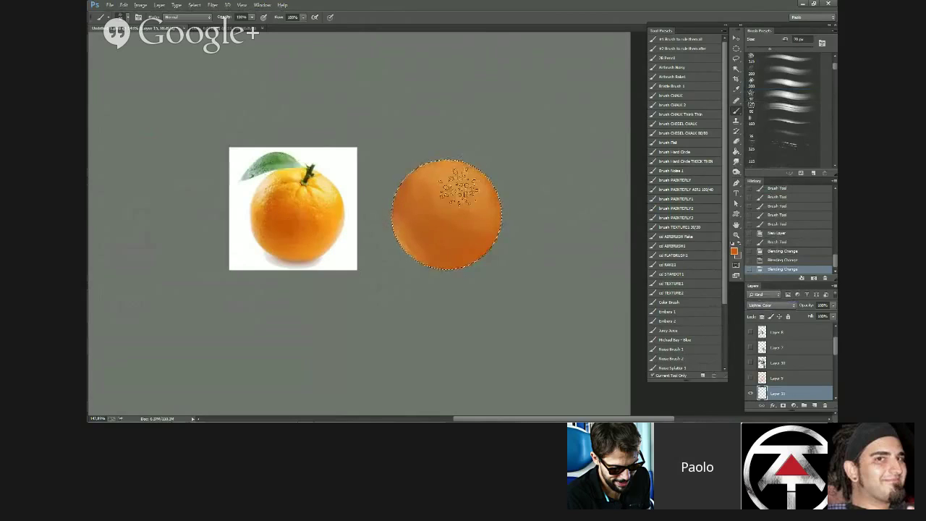
key("bracketright")
left_click(453, 176)
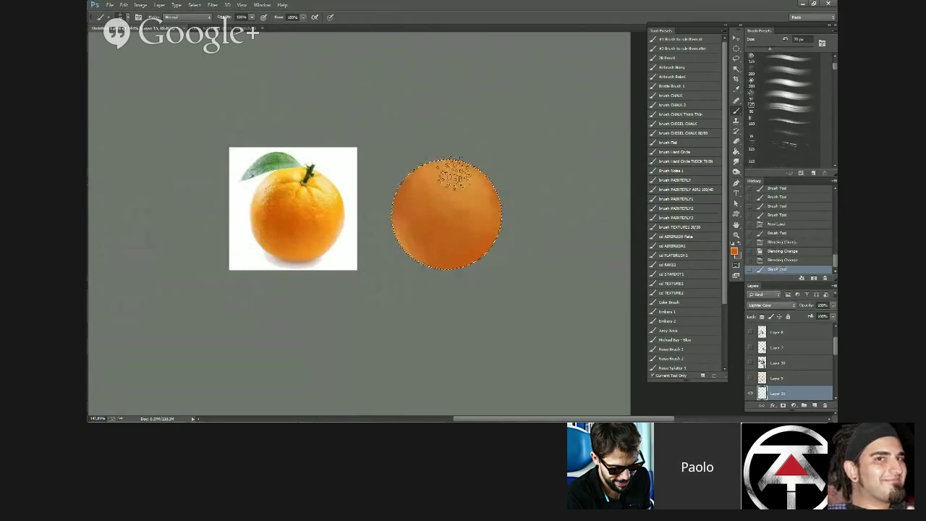
left_click(441, 189)
left_click(443, 199)
left_click(446, 208)
left_click(449, 195)
left_click(449, 185)
left_click(466, 183)
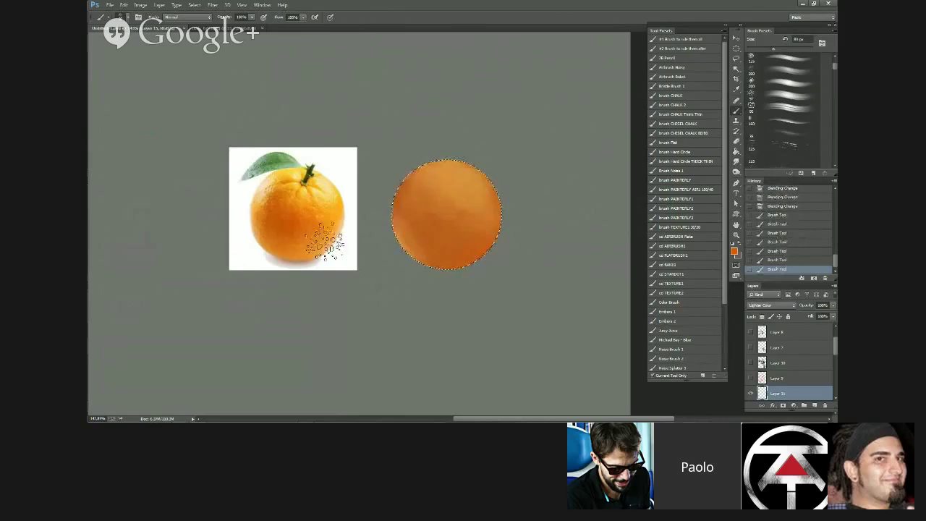
- Add smaller speckled dabs around the painted orange's highlight with another orange sampled from the photo's fruit
left_click(281, 201, "alt")
key("bracketleft")
key("bracketleft")
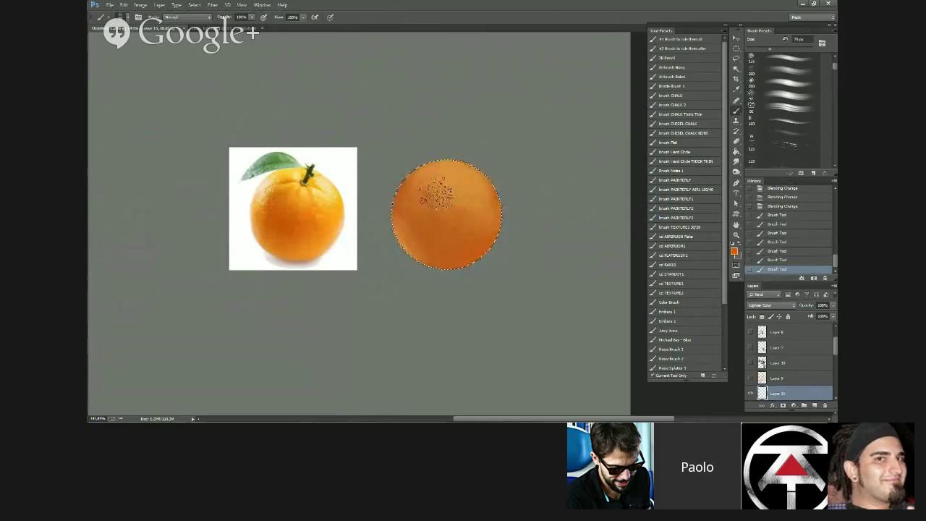
left_click(442, 193)
left_click(470, 185)
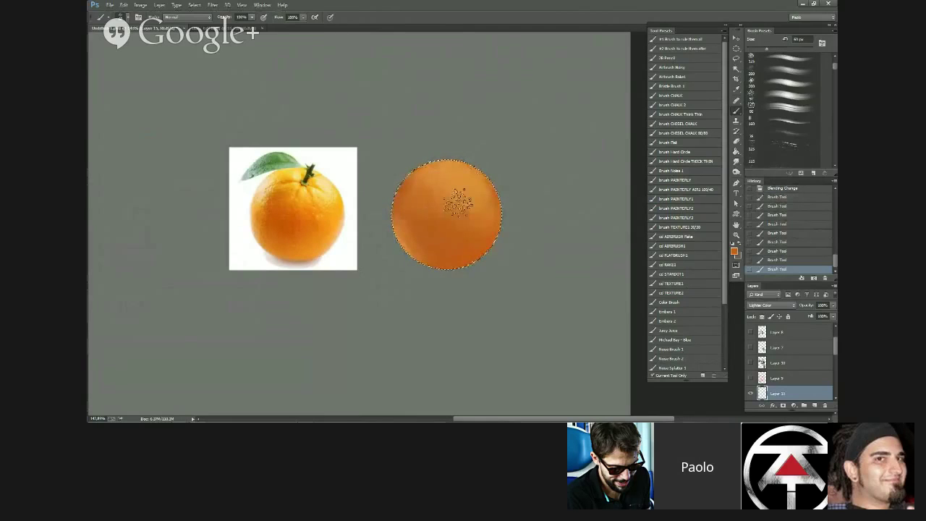
left_click(458, 204)
- Set the speckle layer's blend mode to Overlay and erase the strong reddish speckles on the painted orange's right side
left_click(765, 309)
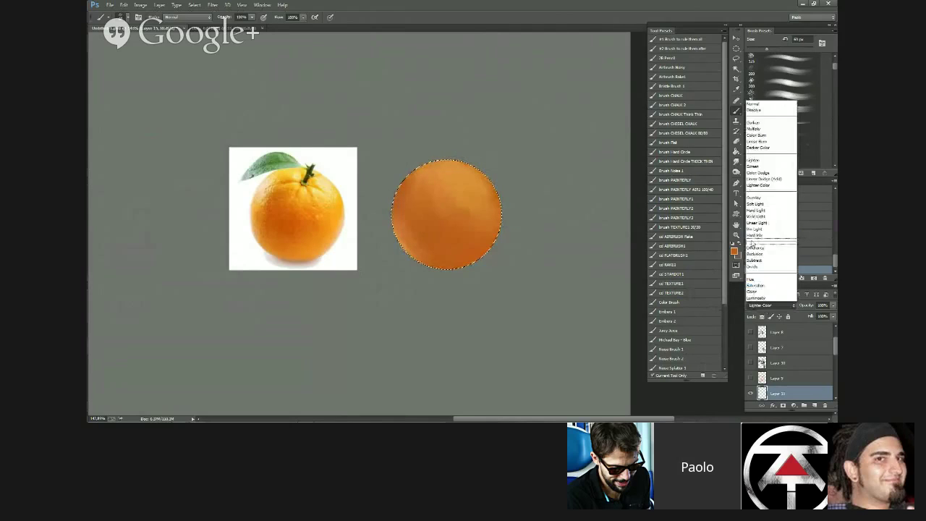
left_click(768, 197)
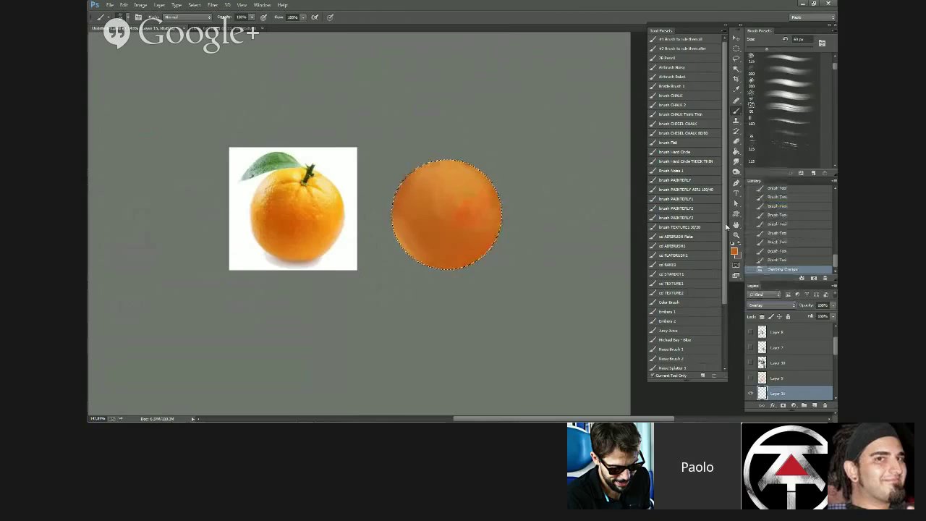
key("e")
left_click_drag(472, 190, 471, 220)
key("b")
- Dab larger speckles over the painted orange's centre, lower right and left edge with an orange sampled from its upper area
scroll(482, 205, "up", 3)
scroll(484, 202, "up", 2)
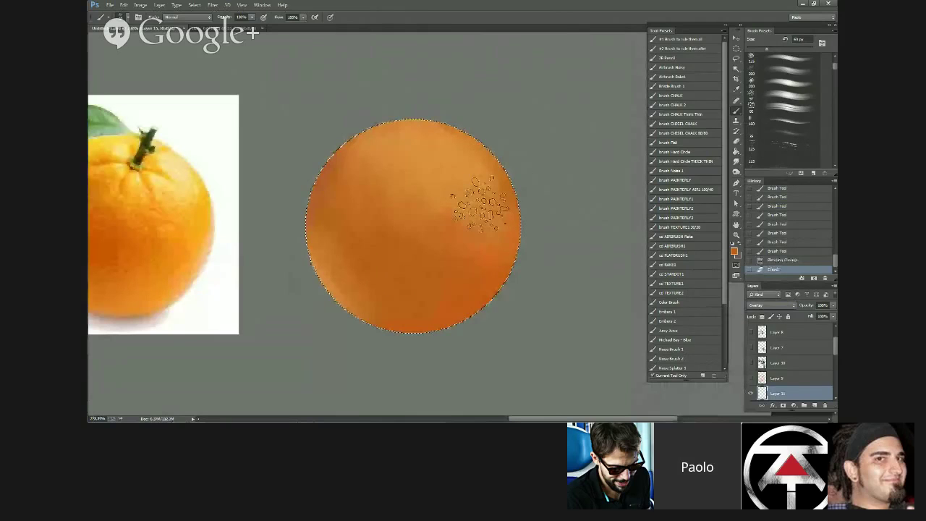
left_click(392, 148, "alt")
key("bracketright")
left_click_drag(386, 155, 433, 185)
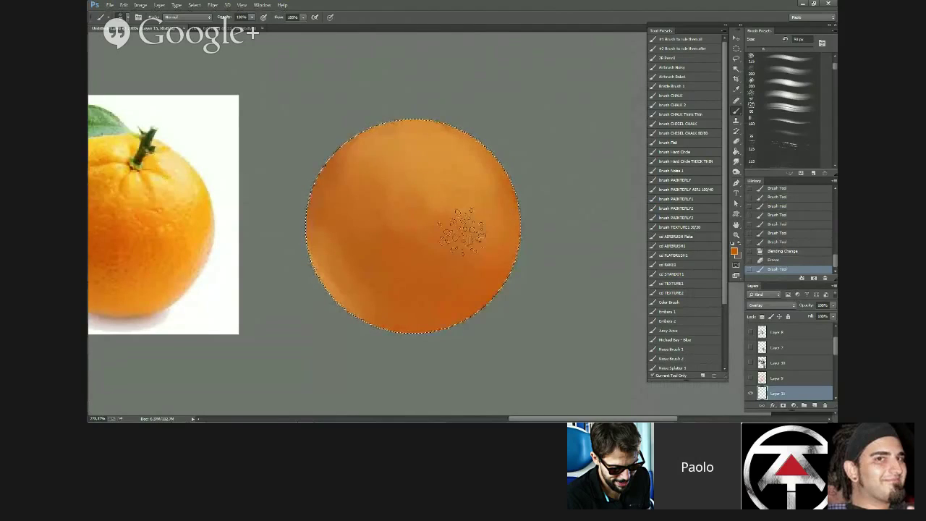
left_click(462, 232)
left_click(439, 233)
left_click(499, 292)
left_click(497, 293)
left_click(474, 311)
left_click(316, 252)
left_click(356, 191)
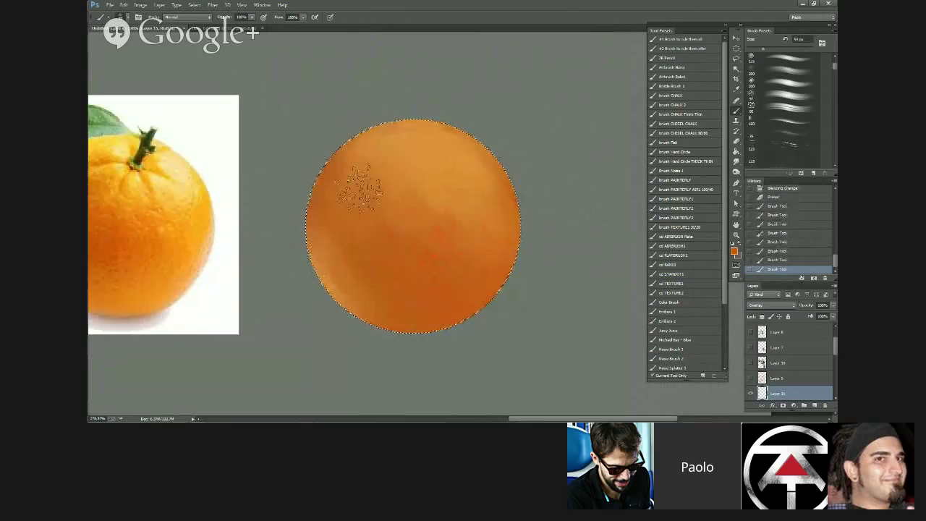
- Dab light yellow speckles around the painted orange's upper-right highlight using a colour sampled from the reference photo
left_click(161, 175, "alt")
left_click(480, 201)
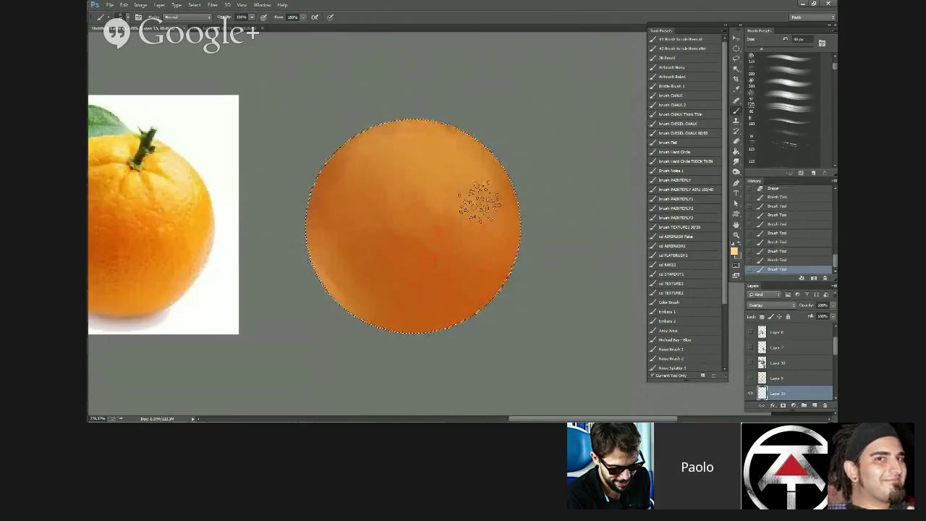
left_click(448, 141)
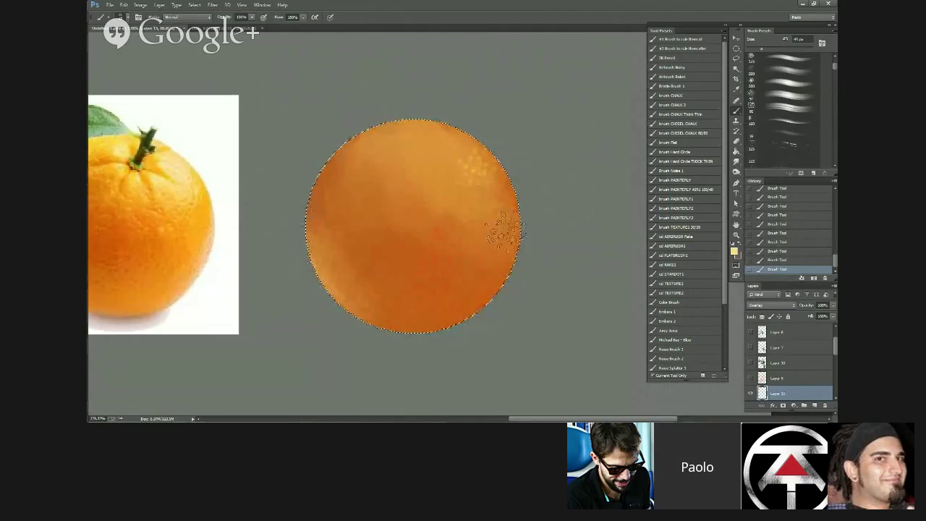
- Erase the overly strong speckles from the painted orange's left, centre and upper-right highlight with progressively smaller eraser sizes
key("e")
left_click_drag(340, 141, 386, 215)
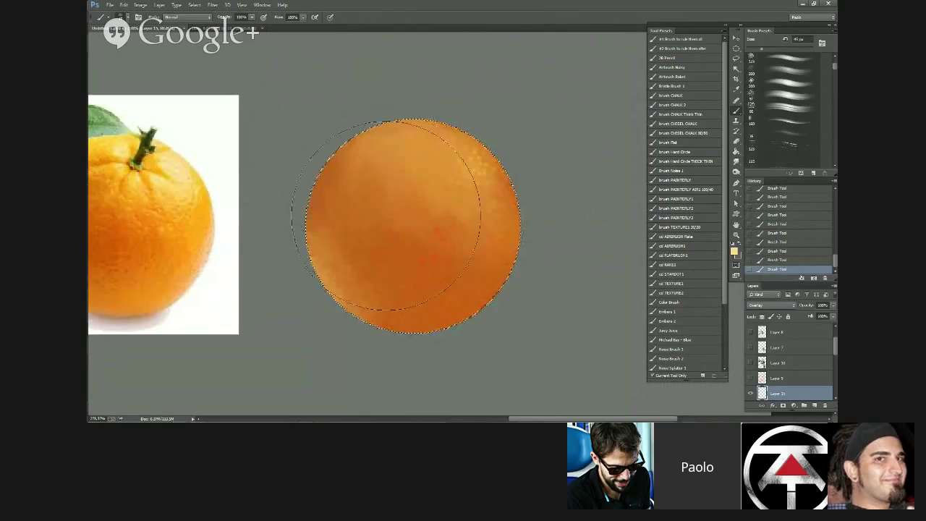
key("[")
key("[")
key("[")
key("[")
key("[")
key("]")
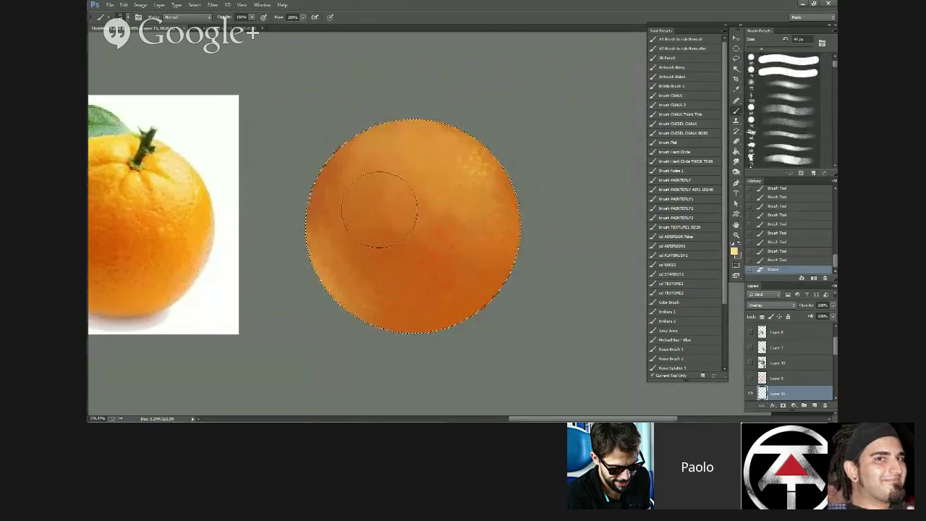
mouse_move(405, 237)
left_mouse_down()
mouse_move(415, 230)
mouse_move(405, 249)
left_mouse_up()
mouse_move(407, 246)
left_mouse_down()
mouse_move(415, 258)
mouse_move(426, 248)
mouse_move(420, 253)
left_mouse_up()
key("[")
key("[")
key("[")
key("[")
left_click_drag(422, 244, 418, 249)
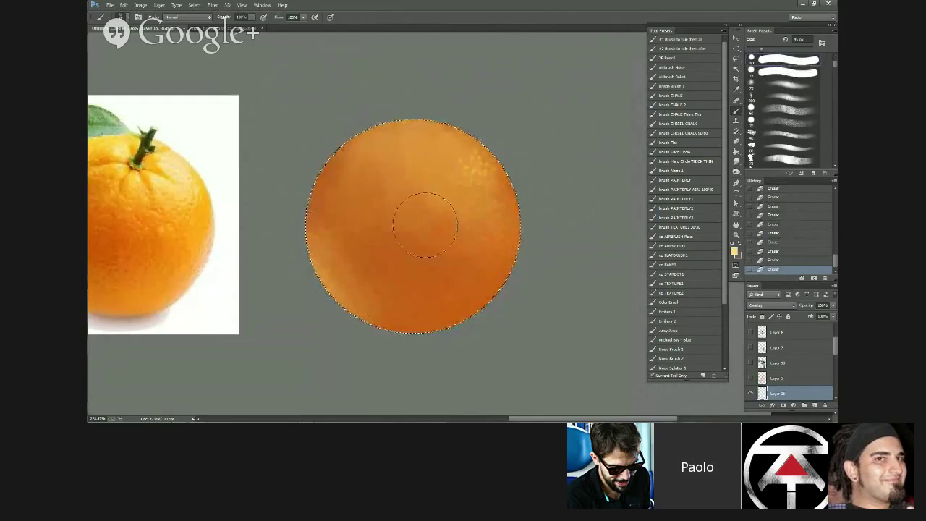
key("bracketleft")
key("bracketleft")
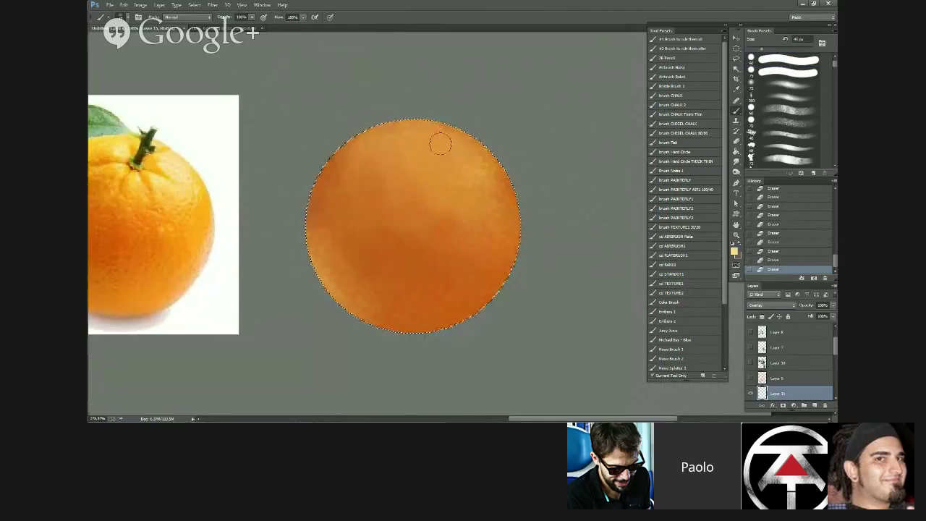
- Switch the foreground colour to white and dab speckles along the painted orange's left edge and right highlight
scroll(425, 204, "down", 3)
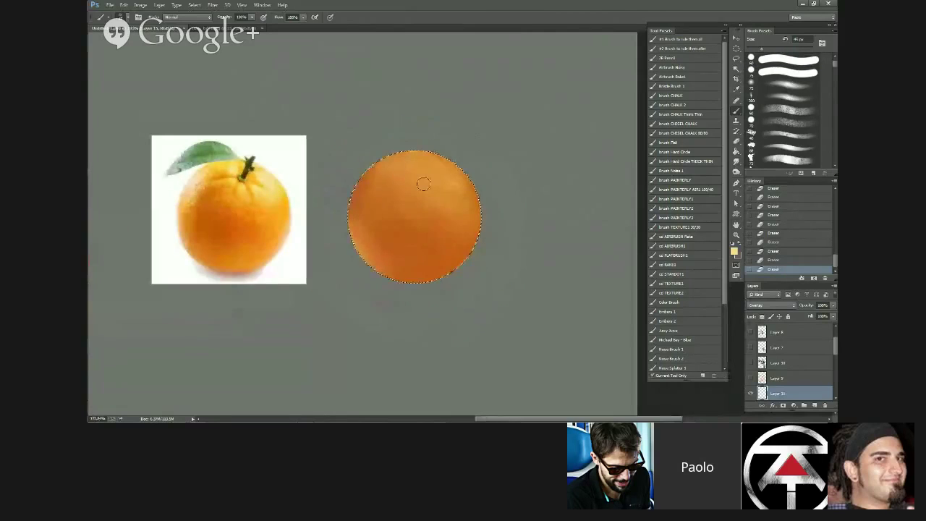
scroll(423, 184, "up", 3)
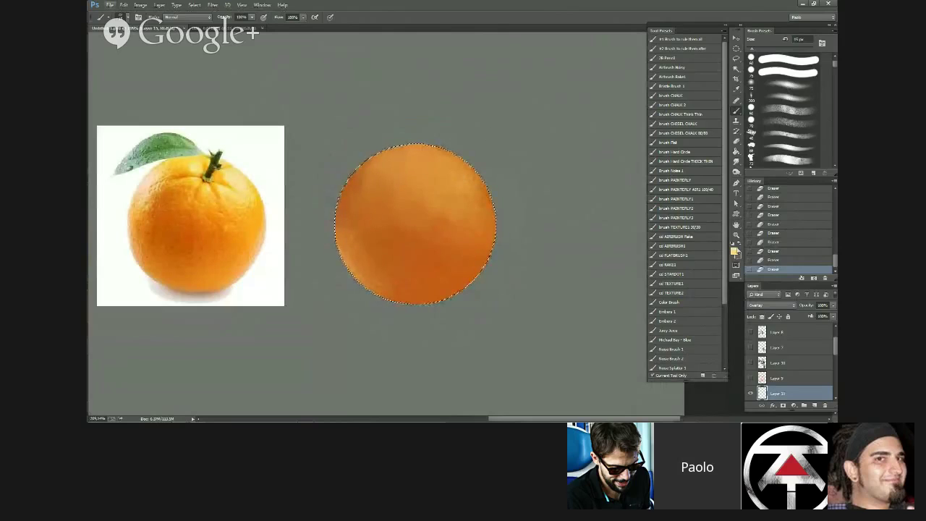
left_click(732, 244)
left_click(738, 244)
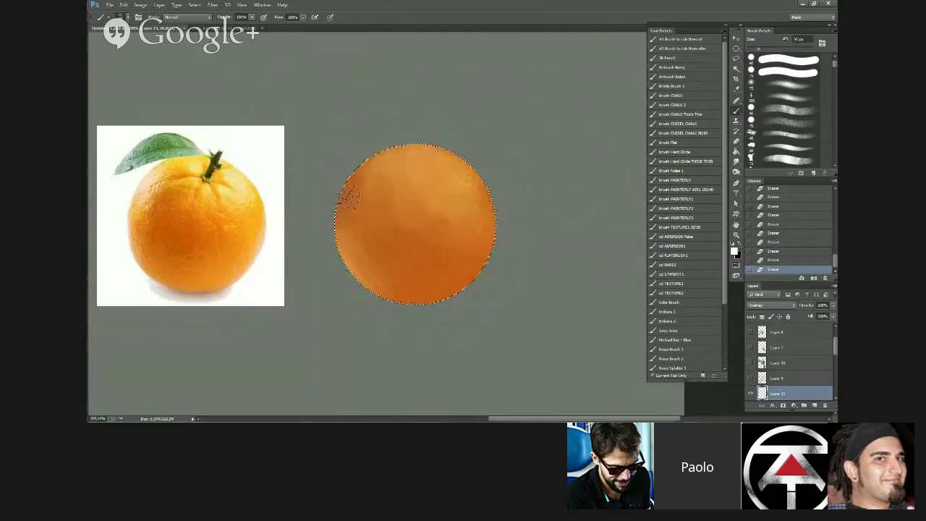
left_click(348, 217)
left_click(360, 231)
left_click(366, 236)
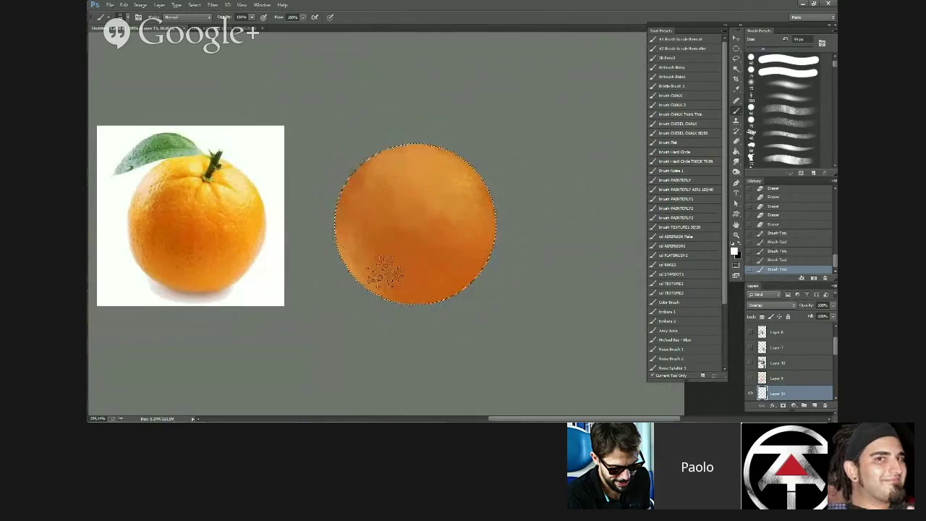
left_click(470, 196)
left_click(490, 233)
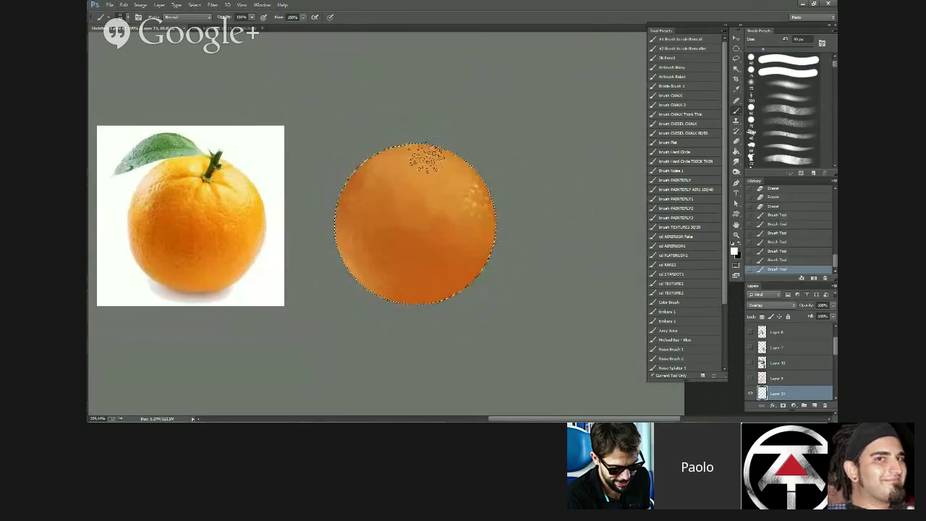
left_click(463, 192)
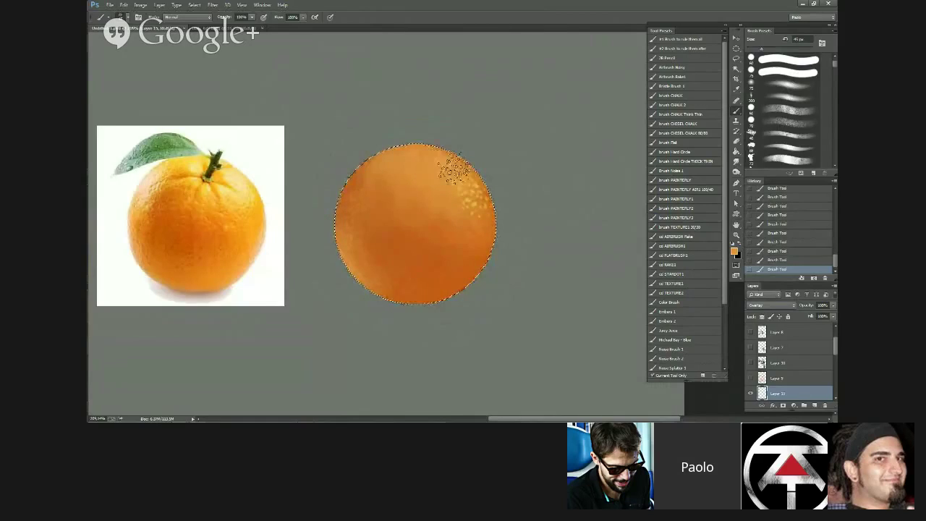
- Switch from the speckled brush to a hard round brush preset
scroll(402, 300, "down", 5)
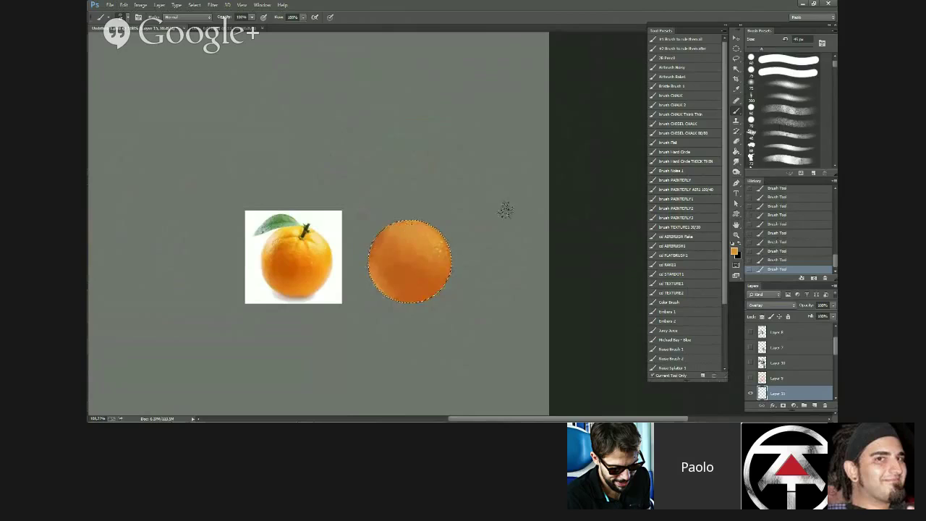
left_click(785, 73)
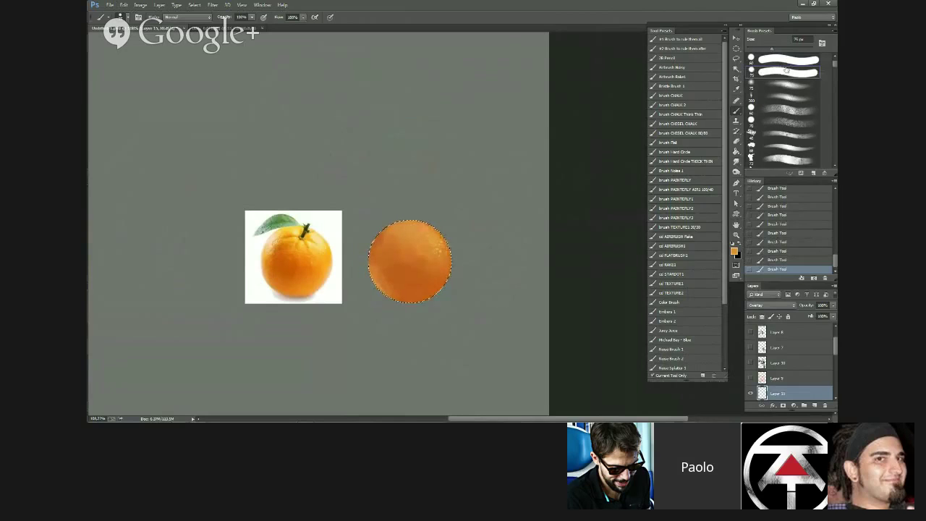
left_click_drag(441, 254, 493, 252)
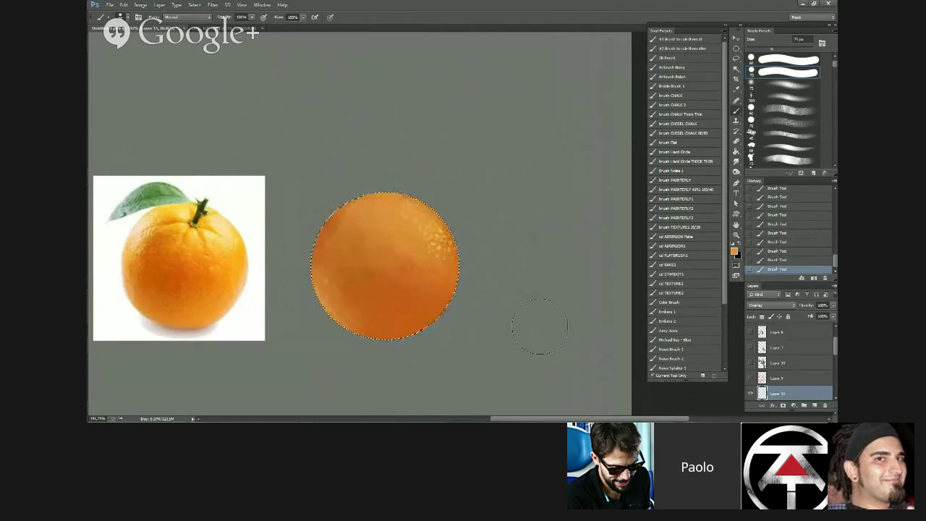
- Duplicate the Overlay speckle layer and place the copy directly beneath it
left_click(763, 307)
left_click(765, 308)
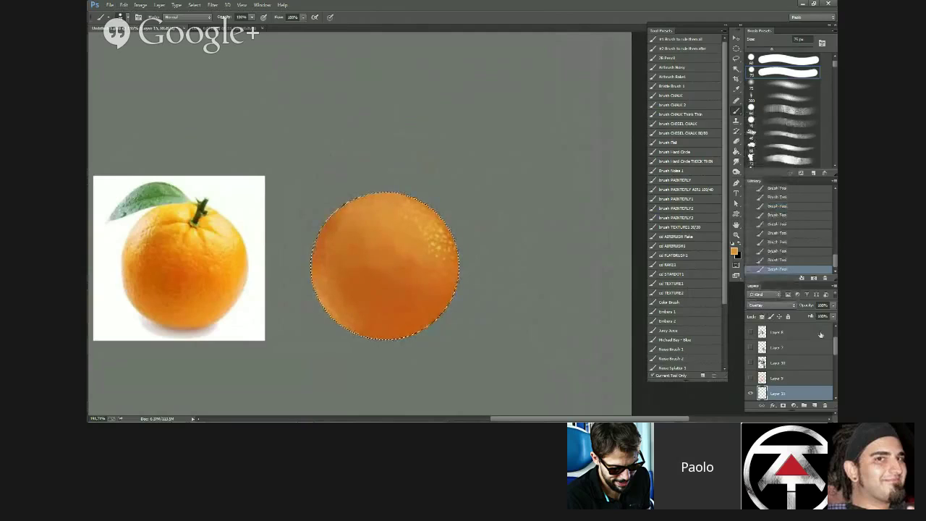
left_click_drag(835, 347, 836, 355)
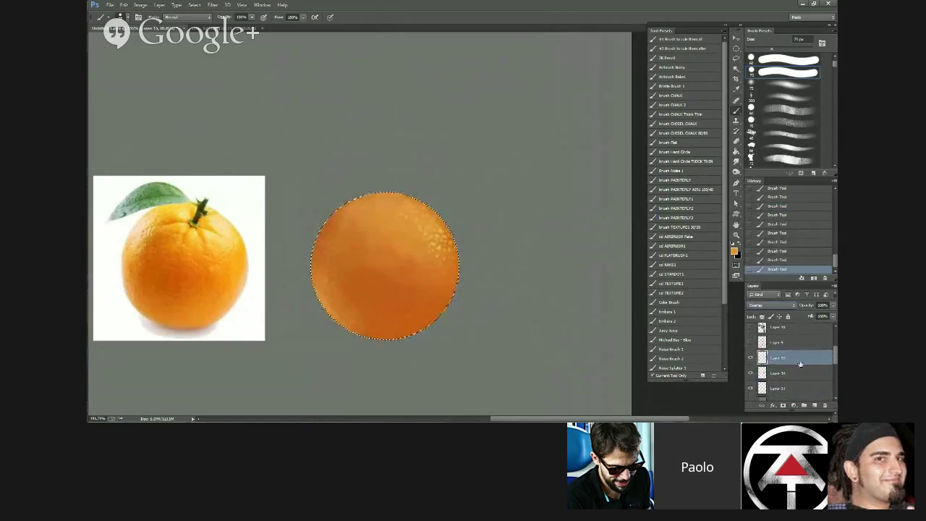
left_click_drag(802, 362, 804, 365)
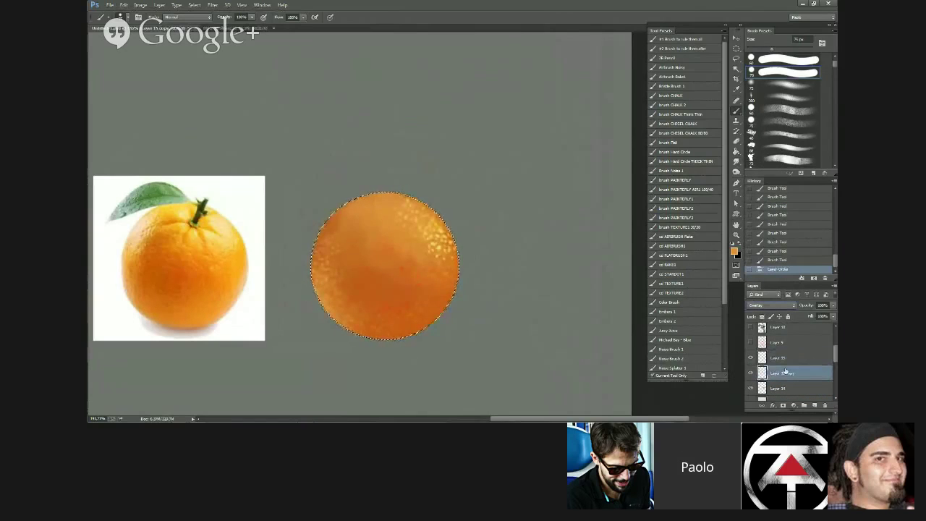
- Set the blend mode of the original speckle layer above the copy to Normal
left_click(769, 307)
left_click(771, 307)
left_click(787, 358)
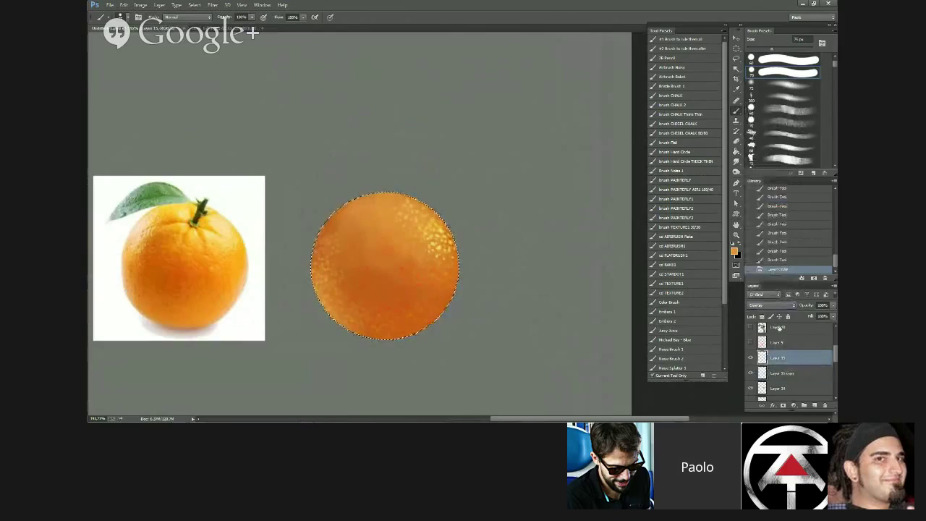
left_click(774, 307)
left_click(767, 108)
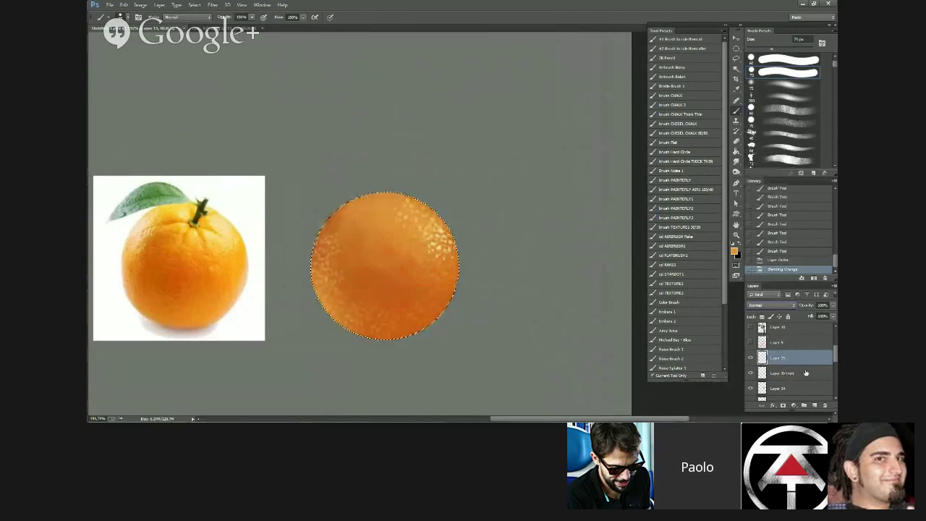
- Delete the old speckle copy and duplicate the Normal-mode speckle layer directly beneath the original
left_click_drag(806, 373, 825, 405)
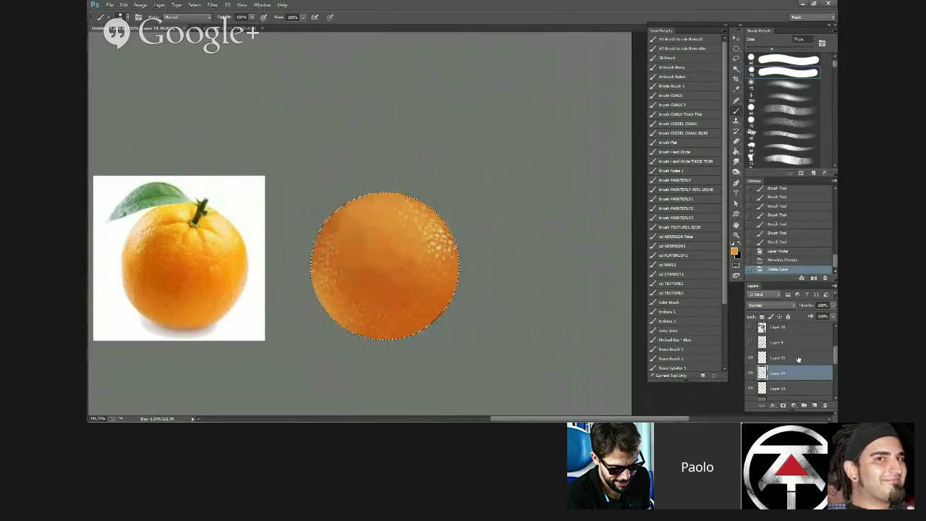
left_click(798, 360)
left_click_drag(802, 360, 801, 367)
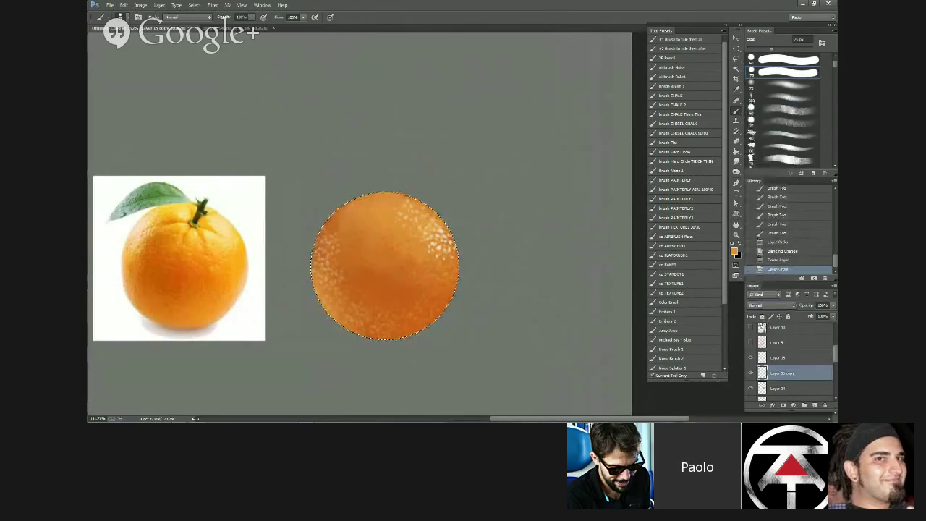
- Try other blend modes on the new speckle copy and return it to Normal
key("Down")
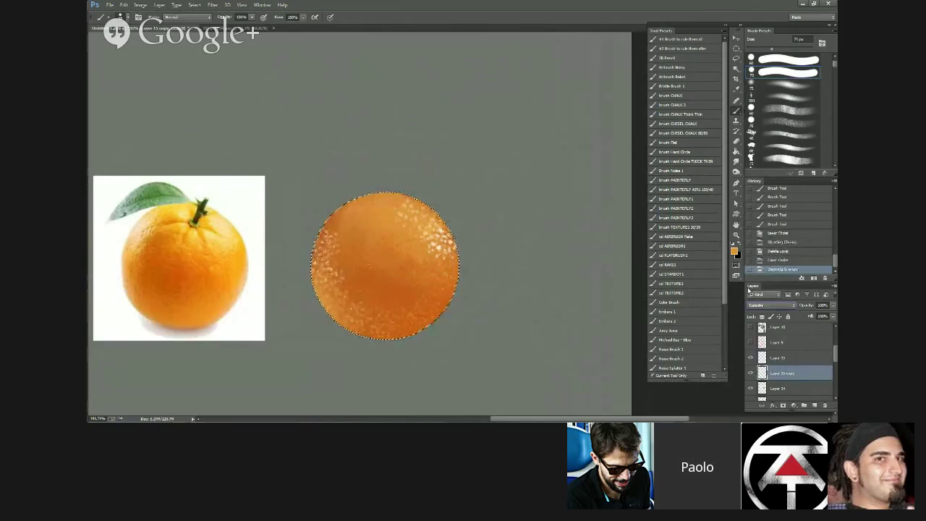
key("Down")
key("Up")
key("Up")
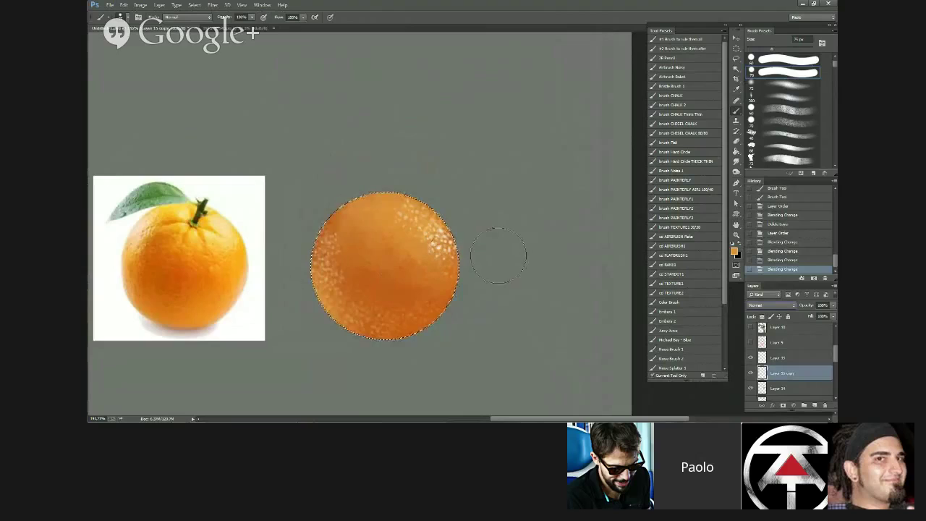
- Deselect the circular selection and nudge the speckle copy slightly downward with the Move tool
left_click(515, 222)
key("ctrl+d")
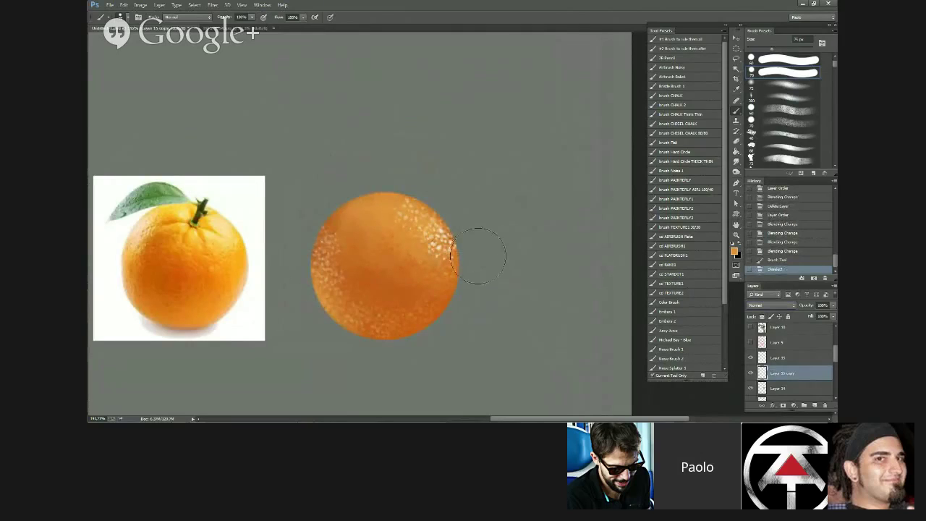
key("v")
key("Down")
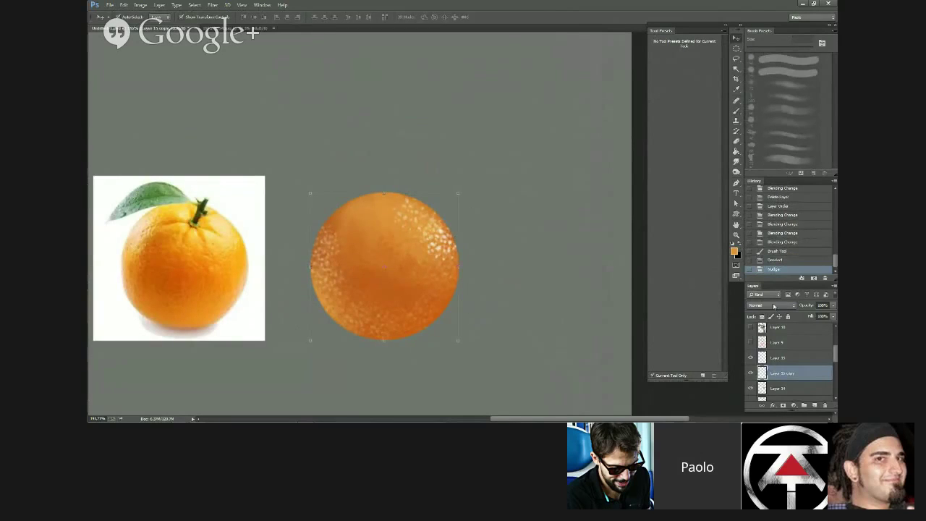
- Go through the darkening and lightening blend modes on the nudged speckle copy, ending on Linear Dodge (Add)
scroll(771, 306, "down", 2)
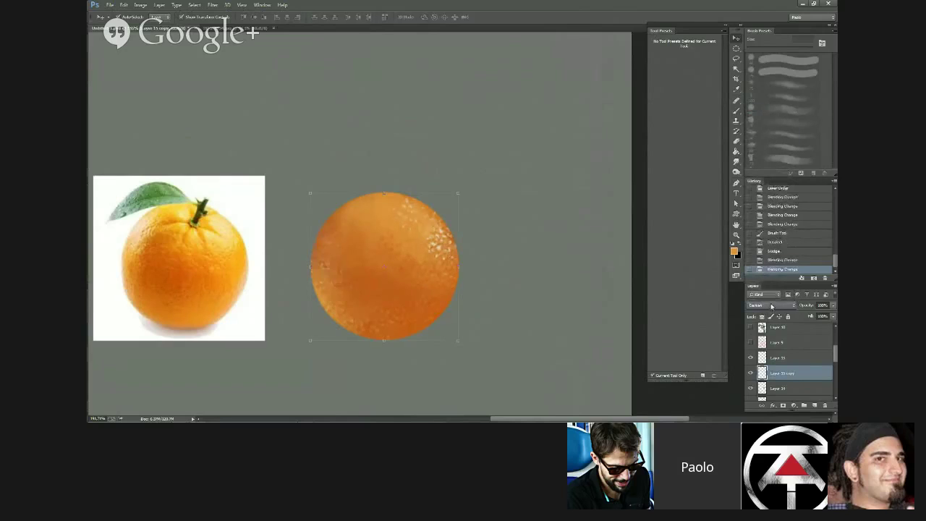
scroll(771, 305, "down", 2)
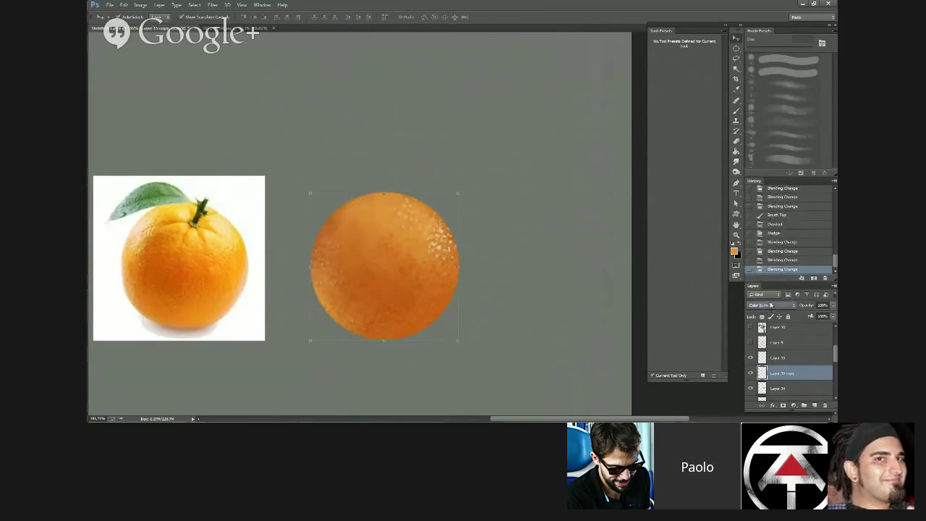
scroll(770, 304, "down", 3)
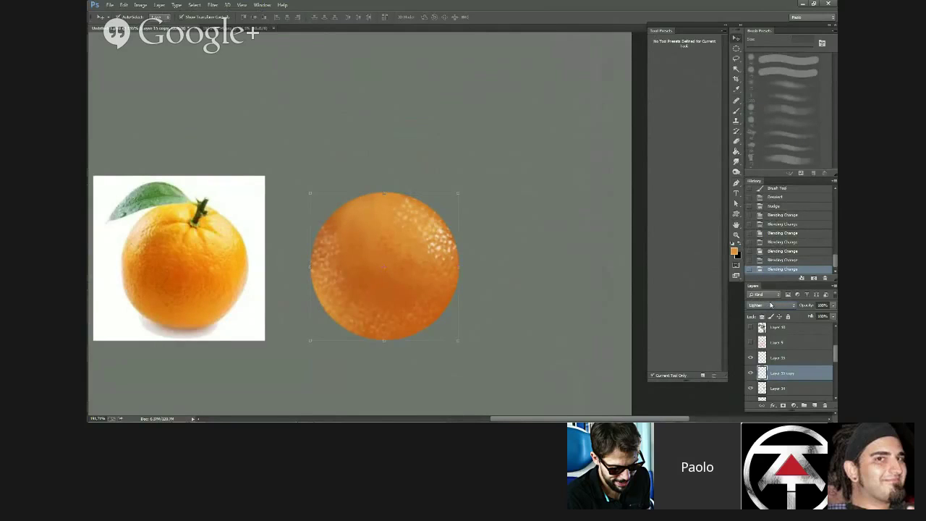
scroll(770, 305, "down", 3)
scroll(771, 306, "up", 1)
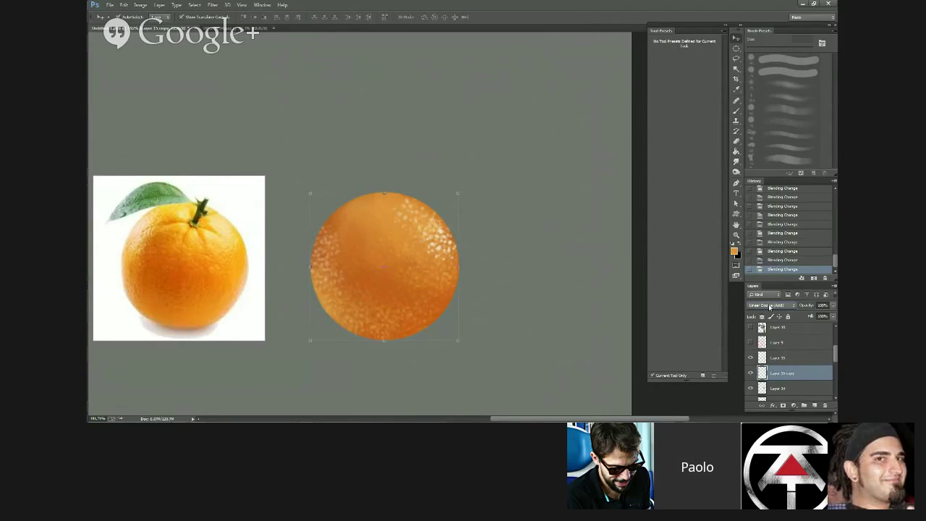
- Return the speckle copy to Normal blending and darken it by lowering its Lightness with Hue/Saturation
left_click(770, 306)
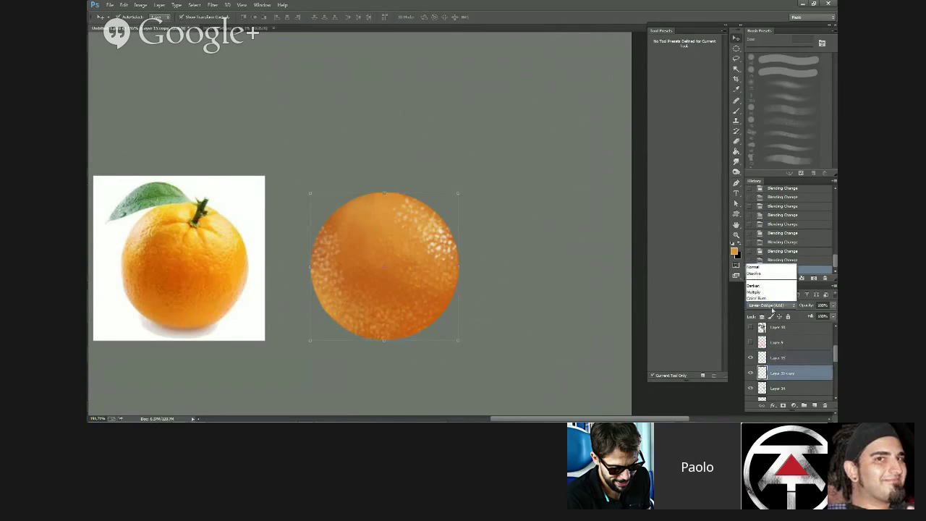
left_click(758, 109)
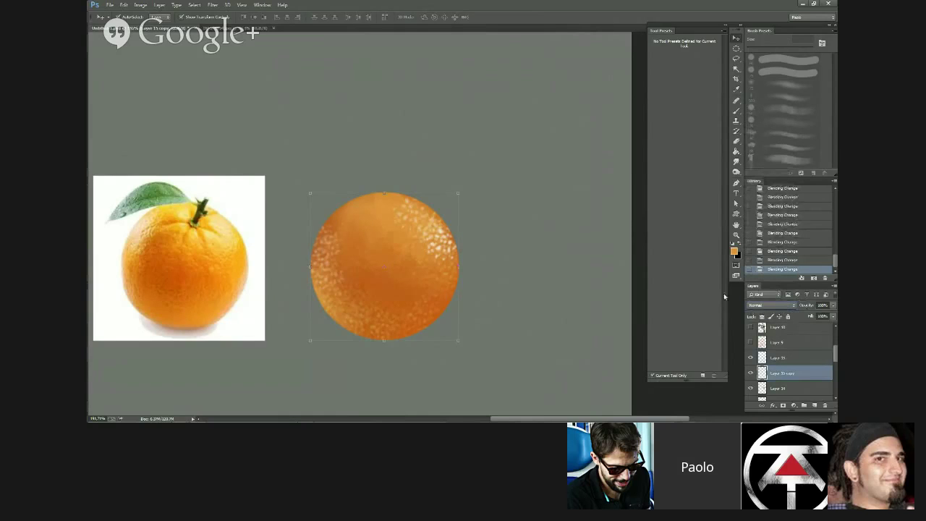
left_click(140, 4)
mouse_move(152, 25)
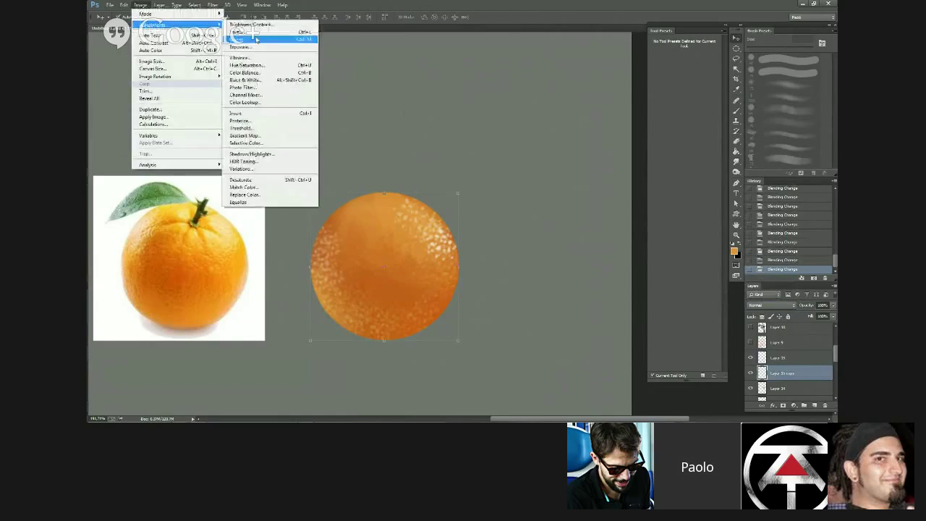
left_click(256, 66)
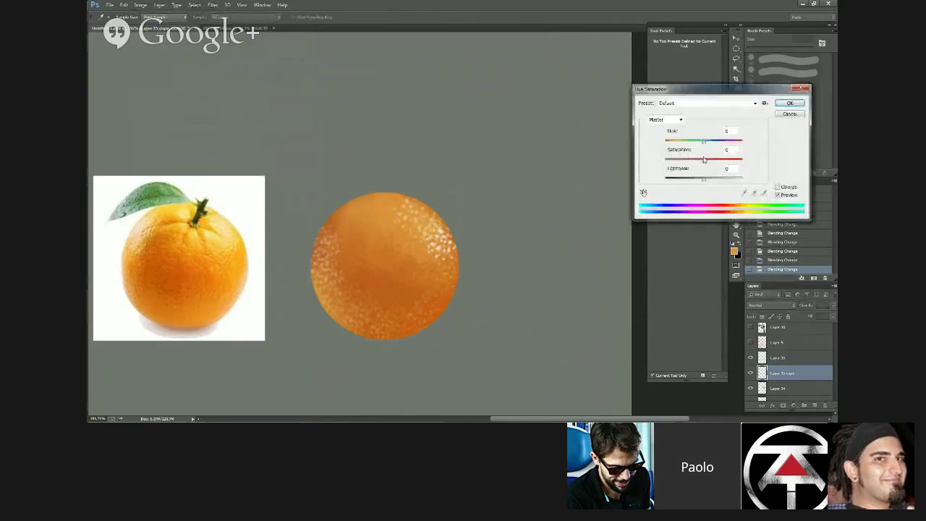
left_click_drag(703, 178, 683, 183)
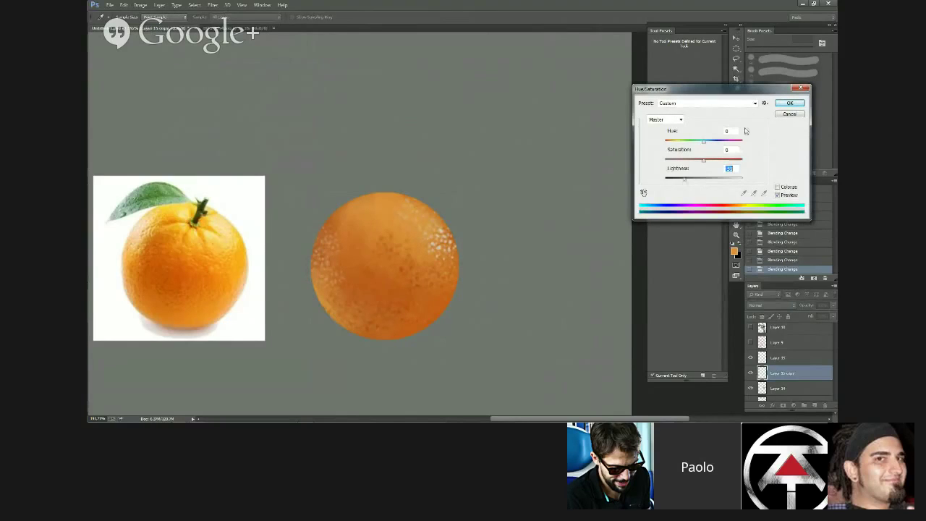
left_click(789, 102)
- Go through the darkening blend modes on the darkened speckle copy, ending on Linear Burn
left_click(766, 307)
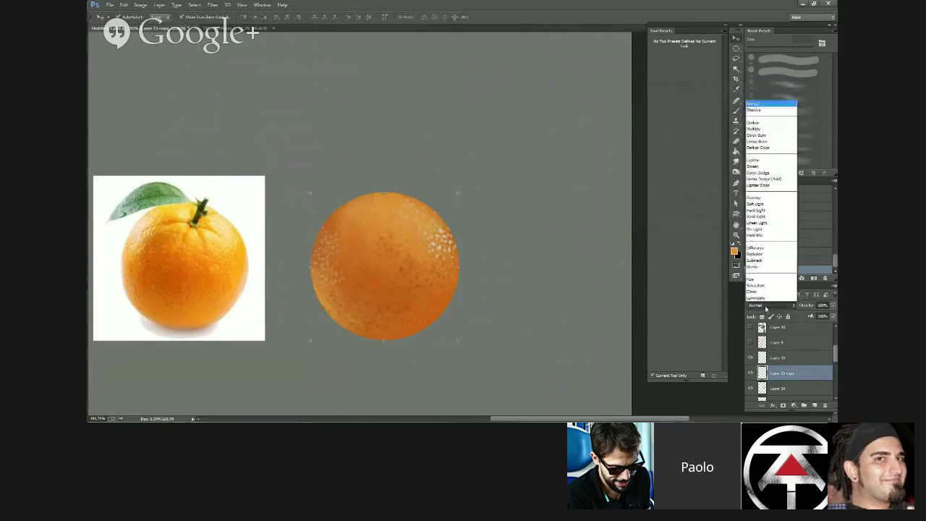
left_click(765, 308)
scroll(767, 307, "down", 5)
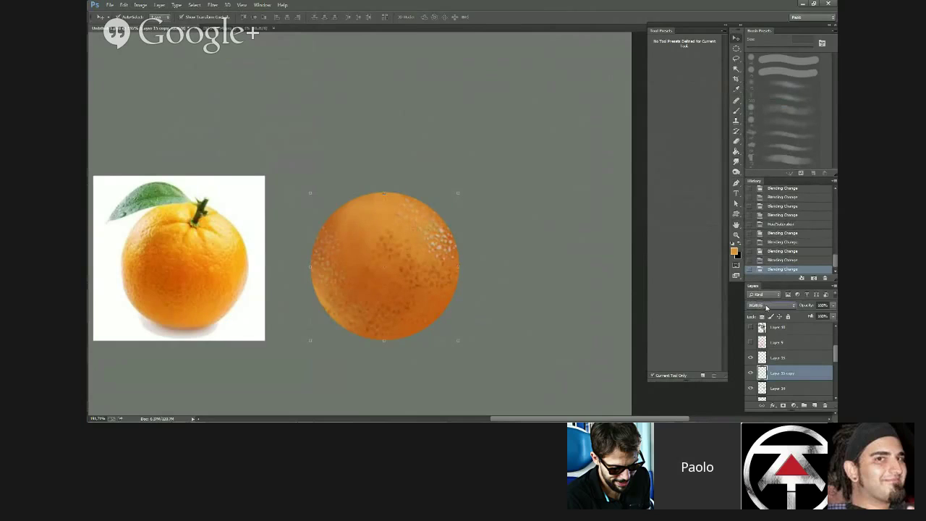
scroll(766, 307, "down", 2)
left_click(586, 322)
scroll(444, 249, "up", 13)
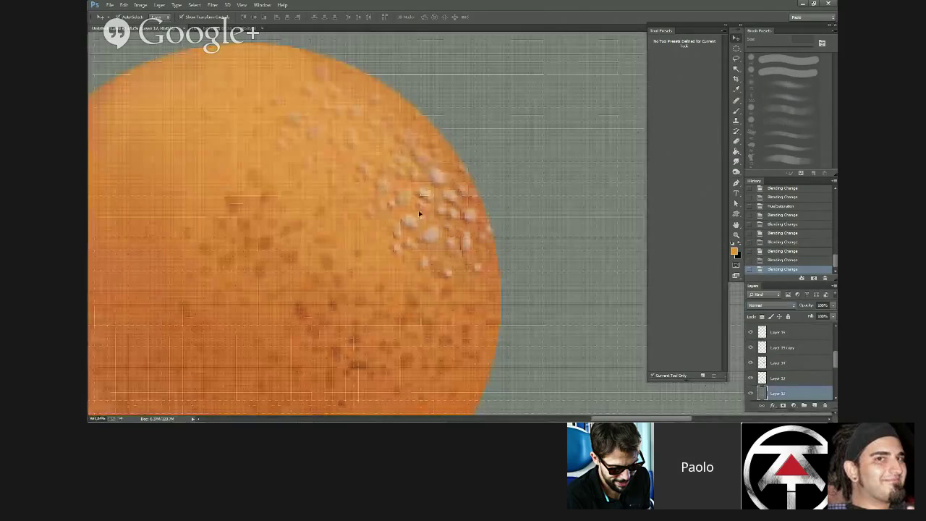
scroll(419, 214, "down", 3)
- Select the darkened speckle copy and compare the orange with and without it
left_click(791, 375)
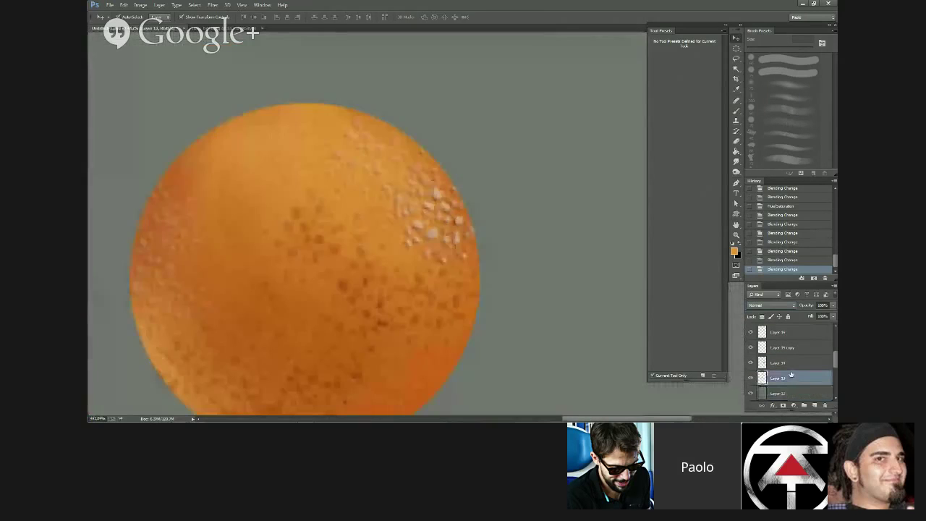
left_click(777, 349)
left_click(751, 350)
left_click(751, 350)
left_click(751, 351)
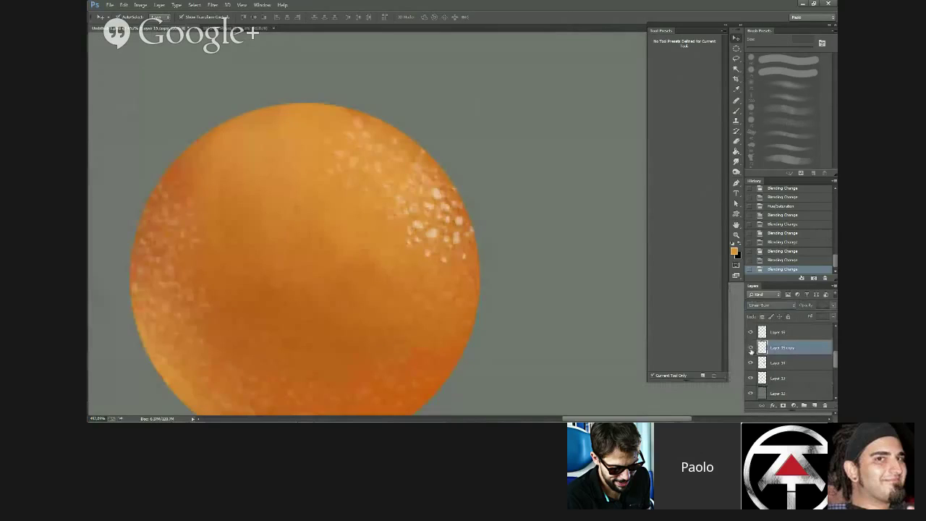
left_click(751, 351)
mouse_move(789, 351)
left_mouse_down()
mouse_move(790, 365)
mouse_move(779, 344)
left_mouse_up()
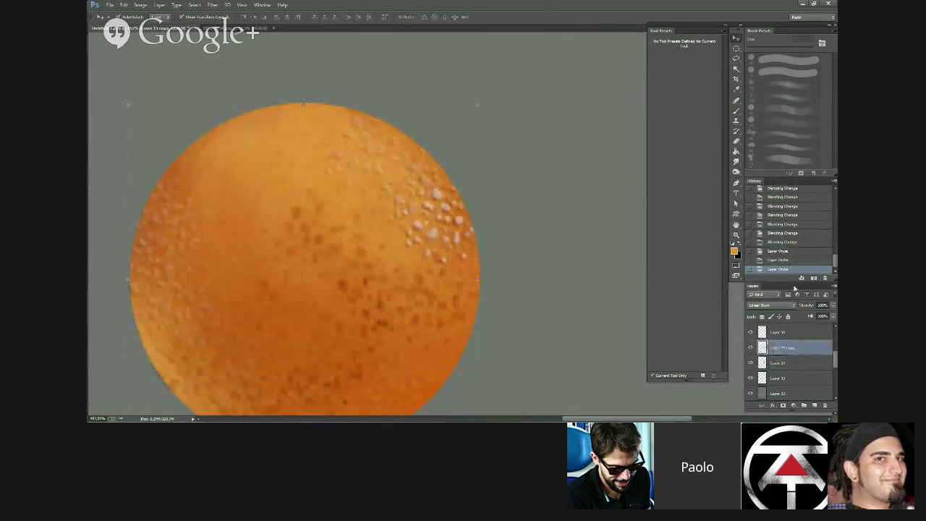
left_click(787, 261)
left_click(789, 252)
left_click(789, 243)
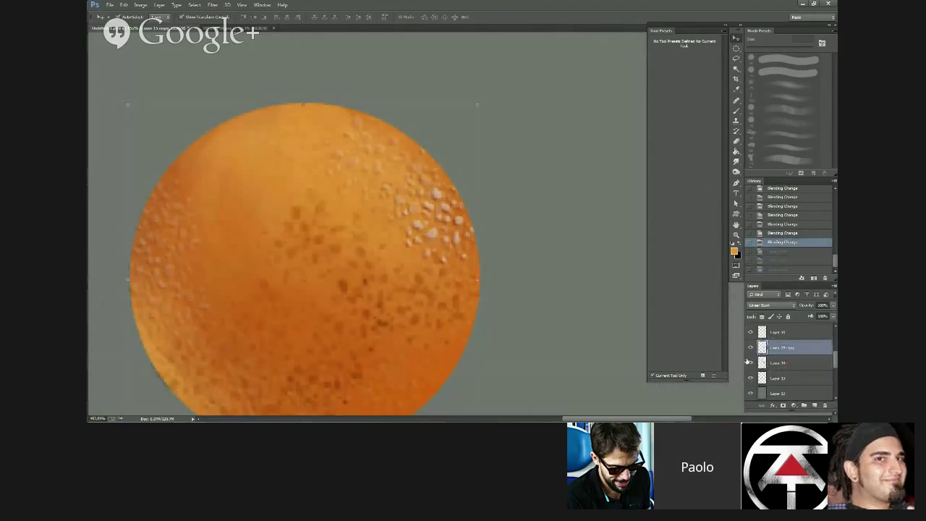
- Toggle the dark speckle copy and the layer beneath it to compare the relief, leaving the copy hidden
left_click(750, 348)
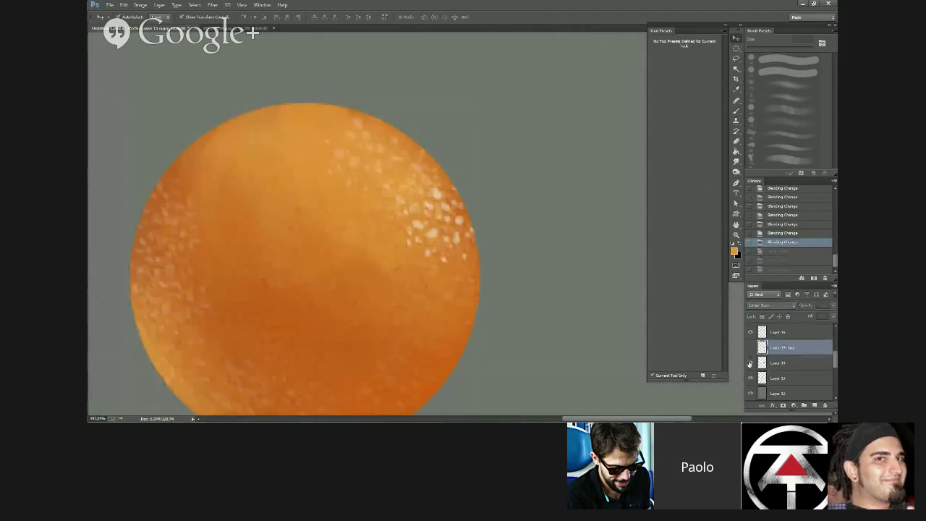
left_click(750, 363)
left_click(750, 362)
left_click(750, 348)
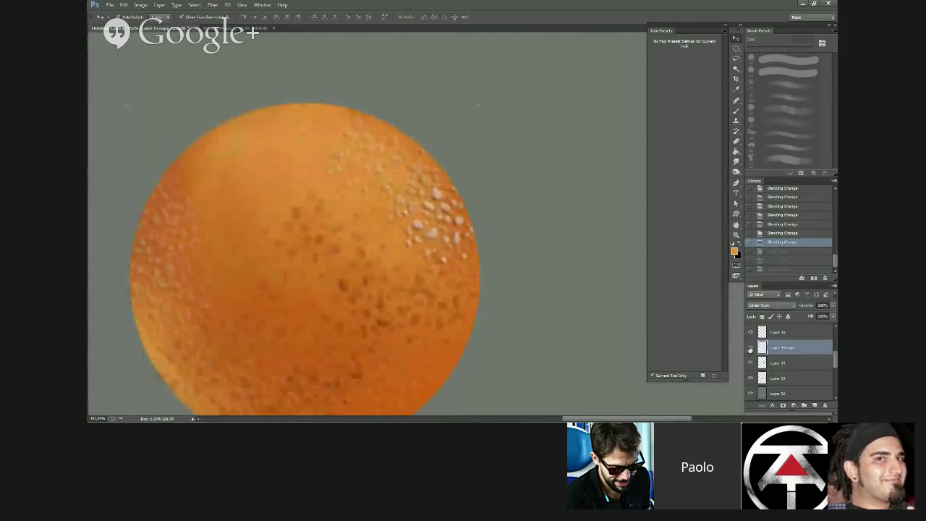
left_click(750, 348)
scroll(466, 262, "down", 4)
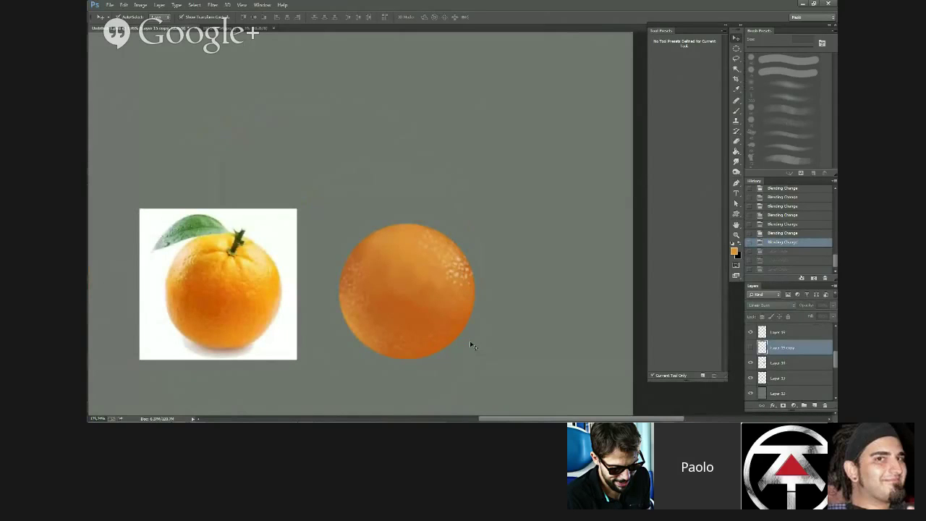
- Hide the orange and reference layers, choose a hard round brush and add a new layer above the grey background
left_click(736, 111)
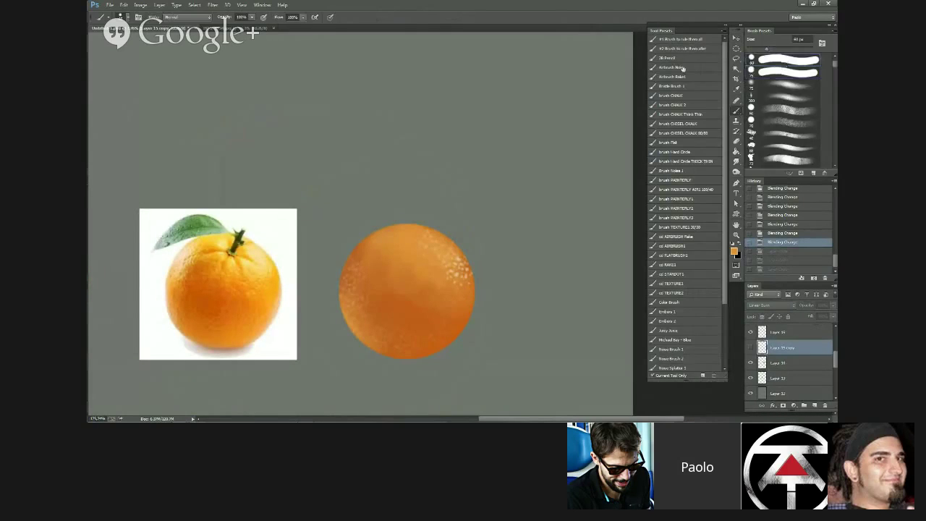
left_click(749, 366)
left_click_drag(750, 377, 751, 333)
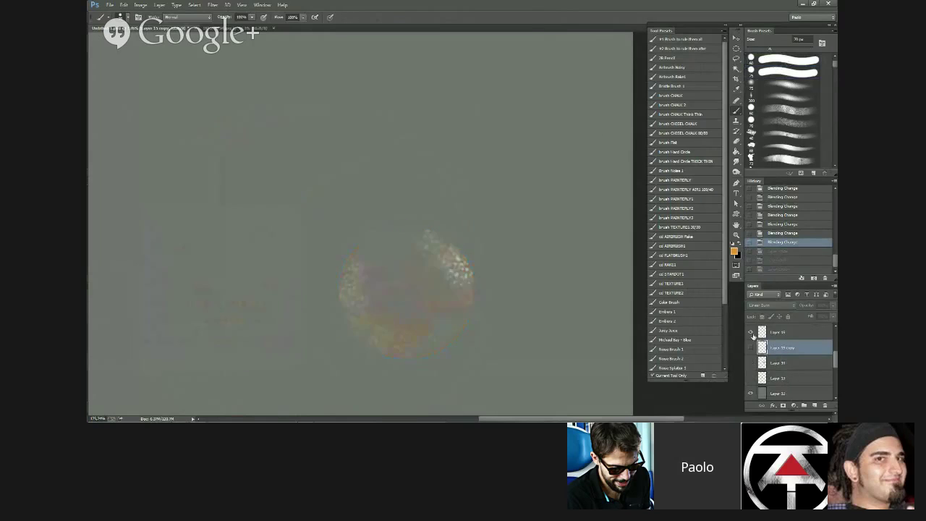
left_click(802, 394)
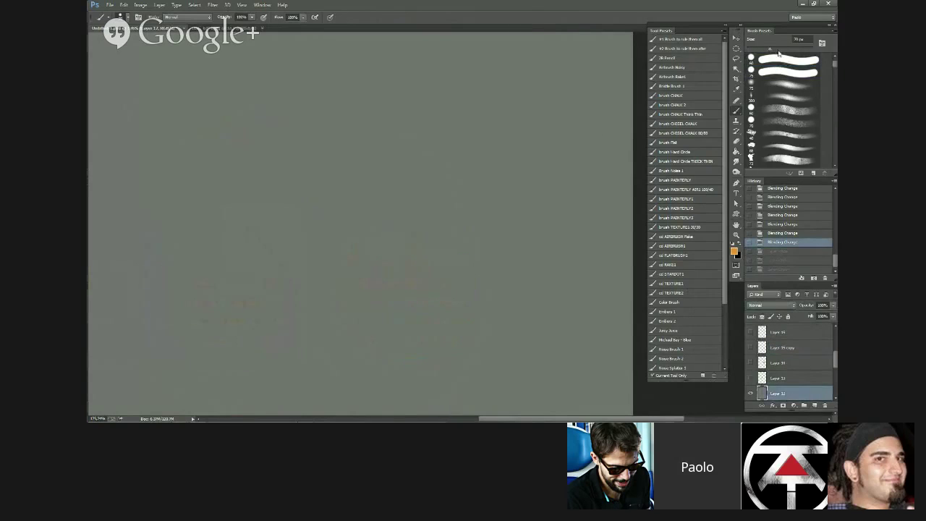
left_click(781, 63)
left_click(815, 405)
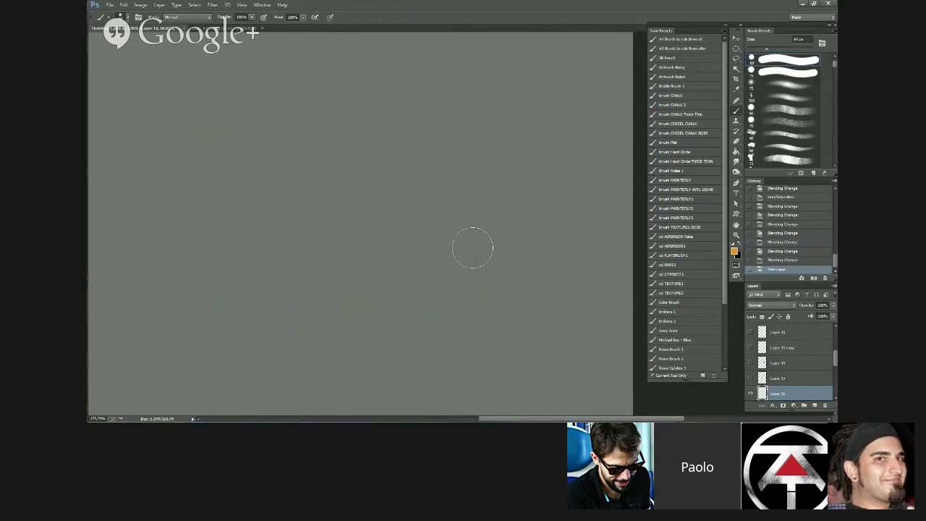
- Paint a solid orange, curved horn-like shape with a small curl at its upper end, using a smaller brush
key("bracketleft")
key("bracketleft")
key("bracketleft")
key("bracketleft")
key("bracketleft")
key("bracketleft")
key("bracketleft")
mouse_move(318, 111)
left_mouse_down()
mouse_move(316, 144)
mouse_move(346, 97)
left_mouse_up()
mouse_move(334, 95)
left_mouse_down()
mouse_move(365, 121)
mouse_move(354, 139)
left_mouse_up()
left_click_drag(316, 139, 339, 169)
left_click_drag(343, 128, 345, 169)
mouse_move(335, 165)
left_mouse_down()
mouse_move(360, 152)
mouse_move(387, 201)
left_mouse_up()
left_click_drag(349, 148, 394, 200)
left_click_drag(365, 165, 400, 194)
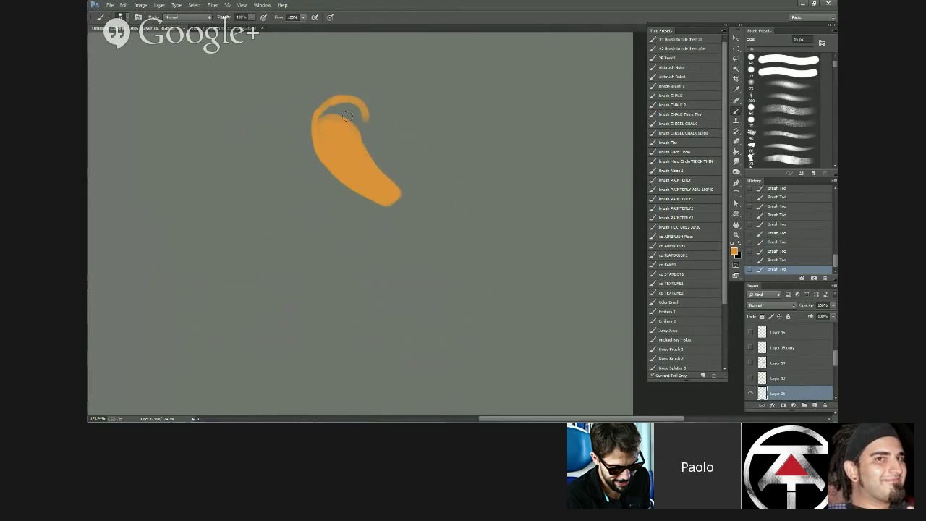
- Fill in the curl and shade the body of the curved shape with sampled, muted orange tones
key("bracketleft")
mouse_move(322, 116)
left_mouse_down()
mouse_move(350, 102)
mouse_move(358, 126)
left_mouse_up()
left_click(363, 124, "alt")
left_click(357, 126, "alt")
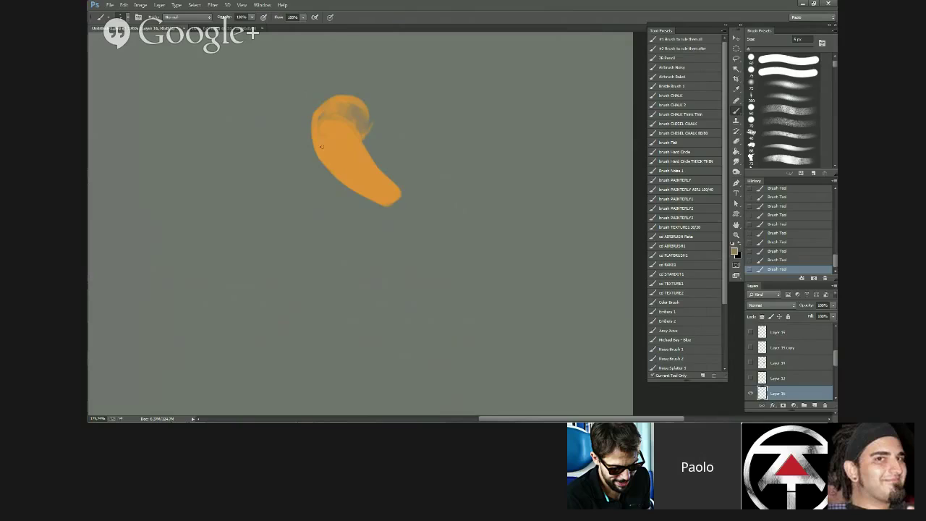
mouse_move(322, 147)
left_mouse_down()
mouse_move(345, 162)
mouse_move(311, 135)
mouse_move(349, 162)
mouse_move(321, 154)
mouse_move(331, 170)
mouse_move(377, 192)
mouse_move(320, 155)
mouse_move(348, 156)
mouse_move(329, 128)
mouse_move(318, 134)
mouse_move(349, 133)
mouse_move(322, 129)
mouse_move(343, 151)
mouse_move(320, 145)
mouse_move(373, 192)
mouse_move(362, 171)
left_mouse_up()
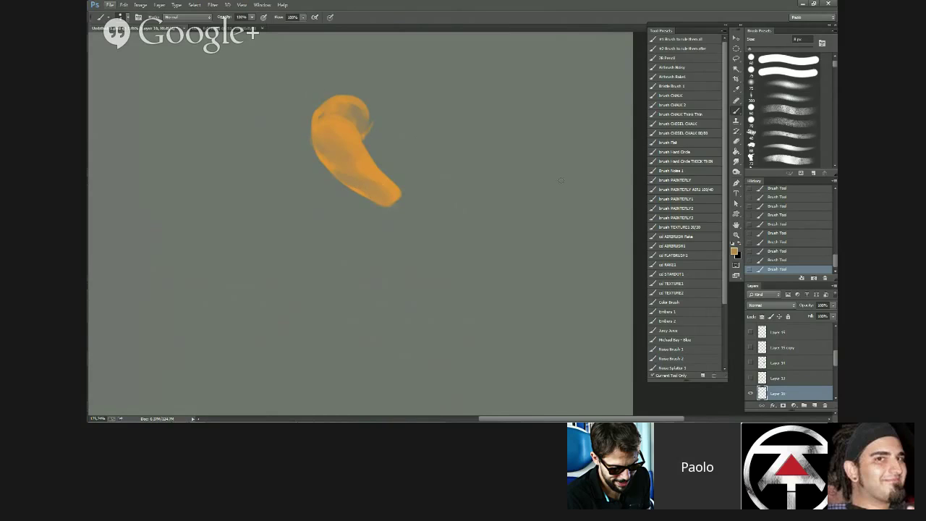
- Paint pale highlights on the upper bulge and the tip of the curved shape, blending with sampled tones
left_click(732, 243)
left_click_drag(335, 120, 353, 139)
left_click(350, 131, "alt")
left_click(347, 125, "alt")
key("bracketright")
key("bracketright")
key("bracketleft")
key("bracketleft")
left_click_drag(390, 185, 397, 191)
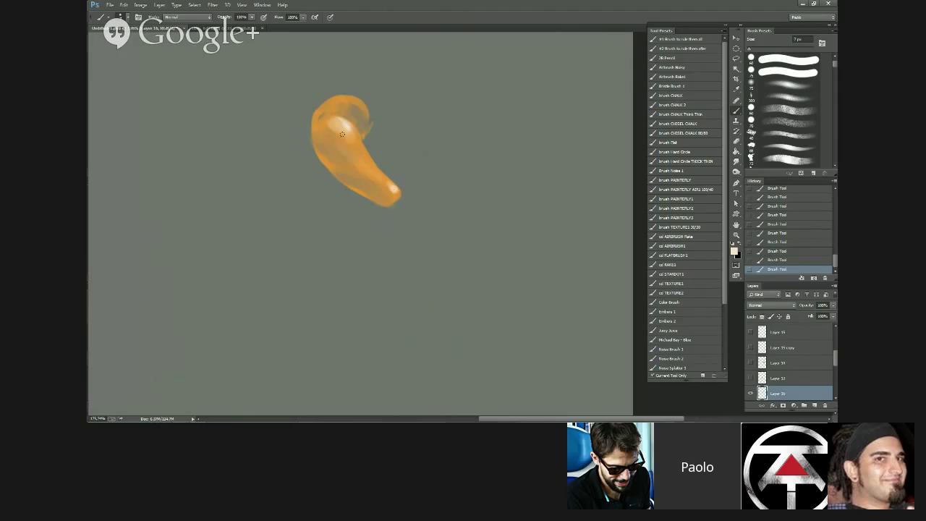
- Extend the highlight along the body toward the tip and add a soft highlight to the upper curl
left_click_drag(342, 134, 385, 184)
mouse_move(341, 105)
left_mouse_down()
mouse_move(347, 112)
mouse_move(357, 105)
mouse_move(346, 106)
mouse_move(353, 117)
left_mouse_up()
left_click(362, 114, "alt")
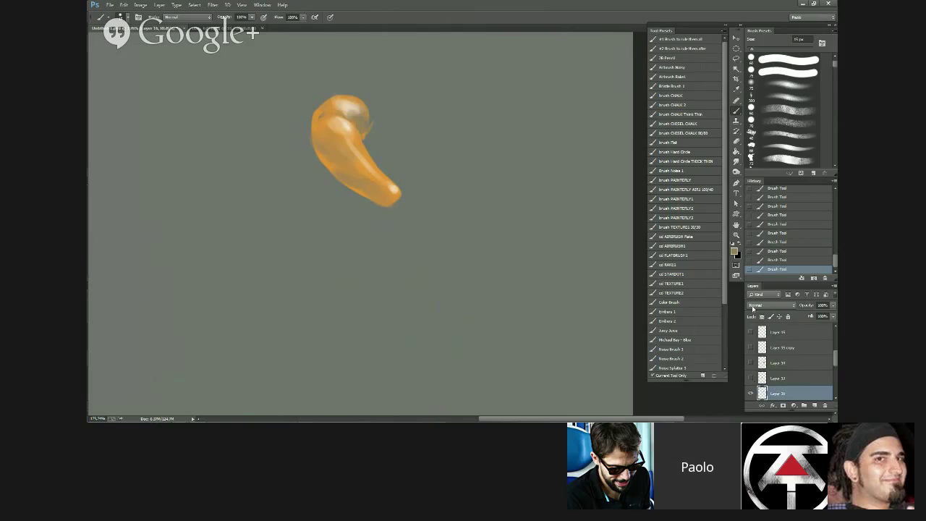
- Add a new layer above the curved shape and set its blend mode to Overlay
left_click(814, 405)
left_click(771, 305)
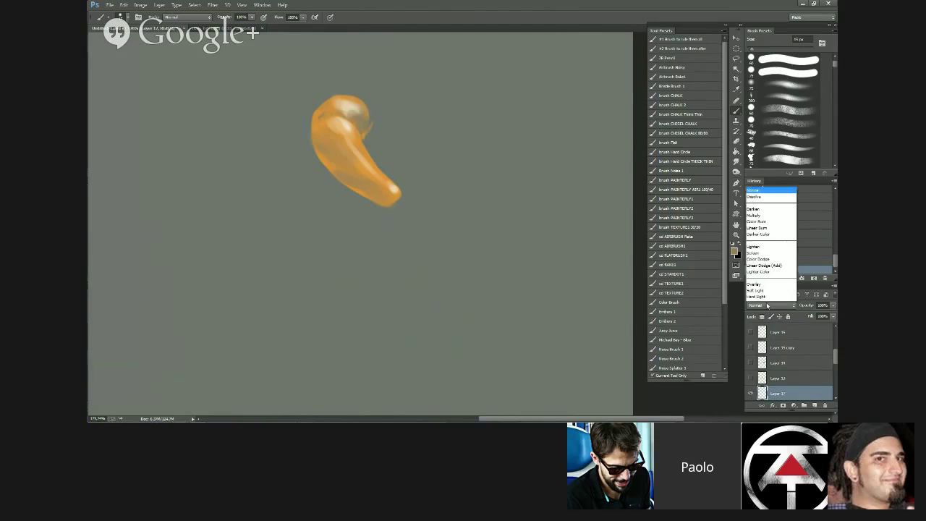
left_click(760, 198)
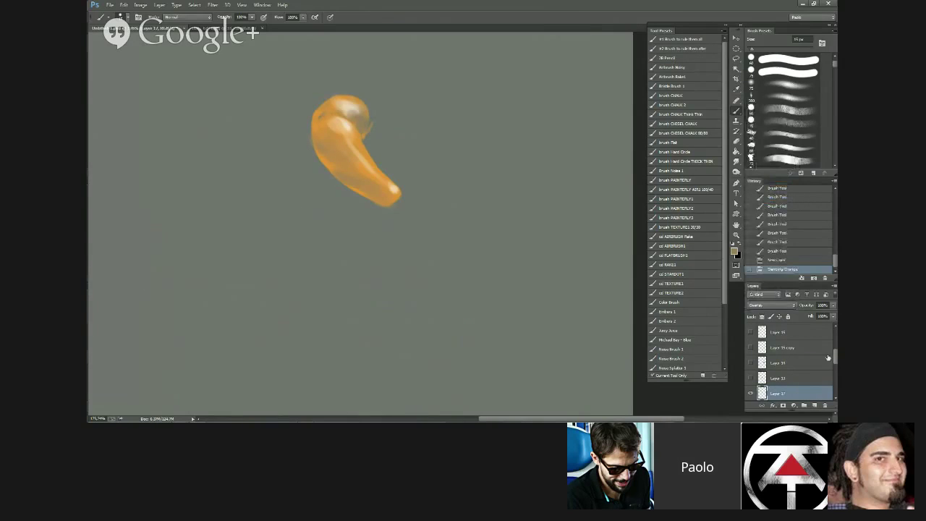
- Select the layer holding the curved shape and choose a rough, speckled texture brush preset
scroll(828, 357, "down", 3)
left_click(750, 352)
left_click(750, 352)
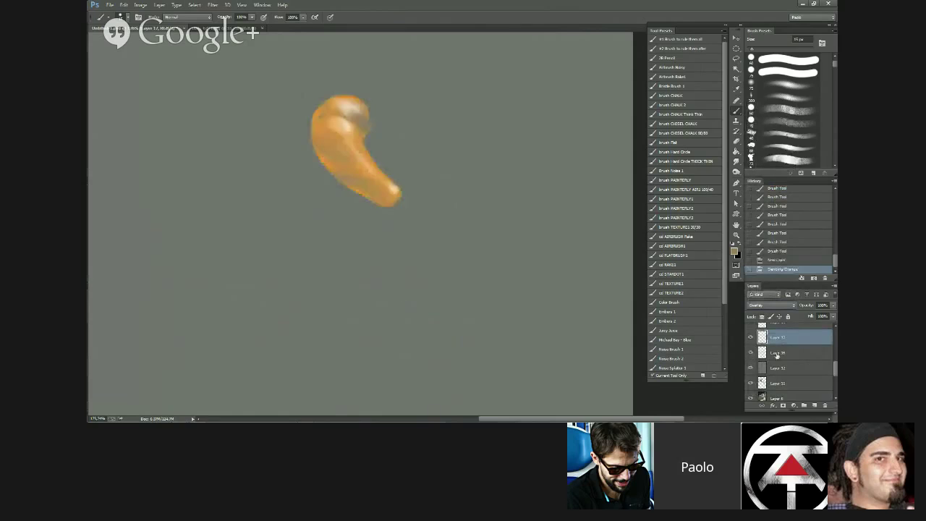
left_click(788, 353)
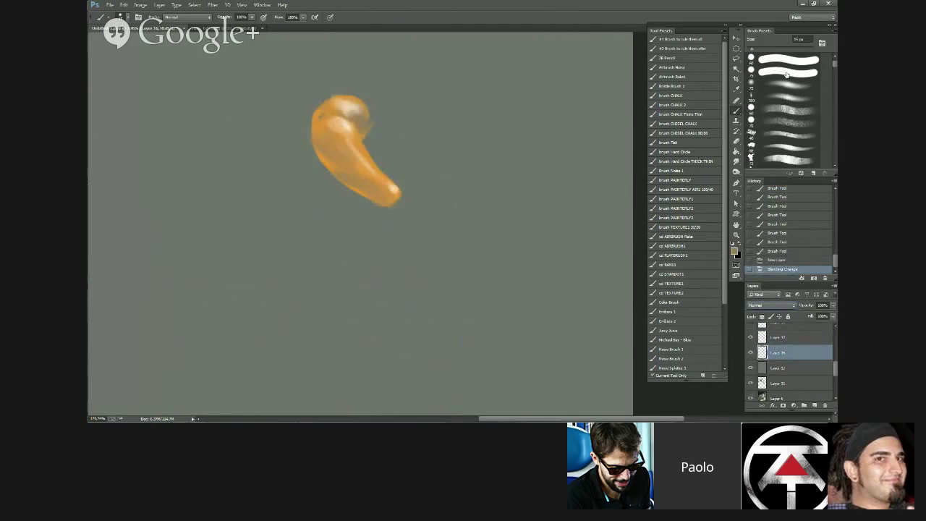
scroll(787, 74, "up", 1)
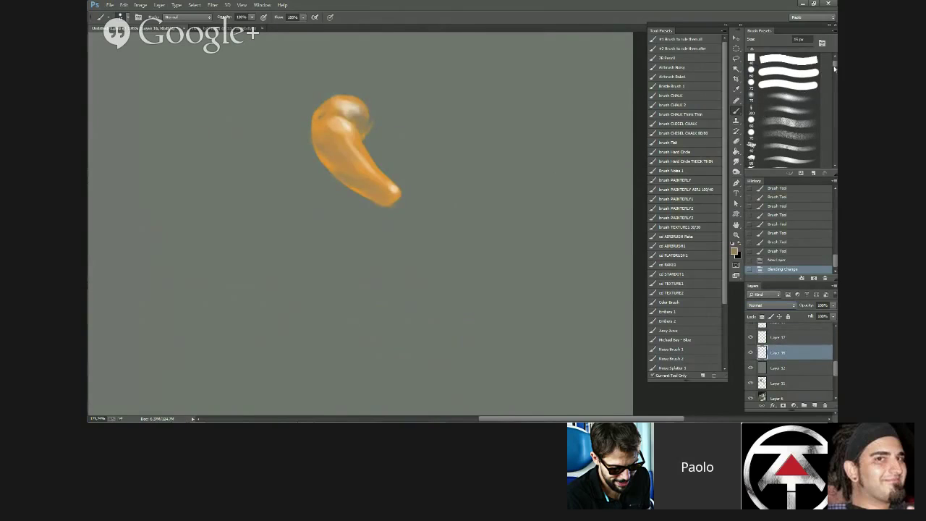
scroll(834, 68, "down", 5)
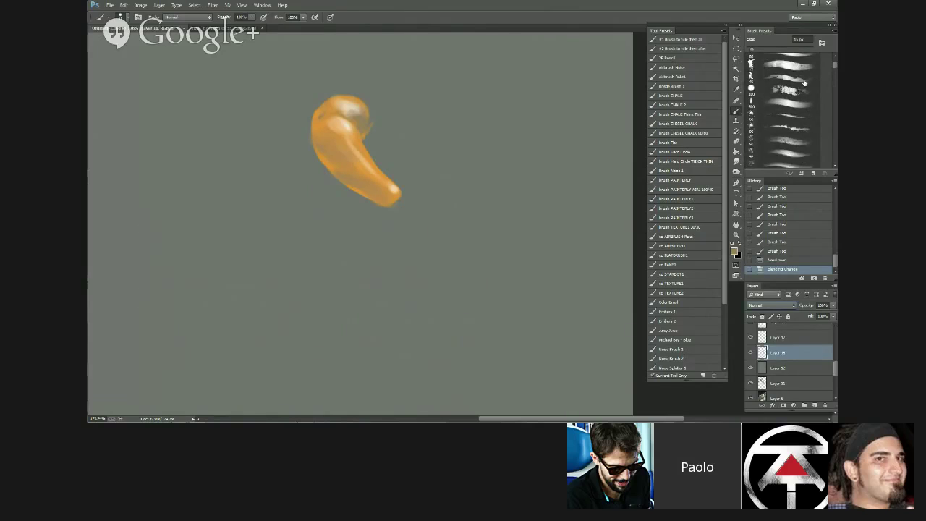
left_click(794, 93)
- Try brushing muted rough texture over the curl, body and highlight of the curved shape with a reduced brush
mouse_move(330, 157)
left_mouse_down()
mouse_move(352, 151)
mouse_move(362, 133)
mouse_move(412, 143)
left_mouse_up()
key("bracketleft")
key("bracketleft")
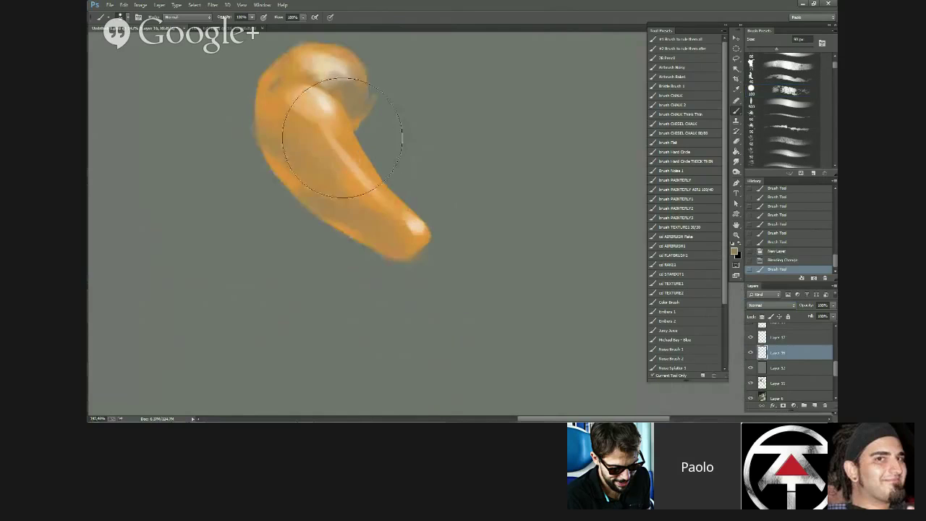
key("bracketleft")
key("bracketleft")
key("bracketleft")
key("bracketleft")
key("bracketleft")
mouse_move(309, 122)
left_mouse_down()
mouse_move(296, 124)
mouse_move(325, 99)
mouse_move(309, 97)
left_mouse_up()
mouse_move(323, 60)
left_mouse_down()
mouse_move(348, 90)
mouse_move(300, 167)
mouse_move(333, 158)
mouse_move(408, 223)
left_mouse_up()
key("bracketright")
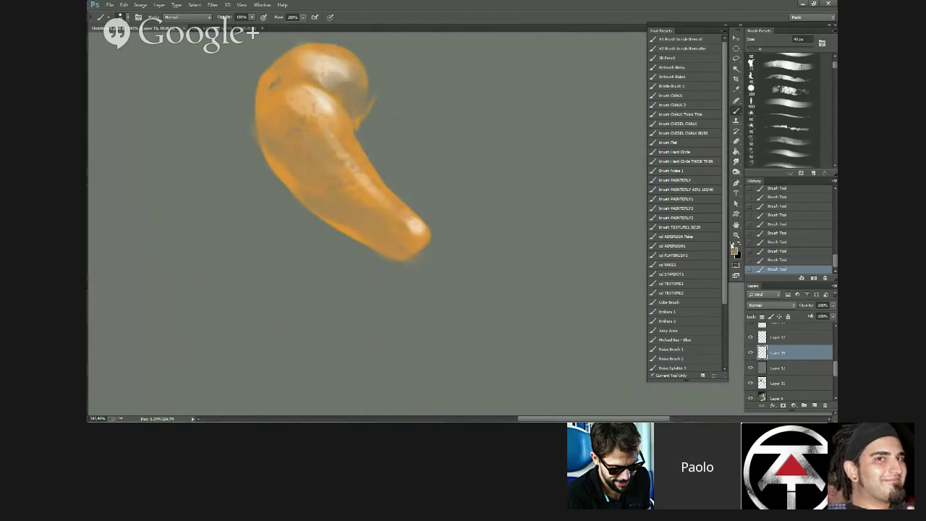
- Set the foreground colour to white and try a small patch of rough texture beside the upper highlight
left_click(732, 244)
left_click(738, 243)
key("bracketleft")
key("bracketleft")
key("bracketleft")
key("bracketleft")
key("bracketleft")
mouse_move(277, 115)
left_mouse_down()
mouse_move(254, 95)
mouse_move(311, 127)
left_mouse_up()
key("bracketright")
key("bracketright")
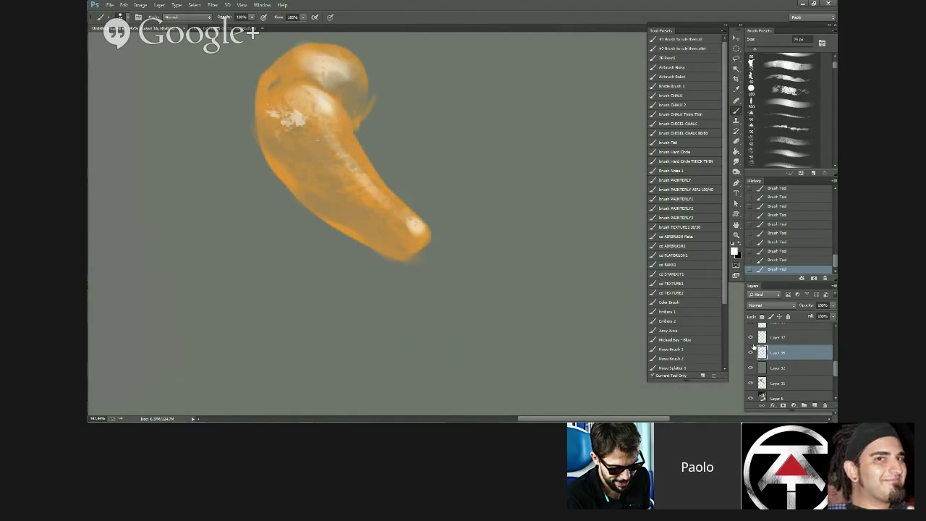
- Revert the history to the blending change made before the texture strokes
left_click(751, 352)
left_click(751, 352)
scroll(834, 266, "up", 3)
left_click(782, 201)
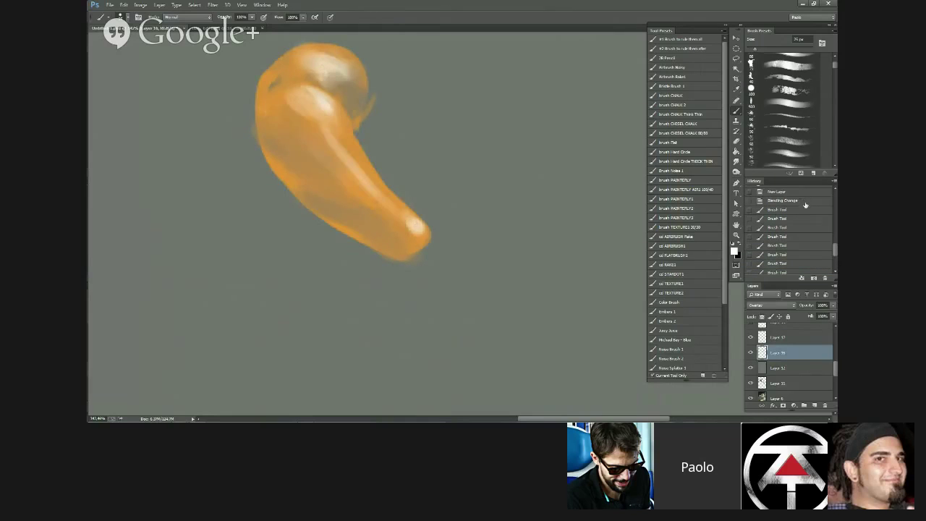
- Compare the curved shape's layers by toggling their visibility and merge the overlay layer down into the one beneath
left_click(750, 337)
left_click(750, 338)
left_click(750, 353)
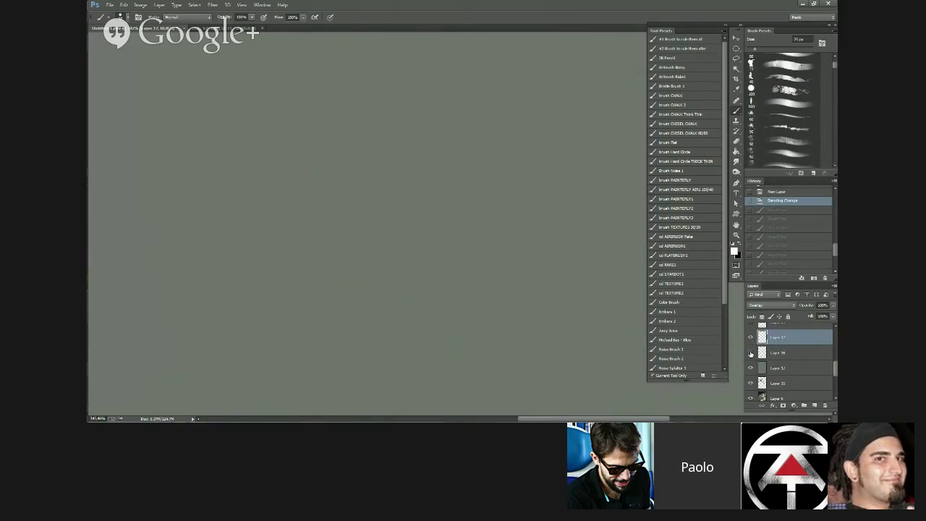
left_click(750, 353)
left_click(786, 354)
key("ctrl+e")
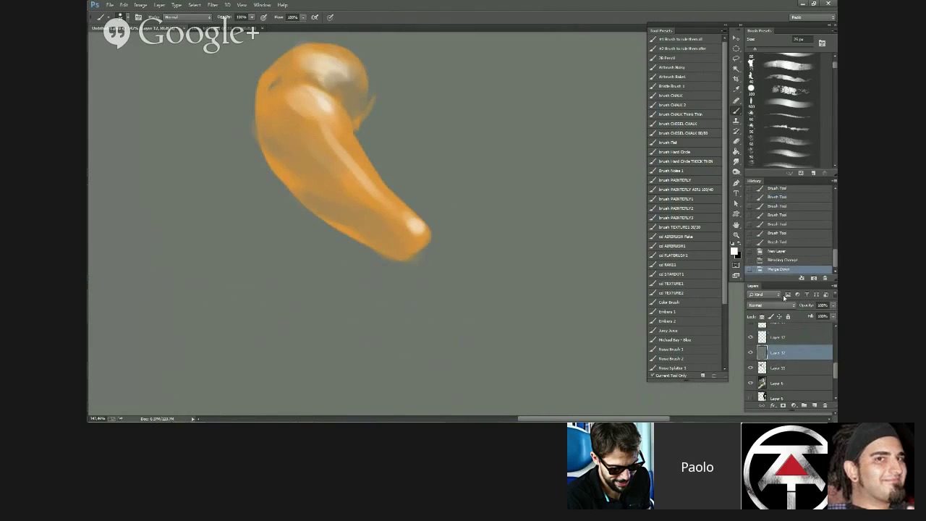
- Select the empty layer above the merged shape and set its blending mode to Overlay
left_click(778, 337)
left_click(770, 305)
left_click(770, 189)
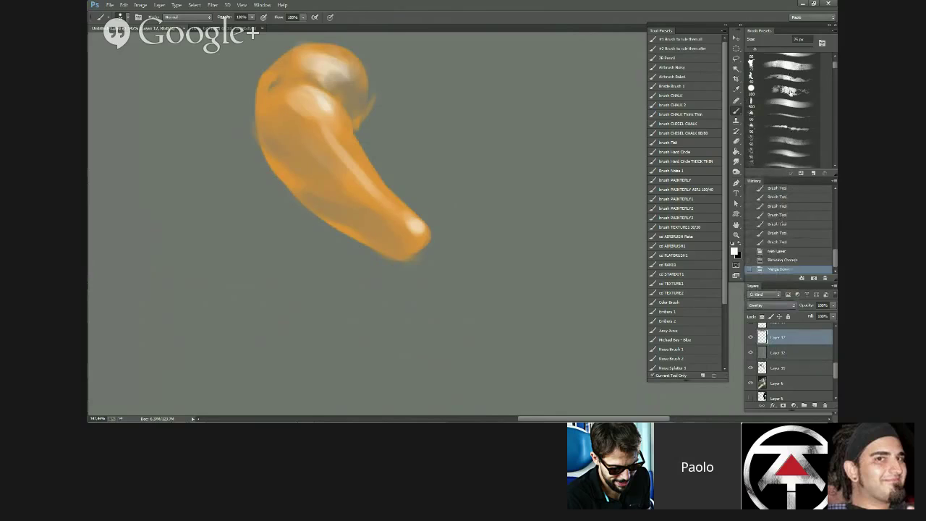
- Paint light speckled texture over the curved shape's body and upper curl with a reduced rough brush
left_click(792, 90)
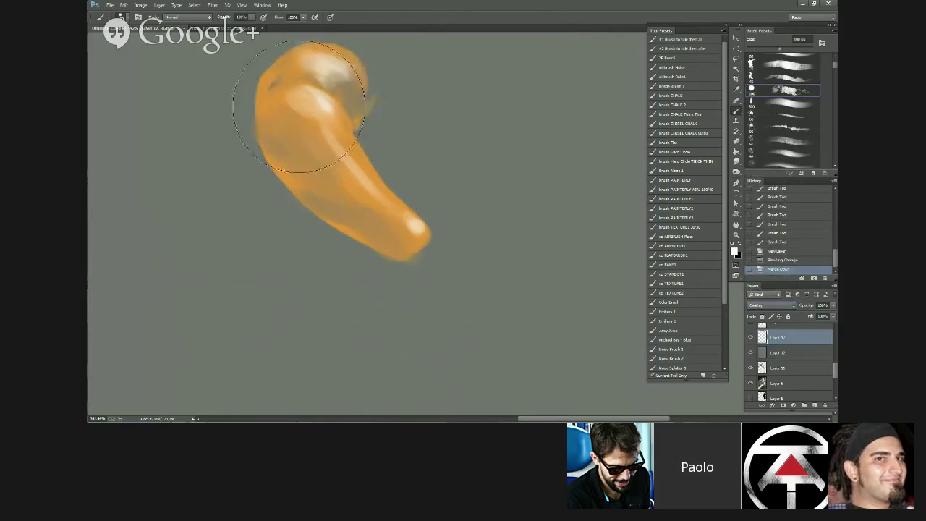
mouse_move(298, 107)
left_mouse_down()
mouse_move(304, 133)
mouse_move(278, 94)
mouse_move(298, 121)
left_mouse_up()
key("bracketleft")
key("bracketleft")
key("bracketleft")
key("bracketleft")
key("bracketleft")
key("bracketleft")
key("bracketleft")
key("bracketleft")
mouse_move(315, 133)
left_mouse_down()
mouse_move(325, 125)
mouse_move(335, 155)
left_mouse_up()
mouse_move(333, 171)
left_mouse_down()
mouse_move(350, 208)
mouse_move(398, 194)
left_mouse_up()
mouse_move(318, 60)
left_mouse_down()
mouse_move(336, 86)
mouse_move(394, 160)
mouse_move(345, 76)
left_mouse_up()
key("bracketright")
left_click_drag(331, 151, 365, 220)
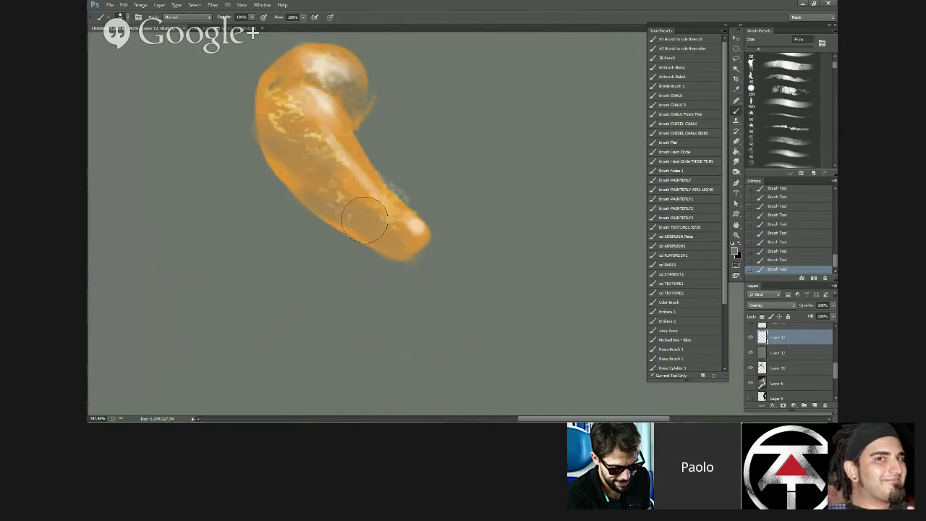
- Add rough dark texture over the curved shape's outer flank and middle
left_click_drag(273, 133, 269, 108)
left_click_drag(299, 159, 317, 185)
mouse_move(297, 139)
left_mouse_down()
mouse_move(412, 224)
mouse_move(347, 188)
mouse_move(350, 94)
mouse_move(366, 159)
left_mouse_up()
scroll(363, 186, "down", 3)
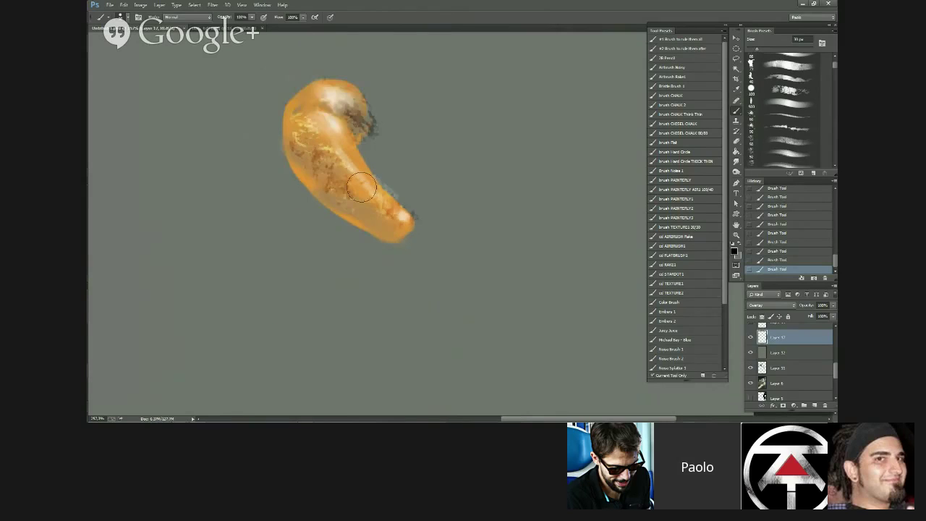
- Erase excess texture around the curl, body highlight and tip, cleaning the spill beyond the silhouette
mouse_move(371, 103)
left_mouse_down()
mouse_move(369, 75)
mouse_move(379, 146)
left_mouse_up()
mouse_move(374, 134)
left_mouse_down()
mouse_move(374, 94)
mouse_move(348, 97)
mouse_move(352, 110)
mouse_move(337, 94)
mouse_move(345, 119)
mouse_move(305, 124)
mouse_move(294, 142)
mouse_move(278, 133)
mouse_move(318, 176)
mouse_move(290, 148)
mouse_move(321, 159)
mouse_move(294, 137)
mouse_move(311, 121)
left_mouse_up()
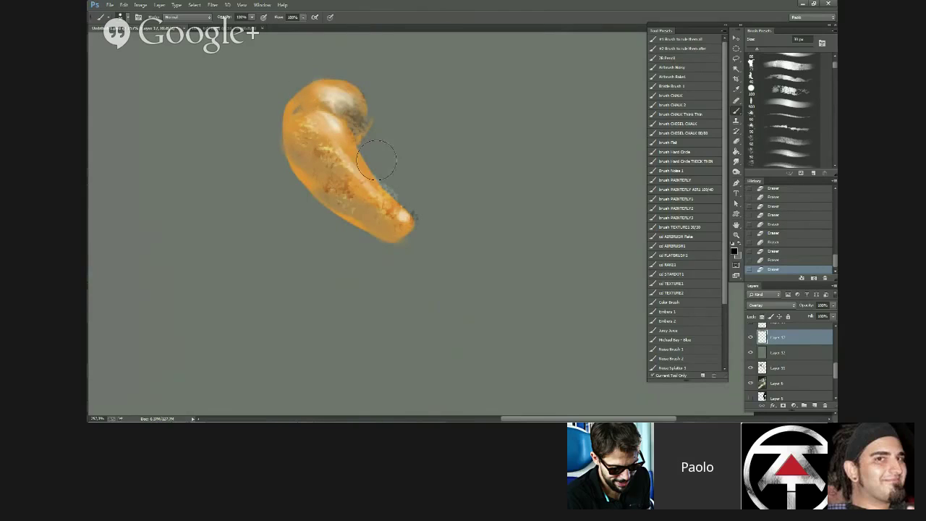
mouse_move(335, 150)
left_mouse_down()
mouse_move(330, 186)
mouse_move(293, 154)
mouse_move(353, 185)
mouse_move(373, 212)
left_mouse_up()
left_click_drag(377, 174, 420, 216)
left_click_drag(369, 99, 374, 129)
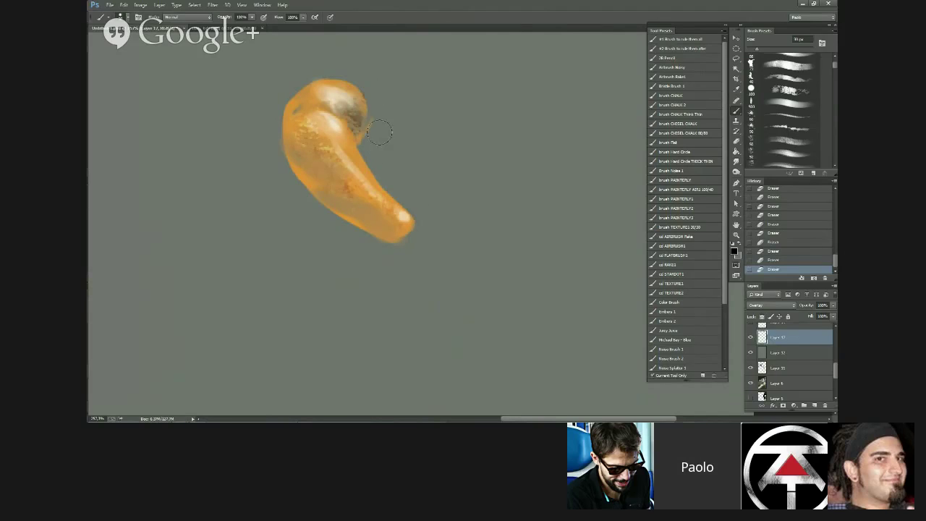
- Flip the canvas horizontally to check the textured form and flip it back
scroll(445, 237, "down", 2)
scroll(444, 238, "down", 3)
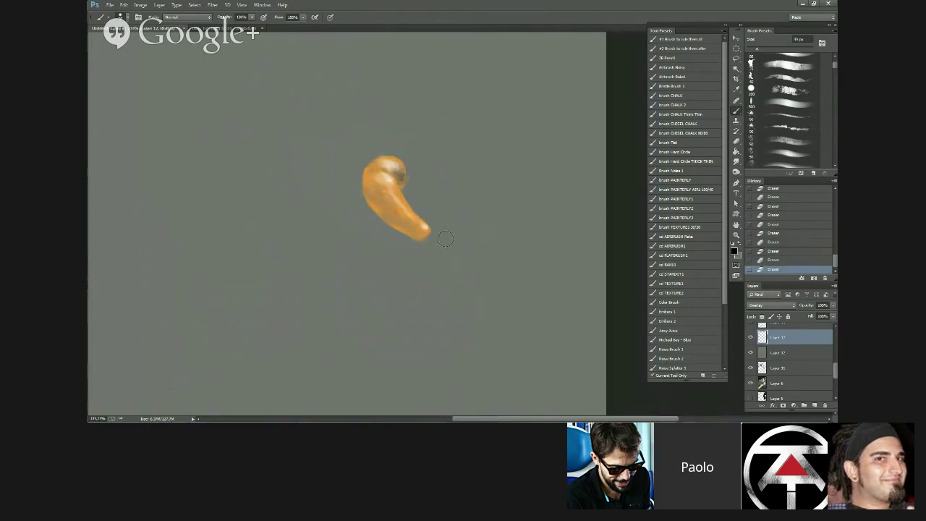
key("ctrl+shift+h")
scroll(454, 321, "up", 2)
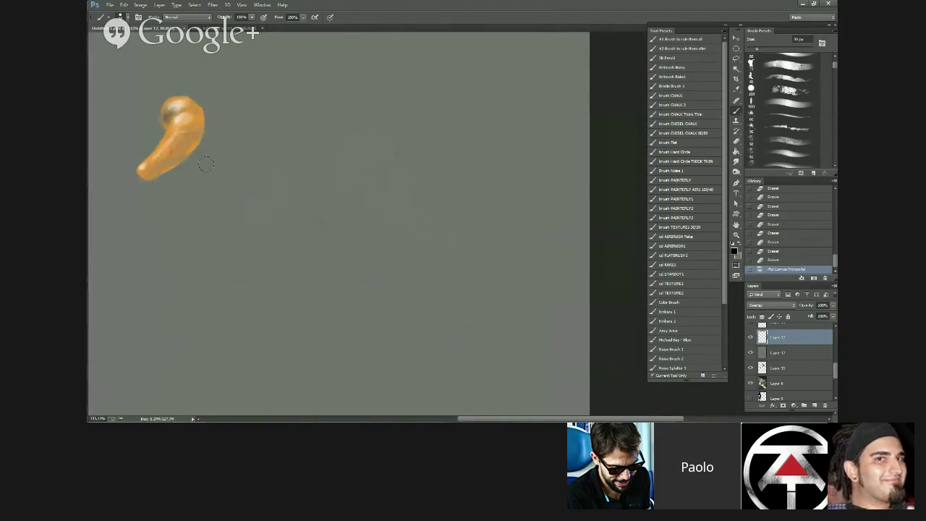
key("h")
scroll(329, 137, "up", 1)
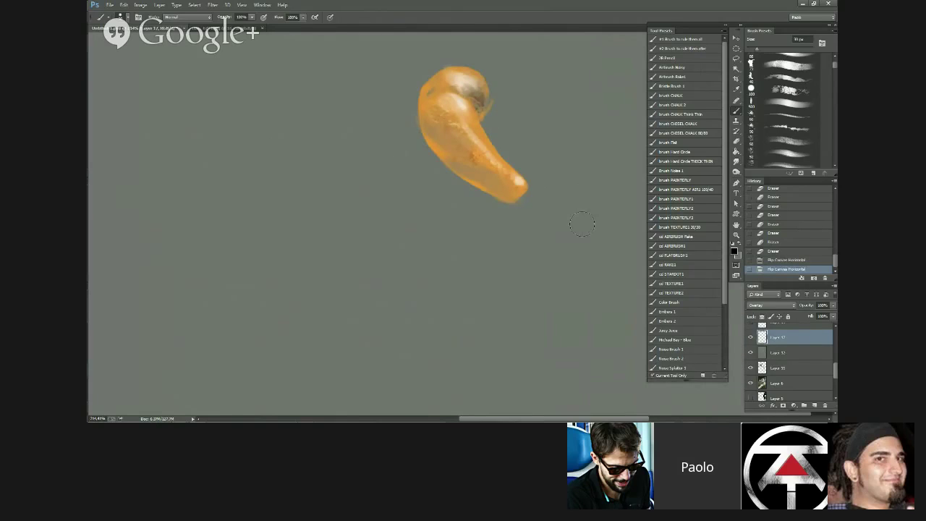
- Merge the Overlay texture layer down into the curved shape's layer and return to the Brush tool
key("ctrl+e")
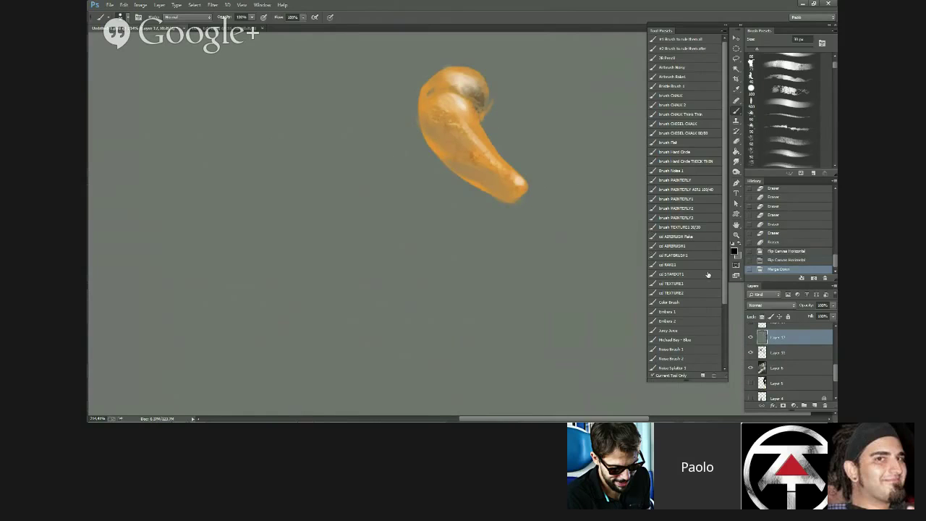
left_click(736, 110)
left_click(737, 111)
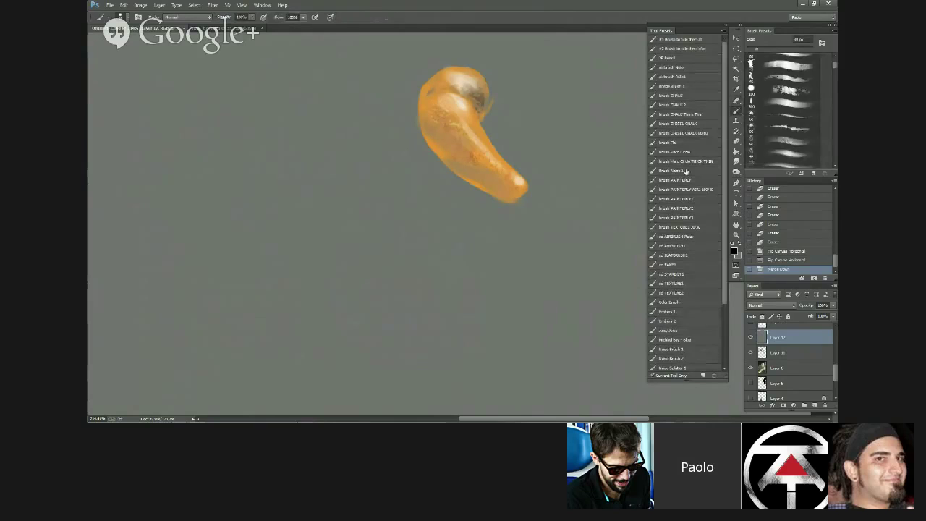
- Trim the curved shape's lower outer edge with background grey using a small brush
key("bracketleft")
key("bracketleft")
key("bracketleft")
key("bracketleft")
left_click_drag(419, 129, 434, 155)
left_click_drag(430, 151, 438, 160)
left_click_drag(434, 156, 452, 169)
left_click_drag(424, 140, 443, 157)
left_click_drag(435, 152, 495, 198)
left_click_drag(460, 172, 507, 204)
key("bracketright")
key("bracketright")
key("bracketleft")
key("bracketleft")
key("bracketleft")
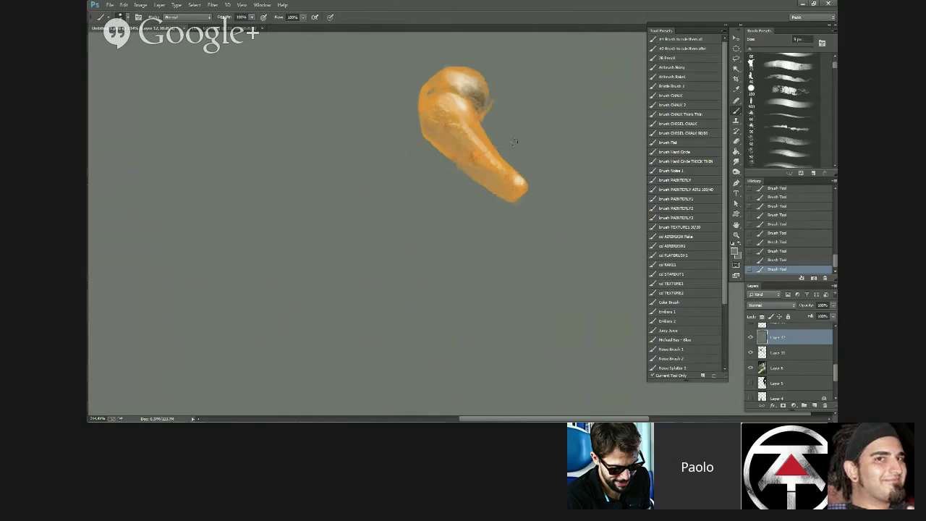
key("bracketleft")
- Choose a hard round brush, reduce it and sharpen the shape's inner edge down to the tip
left_click_drag(833, 63, 832, 60)
left_click(784, 158)
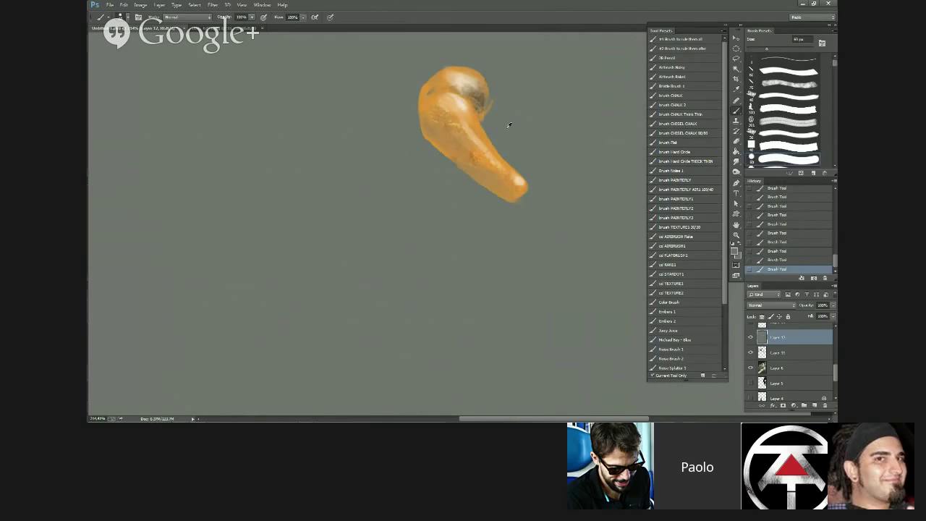
key("bracketleft")
key("bracketleft")
key("bracketleft")
key("bracketleft")
key("bracketleft")
key("bracketleft")
key("bracketleft")
key("bracketleft")
key("bracketleft")
key("bracketleft")
key("bracketleft")
key("bracketleft")
left_click_drag(487, 136, 525, 187)
left_click(519, 181, "alt")
- Repaint the curl's shadow and outer rim with brown and pale tones sampled from the shape
left_click(479, 99, "alt")
key("bracketleft")
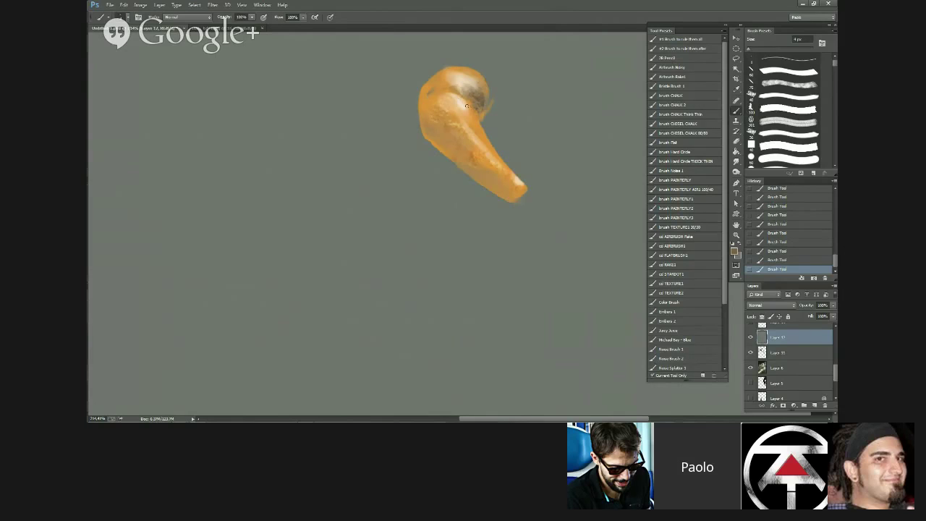
mouse_move(467, 104)
left_mouse_down()
mouse_move(479, 121)
mouse_move(493, 100)
mouse_move(483, 112)
mouse_move(485, 92)
mouse_move(473, 85)
mouse_move(481, 94)
left_mouse_up()
left_click(465, 109, "alt")
left_click(460, 100, "alt")
key("bracketright")
left_click(482, 102, "alt")
key("bracketright")
left_click(485, 94, "alt")
key("bracketright")
key("bracketright")
left_click(468, 80, "alt")
left_click(488, 103, "alt")
key("bracketright")
key("bracketright")
- Extend the tip with an orange hand-like mass behind a brown band and build out the upper outer edge
mouse_move(513, 177)
left_mouse_down()
mouse_move(503, 192)
mouse_move(523, 192)
mouse_move(525, 220)
mouse_move(532, 201)
mouse_move(555, 242)
mouse_move(542, 234)
left_mouse_up()
left_click(505, 184, "alt")
key("bracketleft")
key("bracketleft")
key("bracketleft")
key("bracketleft")
mouse_move(422, 94)
left_mouse_down()
mouse_move(415, 108)
mouse_move(429, 144)
left_mouse_up()
key("bracketright")
key("bracketright")
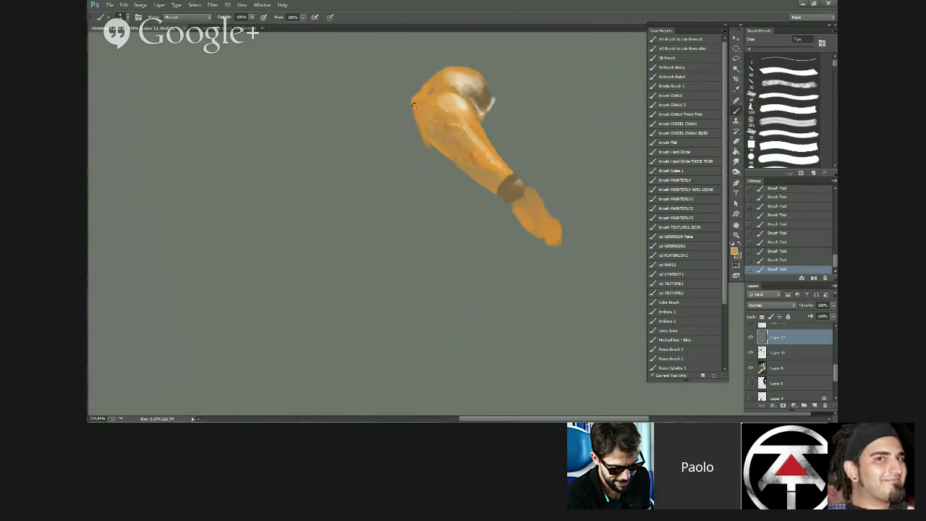
- Shade the form's outer edge with darker sampled brown and blend orange along the lower body
left_click(472, 100, "alt")
key("bracketright")
key("bracketright")
key("bracketright")
key("bracketright")
mouse_move(416, 101)
left_mouse_down()
mouse_move(458, 159)
mouse_move(425, 134)
mouse_move(464, 157)
left_mouse_up()
left_click(492, 184, "alt")
left_click_drag(434, 125, 480, 170)
left_click(480, 165, "alt")
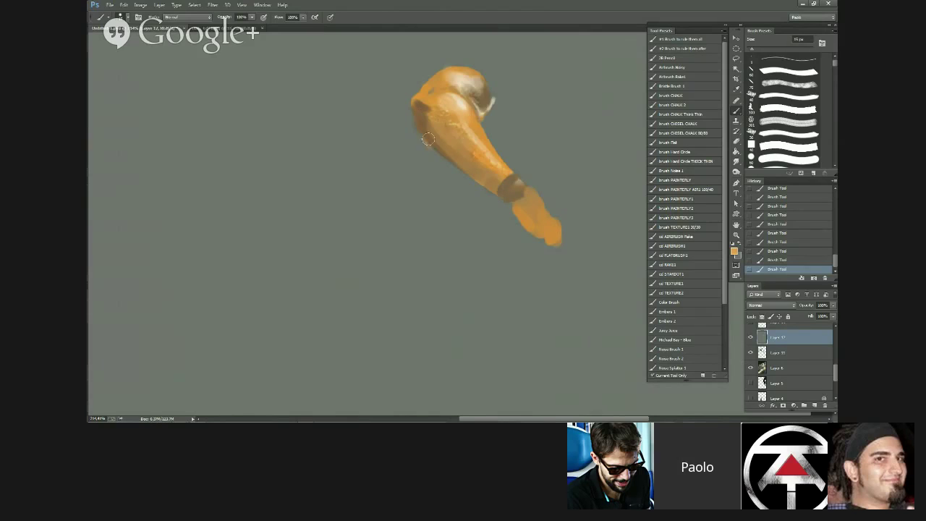
- Define the lower contour with thin strokes from the upper bulge to the brown band using a smaller brush
key("bracketleft")
key("bracketleft")
key("bracketleft")
key("bracketleft")
key("bracketleft")
key("bracketleft")
key("bracketleft")
left_click_drag(414, 122, 493, 190)
left_click_drag(442, 150, 516, 211)
left_click(428, 126, "alt")
left_click_drag(435, 140, 490, 180)
key("bracketright")
key("bracketright")
left_click(429, 100, "alt")
left_click(489, 93, "alt")
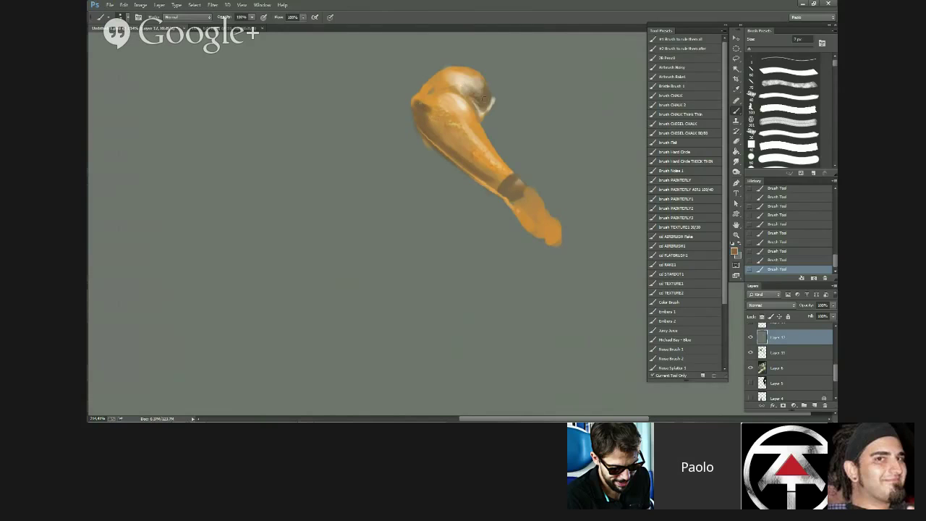
- Touch up the curl's outer edge and flip the canvas horizontally
mouse_move(489, 95)
left_mouse_down()
mouse_move(485, 104)
mouse_move(480, 85)
mouse_move(481, 108)
mouse_move(493, 111)
left_mouse_up()
key("bracketright")
key("bracketright")
key("bracketright")
key("bracketright")
scroll(510, 95, "down", 8)
key("ctrl+shift+h")
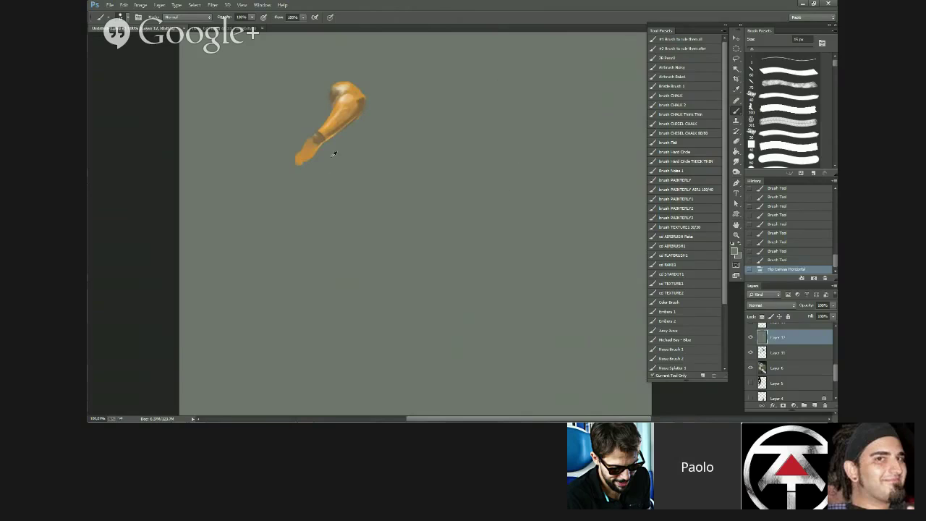
- Carve and reshape the curl's outer contour with sampled background grey and orange tones
left_click_drag(329, 105, 329, 92)
left_click_drag(329, 100, 330, 90)
left_click_drag(330, 97, 332, 93)
left_click(338, 94, "alt")
mouse_move(333, 97)
left_mouse_down()
mouse_move(329, 88)
mouse_move(334, 109)
left_mouse_up()
left_click(343, 97, "alt")
left_click(329, 90, "alt")
key("[")
left_click(339, 81, "alt")
left_click(332, 97, "alt")
left_click(337, 95, "alt")
left_click(336, 106, "alt")
left_click_drag(336, 107, 333, 96)
left_click(331, 121, "alt")
scroll(374, 135, "down", 1)
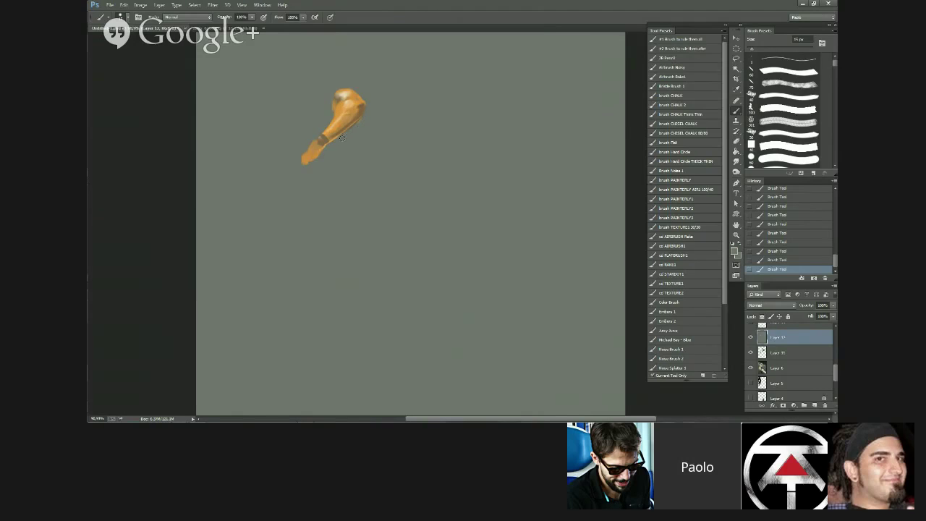
- Paint finger-like extensions at the form's lower end with sampled orange and brown using a small brush
left_click(358, 91, "alt")
left_click(359, 107, "alt")
left_click(358, 112, "alt")
left_click(345, 125, "alt")
left_click(311, 156, "alt")
key("[")
mouse_move(312, 161)
left_mouse_down()
mouse_move(314, 183)
mouse_move(301, 157)
mouse_move(297, 168)
left_mouse_up()
left_click(308, 177, "alt")
key("]")
key("[")
left_click(306, 152, "alt")
left_click(299, 154, "alt")
left_click(305, 152, "alt")
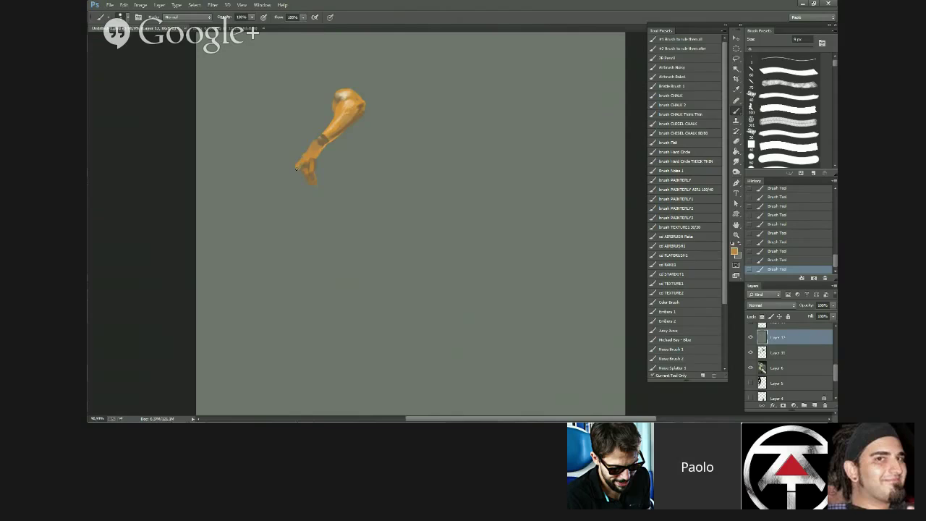
- Paint a soft brown torso shape behind the arm and an orange head with dark eyes and an open mouth above it
left_click(323, 137, "alt")
left_click_drag(330, 100, 328, 114)
left_click(339, 95, "alt")
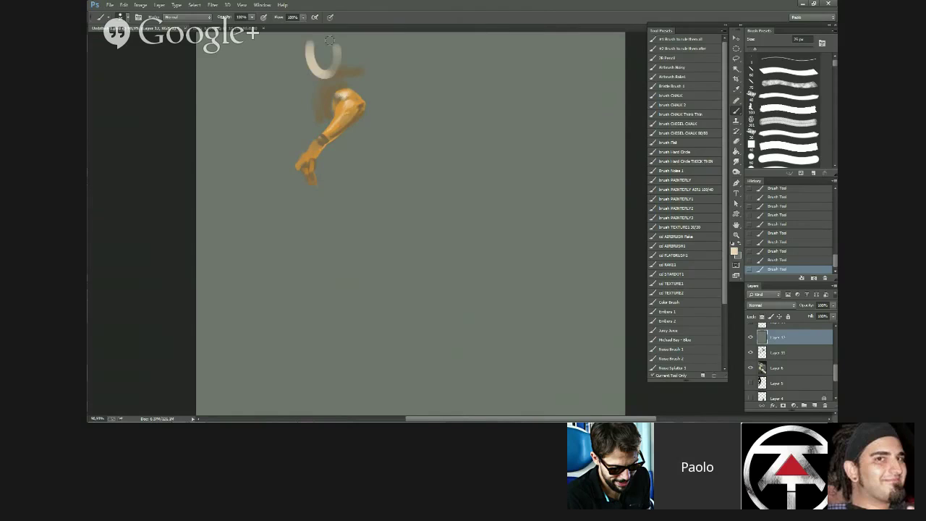
key("ctrl+z")
left_click(341, 92, "alt")
mouse_move(319, 47)
left_mouse_down()
mouse_move(326, 61)
mouse_move(322, 46)
mouse_move(337, 51)
left_mouse_up()
left_click(351, 72, "alt")
key("bracketleft")
key("bracketleft")
left_click(317, 58)
left_click(332, 52)
key("bracketright")
left_click(330, 67)
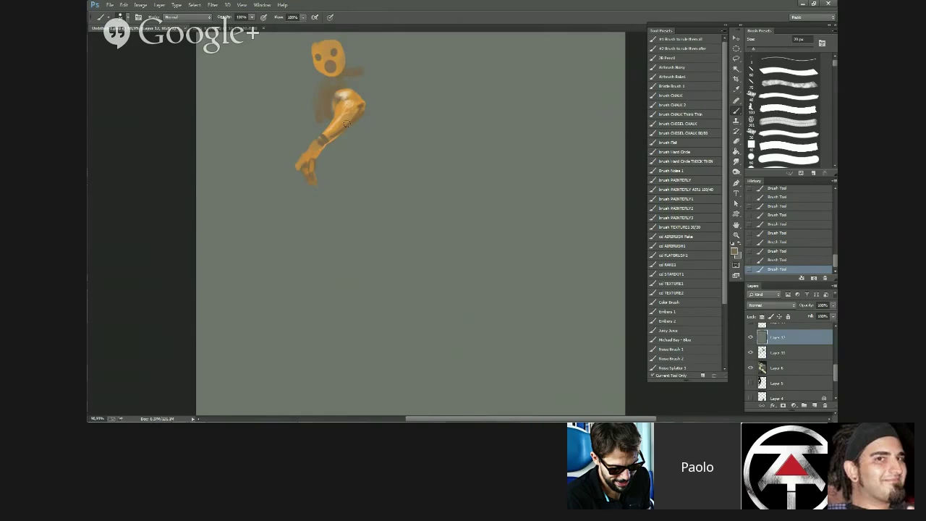
- Paint over the whole arm and head sketch with background grey using a large brush
key("ctrl+0")
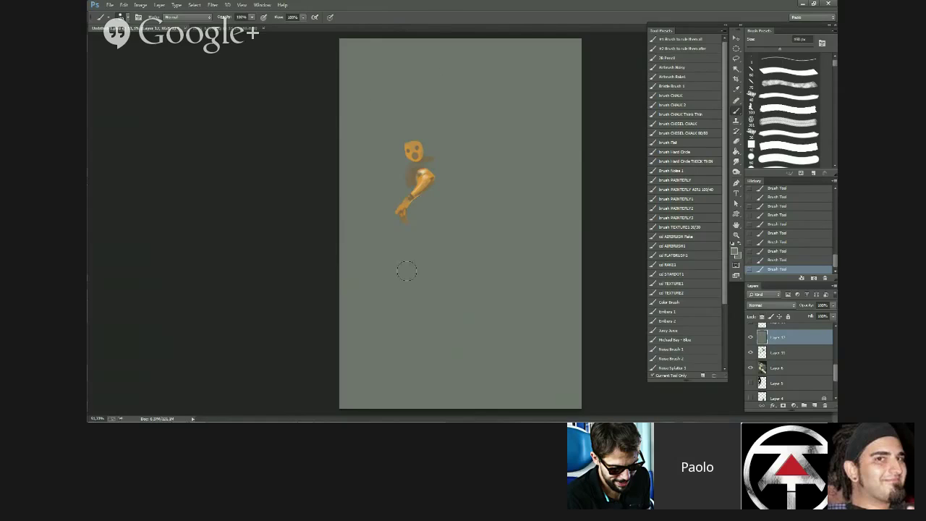
key("bracketright")
key("bracketright")
key("bracketright")
mouse_move(410, 268)
left_mouse_down()
mouse_move(423, 76)
mouse_move(429, 283)
left_mouse_up()
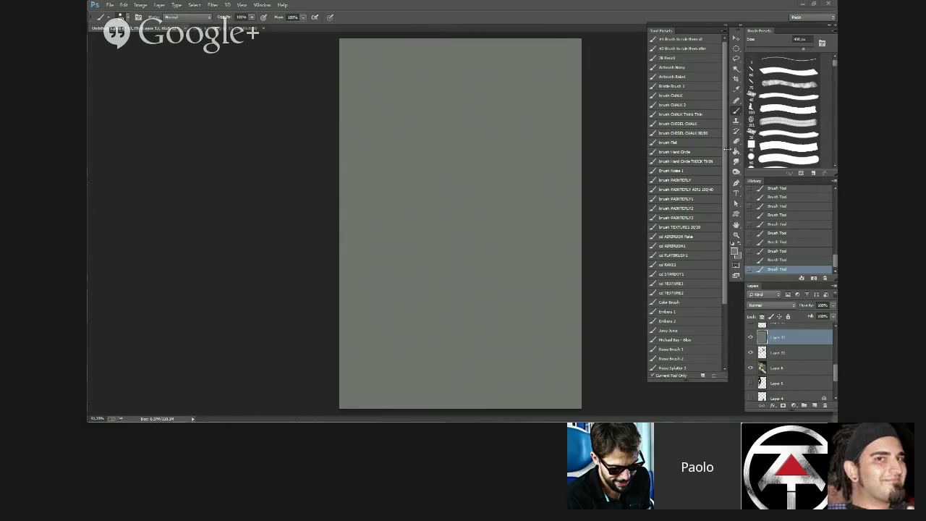
- Choose a hard round brush at a small size and reset the colours to default black and white
left_click(768, 163)
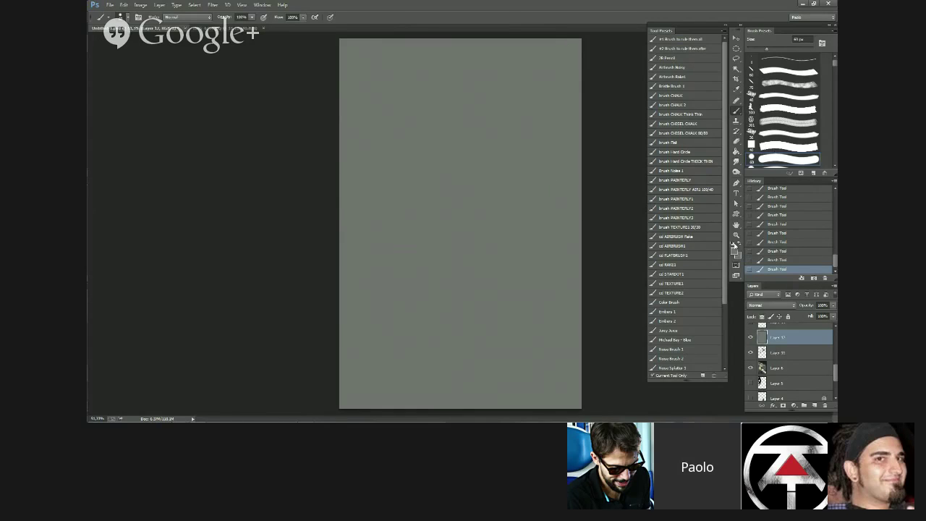
left_click(733, 244)
scroll(514, 200, "down", 2)
scroll(523, 234, "up", 3)
mouse_move(482, 266)
left_mouse_down()
mouse_move(441, 229)
mouse_move(449, 236)
left_mouse_up()
key("bracketleft")
key("bracketleft")
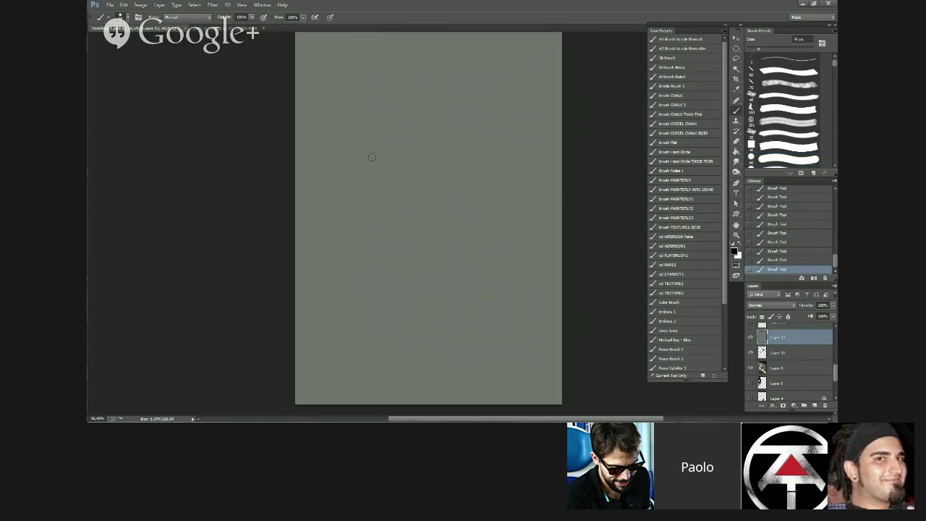
key("bracketright")
- Delete all other layers, keeping only the plain grey background layer
left_click_drag(835, 376, 835, 346)
left_click(815, 371)
left_click(815, 396, "shift")
key("Delete")
left_click(812, 380)
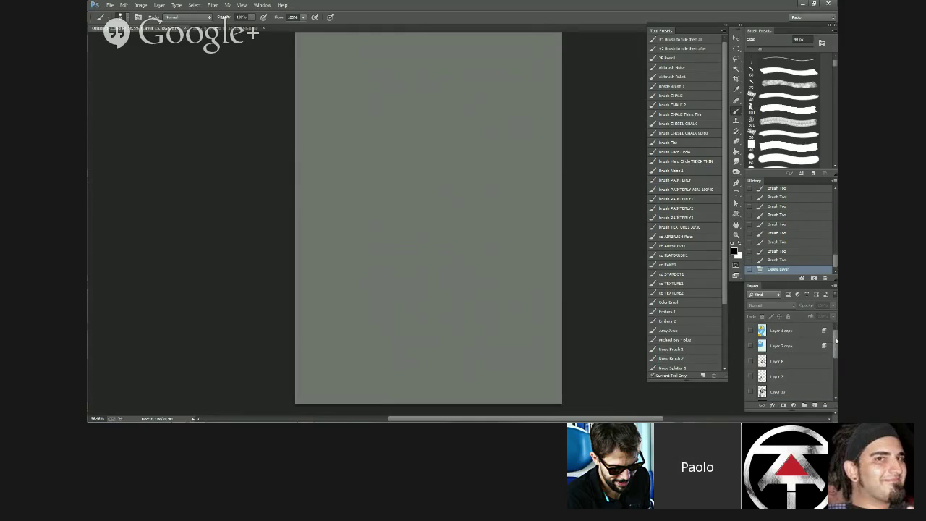
left_click(811, 336, "shift")
left_click(824, 404)
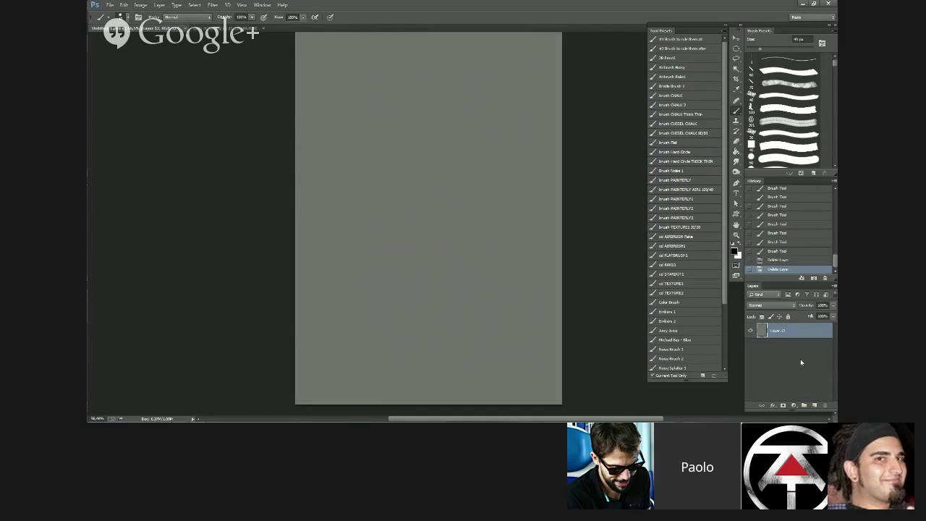
- Add an empty layer above the grey background layer and switch to full-screen mode
left_click(814, 405)
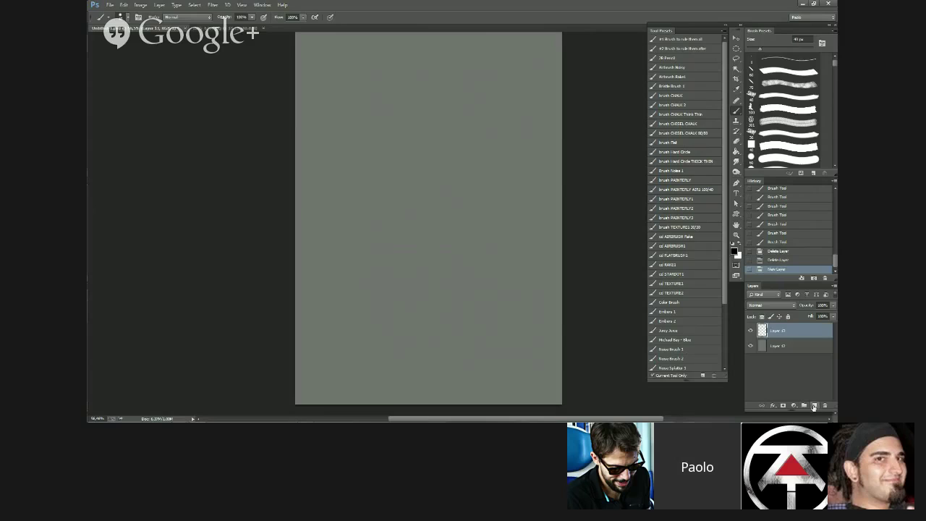
scroll(428, 172, "down", 1)
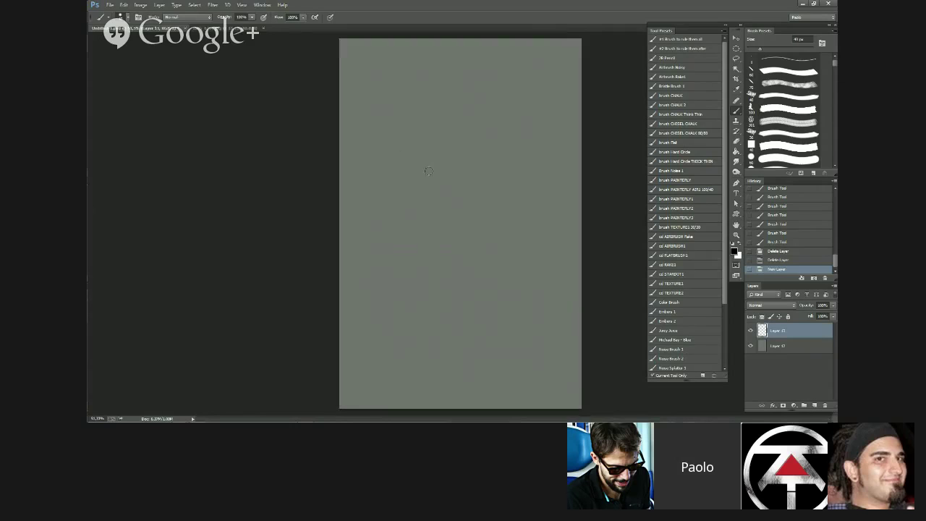
scroll(426, 175, "down", 2)
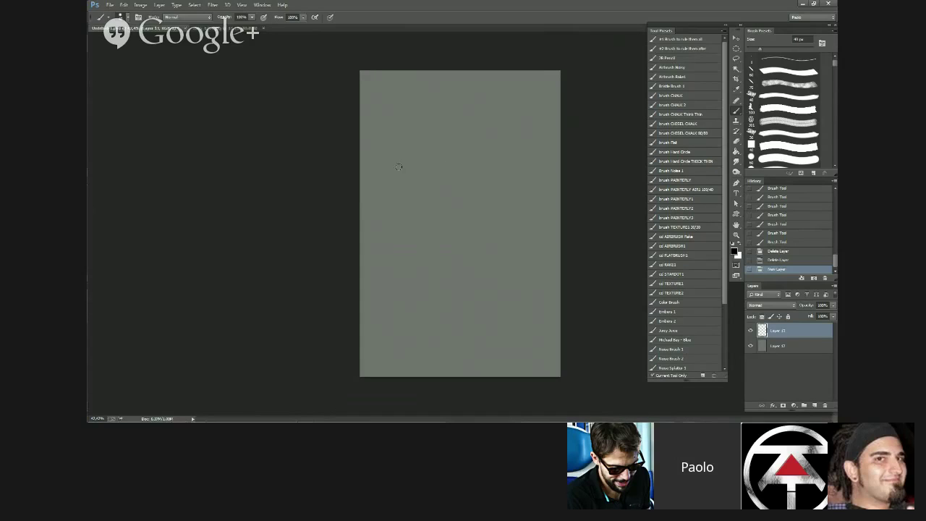
key("f")
scroll(490, 213, "up", 2)
mouse_move(527, 215)
left_mouse_down()
mouse_move(500, 232)
mouse_move(432, 216)
mouse_move(521, 221)
mouse_move(510, 232)
left_mouse_up()
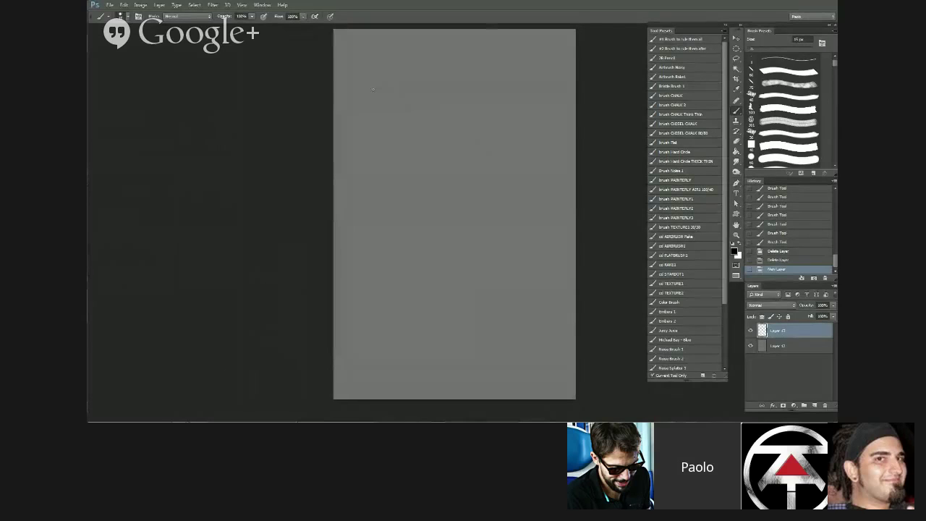
- Block in a figure's dark head and torso in black with the brush Flat preset at a large size
mouse_move(442, 61)
left_mouse_down()
mouse_move(438, 75)
mouse_move(424, 68)
mouse_move(448, 108)
mouse_move(438, 81)
mouse_move(442, 106)
mouse_move(434, 101)
mouse_move(449, 111)
mouse_move(439, 154)
left_mouse_up()
key("ctrl+z")
left_click(703, 143)
key("bracketright")
key("bracketright")
key("bracketright")
key("bracketright")
left_click_drag(452, 116, 460, 154)
key("bracketright")
key("bracketright")
key("bracketright")
mouse_move(463, 222)
left_mouse_down()
mouse_move(451, 169)
mouse_move(447, 253)
mouse_move(440, 250)
mouse_move(467, 203)
mouse_move(428, 275)
mouse_move(446, 120)
left_mouse_up()
- Shape the hood, shoulders and wide flaring cloak with translucent black strokes using a smaller flat brush
key("bracketleft")
key("bracketleft")
key("bracketleft")
mouse_move(421, 85)
left_mouse_down()
mouse_move(452, 103)
mouse_move(440, 85)
mouse_move(465, 105)
mouse_move(476, 138)
mouse_move(465, 143)
mouse_move(491, 137)
mouse_move(516, 155)
mouse_move(465, 226)
mouse_move(454, 166)
mouse_move(429, 141)
mouse_move(416, 145)
mouse_move(385, 256)
mouse_move(382, 364)
mouse_move(423, 282)
mouse_move(397, 205)
mouse_move(413, 186)
mouse_move(448, 383)
mouse_move(494, 255)
mouse_move(515, 262)
mouse_move(544, 337)
mouse_move(514, 226)
mouse_move(470, 184)
mouse_move(473, 162)
mouse_move(472, 176)
mouse_move(423, 73)
mouse_move(432, 53)
mouse_move(436, 103)
mouse_move(417, 104)
mouse_move(417, 154)
mouse_move(525, 194)
left_mouse_up()
- Darken the figure's body from the waist to the upper legs with broad black strokes
key("bracketright")
key("bracketright")
key("bracketright")
key("bracketleft")
key("bracketleft")
key("bracketleft")
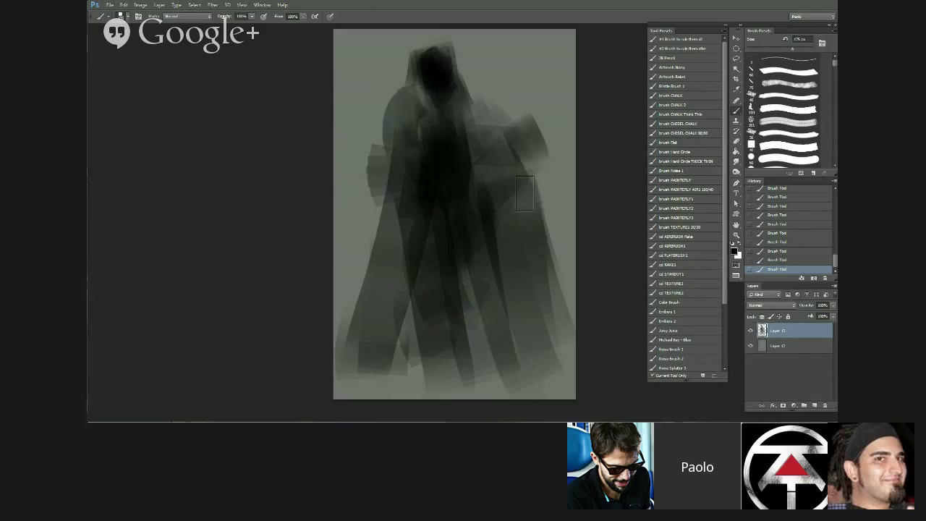
left_click_drag(393, 174, 455, 311)
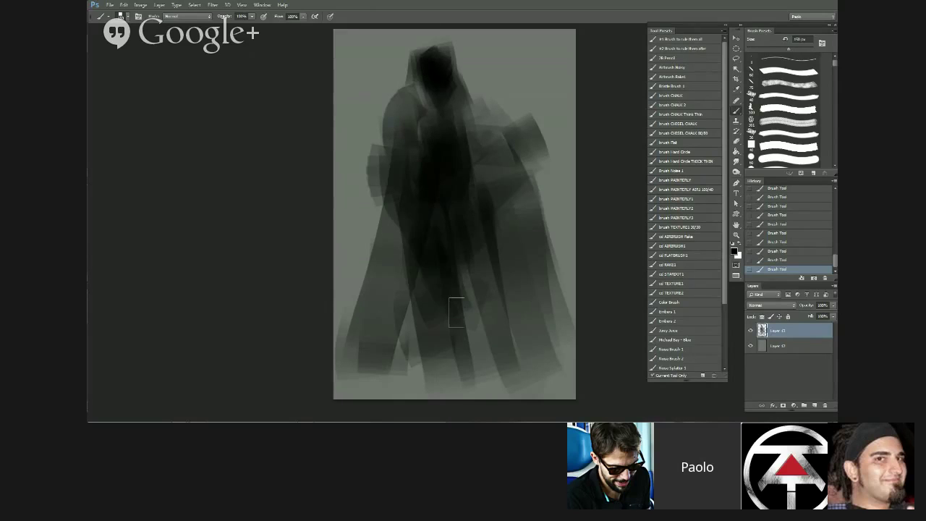
key("bracketleft")
mouse_move(479, 198)
left_mouse_down()
mouse_move(438, 231)
mouse_move(431, 282)
left_mouse_up()
- Paint a lighter forearm and hand across the figure's waist with sampled grey tones, reducing the brush for the hand
left_click(517, 91, "alt")
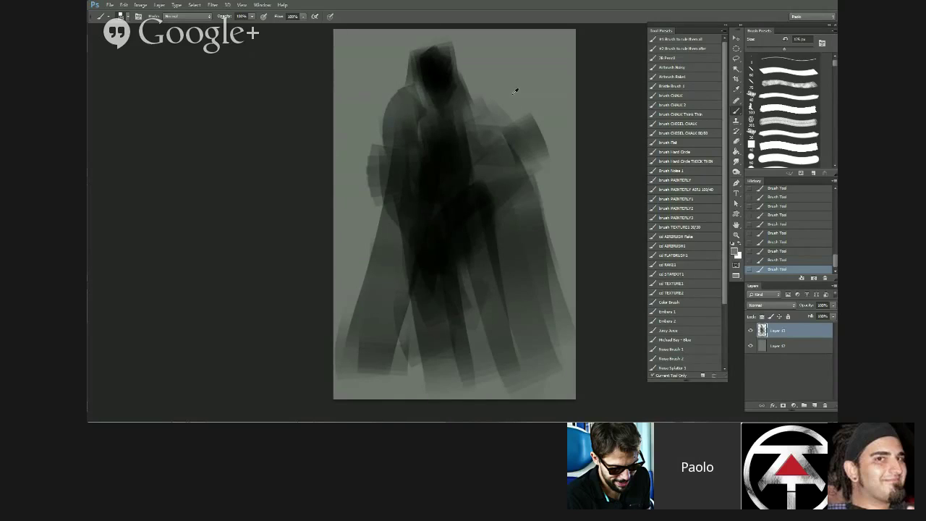
mouse_move(458, 212)
left_mouse_down()
mouse_move(434, 230)
mouse_move(438, 240)
mouse_move(451, 208)
mouse_move(448, 217)
mouse_move(462, 210)
mouse_move(442, 219)
mouse_move(467, 203)
mouse_move(442, 240)
mouse_move(439, 219)
mouse_move(416, 255)
mouse_move(422, 242)
mouse_move(409, 279)
mouse_move(417, 258)
mouse_move(425, 258)
left_mouse_up()
key("bracketleft")
key("bracketleft")
left_click(421, 253, "alt")
key("bracketleft")
key("bracketleft")
key("bracketleft")
key("bracketleft")
key("bracketleft")
key("bracketleft")
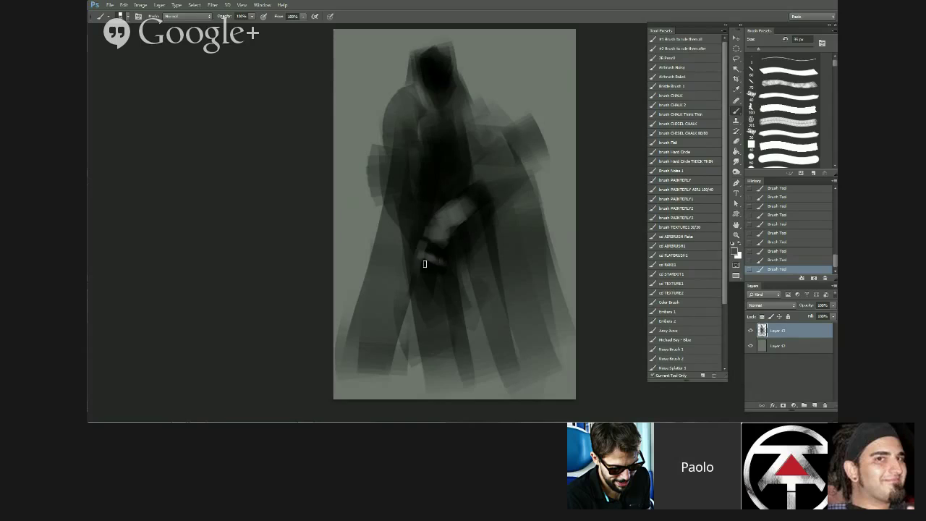
- Define the hand with dark strokes and extend the lit forearm up to the elbow with sampled greys
key("bracketright")
key("x")
key("bracketright")
mouse_move(449, 230)
left_mouse_down()
mouse_move(480, 206)
mouse_move(456, 211)
mouse_move(484, 191)
mouse_move(473, 189)
mouse_move(478, 200)
mouse_move(470, 177)
mouse_move(488, 194)
mouse_move(484, 181)
mouse_move(510, 249)
left_mouse_up()
left_click(456, 211, "alt")
left_click(478, 201, "alt")
- Strengthen the cloak's dark folds below and beside the elbow with a sampled dark tone and a larger brush
key("bracketright")
left_click(493, 269, "alt")
key("bracketright")
key("bracketright")
key("bracketright")
mouse_move(516, 192)
left_mouse_down()
mouse_move(514, 216)
mouse_move(495, 230)
mouse_move(486, 217)
mouse_move(497, 283)
mouse_move(483, 213)
mouse_move(503, 326)
mouse_move(514, 242)
left_mouse_up()
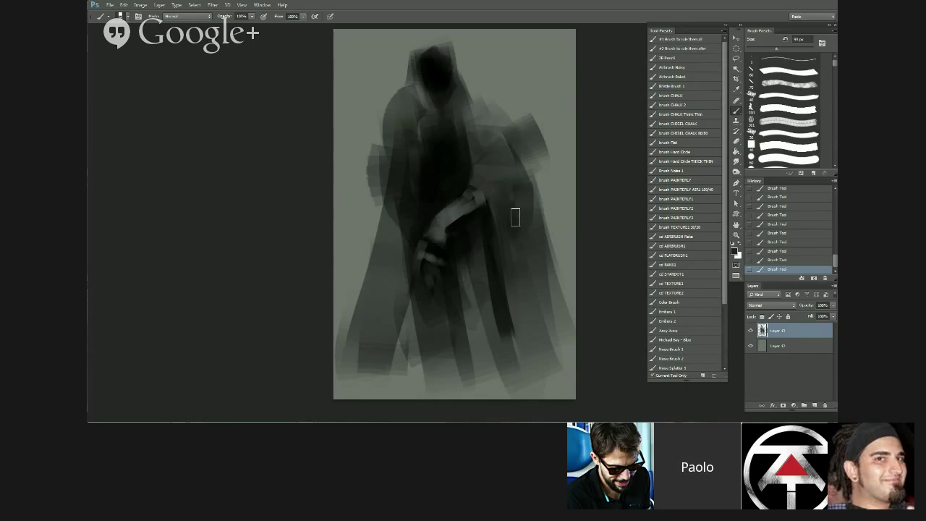
- Paint a dark accent above the elbow to separate the forearm from the upper arm using a smaller brush
key("bracketleft")
key("bracketleft")
mouse_move(497, 183)
left_mouse_down()
mouse_move(479, 192)
mouse_move(516, 176)
mouse_move(494, 159)
left_mouse_up()
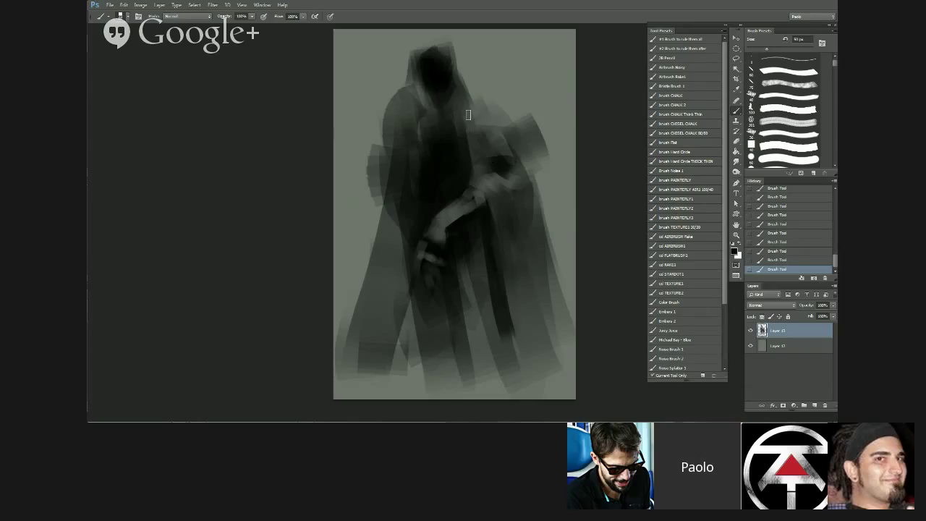
- Paint dark accents on the cloaked figure's shoulder and a sampled gray stroke down the sleeve beside the torso
left_click_drag(473, 111, 490, 133)
left_click(476, 158, "alt")
key("bracketleft")
key("bracketleft")
left_click_drag(423, 189, 401, 250)
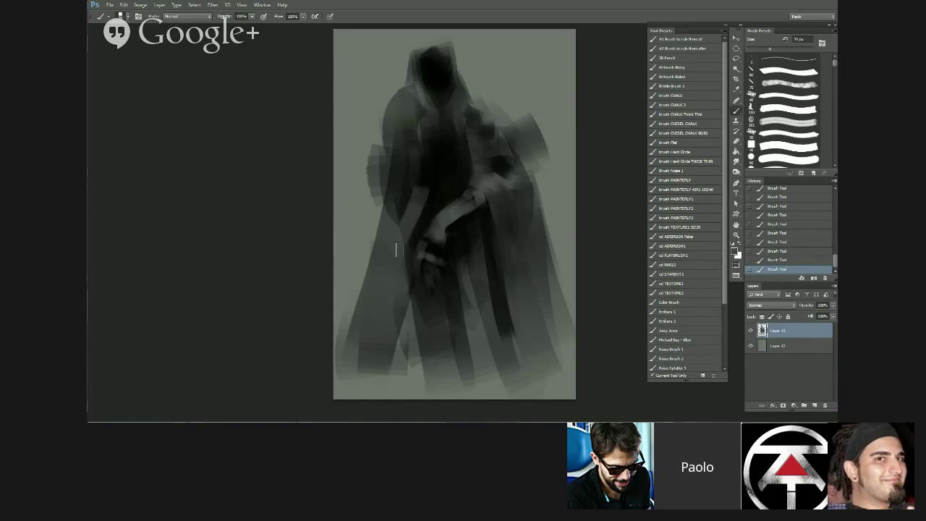
- Paint a dark hanging forearm and hand with fingers below the sleeve, using a sampled tone and a progressively smaller brush
left_click(427, 178, "alt")
mouse_move(428, 176)
left_mouse_down()
mouse_move(423, 210)
mouse_move(418, 195)
mouse_move(415, 225)
mouse_move(399, 240)
mouse_move(401, 229)
mouse_move(388, 269)
mouse_move(401, 288)
mouse_move(392, 294)
mouse_move(387, 234)
mouse_move(392, 277)
mouse_move(384, 303)
left_mouse_up()
key("bracketleft")
key("bracketleft")
key("bracketleft")
key("bracketleft")
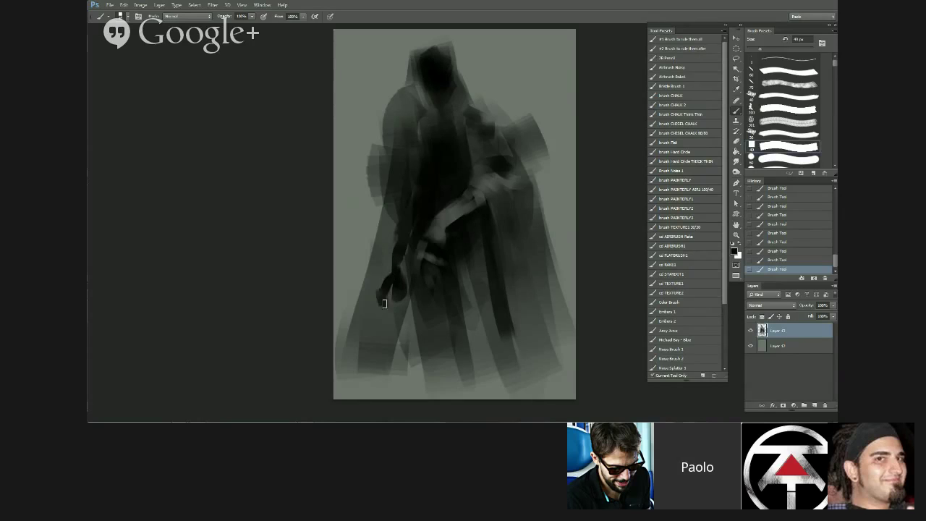
key("bracketleft")
key("bracketright")
left_click_drag(389, 288, 390, 306)
key("bracketleft")
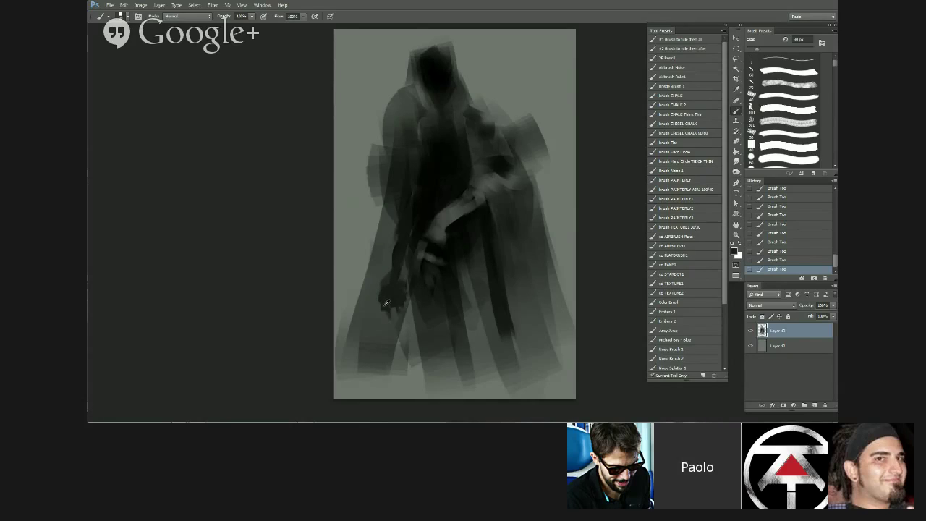
left_click_drag(378, 280, 382, 326)
- Flip the canvas horizontally and toggle the background layer's visibility off and on to check the figure
left_click_drag(405, 306, 318, 308)
key("ctrl+shift+h")
left_click_drag(483, 304, 654, 340)
key("bracketright")
left_click_drag(414, 215, 512, 251)
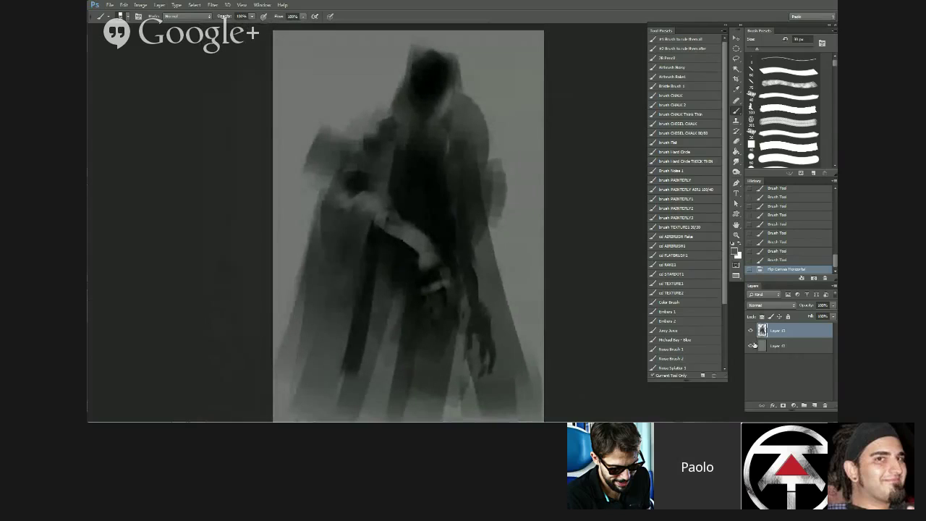
left_click(751, 346)
left_click(750, 346)
scroll(512, 292, "down", 2)
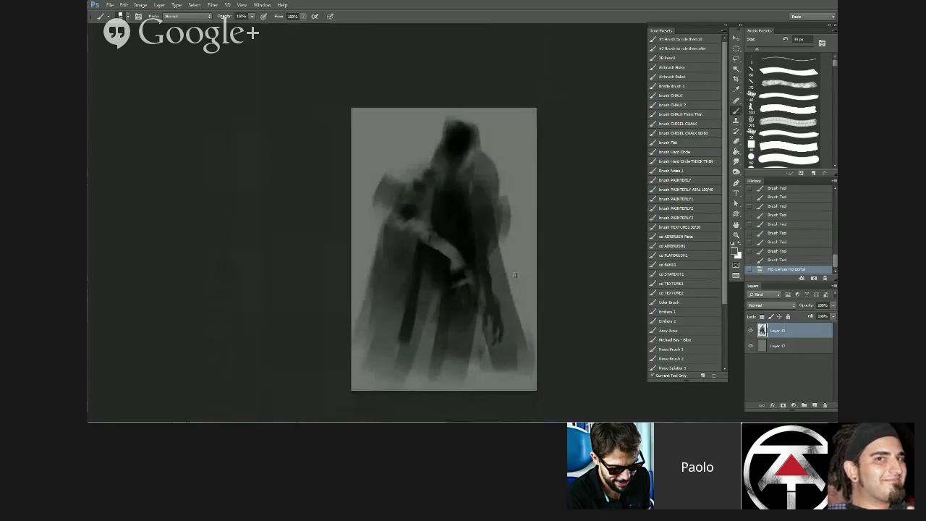
- Erase the stray strokes around the shoulders and along both outer sides of the cloak to clean the silhouette
mouse_move(432, 148)
left_mouse_down()
mouse_move(464, 109)
mouse_move(420, 147)
mouse_move(427, 126)
mouse_move(424, 157)
mouse_move(364, 230)
mouse_move(360, 250)
mouse_move(392, 178)
mouse_move(356, 250)
left_mouse_up()
mouse_move(376, 213)
left_mouse_down()
mouse_move(348, 268)
mouse_move(353, 300)
left_mouse_up()
mouse_move(379, 219)
left_mouse_down()
mouse_move(355, 265)
mouse_move(376, 209)
mouse_move(350, 365)
left_mouse_up()
mouse_move(493, 132)
left_mouse_down()
mouse_move(482, 168)
mouse_move(488, 193)
mouse_move(492, 178)
mouse_move(500, 188)
mouse_move(505, 235)
mouse_move(494, 220)
mouse_move(517, 282)
mouse_move(502, 211)
mouse_move(498, 260)
mouse_move(491, 250)
mouse_move(492, 239)
mouse_move(526, 371)
left_mouse_up()
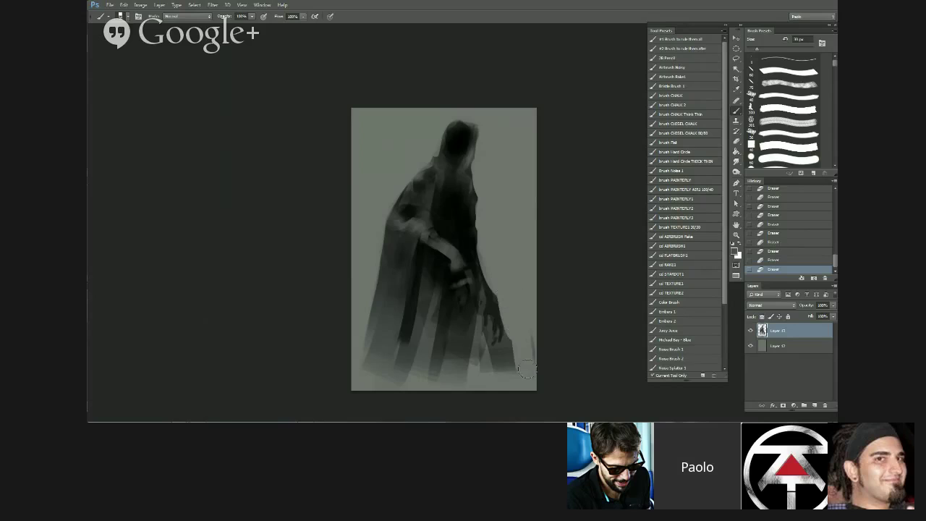
- Erase the lower robe around the hanging hand so the fingers stand clear of the cloth
mouse_move(518, 309)
left_mouse_down()
mouse_move(512, 377)
mouse_move(514, 316)
mouse_move(509, 364)
mouse_move(515, 330)
mouse_move(485, 353)
left_mouse_up()
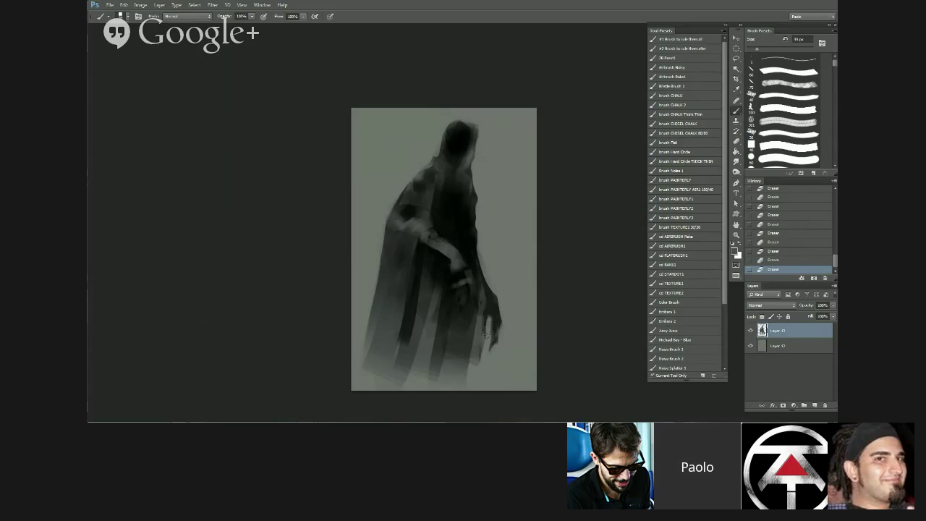
left_click_drag(485, 339, 473, 373)
left_click_drag(478, 327, 477, 335)
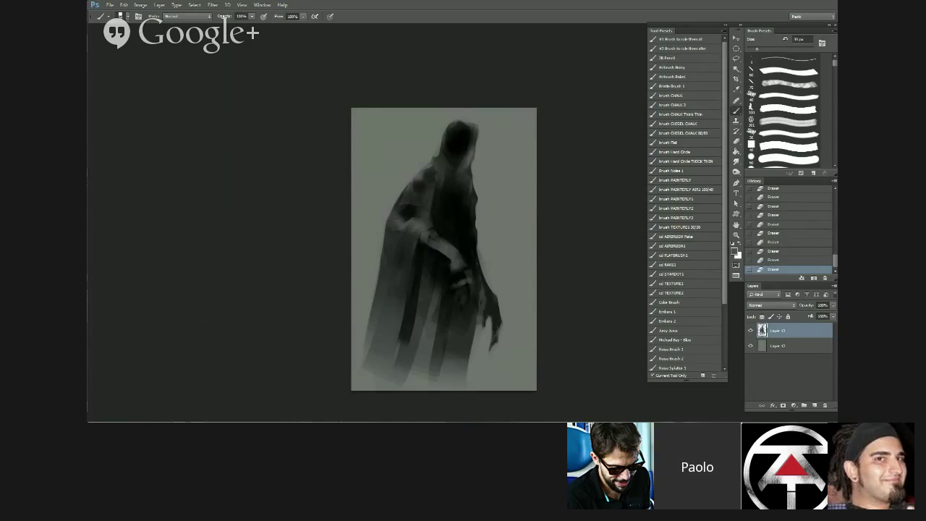
- Flip the canvas horizontally to review the cleaned silhouette
scroll(420, 375, "down", 3)
key("ctrl+shift+h")
scroll(471, 272, "up", 4)
left_click_drag(489, 235, 521, 161)
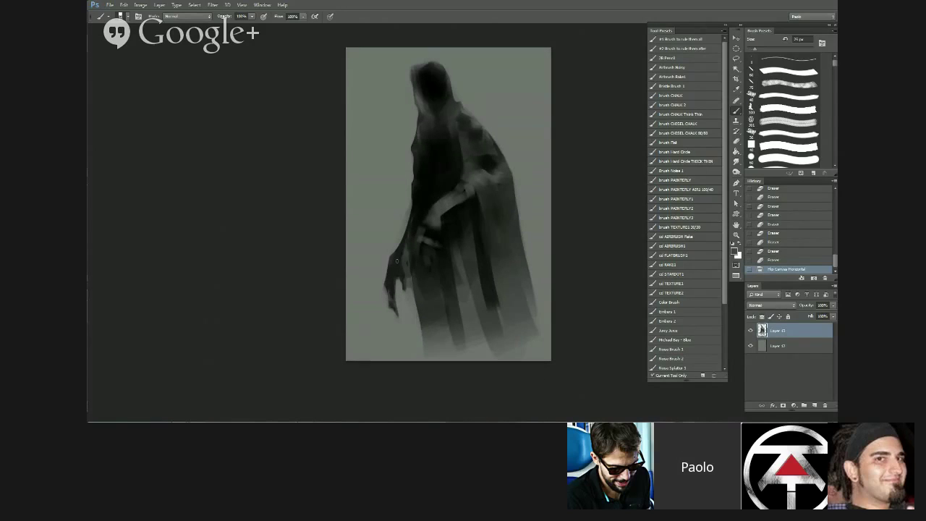
- Paint short, fine strokes on the hanging hand with a smaller brush
left_click_drag(399, 272, 398, 274)
key("[")
left_click_drag(399, 269, 398, 275)
left_click_drag(399, 270, 398, 274)
left_click_drag(399, 269, 398, 274)
left_click_drag(398, 270, 397, 275)
left_click_drag(400, 270, 398, 275)
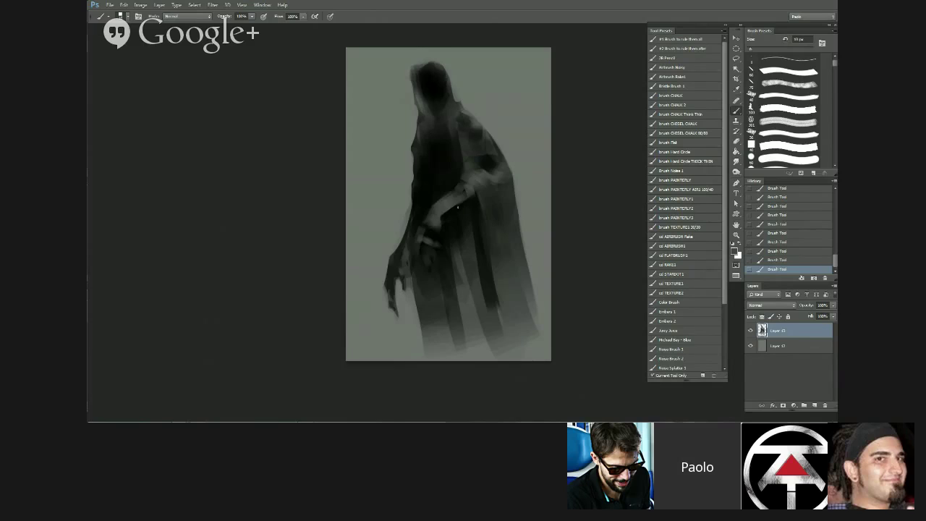
- Erase soft edges along the torso, the hanging arm and the fingertips to sharpen the outline
scroll(457, 206, "up", 1)
left_click(410, 178, "alt")
left_click(461, 165)
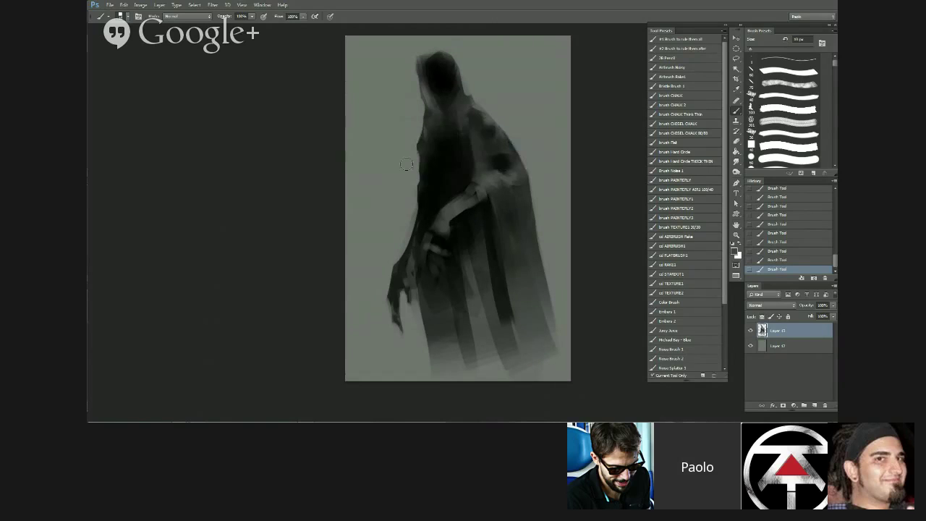
left_click_drag(413, 171, 406, 224)
mouse_move(392, 254)
left_mouse_down()
mouse_move(383, 266)
mouse_move(390, 255)
left_mouse_up()
left_click_drag(379, 315, 393, 335)
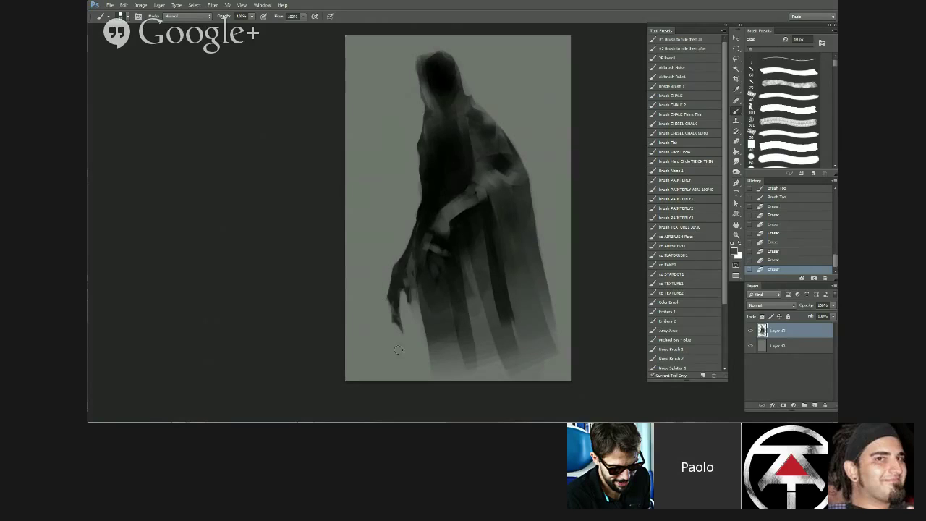
- Flip the canvas horizontally and toggle the figure layer's visibility off and on for comparison
scroll(398, 350, "down", 3)
key("ctrl+shift+h")
scroll(398, 350, "up", 1)
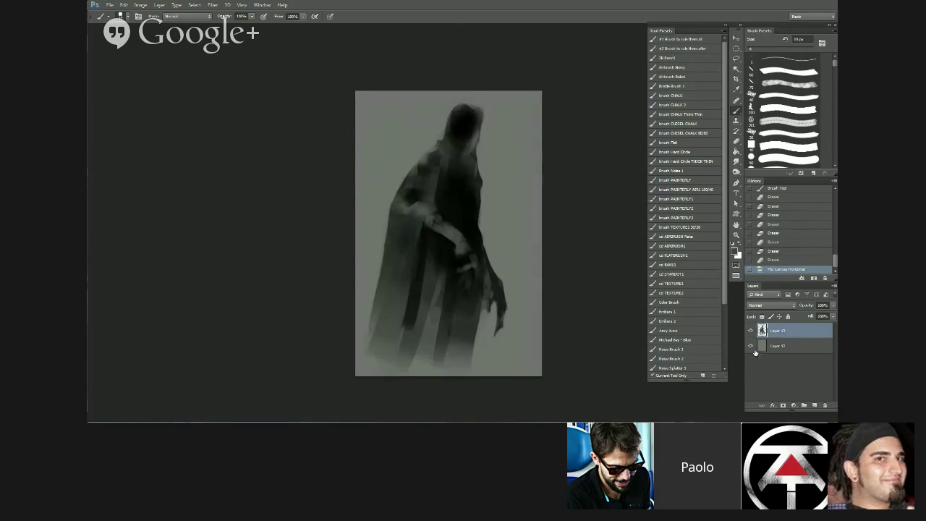
left_click(750, 330)
left_click(750, 330)
left_click(750, 330)
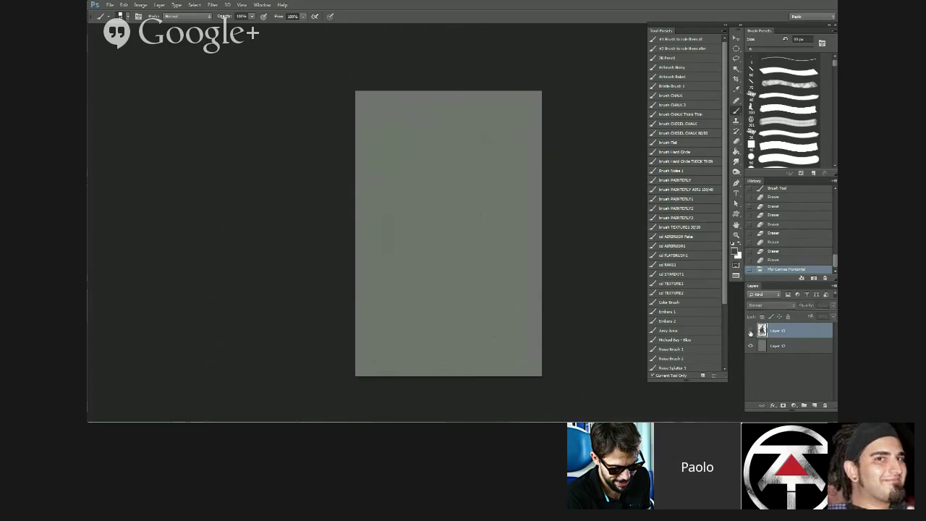
left_click(750, 331)
- Duplicate the figure layer, lower the copy's opacity slightly, and merge it down to make the silhouette denser
key("ctrl+j")
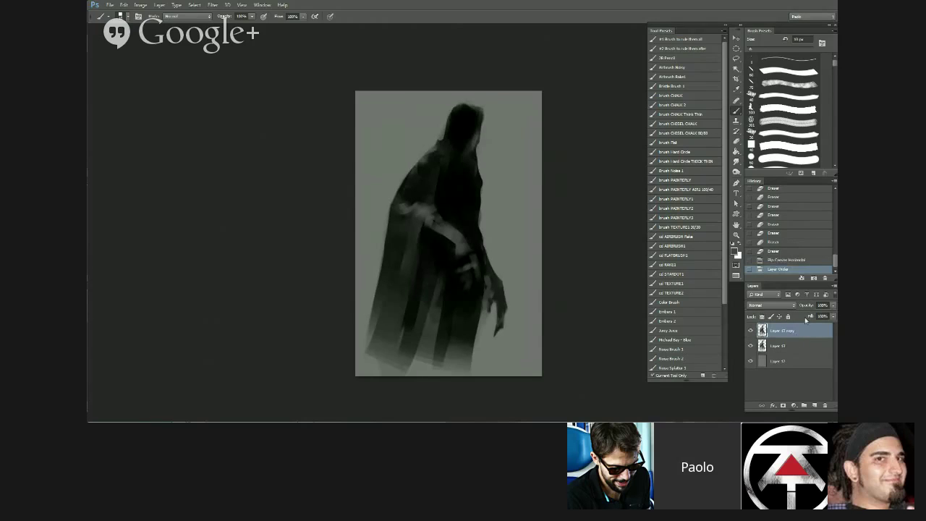
left_click_drag(829, 307, 827, 319)
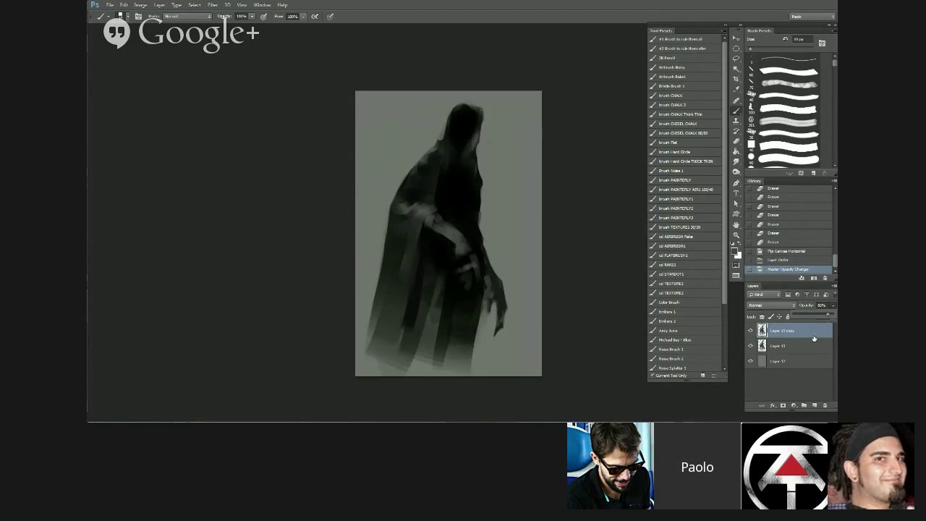
key("ctrl+e")
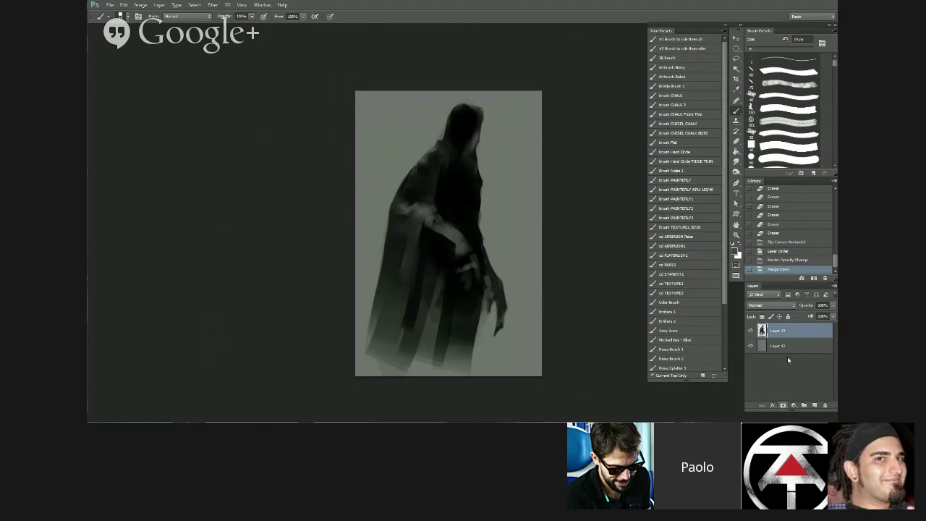
- Add a new layer and paint a broad white stroke in the canvas's upper left corner with an enlarged brush
left_click(813, 405)
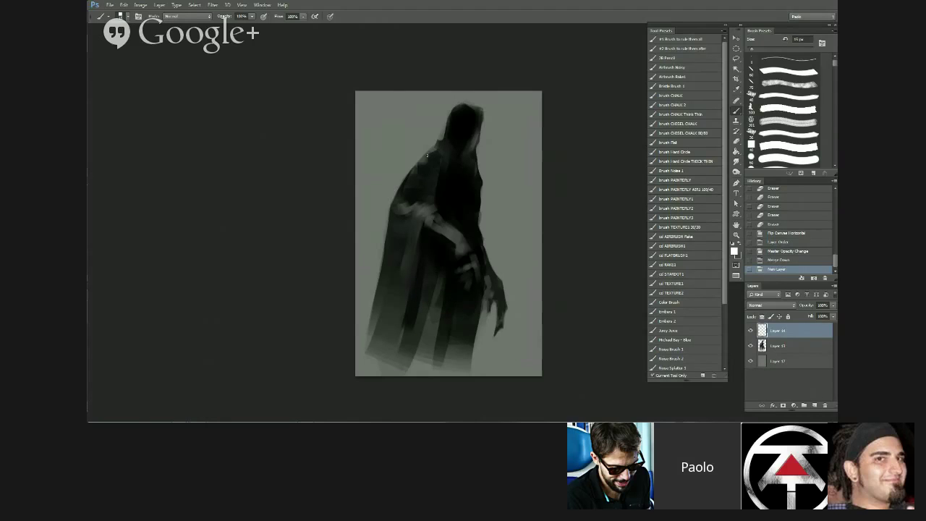
key("bracketright")
key("bracketright")
key("bracketright")
key("bracketright")
key("bracketright")
key("bracketright")
key("bracketright")
key("bracketright")
left_click_drag(365, 81, 369, 137)
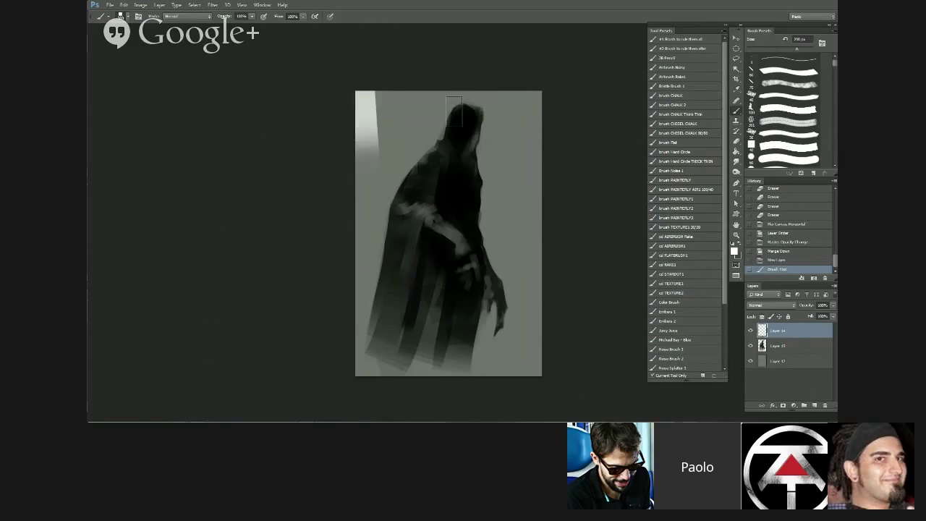
- Paint larger white strokes between the corner and the hood with a 400 px brush, and move the layer beneath the figure
key("bracketright")
key("bracketright")
key("bracketright")
mouse_move(388, 91)
left_mouse_down()
mouse_move(379, 133)
mouse_move(397, 109)
mouse_move(437, 108)
left_mouse_up()
left_click_drag(437, 105, 383, 162)
left_click_drag(804, 333, 804, 350)
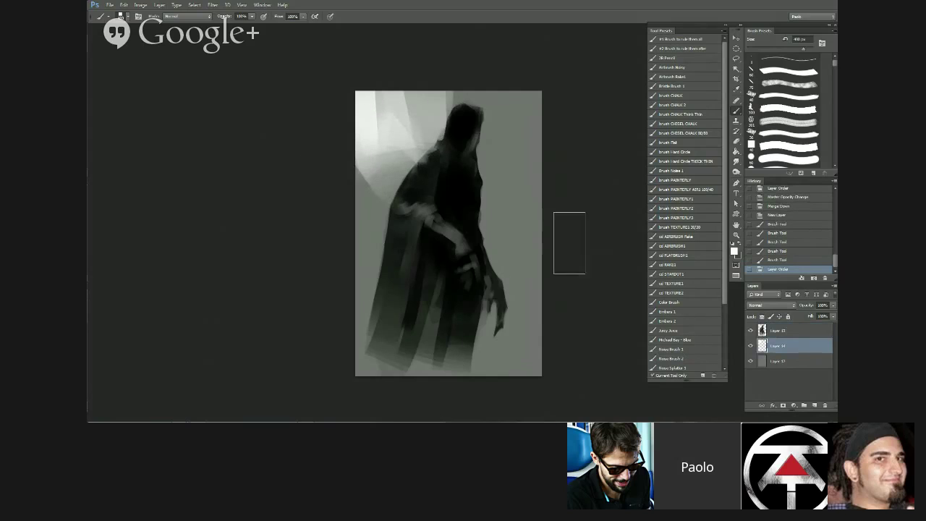
- Spread light strokes across the background behind the hood, shoulders and hanging arm with a large brush
mouse_move(376, 93)
left_mouse_down()
mouse_move(372, 157)
mouse_move(467, 106)
mouse_move(498, 130)
left_mouse_up()
left_click_drag(506, 138, 473, 148)
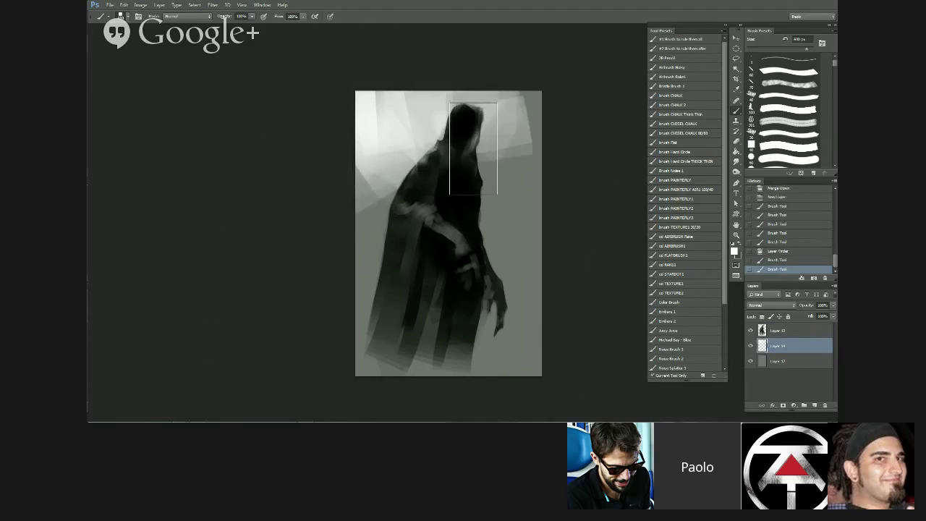
key("bracketright")
left_click_drag(408, 165, 383, 174)
mouse_move(383, 181)
left_mouse_down()
mouse_move(426, 216)
mouse_move(498, 233)
mouse_move(517, 264)
mouse_move(516, 251)
left_mouse_up()
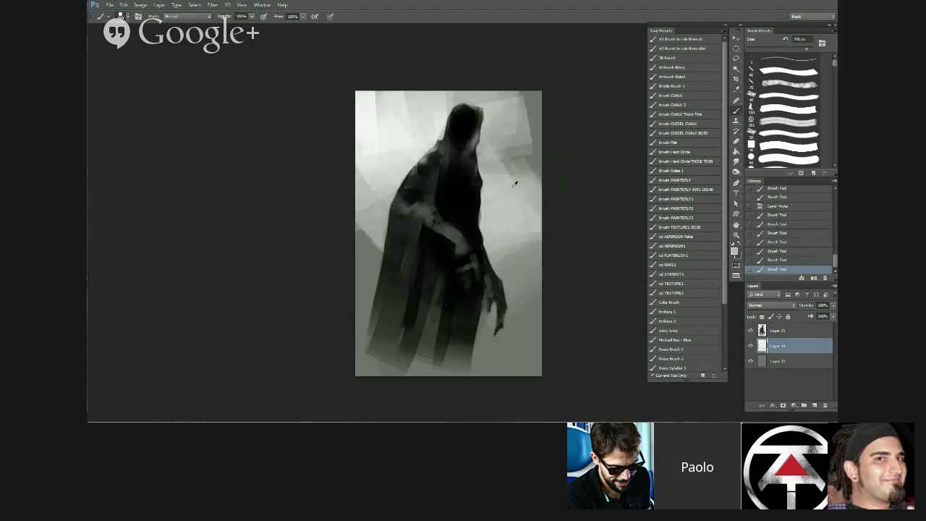
- Blend sampled gray tones across the upper right background and down behind the cloak with a 700 px brush
left_click(513, 186, "alt")
left_click_drag(506, 168, 514, 166)
left_click(522, 126, "alt")
mouse_move(526, 93)
left_mouse_down()
mouse_move(466, 108)
mouse_move(520, 179)
mouse_move(398, 123)
mouse_move(368, 171)
mouse_move(377, 262)
left_mouse_up()
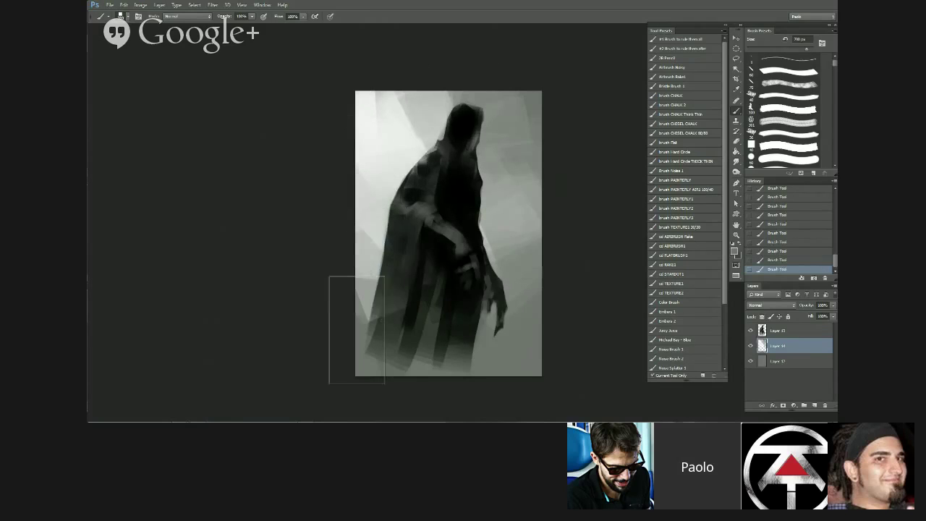
- Darken the lower left background with a sampled gray and rework the upper left edge with a sampled light tone
left_click(362, 322, "alt")
mouse_move(363, 304)
left_mouse_down()
mouse_move(353, 339)
mouse_move(353, 302)
left_mouse_up()
key("[")
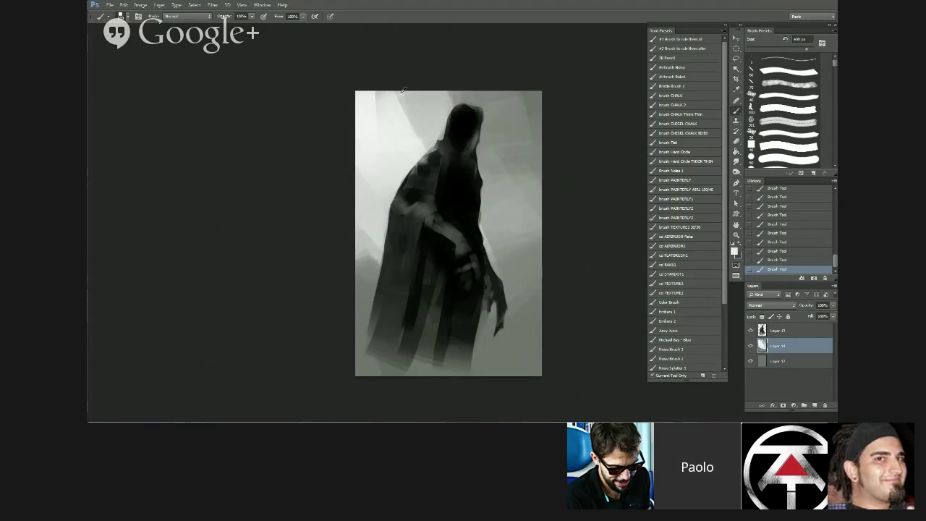
left_click(403, 91, "alt")
mouse_move(412, 92)
left_mouse_down()
mouse_move(400, 99)
mouse_move(392, 85)
left_mouse_up()
- Paint a small gray mountain peak at the left edge behind the cloak and shape its outline with a sampled light tone
left_click(368, 262, "alt")
key("[")
left_click_drag(358, 245, 355, 257)
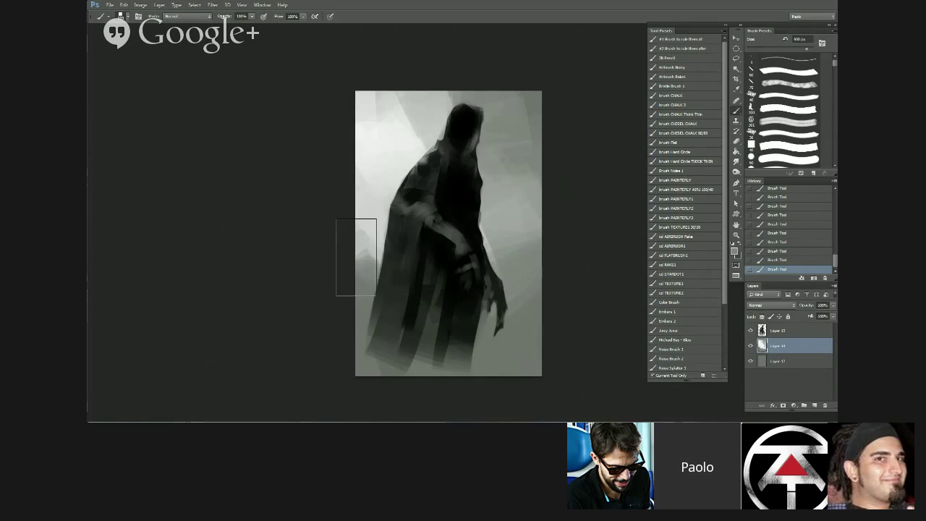
key("ctrl+z")
key("[")
key("[")
key("[")
key("[")
key("[")
key("[")
key("[")
key("[")
key("[")
key("[")
mouse_move(357, 223)
left_mouse_down()
mouse_move(370, 232)
mouse_move(357, 239)
mouse_move(372, 253)
mouse_move(374, 242)
mouse_move(377, 264)
left_mouse_up()
left_click(379, 229, "alt")
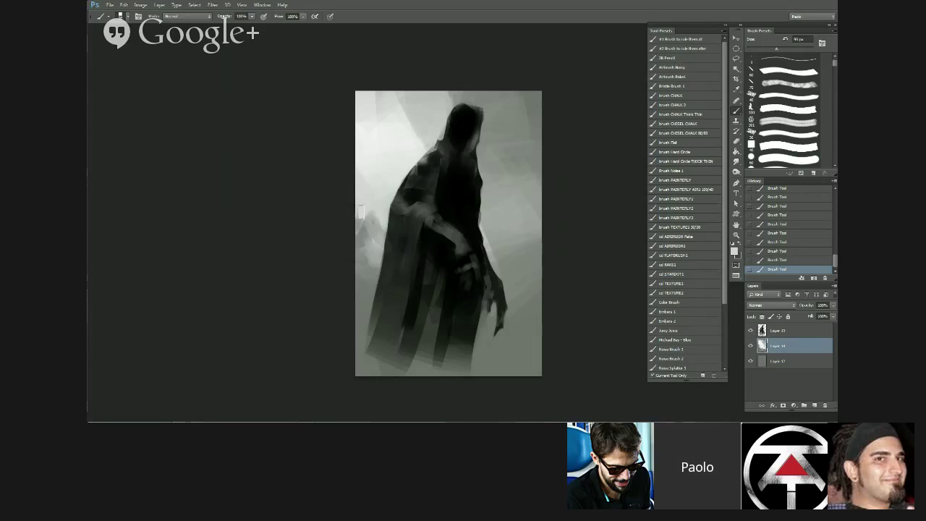
mouse_move(362, 211)
left_mouse_down()
mouse_move(385, 238)
mouse_move(375, 283)
left_mouse_up()
- Paint sampled gray tones around the lower right background near the hanging hand, starting with a 200 px brush
key("bracketright")
left_click(377, 237, "alt")
key("bracketright")
key("bracketright")
key("bracketright")
key("bracketright")
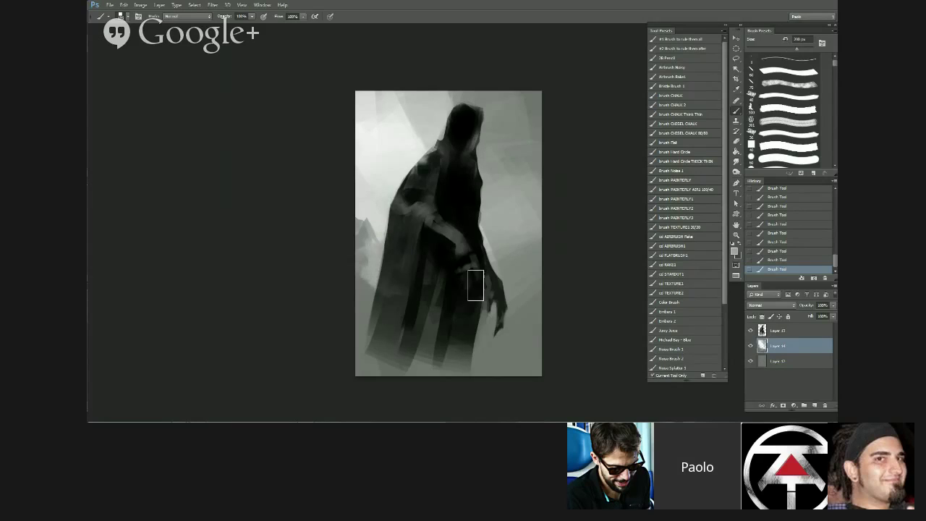
left_click_drag(476, 285, 533, 341)
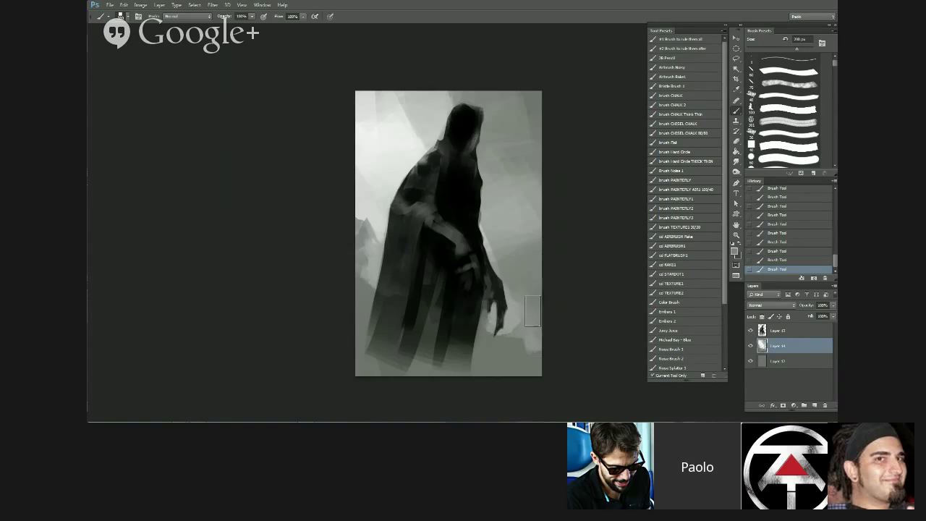
left_click(534, 308, "alt")
left_click(536, 286, "alt")
left_click(532, 334, "alt")
mouse_move(502, 335)
left_mouse_down()
mouse_move(542, 355)
mouse_move(542, 295)
mouse_move(519, 366)
left_mouse_up()
- Smooth the lower right background beside the hanging hand with a larger brush and a sampled gray
key("bracketright")
key("bracketright")
key("bracketright")
key("bracketright")
left_click(519, 347, "alt")
left_click_drag(528, 306, 506, 335)
key("bracketleft")
key("bracketleft")
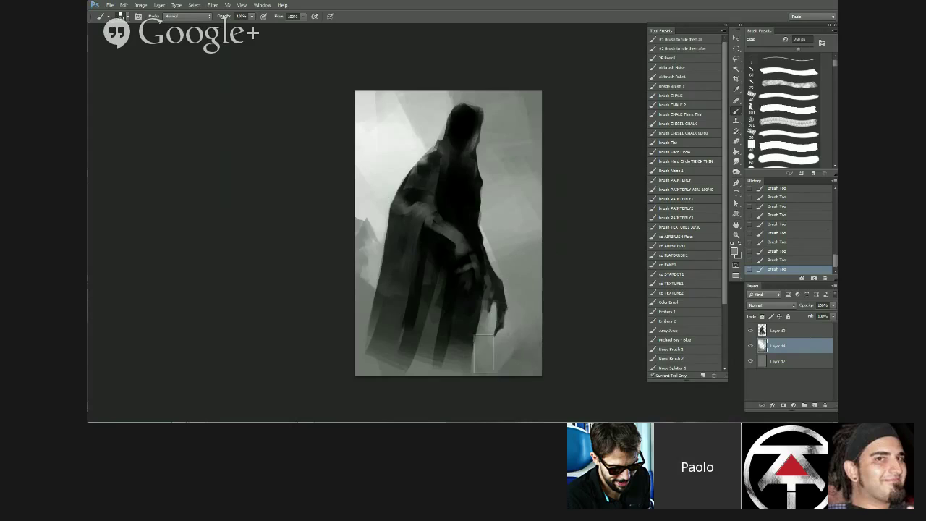
- Lighten the background beside the figure's back with a sampled light tone and a 400 px brush
key("bracketright")
left_click(398, 136, "alt")
key("bracketright")
mouse_move(391, 124)
left_mouse_down()
mouse_move(385, 111)
mouse_move(377, 126)
mouse_move(400, 166)
left_mouse_up()
- Darken the upper right background with a gray sampled near the canvas corner
left_click(452, 102, "alt")
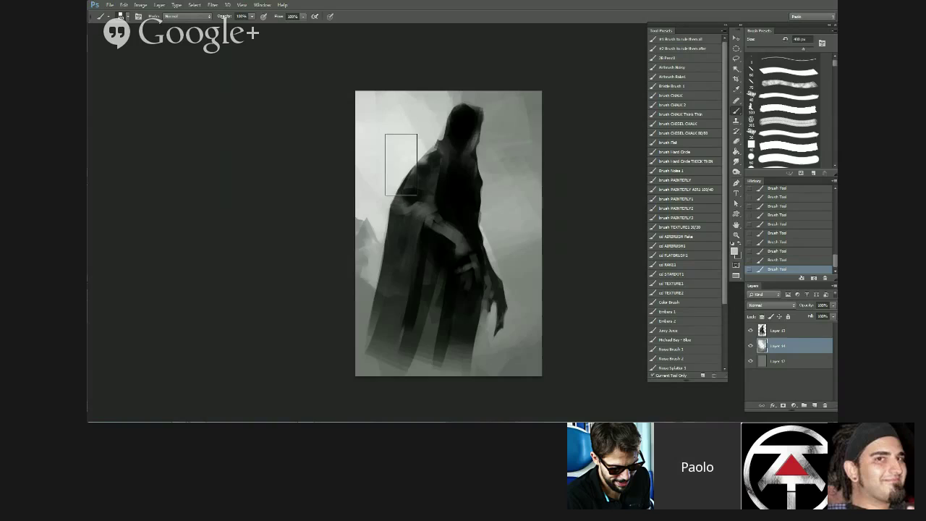
left_click(533, 94, "alt")
mouse_move(504, 124)
left_mouse_down()
mouse_move(423, 83)
mouse_move(532, 172)
mouse_move(553, 207)
left_mouse_up()
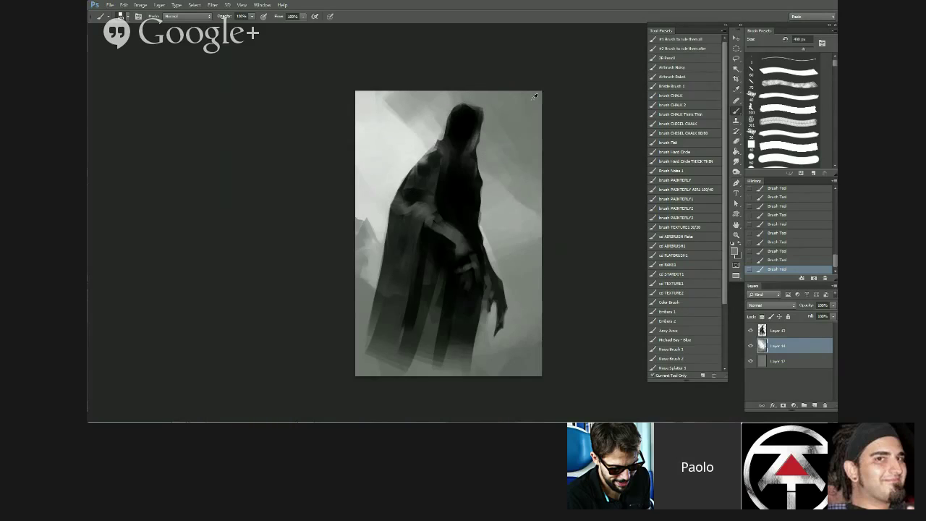
- Rework the upper left background with sampled light tones to break up the bright area
key("bracketright")
key("bracketright")
left_click(388, 131, "alt")
mouse_move(376, 98)
left_mouse_down()
mouse_move(407, 100)
mouse_move(374, 100)
left_mouse_up()
key("bracketleft")
key("bracketleft")
left_click(408, 102, "alt")
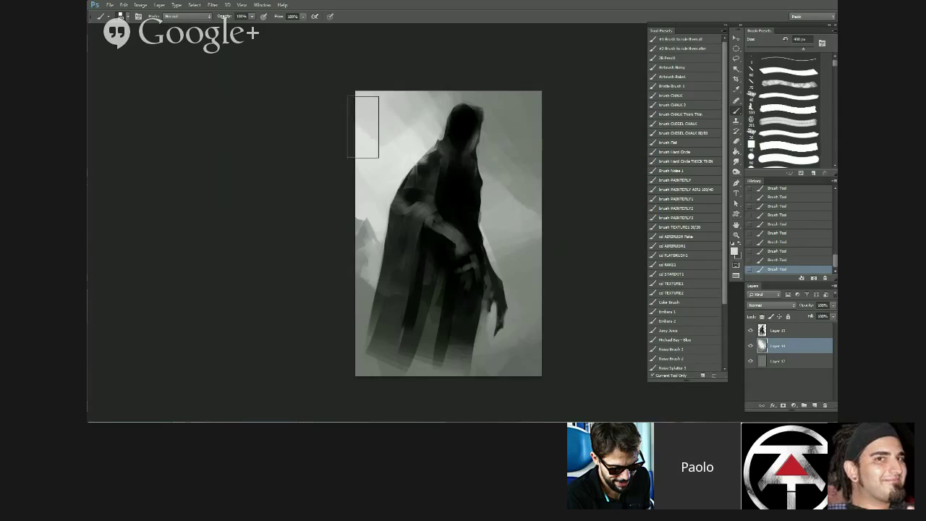
- Darken the right side background beside the torso with a sampled gray and a 500 px brush
left_click(522, 153, "alt")
key("bracketright")
left_click_drag(501, 208, 554, 219)
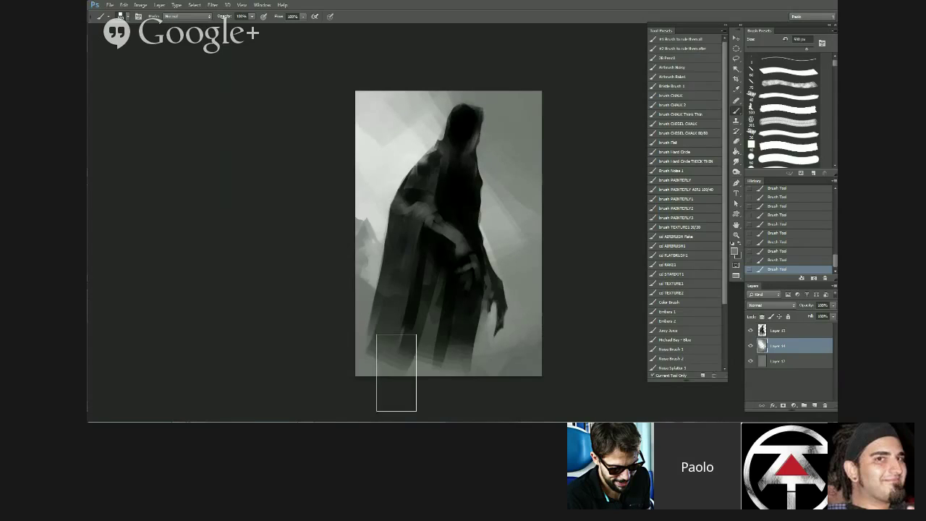
- Flip the canvas horizontally and paint gray over the bright upper background beside the hood
scroll(414, 399, "down", 3)
key("ctrl+shift+h")
scroll(377, 264, "up", 3)
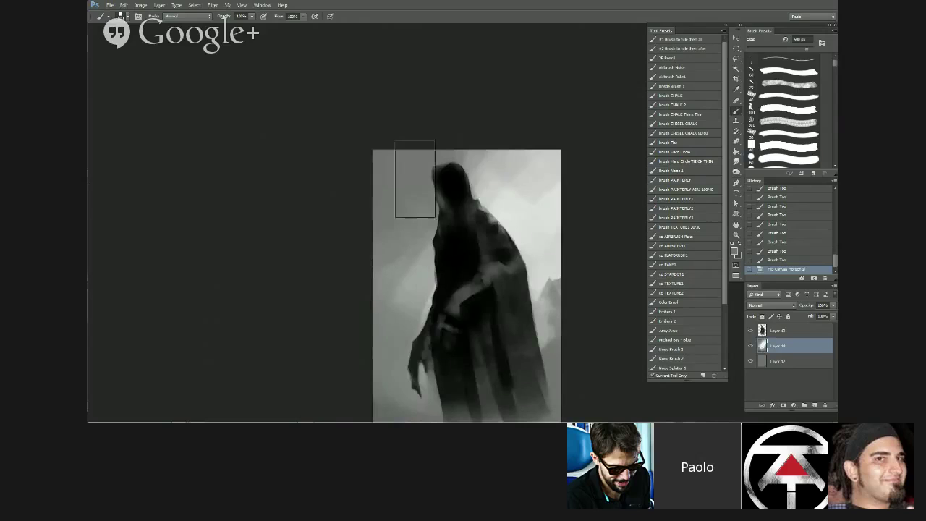
left_click_drag(489, 162, 524, 162)
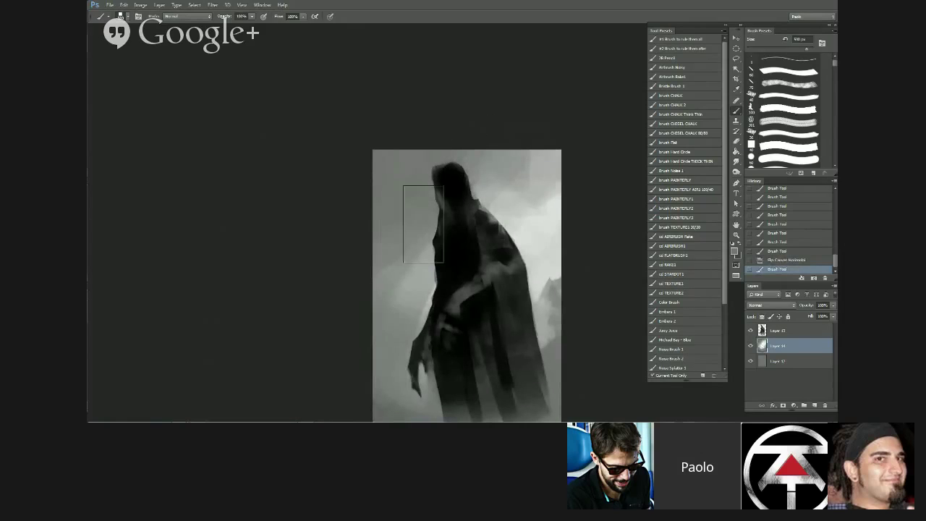
- Paint sampled gray over the left background beside the torso to unify the sky from the hood to the arm
mouse_move(402, 248)
left_mouse_down()
mouse_move(379, 281)
mouse_move(397, 306)
mouse_move(375, 304)
left_mouse_up()
left_click(534, 240, "alt")
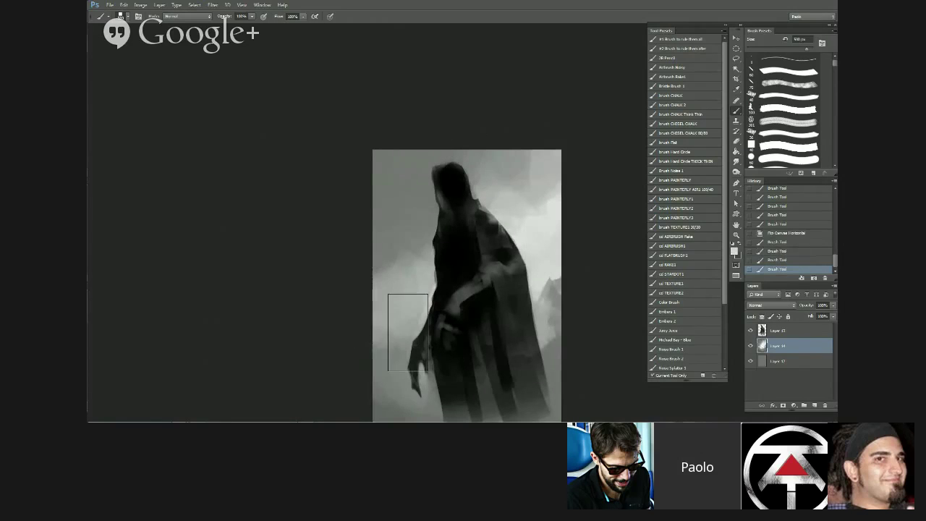
mouse_move(408, 332)
left_mouse_down()
mouse_move(392, 244)
mouse_move(401, 233)
mouse_move(394, 289)
mouse_move(404, 196)
left_mouse_up()
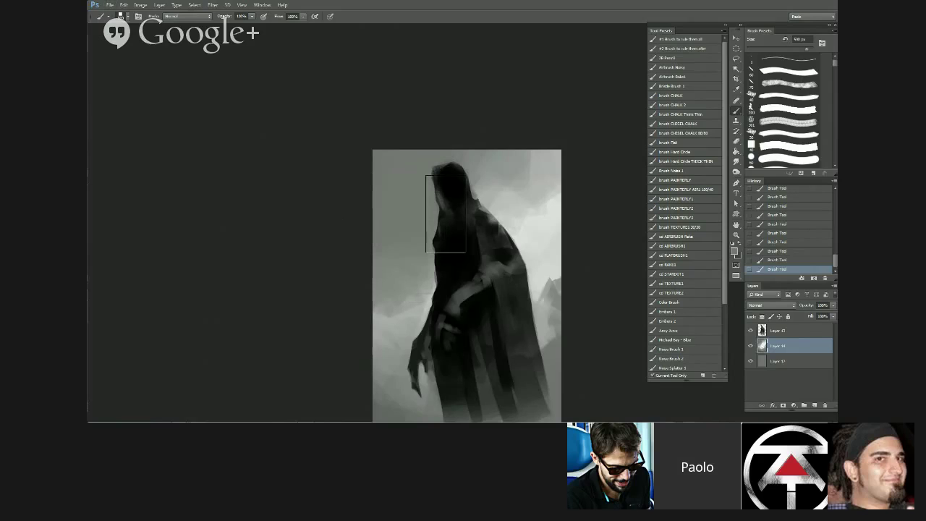
- Paint a lighter patch of mist in the lower background below the hanging clawed hand with a smaller brush
key("[")
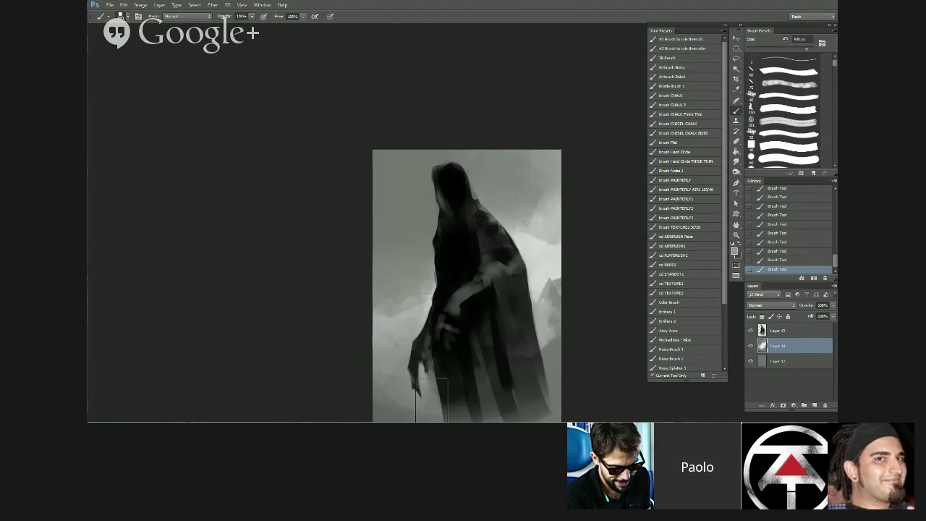
left_click_drag(431, 402, 407, 409)
left_click_drag(610, 380, 593, 290)
left_click(531, 297, "alt")
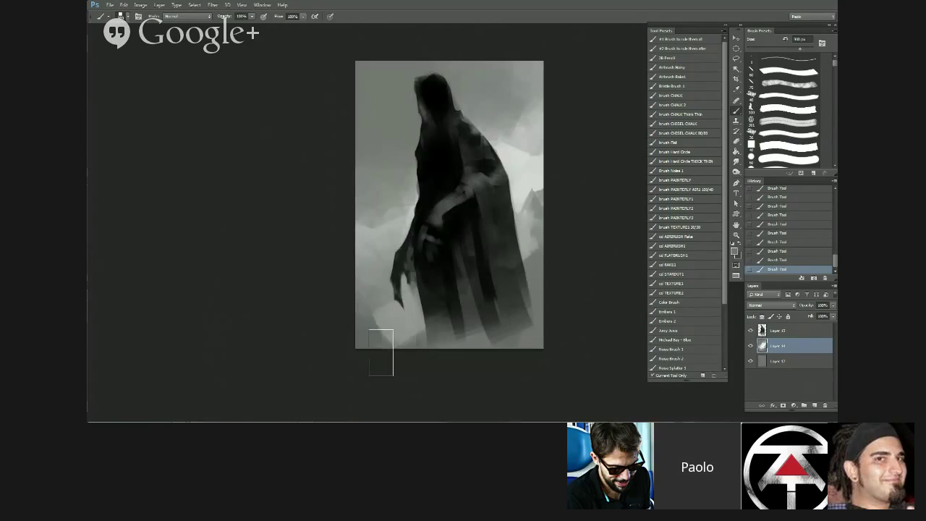
- Flip the canvas horizontally and add a new layer above the figure layer
scroll(374, 392, "down", 1)
key("ctrl+shift+h")
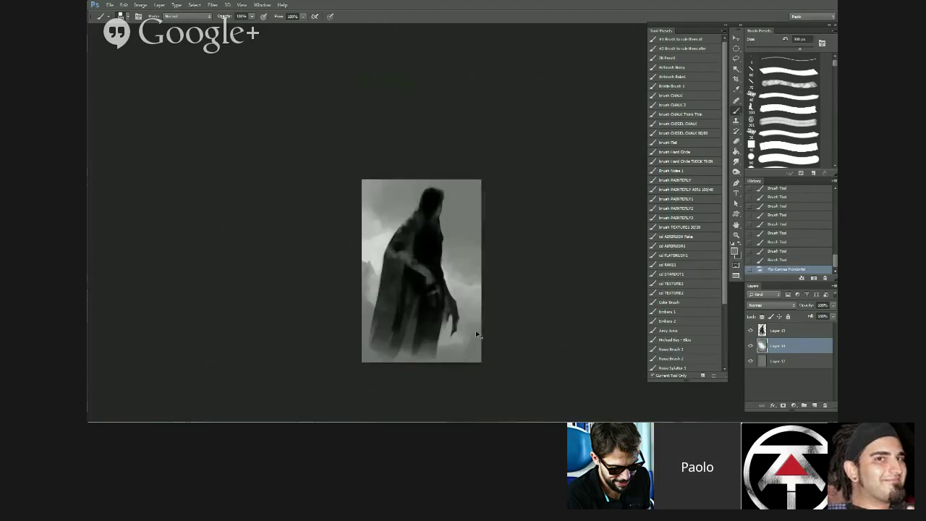
scroll(473, 334, "up", 3)
left_click_drag(441, 224, 517, 197)
left_click(796, 331)
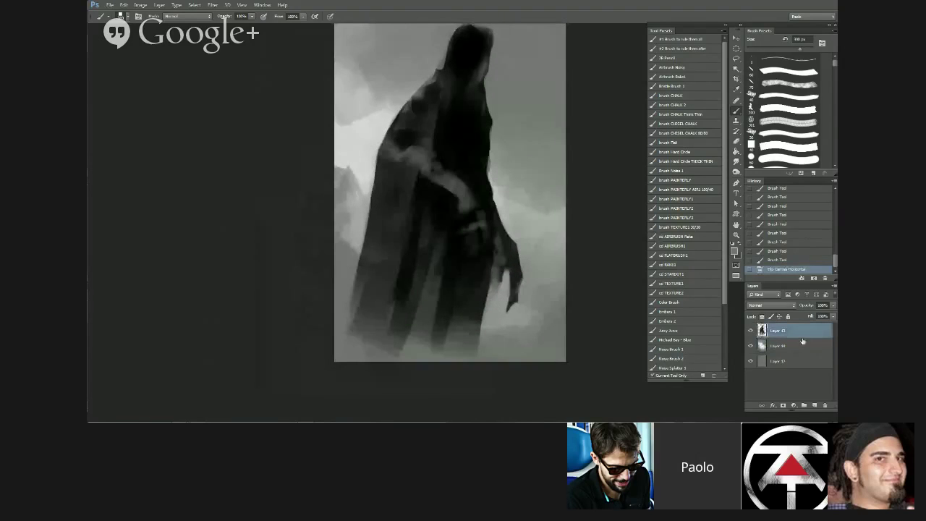
left_click(814, 405)
left_click_drag(538, 104, 523, 188)
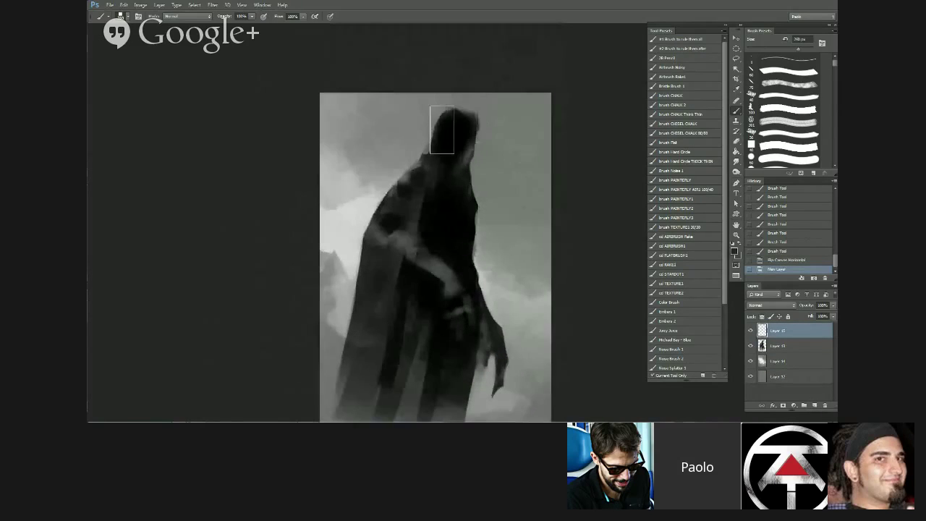
- Paint dark gray planes on the back and side of the hood with a much smaller brush
key("bracketleft")
key("bracketleft")
key("bracketleft")
key("bracketleft")
key("bracketleft")
key("bracketleft")
key("bracketleft")
key("bracketleft")
key("bracketleft")
key("bracketleft")
key("bracketleft")
key("bracketleft")
key("bracketleft")
key("bracketleft")
key("bracketleft")
key("bracketleft")
key("bracketleft")
key("bracketleft")
key("bracketleft")
left_click_drag(459, 118, 449, 130)
left_click_drag(460, 115, 455, 126)
left_click_drag(459, 117, 442, 145)
left_click_drag(442, 135, 439, 155)
left_click_drag(450, 121, 446, 132)
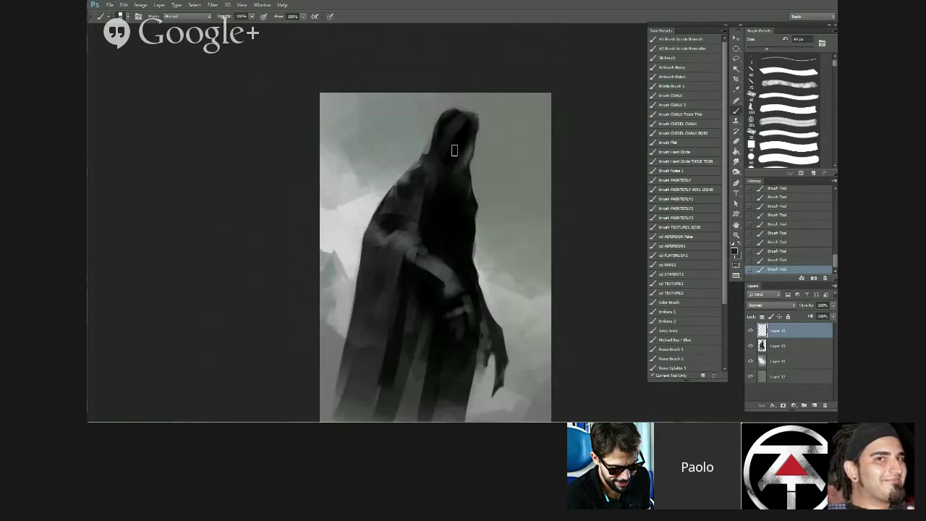
- Paint bright highlights along the hood's front rim using a light tone sampled from the background
left_click(355, 225, "alt")
key("bracketleft")
key("bracketleft")
key("bracketleft")
left_click_drag(471, 115, 465, 128)
key("bracketright")
left_click(469, 128, "alt")
left_click(465, 115, "alt")
key("bracketright")
key("bracketright")
key("bracketright")
key("bracketright")
key("bracketright")
key("bracketright")
key("bracketright")
mouse_move(472, 138)
left_mouse_down()
mouse_move(466, 174)
mouse_move(461, 155)
left_mouse_up()
left_click(464, 120, "alt")
key("bracketleft")
left_click(482, 150, "alt")
- Compare the figure and hood layers by toggling their visibility, and merge both down into the painted background layer
left_click(751, 346)
left_click(751, 346)
left_click(750, 331)
left_click(750, 330)
key("ctrl+e")
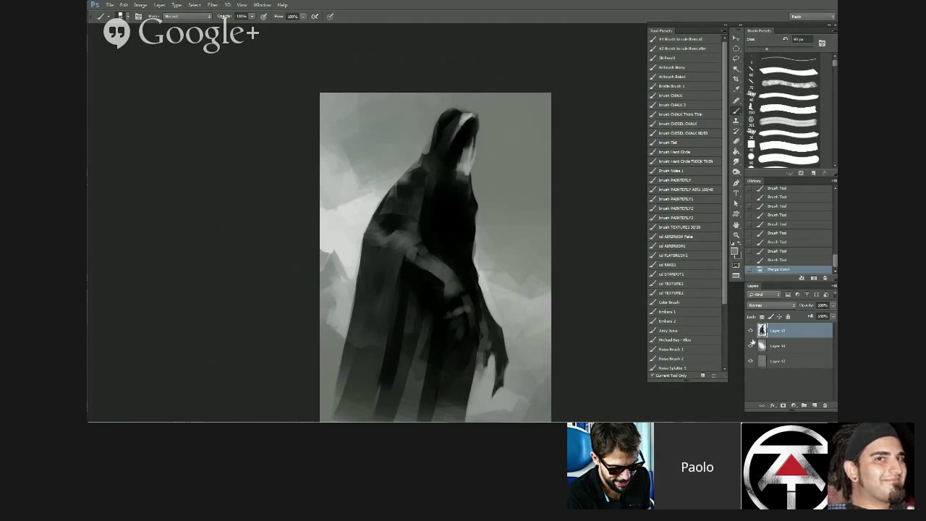
key("ctrl+e")
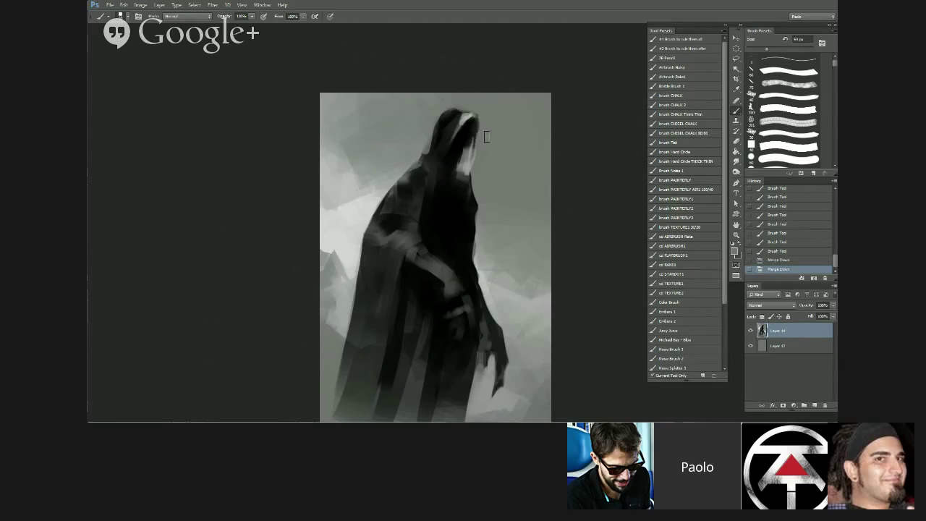
- Trim the hood's front edge with the sampled background gray and a smaller brush
key("bracketleft")
key("bracketleft")
left_click_drag(476, 152, 476, 161)
left_click_drag(476, 150, 477, 140)
left_click_drag(477, 142, 477, 129)
left_click(467, 118, "alt")
mouse_move(477, 128)
left_mouse_down()
mouse_move(452, 112)
mouse_move(447, 119)
mouse_move(472, 111)
mouse_move(445, 148)
mouse_move(462, 157)
mouse_move(456, 181)
mouse_move(449, 170)
left_mouse_up()
- Flatten the hood's crown and blend the rim highlight into its dark interior with sampled tones
key("bracketleft")
left_click(458, 113, "alt")
left_click(457, 118, "alt")
key("bracketright")
left_click(462, 139, "alt")
key("bracketright")
left_click(465, 168, "alt")
left_click(450, 168, "alt")
left_click(455, 121, "alt")
key("bracketleft")
key("bracketleft")
key("bracketleft")
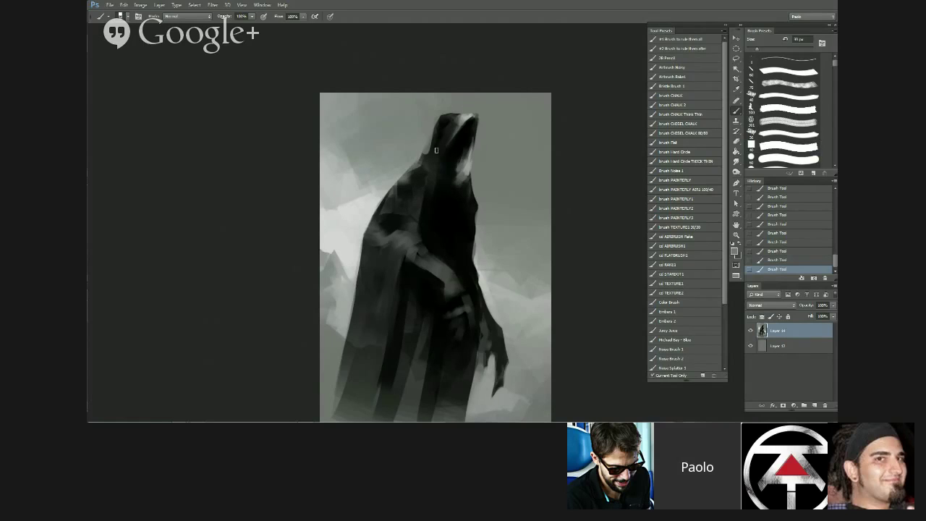
- Paint a small light fold where the hood meets the shoulder using sampled grays
key("bracketleft")
left_click(433, 145, "alt")
mouse_move(437, 148)
left_mouse_down()
mouse_move(467, 178)
mouse_move(464, 228)
left_mouse_up()
left_click(446, 161, "alt")
left_click(444, 149, "alt")
left_click(465, 171, "alt")
- Paint a light vertical strip down the robe's front edge from the hood opening to the waist
key("bracketright")
key("bracketright")
left_click(468, 160, "alt")
left_click_drag(466, 188, 461, 251)
left_click(470, 211, "alt")
key("bracketleft")
key("bracketleft")
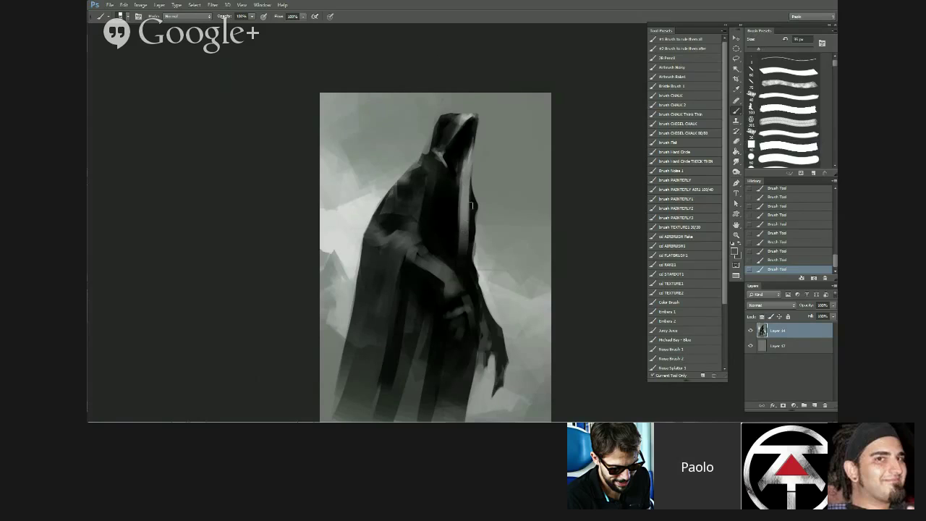
- Narrow and taper the light strip on the robe's front with dark strokes along both sides
left_click_drag(472, 203, 467, 267)
key("bracketright")
mouse_move(474, 206)
left_mouse_down()
mouse_move(465, 242)
mouse_move(470, 197)
mouse_move(449, 210)
mouse_move(472, 197)
mouse_move(465, 271)
left_mouse_up()
left_click(450, 209, "alt")
key("bracketleft")
key("bracketright")
key("bracketright")
key("bracketright")
left_click_drag(471, 233, 463, 268)
left_click_drag(474, 189, 466, 239)
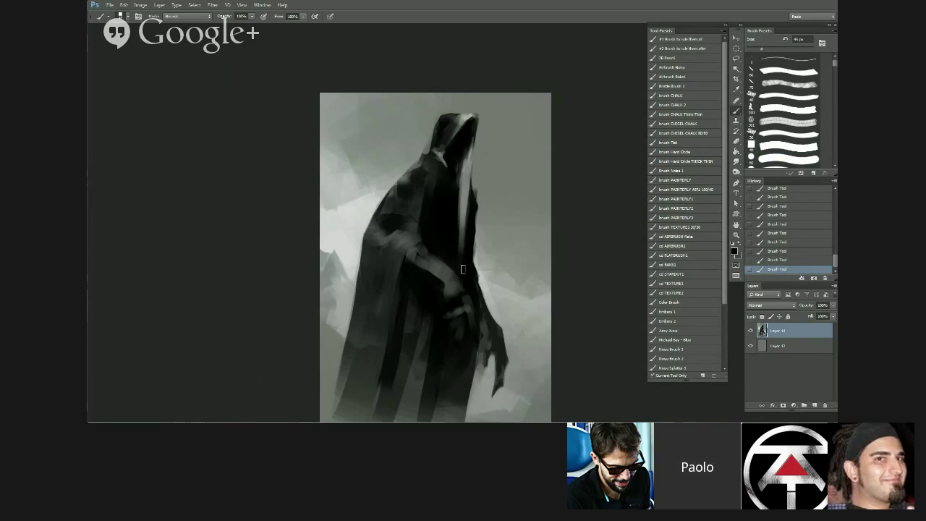
key("bracketright")
mouse_move(461, 184)
left_mouse_down()
mouse_move(459, 247)
mouse_move(454, 230)
left_mouse_up()
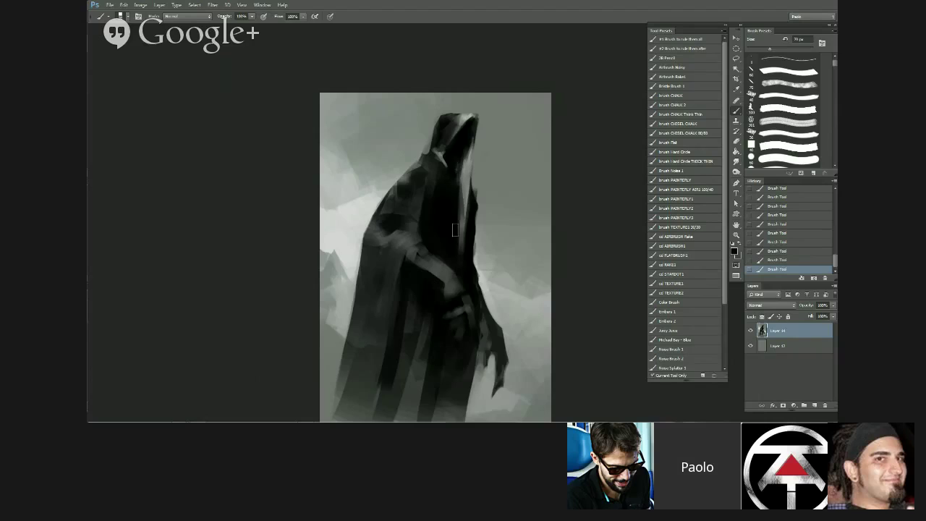
- Shape angular folds on the shoulder and neck of the cloak with sampled dark grays and a small brush
left_click(426, 169, "alt")
key("bracketright")
key("bracketleft")
key("bracketleft")
key("bracketleft")
key("bracketleft")
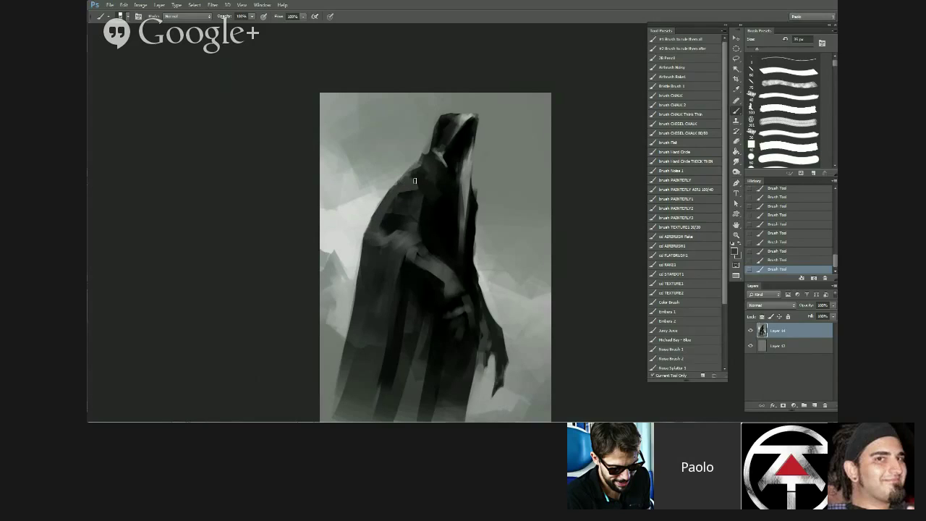
left_click_drag(416, 177, 424, 157)
key("bracketleft")
key("bracketleft")
left_click(436, 143, "alt")
left_click_drag(437, 121, 407, 199)
- Flip the canvas horizontally and paint overlapping folds across the cloak's collar and upper chest with sampled tones
scroll(392, 231, "down", 3)
key("ctrl+shift+h")
scroll(393, 206, "up", 3)
key("bracketright")
key("bracketright")
mouse_move(405, 181)
left_mouse_down()
mouse_move(397, 160)
mouse_move(411, 223)
mouse_move(433, 190)
mouse_move(420, 209)
mouse_move(446, 193)
mouse_move(431, 207)
mouse_move(450, 209)
mouse_move(427, 212)
mouse_move(455, 214)
left_mouse_up()
left_click(411, 168, "alt")
left_click(435, 190, "alt")
left_click(446, 192, "alt")
left_click(432, 213, "alt")
key("bracketright")
left_click(450, 223, "alt")
key("comma")
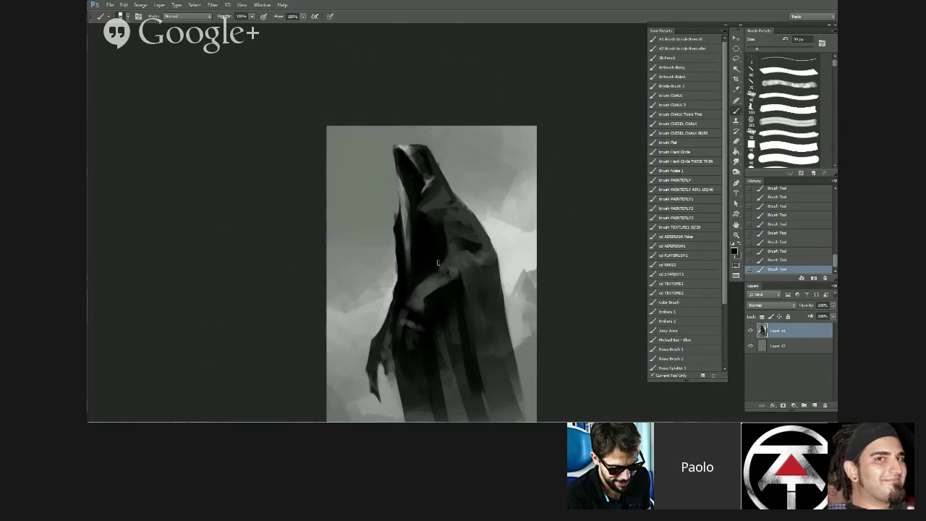
- Define the cloak's edge over the raised forearm with dark strokes and blend the adjoining sleeve folds
key("bracketleft")
left_click_drag(441, 268, 462, 304)
left_click_drag(486, 342, 489, 320)
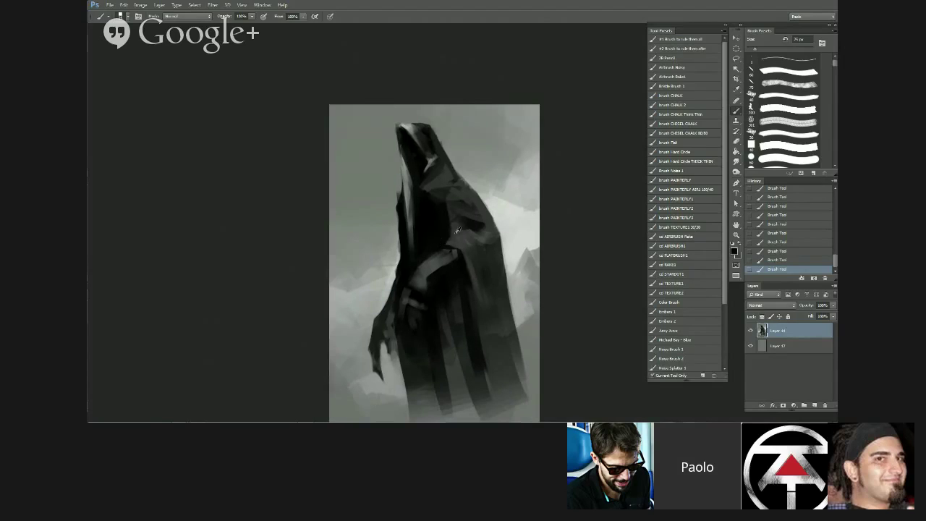
left_click(456, 233, "alt")
key("bracketright")
key("bracketright")
left_click_drag(464, 229, 455, 232)
left_click(459, 222, "alt")
key("bracketright")
- Darken the cloak folds below the raised forearm with a much larger brush
scroll(476, 281, "down", 1)
mouse_move(490, 330)
left_mouse_down()
mouse_move(492, 253)
mouse_move(436, 295)
mouse_move(443, 320)
left_mouse_up()
key("bracketright")
key("bracketright")
key("bracketright")
key("bracketright")
key("bracketright")
key("bracketright")
key("bracketright")
key("bracketright")
key("bracketright")
key("bracketright")
left_click_drag(459, 282, 468, 329)
- Extend the cloak's dark drapery down to the lower hem and outer edge with a sampled charcoal tone
left_click(458, 235, "alt")
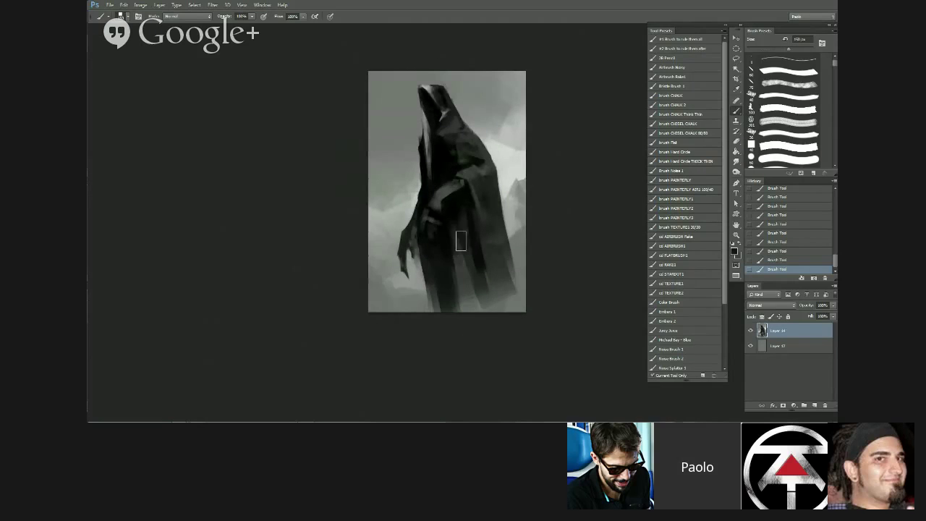
mouse_move(460, 240)
left_mouse_down()
mouse_move(483, 319)
mouse_move(476, 245)
mouse_move(493, 301)
left_mouse_up()
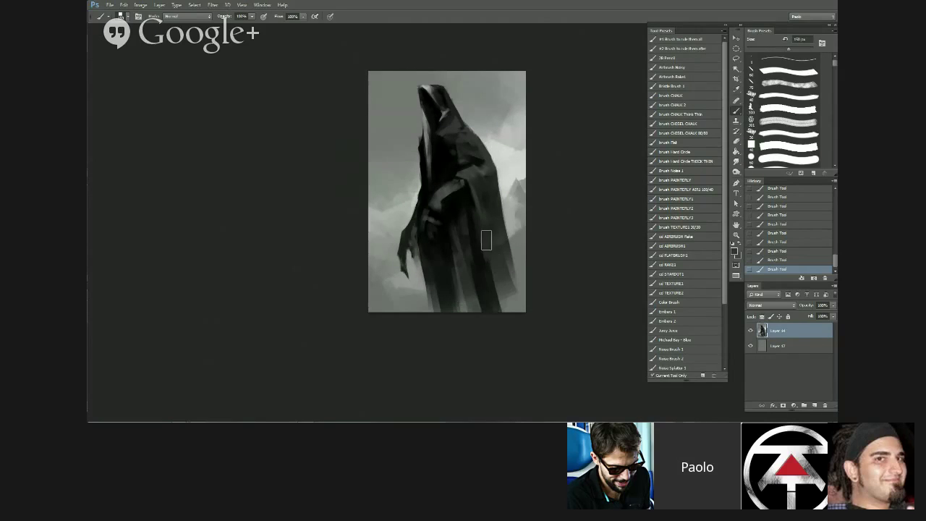
key("bracketright")
left_click_drag(492, 246, 514, 314)
mouse_move(511, 283)
left_mouse_down()
mouse_move(529, 325)
mouse_move(494, 306)
left_mouse_up()
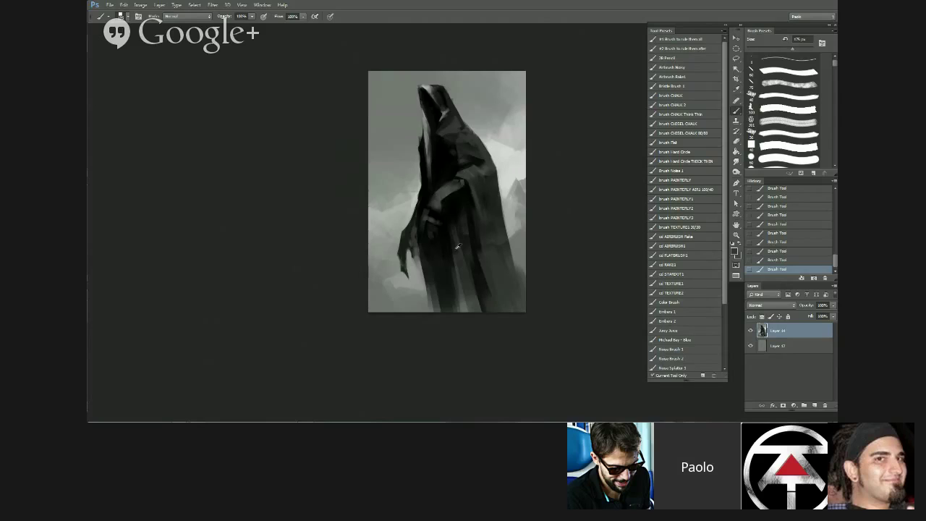
- Darken the central cloak folds between the raised hand and the lower hem with sampled near-black tones
left_click(456, 248, "alt")
left_click_drag(457, 269, 458, 316)
left_click_drag(448, 247, 464, 291)
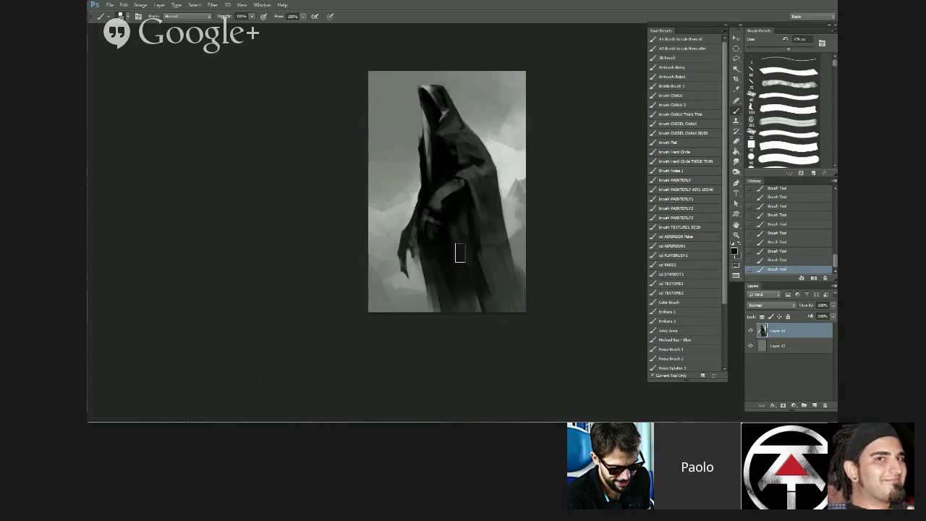
mouse_move(460, 253)
left_mouse_down()
mouse_move(479, 252)
mouse_move(458, 215)
mouse_move(466, 268)
mouse_move(455, 201)
mouse_move(450, 219)
left_mouse_up()
left_click(455, 202, "alt")
left_click(459, 241, "alt")
- Deepen the shadow inside the hood opening with a sampled dark tone and a smaller brush
left_click(445, 143, "alt")
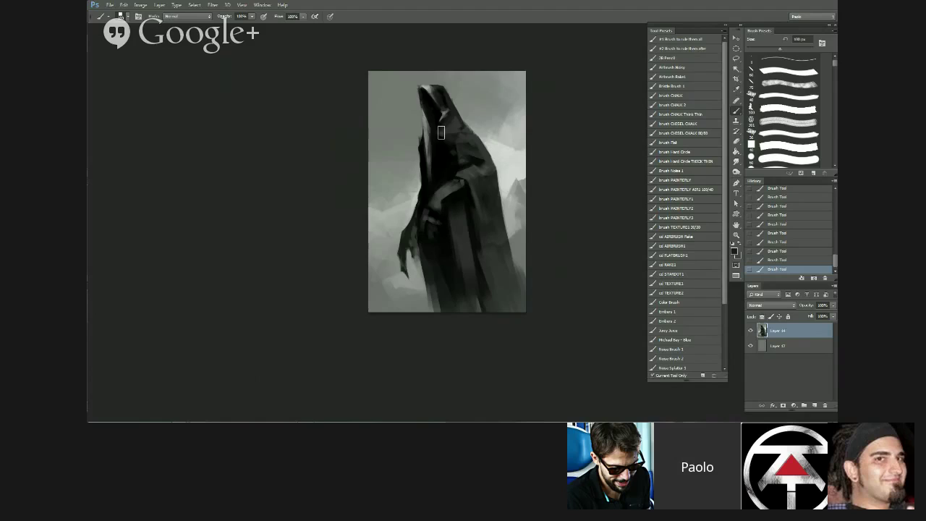
mouse_move(440, 132)
left_mouse_down()
mouse_move(442, 168)
mouse_move(434, 122)
left_mouse_up()
scroll(419, 191, "down", 1)
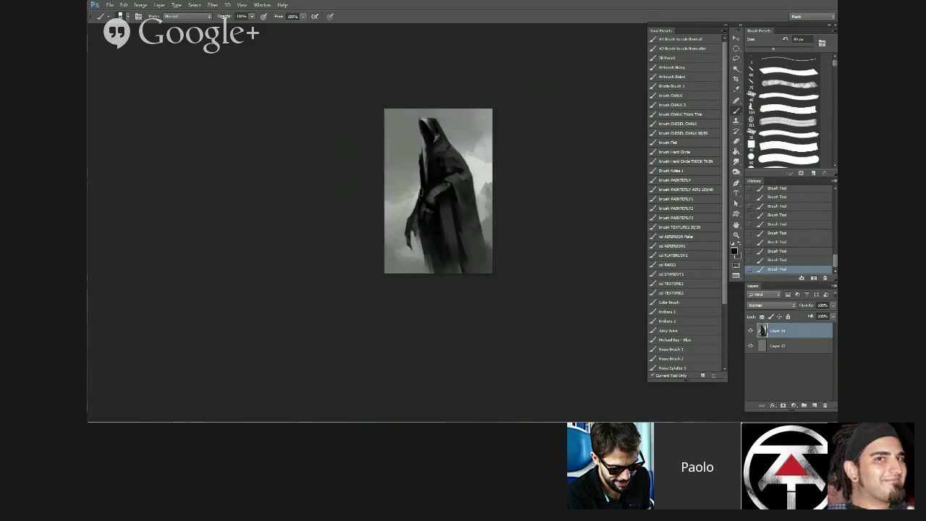
- Flip the canvas horizontally and paint short dark strokes across the cloak's upper chest and shoulder
key("F2")
scroll(423, 99, "up", 1)
key("bracketleft")
key("bracketleft")
left_click_drag(438, 176, 435, 188)
key("bracketright")
mouse_move(438, 192)
left_mouse_down()
mouse_move(432, 185)
mouse_move(436, 192)
left_mouse_up()
mouse_move(423, 182)
left_mouse_down()
mouse_move(433, 187)
mouse_move(432, 178)
left_mouse_up()
mouse_move(435, 172)
left_mouse_down()
mouse_move(431, 181)
mouse_move(444, 177)
mouse_move(437, 165)
mouse_move(449, 173)
left_mouse_up()
- Paint the side of the hood down toward the shoulder with tones sampled from the hood and cloak
left_click(443, 147, "alt")
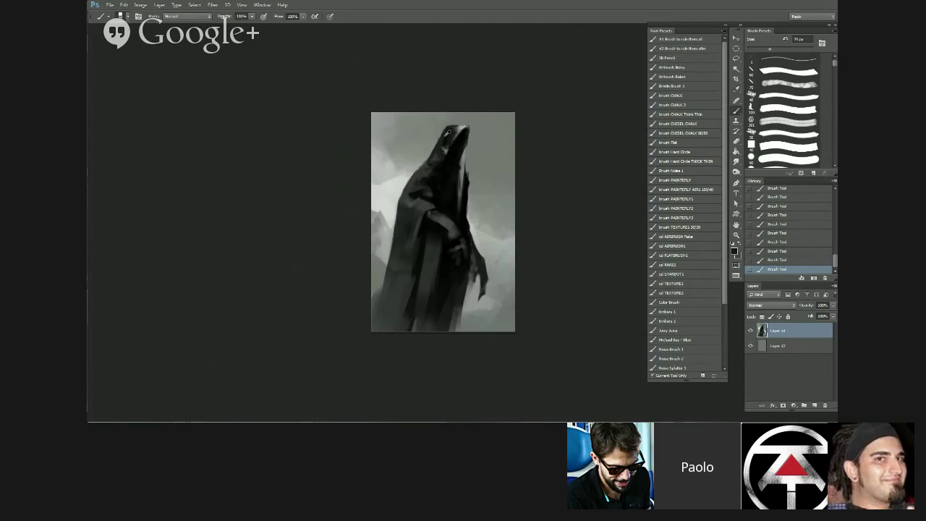
left_click(446, 134, "alt")
mouse_move(447, 134)
left_mouse_down()
mouse_move(431, 166)
mouse_move(434, 150)
left_mouse_up()
left_click(448, 137, "alt")
key("bracketleft")
left_click(421, 174, "alt")
key("bracketleft")
key("bracketleft")
key("bracketleft")
key("bracketleft")
key("bracketright")
left_click(446, 144, "alt")
- Flip the canvas horizontally and shape the crease where the hood meets the shoulder with small sampled strokes
scroll(409, 264, "down", 3)
key("ctrl+shift+h")
scroll(447, 210, "up", 4)
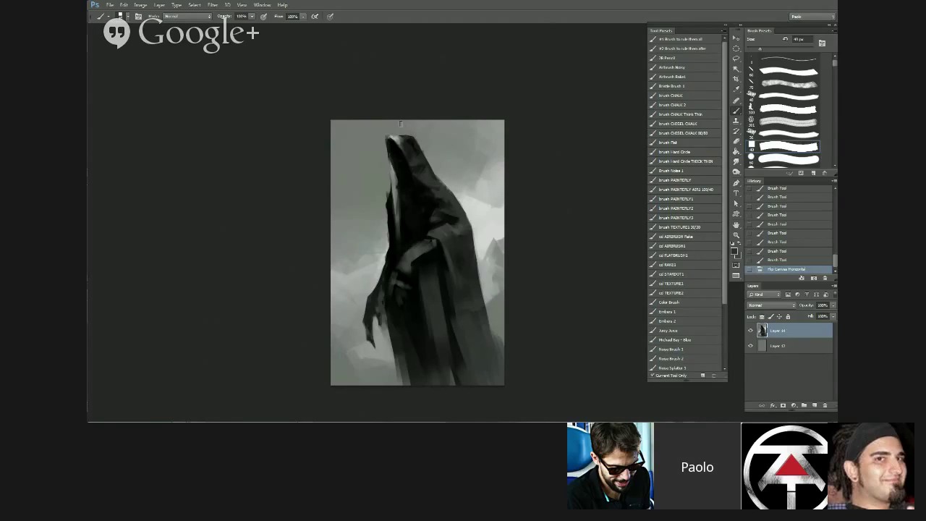
key("bracketleft")
key("bracketleft")
key("bracketleft")
left_click_drag(423, 178, 417, 185)
left_click_drag(421, 179, 417, 187)
mouse_move(424, 181)
left_mouse_down()
mouse_move(420, 188)
mouse_move(423, 174)
left_mouse_up()
left_click(420, 187, "alt")
left_click_drag(425, 181, 420, 178)
left_click(421, 181, "alt")
left_click_drag(423, 184, 415, 186)
- Refine the fold at the hood's base with a finer brush and sampled tones
key("bracketleft")
key("bracketleft")
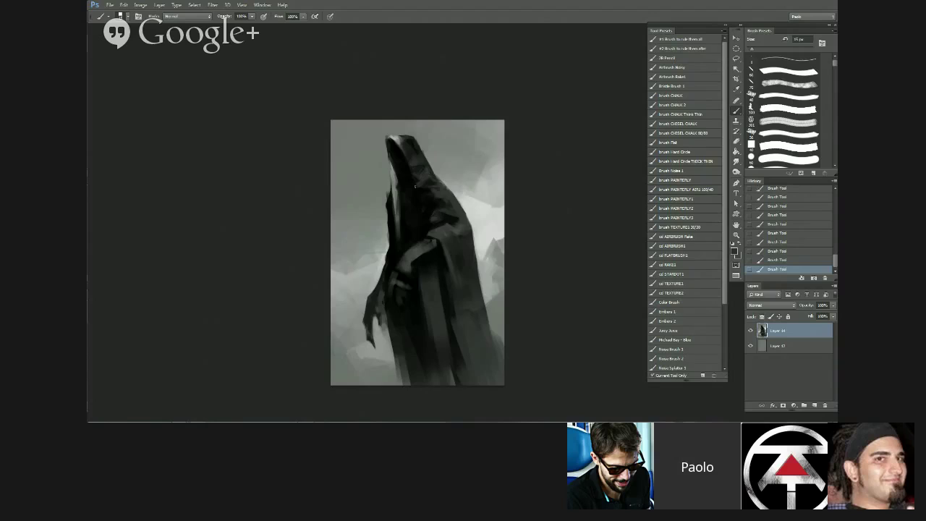
left_click(426, 177, "alt")
left_click(423, 180, "alt")
left_click_drag(430, 183, 424, 181)
left_click(413, 175, "alt")
- Flip the canvas horizontally and fill the hood opening with near-black, extending the shadow down over the light strip on the chest
scroll(425, 138, "down", 3)
key("ctrl+shift+h")
scroll(432, 175, "up", 2)
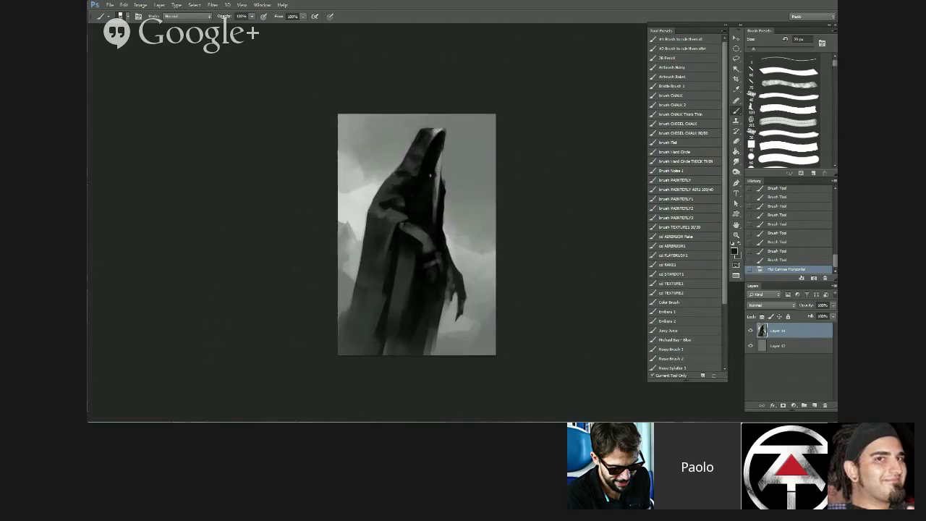
left_click_drag(435, 157, 441, 146)
key("bracketright")
key("bracketleft")
key("bracketleft")
left_click_drag(444, 135, 437, 149)
mouse_move(440, 140)
left_mouse_down()
mouse_move(428, 174)
mouse_move(433, 205)
left_mouse_up()
left_click(433, 190, "alt")
left_click(433, 190, "alt")
left_click(434, 199, "alt")
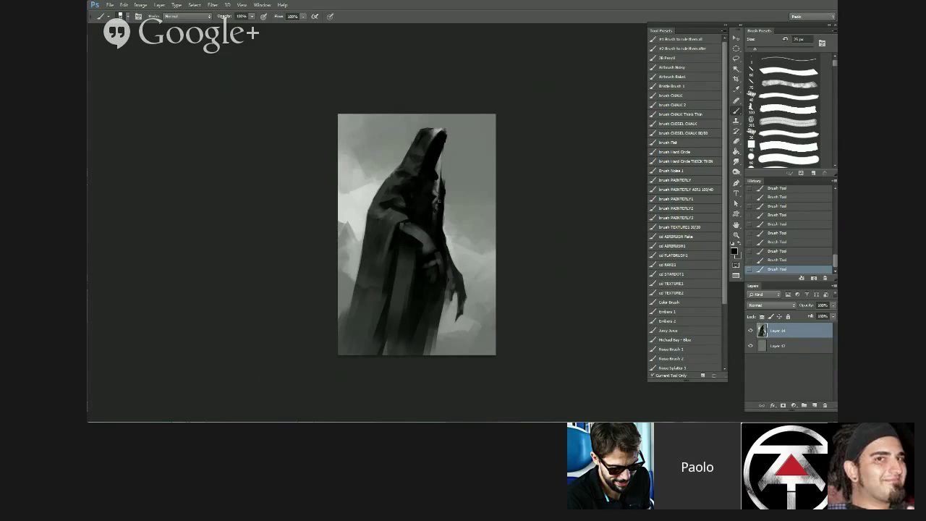
- Paint a thin lighter edge along the hood's rim and down the cloak's front opening
left_click(425, 145, "alt")
key("bracketleft")
key("bracketleft")
left_click(429, 135, "alt")
key("bracketright")
left_click_drag(420, 162, 411, 202)
key("bracketright")
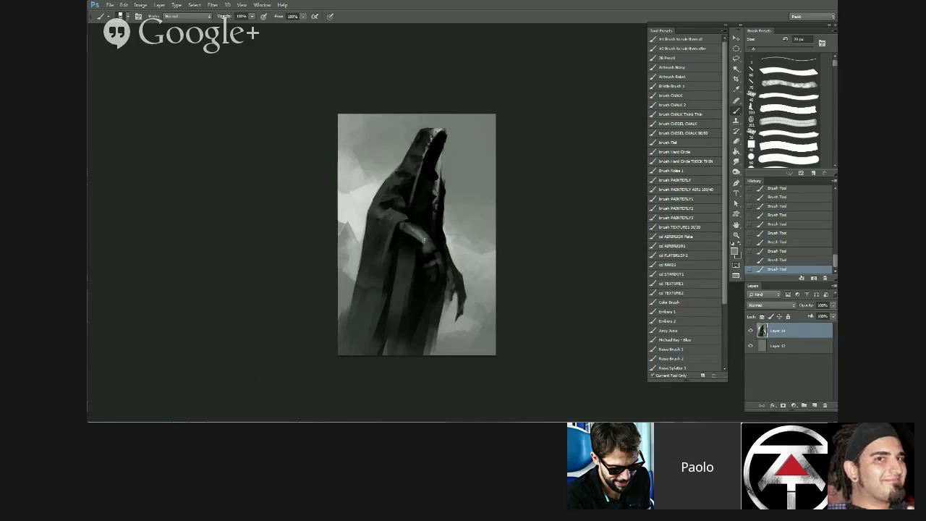
- Model the raised forearm and the back of its hand with sampled lighter gray tones
left_click(432, 254, "alt")
key("bracketright")
key("bracketright")
left_click(425, 242, "alt")
left_click(424, 239, "alt")
left_click(404, 237, "alt")
left_click(413, 235, "alt")
key("bracketleft")
left_click(404, 234, "alt")
- Define the fingers of the lowered clawed hand with sampled tones and a smaller brush
left_click(436, 243, "alt")
left_click(440, 293, "alt")
left_click_drag(446, 277, 447, 297)
key("[")
left_click(450, 285, "alt")
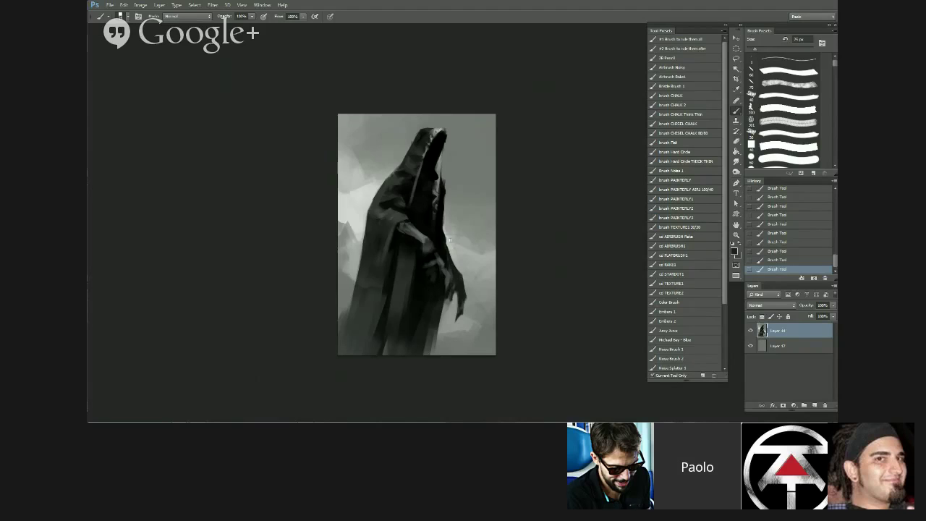
- Flip the canvas horizontally and paint the fingers of the raised hand with sampled light and dark tones
scroll(450, 239, "down", 5)
key("ctrl+shift+h")
scroll(450, 240, "up", 4)
left_click(399, 243, "alt")
key("[")
mouse_move(398, 242)
left_mouse_down()
mouse_move(391, 280)
mouse_move(393, 273)
left_mouse_up()
left_click(408, 241, "alt")
key("]")
mouse_move(395, 262)
left_mouse_down()
mouse_move(394, 270)
mouse_move(400, 262)
left_mouse_up()
key("]")
key("]")
left_click(413, 244, "alt")
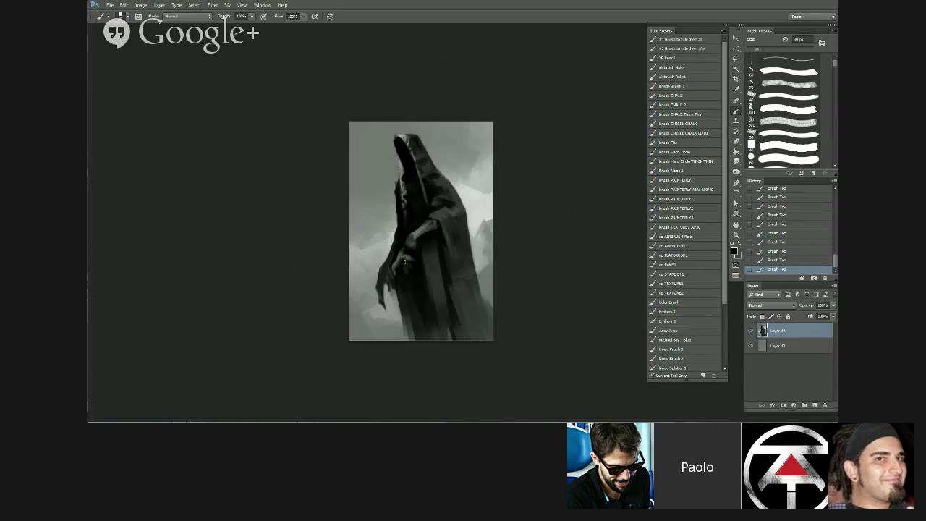
- Sharpen the raised hand's knuckles and finger gaps by alternating sampled skin and shadow tones
left_click(406, 267, "alt")
left_click(407, 272, "alt")
left_click(421, 241, "alt")
left_click(404, 270, "alt")
left_click(418, 276, "alt")
key("bracketleft")
left_click(411, 266, "alt")
- Flip the canvas horizontally and paint short strokes around the raised hand with a larger brush
scroll(420, 300, "down", 5)
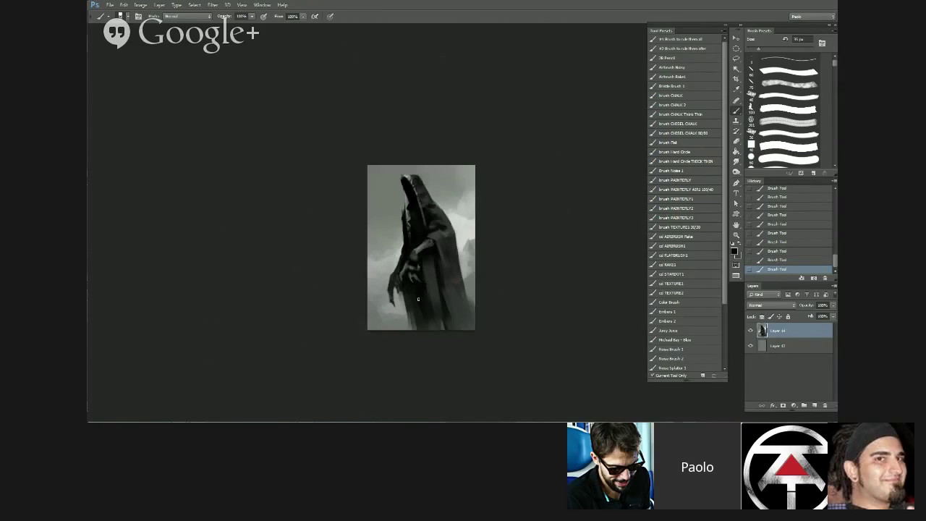
key("ctrl+shift+h")
scroll(437, 305, "up", 4)
key("bracketright")
key("bracketright")
key("bracketright")
left_click_drag(420, 251, 422, 244)
left_click_drag(422, 245, 425, 256)
left_click(423, 240, "alt")
left_click_drag(422, 250, 425, 259)
key("h")
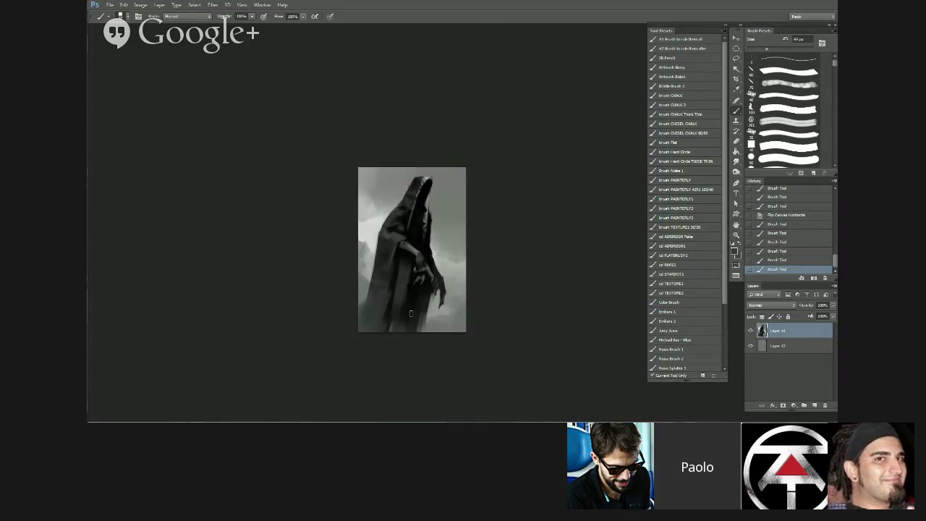
key("h")
scroll(419, 318, "up", 1)
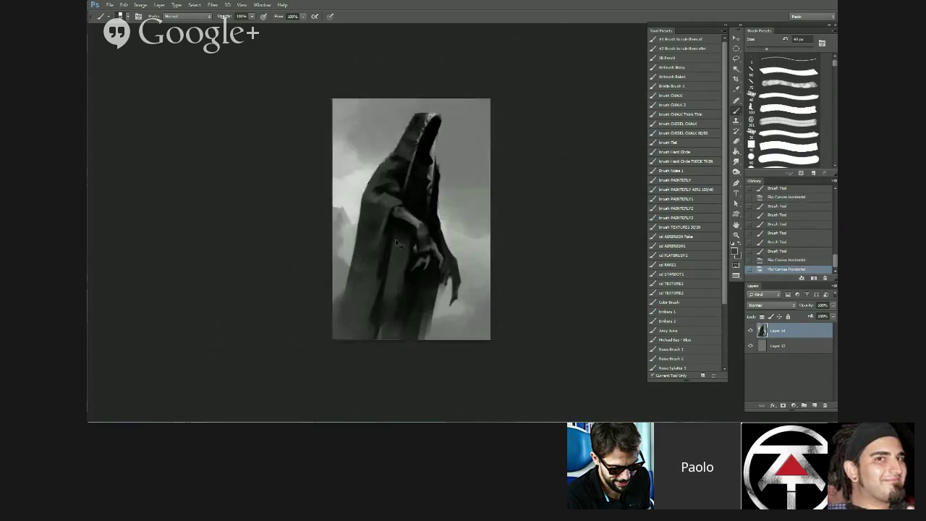
- Enlarge the brush and cover the folds beneath the raised forearm with broad dark strokes down to the hem
key("bracketright")
key("bracketright")
key("bracketright")
left_click_drag(400, 243, 398, 274)
left_click_drag(401, 250, 395, 311)
left_click_drag(398, 271, 393, 305)
left_click_drag(393, 284, 389, 318)
left_click_drag(392, 300, 390, 320)
mouse_move(396, 303)
left_mouse_down()
mouse_move(395, 318)
mouse_move(414, 307)
mouse_move(436, 358)
left_mouse_up()
left_click(425, 303, "alt")
left_click_drag(436, 310, 441, 362)
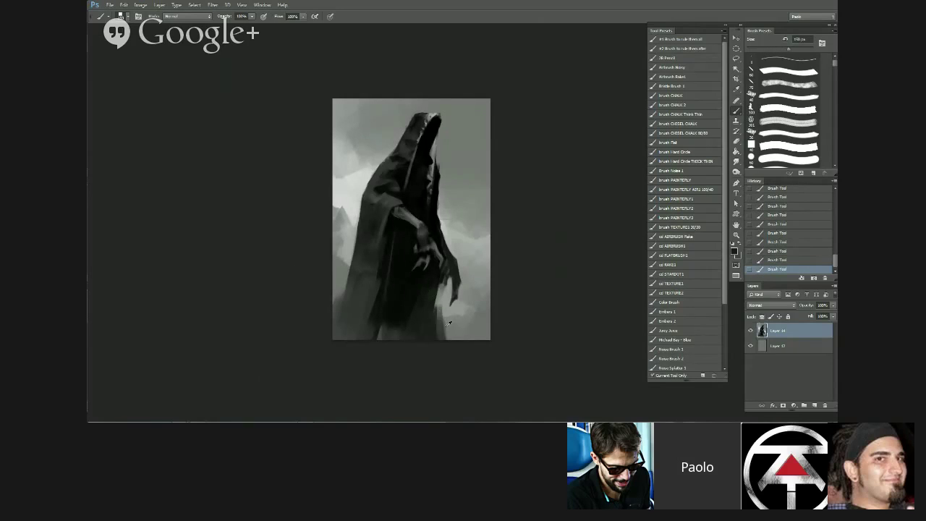
- Reshape the robe's lower front edge against the misty background and darken the adjoining hem with sampled tones
left_click(448, 327, "alt")
key("bracketleft")
key("bracketleft")
key("bracketleft")
mouse_move(440, 308)
left_mouse_down()
mouse_move(445, 345)
mouse_move(443, 337)
left_mouse_up()
left_click(446, 299, "alt")
left_click(431, 307, "alt")
mouse_move(433, 291)
left_mouse_down()
mouse_move(433, 342)
mouse_move(443, 340)
left_mouse_up()
key("bracketright")
left_click_drag(401, 286, 394, 339)
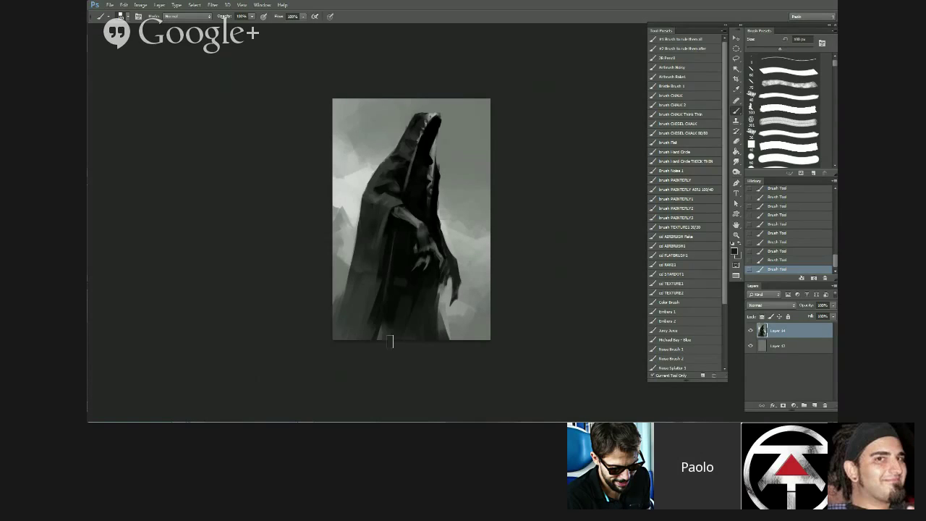
- Paint a long near-black fold from below the sleeve to the hem and blend the cloak panel beside it
left_click(373, 280, "alt")
left_click_drag(374, 289, 364, 330)
left_click(403, 263, "alt")
key("bracketleft")
left_click_drag(390, 242, 383, 337)
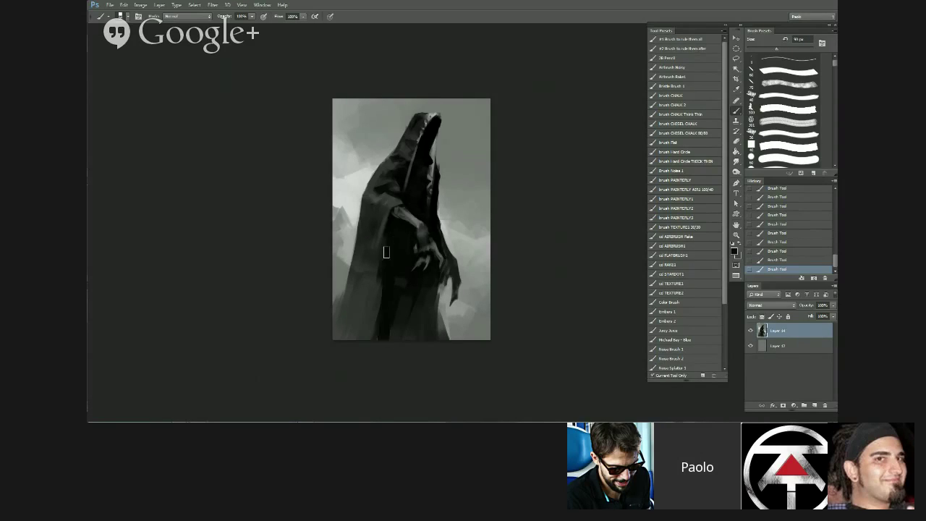
left_click_drag(381, 275, 377, 337)
key("bracketleft")
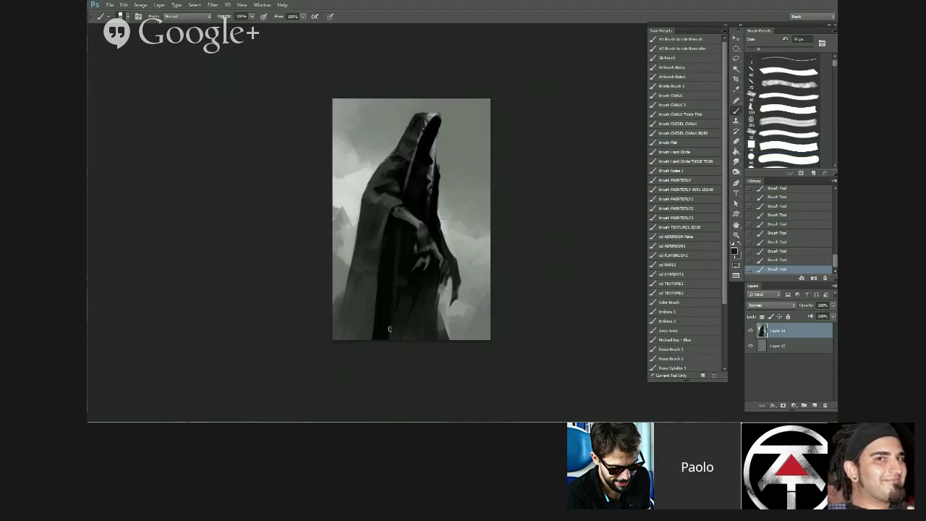
- Trim the cloak's lower back edge with a sampled background gray and darken its lower folds with a larger brush
scroll(404, 311, "down", 1)
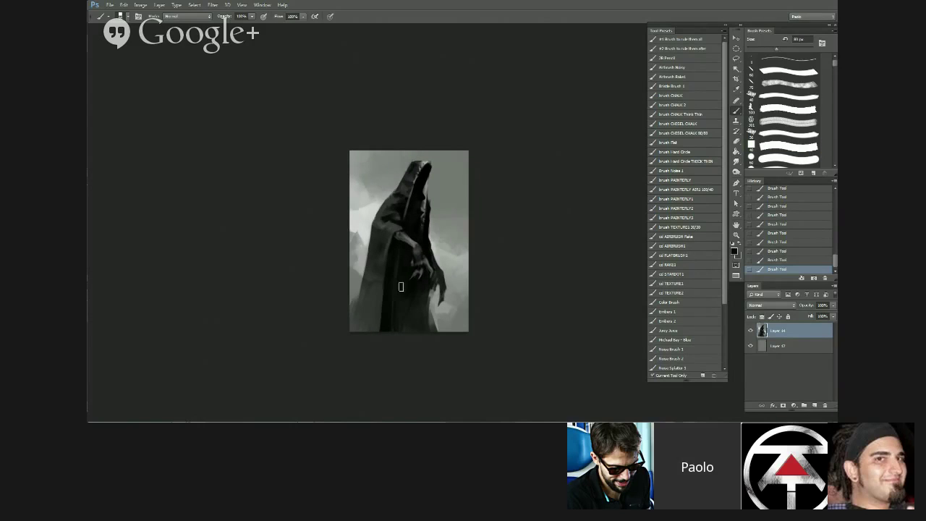
key("bracketright")
key("bracketright")
left_click_drag(403, 316, 413, 330)
left_click(353, 293, "alt")
mouse_move(358, 289)
left_mouse_down()
mouse_move(353, 330)
mouse_move(354, 318)
mouse_move(368, 352)
left_mouse_up()
key("bracketright")
key("bracketright")
left_click(372, 286, "alt")
left_click_drag(376, 272, 389, 360)
left_click(392, 256, "alt")
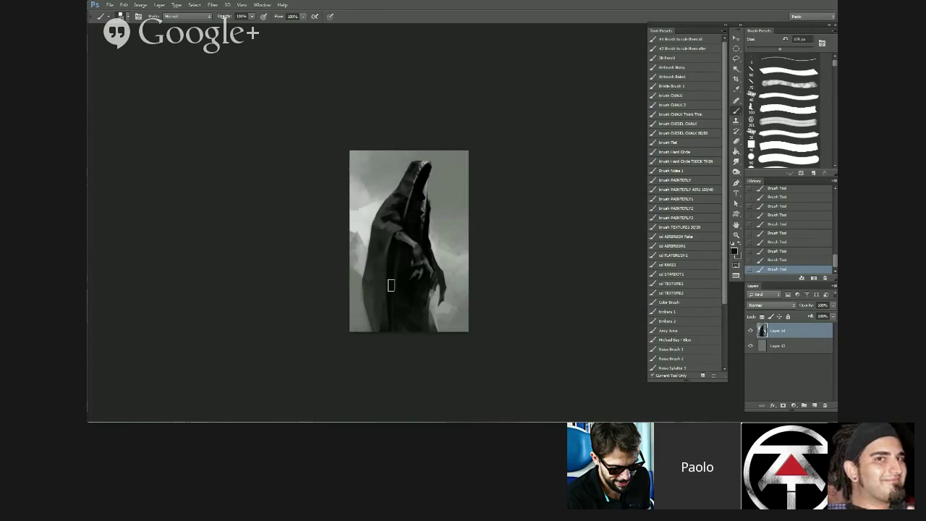
- Reduce the brush and paint a fold down the cloak from below the sleeve with a sampled tone
key("bracketleft")
key("bracketleft")
left_click(403, 228, "alt")
mouse_move(394, 253)
left_mouse_down()
mouse_move(397, 279)
mouse_move(384, 277)
left_mouse_up()
- Refine the sleeve's elbow folds and highlights using a small brush and tones sampled from the forearm and cloak
left_click(402, 250, "alt")
key("bracketleft")
key("bracketleft")
key("bracketleft")
left_click(388, 240, "alt")
left_click(364, 216, "alt")
key("bracketleft")
left_click(392, 224, "alt")
left_click_drag(391, 223, 395, 227)
left_click(391, 235, "alt")
key("bracketleft")
left_click(384, 235, "alt")
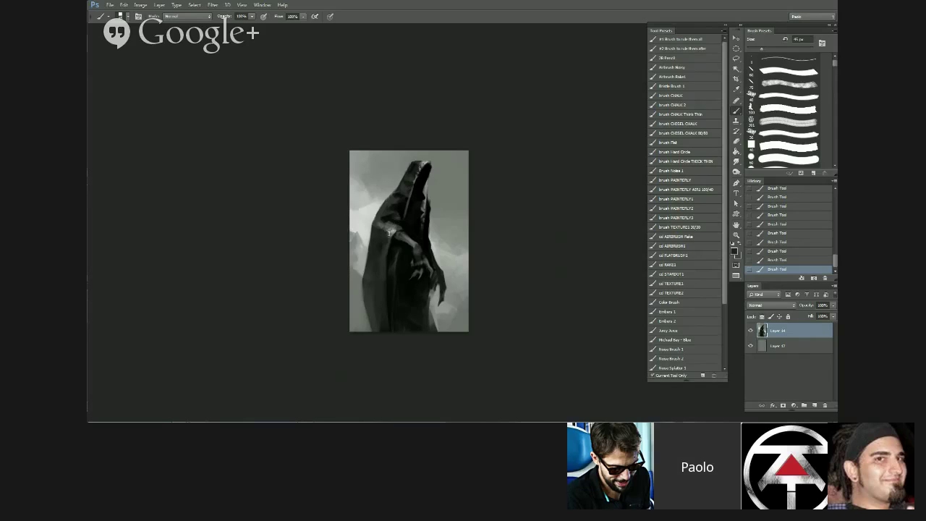
key("bracketleft")
key("bracketleft")
left_click(393, 232, "alt")
left_click(393, 239, "alt")
- Flip the canvas horizontally and extend the cloak's rear panel outward to the lower corner with broad dark strokes
key("bracketright")
key("bracketright")
key("bracketright")
scroll(376, 327, "down", 3)
key("ctrl+shift+h")
scroll(368, 303, "up", 3)
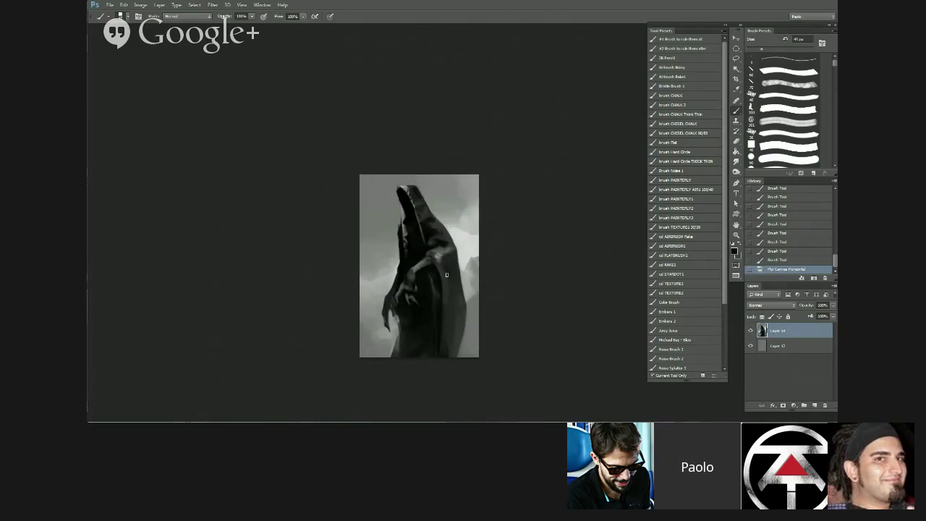
mouse_move(445, 280)
left_mouse_down()
mouse_move(434, 280)
mouse_move(461, 346)
left_mouse_up()
key("bracketright")
key("bracketright")
key("bracketright")
key("bracketright")
key("bracketright")
left_click_drag(459, 318, 465, 366)
left_click_drag(452, 285, 472, 342)
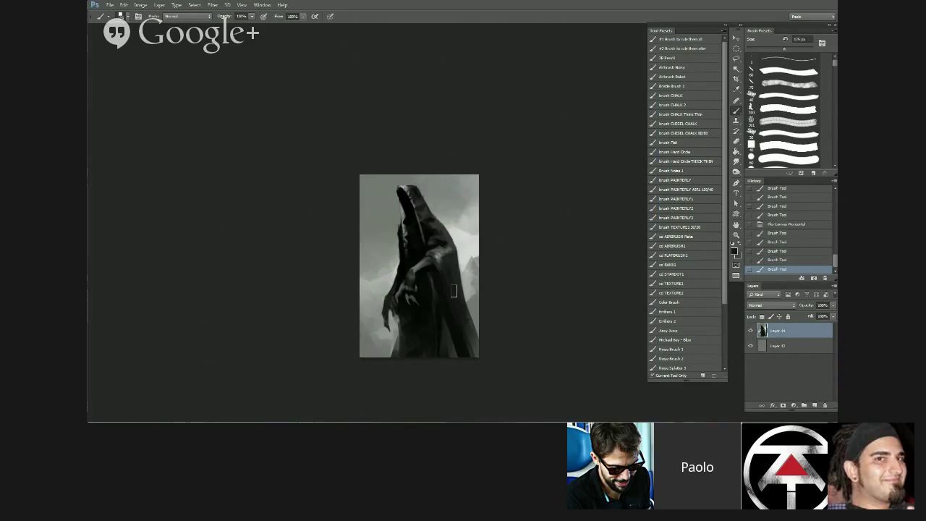
mouse_move(454, 291)
left_mouse_down()
mouse_move(477, 364)
mouse_move(467, 350)
left_mouse_up()
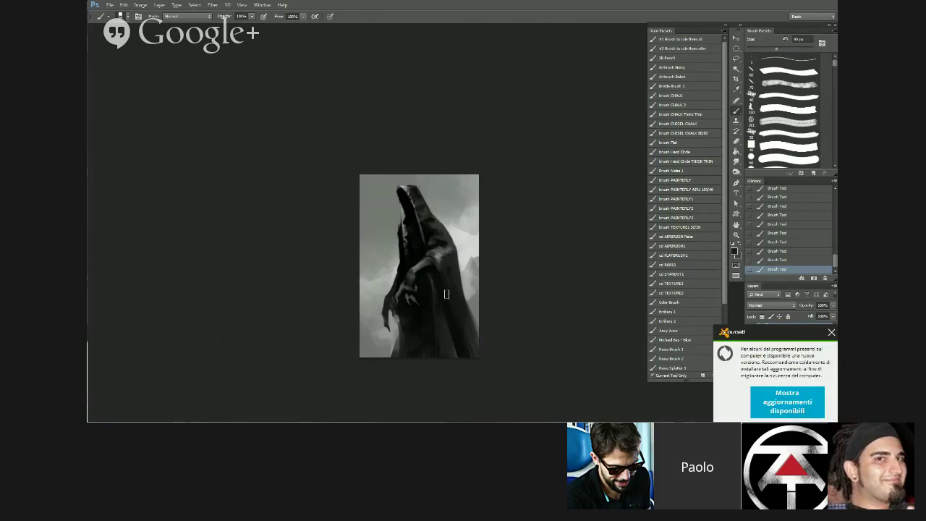
- Paint a fold from the elbow down the cloak with a tone sampled near the sleeve
left_click(448, 251, "alt")
left_click_drag(436, 262, 451, 305)
left_click(434, 243, "alt")
key("bracketright")
key("bracketright")
key("bracketleft")
key("bracketleft")
- Flip the canvas horizontally and trim the cloak's lower rear edge with a sampled background gray
scroll(435, 227, "down", 3)
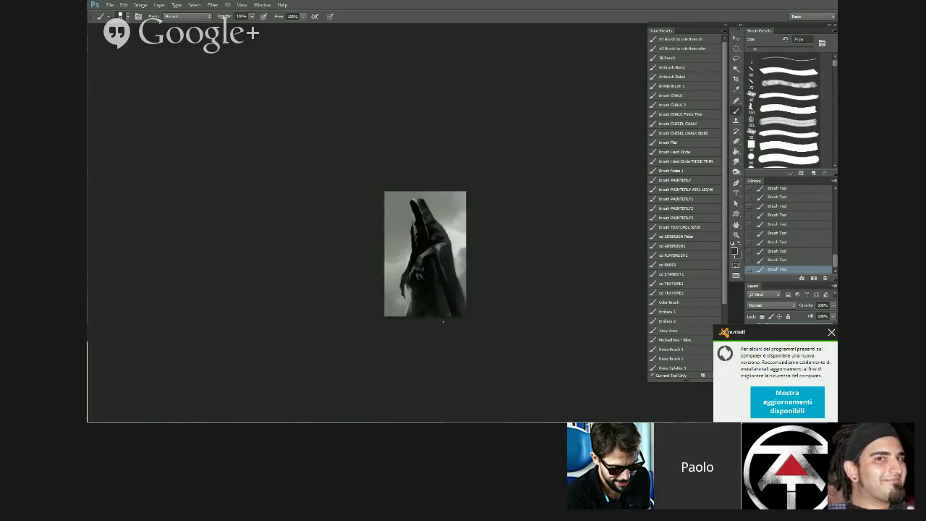
key("ctrl+shift+h")
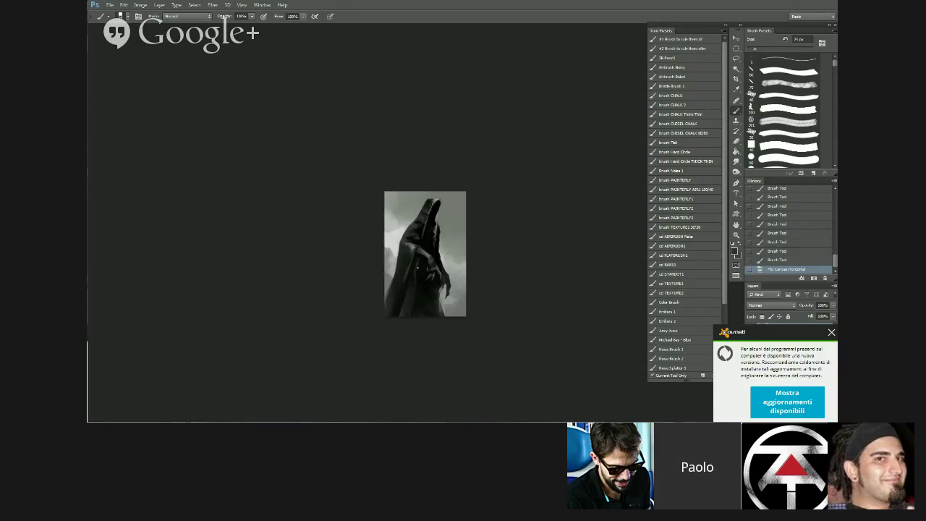
scroll(427, 310, "up", 2)
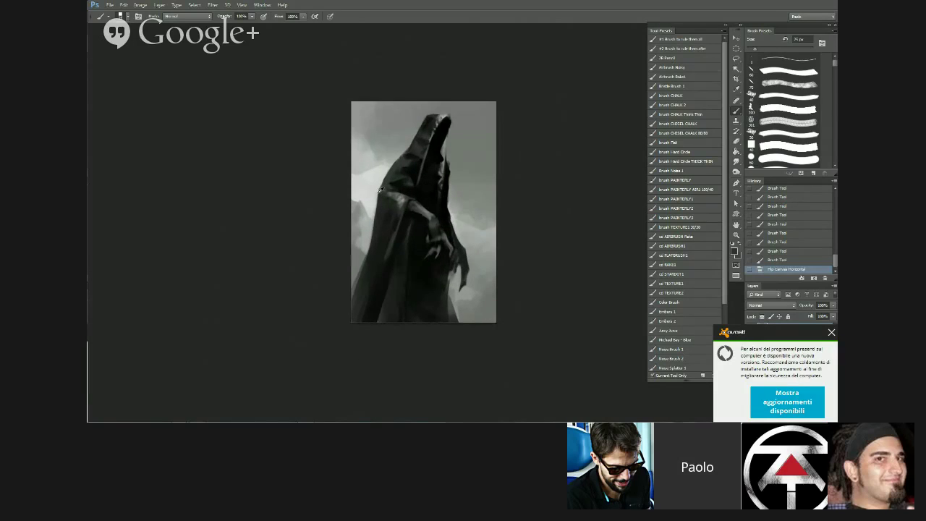
left_click(359, 251, "alt")
left_click_drag(359, 258, 354, 312)
key("bracketright")
key("bracketright")
mouse_move(360, 279)
left_mouse_down()
mouse_move(352, 345)
mouse_move(355, 313)
left_mouse_up()
left_click_drag(361, 280, 355, 316)
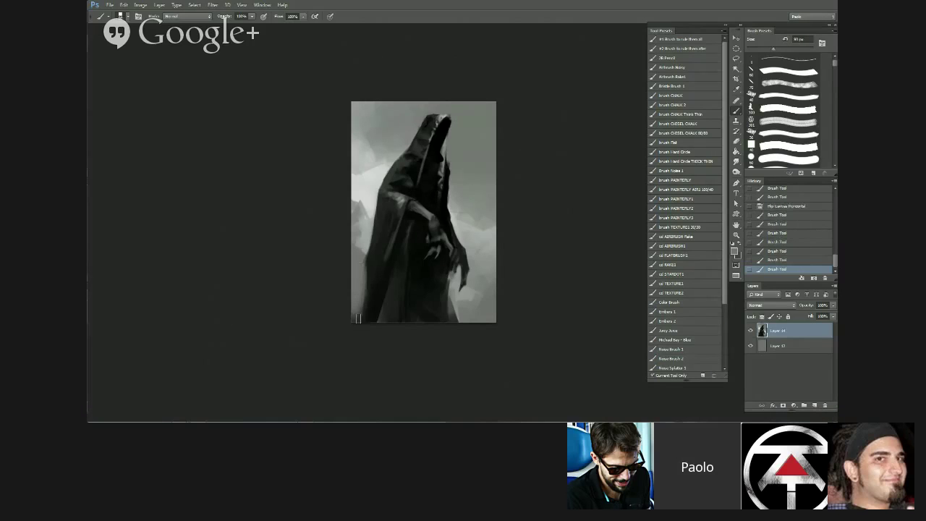
left_click_drag(366, 265, 362, 295)
mouse_move(366, 244)
left_mouse_down()
mouse_move(367, 221)
mouse_move(362, 313)
mouse_move(362, 280)
left_mouse_up()
- Blend the cloak's rear edge and touch up the back of the elbow with sampled cloak and background tones
left_click(366, 307, "alt")
key("bracketleft")
key("bracketleft")
key("bracketleft")
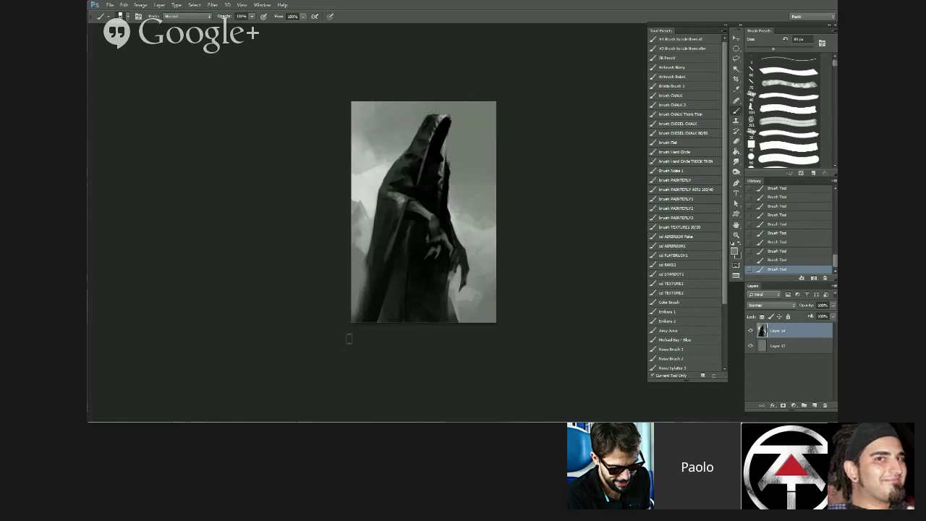
left_click(377, 287, "alt")
left_click(357, 257, "alt")
left_click(364, 267, "alt")
left_click(369, 251, "alt")
key("]")
left_click(383, 206, "alt")
mouse_move(374, 203)
left_mouse_down()
mouse_move(373, 233)
mouse_move(381, 208)
left_mouse_up()
left_click(373, 227, "alt")
key("[")
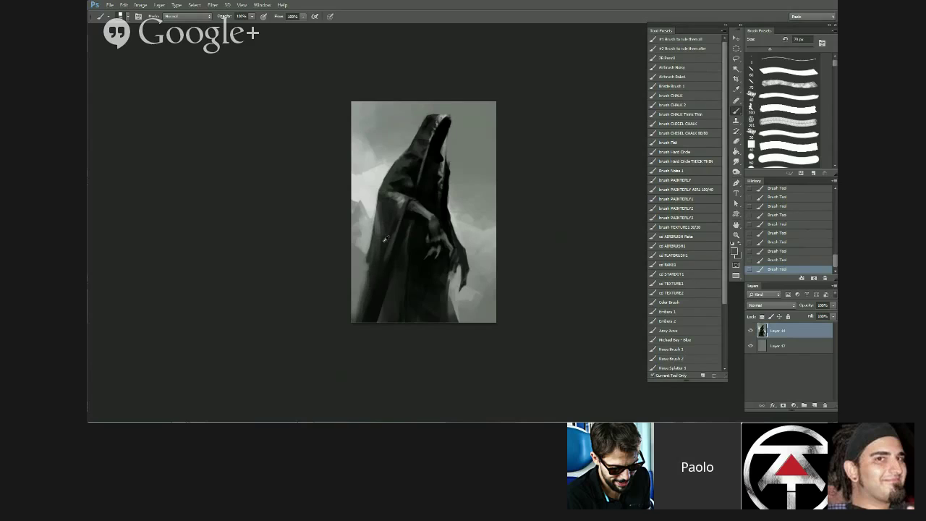
- Rework the lower rear cloak edge with a slightly larger brush and a tone sampled from the cloak
left_click(385, 238, "alt")
key("]")
left_click_drag(366, 265, 361, 291)
left_click(355, 281, "alt")
- Flip the canvas horizontally and darken the folds around the sleeve's elbow with sampled tones
scroll(341, 345, "down", 1)
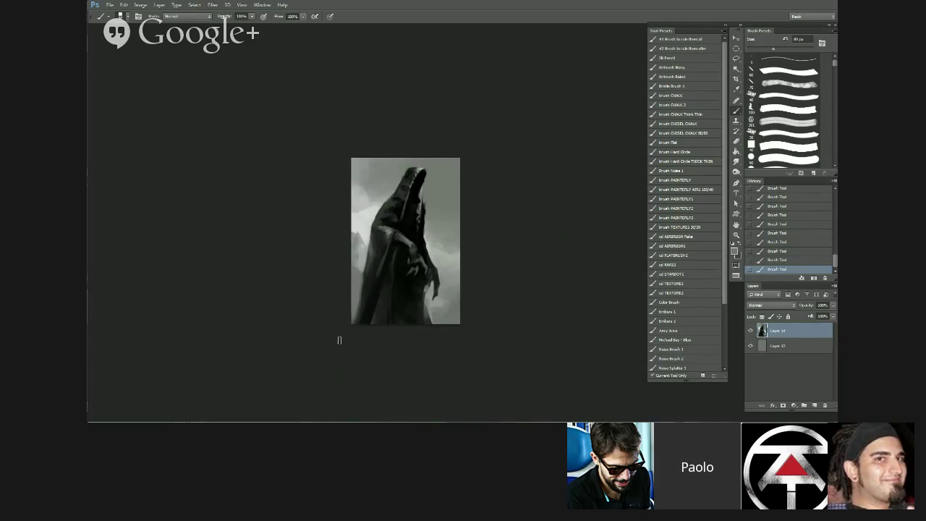
key("ctrl+shift+h")
scroll(443, 254, "up", 1)
left_click(418, 242, "alt")
mouse_move(419, 240)
left_mouse_down()
mouse_move(414, 215)
mouse_move(418, 239)
mouse_move(414, 225)
left_mouse_up()
mouse_move(427, 220)
left_mouse_down()
mouse_move(429, 235)
mouse_move(407, 226)
mouse_move(431, 247)
mouse_move(433, 240)
left_mouse_up()
left_click(435, 237, "alt")
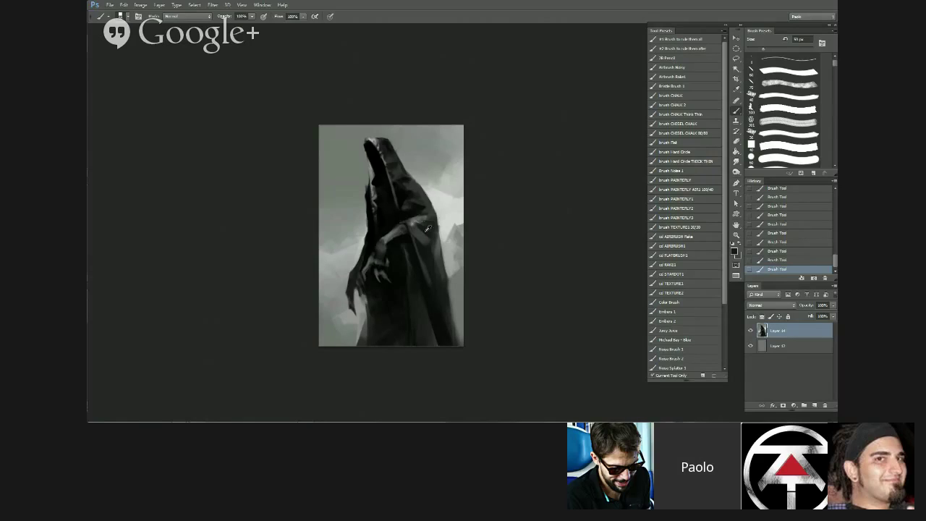
- Blend the upper sleeve with sampled grays and add a stroke beneath the elbow towards the rear edge
left_click(428, 228, "alt")
left_click(427, 225, "alt")
left_click(424, 216, "alt")
left_click(427, 230, "alt")
key("bracketright")
mouse_move(421, 242)
left_mouse_down()
mouse_move(413, 233)
mouse_move(441, 232)
mouse_move(438, 240)
left_mouse_up()
key("bracketleft")
- Enlarge the brush and soften the bright sky behind the shoulder with a sampled cloud gray
key("bracketright")
key("bracketright")
key("bracketright")
left_click(432, 181, "alt")
left_click_drag(428, 186, 445, 191)
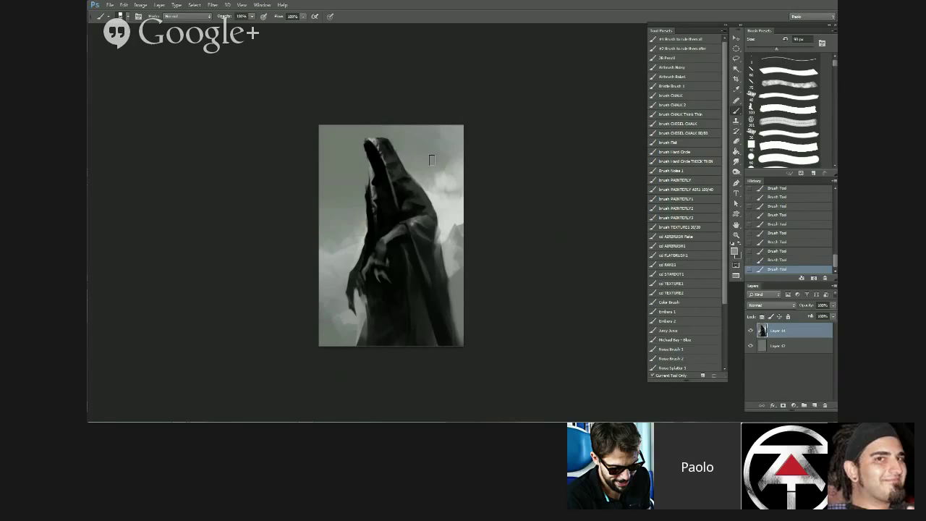
key("bracketright")
key("bracketright")
key("bracketright")
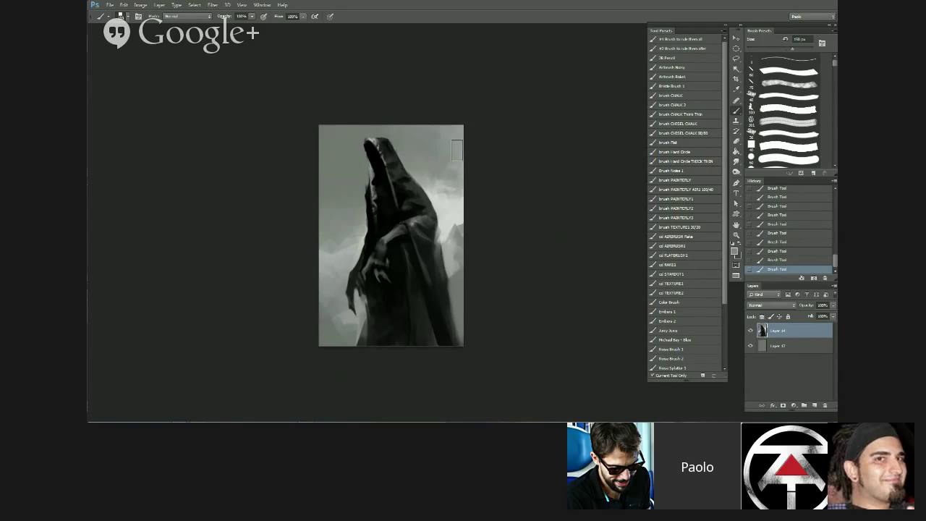
key("bracketright")
- Flip the canvas horizontally and brighten the mist behind the figure's back with a sampled light gray
scroll(453, 186, "down", 1)
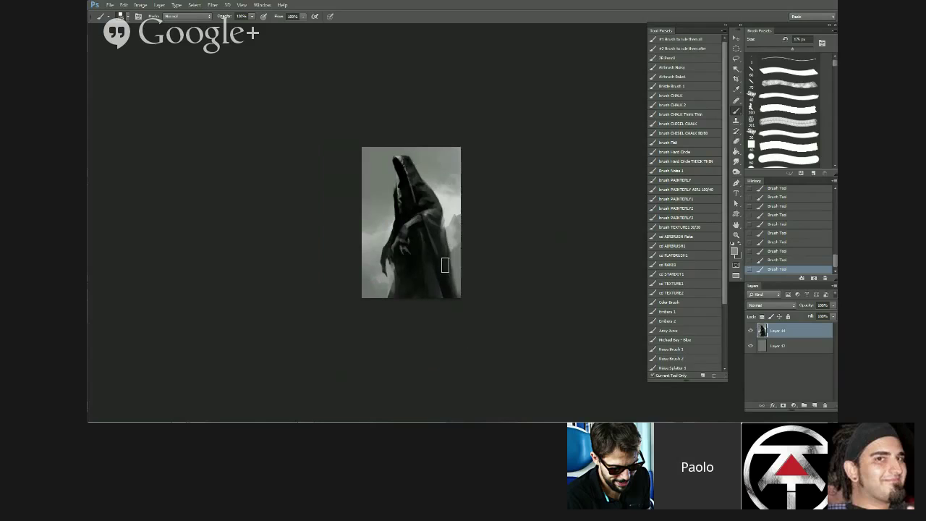
key("ctrl+shift+h")
scroll(427, 238, "up", 3)
left_click(312, 110, "alt")
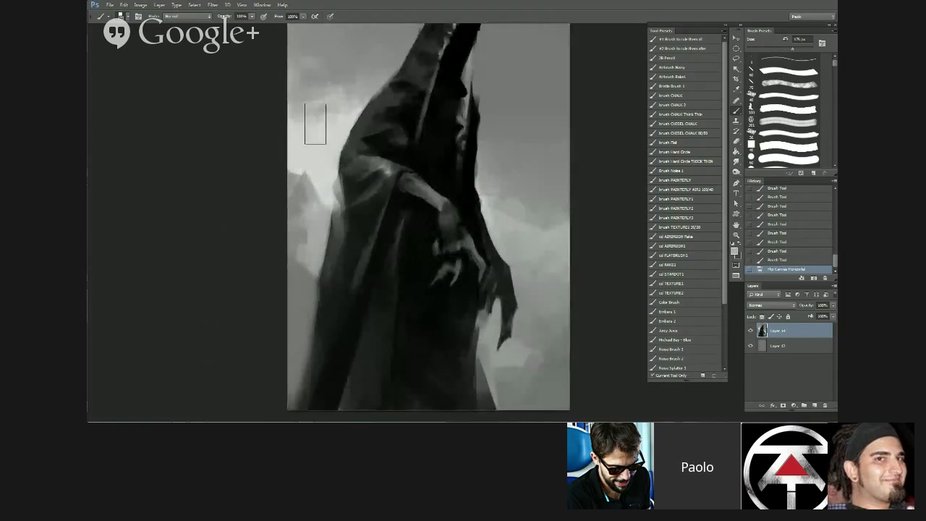
left_click_drag(315, 123, 313, 118)
key("bracketleft")
key("bracketleft")
key("bracketleft")
key("bracketleft")
mouse_move(317, 119)
left_mouse_down()
mouse_move(295, 117)
mouse_move(297, 137)
left_mouse_up()
left_click_drag(300, 134, 297, 124)
mouse_move(296, 120)
left_mouse_down()
mouse_move(299, 112)
mouse_move(306, 140)
mouse_move(293, 168)
left_mouse_up()
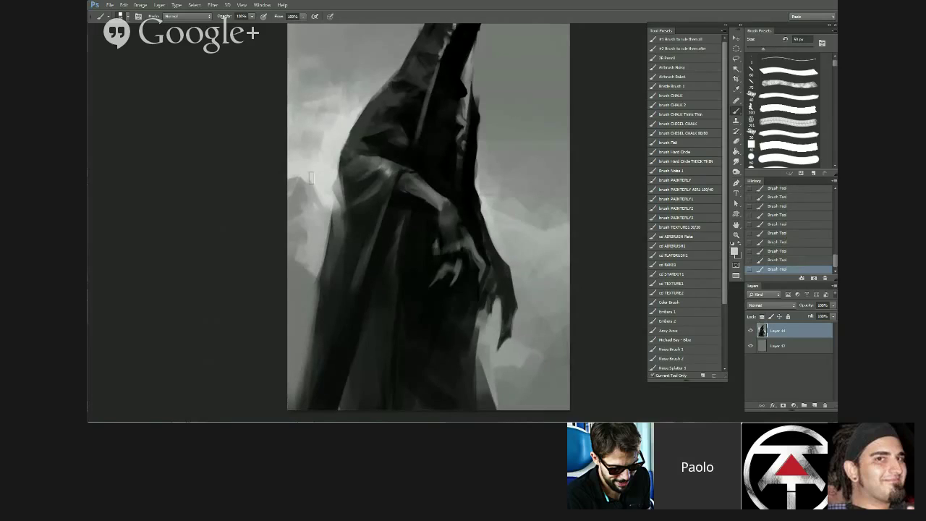
- Paint sampled gray over the lower background in front of the robe's hem
key("ctrl+minus")
key("ctrl+minus")
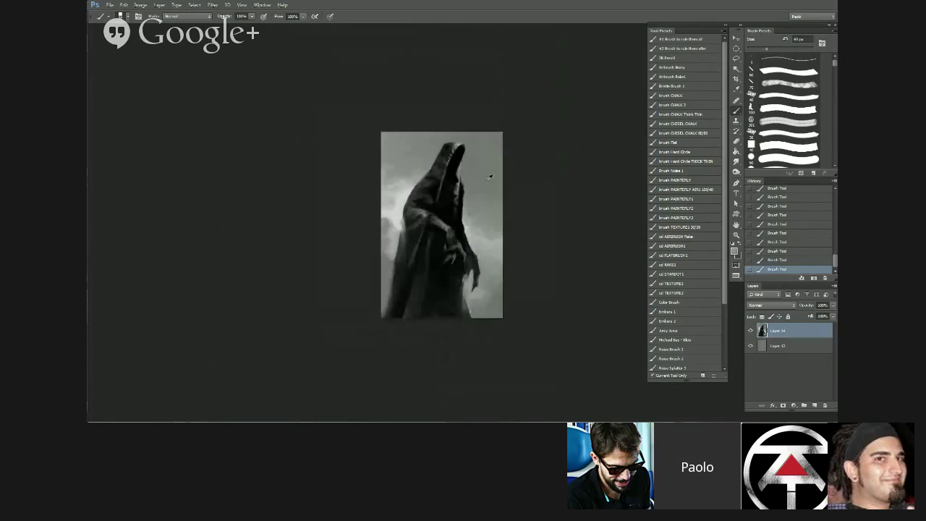
key("bracketright")
key("bracketright")
key("bracketright")
key("bracketright")
scroll(495, 247, "up", 1)
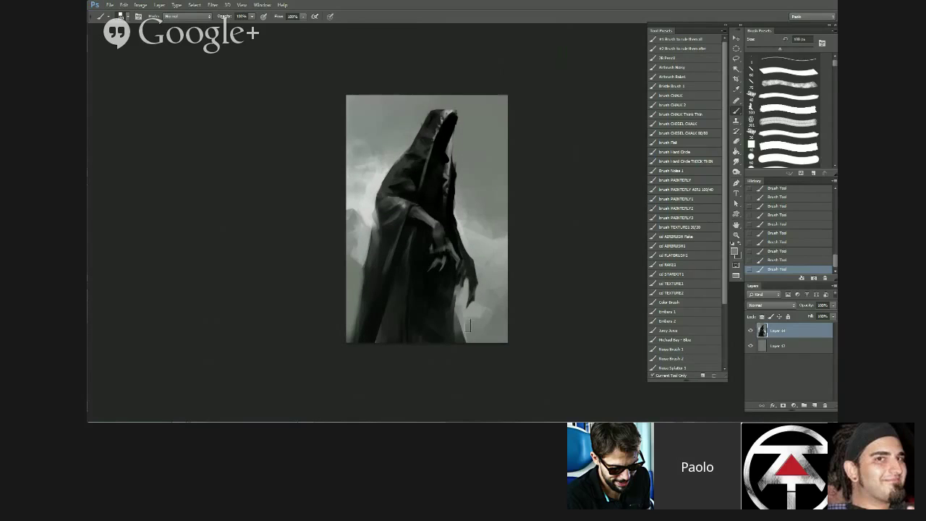
key("bracketleft")
key("bracketleft")
left_click(504, 313, "alt")
left_click_drag(493, 318, 485, 335)
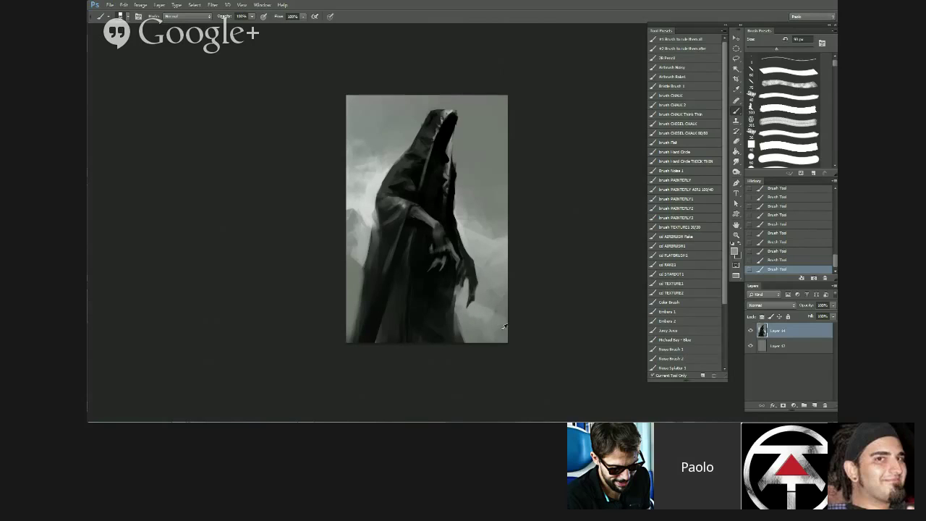
- Switch to the hard square brush preset and add a new layer above the painting
left_click(500, 320, "alt")
key("bracketleft")
key("bracketleft")
key("bracketleft")
key("period")
left_click(814, 405)
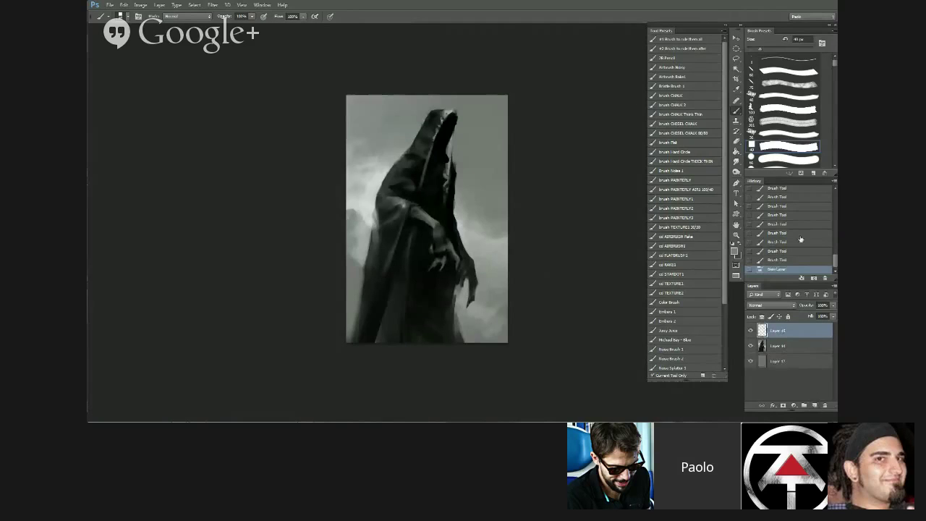
key("bracketright")
left_click(476, 92)
left_click(476, 298, "shift")
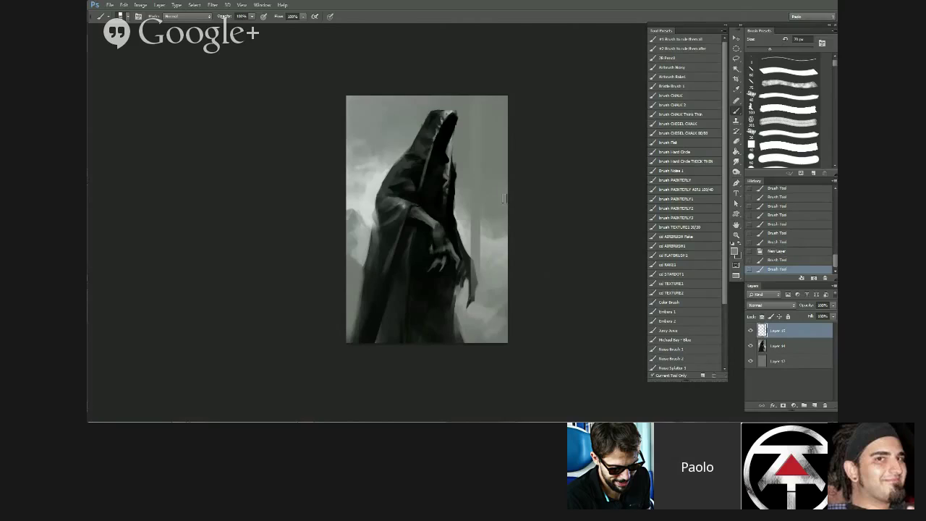
key("ctrl+z")
- Paint a near-black vertical strip in front of the hood and break it up with gray texture strokes
left_click(447, 195, "alt")
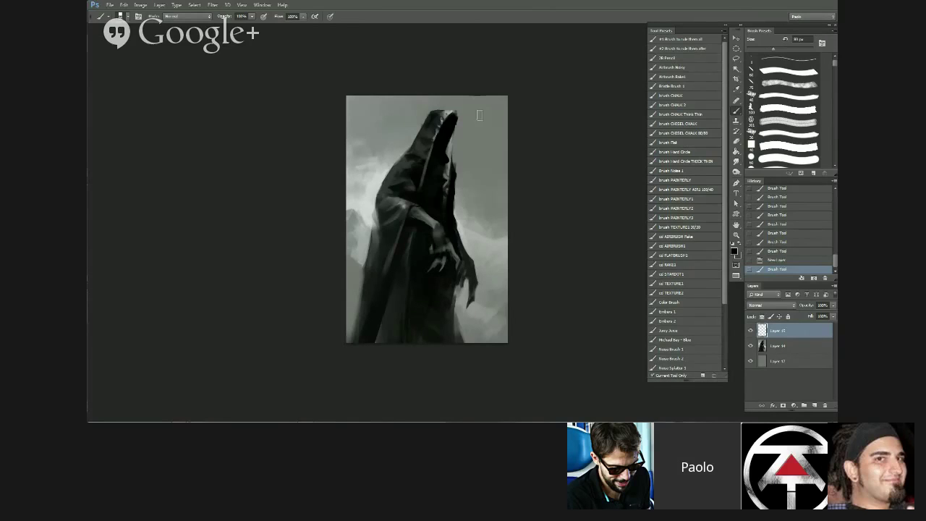
left_click_drag(477, 97, 478, 186)
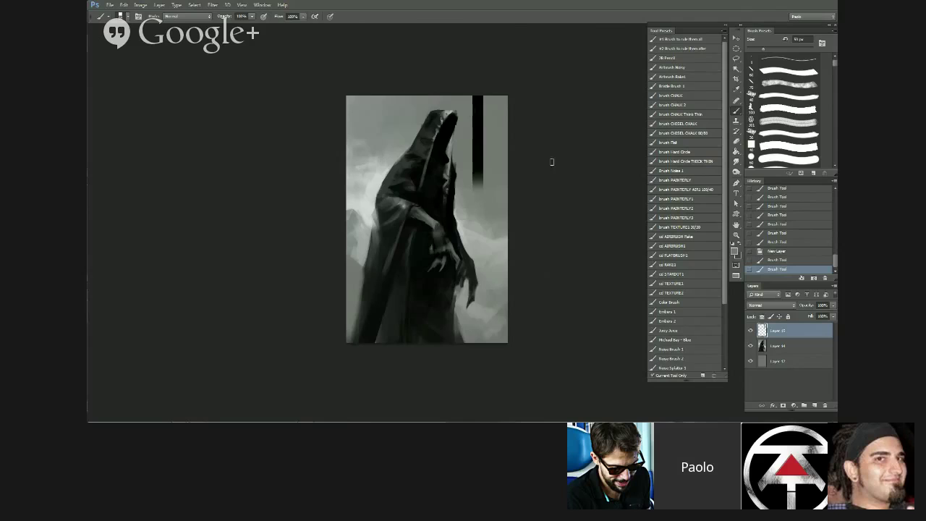
left_click_drag(472, 110, 482, 101)
mouse_move(473, 101)
left_mouse_down()
mouse_move(482, 98)
mouse_move(490, 141)
mouse_move(483, 184)
left_mouse_up()
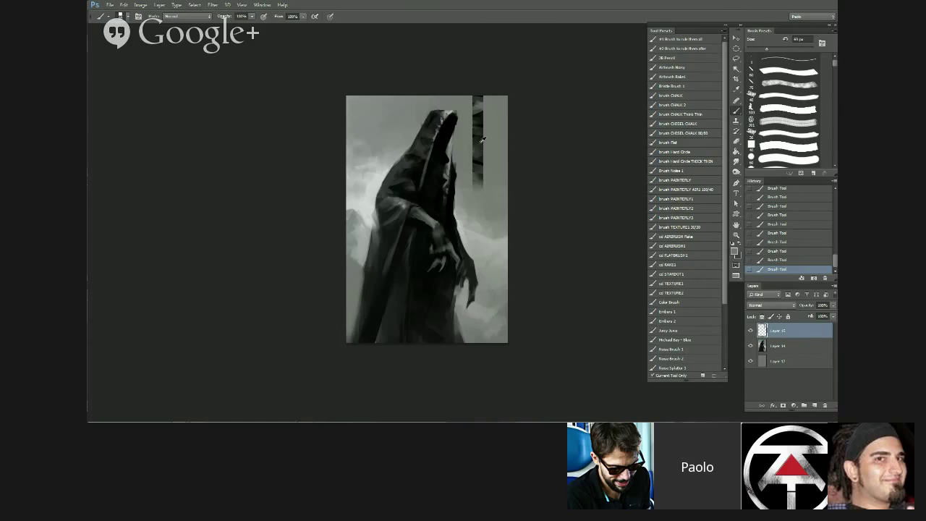
- Duplicate the textured strip and place the copy behind the figure's back
left_click(736, 37)
left_click_drag(492, 150, 373, 162)
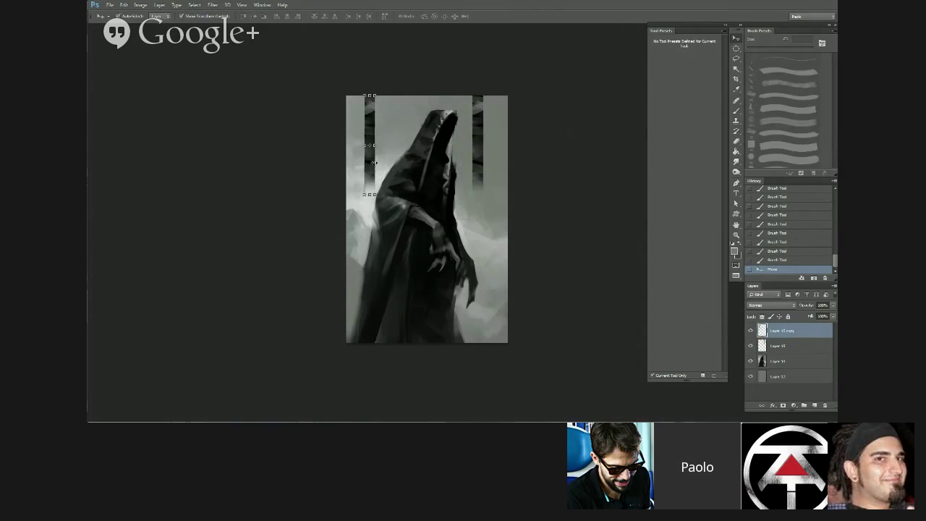
- Widen, lengthen and tilt the original strip in front of the hood by about 13 degrees, and lower its layer opacity
left_click(480, 145)
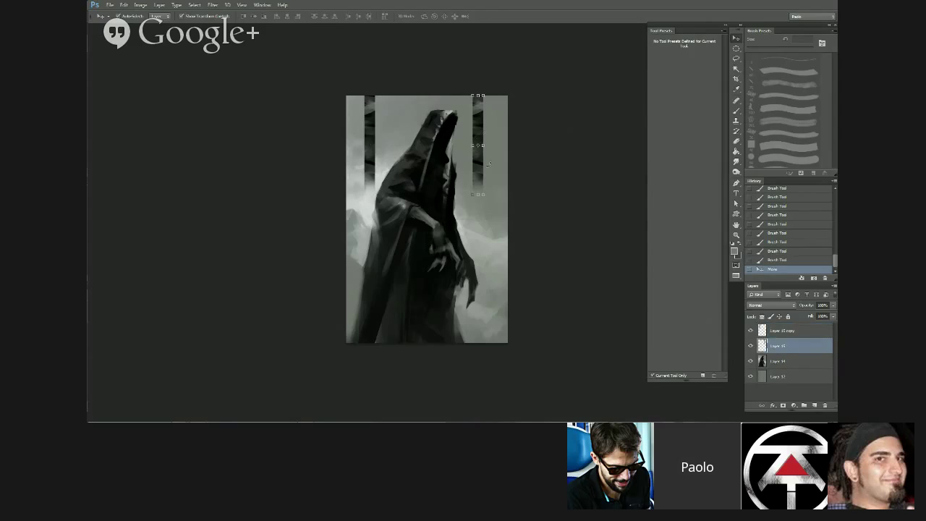
key("ctrl+t")
left_click_drag(482, 145, 496, 146)
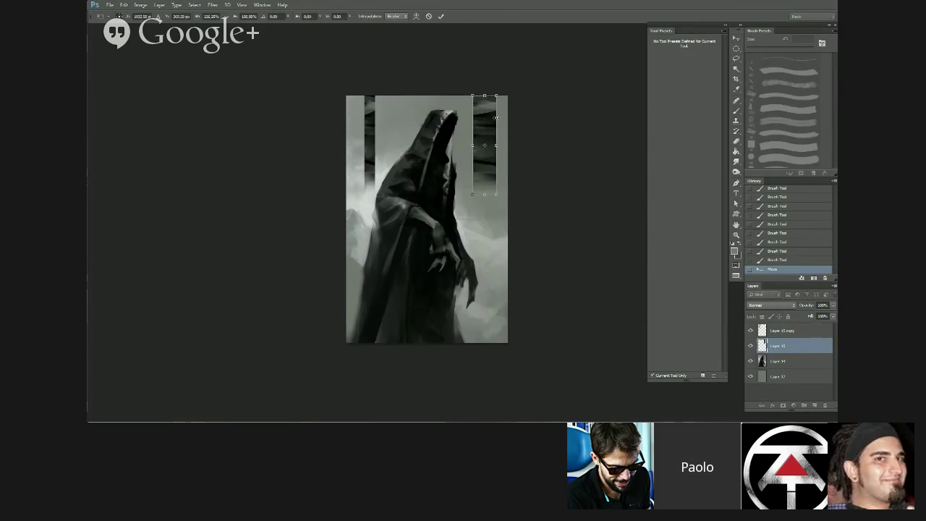
mouse_move(501, 92)
left_mouse_down()
mouse_move(506, 98)
mouse_move(507, 47)
left_mouse_up()
left_click_drag(482, 185, 472, 236)
left_click_drag(496, 99, 510, 52)
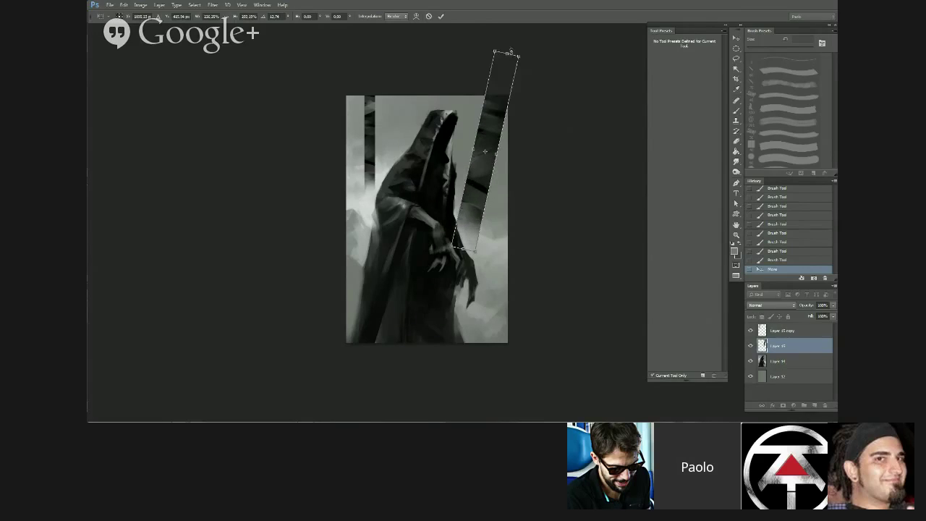
mouse_move(487, 168)
left_mouse_down()
mouse_move(484, 181)
mouse_move(484, 171)
left_mouse_up()
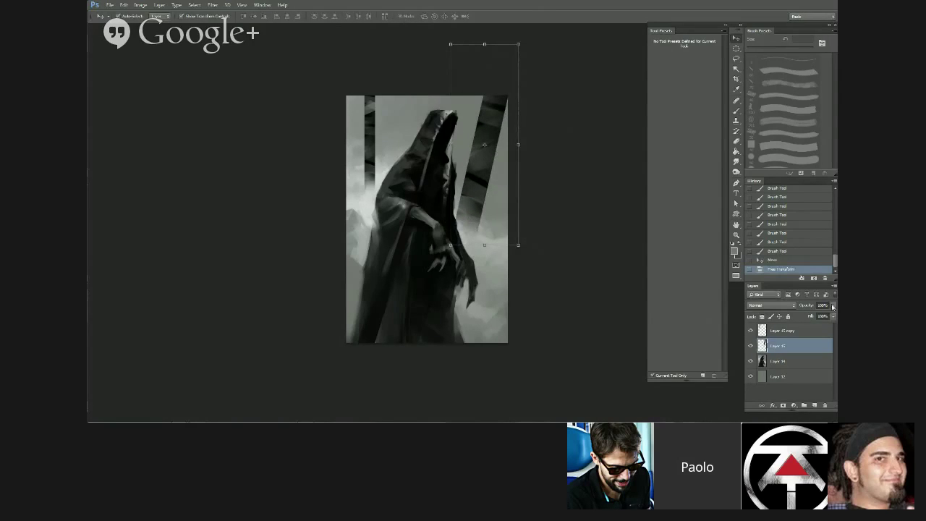
left_click(832, 311)
left_click_drag(830, 313, 820, 319)
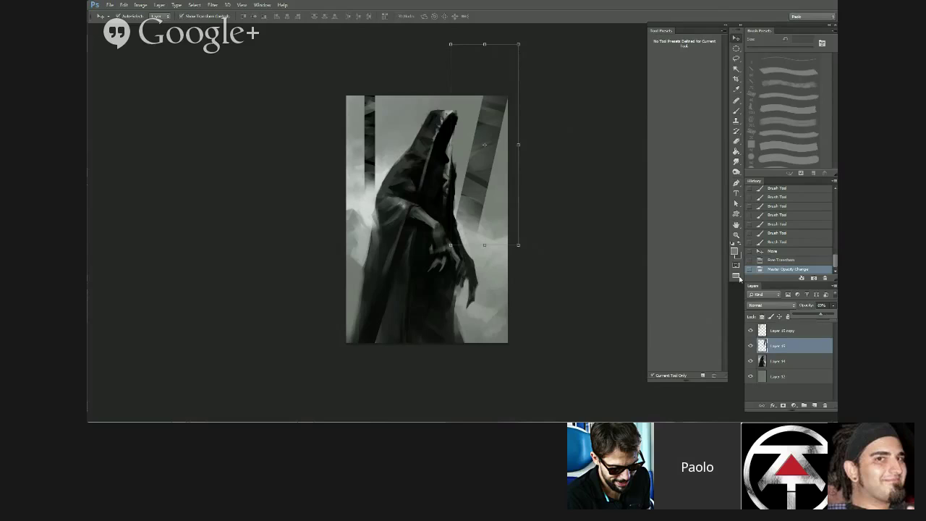
- Widen and lengthen the duplicate strip behind the figure's back and move it beside the tilted strip in front of the hood
left_click(376, 141)
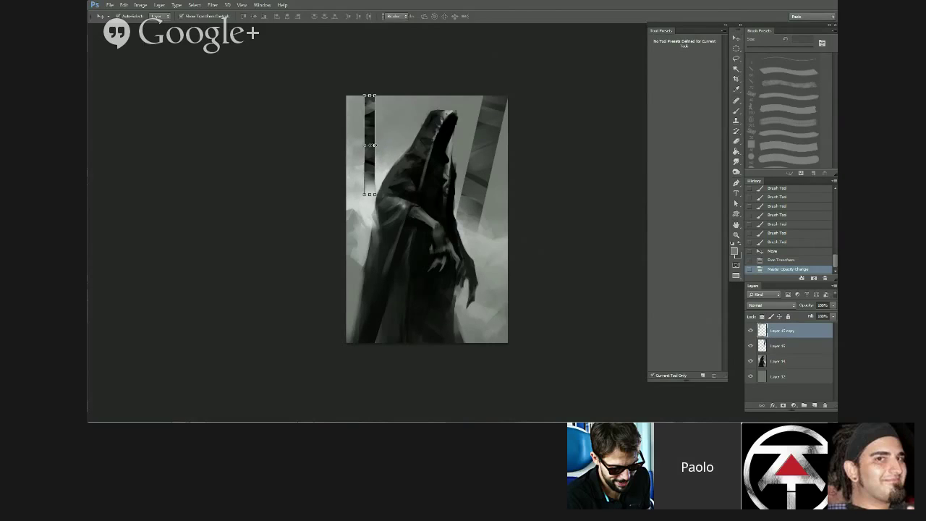
left_click_drag(374, 144, 379, 145)
left_click_drag(371, 95, 371, 74)
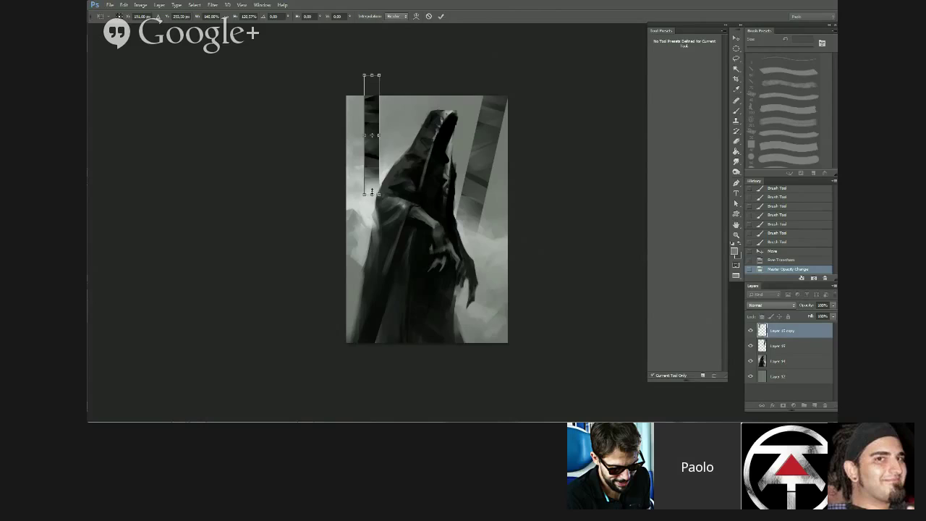
left_click_drag(372, 192, 372, 201)
left_click_drag(370, 163, 468, 163)
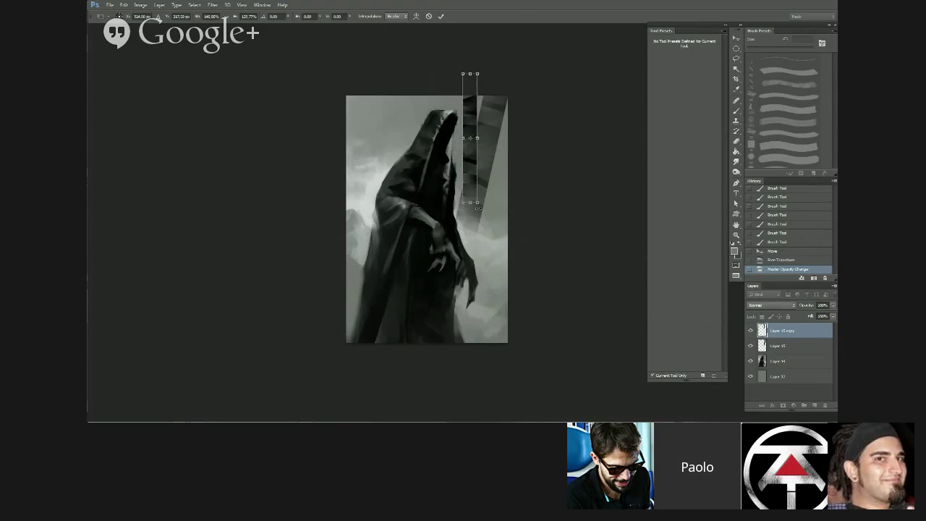
left_click_drag(470, 203, 470, 236)
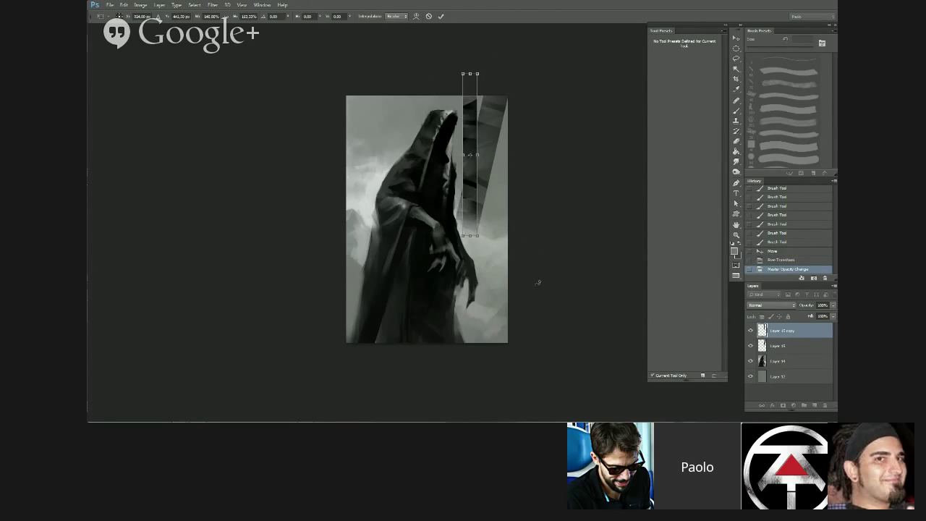
key("Return")
- Place the duplicate strip's layer below the tilted strip's layer and softly erase the duplicate to fade it into the mist
left_click_drag(783, 332, 795, 352)
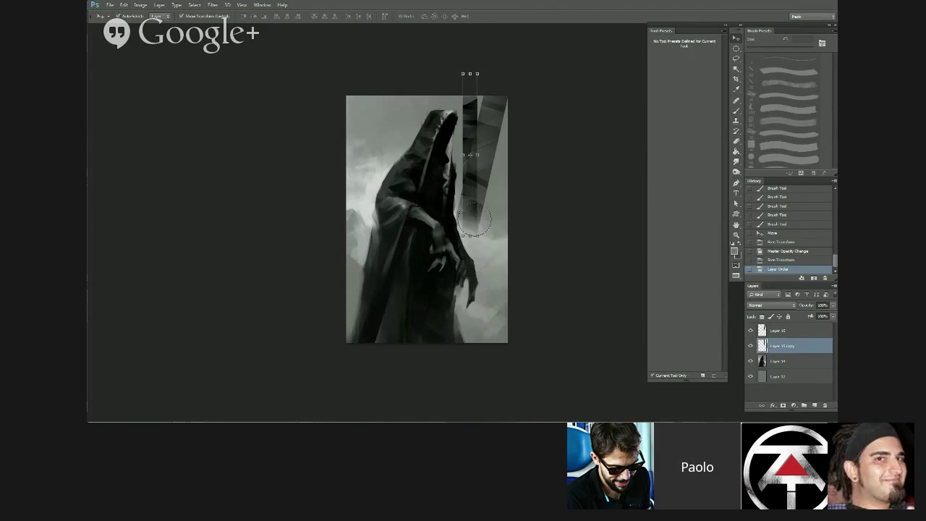
left_click_drag(475, 219, 472, 245)
mouse_move(472, 238)
left_mouse_down()
mouse_move(501, 118)
mouse_move(474, 230)
mouse_move(491, 150)
mouse_move(469, 189)
left_mouse_up()
mouse_move(477, 155)
left_mouse_down()
mouse_move(469, 185)
mouse_move(463, 177)
left_mouse_up()
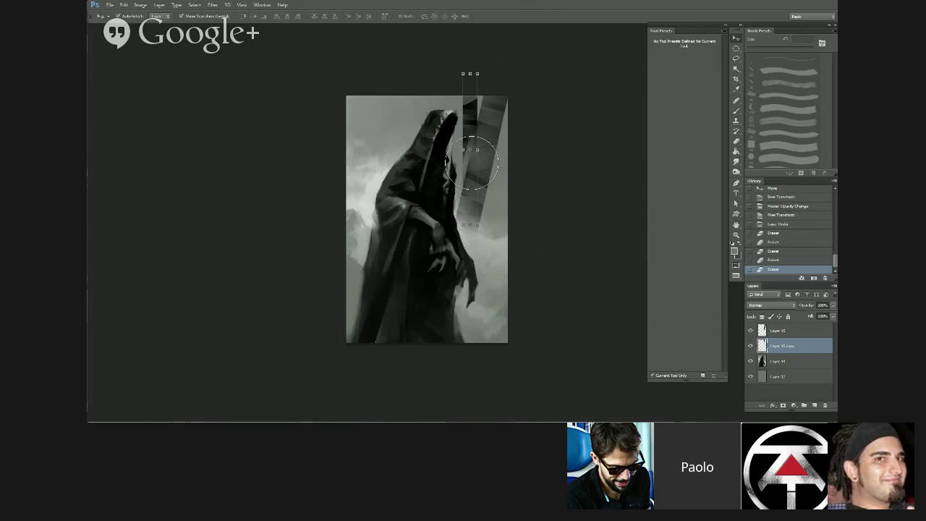
key("bracketright")
key("bracketright")
mouse_move(469, 99)
left_mouse_down()
mouse_move(467, 148)
mouse_move(470, 102)
left_mouse_up()
key("bracketleft")
key("bracketleft")
mouse_move(500, 140)
left_mouse_down()
mouse_move(474, 206)
mouse_move(469, 147)
left_mouse_up()
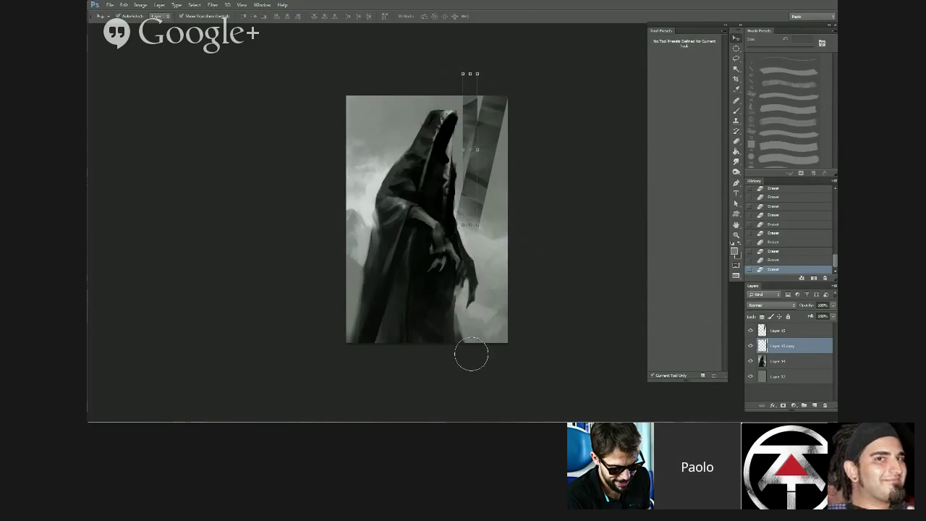
- Flip the canvas horizontally and merge the two strip layers
scroll(472, 356, "down", 3)
key("F2")
key("ctrl+e")
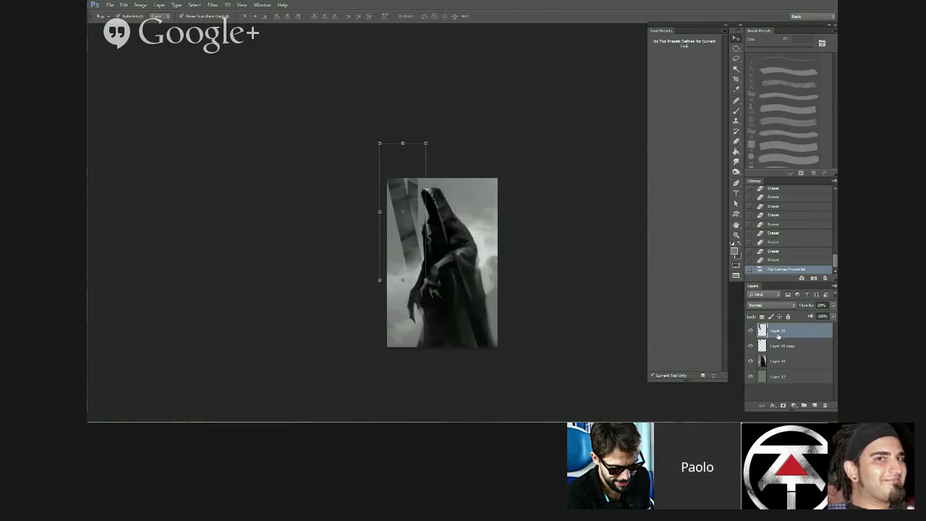
- Erase the upper ends of both strips into jagged, broken pillar tops
scroll(368, 194, "up", 1)
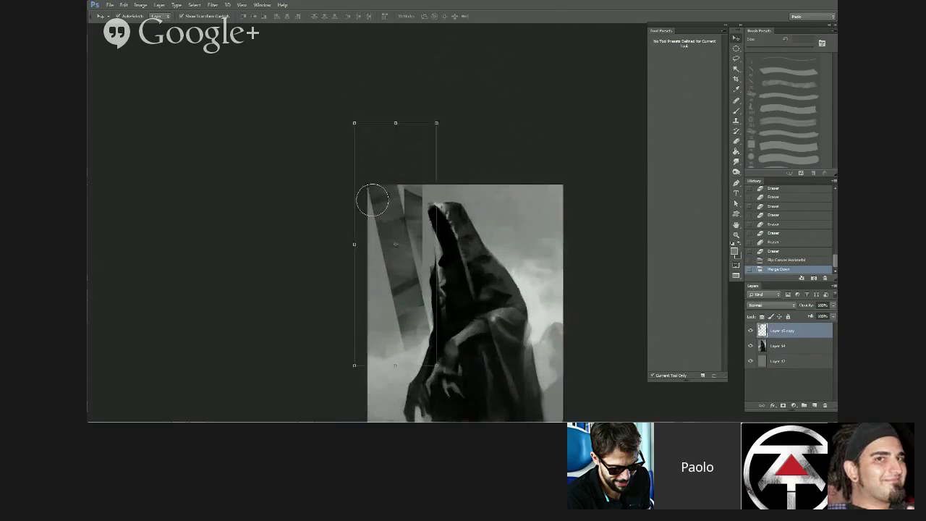
left_click_drag(365, 194, 379, 185)
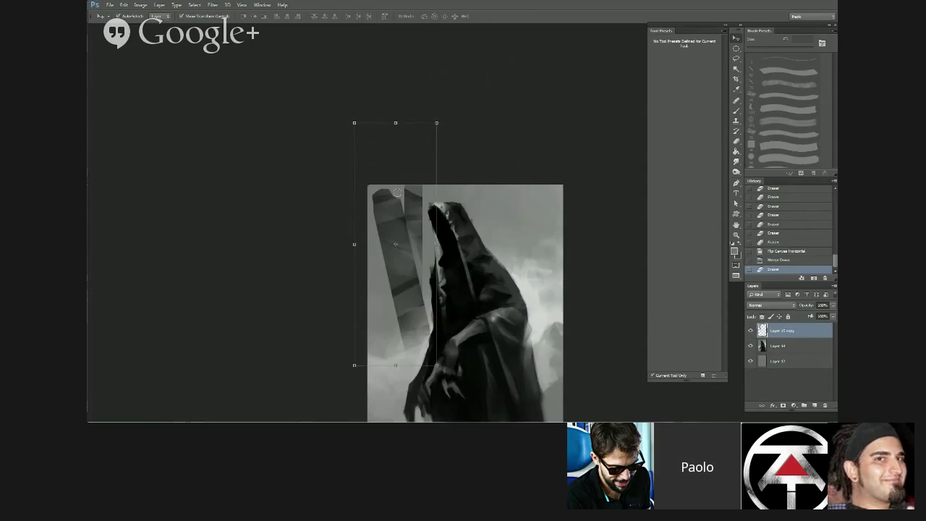
left_click(397, 192)
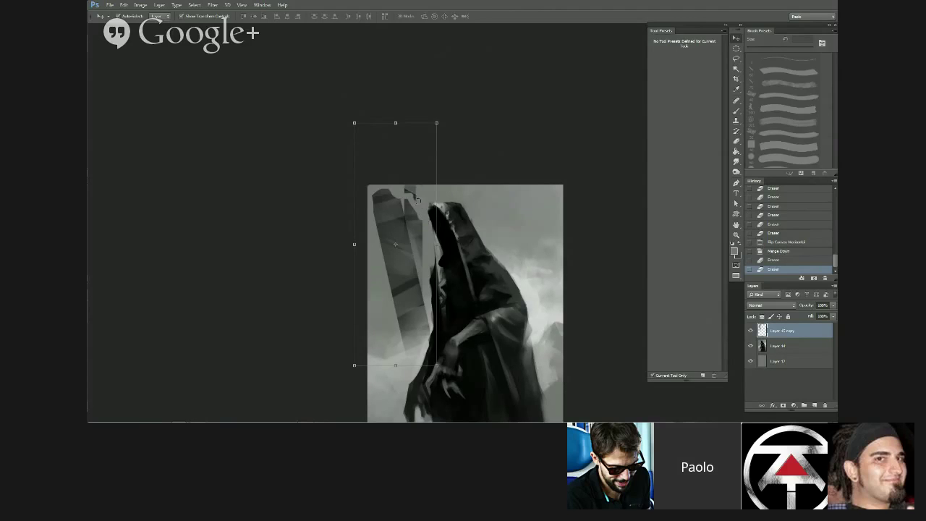
left_click_drag(418, 201, 405, 187)
- Flip the canvas horizontally and lock the transparent pixels of the merged strip layer for painting
scroll(431, 116, "down", 3)
key("ctrl+shift+h")
scroll(485, 170, "up", 4)
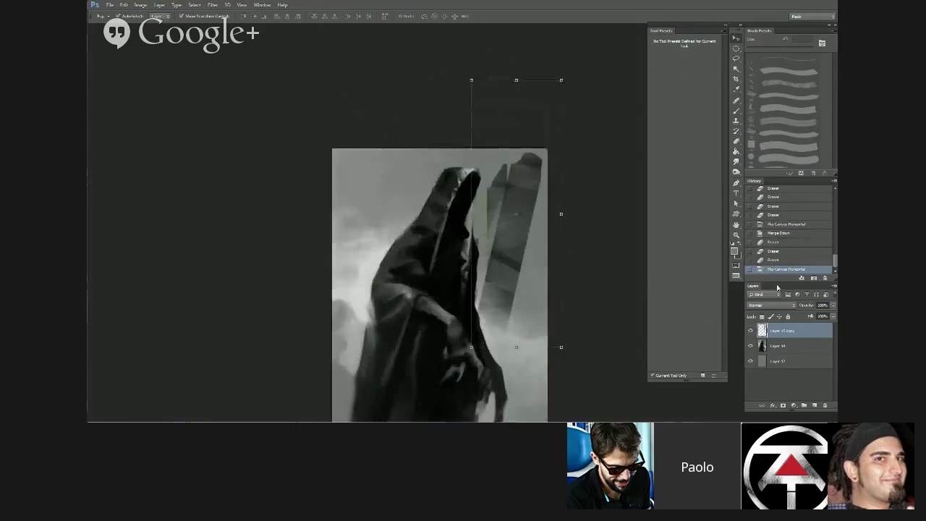
left_click(762, 317)
left_click(458, 217)
key("b")
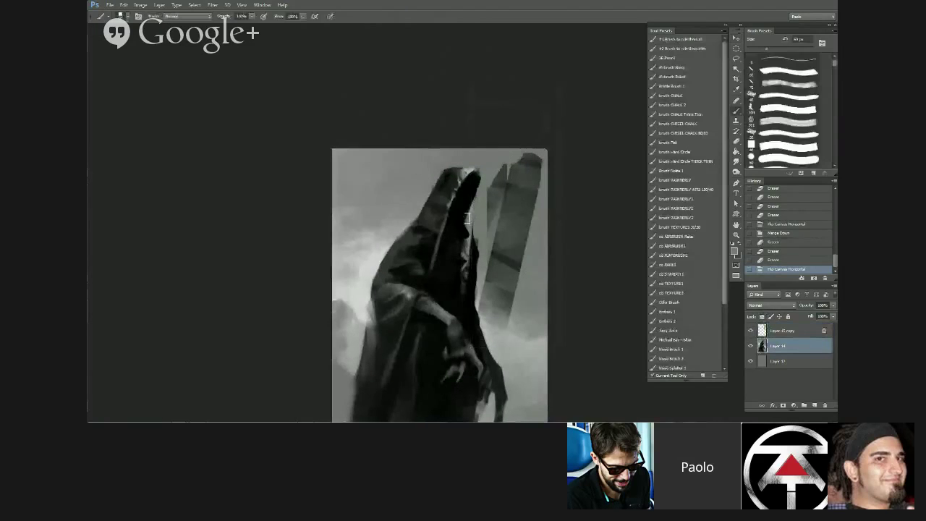
left_click(767, 334)
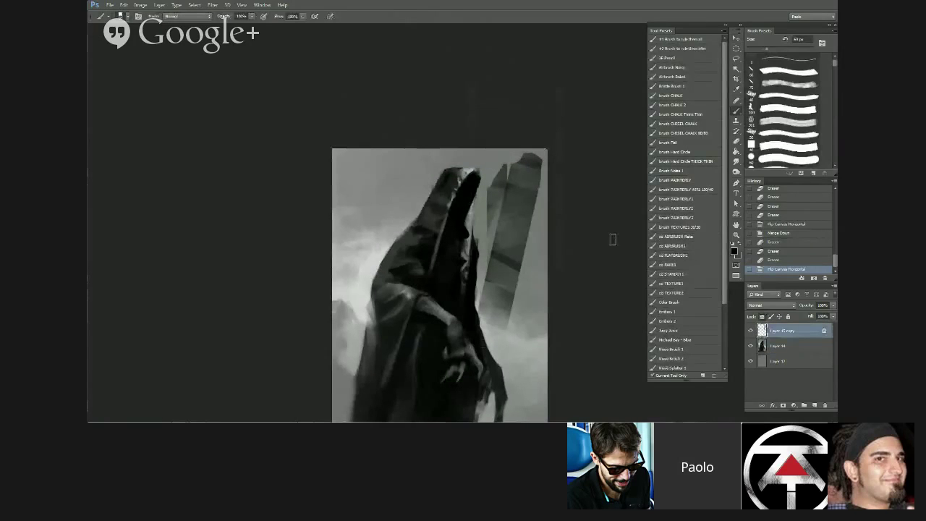
- Paint dark shading strokes along the broken tops of the pillars with a smaller brush
key("[")
key("[")
mouse_move(526, 160)
left_mouse_down()
mouse_move(517, 164)
mouse_move(536, 157)
left_mouse_up()
left_click_drag(536, 158, 532, 165)
left_click_drag(527, 159, 524, 165)
left_click_drag(522, 162, 491, 190)
key("[")
mouse_move(494, 187)
left_mouse_down()
mouse_move(489, 197)
mouse_move(511, 183)
left_mouse_up()
key("[")
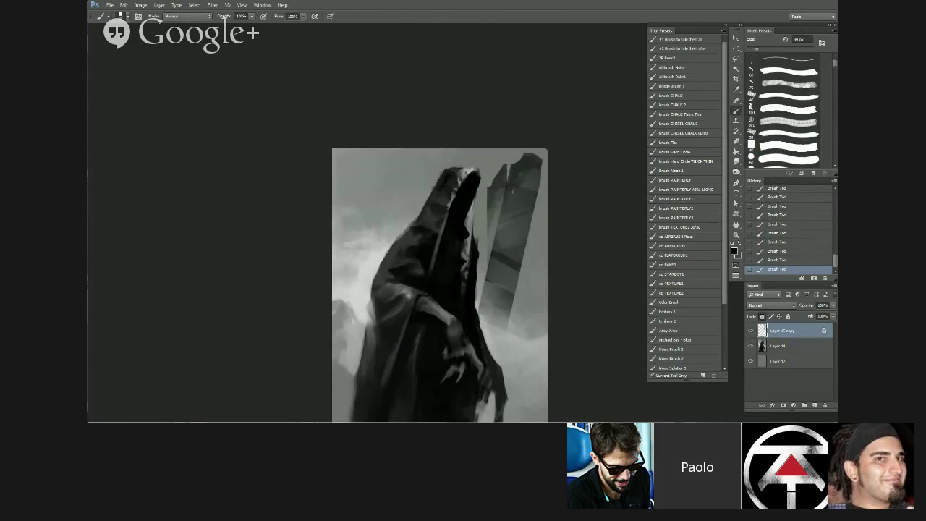
- Sample a gray from the hood's edge and add fine edge details to the pillar tops with a very small brush
key("bracketright")
left_click(466, 173, "alt")
key("bracketleft")
key("bracketleft")
key("bracketleft")
key("bracketleft")
key("bracketleft")
key("bracketleft")
key("bracketleft")
key("bracketleft")
key("bracketleft")
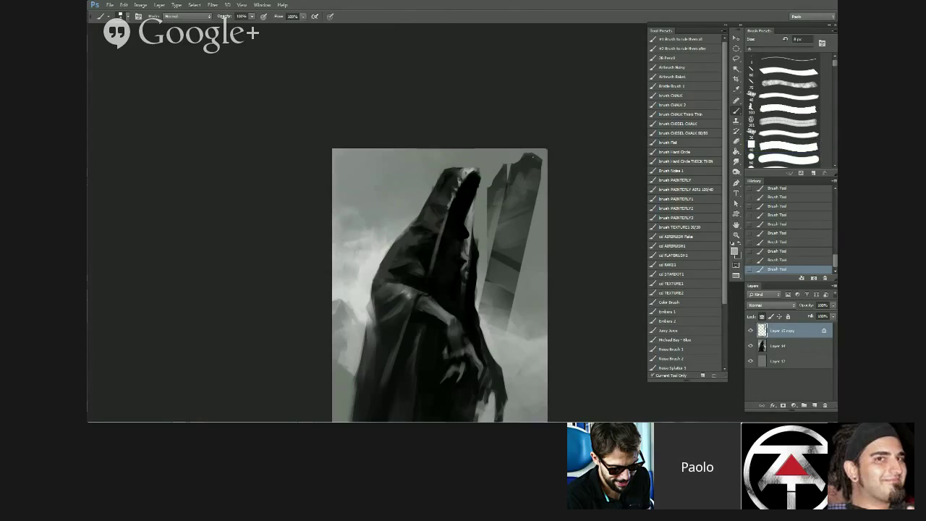
left_click_drag(529, 168, 528, 163)
- Unlock the pillar layer's transparency and fade the pillars into the mist with a large soft eraser, especially at their lower ends
key("bracketright")
key("bracketright")
left_click(759, 317)
key("bracketright")
key("bracketright")
key("bracketright")
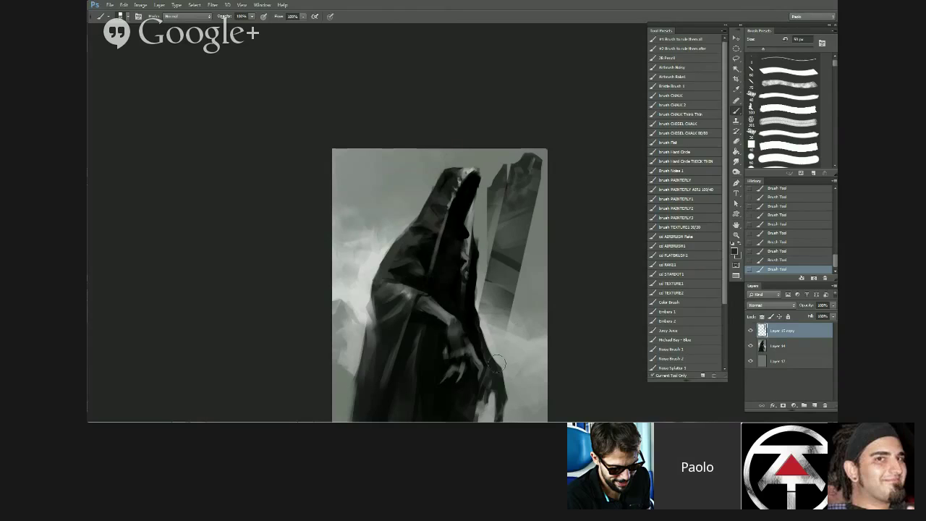
key("bracketright")
left_click_drag(500, 311, 510, 247)
mouse_move(483, 339)
left_mouse_down()
mouse_move(497, 253)
mouse_move(503, 269)
left_mouse_up()
mouse_move(509, 253)
left_mouse_down()
mouse_move(484, 362)
mouse_move(501, 311)
left_mouse_up()
left_click_drag(502, 332, 487, 367)
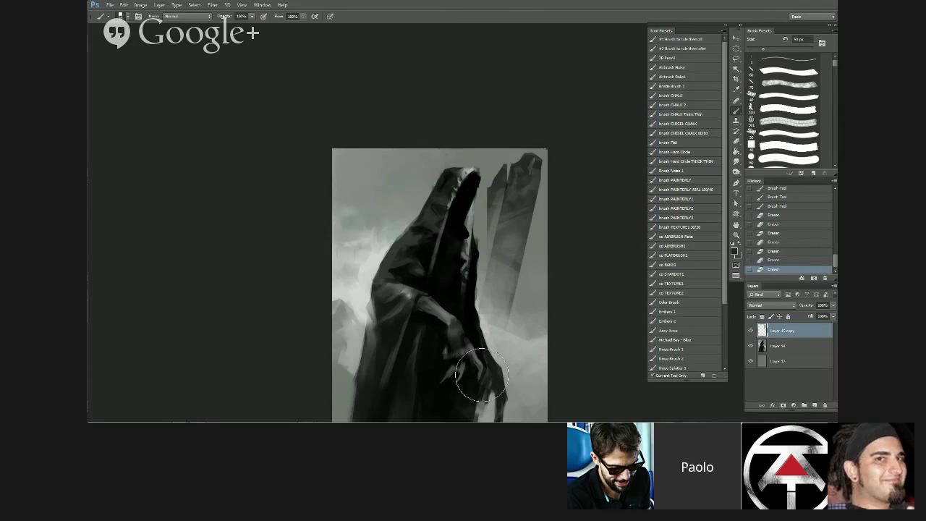
left_click_drag(515, 217, 530, 181)
- Flip the canvas horizontally and merge the pillar layer down into the painting
scroll(548, 49, "down", 4)
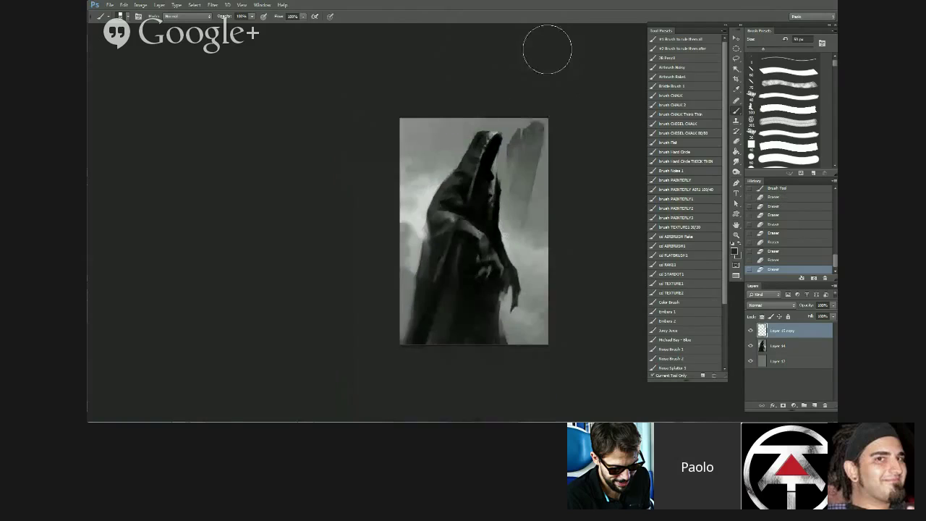
key("ctrl+shift+h")
scroll(546, 161, "up", 1)
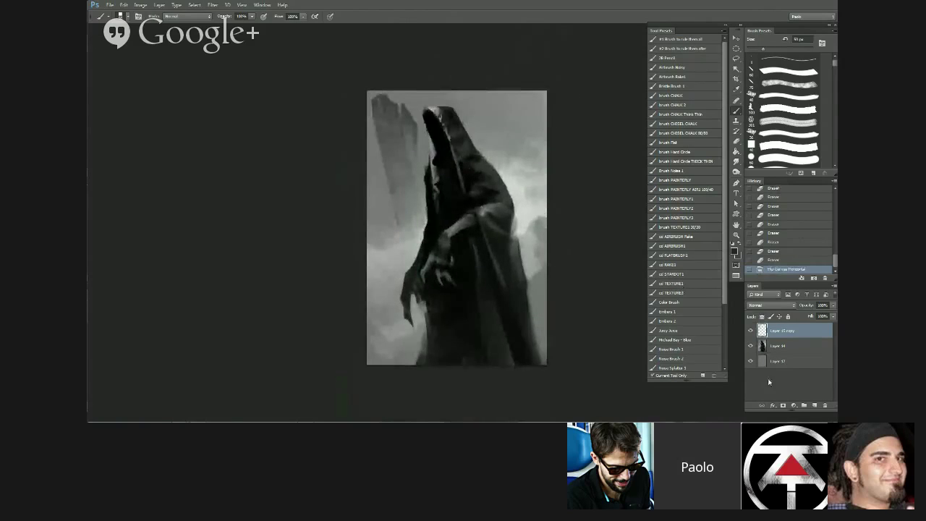
key("ctrl+e")
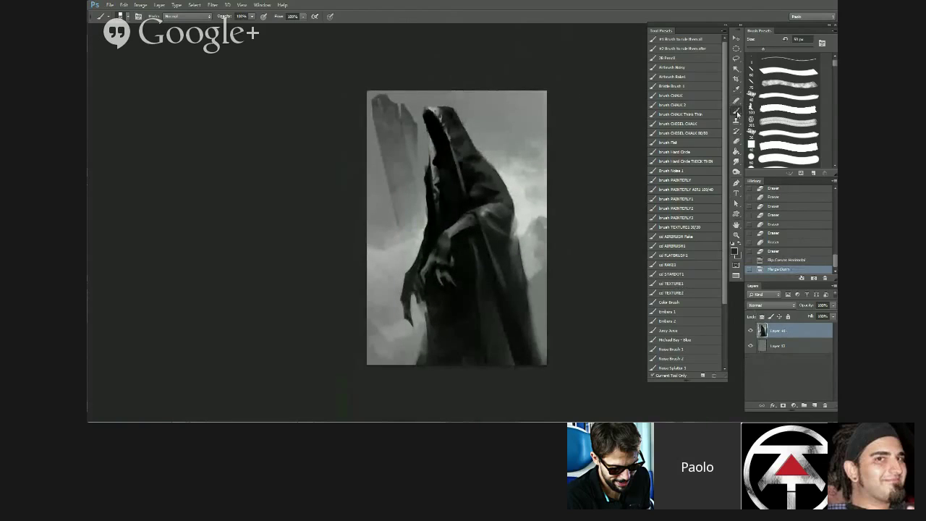
- Switch to the Color Dodge airbrush preset, enlarge the brush, and brighten the clouds behind the figure's back
left_click(696, 254)
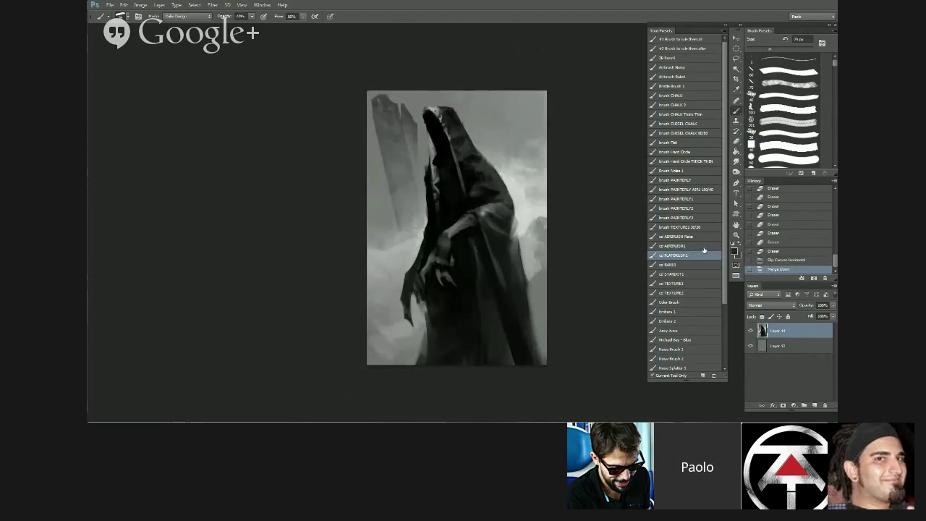
left_click(703, 247)
key("bracketright")
key("bracketright")
key("bracketright")
key("bracketright")
key("bracketright")
key("bracketright")
key("bracketright")
key("bracketright")
key("bracketright")
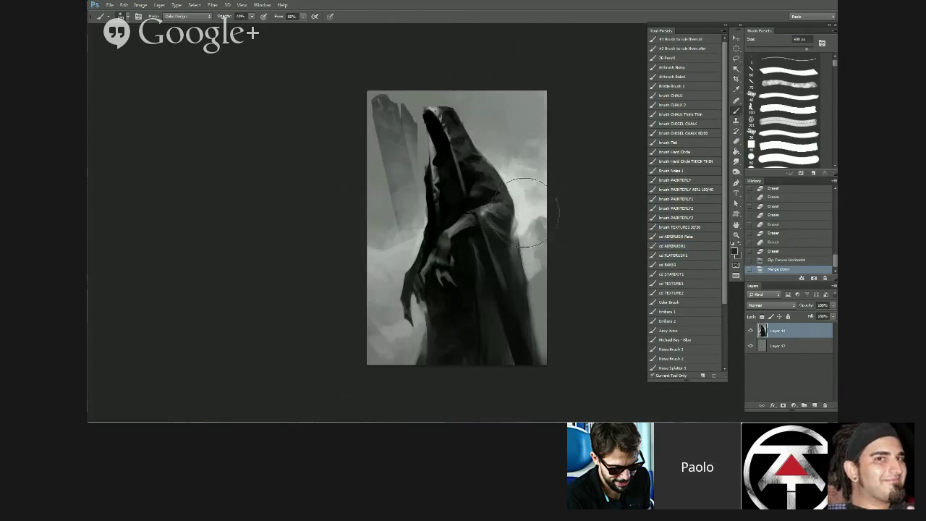
mouse_move(525, 211)
left_mouse_down()
mouse_move(509, 193)
mouse_move(562, 275)
mouse_move(507, 183)
left_mouse_up()
key("bracketright")
left_click_drag(518, 193, 534, 181)
left_click_drag(536, 190, 525, 178)
left_click_drag(529, 181, 518, 168)
- Reduce the airbrush size and brighten the rim and back of the hood
key("bracketleft")
key("bracketleft")
key("bracketleft")
key("bracketleft")
key("bracketleft")
key("bracketleft")
key("bracketleft")
key("bracketleft")
mouse_move(442, 117)
left_mouse_down()
mouse_move(446, 124)
mouse_move(432, 114)
mouse_move(471, 148)
left_mouse_up()
- Make white the foreground colour and brighten the figure's shoulder, upper sleeve and the clouds next to them
left_click(738, 243)
key("bracketright")
key("bracketright")
key("bracketright")
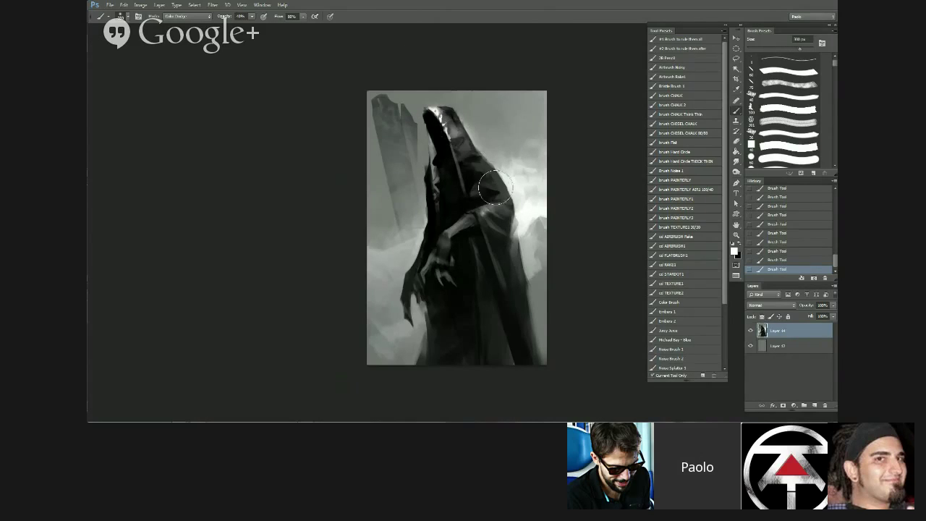
mouse_move(495, 187)
left_mouse_down()
mouse_move(479, 163)
mouse_move(504, 190)
mouse_move(450, 231)
mouse_move(490, 211)
mouse_move(532, 230)
left_mouse_up()
key("bracketleft")
key("bracketleft")
key("bracketleft")
key("bracketleft")
key("bracketleft")
key("bracketright")
key("bracketright")
left_click_drag(544, 197, 524, 212)
- Brighten the mist below the pillars and around the figure's lower hand with large airbrush strokes
key("bracketright")
key("bracketright")
key("bracketright")
key("bracketright")
key("bracketright")
key("bracketright")
key("bracketright")
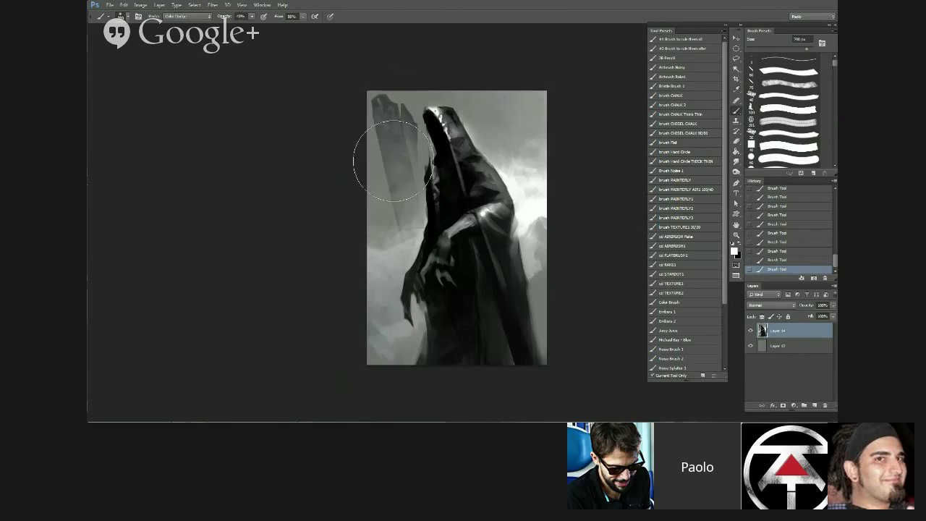
key("bracketleft")
key("bracketleft")
key("bracketleft")
key("bracketleft")
mouse_move(405, 247)
left_mouse_down()
mouse_move(411, 242)
mouse_move(399, 252)
left_mouse_up()
key("bracketright")
key("bracketright")
left_click_drag(376, 281, 394, 269)
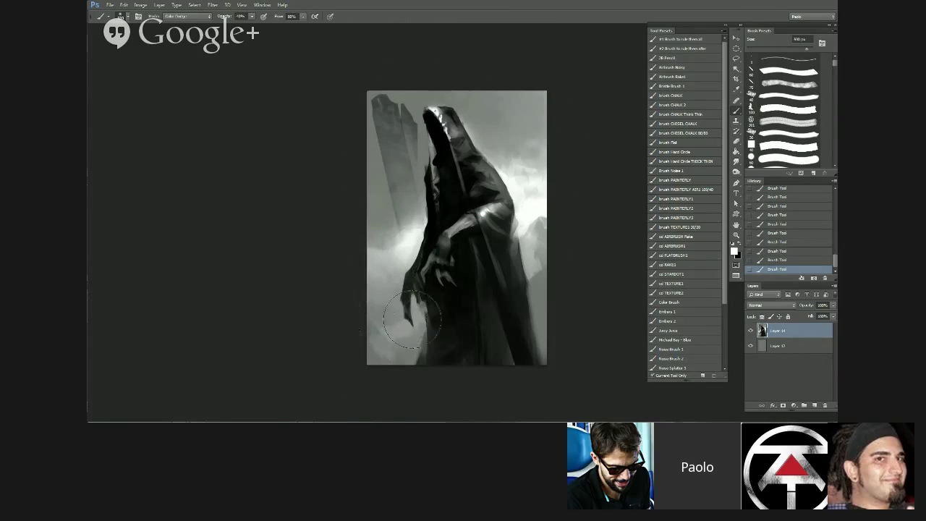
mouse_move(410, 318)
left_mouse_down()
mouse_move(375, 335)
mouse_move(388, 367)
mouse_move(548, 348)
left_mouse_up()
- Flip the canvas horizontally and brighten the front edge of the hood and the folds beneath it
key("bracketleft")
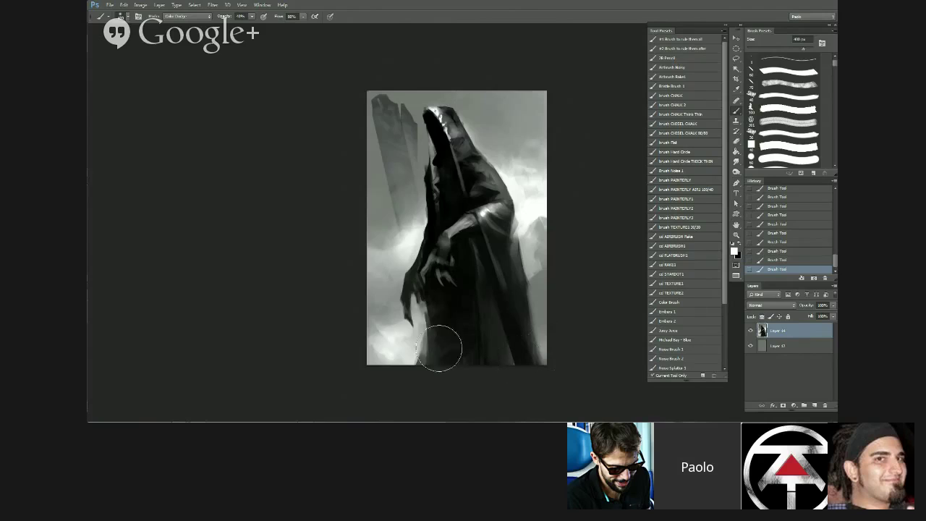
key("bracketleft")
key("bracketleft")
scroll(283, 413, "down", 3)
key("ctrl+shift+h")
scroll(438, 301, "up", 6)
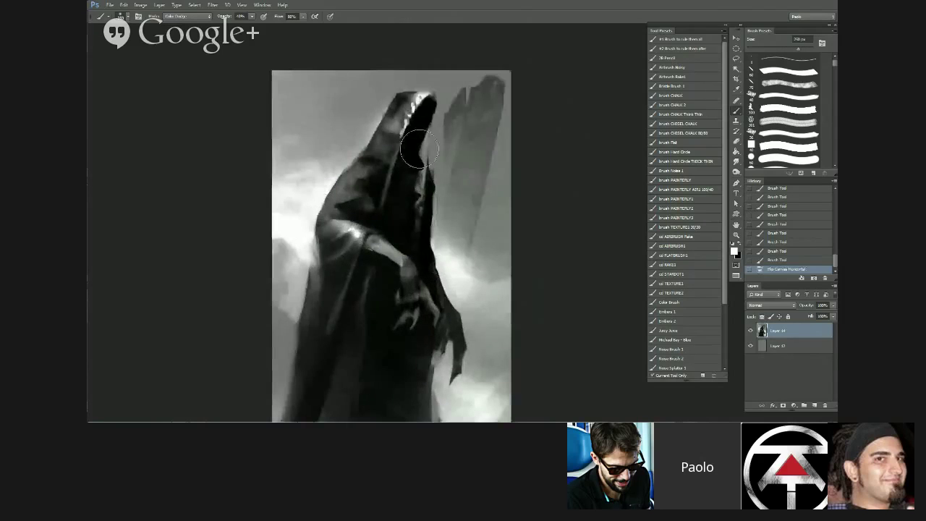
key("bracketleft")
key("bracketleft")
key("bracketleft")
left_click_drag(424, 134, 424, 202)
left_click_drag(424, 202, 426, 141)
- Paint bright highlights on the raised forearm, hand and adjacent cloak fold with progressively smaller brushes
key("bracketleft")
key("bracketleft")
key("bracketleft")
mouse_move(375, 243)
left_mouse_down()
mouse_move(404, 264)
mouse_move(401, 295)
mouse_move(436, 314)
left_mouse_up()
key("bracketleft")
key("bracketleft")
key("bracketleft")
key("bracketleft")
key("bracketleft")
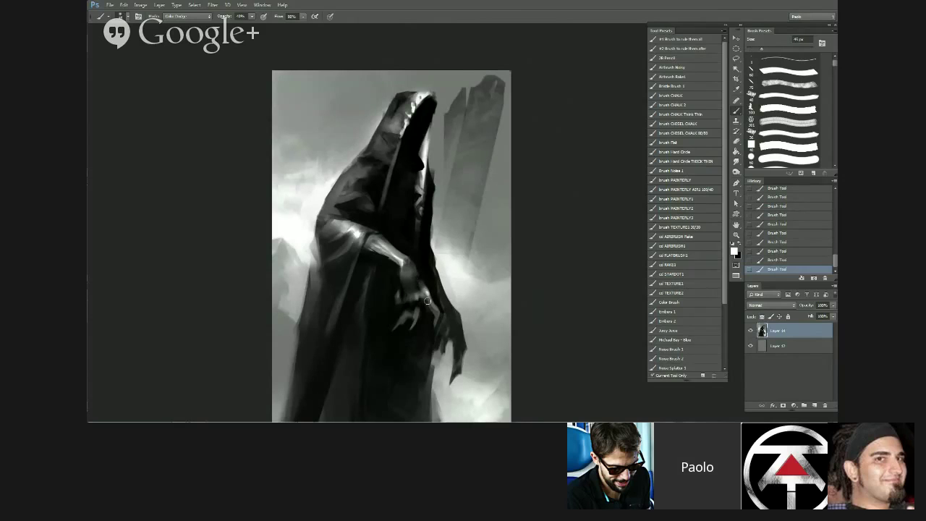
key("bracketleft")
key("bracketleft")
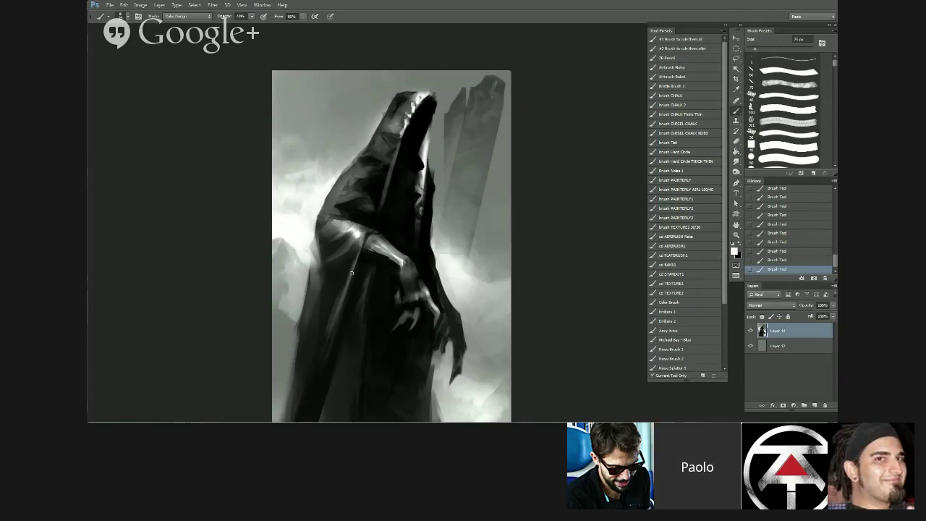
- Flip the canvas horizontally and hide and show the painting layer to check the image
scroll(344, 319, "down", 1)
key("ctrl+shift+h")
scroll(391, 335, "up", 1)
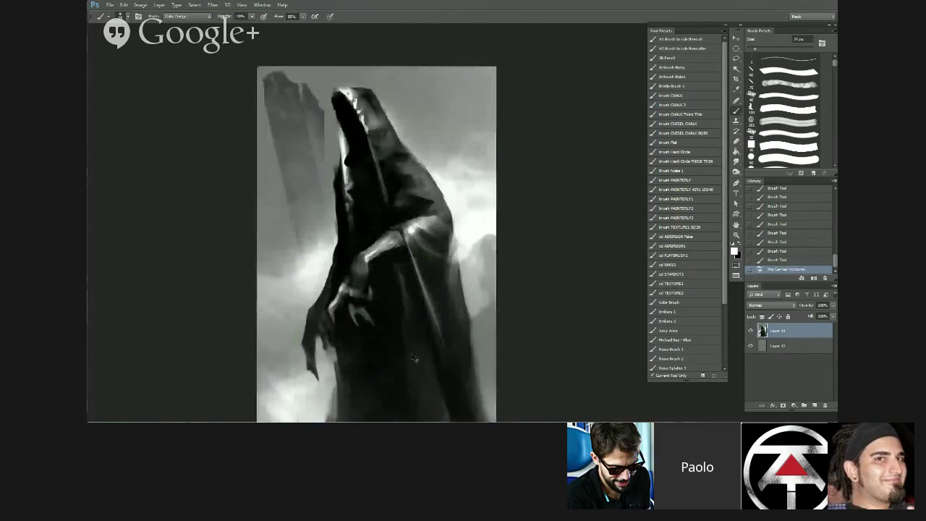
left_click_drag(396, 339, 455, 320)
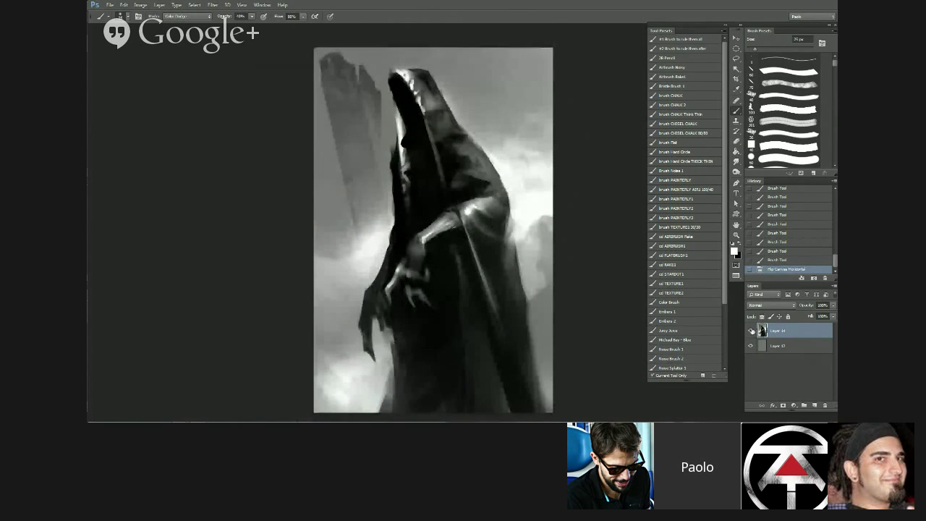
left_click(751, 331)
left_click(750, 331)
left_click(110, 6)
left_click(119, 21)
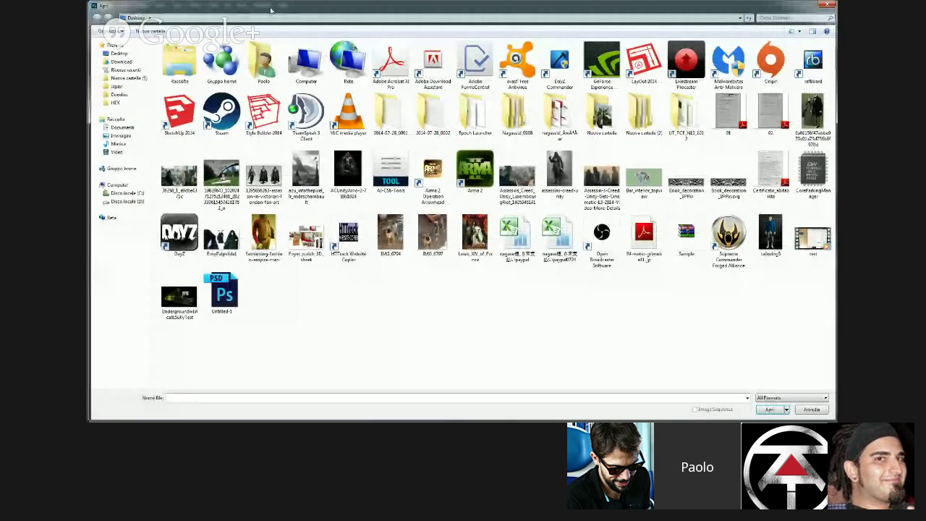
double_click(271, 9)
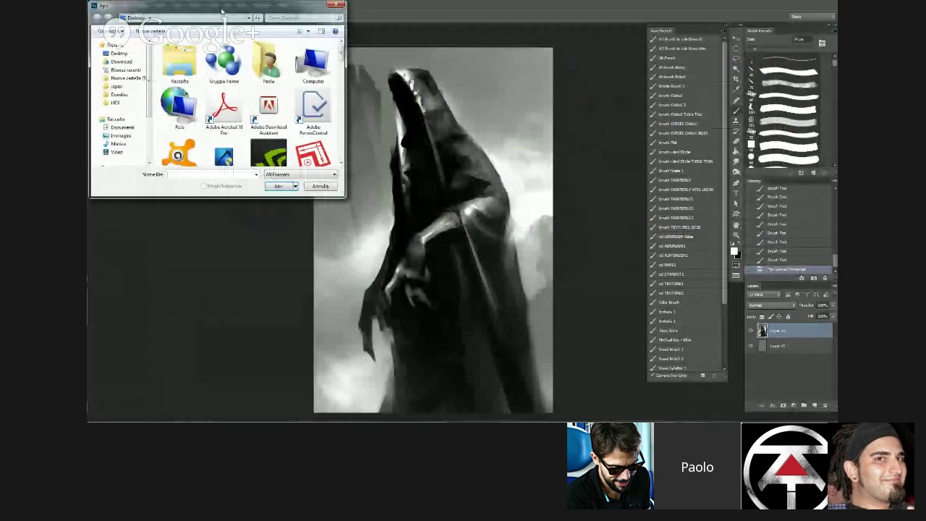
key("Escape")
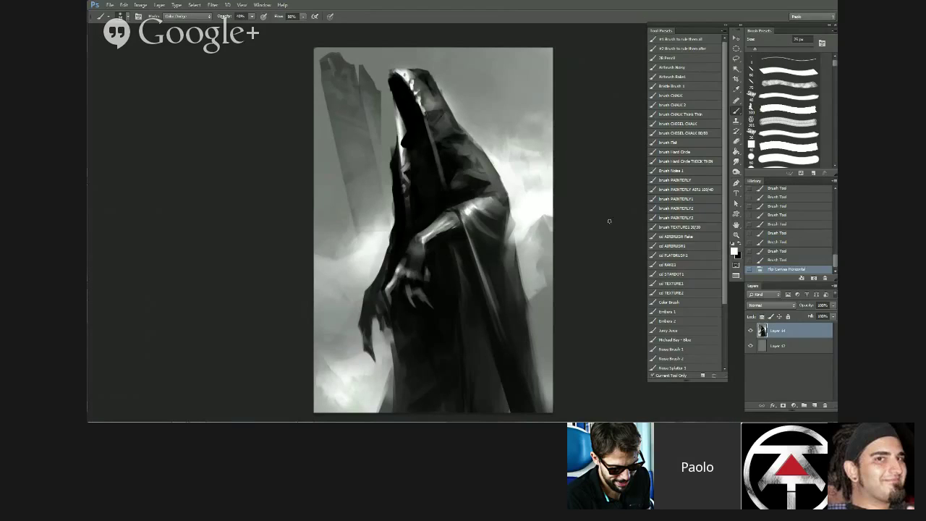
- Flip the canvas horizontally and back to check the figure's silhouette in both orientations
scroll(601, 256, "down", 1)
key("ctrl+shift+h")
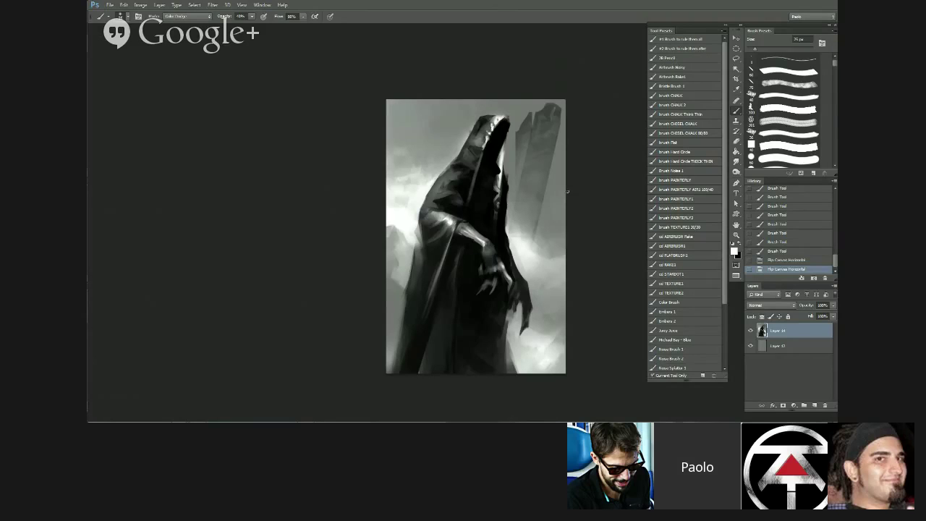
left_click_drag(567, 191, 565, 194)
scroll(497, 199, "down", 2)
key("ctrl+shift+h")
scroll(482, 211, "up", 3)
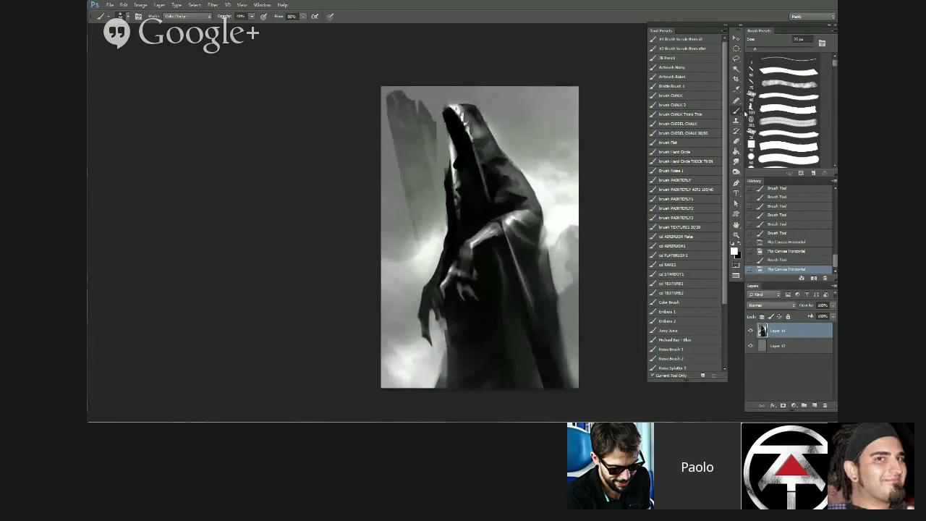
- Try a gray Color Dodge stroke along the cloak's front edge beneath the hood
left_click(777, 161)
scroll(482, 203, "up", 2)
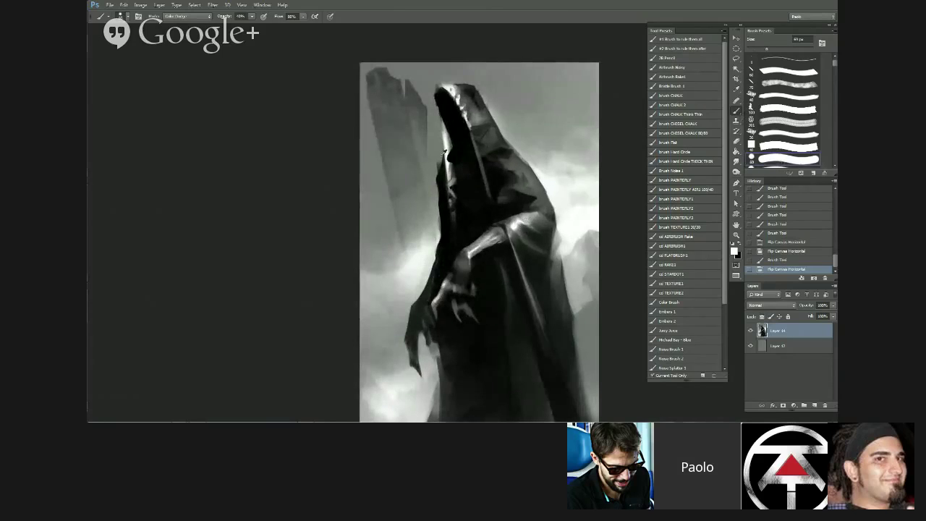
left_click(442, 153, "alt")
key("bracketleft")
left_click_drag(439, 153, 438, 170)
key("bracketleft")
key("bracketleft")
key("bracketleft")
key("bracketleft")
key("bracketleft")
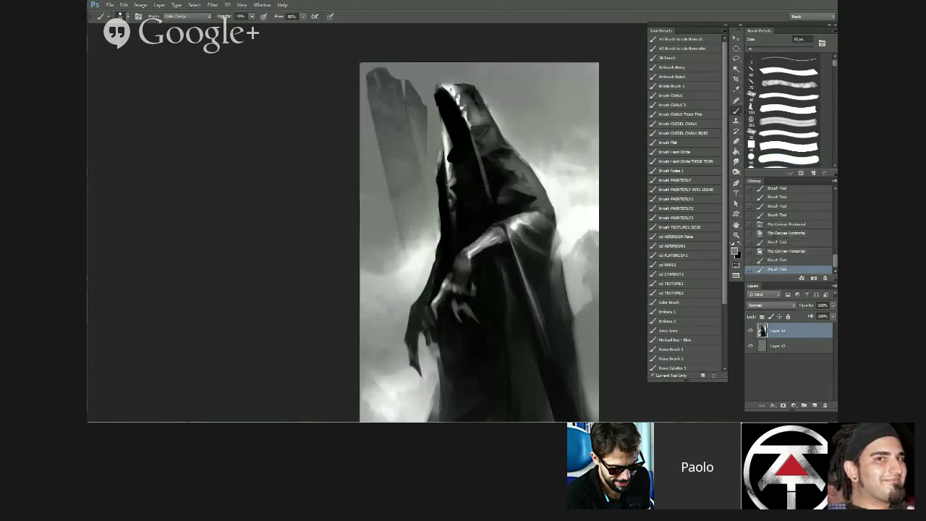
- Go back to the brush state before the last canvas flip and merge the painting layer into the one below
key("ctrl+z")
left_click(781, 251)
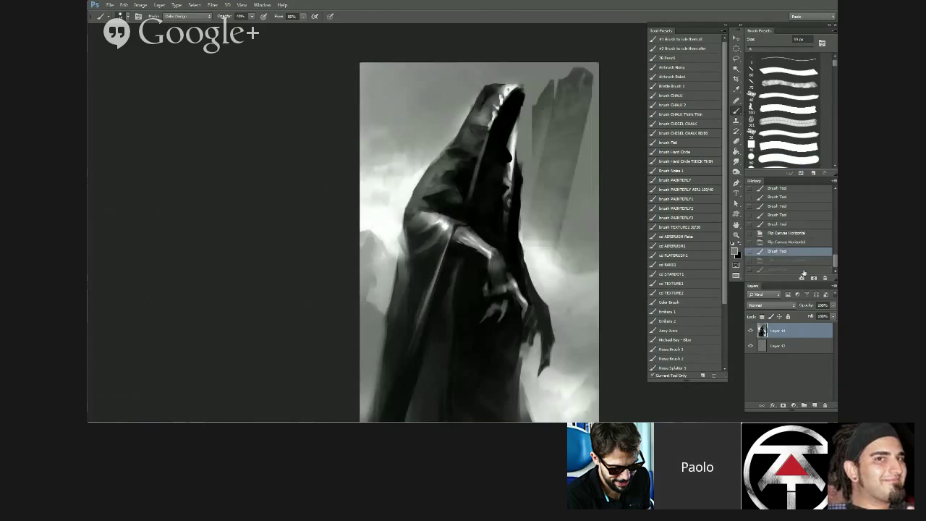
key("ctrl+e")
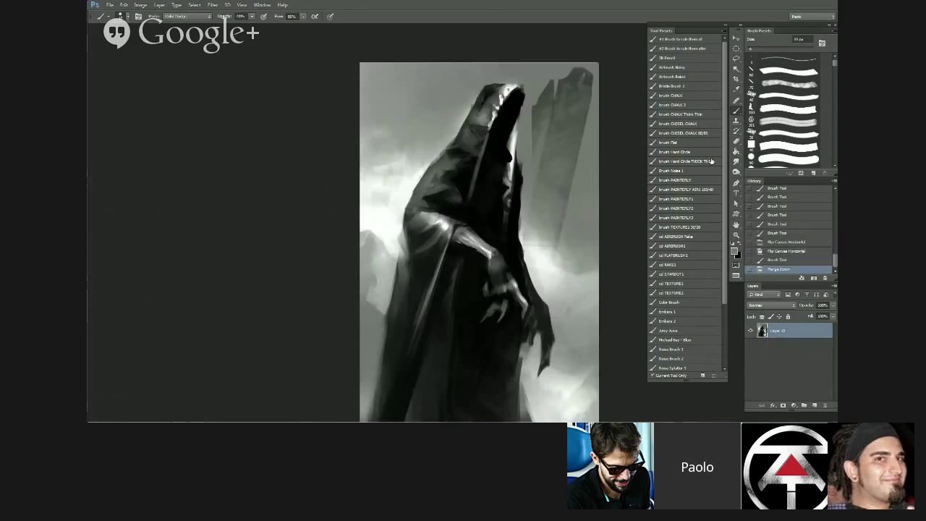
- Switch to a Normal-mode round brush, paint background gray along the cloak's front edge below the hood, and flip the canvas horizontally
left_click(698, 106)
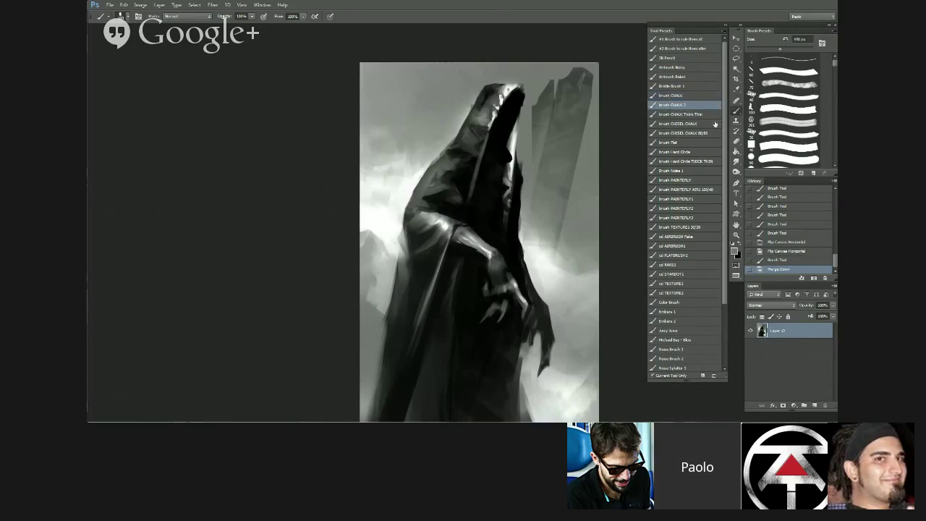
left_click(778, 160)
key("bracketleft")
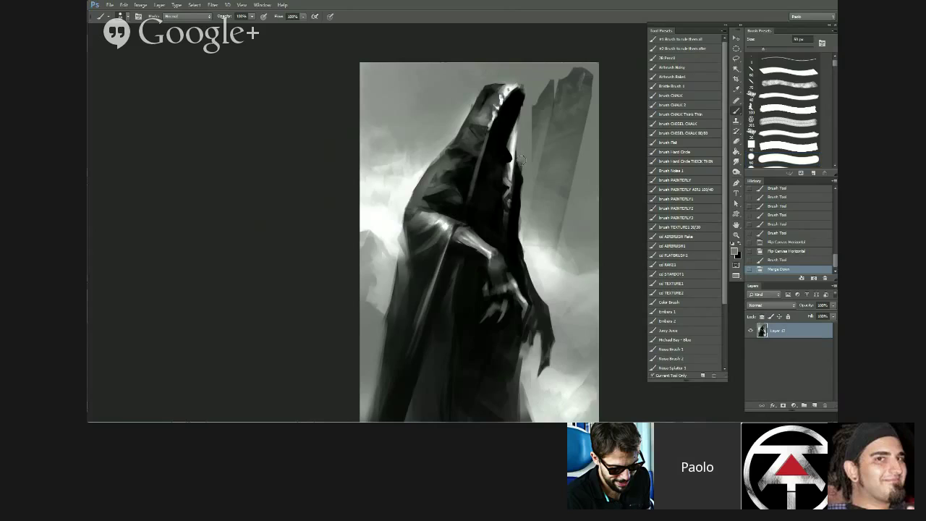
left_click_drag(521, 163, 523, 173)
left_click_drag(521, 166, 525, 181)
left_click_drag(523, 172, 525, 187)
left_click_drag(524, 177, 527, 189)
left_click_drag(525, 179, 527, 192)
scroll(529, 190, "down", 3)
key("ctrl+shift+h")
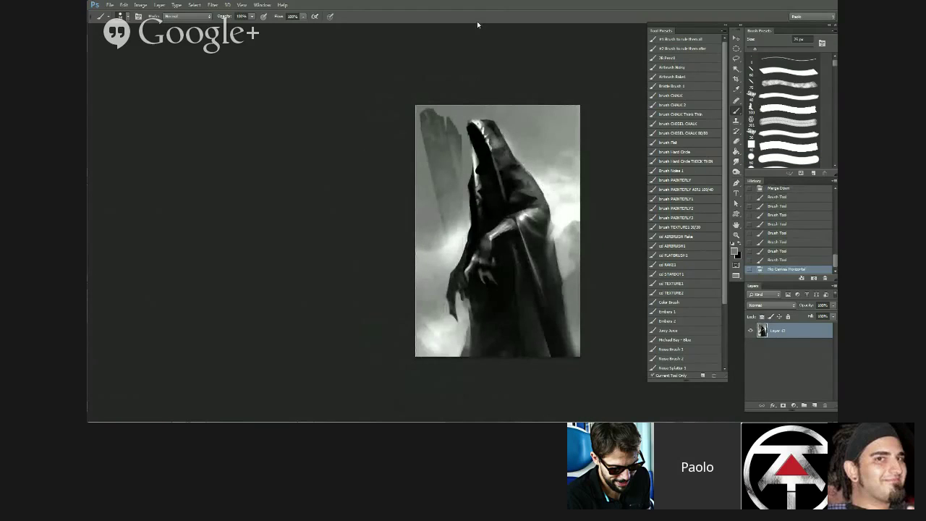
- Trim the cloak's front silhouette beneath the hood with short gray strokes and a longer, wider one
key("ctrl+plus")
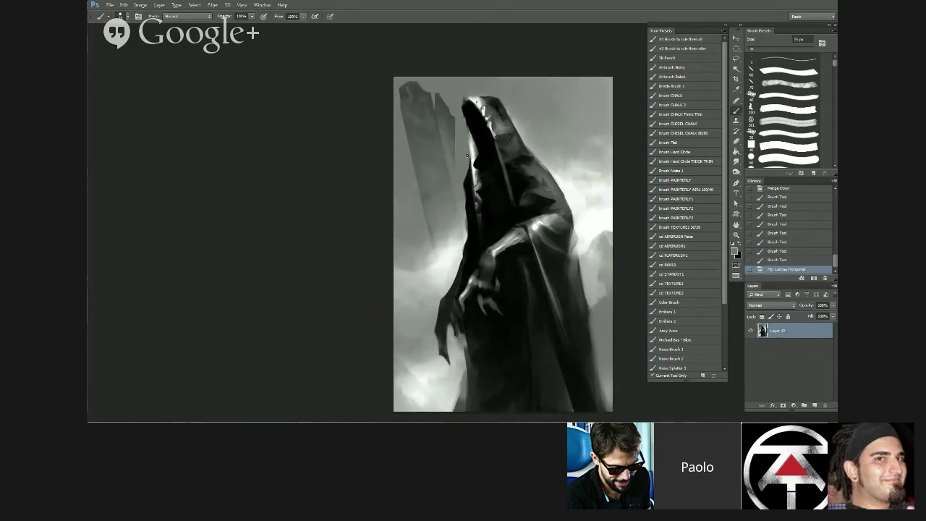
left_click_drag(468, 155, 469, 164)
left_click_drag(461, 185, 465, 178)
left_click_drag(465, 177, 467, 191)
key("bracketright")
key("bracketright")
key("bracketright")
left_click_drag(469, 171, 474, 236)
- Sample tones beside the cloak, refine its front contour with a smaller brush, and flip the canvas horizontally
key("bracketleft")
key("bracketleft")
key("bracketleft")
left_click(473, 219, "alt")
key("bracketleft")
key("bracketleft")
left_click(464, 160, "alt")
key("bracketright")
left_click_drag(465, 181, 468, 224)
scroll(445, 218, "down", 3)
key("ctrl+shift+h")
scroll(517, 220, "up", 4)
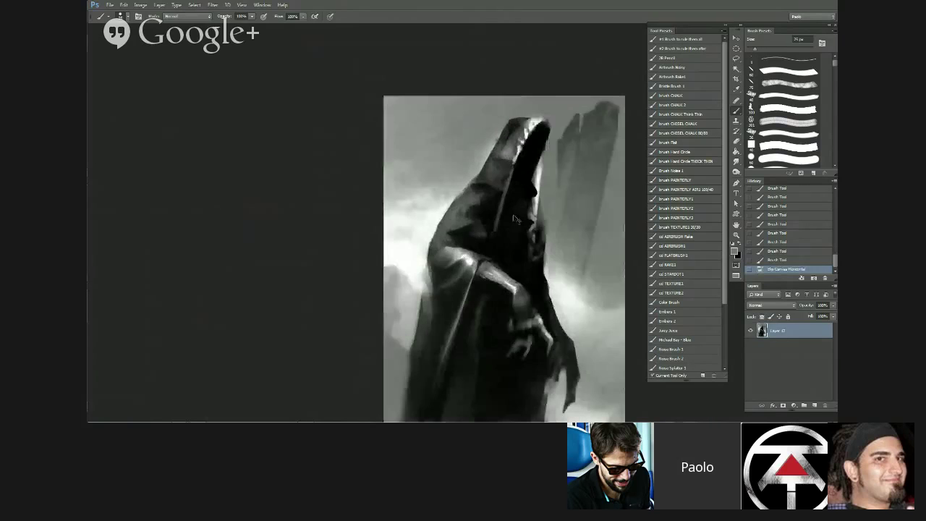
- Reshape the folds at the cloak's front chest edge using tones sampled from the adjacent background
left_click(550, 251, "alt")
key("[")
left_click_drag(547, 257, 546, 273)
mouse_move(547, 241)
left_mouse_down()
mouse_move(545, 248)
mouse_move(545, 236)
left_mouse_up()
mouse_move(546, 242)
left_mouse_down()
mouse_move(545, 266)
mouse_move(546, 221)
left_mouse_up()
mouse_move(547, 227)
left_mouse_down()
mouse_move(541, 202)
mouse_move(547, 233)
mouse_move(547, 191)
mouse_move(546, 222)
left_mouse_up()
key("bracketright")
key("bracketright")
left_click(546, 193, "alt")
key("bracketright")
key("bracketright")
key("bracketright")
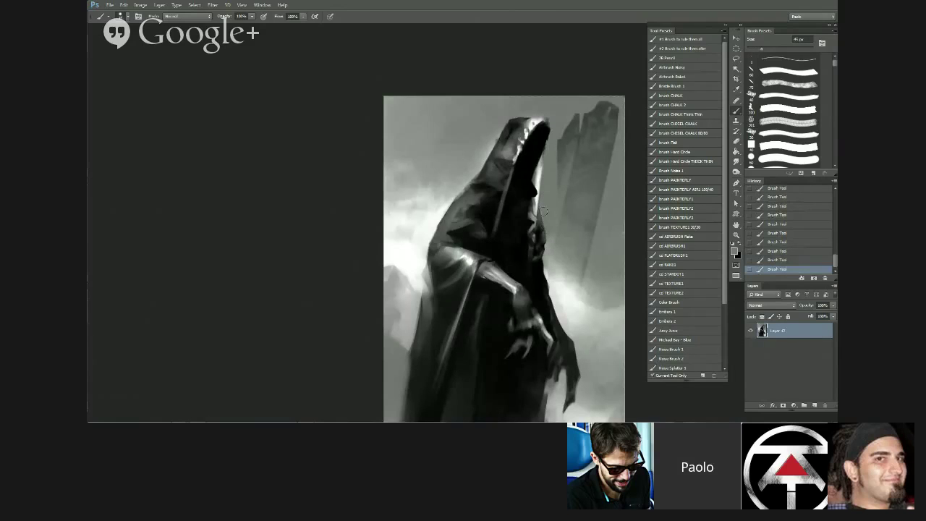
- Clean up the upper shoulder contour and soften its folds with sampled tones and progressively smaller brushes
left_click(447, 201, "alt")
left_click_drag(465, 182, 459, 200)
left_click(478, 187, "alt")
key("bracketleft")
key("bracketleft")
key("bracketleft")
left_click(467, 197, "alt")
left_click(480, 185, "alt")
left_click(488, 181, "alt")
key("bracketleft")
key("bracketleft")
left_click(475, 188, "alt")
left_click(496, 188, "alt")
key("bracketleft")
key("bracketleft")
mouse_move(474, 186)
left_mouse_down()
mouse_move(439, 215)
mouse_move(468, 195)
mouse_move(459, 187)
mouse_move(443, 211)
mouse_move(461, 188)
left_mouse_up()
- Rework the edge of the figure's back against the bright mist with sampled tones and larger brush sizes
key("bracketright")
key("bracketright")
left_click(445, 216, "alt")
key("bracketright")
key("bracketright")
left_click(446, 199, "alt")
key("bracketright")
left_click(439, 218, "alt")
key("bracketright")
mouse_move(439, 217)
left_mouse_down()
mouse_move(468, 173)
mouse_move(436, 212)
left_mouse_up()
left_click(470, 171, "alt")
key("bracketright")
key("bracketright")
key("bracketright")
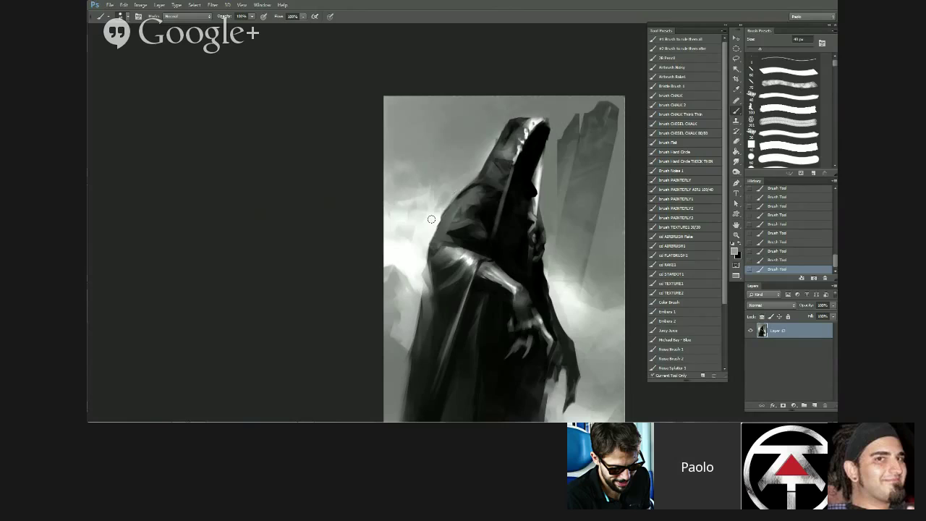
key("bracketright")
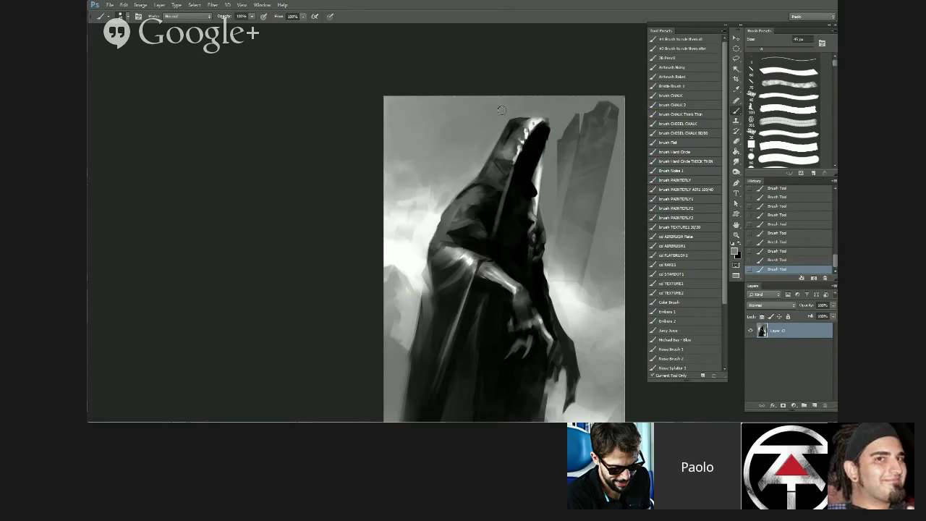
- Flip the canvas horizontally and darken the front tip of the hood opening with small black strokes
scroll(516, 88, "down", 2)
key("ctrl+shift+h")
scroll(479, 92, "up", 2)
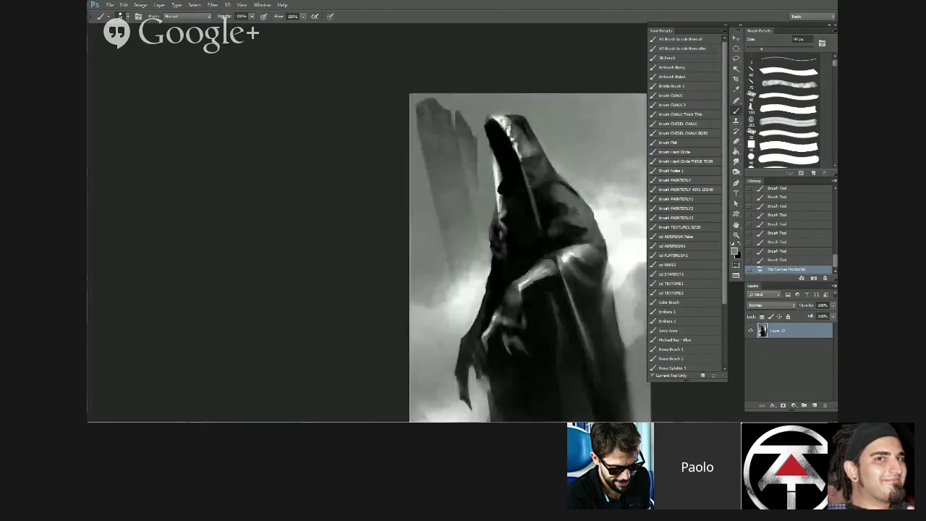
left_click(493, 124, "alt")
key("bracketleft")
key("bracketleft")
left_click_drag(492, 119, 486, 124)
left_click_drag(489, 119, 485, 127)
left_click_drag(485, 118, 487, 127)
left_click_drag(486, 123, 487, 127)
mouse_move(484, 120)
left_mouse_down()
mouse_move(488, 128)
mouse_move(498, 120)
left_mouse_up()
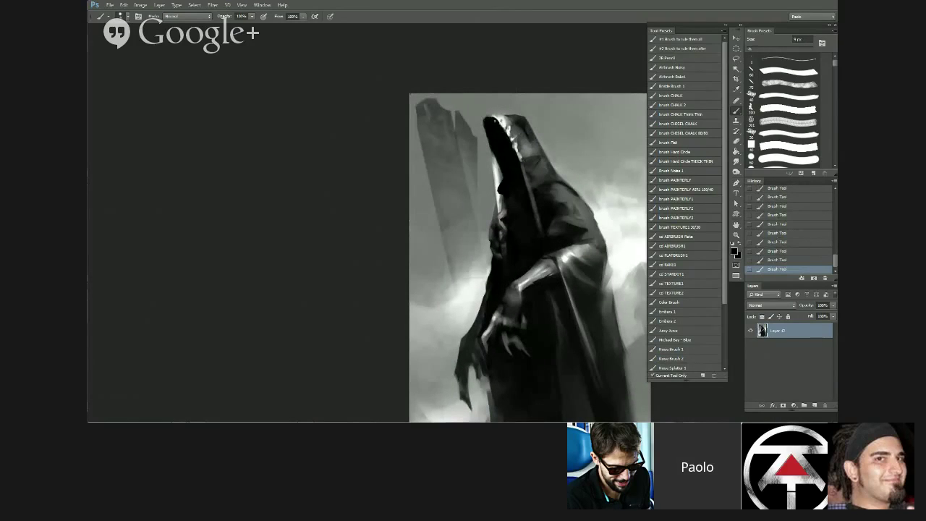
- Flip the canvas horizontally, add a new layer, and paint a light gray face shape inside the hood
scroll(520, 190, "down", 4)
key("ctrl+shift+h")
scroll(510, 136, "up", 5)
left_click(569, 147, "alt")
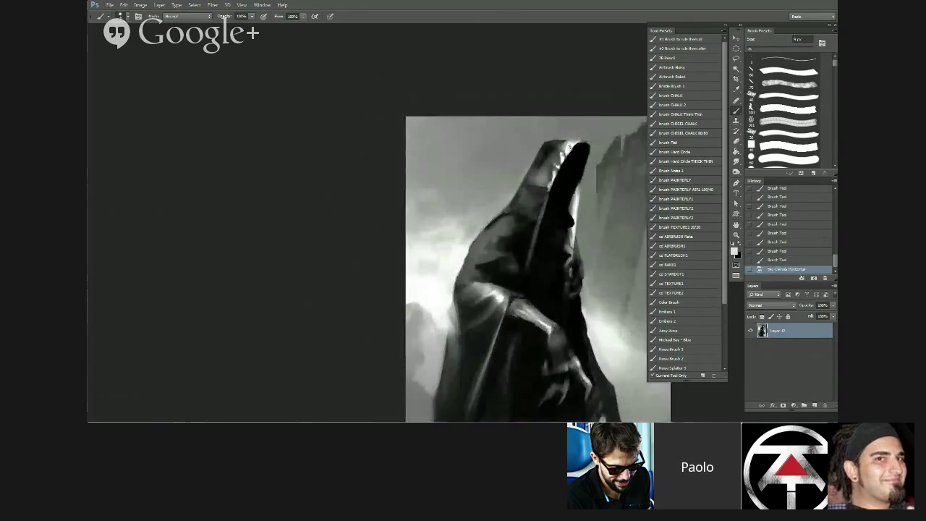
scroll(569, 147, "up", 3)
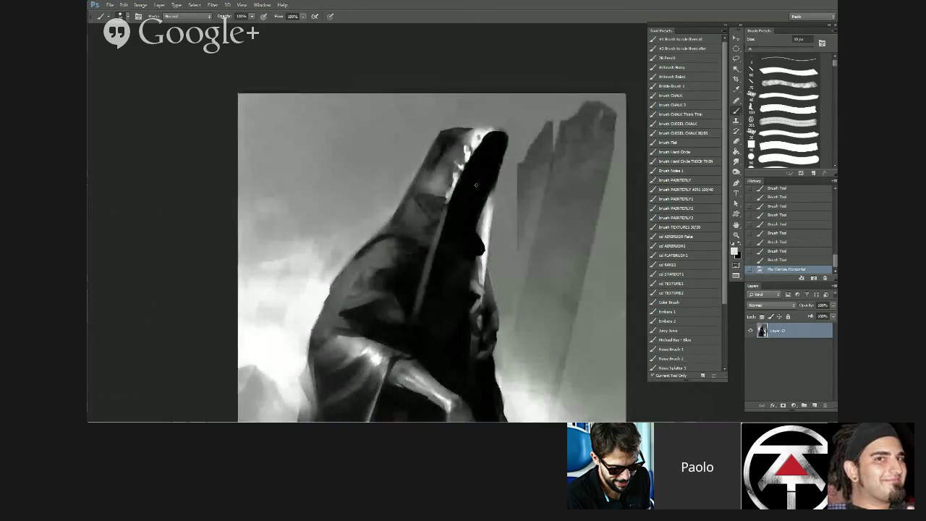
left_click(815, 405)
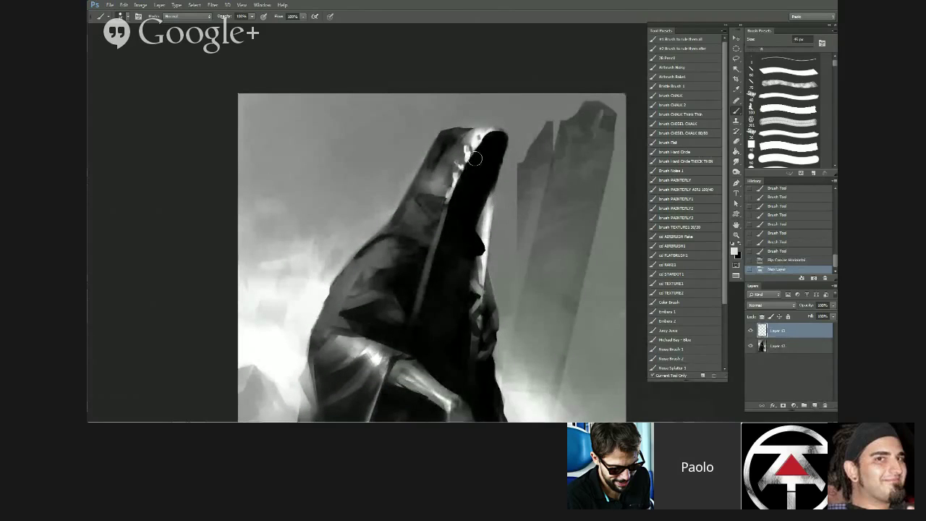
key("bracketright")
mouse_move(481, 153)
left_mouse_down()
mouse_move(475, 192)
mouse_move(472, 180)
left_mouse_up()
left_click_drag(483, 168, 454, 220)
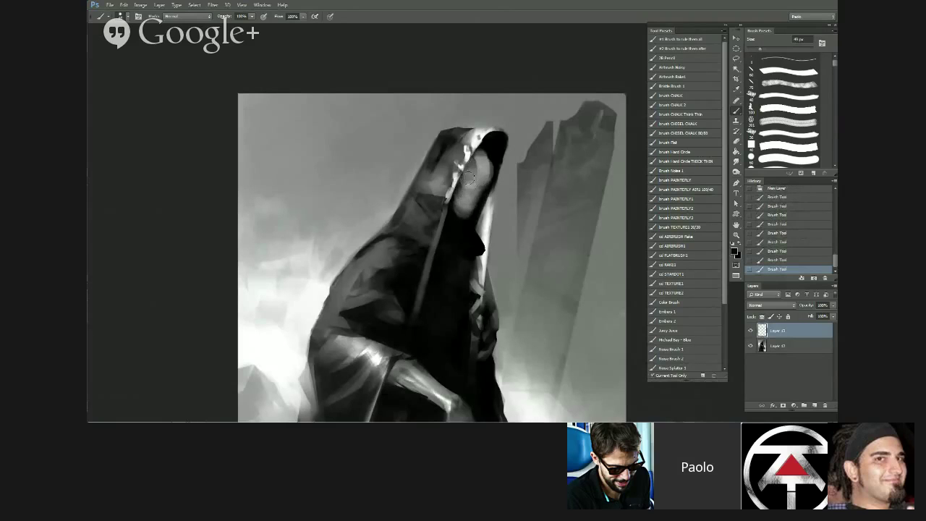
- Paint dark skull features into the face shape and flip the canvas horizontally
left_click_drag(468, 175, 471, 177)
left_click(471, 187, "alt")
left_click(454, 219, "alt")
key("ctrl+shift+h")
key("ctrl+minus")
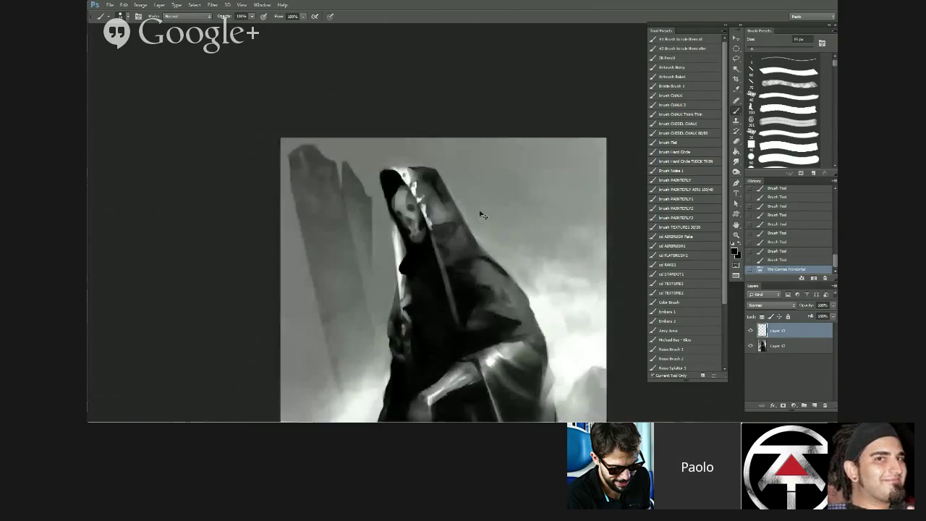
- Partially erase the skull's forehead, side and jaw so the face recedes into the hood's shadow
key("bracketright")
key("bracketright")
key("bracketright")
key("bracketright")
key("bracketright")
key("bracketright")
key("bracketright")
key("bracketright")
key("bracketright")
key("bracketright")
key("bracketright")
key("bracketleft")
key("bracketleft")
key("bracketleft")
key("bracketleft")
key("bracketleft")
key("bracketleft")
key("bracketleft")
left_click_drag(399, 181, 405, 194)
left_click_drag(398, 185, 411, 208)
left_click_drag(418, 198, 415, 236)
left_click_drag(411, 236, 416, 234)
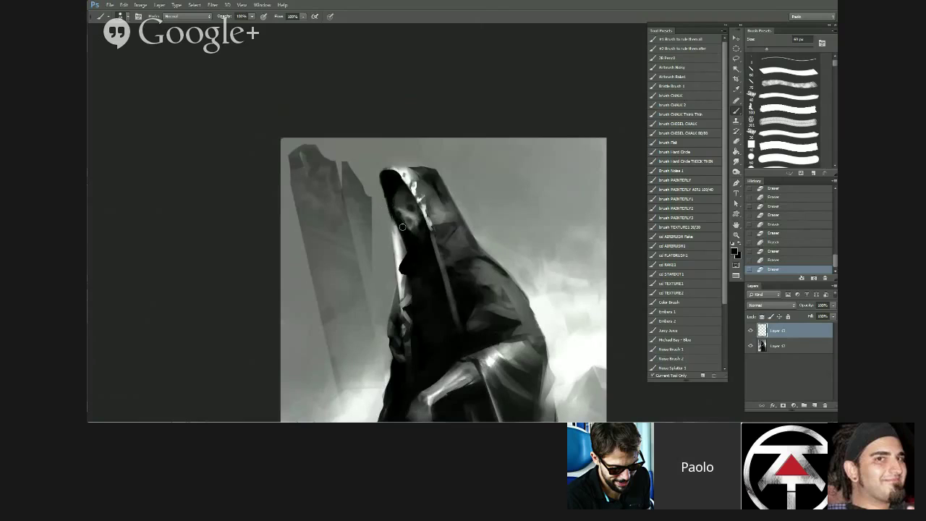
- Flip the canvas horizontally, then enlarge the face layer with Free Transform and nudge it left and down within the hood
key("ctrl+minus")
key("ctrl+shift+h")
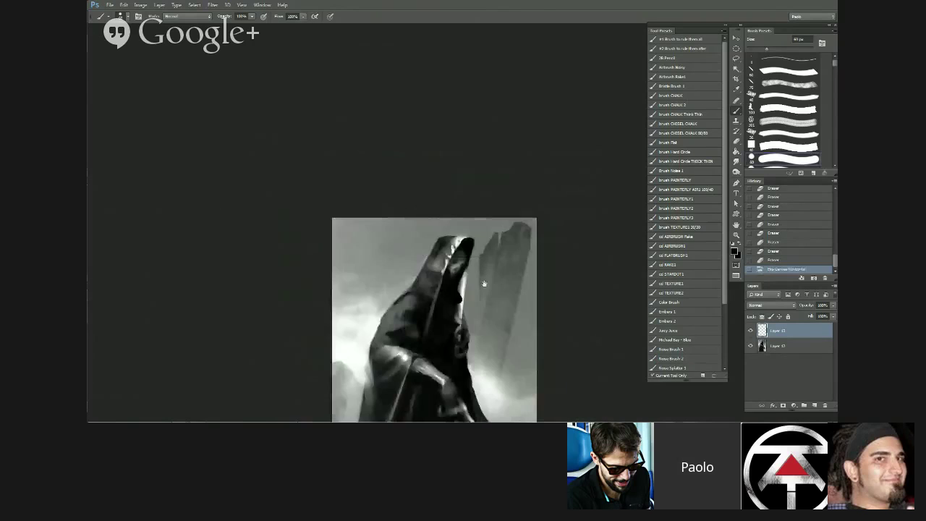
left_click_drag(501, 246, 533, 178)
key("v")
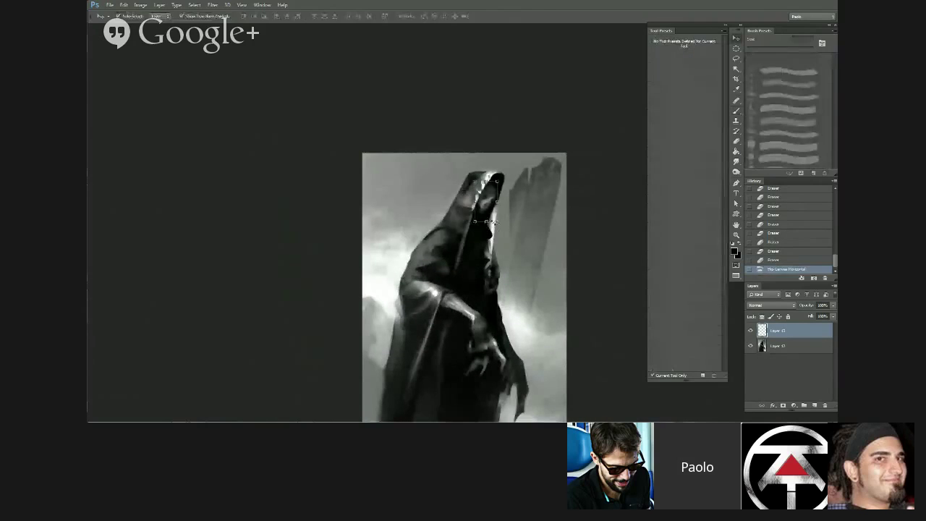
key("ctrl+t")
mouse_move(496, 220)
left_mouse_down()
mouse_move(506, 219)
mouse_move(488, 211)
left_mouse_up()
key("Left")
key("Left")
key("Left")
key("Left")
key("Left")
key("Down")
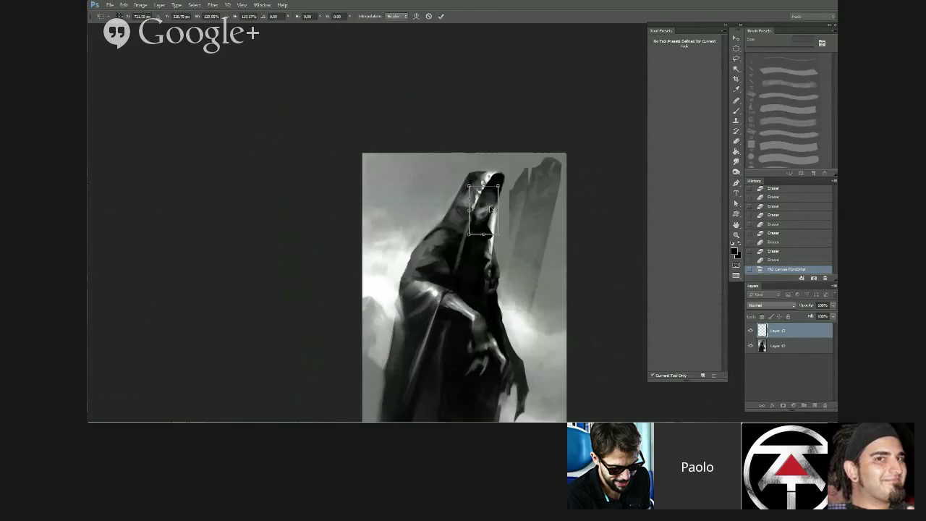
- Enlarge the face further toward the hood's front edge, nudge it left and up, and apply the transform
left_click_drag(497, 185, 502, 178)
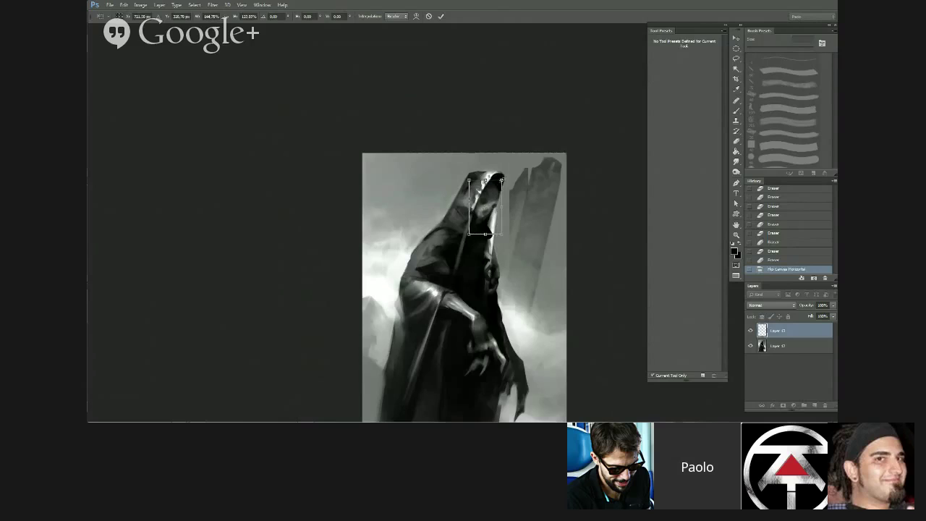
key("Left")
key("Left")
key("Up")
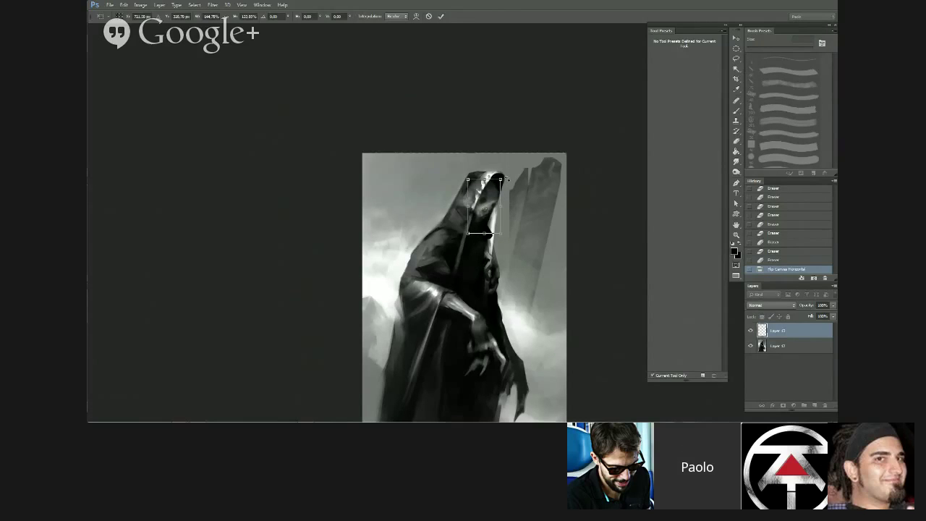
key("Return")
key("b")
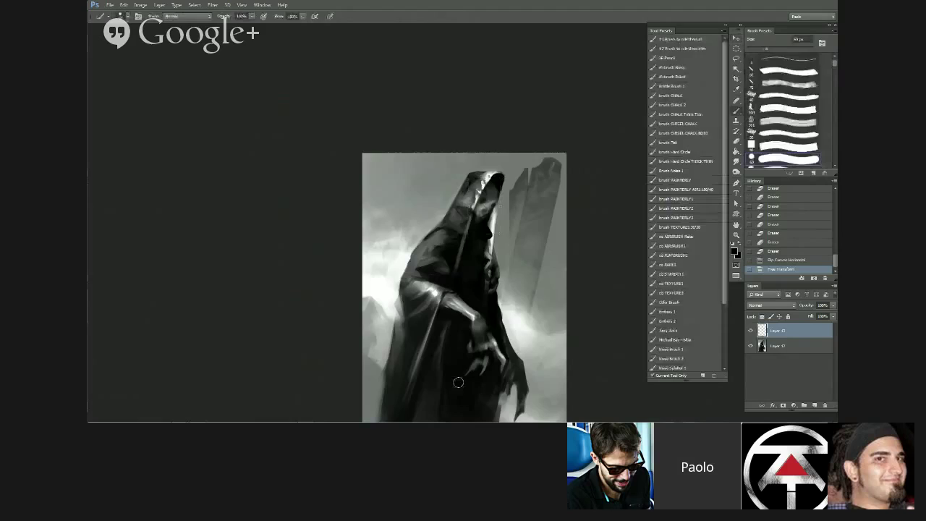
scroll(486, 324, "down", 4)
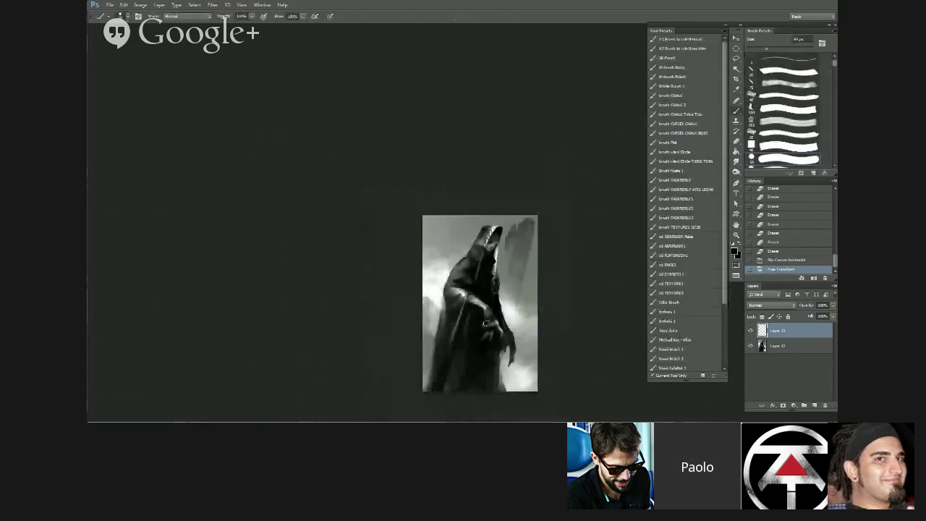
- Flip the canvas horizontally and erase the enlarged face's outer edges so it sits inside the hood's shadow
key("ctrl+shift+h")
scroll(479, 270, "up", 4)
mouse_move(460, 191)
left_mouse_down()
mouse_move(451, 185)
mouse_move(462, 201)
mouse_move(440, 205)
left_mouse_up()
left_click_drag(439, 202, 437, 208)
left_click_drag(436, 205, 463, 234)
left_click_drag(463, 240, 468, 250)
left_click(444, 230, "alt")
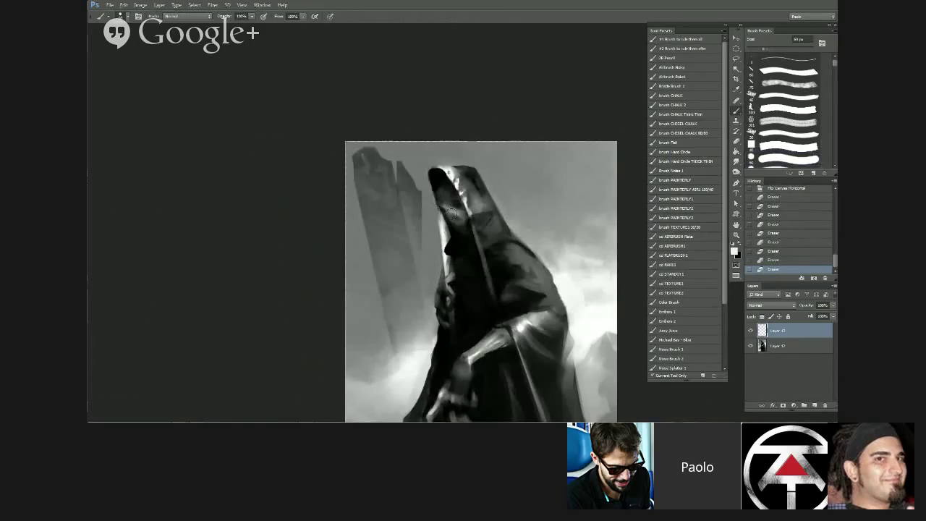
- Paint fine light strokes on the skull's cheekbone and brow with a much smaller brush
key("bracketleft")
key("bracketleft")
key("bracketleft")
key("bracketleft")
key("bracketleft")
key("bracketleft")
key("bracketleft")
key("bracketleft")
left_click_drag(451, 209, 456, 214)
left_click_drag(453, 211, 456, 215)
left_click_drag(452, 210, 455, 214)
left_click_drag(450, 207, 443, 205)
left_click_drag(439, 204, 446, 205)
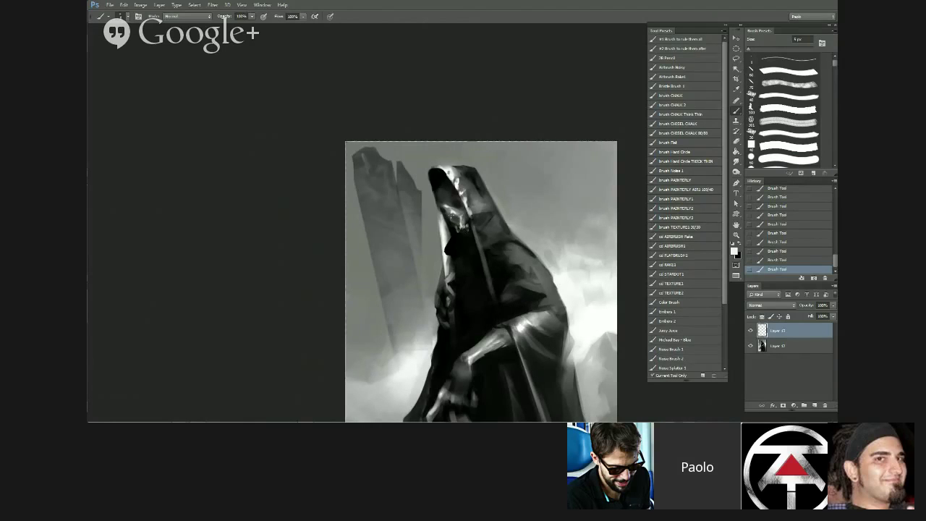
- Model the skull's eye sockets, nose and cheek with light and dark tones sampled from the face
left_click(447, 207, "alt")
left_click(442, 211, "alt")
left_click(439, 209, "alt")
left_click(448, 204, "alt")
left_click(457, 202, "alt")
left_click(449, 200, "alt")
left_click(442, 209, "alt")
left_click(444, 215, "alt")
left_click(459, 201, "alt")
left_click(460, 226, "alt")
left_click(449, 215, "alt")
left_click(454, 204, "alt")
left_click(455, 216, "alt")
left_click(454, 211, "alt")
left_click(452, 207, "alt")
left_click(451, 204, "alt")
left_click(448, 199, "alt")
key("]")
left_click_drag(449, 206, 441, 203)
- Flip the canvas horizontally and refine the skull's cheekbone and near eye socket with a small brush and sampled tones
key("ctrl+minus")
key("ctrl+shift+h")
left_click_drag(480, 278, 492, 259)
key("ctrl+plus")
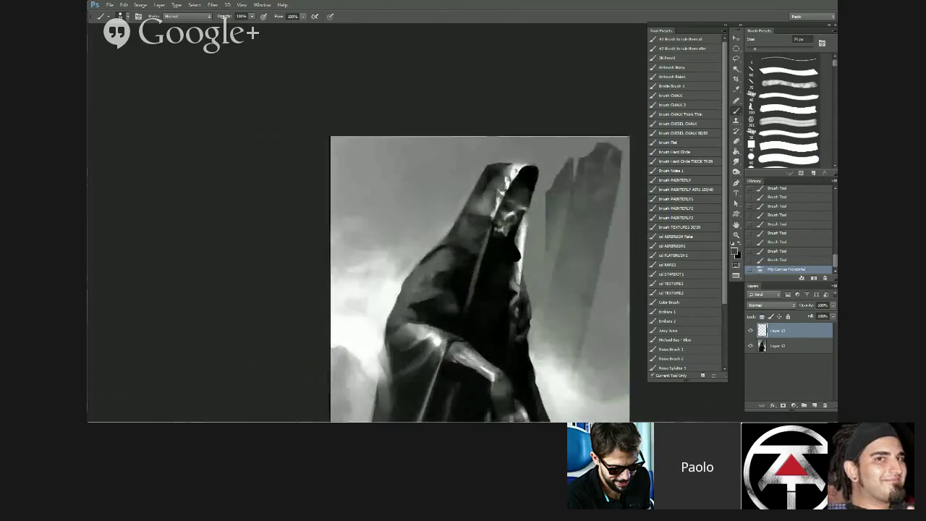
left_click_drag(515, 211, 499, 227)
key("[")
key("[")
key("[")
key("[")
key("[")
left_click_drag(499, 220, 500, 227)
left_click_drag(502, 220, 502, 210)
left_click(509, 205, "alt")
left_click(507, 208, "alt")
left_click_drag(506, 205, 503, 208)
left_click(504, 204, "alt")
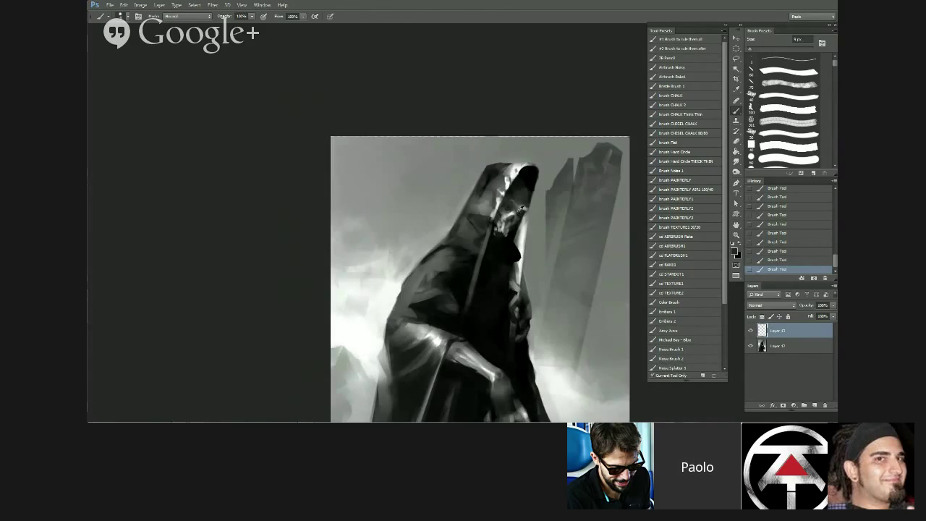
- Sharpen the skull's far brow, cheek and upper teeth with alternating dark and light strokes
left_click_drag(522, 209, 519, 215)
left_click(516, 222, "alt")
key("x")
key("bracketleft")
mouse_move(518, 217)
left_mouse_down()
mouse_move(505, 237)
mouse_move(504, 229)
left_mouse_up()
key("x")
left_click_drag(506, 239, 508, 232)
key("x")
key("x")
scroll(483, 250, "down", 1)
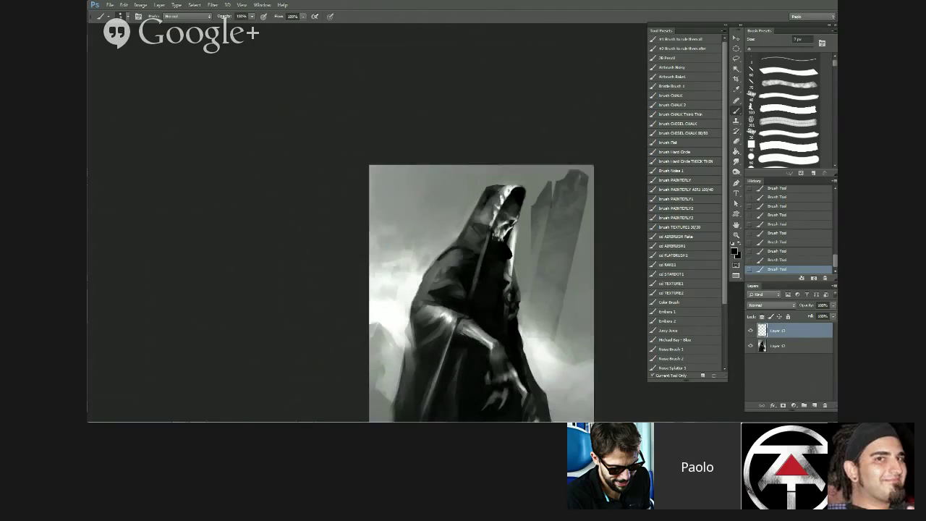
- Flip the canvas horizontally and touch up the skull's eye sockets, brow and far cheek with sampled tones
key("ctrl+shift+h")
scroll(446, 214, "up", 1)
left_click(459, 228, "alt")
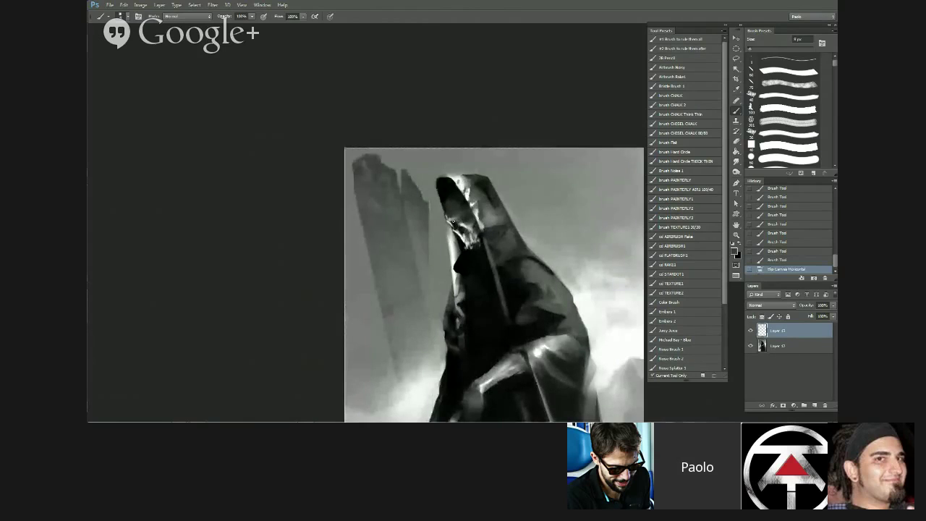
left_click(452, 222)
left_click_drag(464, 216, 467, 219)
left_click_drag(464, 216, 466, 218)
left_click_drag(464, 216, 468, 218)
left_click(467, 220, "alt")
left_click_drag(466, 217, 462, 214)
left_click(459, 243, "alt")
left_click(452, 239, "alt")
left_click_drag(447, 226, 449, 240)
- Clean up the hood's front edge beside the skull with strokes of sampled background grey
left_click(438, 206, "alt")
left_click_drag(439, 202, 449, 271)
mouse_move(445, 228)
left_mouse_down()
mouse_move(451, 285)
mouse_move(442, 231)
left_mouse_up()
left_click(442, 250, "alt")
key("bracketright")
key("bracketright")
key("bracketright")
key("bracketright")
scroll(447, 272, "down", 4)
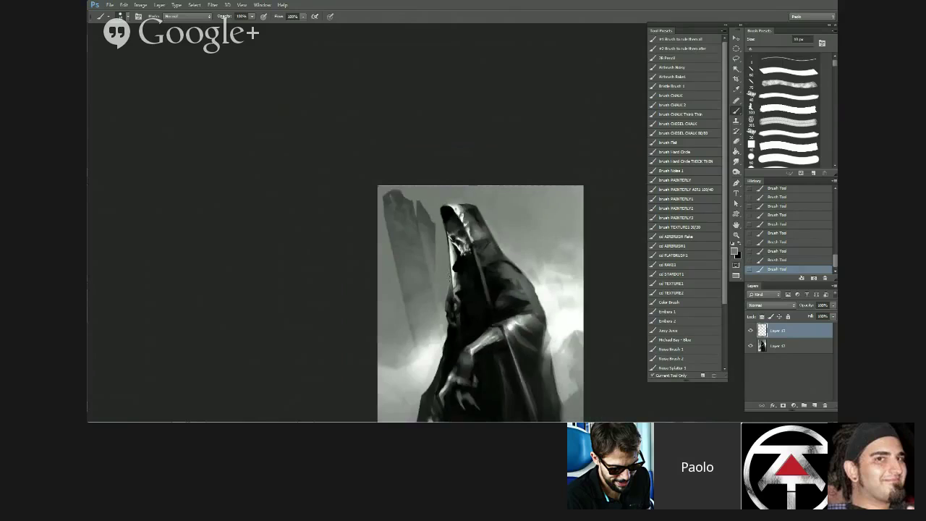
- Flip the canvas horizontally and paint a rounded grey forehead on the skull, shading it into the hood's darkness
key("ctrl+shift+h")
scroll(457, 235, "up", 3)
scroll(539, 226, "up", 1)
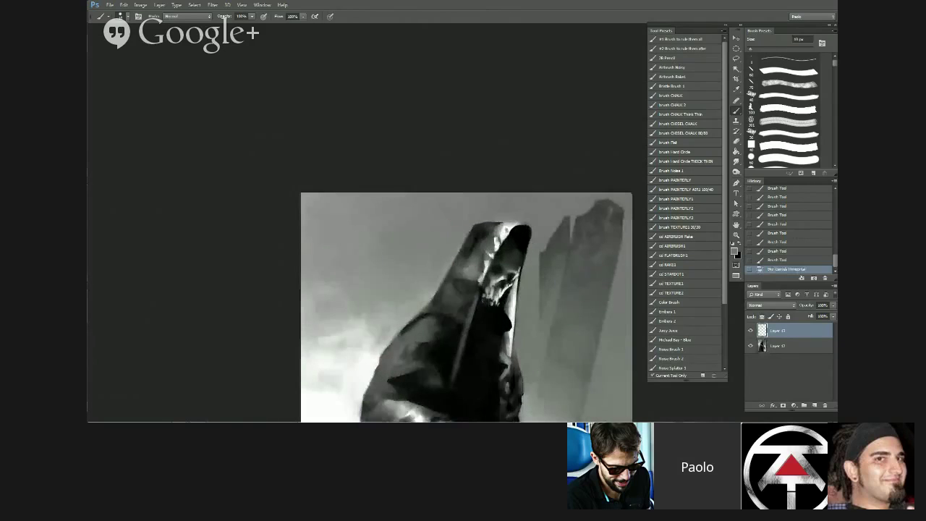
mouse_move(508, 262)
left_mouse_down()
mouse_move(516, 254)
mouse_move(517, 268)
left_mouse_up()
left_click(512, 263, "alt")
left_click_drag(513, 263, 518, 266)
mouse_move(515, 261)
left_mouse_down()
mouse_move(505, 261)
mouse_move(513, 256)
left_mouse_up()
key("bracketright")
left_click(517, 243, "alt")
key("bracketleft")
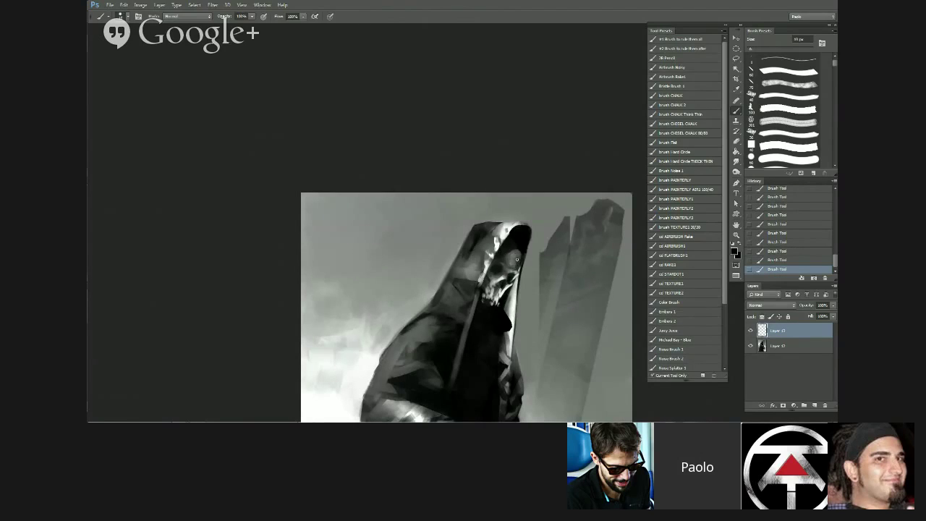
left_click(512, 257, "alt")
left_click(514, 263, "alt")
left_click(509, 254, "alt")
left_click(503, 239, "alt")
scroll(512, 263, "down", 3)
- Flip the canvas horizontally and soften the forehead's outer edge and temple with sampled grey and dark strokes
key("ctrl+shift+h")
scroll(480, 307, "up", 3)
left_click_drag(459, 338, 460, 295)
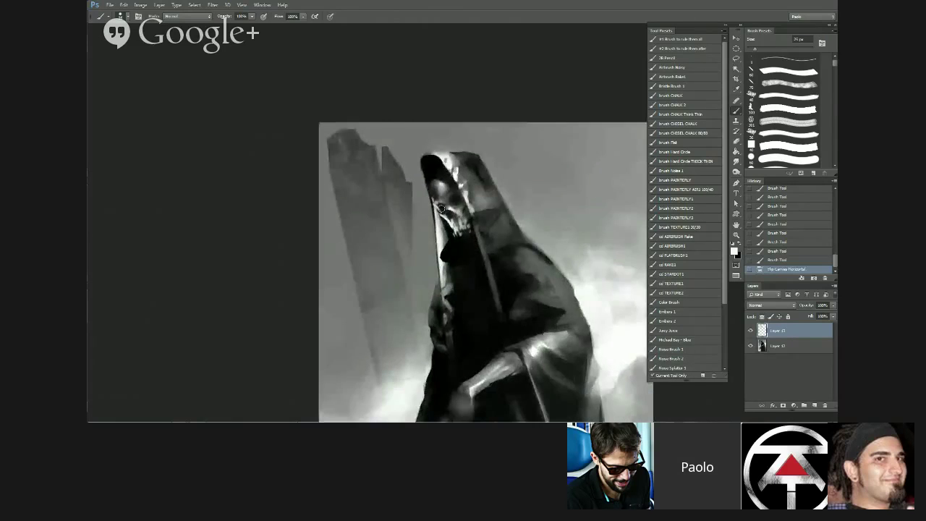
scroll(441, 196, "up", 1)
left_click(446, 190, "alt")
key("]")
left_click_drag(439, 185, 434, 185)
left_click_drag(435, 183, 435, 193)
mouse_move(436, 190)
left_mouse_down()
mouse_move(438, 199)
mouse_move(435, 190)
left_mouse_up()
left_click_drag(434, 191, 441, 194)
key("[")
mouse_move(443, 189)
left_mouse_down()
mouse_move(441, 200)
mouse_move(453, 201)
mouse_move(434, 209)
left_mouse_up()
left_click(445, 186, "alt")
left_click(445, 187, "alt")
key("[")
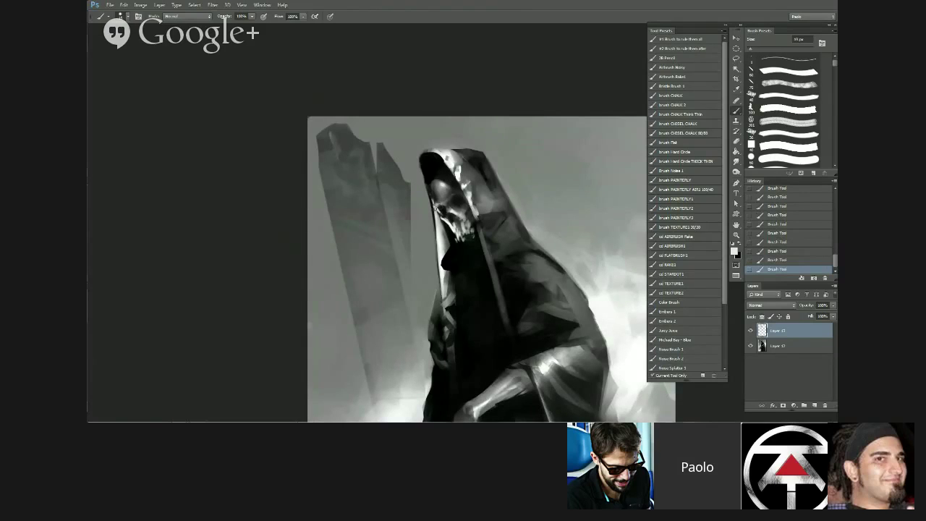
- Define the skull's brow, nose cavity and cheekbone using a finer brush and tones sampled from the face
key("[")
key("]")
left_click(441, 209, "alt")
left_click(438, 204, "alt")
key("[")
left_click(443, 213, "alt")
left_click(447, 217, "alt")
left_click(445, 222, "alt")
left_click_drag(444, 221, 449, 226)
left_click(454, 225, "alt")
left_click(452, 228, "alt")
left_click(449, 220, "alt")
left_click(448, 218, "alt")
left_click(443, 219, "alt")
- Flip the canvas horizontally and paint the skull's jaw and teeth with sampled tones
scroll(448, 243, "down", 4)
key("ctrl+shift+h")
scroll(511, 227, "up", 4)
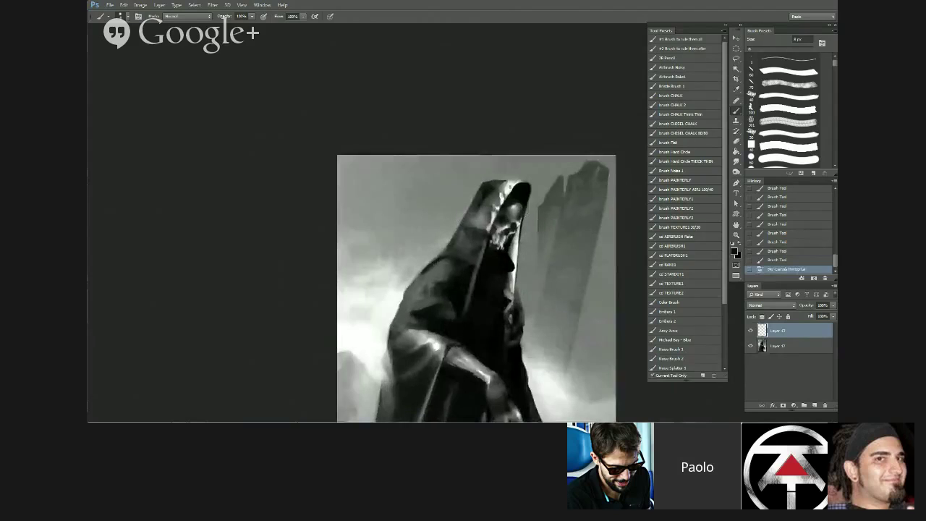
left_click(504, 226, "alt")
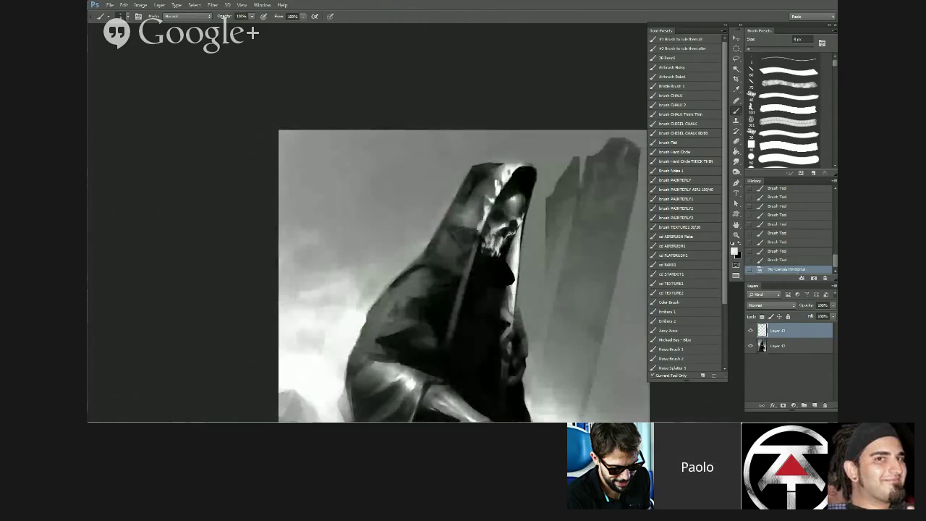
left_click_drag(509, 236, 496, 259)
left_click(500, 258, "alt")
- Flip the canvas horizontally and rework the far eye socket and brow ridge with short dark and grey strokes
key("ctrl+minus")
key("h")
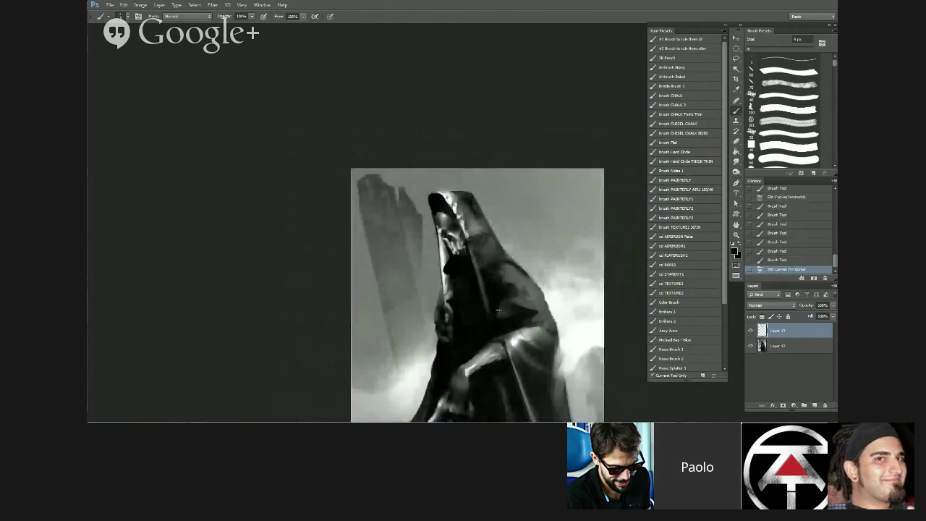
key("ctrl+plus")
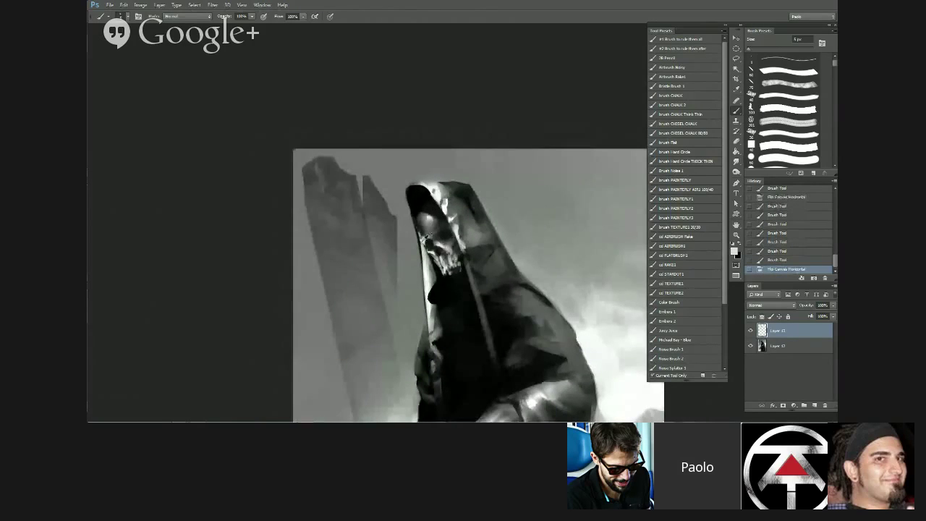
left_click_drag(425, 236, 429, 242)
left_click_drag(423, 237, 431, 239)
left_click(429, 232, "alt")
key("bracketright")
key("bracketright")
left_click_drag(426, 235, 431, 240)
left_click_drag(426, 237, 431, 240)
left_click_drag(427, 239, 437, 238)
left_click(428, 237, "alt")
left_click(437, 242, "alt")
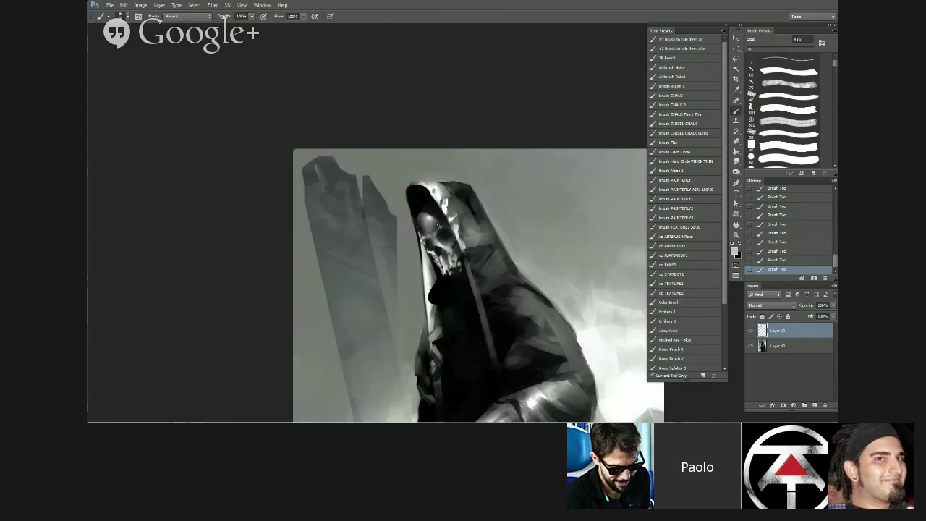
- Rework the skull's brow between the eye sockets and the near socket with a larger brush and sampled tones
left_click(437, 230, "alt")
key("bracketright")
key("bracketright")
key("bracketright")
left_click_drag(437, 227, 444, 229)
left_click(445, 229, "alt")
left_click(431, 216, "alt")
left_click(441, 229, "alt")
left_click(435, 233, "alt")
left_click(442, 231, "alt")
left_click_drag(441, 233, 437, 238)
- Refine the near eye socket's rim and inner shading using a much finer brush and tones sampled around it
left_click(407, 211, "alt")
key("bracketleft")
key("bracketleft")
key("bracketleft")
key("bracketleft")
key("bracketleft")
left_click(449, 236, "alt")
left_click(446, 237, "alt")
left_click(439, 234, "alt")
left_click(445, 237, "alt")
left_click(444, 236, "alt")
left_click(439, 233, "alt")
left_click(446, 239, "alt")
left_click(440, 232, "alt")
- Flip the canvas horizontally and sharpen the face's outer edge and the near brow with small sampled strokes
scroll(449, 235, "down", 3)
key("ctrl+shift+h")
scroll(499, 230, "up", 5)
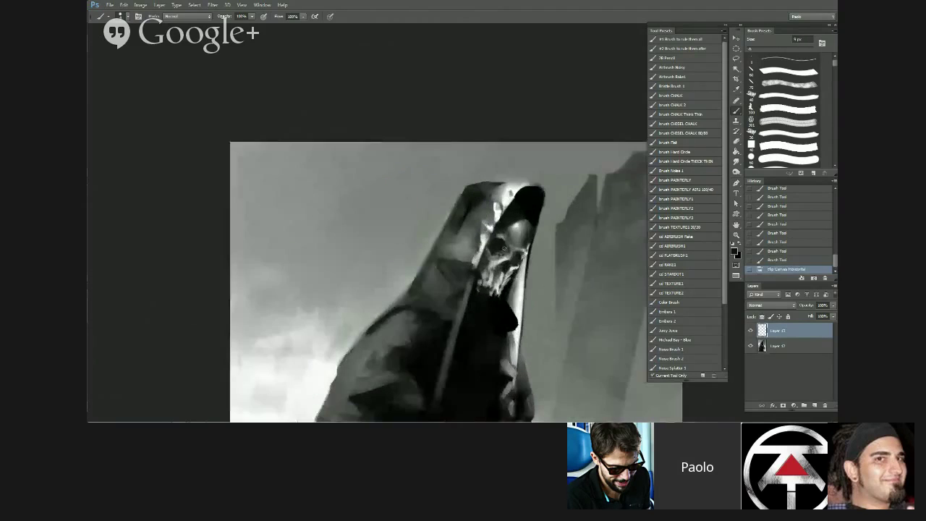
left_click_drag(528, 244, 526, 253)
mouse_move(527, 245)
left_mouse_down()
mouse_move(525, 254)
mouse_move(492, 235)
left_mouse_up()
scroll(507, 238, "up", 2)
left_click(518, 220, "alt")
key("bracketleft")
key("bracketleft")
left_click_drag(498, 235, 493, 235)
left_click(493, 233)
left_click(498, 228)
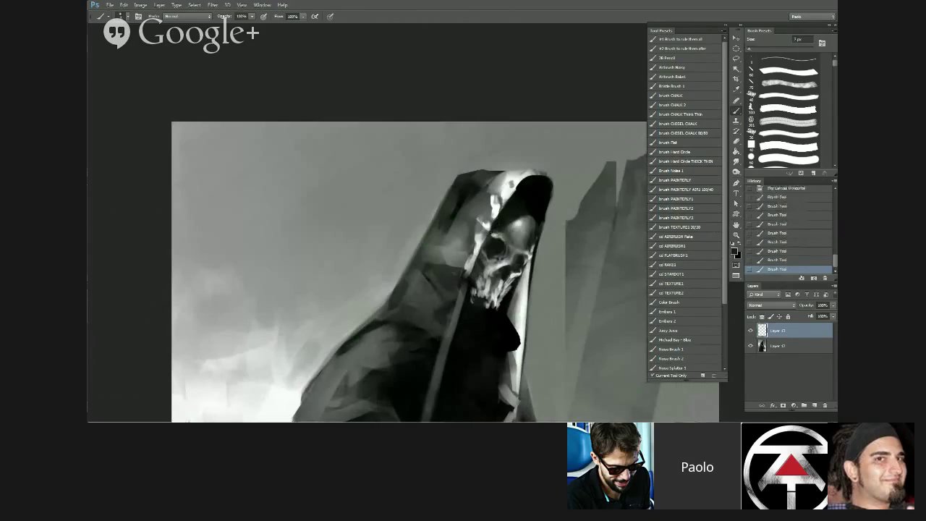
left_click(504, 228)
- Blend the skull's forehead using a larger brush and tones sampled from the forehead
left_click(503, 231, "alt")
key("bracketright")
key("bracketright")
key("bracketright")
left_click(512, 222, "alt")
key("bracketright")
left_click_drag(512, 221, 518, 218)
left_click(508, 212, "alt")
- Paint a thin light curved line inside the hood above the forehead, using a fine brush and a tone sampled from the hood
key("bracketleft")
left_click(513, 184, "alt")
key("bracketleft")
key("bracketleft")
key("bracketleft")
key("bracketleft")
key("bracketleft")
key("bracketleft")
key("bracketleft")
key("bracketleft")
left_click_drag(521, 196, 535, 224)
key("x")
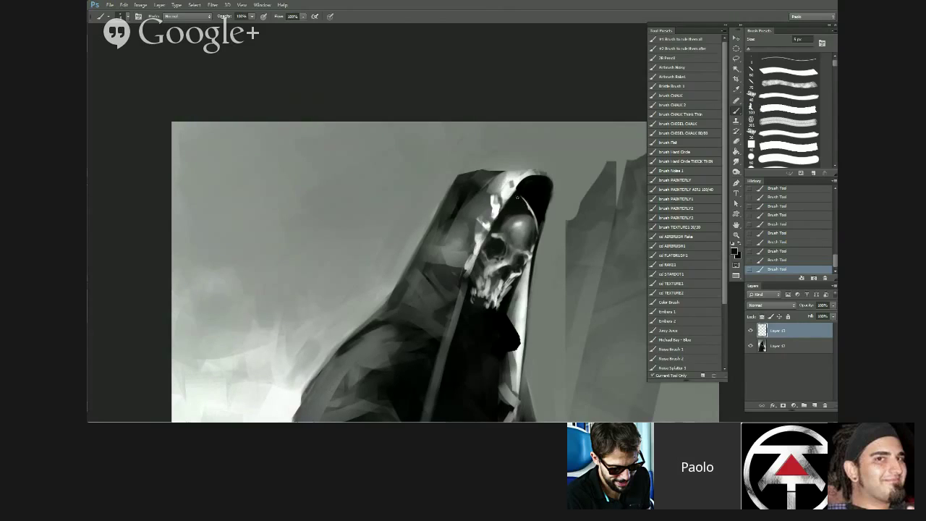
- Flip the canvas horizontally and refine the thin rim line above the forehead with fine light and dark strokes
scroll(540, 222, "down", 5)
key("ctrl+shift+h")
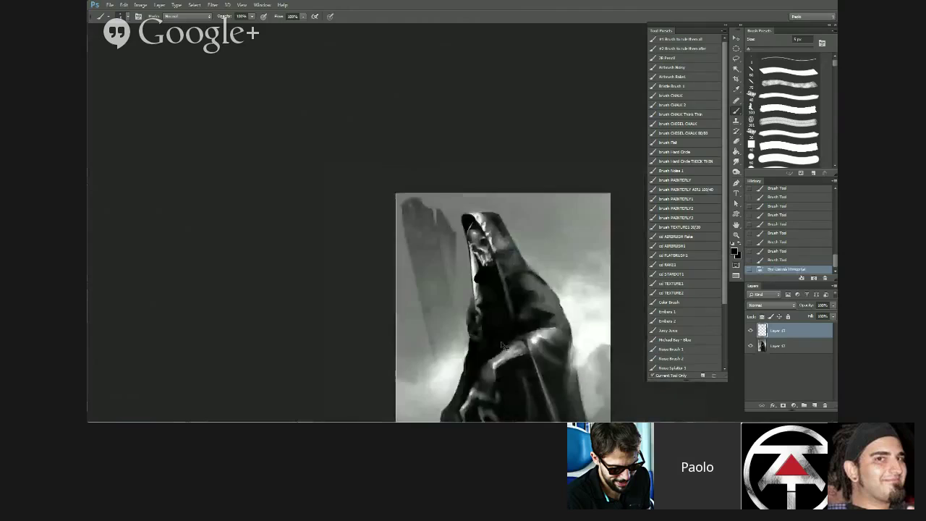
scroll(528, 311, "up", 4)
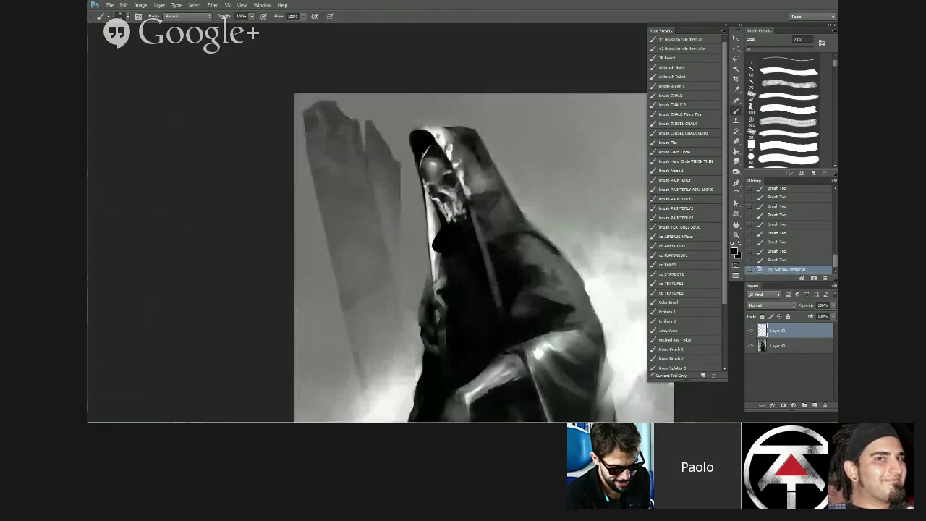
key("x")
key("[")
left_click_drag(422, 158, 429, 147)
left_click_drag(425, 152, 432, 147)
key("x")
key("[")
left_click_drag(427, 154, 433, 147)
scroll(450, 168, "down", 2)
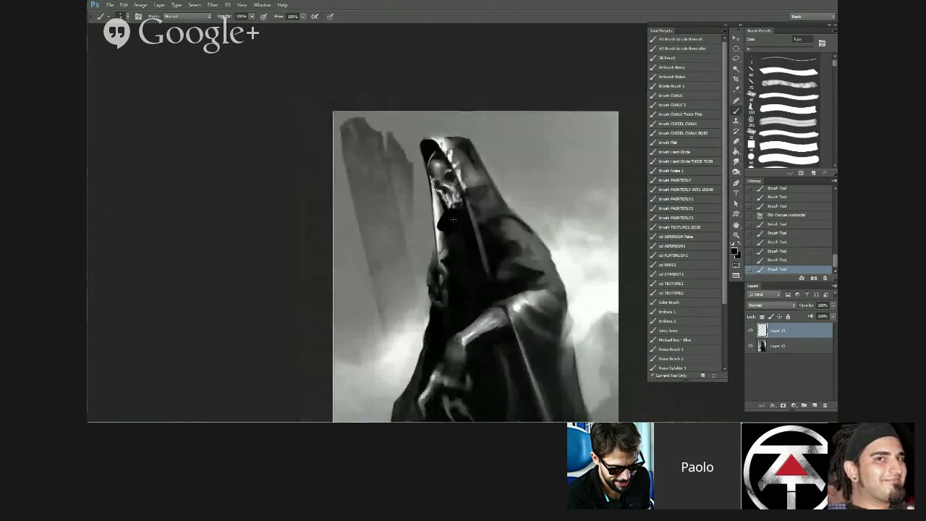
- Flip the canvas horizontally and touch up the skull's far cheek with short strokes in sampled tones
key("ctrl+shift+h")
scroll(506, 241, "up", 1)
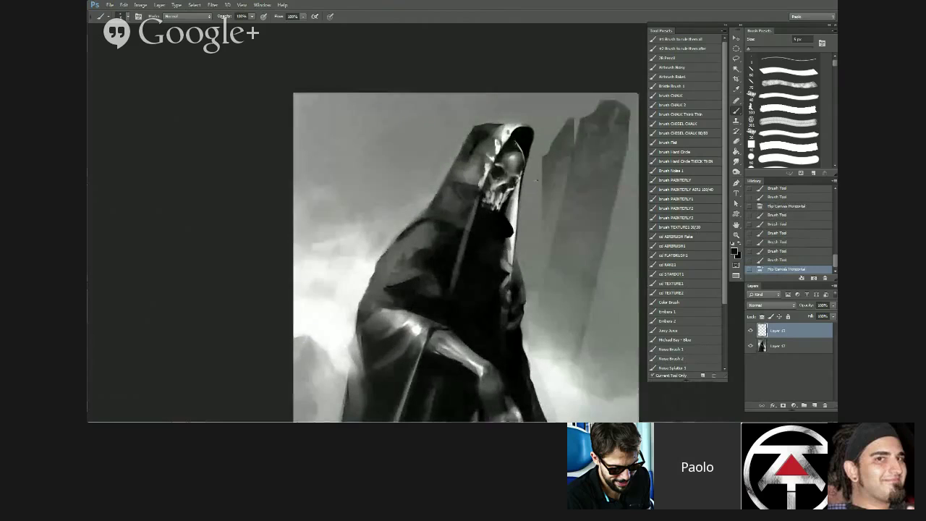
left_click(507, 199)
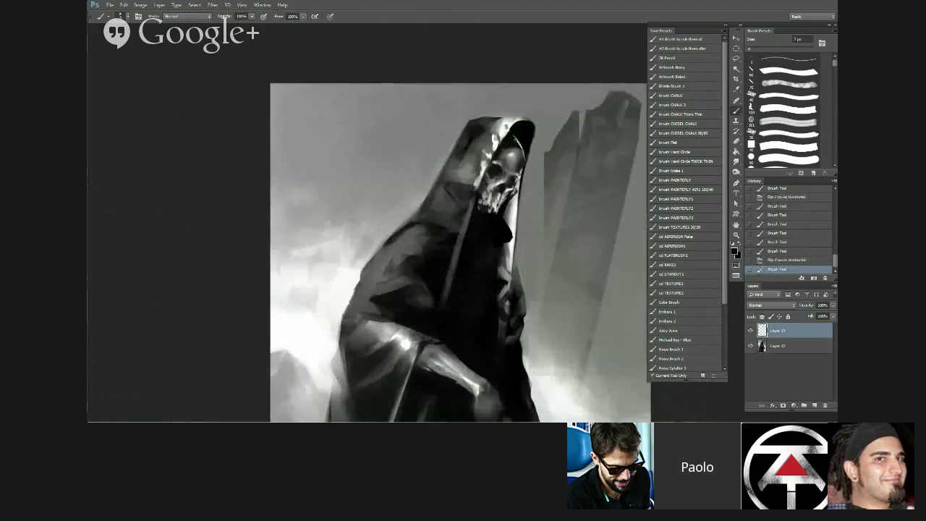
left_click_drag(512, 193, 516, 188)
left_click_drag(515, 189, 518, 189)
left_click(519, 181, "alt")
left_click_drag(516, 193, 518, 189)
left_click_drag(515, 195, 518, 189)
left_click(515, 195, "alt")
left_click(516, 194, "alt")
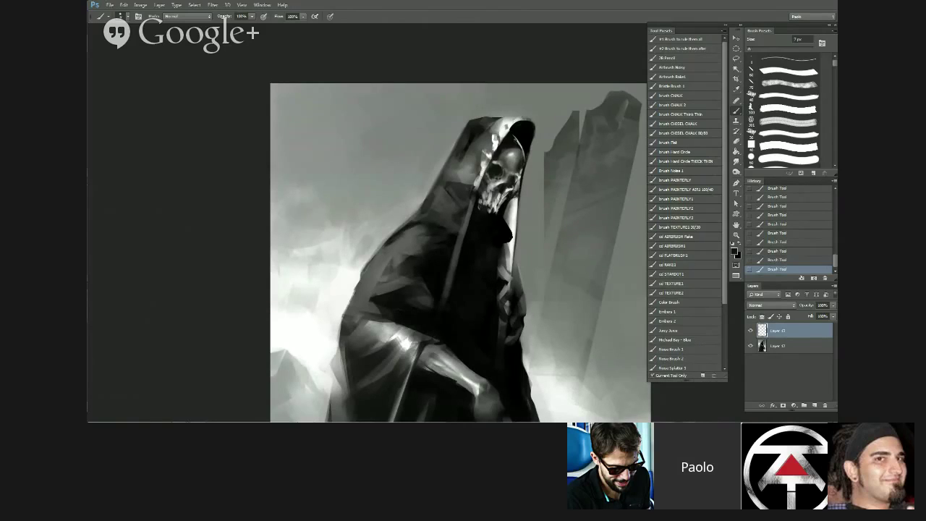
- Shape the far side of the jaw below the cheekbone with fine strokes, sampling nearby greys and varying the brush size
left_click_drag(517, 196, 519, 190)
left_click(515, 201, "alt")
key("[")
left_click(516, 191, "alt")
left_click(514, 201, "alt")
key("[")
left_click(511, 197, "alt")
key("]")
left_click(514, 200, "alt")
left_click(510, 202, "alt")
key("]")
left_click(513, 203, "alt")
left_click(515, 201, "alt")
key("[")
key("[")
left_click(514, 199, "alt")
- Flip the canvas horizontally and redefine the outer contour of the far cheek and jaw with short strokes
left_click_drag(483, 194, 416, 199)
key("ctrl+shift+h")
left_click_drag(483, 288, 507, 287)
left_click_drag(490, 209, 488, 219)
scroll(488, 219, "up", 3)
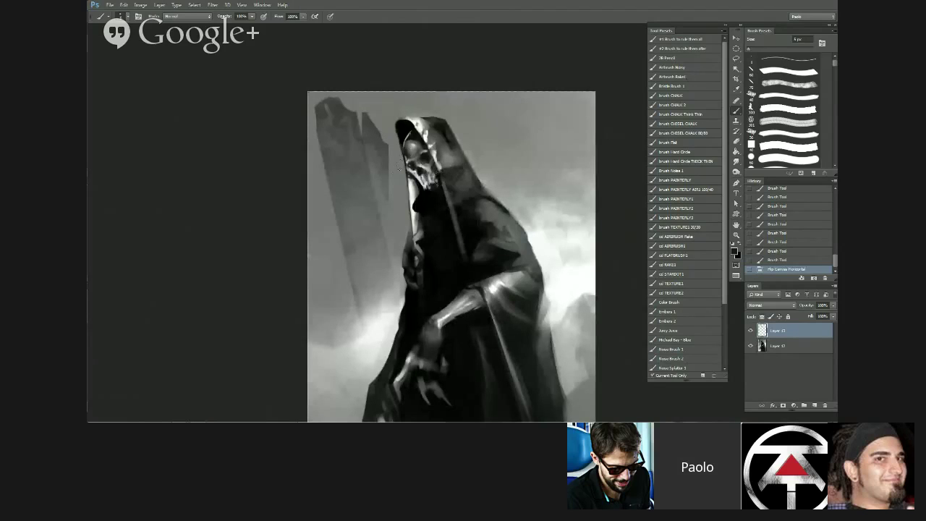
left_click_drag(398, 168, 406, 172)
key("ctrl+z")
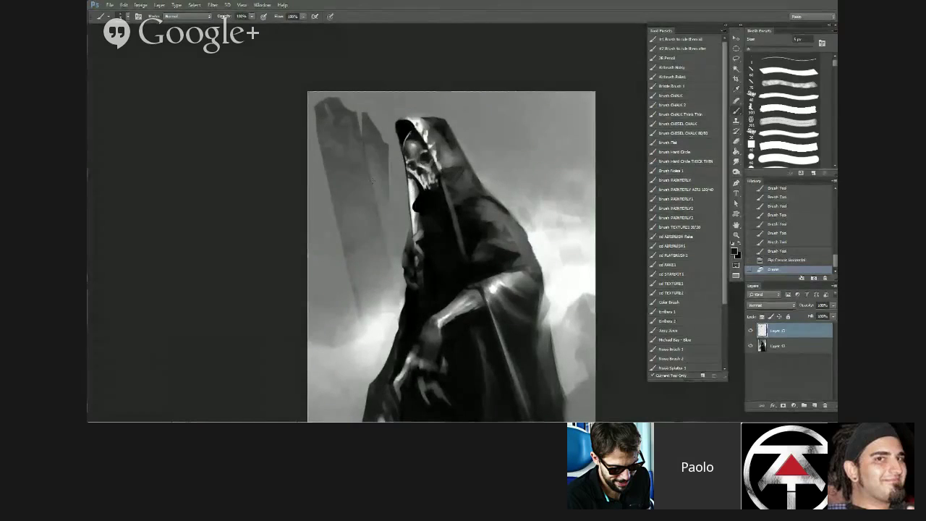
key("bracketright")
key("bracketright")
left_click_drag(407, 163, 412, 175)
left_click_drag(410, 171, 413, 176)
left_click_drag(411, 172, 422, 185)
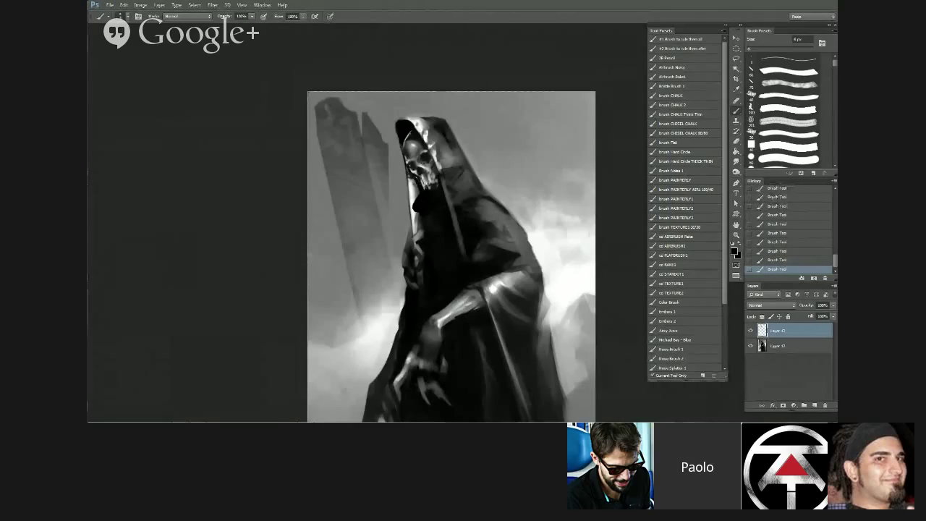
- Shade across the skull's teeth and lower face with a much larger brush
key("bracketright")
key("bracketright")
key("bracketright")
key("bracketright")
key("bracketright")
key("bracketright")
key("bracketright")
key("bracketright")
key("bracketright")
left_click_drag(434, 180, 419, 185)
- Shade the far jaw edge down to the chin with a smaller brush and sample tones from the jaw
key("bracketleft")
key("bracketleft")
key("bracketleft")
key("bracketleft")
key("bracketleft")
key("bracketleft")
left_click_drag(410, 176, 425, 200)
left_click(417, 190, "alt")
left_click(419, 179, "alt")
key("bracketright")
- Flip the canvas horizontally, shade the skull's lower face with a larger brush, and flip the canvas back
scroll(458, 310, "down", 4)
key("ctrl+shift+h")
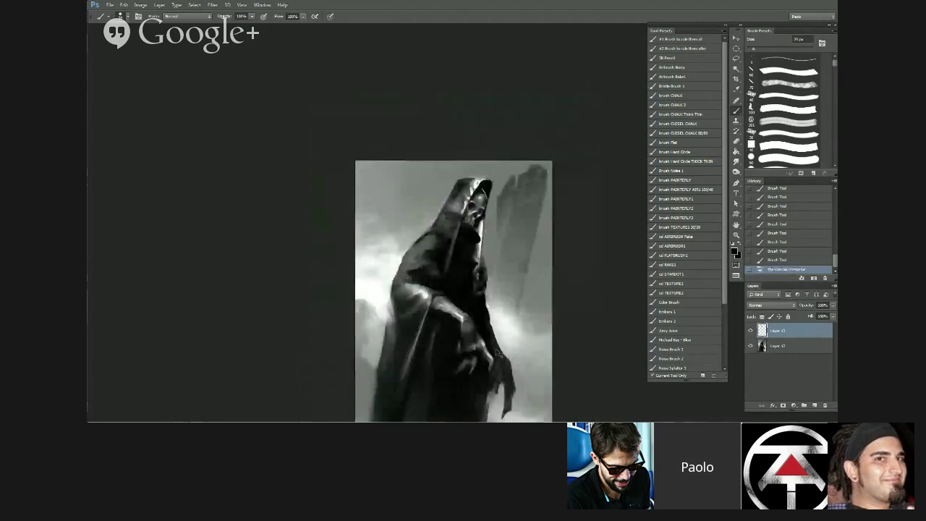
key("ctrl+plus")
key("bracketright")
key("bracketright")
mouse_move(478, 210)
left_mouse_down()
mouse_move(474, 244)
mouse_move(479, 218)
mouse_move(468, 225)
left_mouse_up()
scroll(466, 332, "down", 3)
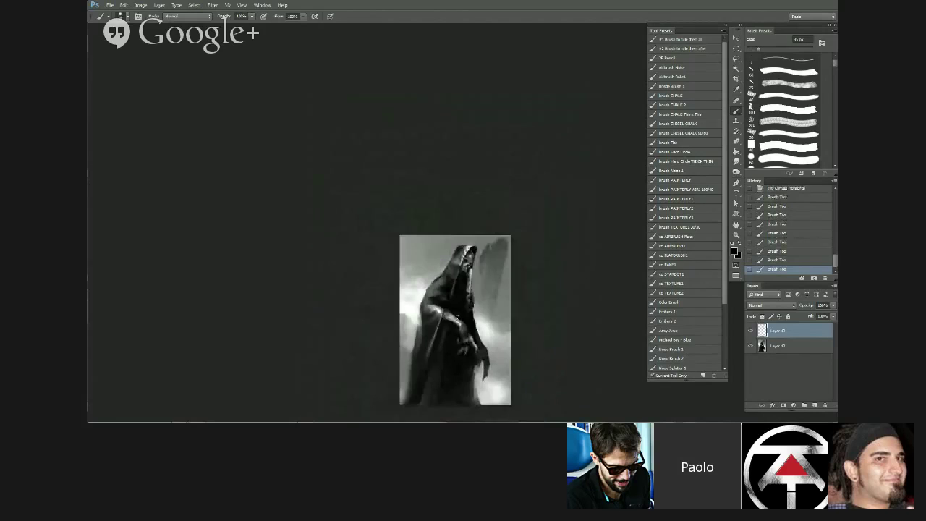
key("ctrl+shift+h")
scroll(459, 312, "up", 2)
left_click_drag(473, 334, 466, 262)
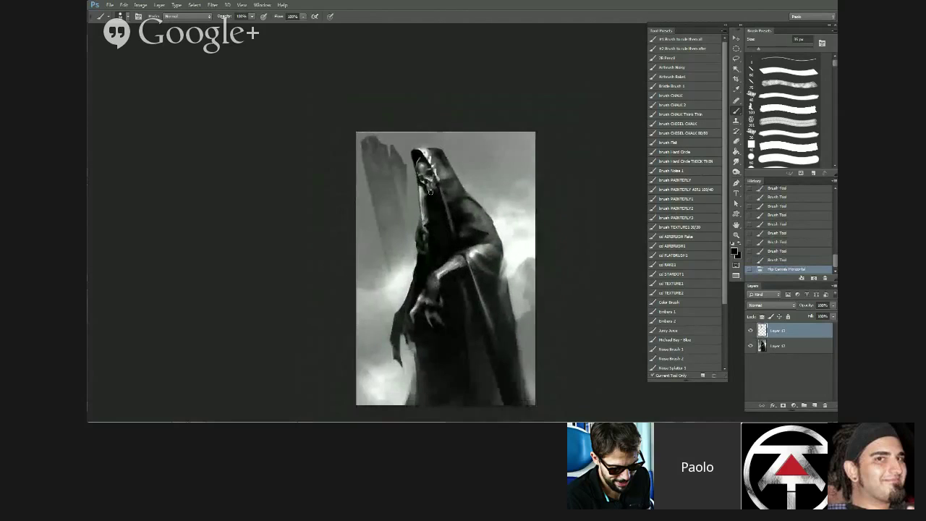
- Shape the skull's lower face with short strokes, sampling a nearby tone and adjusting the brush size
left_click_drag(429, 218, 434, 226)
left_click(436, 232)
left_click(438, 229)
left_click(440, 227)
left_click(442, 224)
left_click(443, 223)
left_click(445, 222)
left_click(442, 214, "alt")
key("bracketleft")
key("bracketleft")
key("bracketright")
mouse_move(432, 220)
left_mouse_down()
mouse_move(443, 219)
mouse_move(437, 227)
left_mouse_up()
- Touch up the skull's face using sampled tones and a smaller brush, and flip the canvas horizontally
left_click(421, 203, "alt")
key("bracketleft")
key("bracketleft")
left_click(473, 251, "alt")
left_click(433, 215, "alt")
left_click(438, 229, "alt")
left_click_drag(436, 230, 442, 239)
left_click(446, 233, "alt")
left_click(435, 228, "alt")
key("bracketleft")
left_click(445, 238, "alt")
mouse_move(468, 277)
left_mouse_down()
mouse_move(412, 278)
mouse_move(507, 291)
left_mouse_up()
key("ctrl+shift+h")
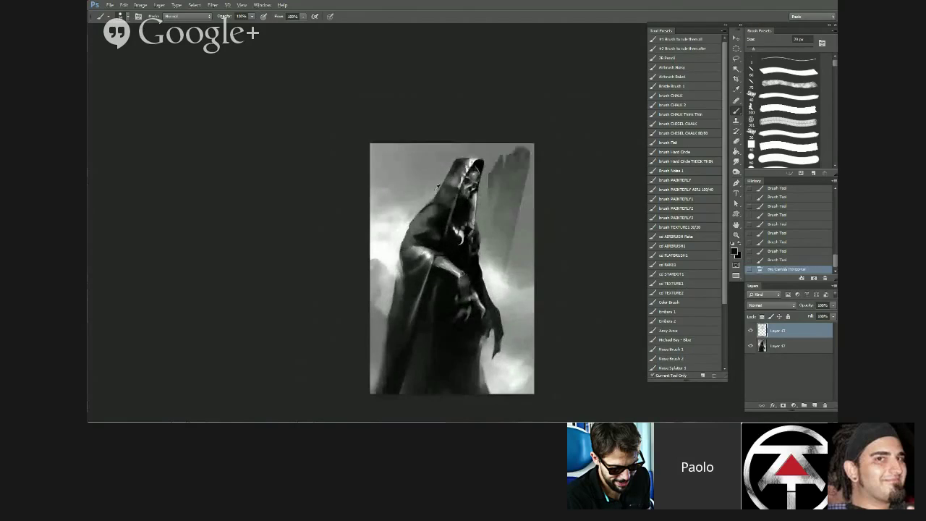
- Try bright highlight strokes down the back of the hood
left_click(427, 250, "alt")
mouse_move(456, 159)
left_mouse_down()
mouse_move(437, 198)
mouse_move(453, 186)
left_mouse_up()
key("bracketright")
key("bracketright")
key("bracketright")
key("ctrl+z")
left_click_drag(455, 172, 451, 183)
left_click_drag(451, 189, 442, 200)
- Try extending the bright strokes from the hood toward the cloak with a resized brush
key("bracketright")
key("bracketright")
key("bracketright")
key("bracketright")
key("bracketright")
key("bracketright")
key("bracketright")
key("bracketright")
key("bracketright")
key("bracketright")
key("bracketright")
key("bracketright")
key("bracketright")
key("bracketright")
key("bracketright")
key("bracketright")
key("bracketright")
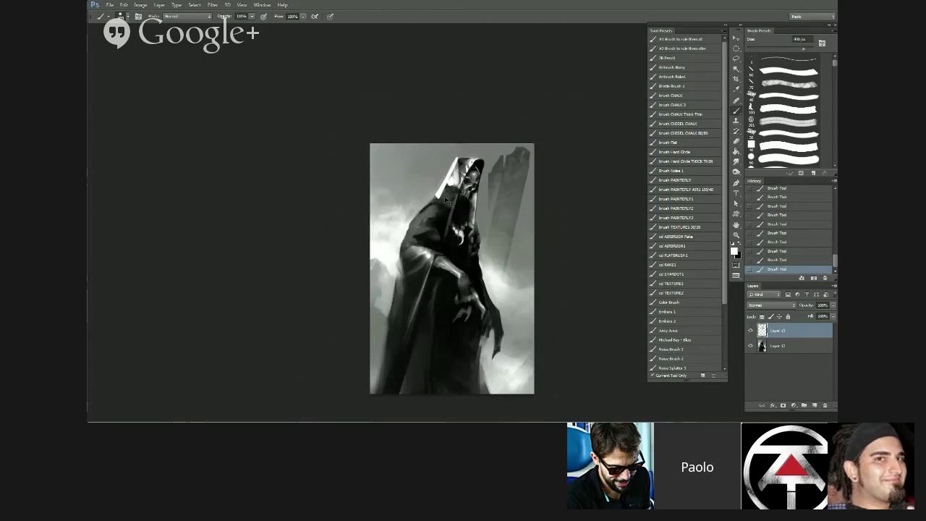
key("bracketleft")
key("bracketleft")
key("bracketleft")
key("bracketleft")
key("bracketleft")
key("bracketleft")
key("bracketleft")
key("bracketleft")
key("bracketleft")
key("bracketleft")
key("bracketleft")
key("bracketleft")
key("bracketleft")
mouse_move(448, 184)
left_mouse_down()
mouse_move(448, 199)
mouse_move(450, 185)
mouse_move(409, 223)
mouse_move(418, 220)
mouse_move(404, 246)
mouse_move(447, 198)
mouse_move(448, 181)
mouse_move(444, 204)
mouse_move(455, 169)
mouse_move(402, 246)
mouse_move(376, 373)
left_mouse_up()
- Try blending the hood and shoulder highlights with tones sampled from the hood and cloak
left_click(452, 192, "alt")
left_click(443, 185, "alt")
left_click(438, 214, "alt")
key("bracketleft")
key("bracketright")
key("bracketright")
left_click(454, 161, "alt")
key("bracketleft")
left_click_drag(402, 271, 370, 367)
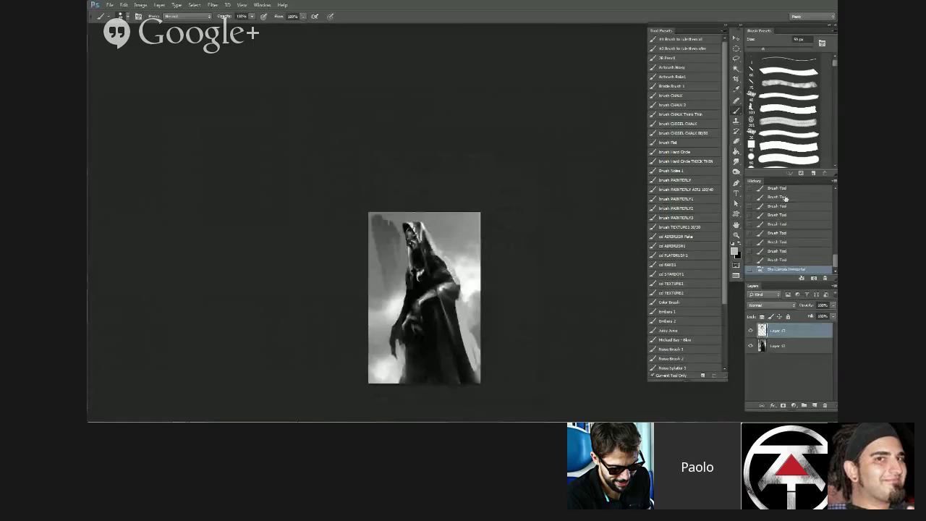
- Revert the painting to the history state before the bright hood strokes
left_click(786, 197)
left_click_drag(834, 260, 835, 226)
left_click(808, 190)
scroll(492, 316, "up", 2)
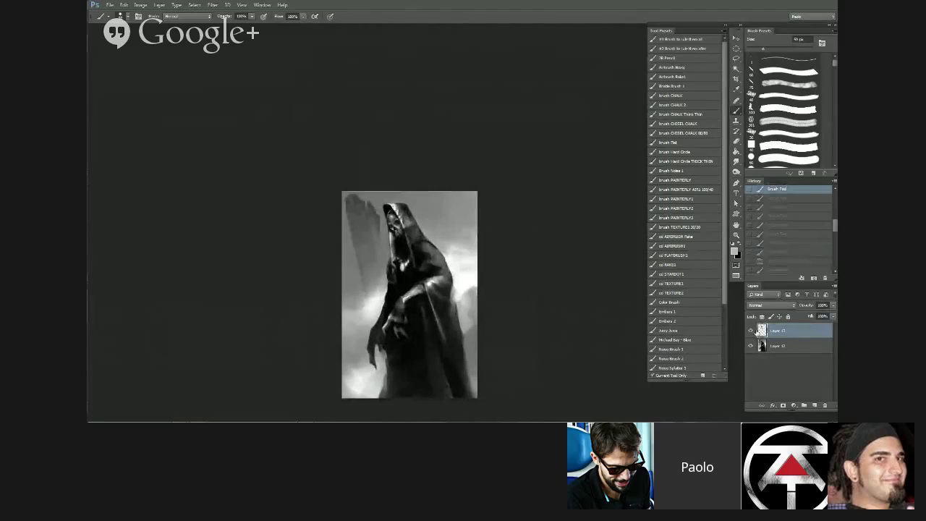
- Merge the upper paint layer down and add a new empty layer above the painting
left_click(749, 332)
key("ctrl+e")
left_click(815, 406)
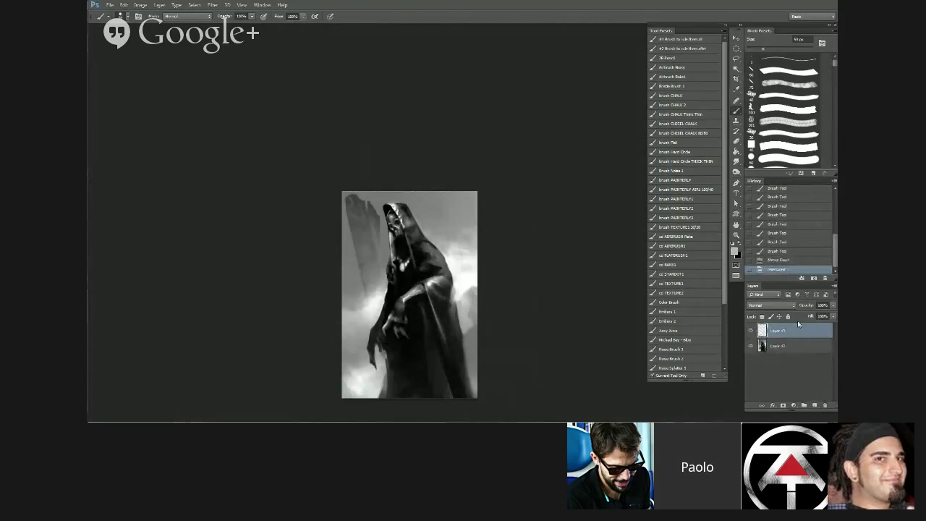
- Set the foreground colour to mustard yellow (RGB 160, 133, 38) and fill the new layer with it
key("i")
left_click(734, 250)
left_click(390, 160)
left_click(357, 110)
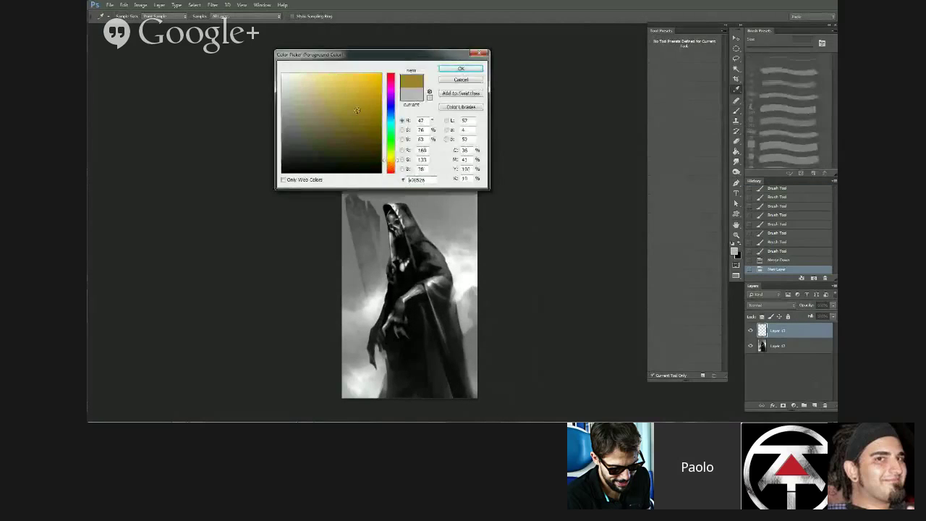
left_click(459, 69)
key("b")
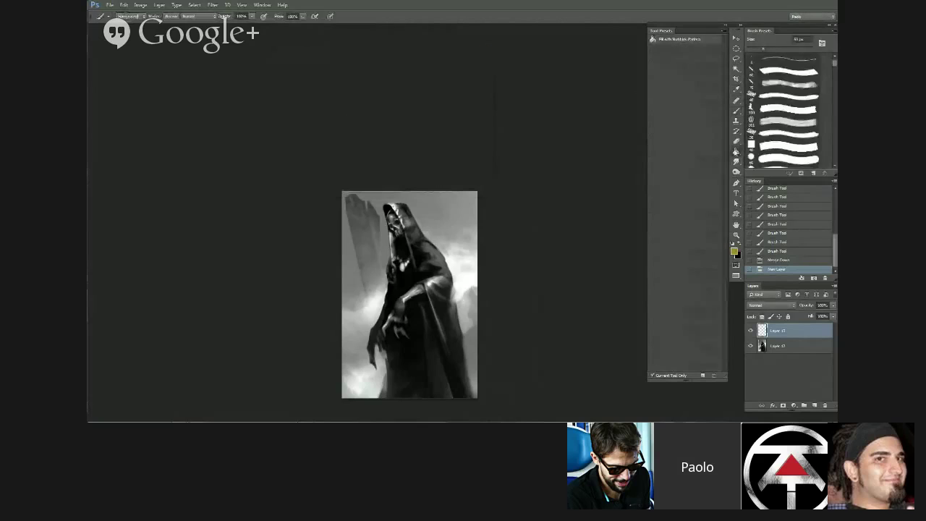
key("g")
left_click(445, 296)
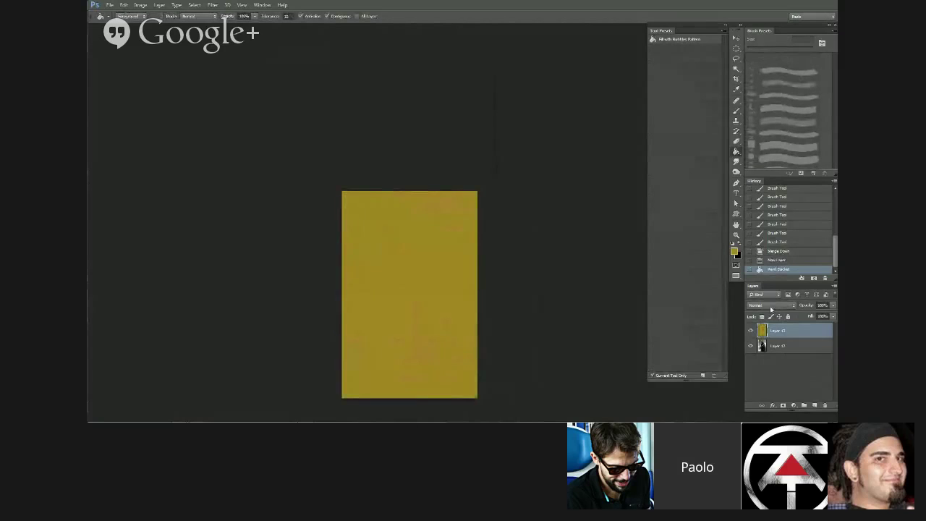
- Set the yellow layer's blending mode to Linear Burn and lower its opacity to tint the painting
left_click(770, 309)
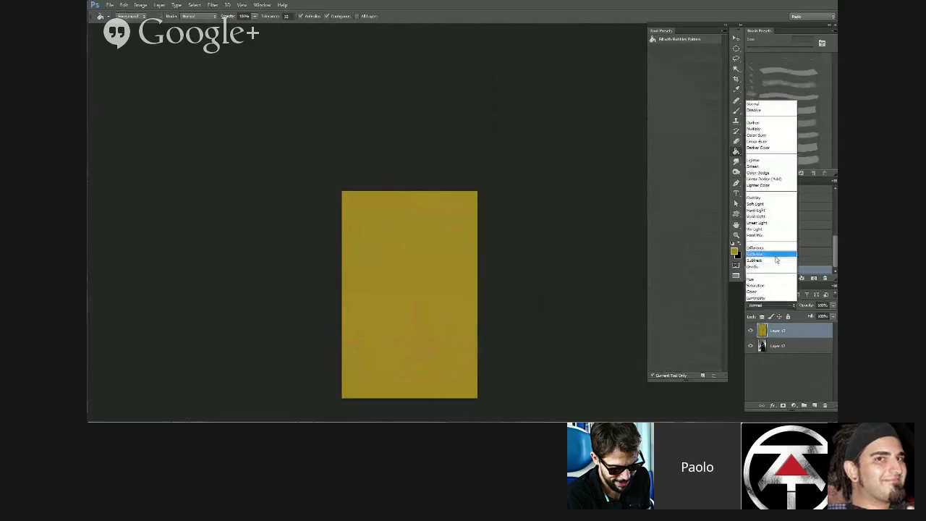
left_click(768, 141)
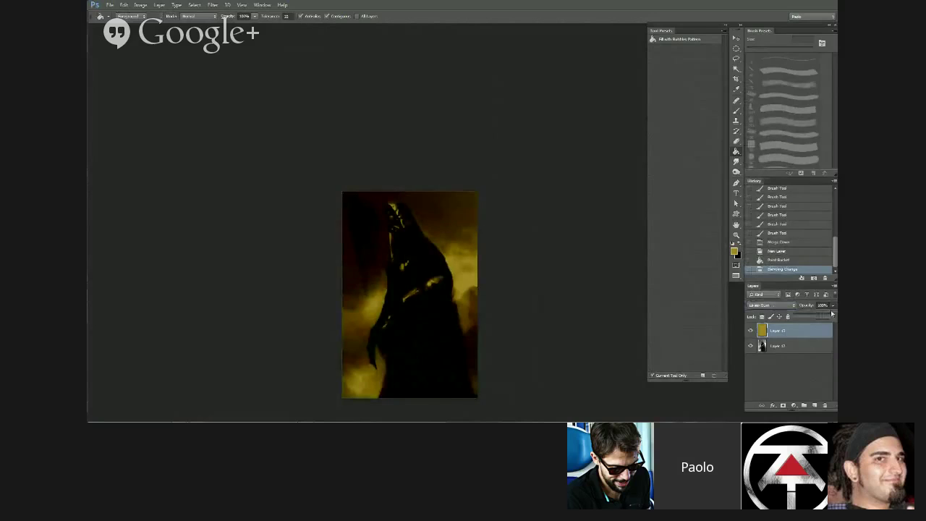
left_click_drag(832, 314, 816, 323)
- Select the painting layer below the tint and ready the Brush tool with white as the foreground colour
left_click(800, 346)
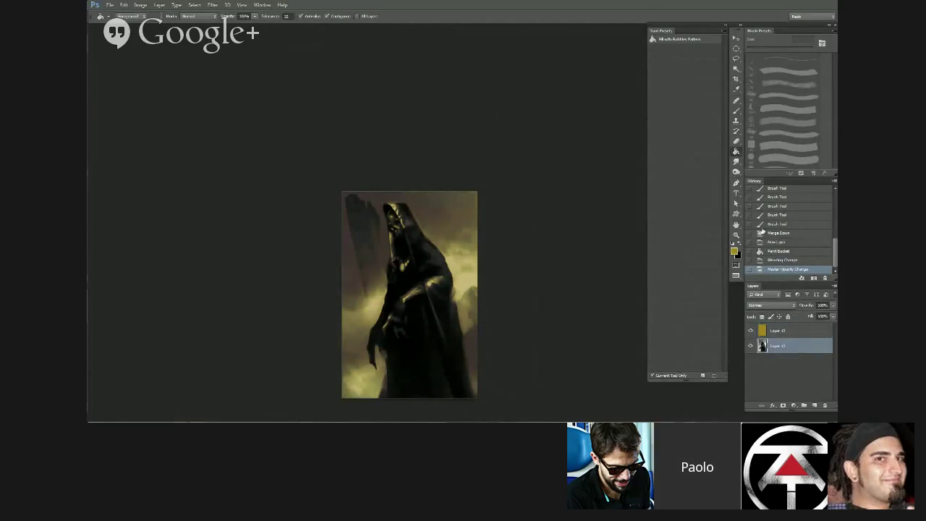
left_click(737, 113)
left_click(737, 111)
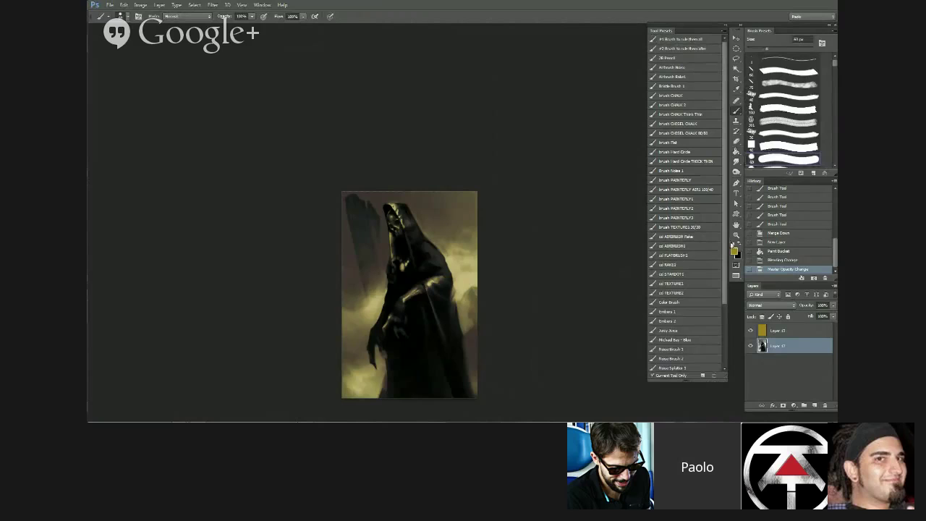
left_click(732, 244)
left_click(738, 244)
- Try a white stroke at the top of the hood with a larger brush, and undo it
left_click(541, 320)
scroll(541, 347, "up", 3)
left_click_drag(506, 329, 604, 294)
key("bracketright")
key("bracketright")
key("bracketright")
key("bracketright")
key("bracketright")
key("bracketright")
key("bracketright")
key("bracketright")
key("bracketright")
key("bracketright")
left_click(386, 59)
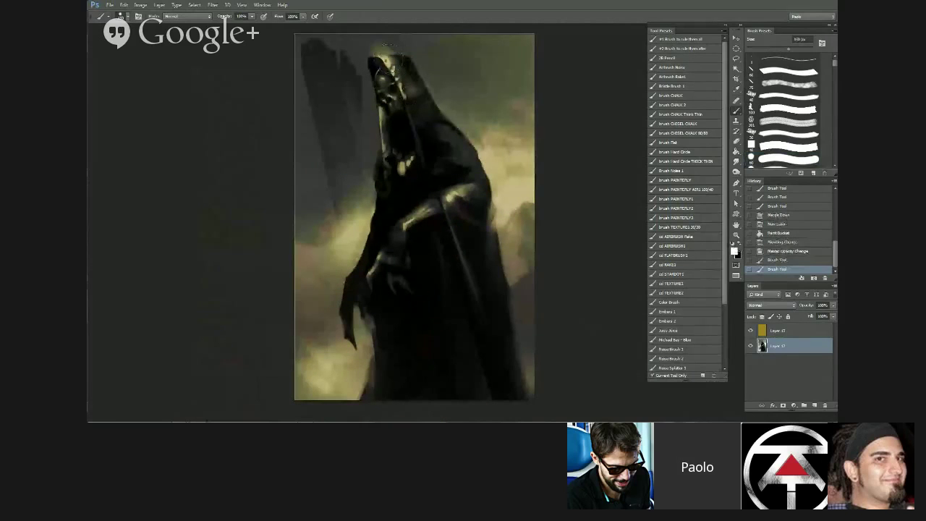
key("ctrl+z")
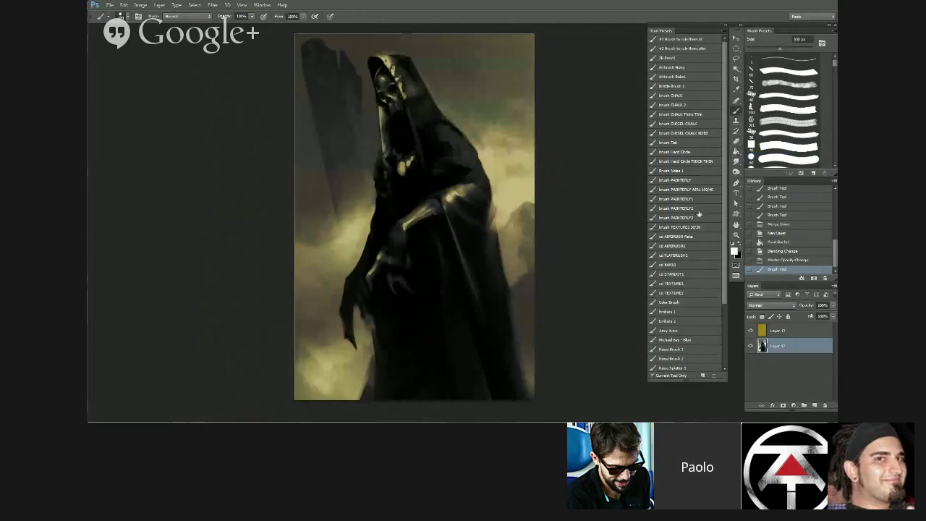
- Brighten the clouds behind the figure's back with an airbrush preset in Color Dodge mode
left_click(676, 246)
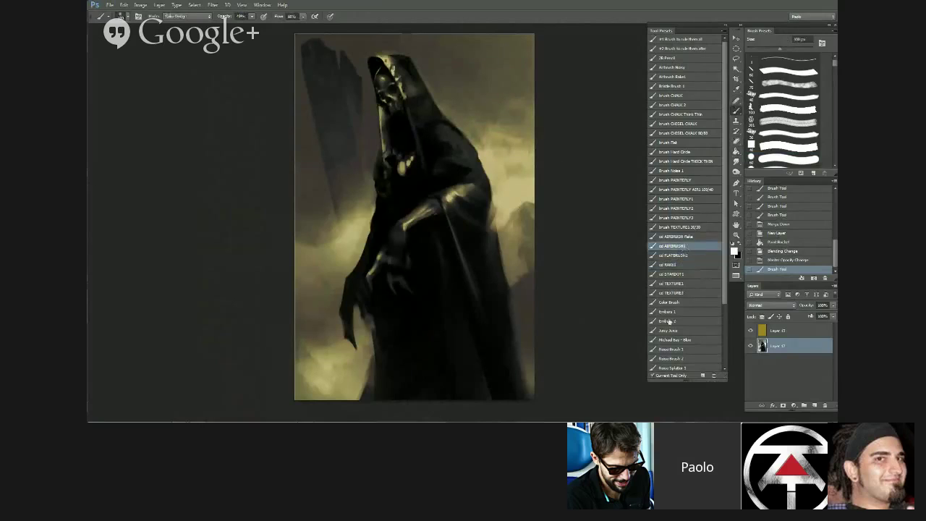
left_click_drag(500, 218, 510, 231)
key("ctrl+z")
left_click(506, 206)
left_click(517, 188)
left_click(518, 205)
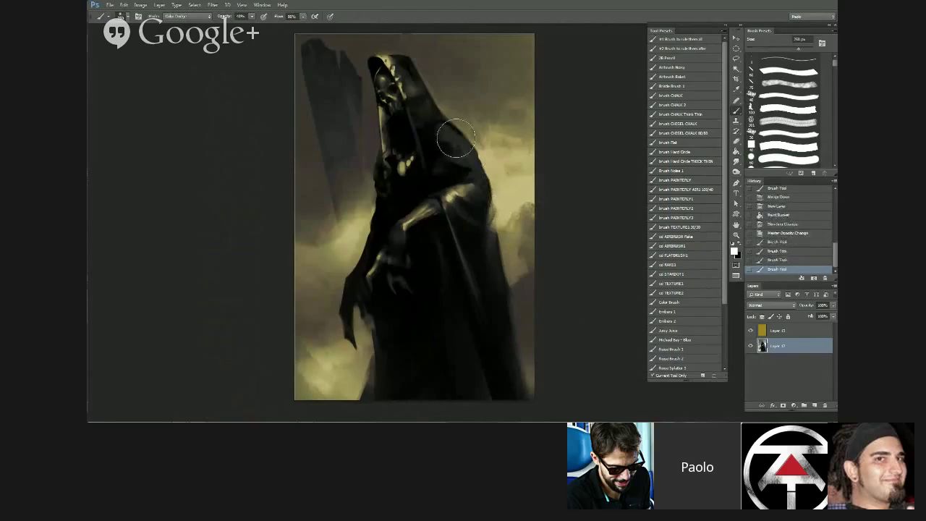
- Brighten the sleeve highlight above the raised forearm with a smaller Color Dodge airbrush
key("bracketleft")
key("bracketleft")
left_click(463, 186)
left_click(462, 186)
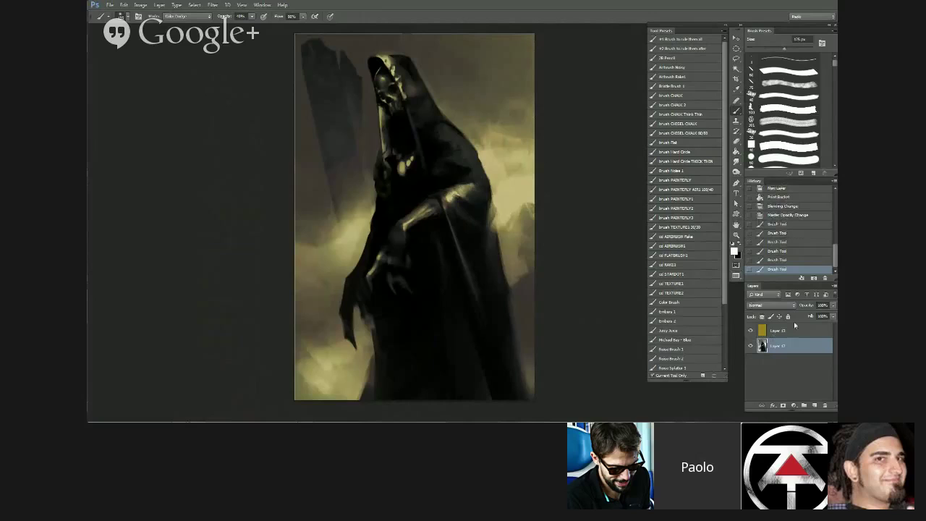
- Add a new layer beneath the yellow tint and paint glowing highlights along the hood's front rim
left_click(776, 157)
left_click(815, 404)
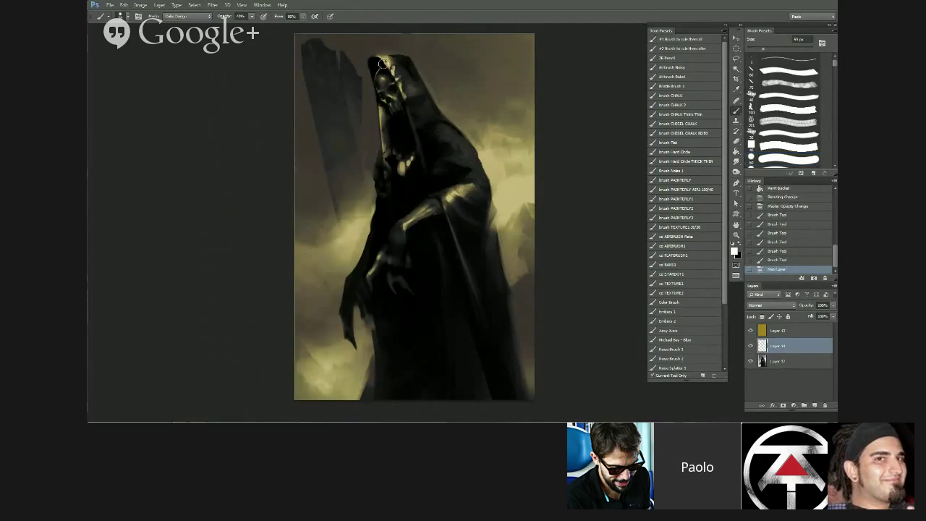
left_click_drag(378, 58, 402, 70)
key("bracketright")
key("bracketright")
key("bracketright")
left_click_drag(394, 59, 406, 77)
left_click_drag(399, 65, 407, 78)
left_click_drag(401, 67, 408, 70)
left_click_drag(391, 62, 405, 69)
- Flip the canvas horizontally and airbrush light onto the clouds behind the figure's back with a larger brush
key("ctrl+minus")
key("ctrl+shift+h")
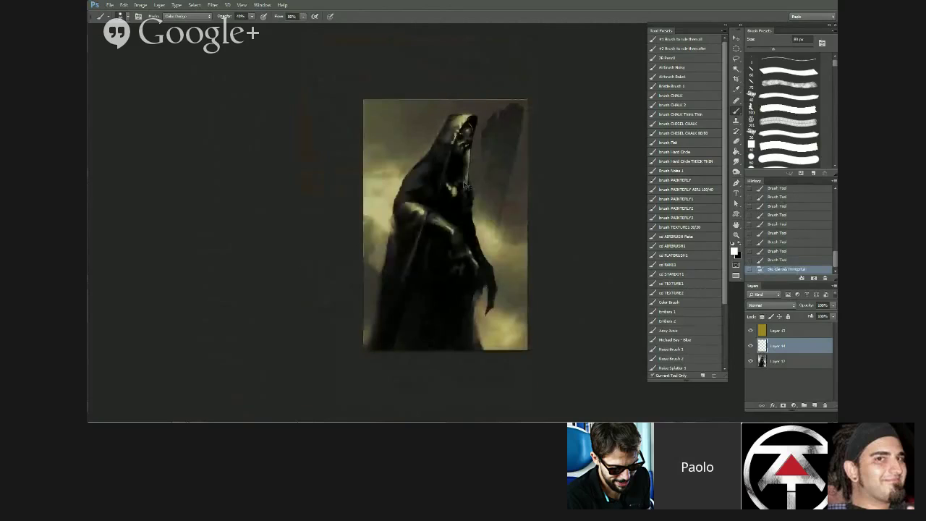
key("bracketright")
key("bracketright")
key("bracketright")
key("bracketright")
left_click_drag(383, 210, 377, 212)
- Try Color Burn, Color Dodge and other blending modes on the highlight layer, and return it to Normal
left_click(782, 306)
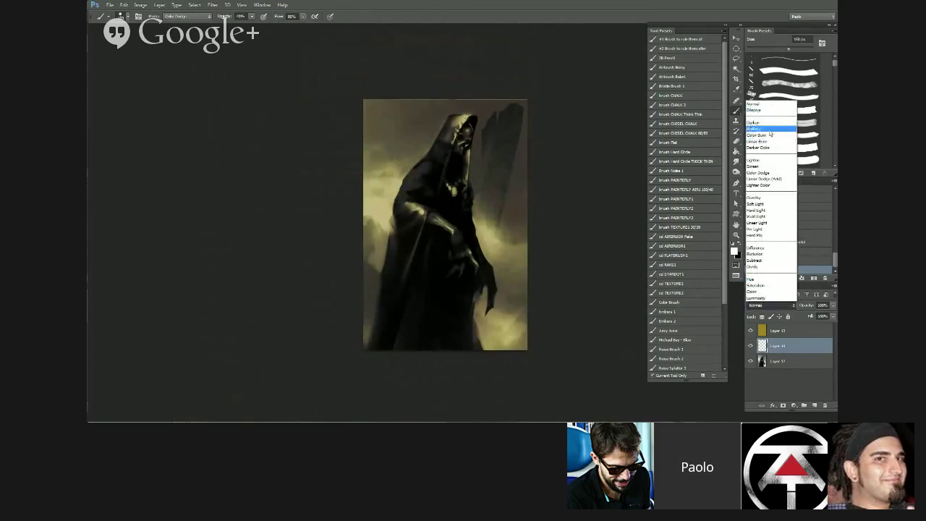
left_click(771, 137)
left_click(773, 307)
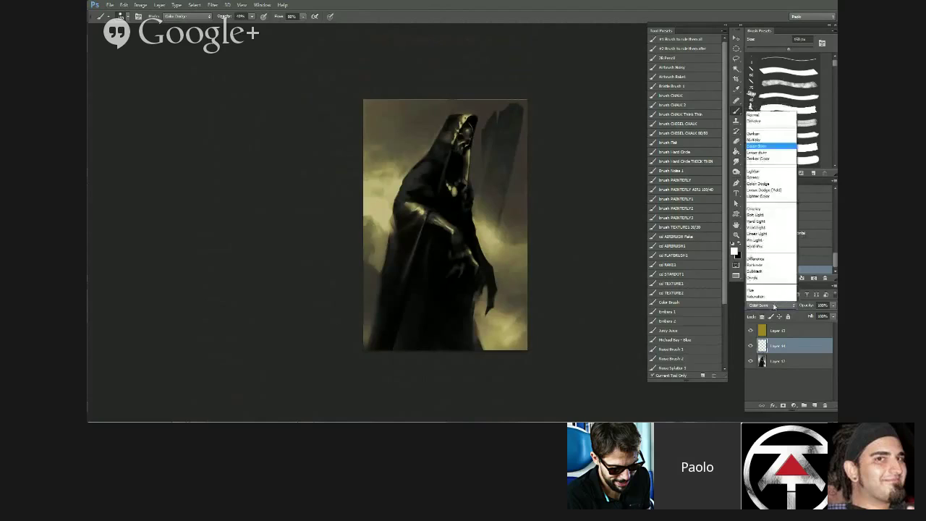
left_click(773, 308)
key("Down")
key("Down")
key("Down")
key("Down")
key("Down")
key("Down")
key("Down")
key("Down")
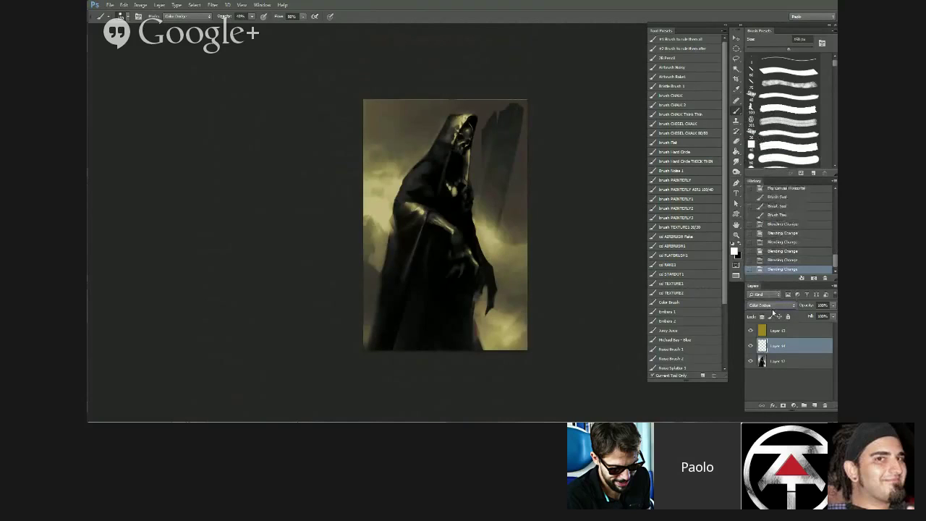
key("Up")
key("Up")
key("Up")
key("Up")
key("Up")
key("Up")
key("Up")
key("Up")
key("Up")
key("Up")
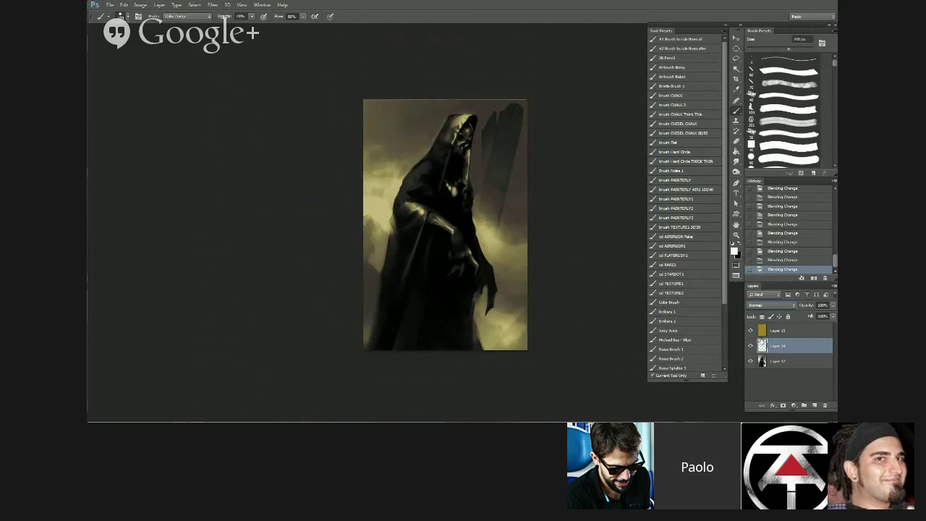
left_click(780, 331)
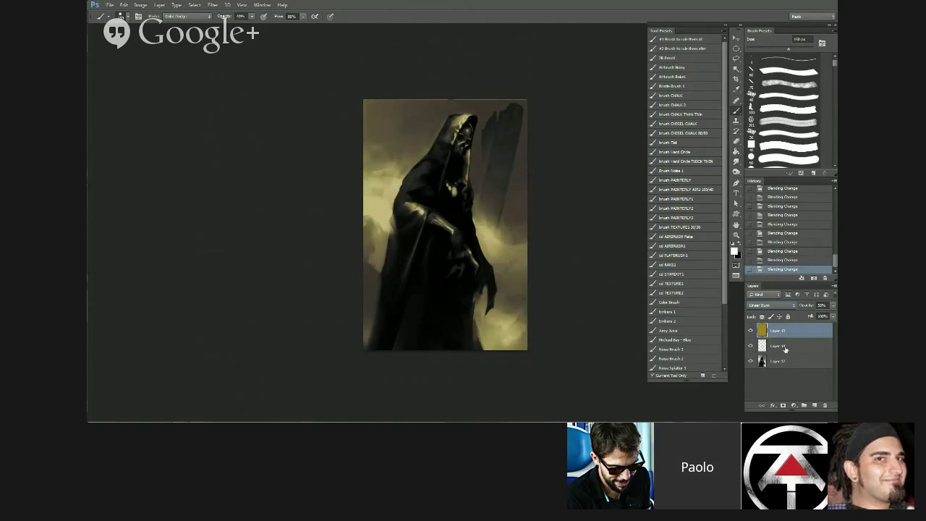
key("ctrl+e")
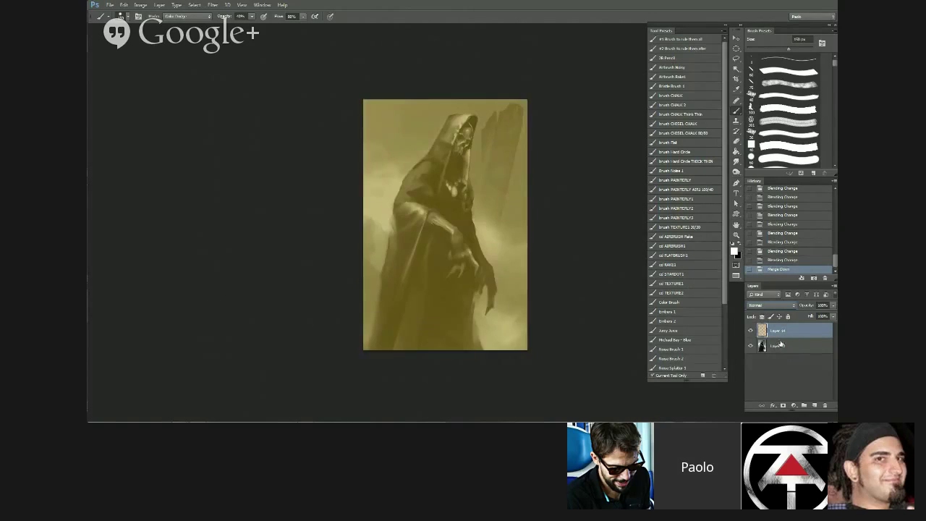
left_click(782, 261)
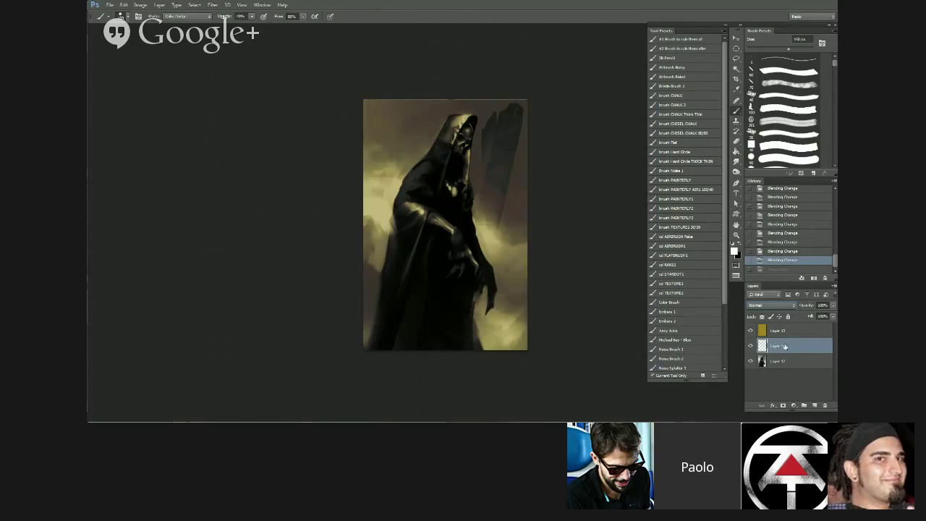
- Merge the highlight layer into the painting, and merge down the yellow tint layer at a slightly lower opacity
key("ctrl+e")
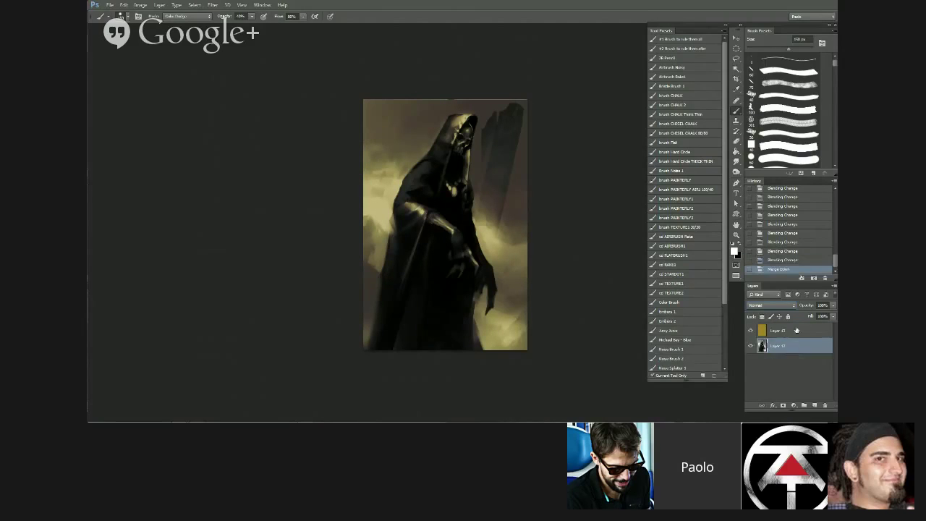
left_click(796, 330)
left_click(833, 305)
left_click_drag(815, 316, 814, 315)
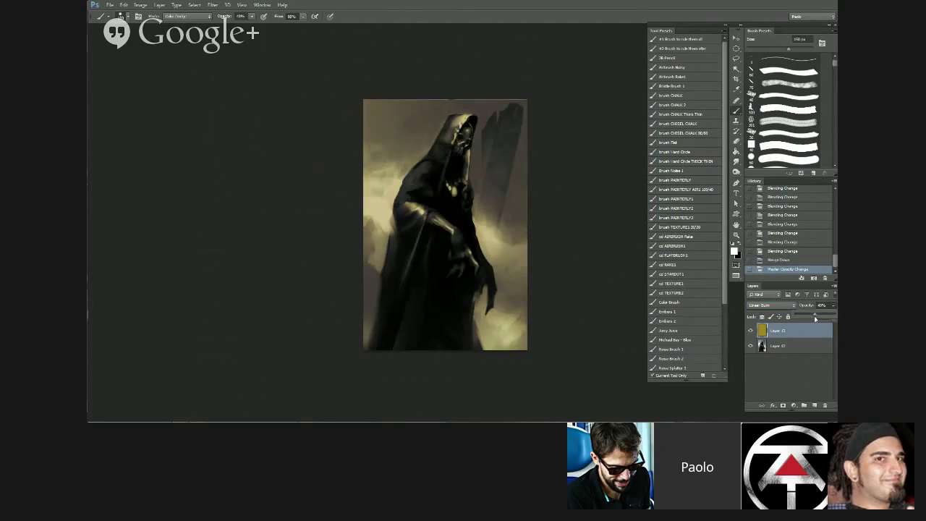
left_click(797, 332)
key("ctrl+e")
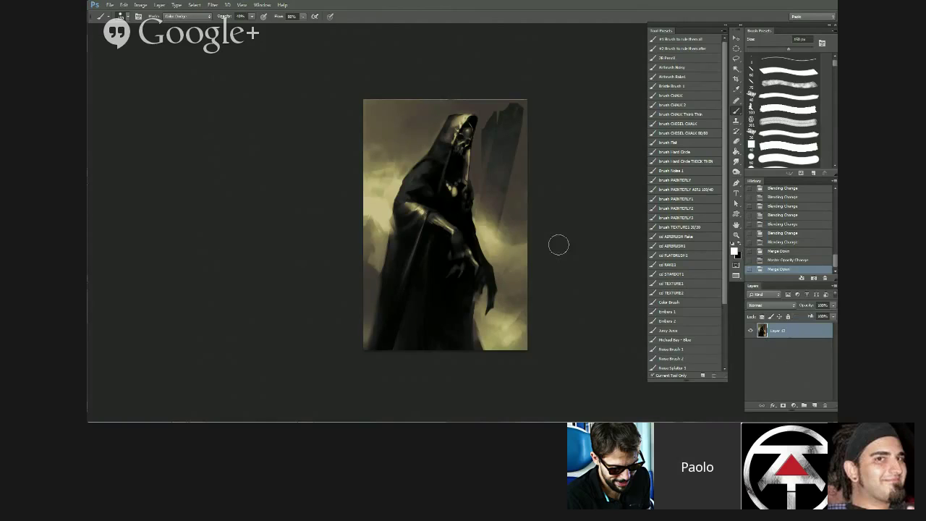
- Flip the canvas horizontally and trim the hood's peak and back edge with a smaller brush in the sampled background colour
scroll(503, 160, "down", 4)
key("ctrl+shift+h")
scroll(483, 113, "up", 3)
scroll(504, 131, "up", 2)
left_click(471, 148, "alt")
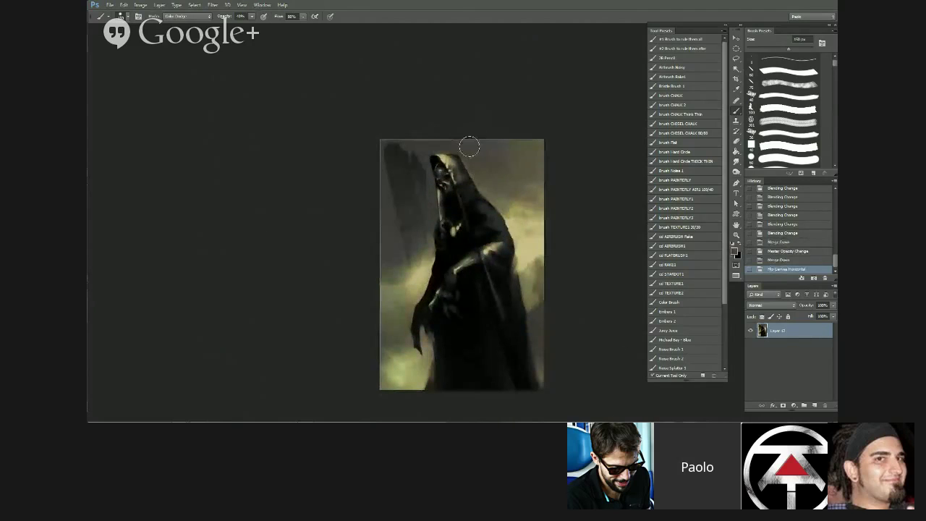
key("bracketleft")
key("bracketleft")
key("bracketleft")
key("bracketleft")
key("bracketleft")
key("bracketleft")
key("bracketleft")
key("bracketleft")
left_click(694, 141)
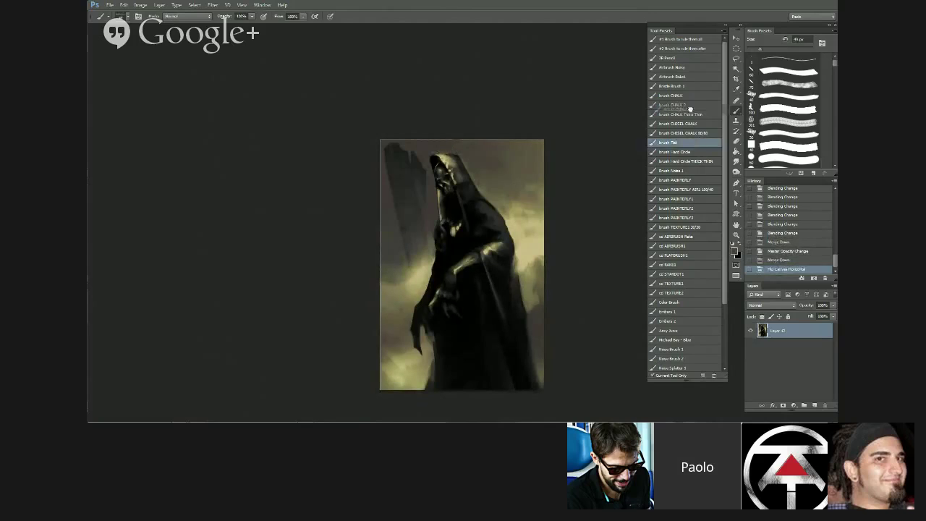
left_click(689, 106)
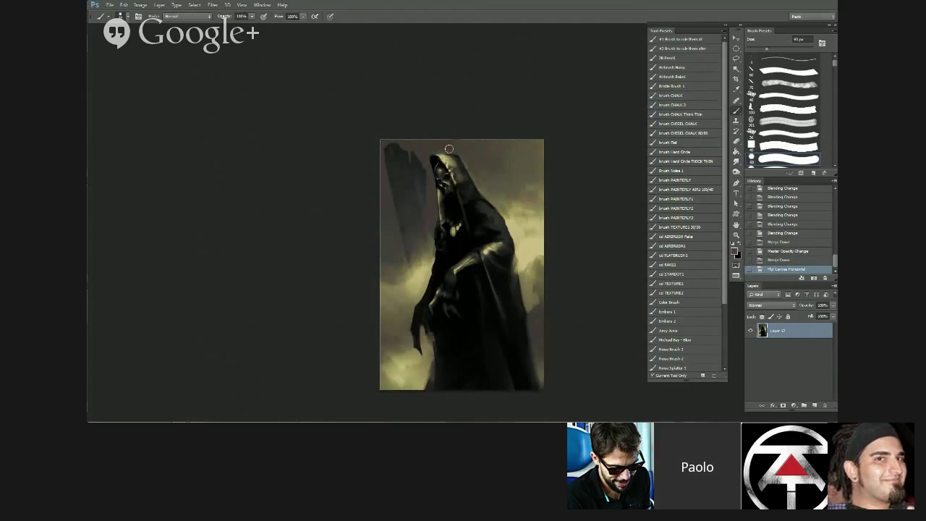
key("bracketleft")
mouse_move(449, 150)
left_mouse_down()
mouse_move(431, 148)
mouse_move(475, 166)
mouse_move(464, 159)
left_mouse_up()
mouse_move(454, 151)
left_mouse_down()
mouse_move(470, 171)
mouse_move(460, 176)
left_mouse_up()
- Darken the side of the hood behind the skull with short strokes in a sampled dark tone
left_click(450, 172, "alt")
left_click(434, 160, "alt")
key("bracketright")
left_click_drag(453, 168, 460, 177)
left_click_drag(454, 168, 460, 177)
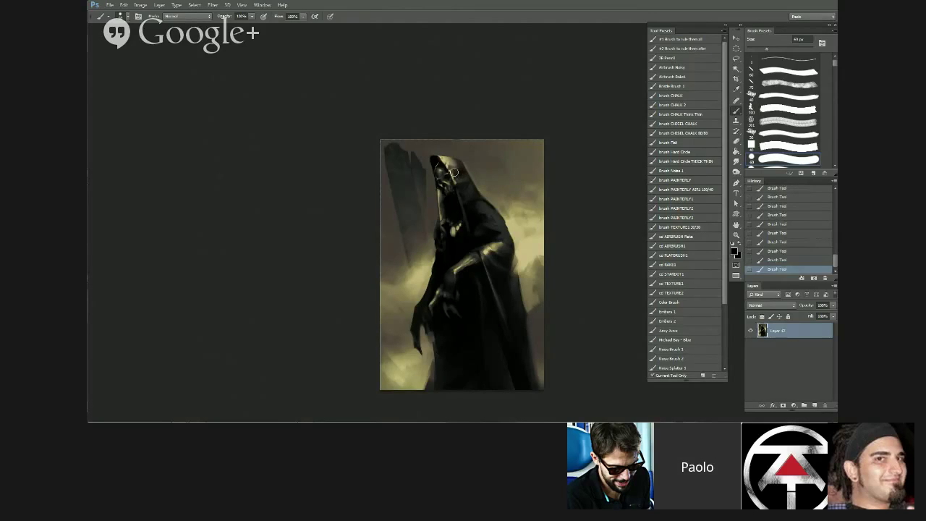
- Flip the canvas horizontally and shade the cloth on the side of the hood with progressively smaller brush strokes
scroll(474, 242, "down", 2)
key("ctrl+shift+h")
scroll(489, 174, "up", 3)
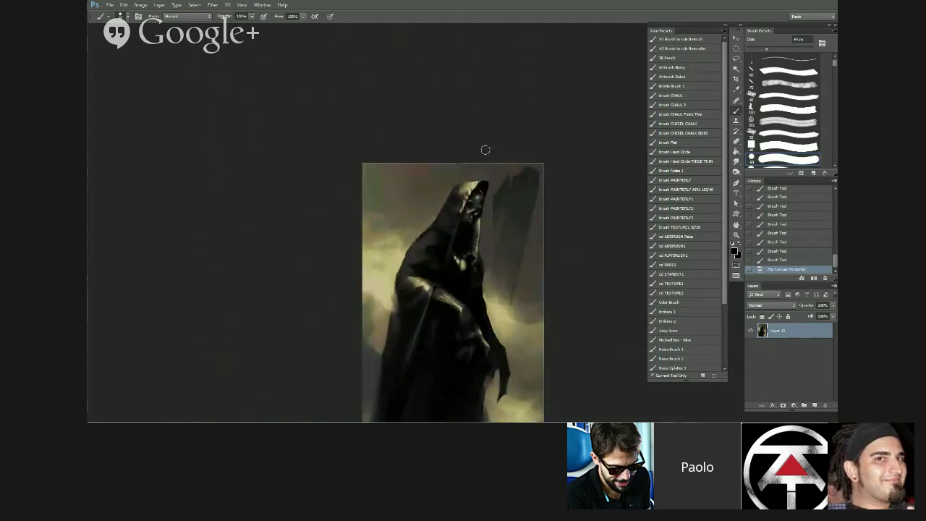
key("ctrl+plus")
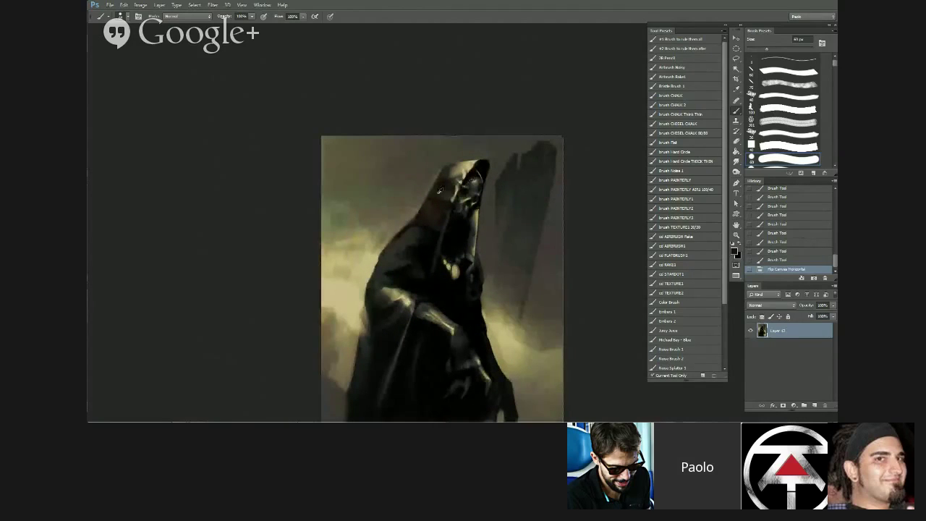
mouse_move(438, 191)
left_mouse_down()
mouse_move(450, 188)
mouse_move(443, 201)
left_mouse_up()
key("bracketleft")
key("bracketleft")
left_click_drag(447, 196, 434, 210)
left_click_drag(441, 200, 433, 212)
left_click_drag(442, 200, 436, 215)
- Dab sampled tones onto the lower side of the hood beside the skull to refine its folds
left_click(445, 199, "alt")
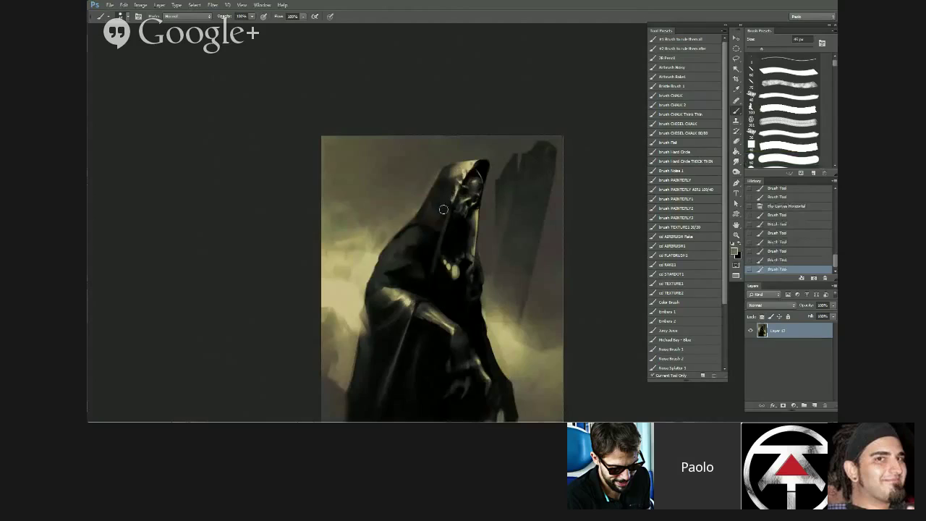
left_click(443, 211)
key("bracketleft")
left_click(441, 218, "alt")
left_click(443, 212)
left_click(446, 215, "alt")
left_click(454, 225, "alt")
- Flip the canvas horizontally and paint small light accents near the hood's top rim with a finer brush
key("ctrl+minus")
key("ctrl+minus")
key("ctrl+shift+h")
left_click(425, 209, "alt")
key("bracketleft")
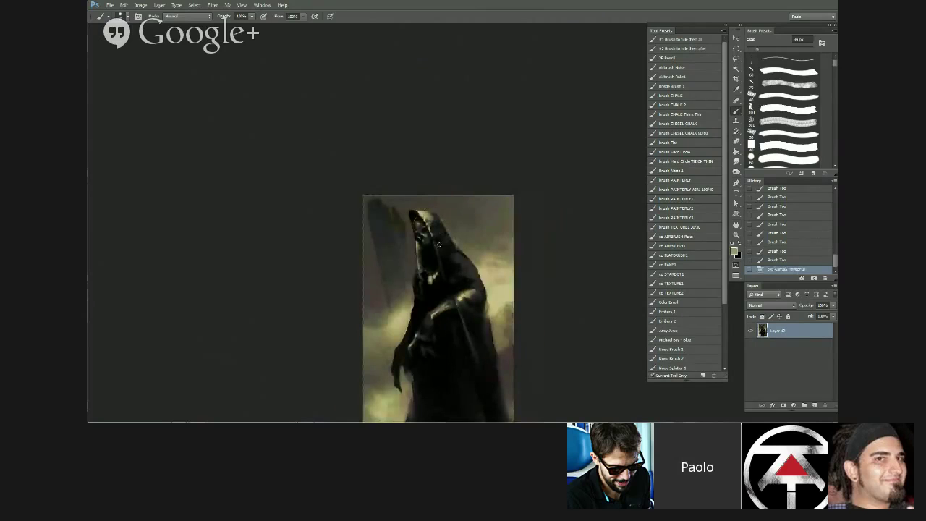
key("bracketleft")
key("bracketleft")
left_click_drag(433, 220, 434, 226)
left_click_drag(431, 218, 431, 221)
left_click_drag(425, 216, 428, 219)
left_click(418, 219, "alt")
- Paint small highlights on the skull's brow inside the hood, sampling light tones from the face and the clouds
left_click(506, 292, "alt")
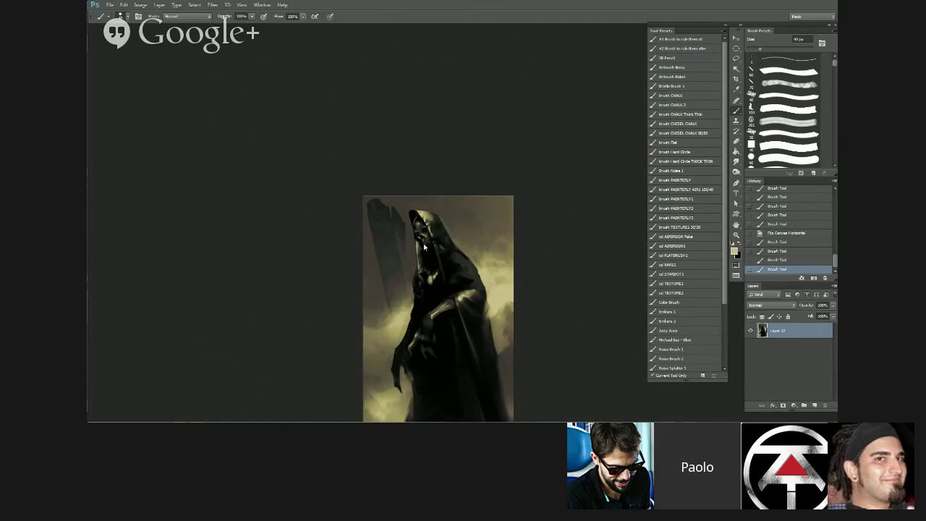
scroll(425, 248, "up", 1)
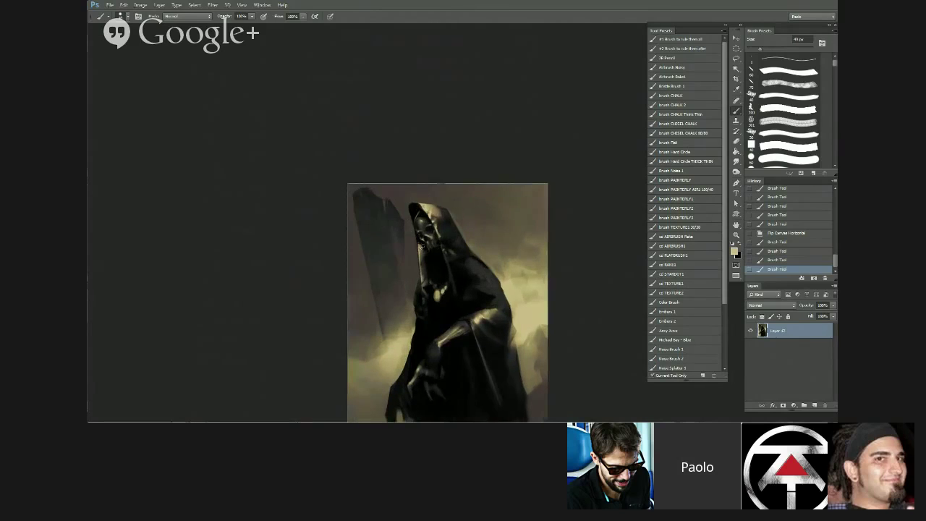
left_click(420, 220, "alt")
key("bracketright")
left_click_drag(420, 220, 423, 223)
left_click_drag(422, 220, 425, 224)
left_click_drag(423, 221, 426, 225)
left_click(429, 215, "alt")
left_click(422, 222, "alt")
left_click(520, 296, "alt")
left_click(422, 212, "alt")
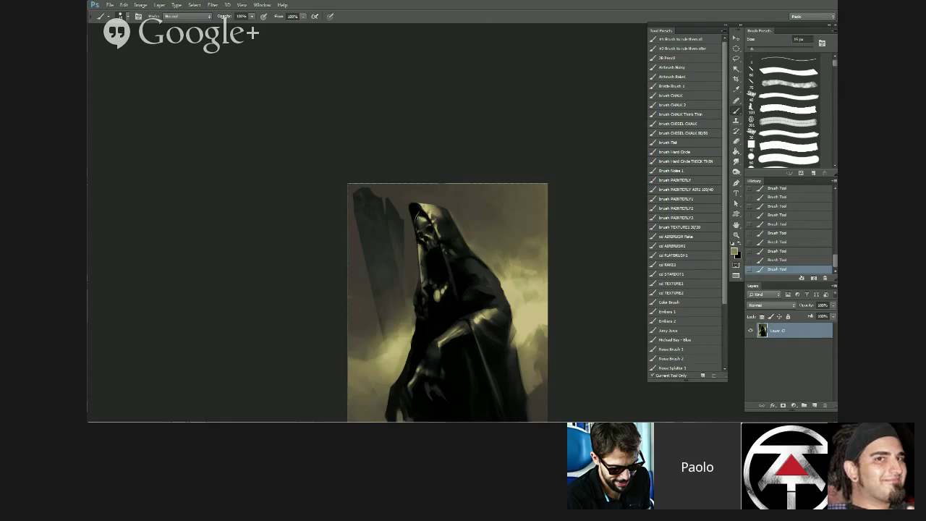
- Flip the canvas horizontally and paint light bony strokes along the wrist and back of the raised hand
left_click(416, 215, "alt")
scroll(443, 353, "down", 3)
key("ctrl+shift+h")
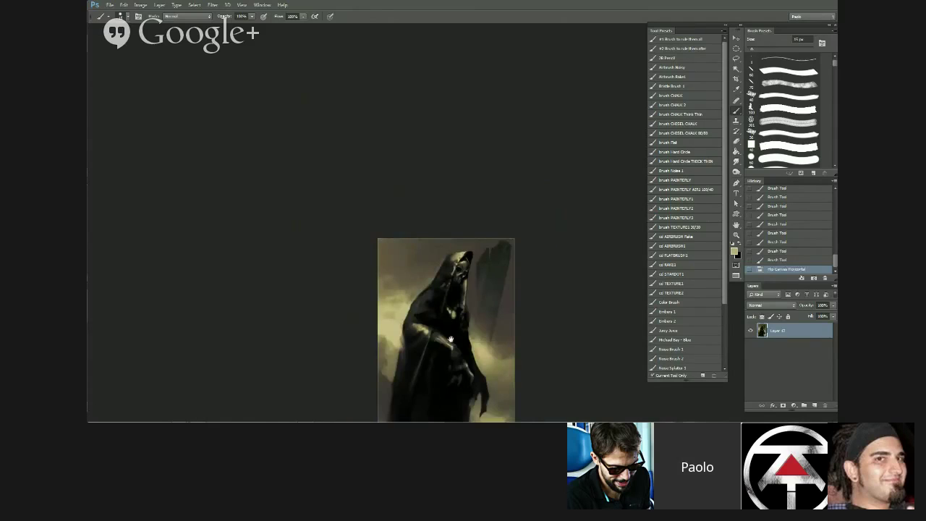
left_click_drag(464, 312, 496, 217)
scroll(492, 218, "up", 3)
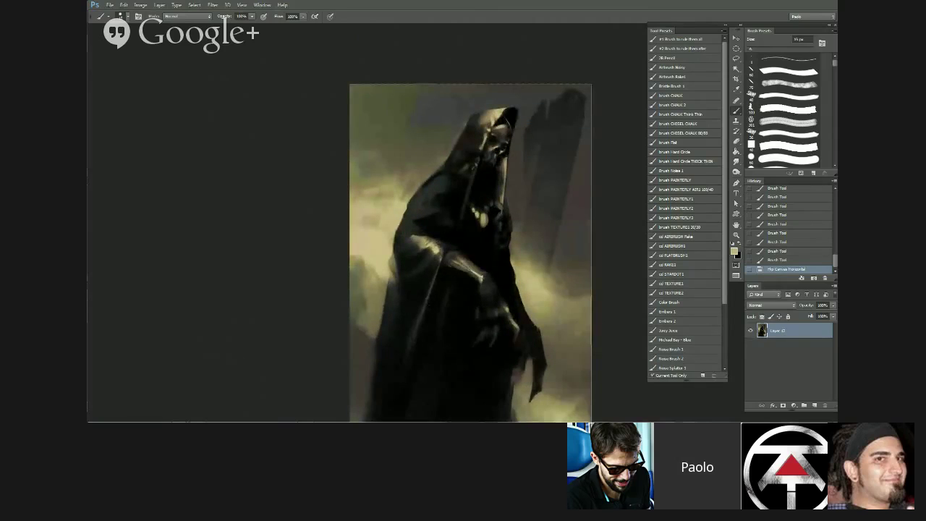
key("bracketleft")
key("bracketleft")
left_click_drag(477, 273, 483, 279)
left_click_drag(481, 274, 482, 285)
left_click_drag(483, 282, 482, 293)
- Dab fine light highlights down a finger of the raised hand to define its bones
left_click(496, 302)
left_click(496, 304)
left_click(496, 305)
left_click(496, 307)
left_click(496, 309)
left_click(496, 311)
key("ctrl+minus")
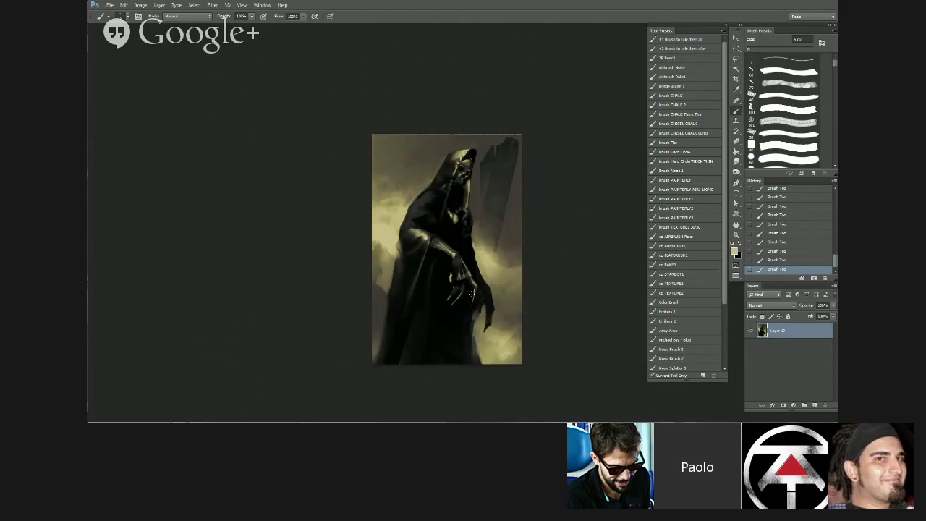
- Flip the canvas horizontally and paint a long light fold running down the cloak from the raised sleeve
scroll(436, 360, "down", 1)
key("ctrl+shift+h")
scroll(492, 347, "up", 1)
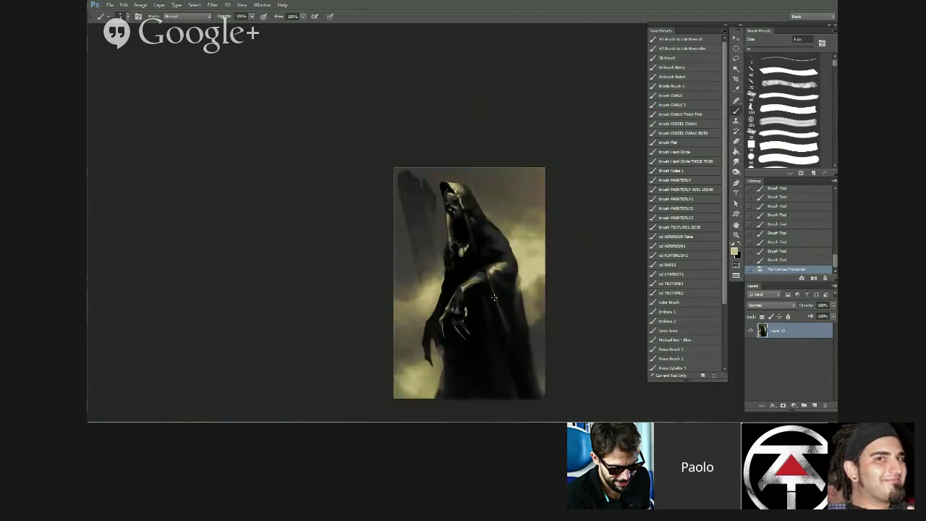
key("bracketright")
key("bracketright")
key("bracketright")
key("bracketright")
key("bracketright")
mouse_move(493, 292)
left_mouse_down()
mouse_move(516, 359)
mouse_move(489, 278)
mouse_move(511, 336)
left_mouse_up()
left_click_drag(502, 306, 515, 338)
left_click_drag(508, 319, 520, 355)
- Shade around the cloak's light fold with a larger brush in dark tones sampled from the cloth
key("bracketright")
key("bracketright")
key("bracketright")
key("bracketright")
left_click(516, 309, "alt")
left_click(515, 342, "alt")
key("bracketright")
left_click_drag(513, 338, 520, 352)
left_click(504, 301, "alt")
left_click_drag(505, 304, 511, 327)
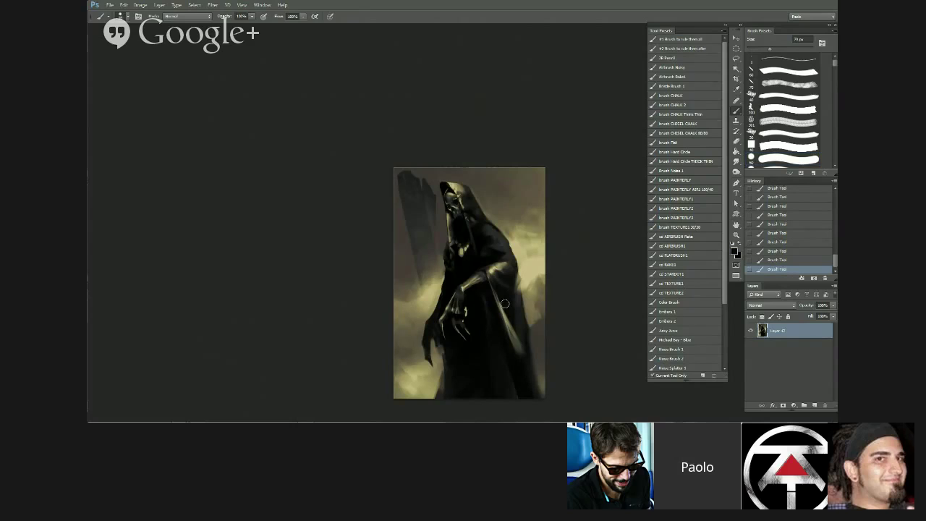
- Sharpen the inner edge of the cloak's light fold with a dark stroke
key("bracketleft")
key("bracketleft")
key("bracketleft")
left_click_drag(508, 342, 494, 310)
key("bracketleft")
key("bracketright")
key("bracketright")
key("bracketright")
key("bracketright")
key("bracketright")
key("bracketright")
key("bracketleft")
key("bracketleft")
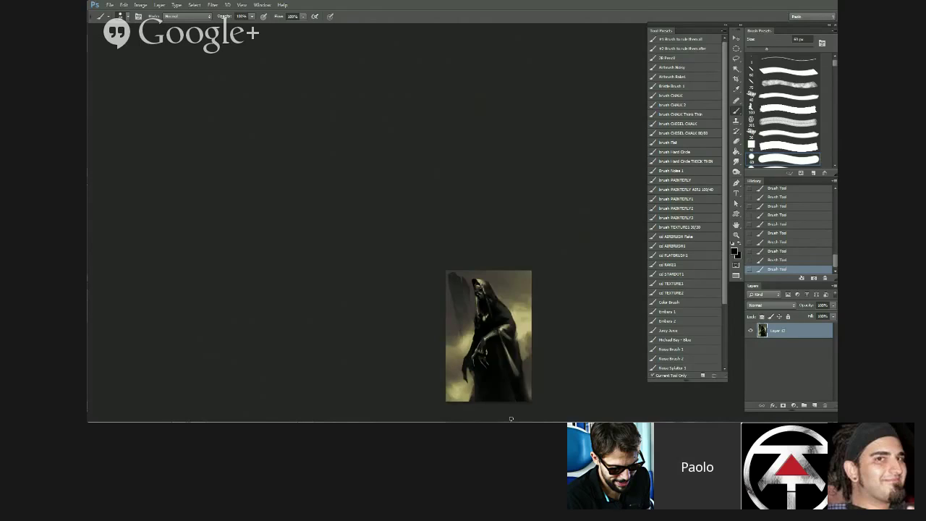
- Flip the canvas horizontally and darken the cloak's lower back corner with a larger brush
scroll(512, 402, "down", 2)
key("ctrl+shift+h")
scroll(499, 406, "up", 1)
left_click_drag(471, 384, 527, 296)
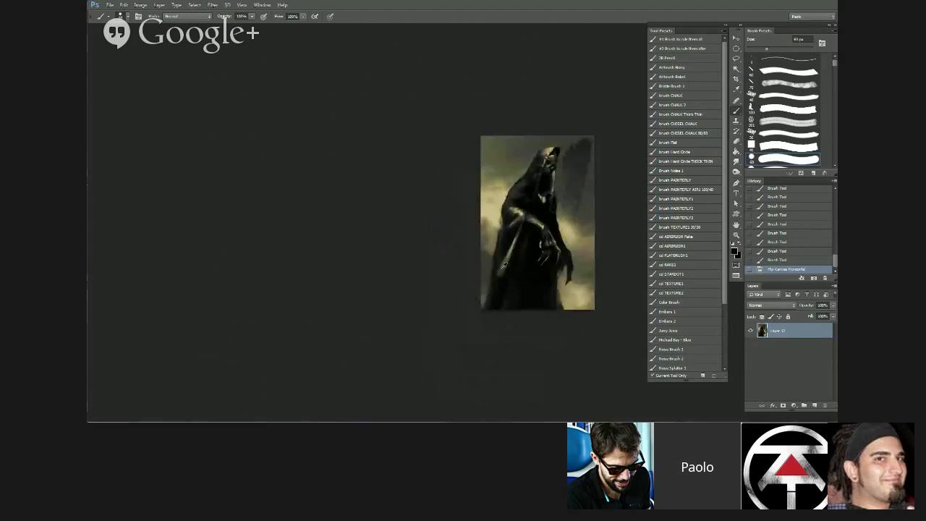
key("bracketright")
left_click_drag(478, 320, 487, 298)
left_click_drag(482, 312, 488, 295)
left_click_drag(486, 308, 480, 299)
key("bracketleft")
left_click(484, 297, "alt")
- Paint a thin light edge from the sleeve down to the cloak's hem in a sampled cloud colour
left_click(496, 205, "alt")
key("bracketleft")
key("bracketleft")
key("bracketleft")
key("bracketleft")
key("bracketleft")
left_click_drag(521, 231, 487, 309)
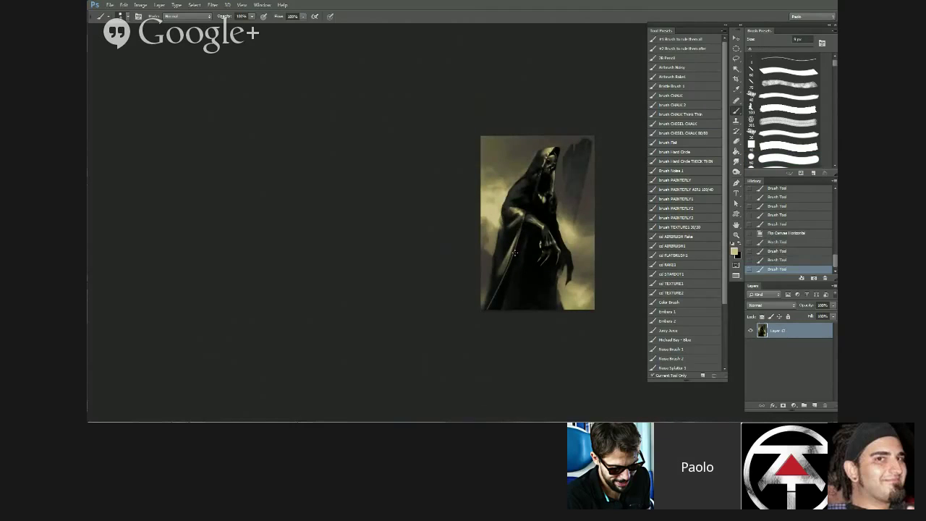
mouse_move(511, 254)
left_mouse_down()
mouse_move(489, 305)
mouse_move(492, 299)
left_mouse_up()
key("bracketright")
left_click_drag(500, 280, 486, 308)
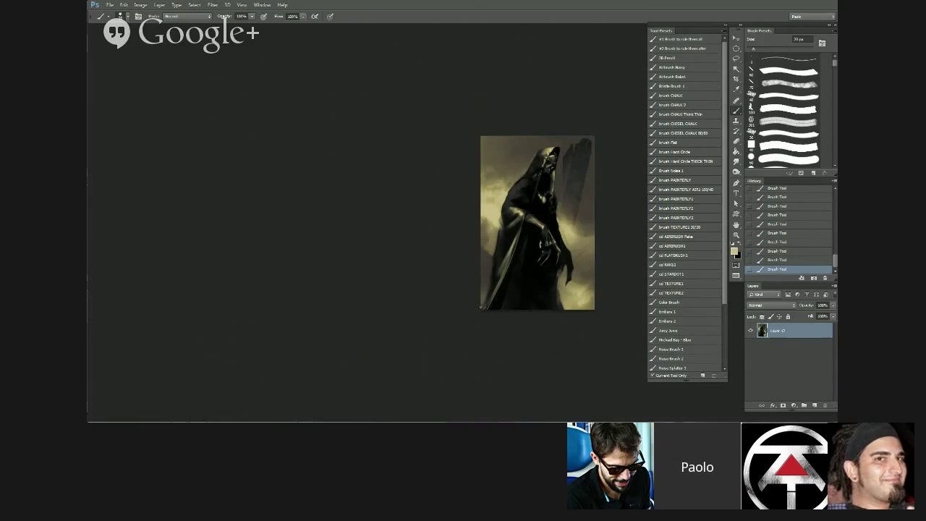
- Paint the cloak's back edge down to the hem with a smaller brush in tones sampled around it
left_click(523, 239, "alt")
left_click(497, 225, "alt")
left_click(504, 237, "alt")
left_click(499, 242, "alt")
left_click(488, 253, "alt")
key("[")
left_click(497, 257, "alt")
left_click_drag(497, 256, 483, 302)
left_click(489, 252, "alt")
left_click(495, 260, "alt")
scroll(487, 343, "down", 5)
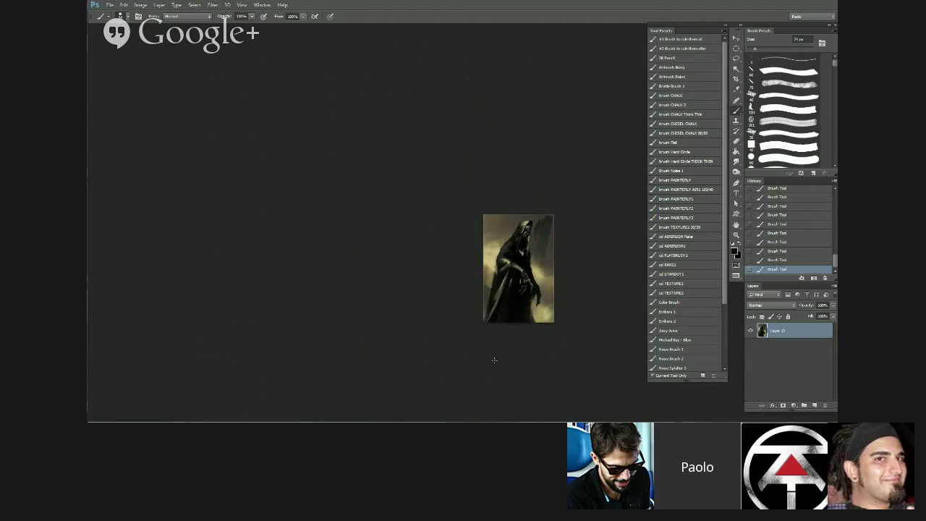
- Flip the canvas horizontally and try light strokes in a sampled cloud colour along the cloak's back below the sleeve
key("ctrl+shift+h")
scroll(539, 299, "up", 8)
left_click(540, 246, "alt")
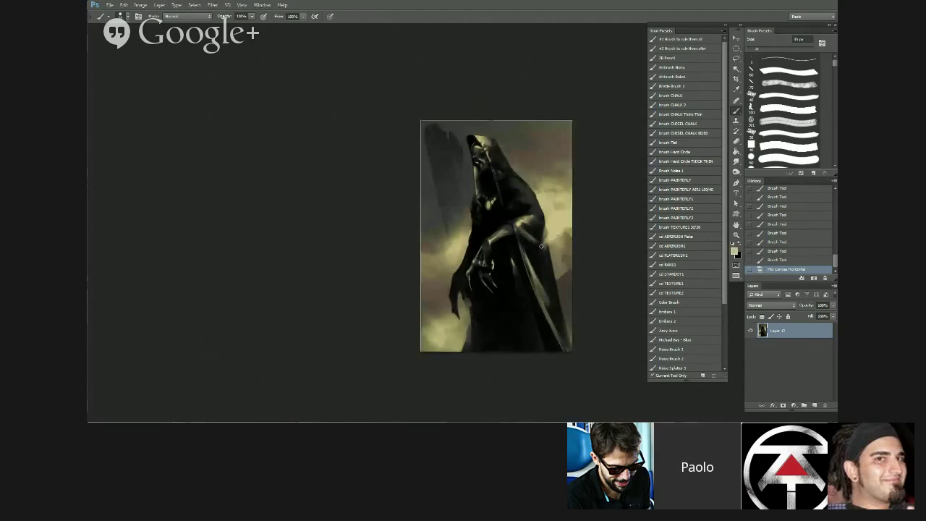
left_click_drag(548, 241, 548, 250)
left_click_drag(546, 246, 552, 255)
left_click_drag(544, 253, 567, 278)
key("bracketright")
key("bracketright")
key("bracketright")
key("bracketright")
key("bracketright")
key("bracketright")
key("bracketright")
key("bracketright")
key("bracketright")
left_click(800, 224)
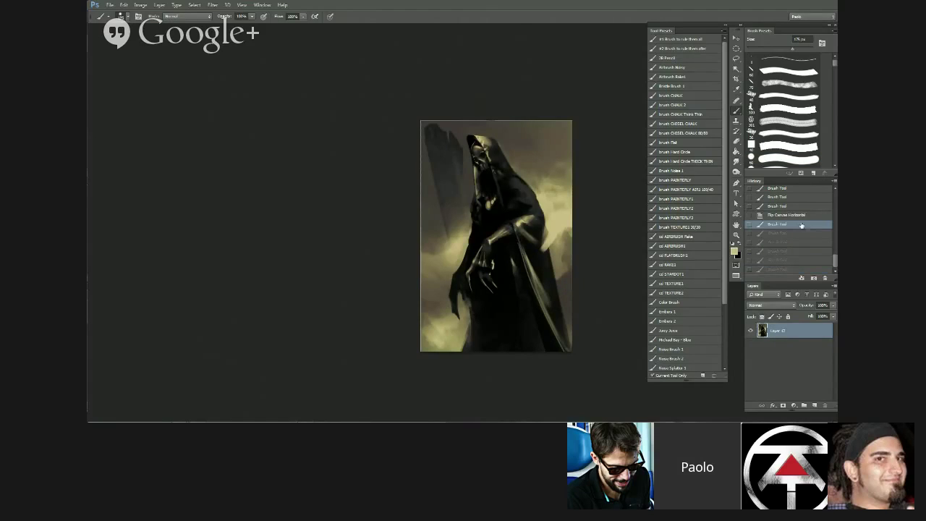
left_click(794, 206)
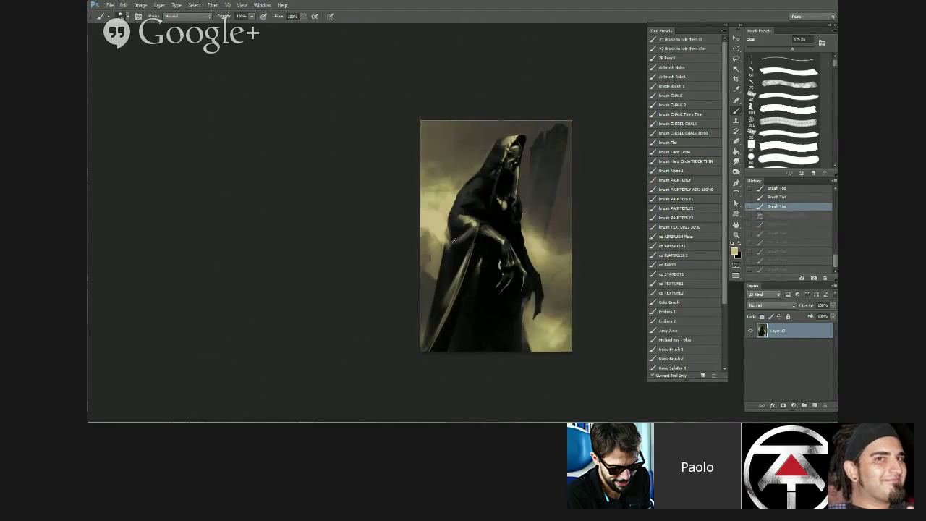
- Try a light stroke behind the cloak below the elbow, then step back to an earlier brush stroke in the history
left_click_drag(437, 243, 447, 253)
key("bracketleft")
key("bracketleft")
key("bracketleft")
key("bracketleft")
key("bracketleft")
key("bracketleft")
key("bracketleft")
key("ctrl+z")
key("bracketright")
left_click(795, 198)
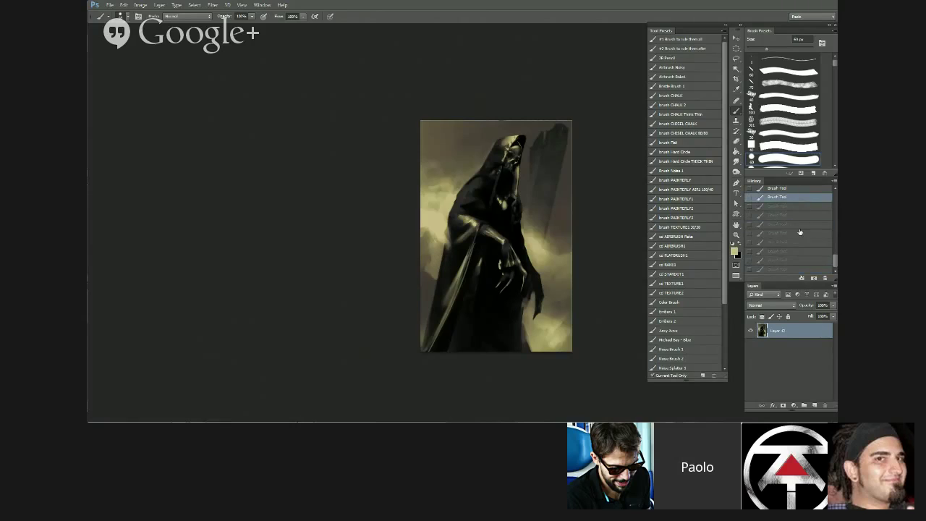
- Add a new layer and paint pale mist behind the cloak's back below the elbow in sampled cloud tones
left_click(814, 405)
left_click(447, 251, "alt")
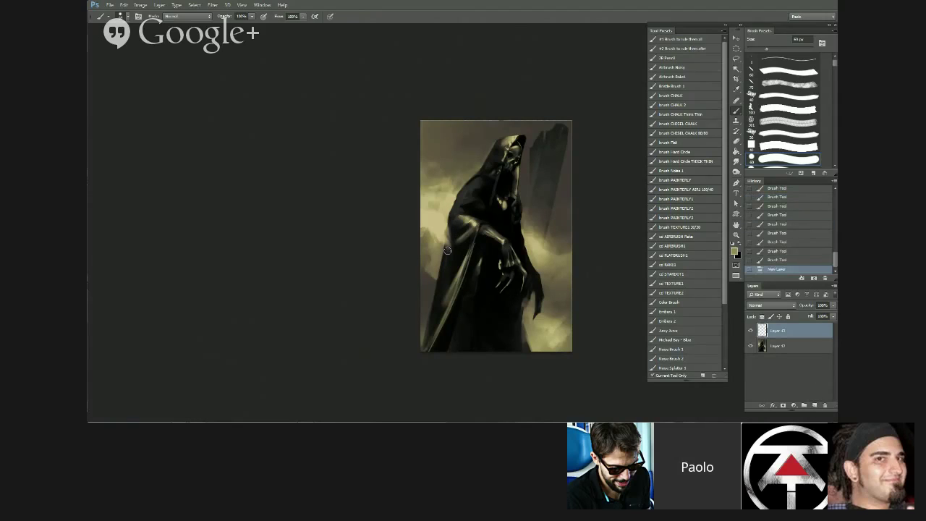
left_click_drag(447, 250, 444, 255)
key("bracketright")
key("bracketright")
mouse_move(441, 254)
left_mouse_down()
mouse_move(437, 245)
mouse_move(446, 249)
mouse_move(428, 251)
left_mouse_up()
left_click(441, 228, "alt")
left_click_drag(425, 251, 438, 253)
mouse_move(440, 252)
left_mouse_down()
mouse_move(425, 256)
mouse_move(453, 261)
mouse_move(427, 264)
left_mouse_up()
key("bracketright")
key("bracketright")
key("bracketright")
key("bracketright")
mouse_move(428, 265)
left_mouse_down()
mouse_move(452, 271)
mouse_move(428, 279)
mouse_move(450, 279)
left_mouse_up()
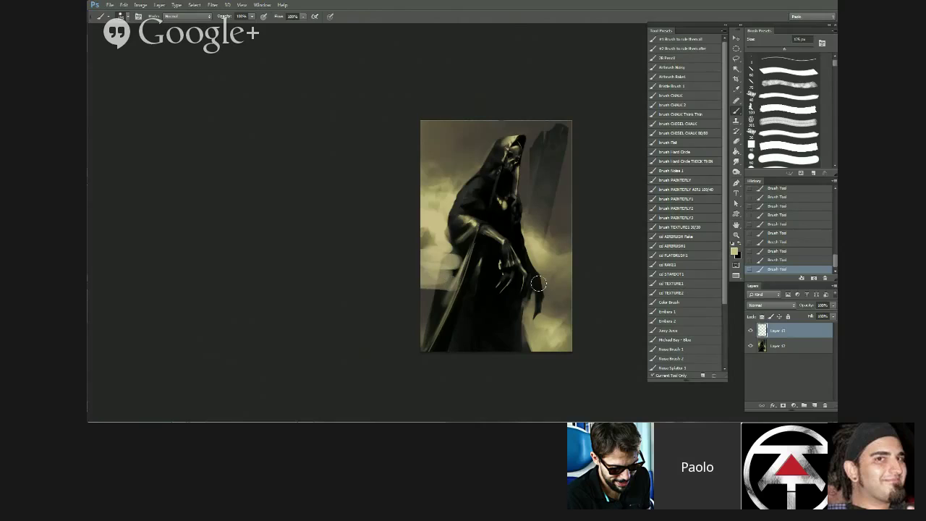
- Paint pale mist over the background and hanging sleeve on the figure's front side in a sampled cloud tone
left_click(541, 258, "alt")
mouse_move(536, 251)
left_mouse_down()
mouse_move(570, 281)
mouse_move(533, 245)
mouse_move(564, 280)
mouse_move(554, 323)
left_mouse_up()
left_click(535, 246, "alt")
key("bracketright")
key("bracketright")
key("bracketright")
key("bracketright")
key("bracketright")
scroll(597, 374, "down", 4)
- Flip the canvas horizontally and erase parts of the new mist around the hanging sleeve to shape cloud forms
key("ctrl+shift+h")
scroll(595, 374, "up", 3)
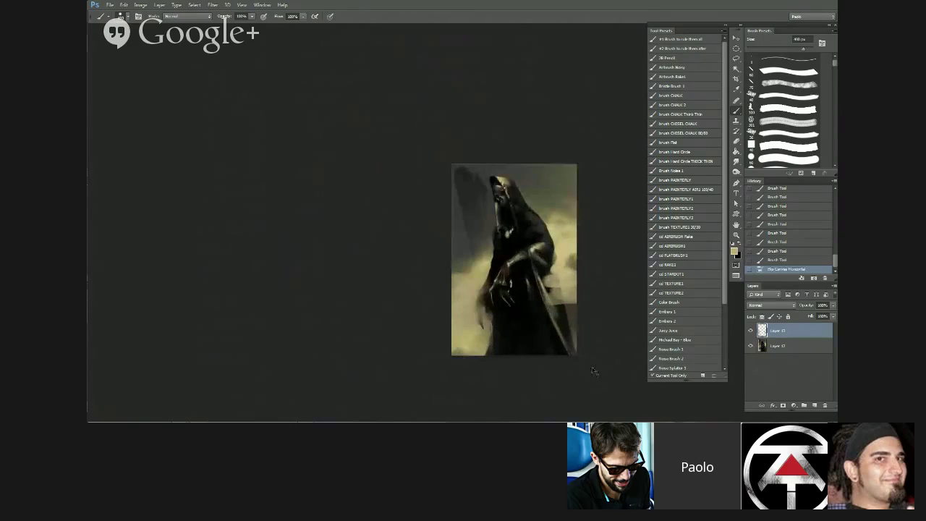
scroll(449, 268, "up", 4)
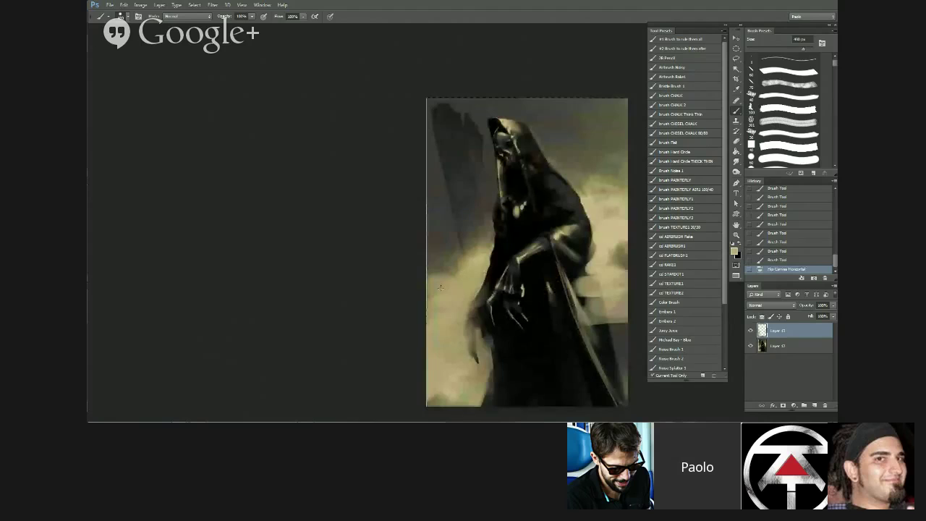
mouse_move(462, 264)
left_mouse_down()
mouse_move(441, 277)
mouse_move(465, 272)
mouse_move(470, 290)
left_mouse_up()
left_click_drag(473, 298, 483, 315)
left_click_drag(463, 308, 435, 314)
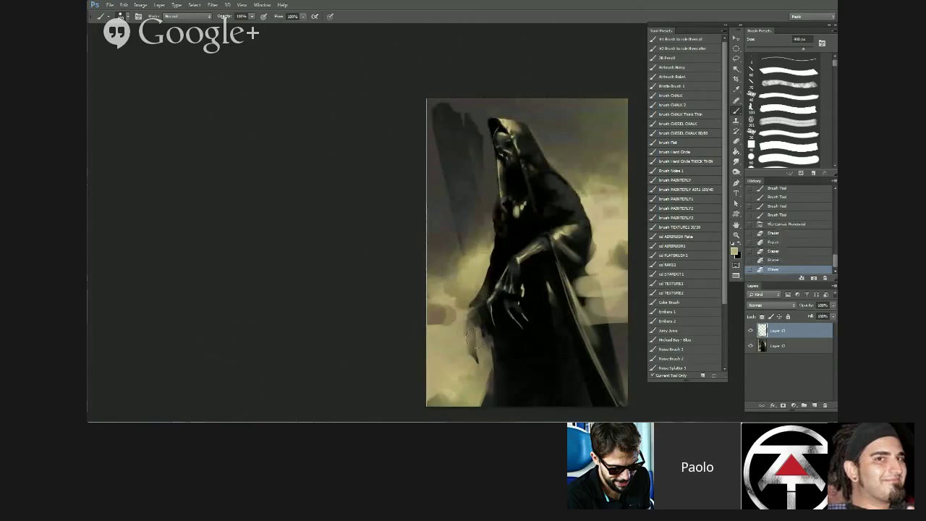
mouse_move(440, 348)
left_mouse_down()
mouse_move(471, 347)
mouse_move(475, 310)
left_mouse_up()
left_click_drag(481, 311, 437, 318)
left_click_drag(431, 351, 440, 362)
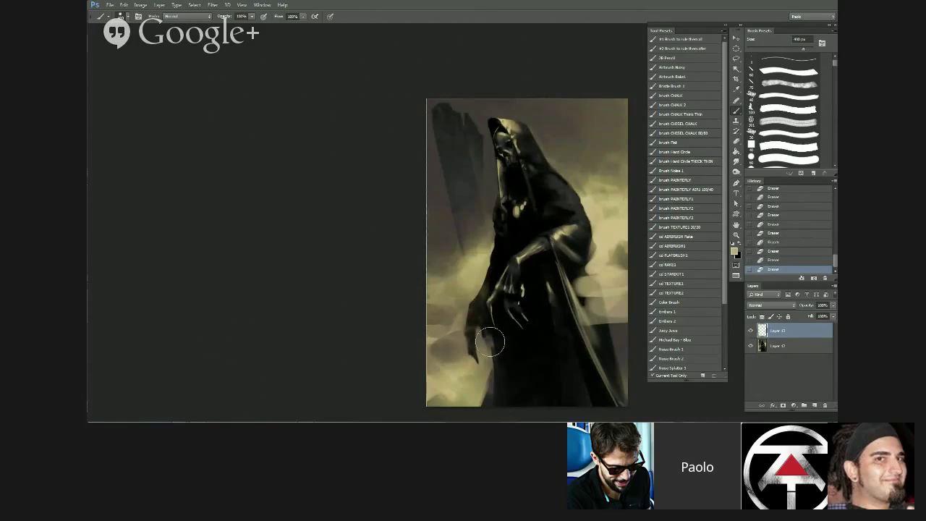
- Erase the remaining mist covering the hanging hand and lower cloak, and flip the canvas horizontally
left_click_drag(490, 341, 470, 324)
left_click_drag(535, 390, 424, 373)
left_click_drag(486, 252, 470, 276)
mouse_move(502, 246)
left_mouse_down()
mouse_move(488, 257)
mouse_move(482, 247)
mouse_move(510, 272)
mouse_move(483, 278)
mouse_move(504, 283)
mouse_move(506, 298)
mouse_move(446, 306)
mouse_move(463, 278)
mouse_move(517, 306)
left_mouse_up()
scroll(539, 321, "down", 2)
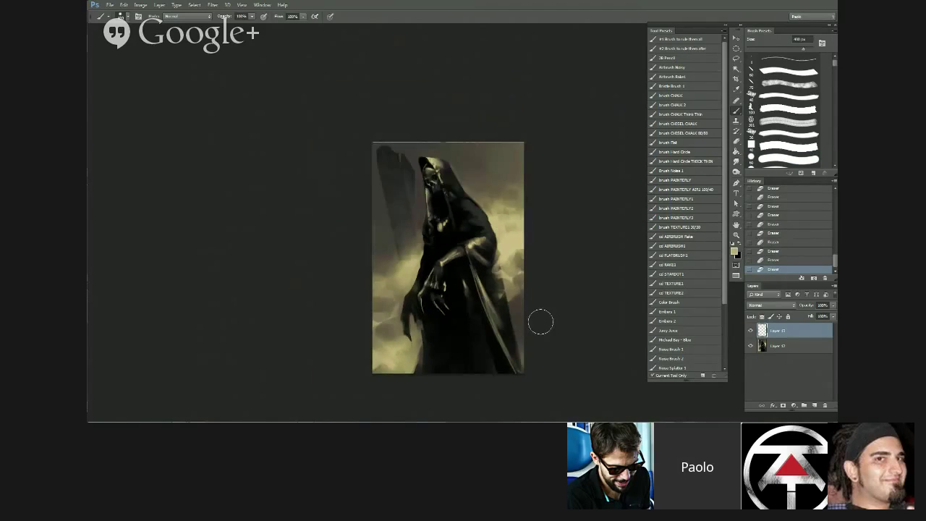
key("ctrl+shift+h")
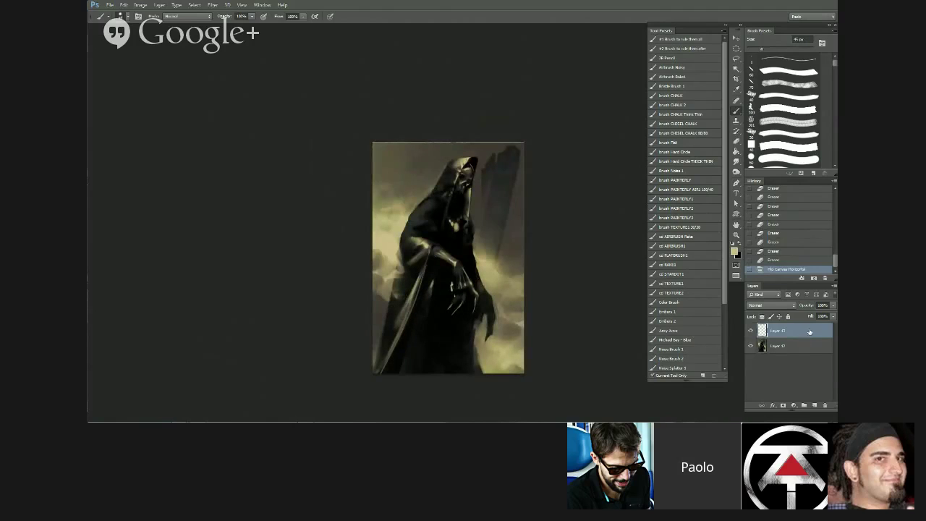
- Duplicate the mist layer, then enlarge and distort the copy so mist crosses the lower cloak
key("ctrl+j")
key("v")
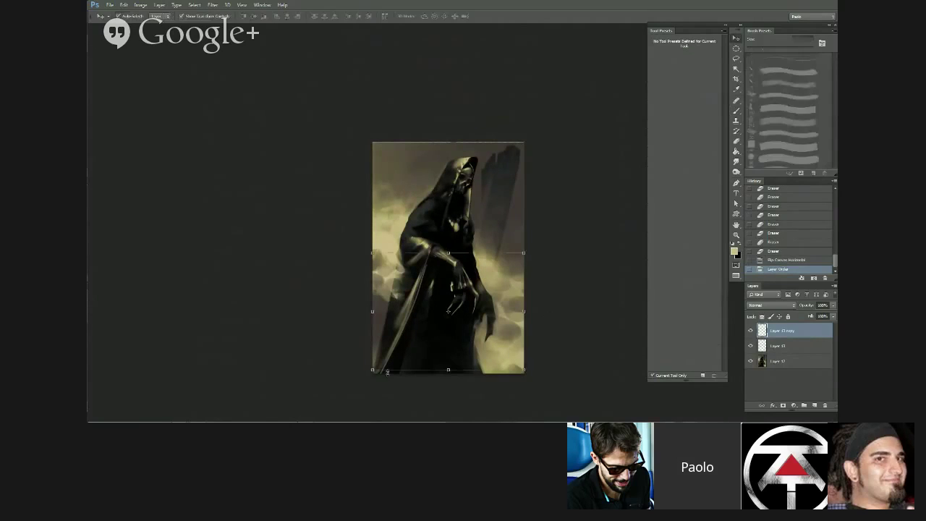
left_click_drag(374, 371, 316, 422)
left_click_drag(523, 364, 589, 422)
left_click_drag(523, 244, 577, 125)
left_click_drag(458, 149, 441, 304)
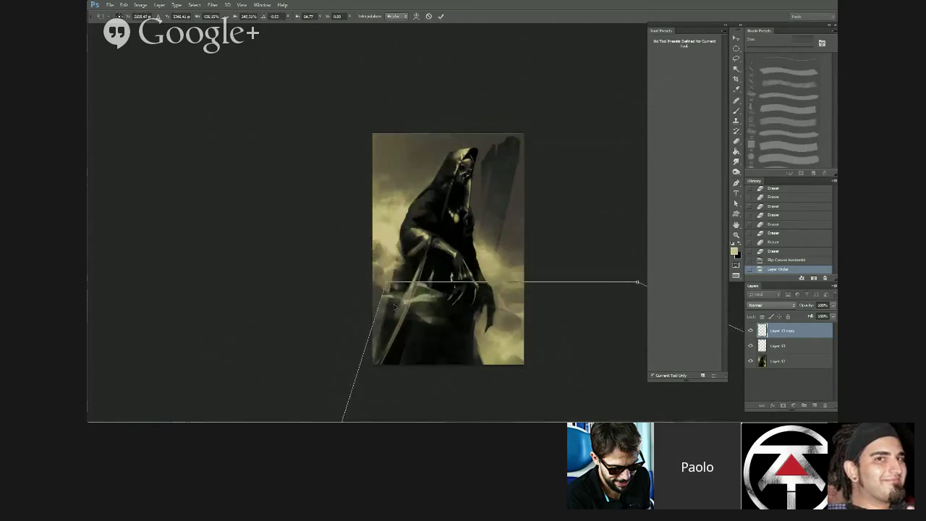
left_click_drag(384, 282, 385, 299)
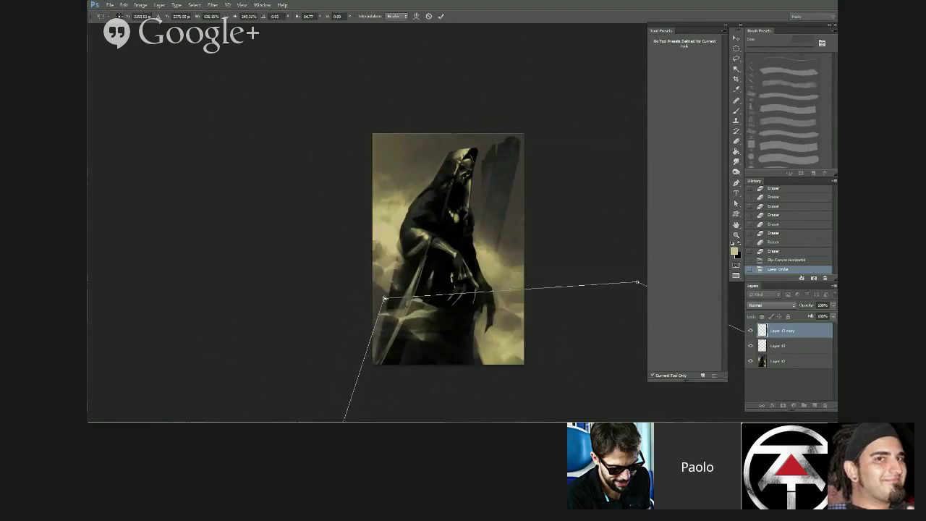
key("Return")
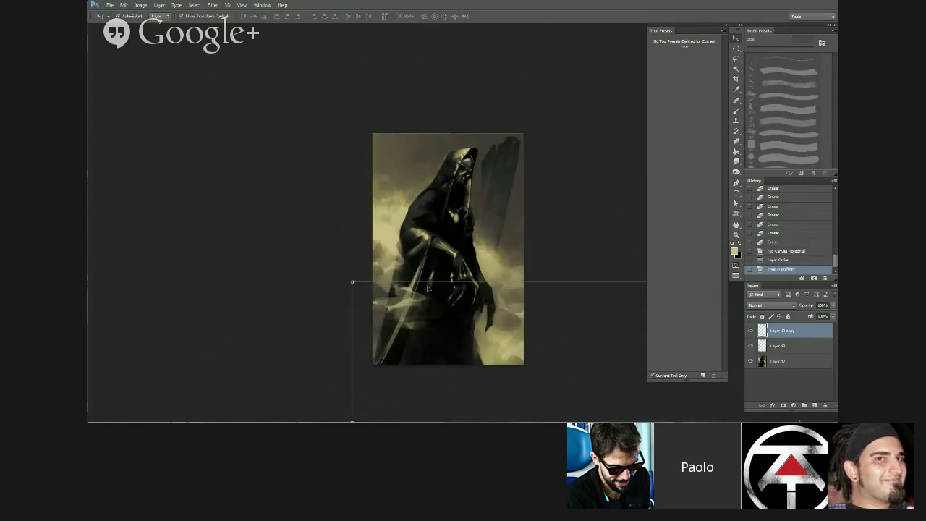
- Merge the mist copy down and erase its excess around the cloak's back edge and light fold
key("b")
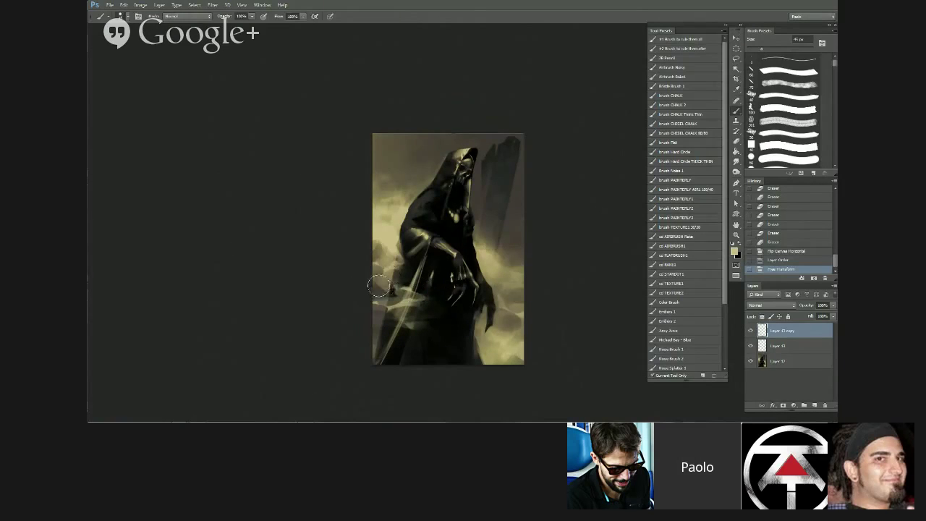
key("ctrl+e")
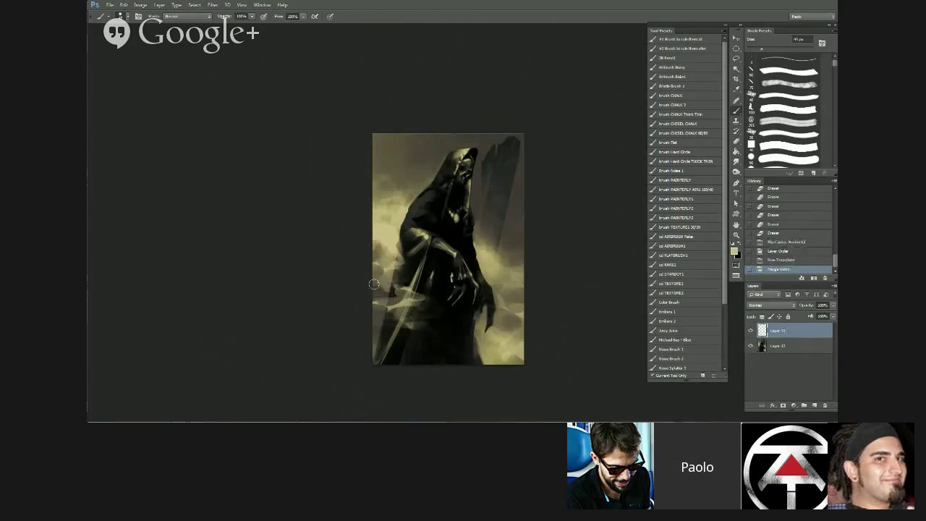
left_click_drag(376, 284, 380, 288)
mouse_move(383, 283)
left_mouse_down()
mouse_move(414, 289)
mouse_move(421, 295)
mouse_move(403, 302)
mouse_move(425, 313)
mouse_move(389, 329)
left_mouse_up()
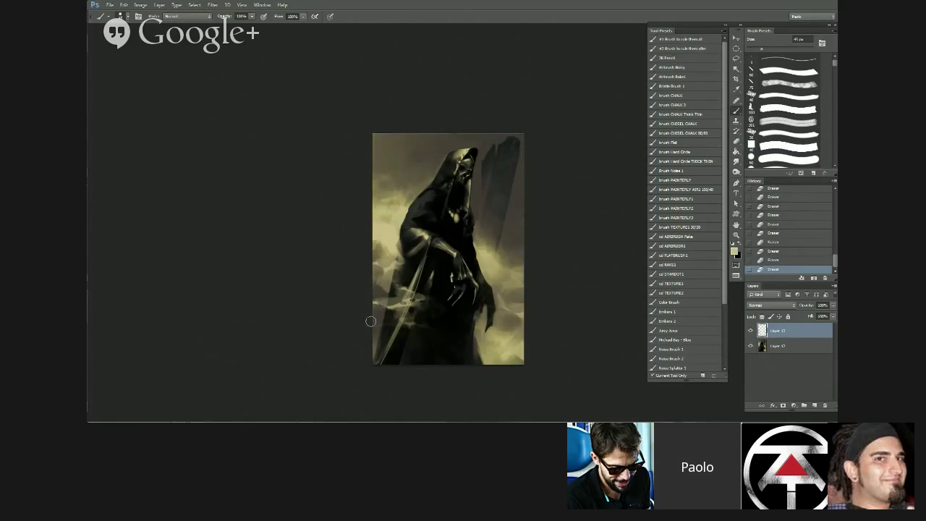
key("bracketright")
key("bracketright")
key("bracketright")
key("bracketright")
key("bracketright")
key("bracketright")
scroll(583, 403, "down", 1)
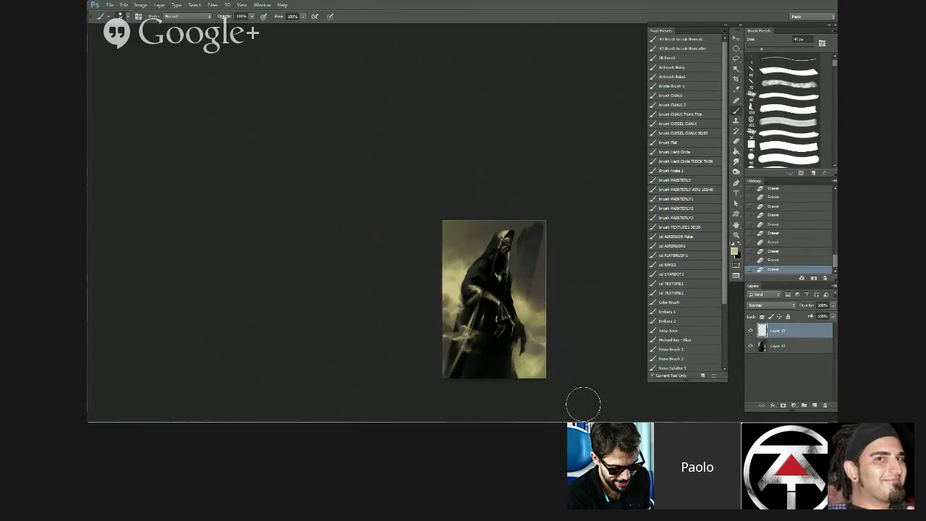
- Flip the canvas horizontally and draw thin, jagged light lines on the broken top of the pillar with a small brush
key("ctrl+shift+h")
scroll(542, 279, "up", 1)
left_click_drag(533, 304, 503, 242)
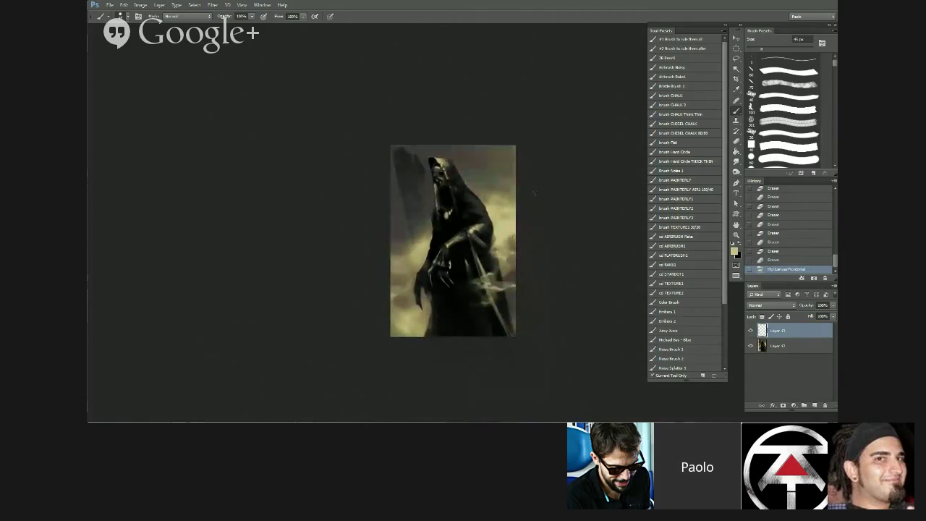
scroll(493, 207, "up", 1)
key("bracketleft")
key("bracketleft")
key("bracketleft")
key("bracketleft")
key("bracketleft")
key("bracketleft")
key("bracketleft")
key("bracketleft")
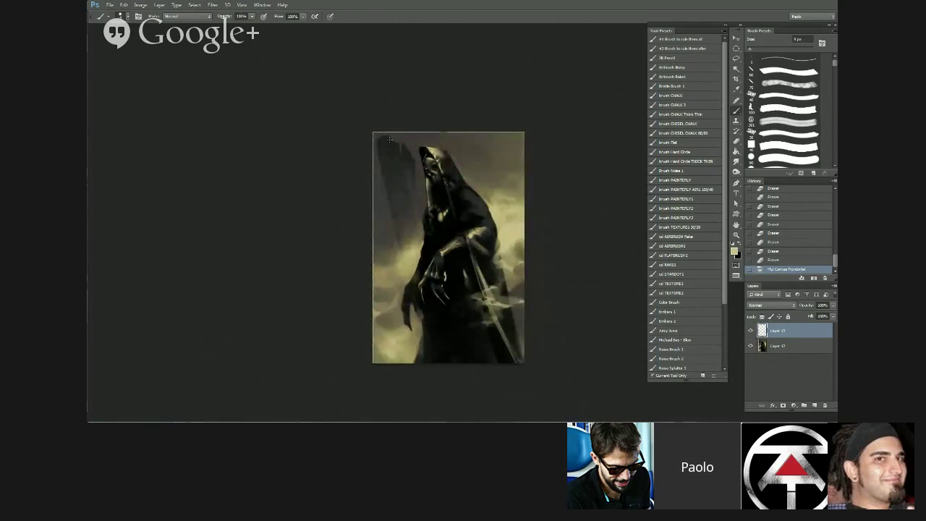
left_click(388, 138)
left_click_drag(391, 141, 405, 168)
key("bracketleft")
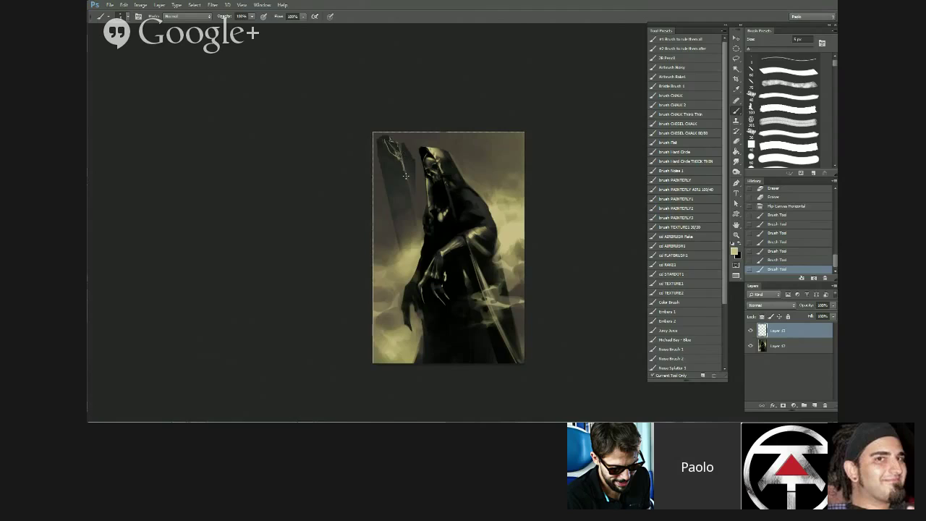
- Undo the last pillar stroke and add thin light edges down the pillar's broken top, checking it in a mirrored view
key("ctrl+z")
left_click_drag(394, 152, 404, 169)
left_click_drag(402, 165, 409, 184)
left_click_drag(389, 138, 399, 152)
left_click_drag(413, 167, 414, 177)
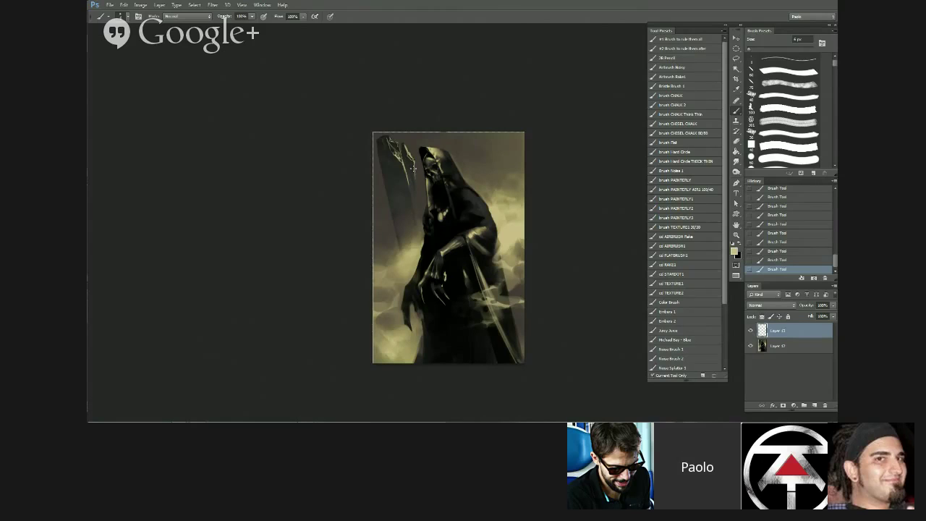
left_click(409, 170, "alt")
left_click(409, 181, "alt")
scroll(402, 183, "down", 1)
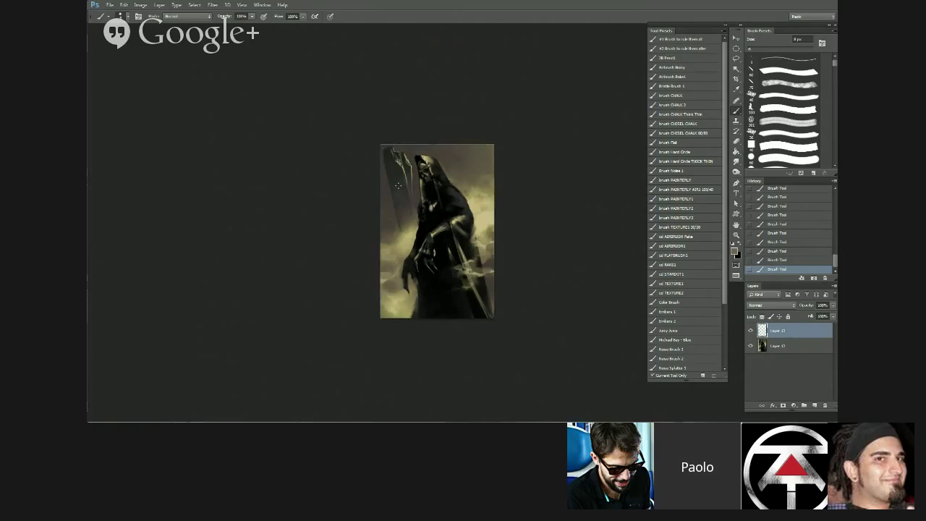
key("ctrl+shift+h")
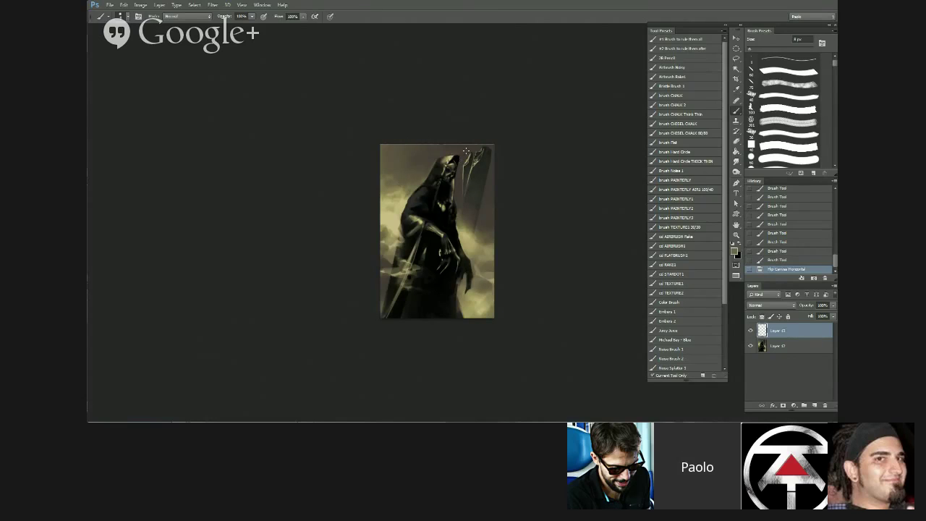
scroll(467, 150, "down", 3)
key("ctrl+shift+h")
scroll(450, 151, "up", 8)
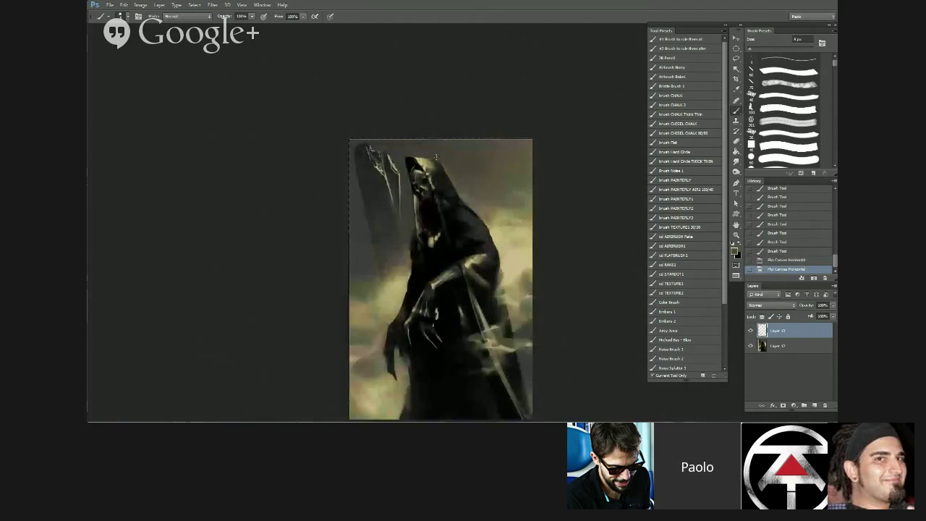
- Enlarge the brush and paint a pointed fold at the back of the hood's crown in sampled tones
key("bracketright")
key("bracketright")
key("bracketright")
key("bracketright")
key("bracketright")
key("bracketright")
key("bracketright")
key("bracketright")
left_click(447, 175, "alt")
left_click_drag(448, 170, 441, 162)
left_click_drag(444, 170, 438, 161)
left_click(445, 160, "alt")
left_click_drag(437, 159, 448, 171)
- Blend the hood's crown and pointed fold with light and dark tones sampled around it, then flip the canvas horizontally
left_click(432, 161, "alt")
left_click(438, 164, "alt")
left_click(433, 165, "alt")
left_click(440, 169, "alt")
left_click(431, 158, "alt")
left_click(439, 169, "alt")
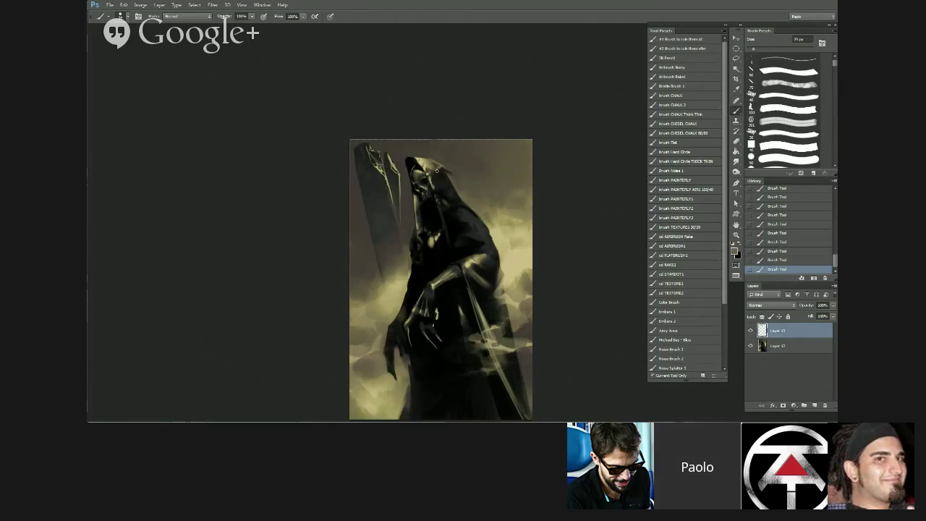
left_click(442, 175, "alt")
left_click(438, 165, "alt")
left_click(440, 176, "alt")
left_click(437, 167, "alt")
left_click(438, 168, "alt")
left_click(440, 175, "alt")
left_click(439, 171, "alt")
left_click(428, 159, "alt")
scroll(439, 168, "down", 3)
key("ctrl+shift+h")
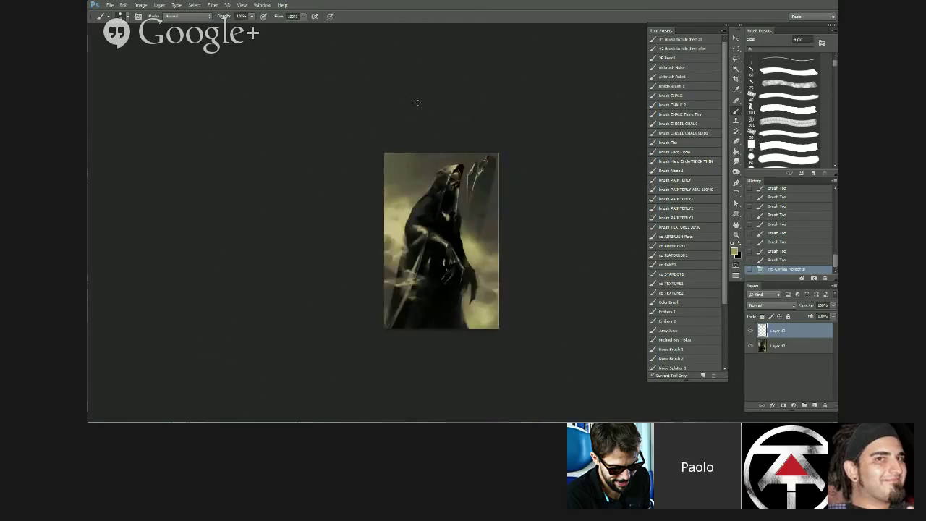
- Paint light strokes along the hood's back point in a sampled highlight colour, gradually enlarging the brush
scroll(423, 121, "up", 3)
left_click(468, 182, "alt")
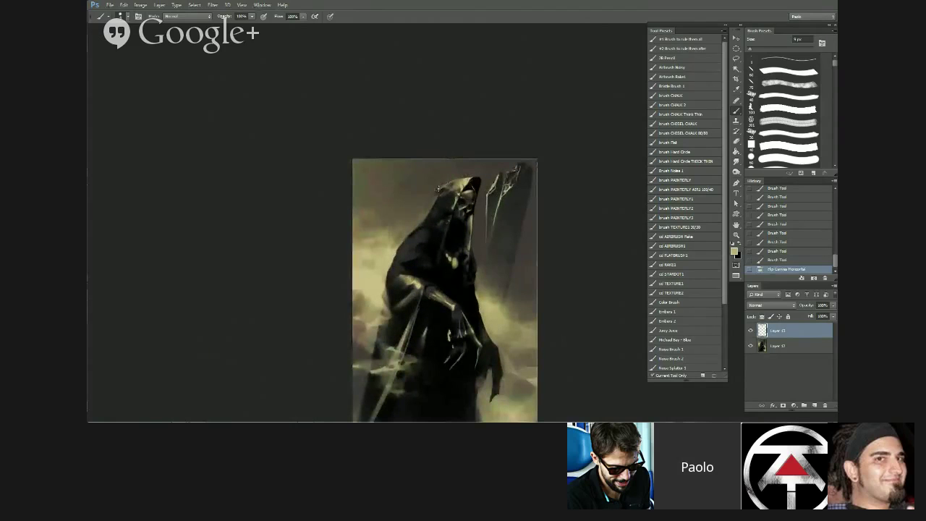
key("bracketright")
key("bracketright")
key("bracketright")
left_click_drag(437, 188, 443, 186)
left_click_drag(437, 192, 448, 188)
left_click(446, 192, "alt")
key("bracketright")
left_click_drag(441, 194, 445, 189)
- Shade the hood's back point and the cloth below it with tones sampled from the hood and background
key("bracketright")
left_click(446, 194, "alt")
left_click(454, 181, "alt")
left_click_drag(437, 195, 438, 189)
left_click(433, 194, "alt")
left_click(440, 206, "alt")
key("bracketleft")
scroll(433, 294, "down", 1)
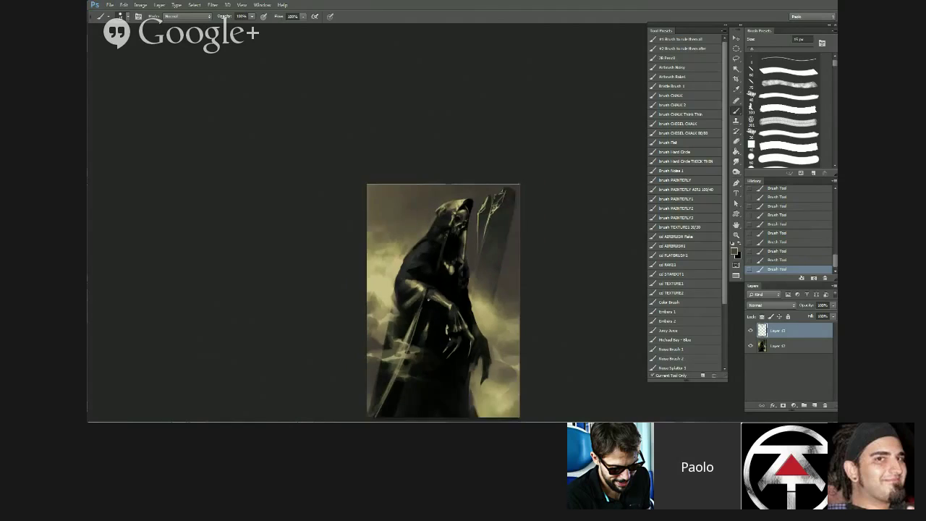
- Flip the canvas horizontally and refine the back of the hood with fine strokes in a tone sampled there
key("ctrl+shift+h")
scroll(465, 214, "up", 1)
scroll(453, 218, "up", 1)
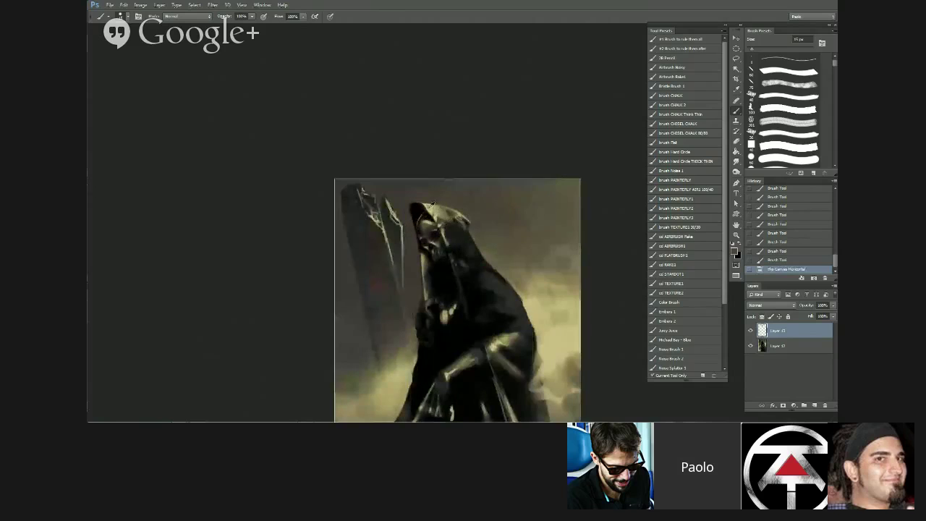
key("[")
key("[")
left_click_drag(460, 217, 465, 224)
mouse_move(461, 220)
left_mouse_down()
mouse_move(430, 219)
mouse_move(470, 232)
left_mouse_up()
left_click(461, 222, "alt")
key("]")
left_click_drag(466, 227, 470, 231)
left_click_drag(468, 227, 474, 239)
mouse_move(469, 230)
left_mouse_down()
mouse_move(535, 334)
mouse_move(495, 288)
mouse_move(495, 197)
left_mouse_up()
key("[")
key("]")
key("]")
- Flip the canvas horizontally and rework the contour of the figure's back and sleeve against the clouds with an enlarged brush and sampled tones
scroll(522, 362, "down", 2)
key("ctrl+shift+h")
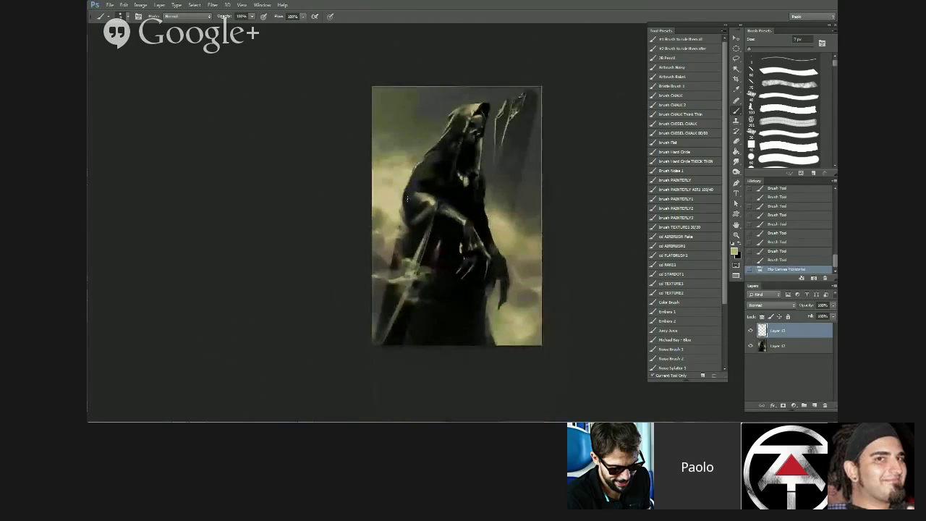
scroll(414, 193, "up", 1)
key("]")
key("]")
key("]")
mouse_move(417, 166)
left_mouse_down()
mouse_move(400, 195)
mouse_move(404, 216)
left_mouse_up()
left_click_drag(402, 208, 405, 219)
mouse_move(402, 211)
left_mouse_down()
mouse_move(434, 341)
mouse_move(378, 196)
mouse_move(393, 207)
mouse_move(397, 194)
mouse_move(402, 219)
left_mouse_up()
left_click(406, 219, "alt")
key("]")
left_click(392, 207, "alt")
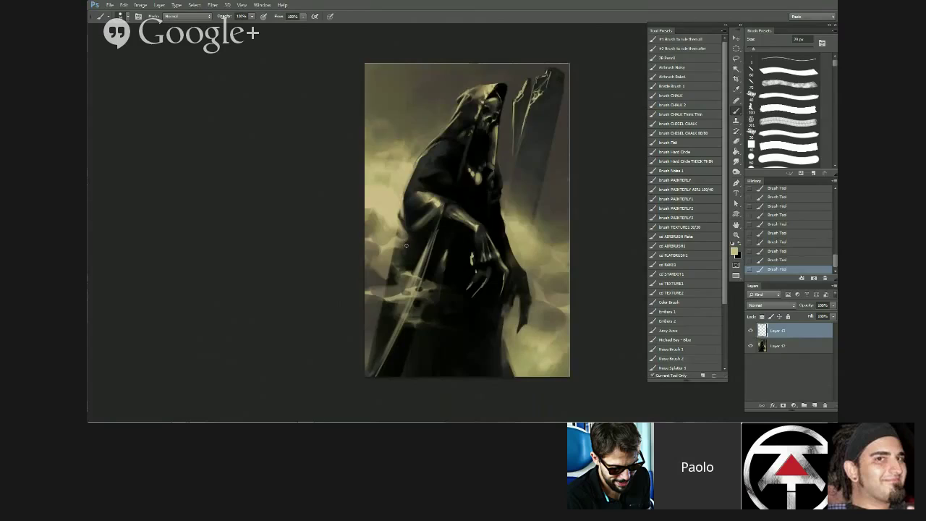
- Merge the upper layer down after comparing the mirrored painting with and without it, and reset the colours to black and white
scroll(410, 274, "down", 3)
key("ctrl+shift+h")
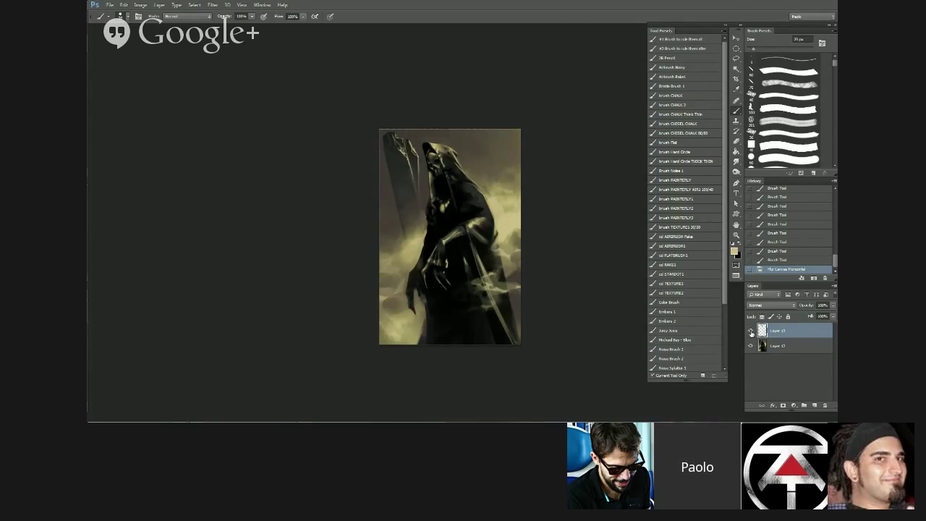
left_click(750, 330)
left_click(751, 330)
left_click(751, 330)
left_click(751, 330)
key("ctrl+e")
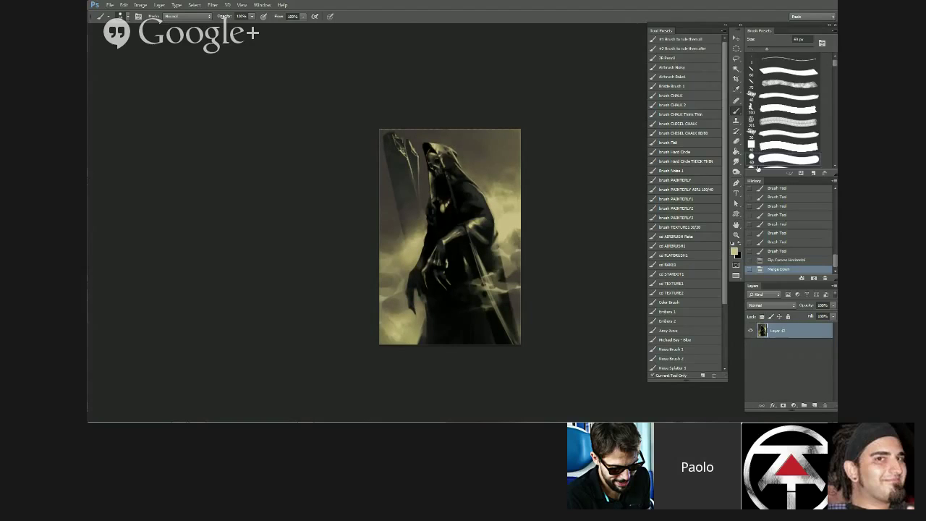
scroll(508, 228, "up", 1)
left_click(738, 245)
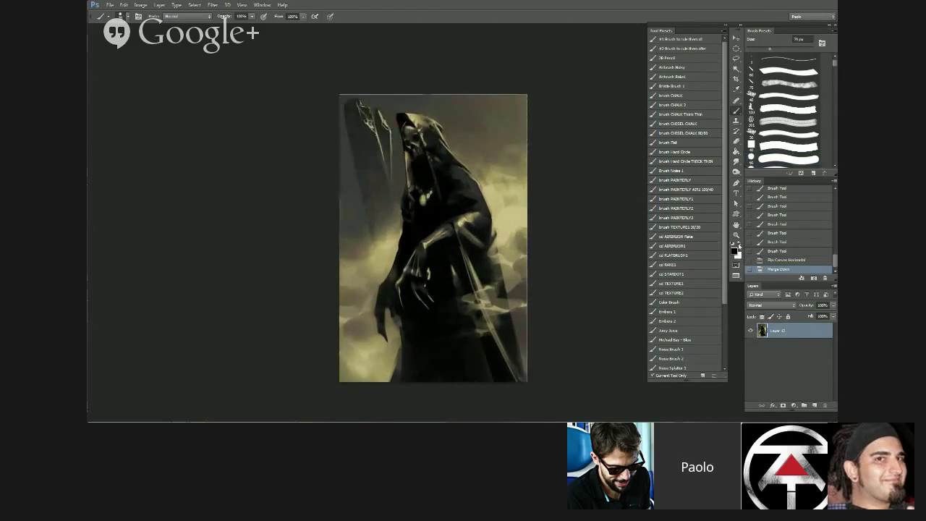
key("bracketright")
key("bracketright")
key("bracketright")
key("bracketright")
left_click_drag(501, 228, 506, 230)
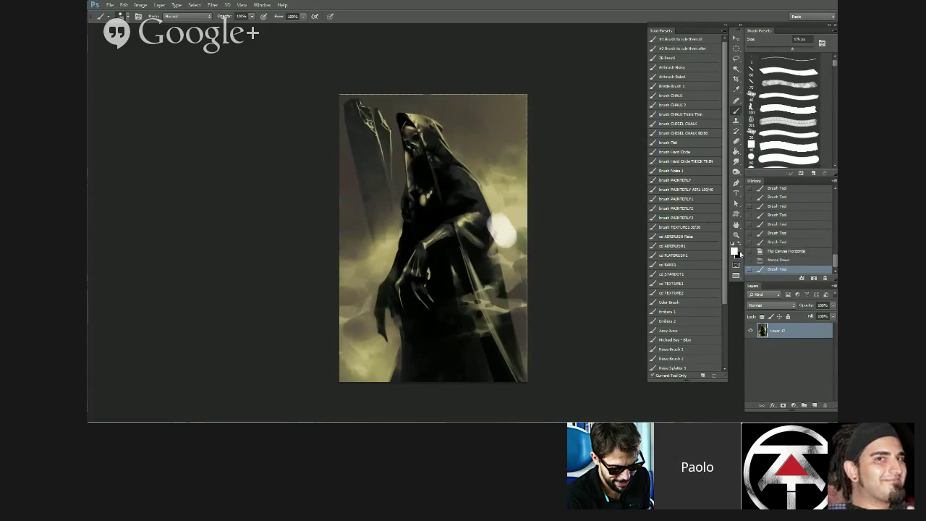
left_click(787, 259)
left_click(787, 251)
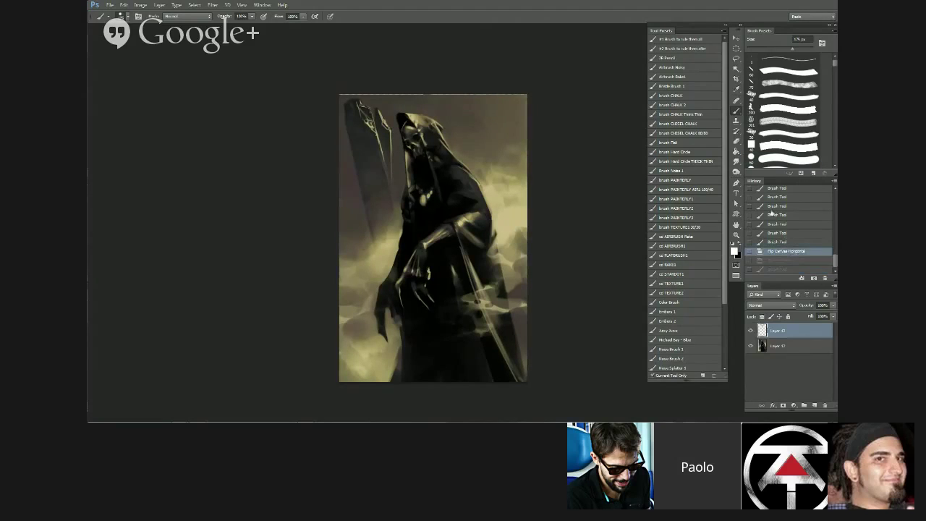
left_click(786, 262)
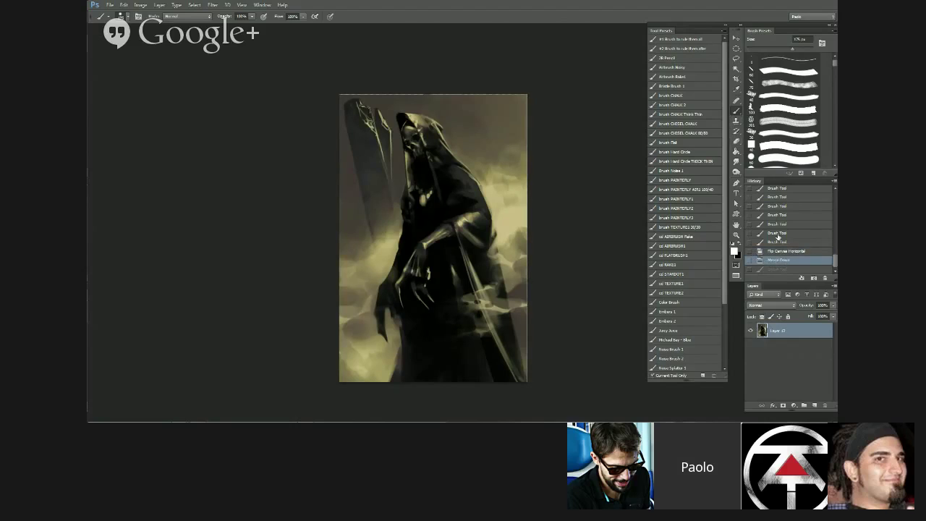
left_click(782, 271)
left_click(785, 261)
- Brighten the clouds behind the figure's back with a large Color Dodge brush preset in white
left_click(693, 208)
left_click(691, 198)
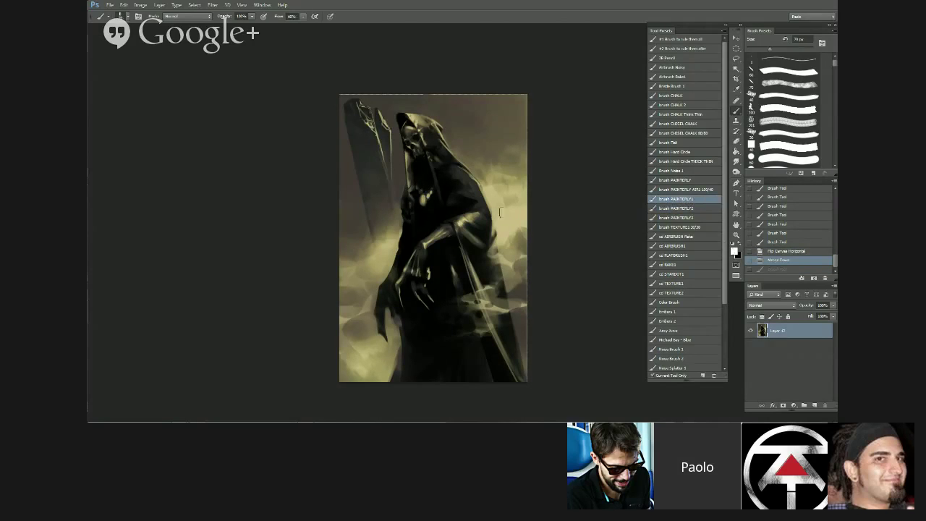
left_click(684, 180)
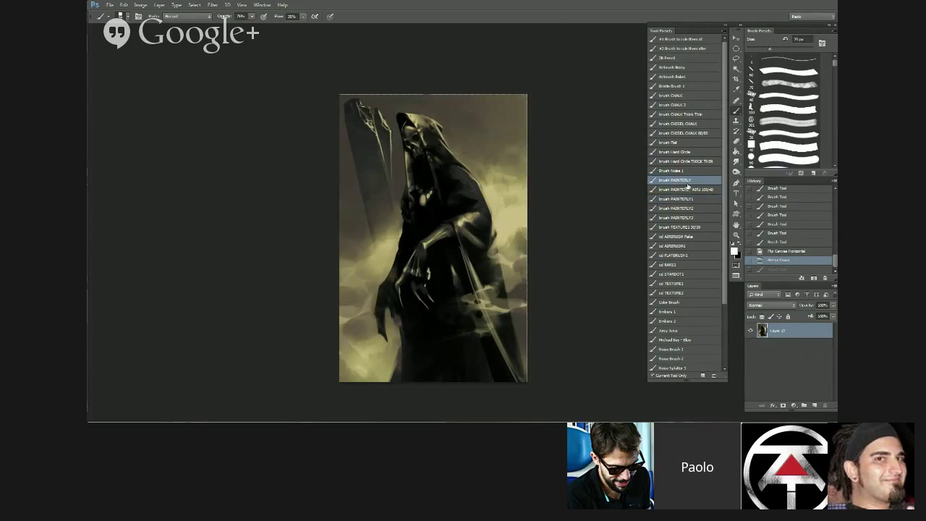
left_click(687, 284)
mouse_move(500, 211)
left_mouse_down()
mouse_move(497, 222)
mouse_move(501, 197)
left_mouse_up()
key("bracketright")
key("bracketright")
key("bracketright")
key("bracketright")
left_click_drag(509, 189, 516, 198)
left_click_drag(531, 240, 533, 244)
left_click_drag(522, 210, 526, 179)
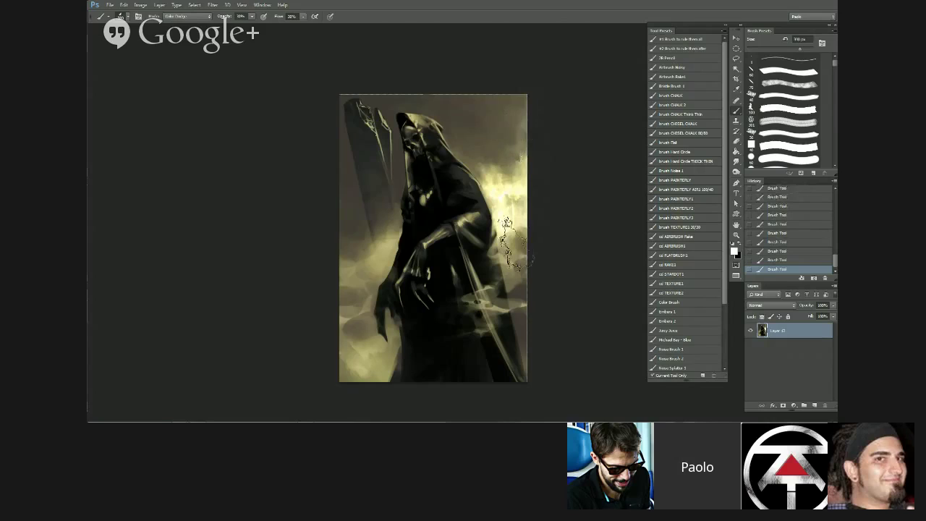
- Brighten the clouds in front of the figure with a smaller white Color Dodge brush
key("bracketleft")
key("bracketleft")
key("bracketleft")
mouse_move(367, 279)
left_mouse_down()
mouse_move(389, 260)
mouse_move(388, 248)
mouse_move(354, 279)
mouse_move(366, 295)
mouse_move(343, 300)
mouse_move(373, 313)
left_mouse_up()
key("bracketleft")
key("bracketleft")
key("bracketleft")
key("bracketleft")
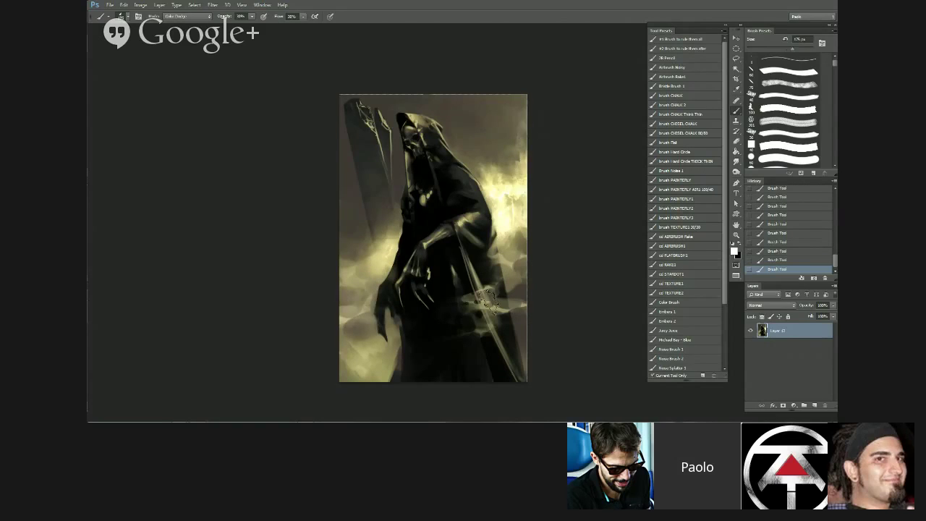
- Undo the last three dodge strokes and brighten the mist crossing the blade with a much smaller brush
mouse_move(494, 308)
left_mouse_down()
mouse_move(511, 310)
mouse_move(483, 309)
mouse_move(500, 341)
left_mouse_up()
key("bracketleft")
key("bracketleft")
key("bracketleft")
key("bracketleft")
key("bracketleft")
key("bracketleft")
key("bracketleft")
key("bracketleft")
key("bracketleft")
key("bracketleft")
key("bracketleft")
key("ctrl+alt+z")
key("ctrl+alt+z")
key("ctrl+alt+z")
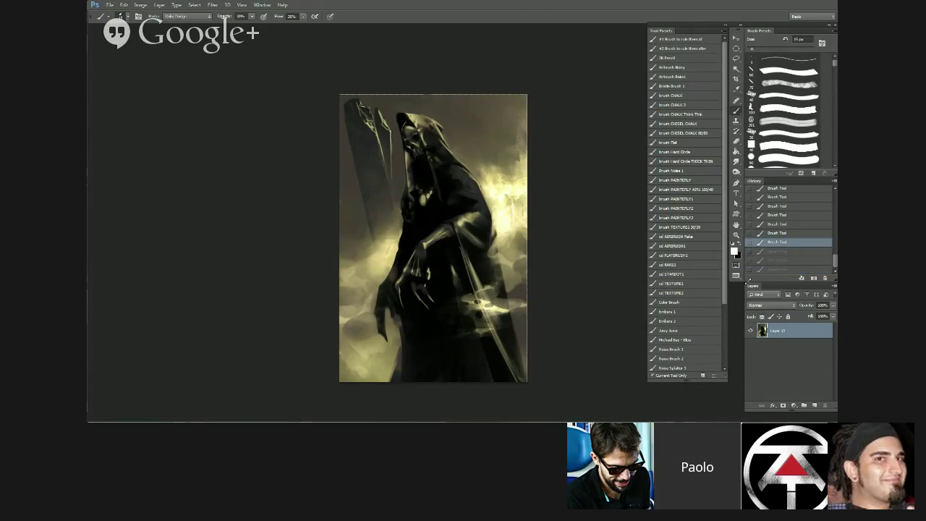
left_click_drag(480, 307, 497, 310)
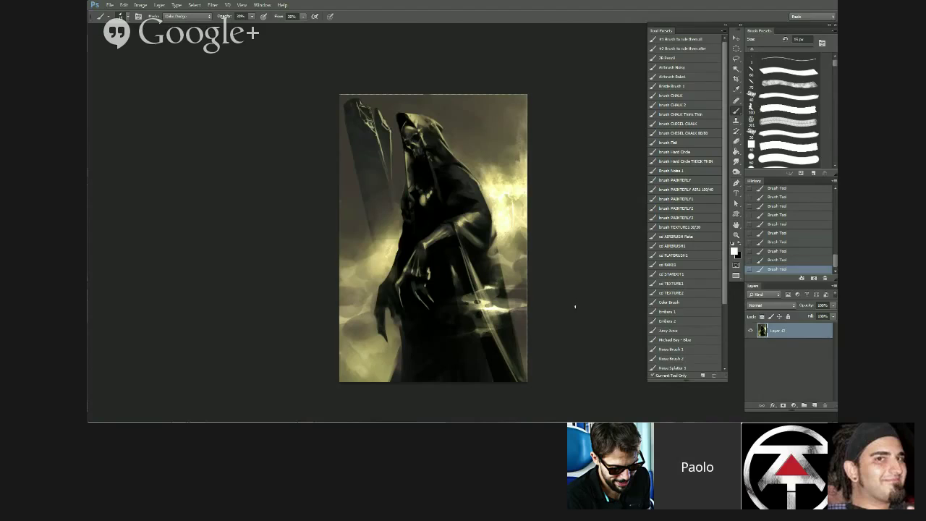
- Flip the canvas horizontally and brighten the mist streaks beside the hanging hand and the clouds in the nearby lower corner
scroll(538, 289, "down", 1)
key("ctrl+shift+h")
scroll(475, 214, "up", 1)
key("bracketright")
key("bracketright")
left_click_drag(540, 301, 523, 303)
mouse_move(526, 301)
left_mouse_down()
mouse_move(541, 300)
mouse_move(522, 302)
left_mouse_up()
left_click_drag(540, 300, 524, 302)
left_click_drag(539, 336, 517, 329)
mouse_move(538, 336)
left_mouse_down()
mouse_move(510, 326)
mouse_move(522, 332)
left_mouse_up()
key("bracketright")
key("bracketright")
key("bracketright")
left_click_drag(540, 363, 524, 378)
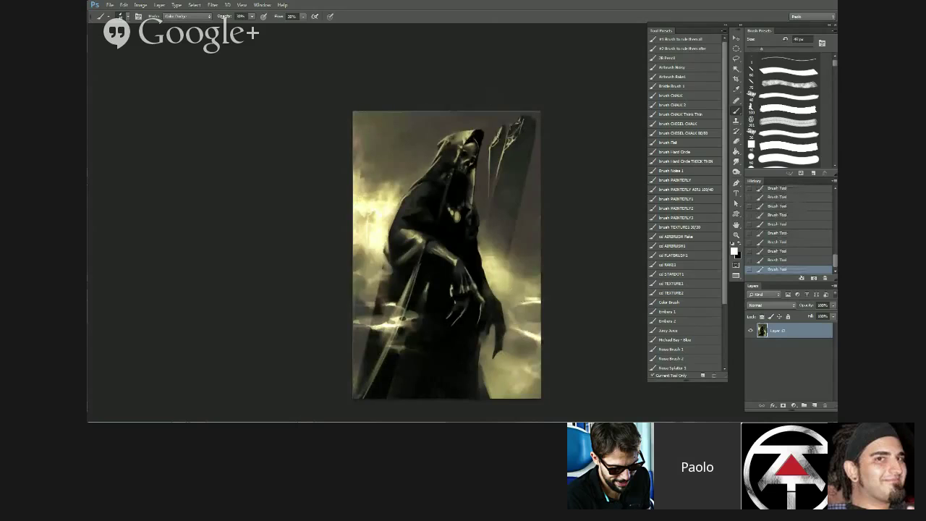
- Brighten the broken top of the pillar with a reduced Color Dodge brush
key("bracketleft")
key("bracketleft")
mouse_move(500, 128)
left_mouse_down()
mouse_move(490, 149)
mouse_move(512, 134)
mouse_move(507, 147)
mouse_move(518, 125)
left_mouse_up()
key("ctrl+minus")
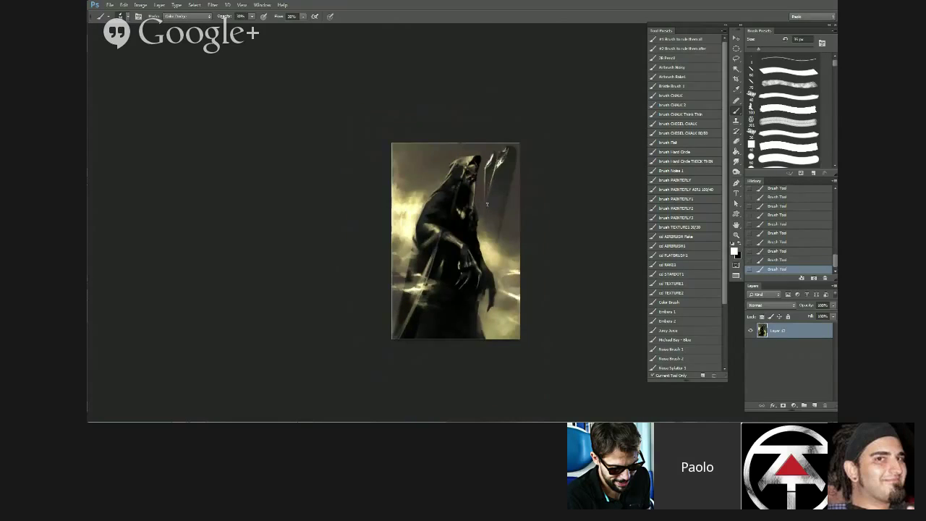
- Flip the canvas horizontally and add small dodge highlights along the edges of the broken pillars
key("ctrl+shift+h")
scroll(407, 155, "up", 4)
key("bracketleft")
key("bracketleft")
key("bracketleft")
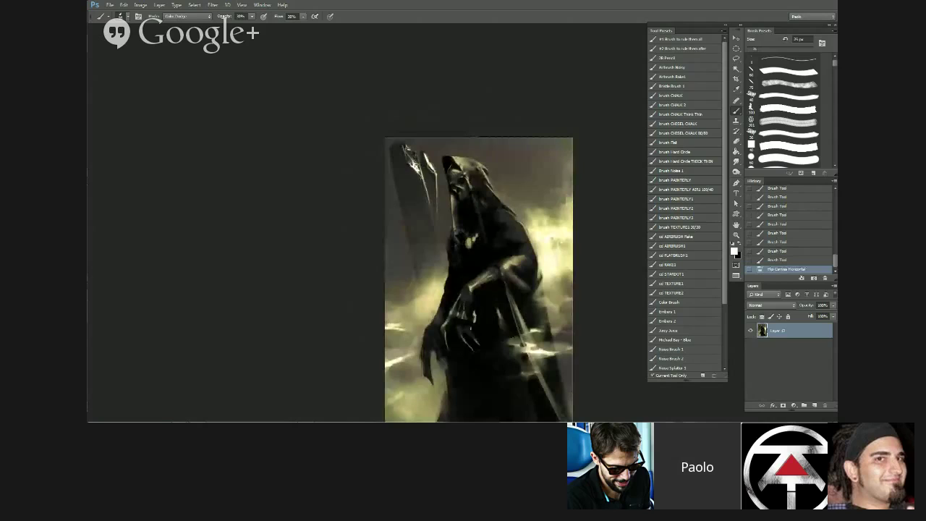
left_click_drag(419, 172, 428, 206)
mouse_move(420, 182)
left_mouse_down()
mouse_move(426, 195)
mouse_move(434, 183)
mouse_move(438, 196)
left_mouse_up()
key("bracketright")
left_click(431, 175)
scroll(433, 239, "down", 1)
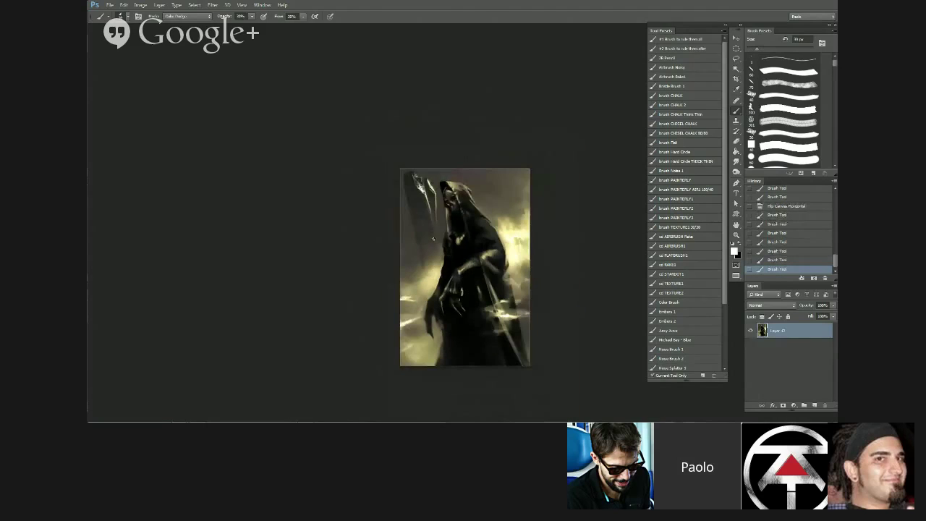
- Flip the canvas horizontally and darken the lower part of the picture around the cloak and blade with a large Burn tool
key("ctrl+shift+h")
scroll(436, 275, "up", 1)
key("bracketright")
key("bracketright")
key("bracketright")
key("bracketright")
key("bracketright")
key("bracketright")
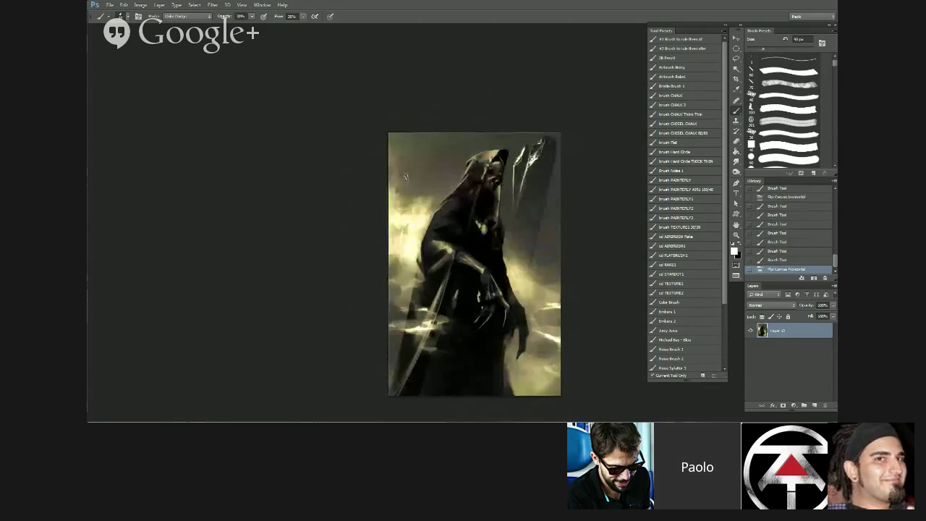
left_click(736, 172)
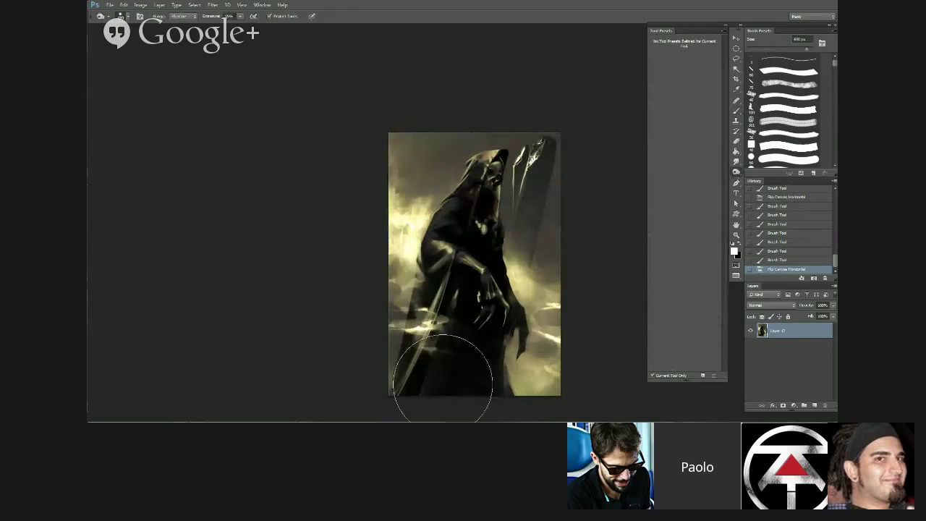
left_click_drag(590, 346, 564, 279)
key("bracketleft")
left_click_drag(434, 316, 351, 362)
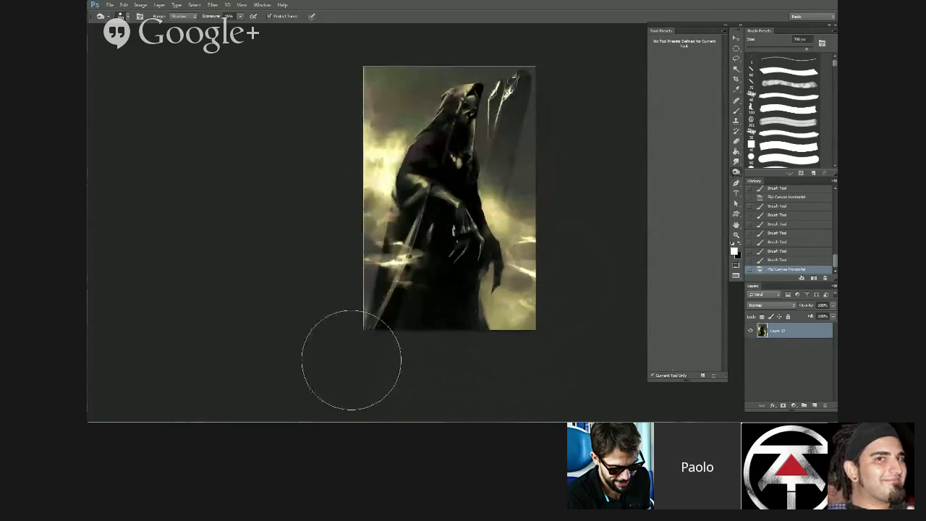
- Burn the pillar side, the upper corner and the figure's cloak darker, gradually reducing the brush
key("bracketleft")
mouse_move(508, 290)
left_mouse_down()
mouse_move(559, 272)
mouse_move(537, 280)
mouse_move(559, 119)
left_mouse_up()
key("bracketleft")
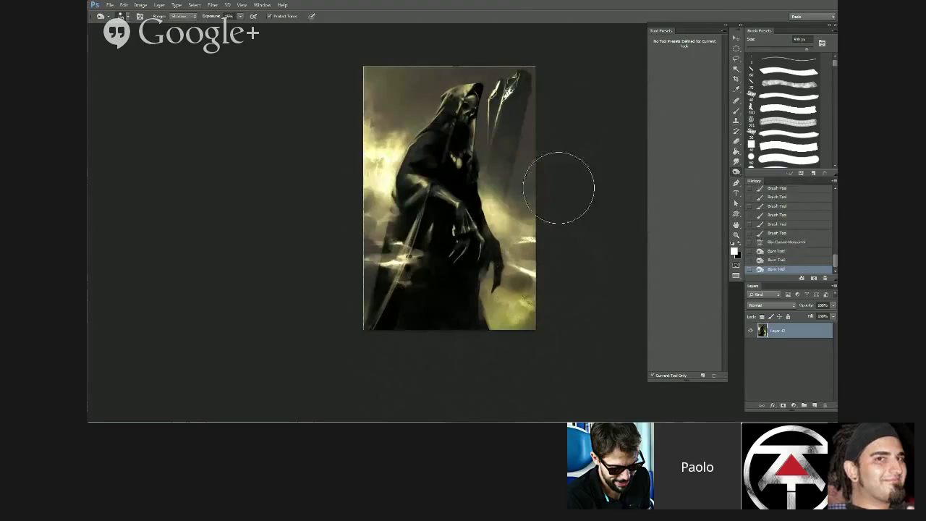
left_click_drag(560, 186, 527, 51)
mouse_move(527, 51)
left_mouse_down()
mouse_move(527, 222)
mouse_move(525, 131)
mouse_move(497, 59)
mouse_move(454, 231)
left_mouse_up()
key("bracketleft")
key("bracketleft")
left_click_drag(448, 152, 439, 297)
scroll(444, 418, "down", 2)
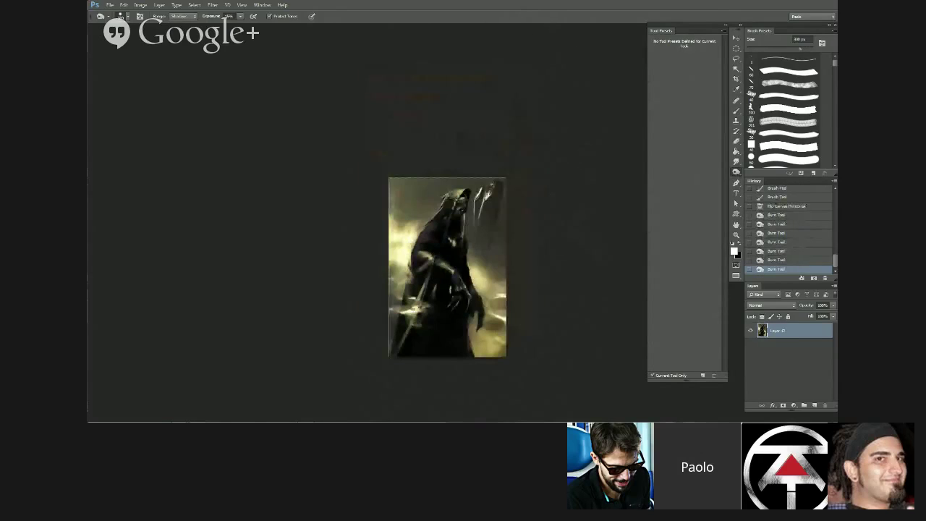
- Examine the overall values and composition of the painting both mirrored and unmirrored, close up and from a distance
key("ctrl+shift+h")
scroll(497, 394, "up", 4)
scroll(496, 275, "down", 2)
scroll(532, 315, "up", 2)
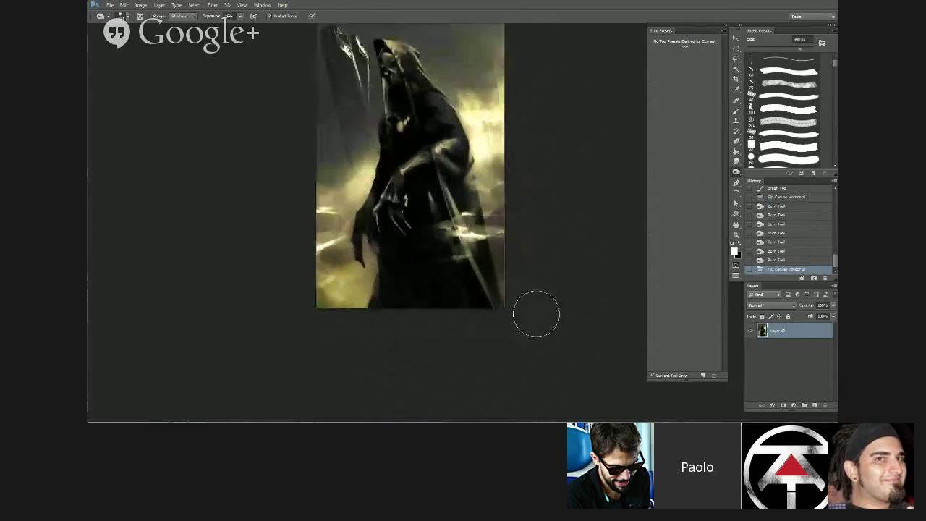
scroll(532, 293, "down", 2)
scroll(528, 291, "down", 1)
key("ctrl+shift+h")
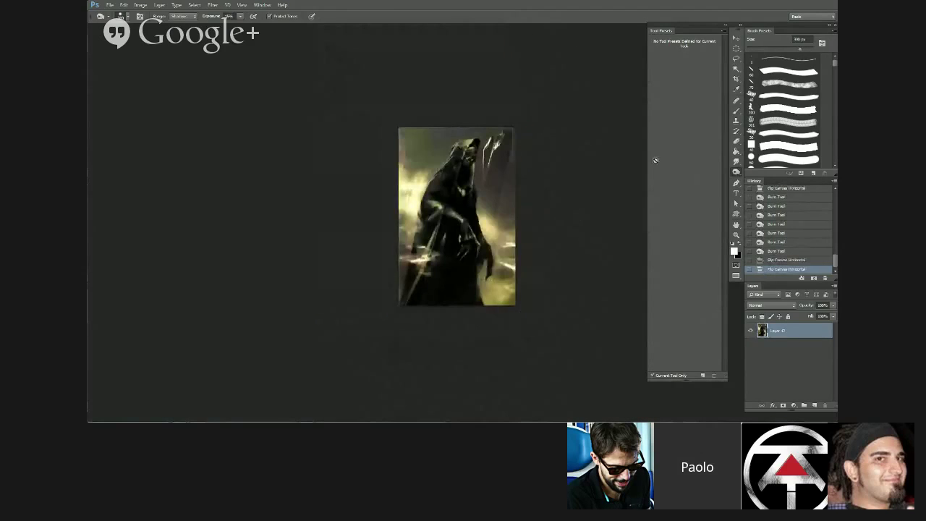
scroll(117, 43, "up", 1)
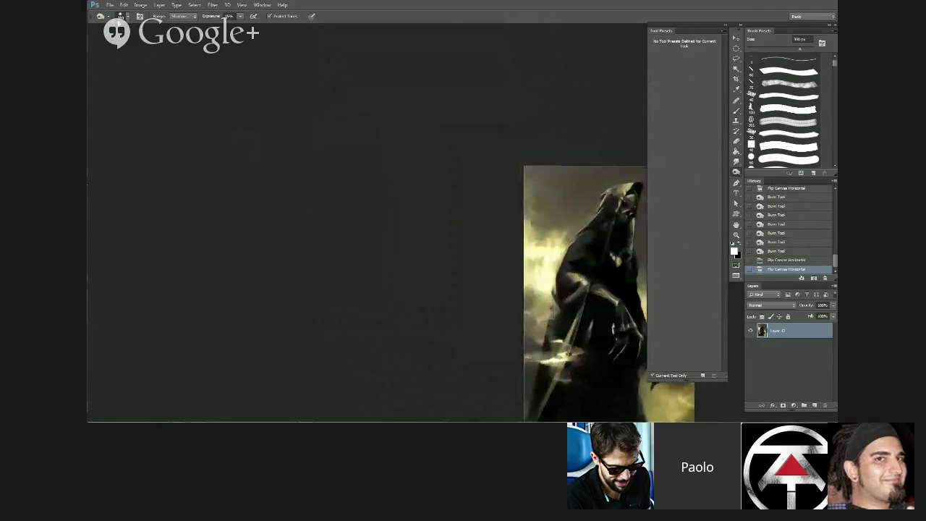
scroll(132, 14, "down", 1)
scroll(378, 99, "down", 1)
scroll(608, 304, "up", 2)
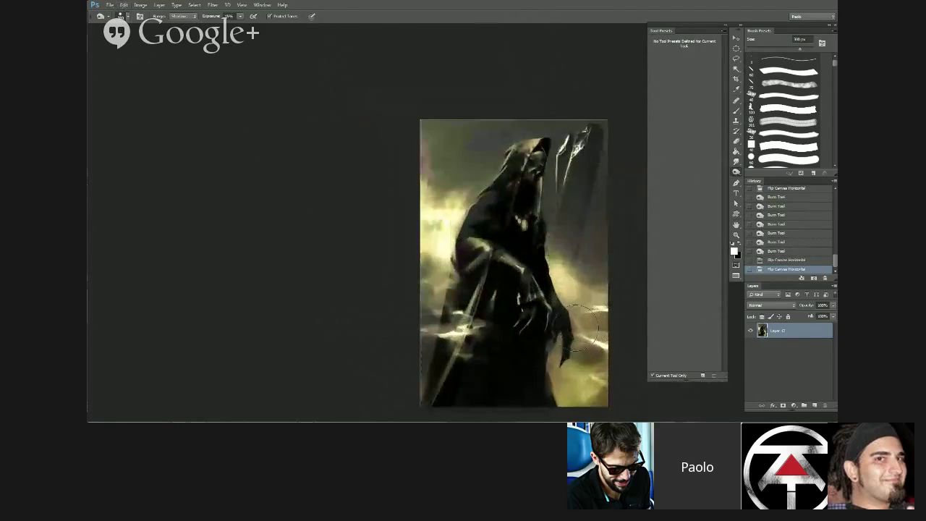
scroll(550, 292, "down", 1)
scroll(272, 126, "down", 1)
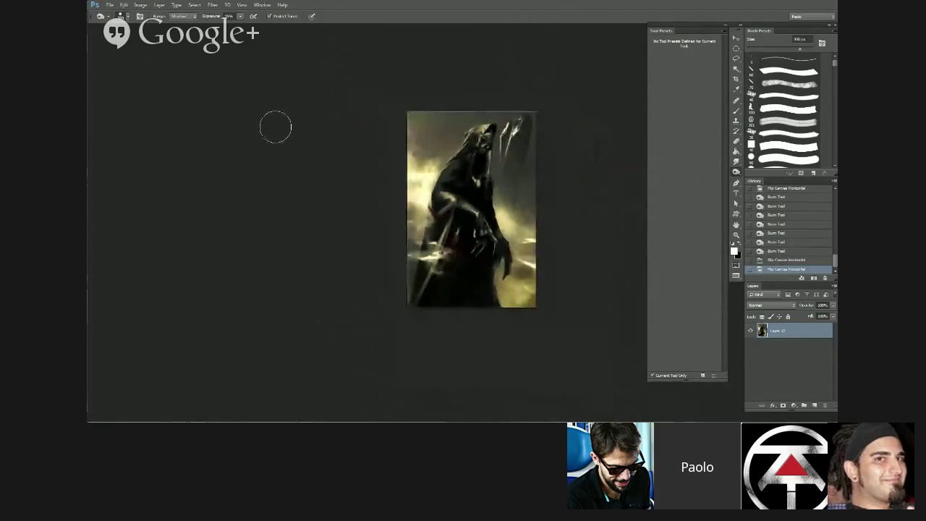
- Mute the painting's yellow colours with a Vibrance adjustment
left_click(139, 5)
mouse_move(149, 26)
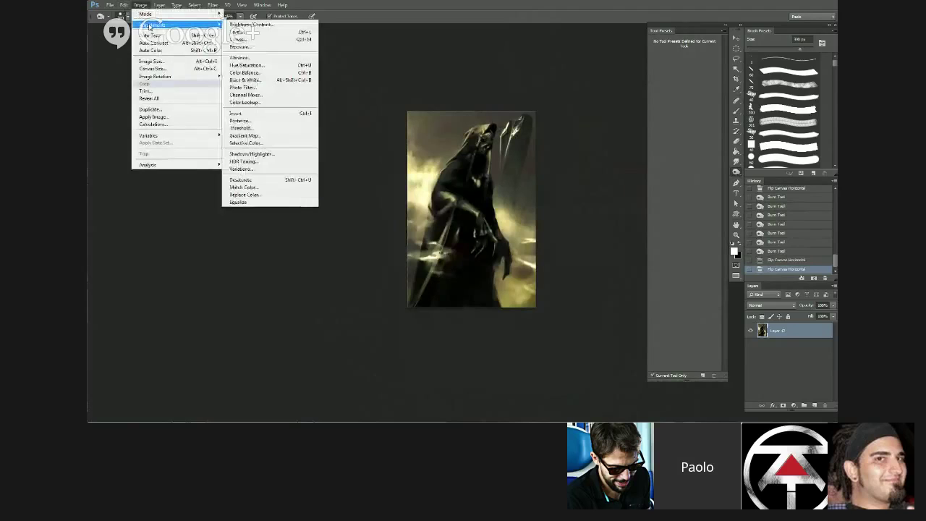
left_click(239, 58)
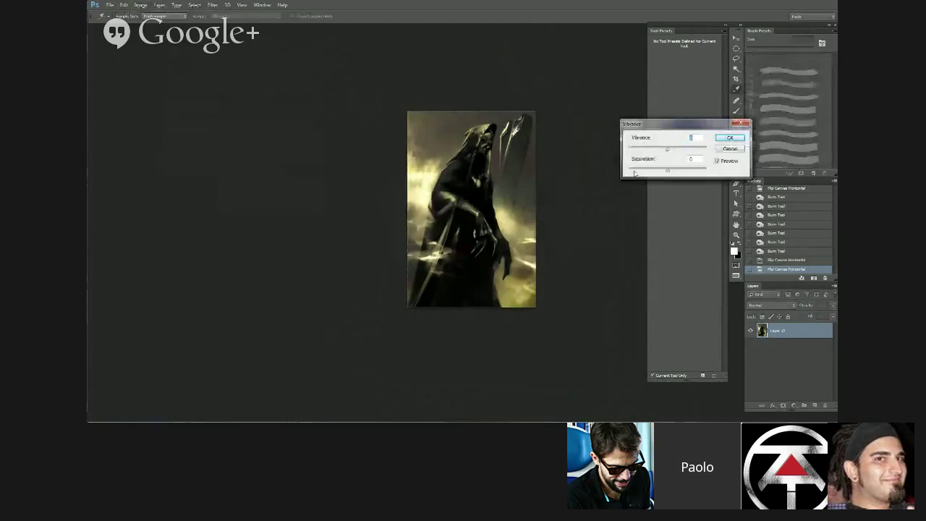
mouse_move(667, 149)
left_mouse_down()
mouse_move(654, 150)
mouse_move(671, 172)
mouse_move(663, 171)
left_mouse_up()
left_click(729, 138)
key("o")
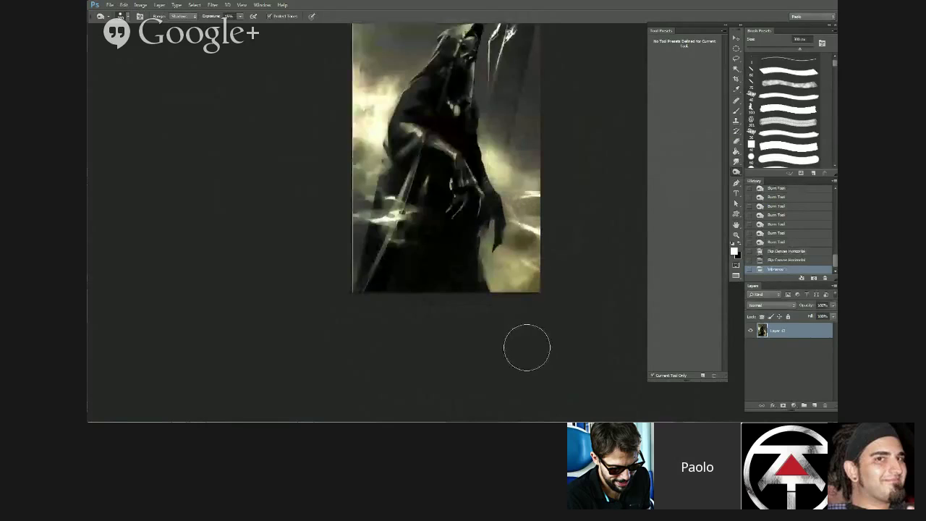
- Flip the canvas horizontally and save the painting with Save As
scroll(484, 175, "up", 4)
key("ctrl+shift+h")
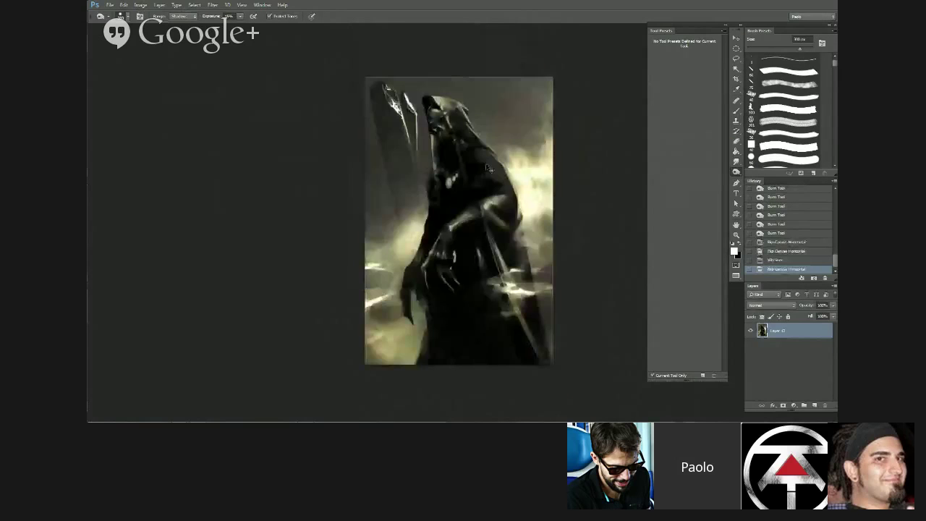
scroll(486, 167, "up", 2)
left_click_drag(483, 302, 446, 284)
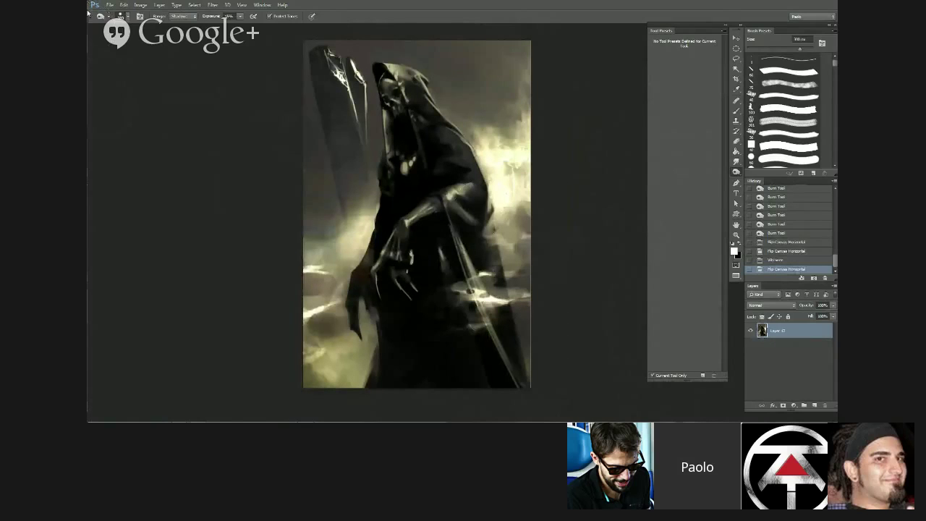
left_click(110, 7)
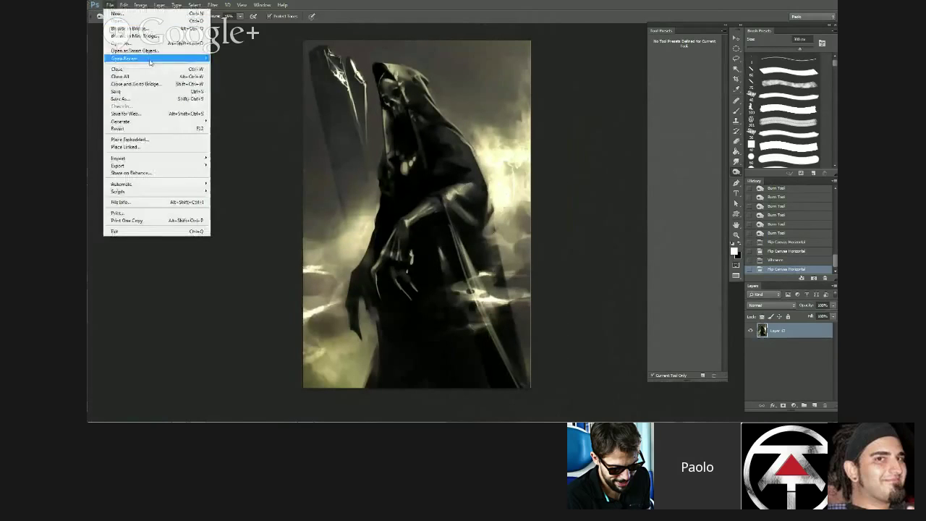
left_click(137, 101)
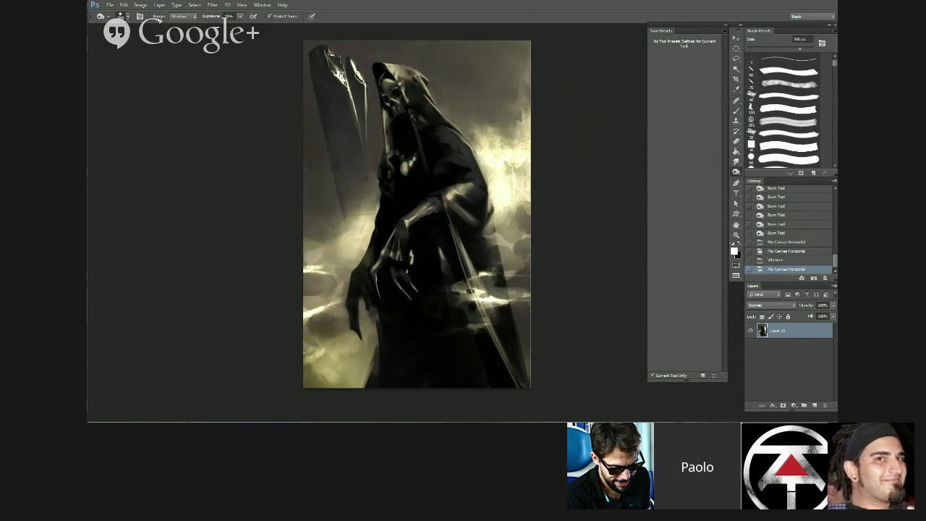
left_click(597, 172)
key("alt")
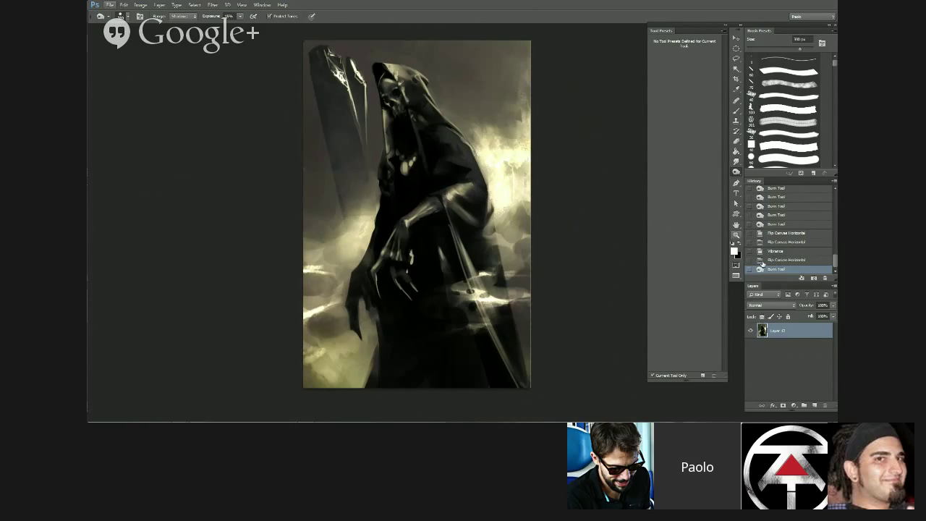
- Touch up the light edge of the figure's sleeve with the brush CHALK preset, sampling nearby colours
left_click(736, 121)
left_click(772, 161)
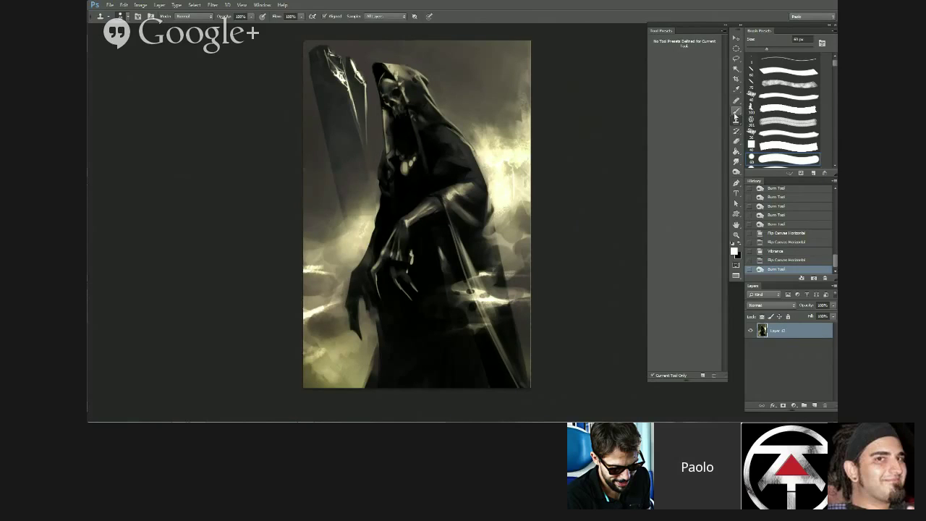
left_click(735, 116)
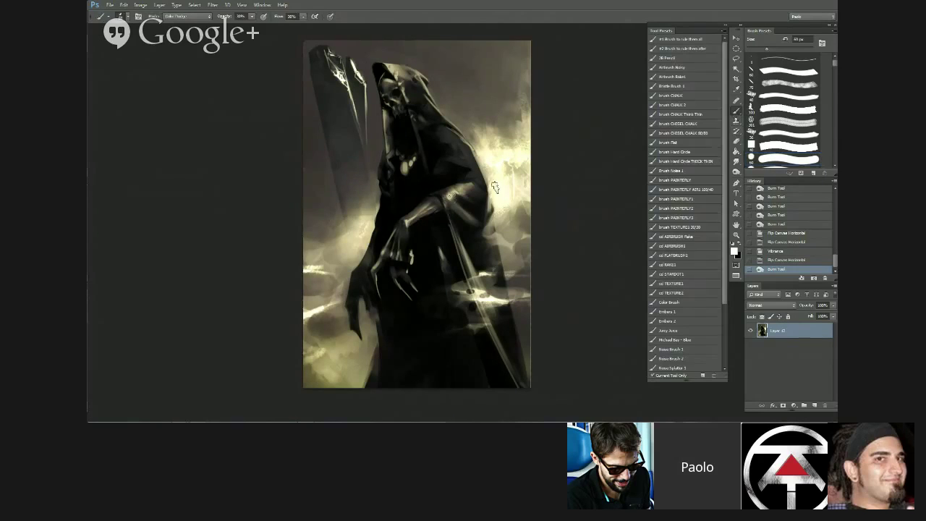
left_click(685, 96)
left_click_drag(441, 197, 447, 206)
left_click_drag(440, 196, 445, 202)
left_click_drag(440, 194, 443, 197)
left_click(444, 195, "alt")
left_click_drag(439, 193, 442, 191)
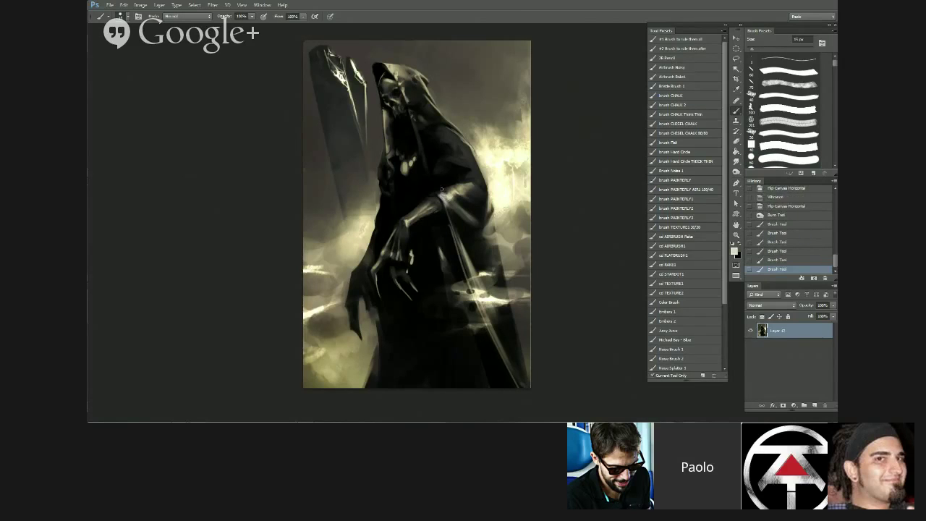
left_click(440, 191)
left_click(439, 194)
left_click(439, 192)
left_click(437, 192)
- Flip the canvas horizontally and repaint the forearm between the sleeve and the front hand with sampled tones
scroll(436, 210, "up", 1)
scroll(448, 250, "down", 5)
key("ctrl+shift+h")
scroll(449, 248, "up", 3)
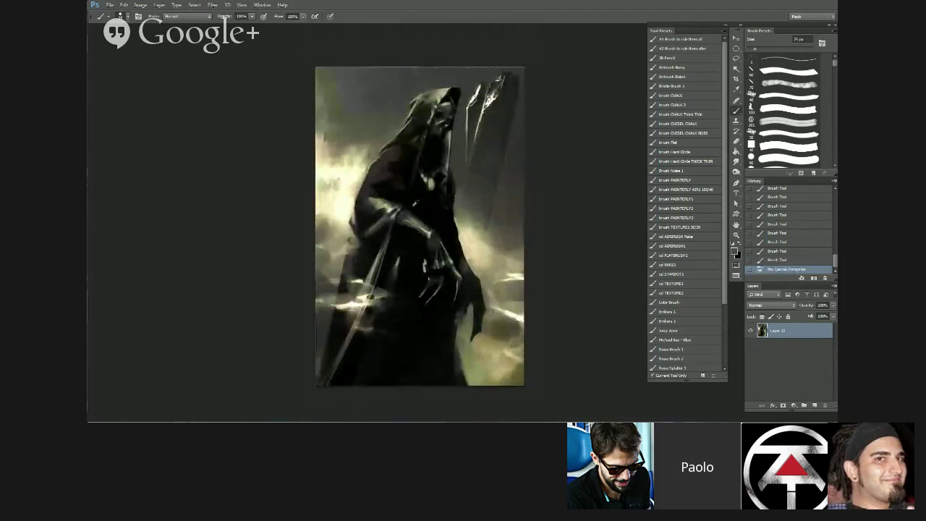
left_click(414, 204, "alt")
key("bracketleft")
left_click_drag(420, 209, 441, 231)
left_click_drag(437, 227, 443, 235)
mouse_move(441, 229)
left_mouse_down()
mouse_move(452, 258)
mouse_move(412, 196)
mouse_move(418, 239)
left_mouse_up()
left_click(428, 225, "alt")
- Paint a ring of thin pale spikes around the front hand's wrist with a very small brush
key("bracketleft")
key("bracketleft")
key("bracketleft")
key("bracketleft")
key("ctrl+z")
left_click(430, 231, "alt")
key("bracketleft")
key("bracketleft")
left_click(523, 312, "alt")
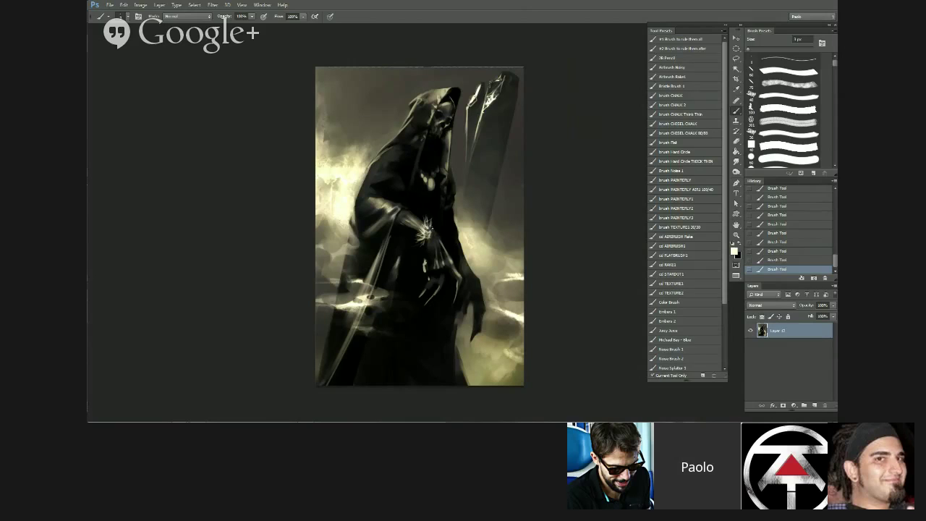
key("x")
key("x")
left_click_drag(437, 225, 437, 232)
left_click(440, 226, "alt")
left_click(364, 300, "alt")
- Flip the canvas horizontally and paint a thin pale rim light along the back edge of the cloak
scroll(367, 120, "down", 3)
key("ctrl+shift+h")
scroll(428, 166, "up", 3)
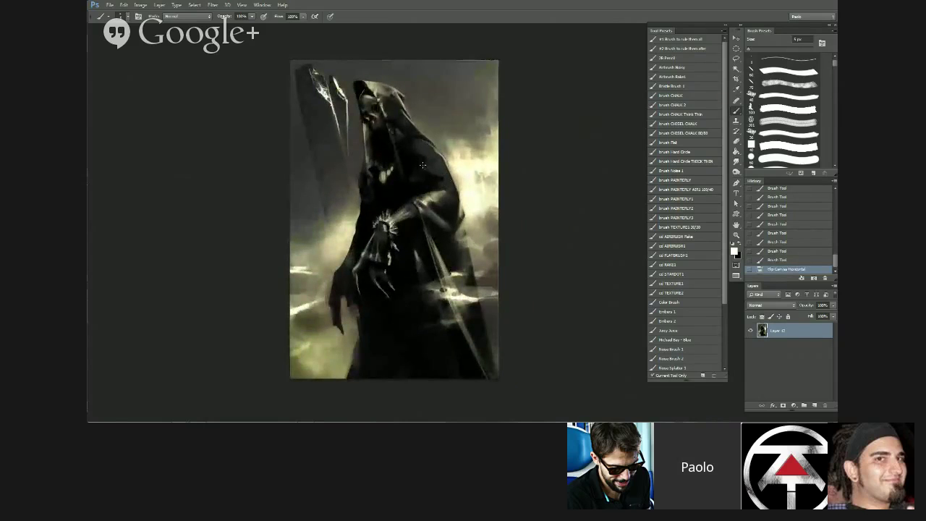
scroll(396, 108, "up", 1)
left_click_drag(455, 173, 459, 182)
left_click_drag(458, 180, 462, 189)
left_click_drag(460, 183, 466, 197)
left_click_drag(465, 193, 469, 231)
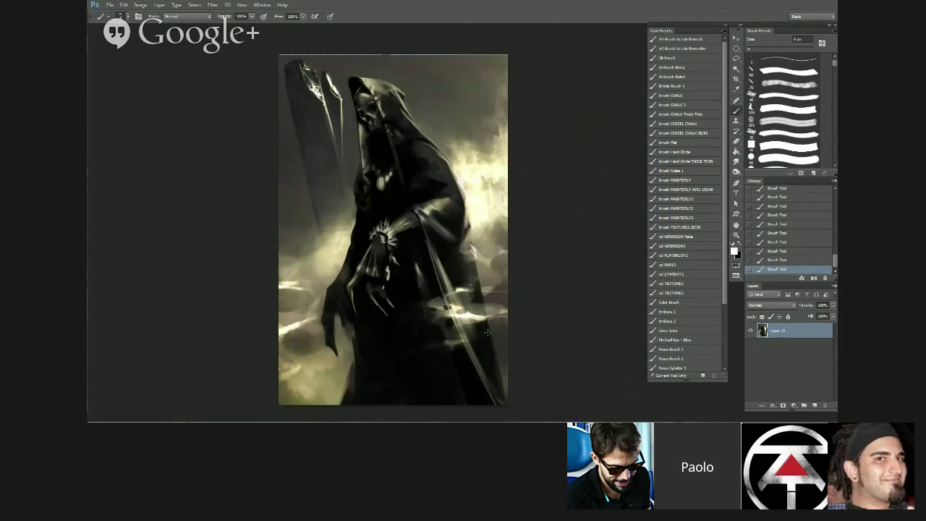
- Flip the canvas horizontally and paint small dark and pale spikes around the wrist of the hanging rear hand
scroll(466, 345, "down", 2)
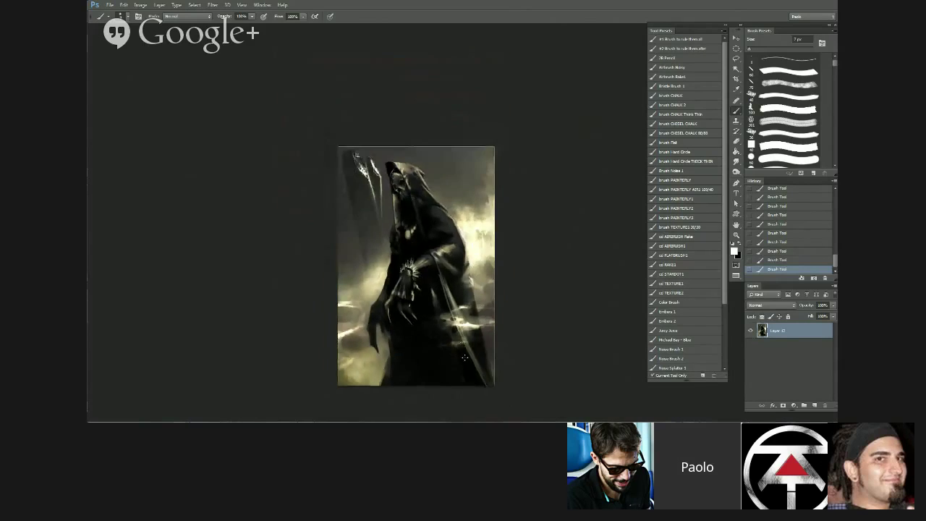
key("ctrl+shift+h")
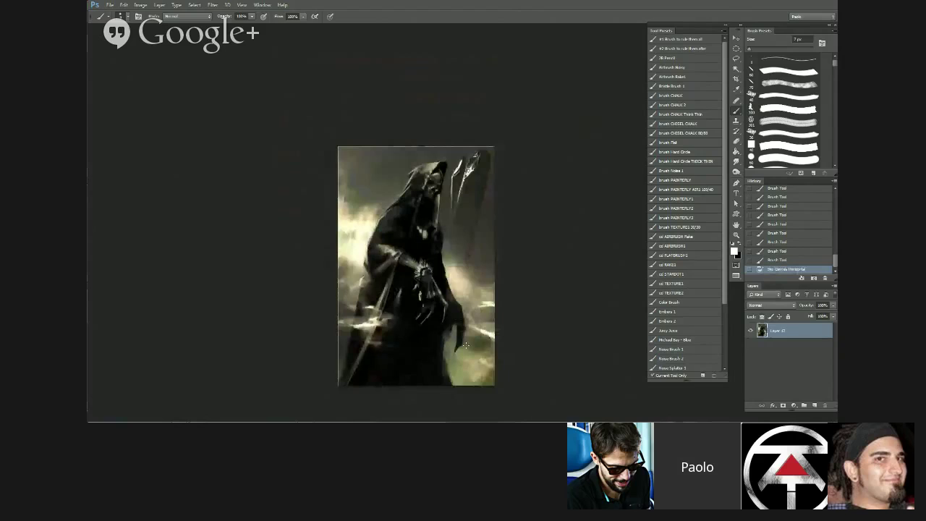
scroll(457, 309, "up", 1)
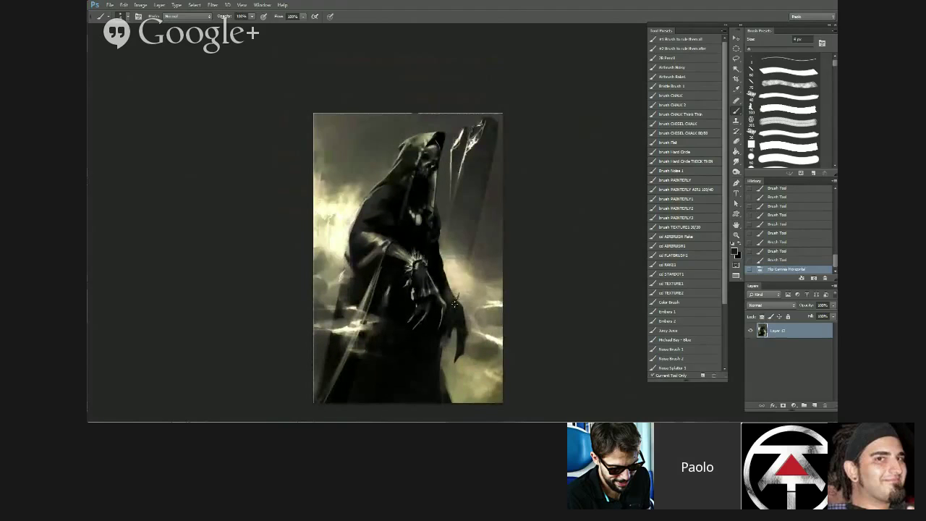
left_click_drag(453, 299, 461, 294)
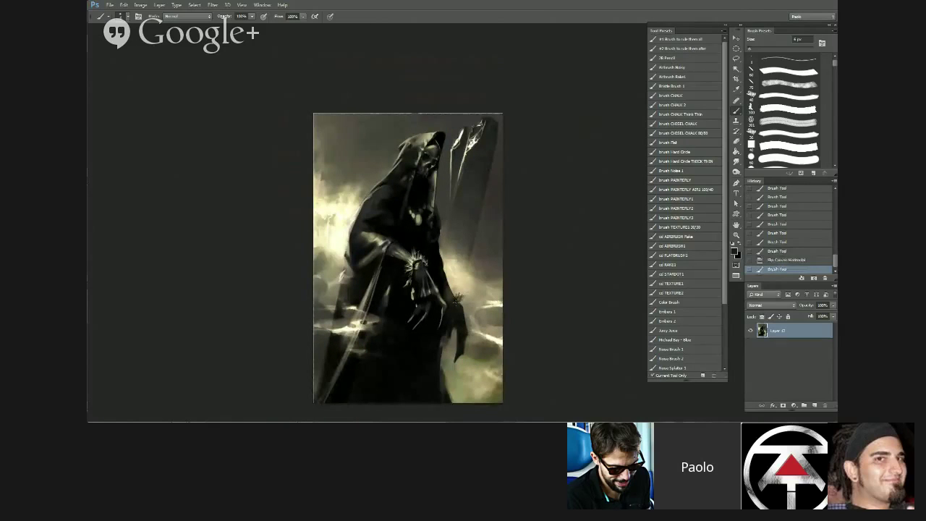
left_click(489, 306, "alt")
key("bracketright")
key("bracketright")
scroll(477, 315, "up", 2)
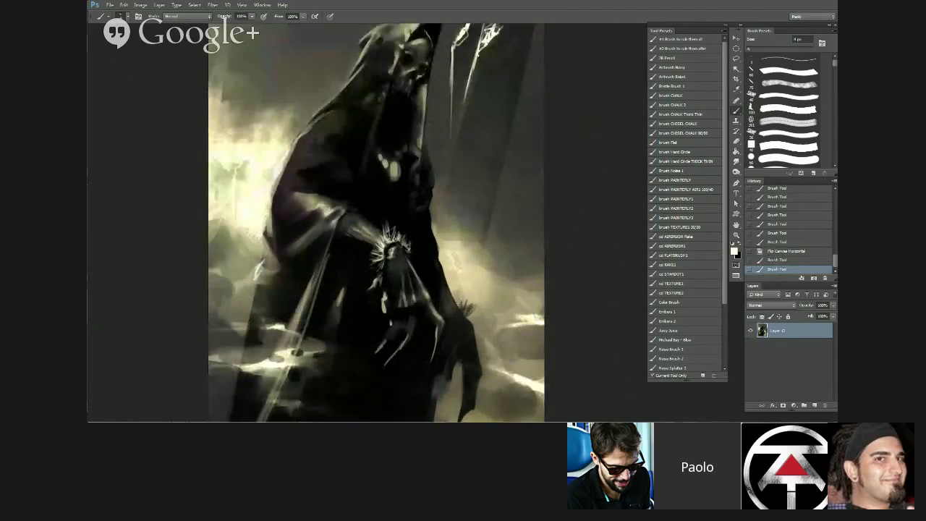
mouse_move(458, 308)
left_mouse_down()
mouse_move(470, 295)
mouse_move(456, 306)
mouse_move(467, 308)
mouse_move(456, 322)
left_mouse_up()
left_click(461, 320, "alt")
scroll(495, 293, "down", 1)
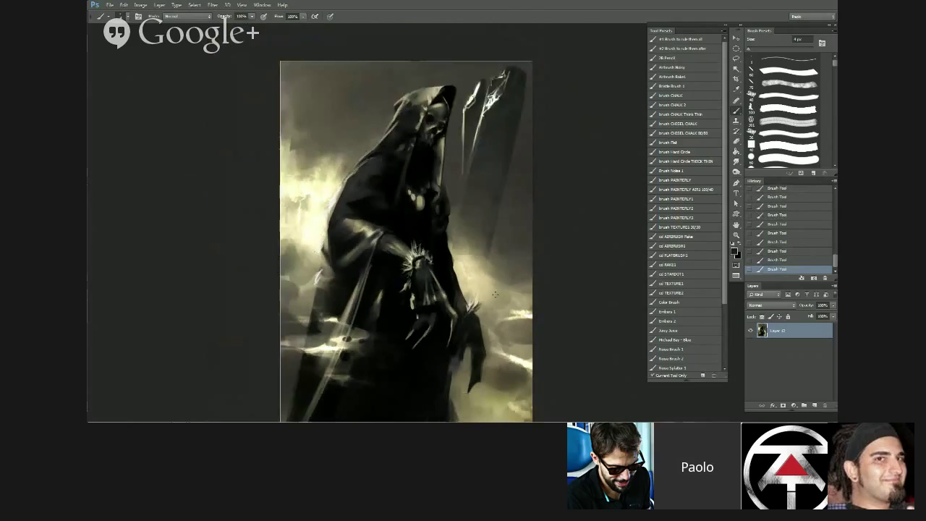
- Flip the canvas horizontally and reshape the front silhouette of the cloak below the chest with a gradually enlarged brush
key("F2")
scroll(342, 211, "up", 2)
key("bracketright")
left_click_drag(371, 225, 370, 240)
key("bracketright")
key("bracketright")
key("bracketright")
key("bracketright")
key("bracketright")
key("bracketright")
left_click(371, 236, "alt")
left_click_drag(371, 231, 369, 238)
left_click_drag(371, 231, 369, 239)
left_click_drag(371, 233, 369, 239)
left_click_drag(371, 233, 365, 254)
left_click_drag(370, 240, 365, 275)
left_click(364, 261, "alt")
left_click(375, 250, "alt")
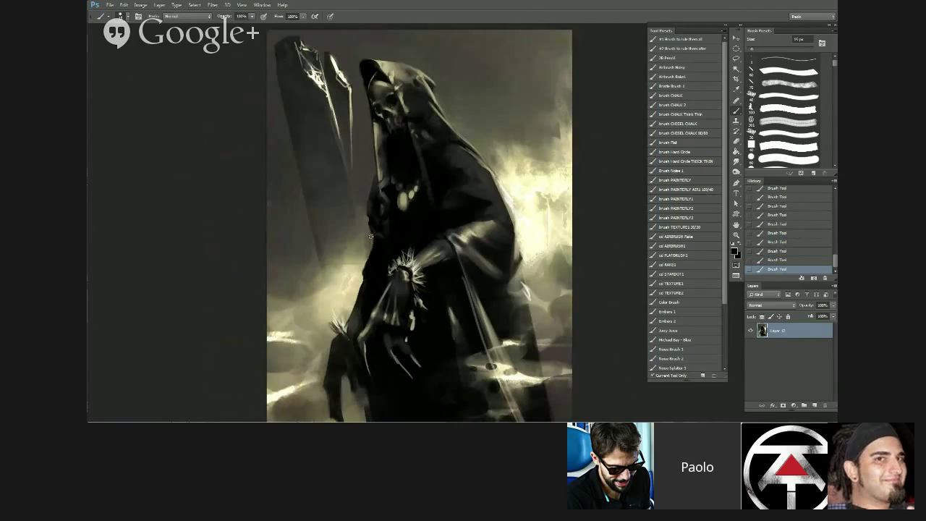
- Flip the canvas horizontally and define the fingers of the hanging rear hand with sampled dark and background colours
scroll(399, 244, "down", 4)
key("ctrl+shift+h")
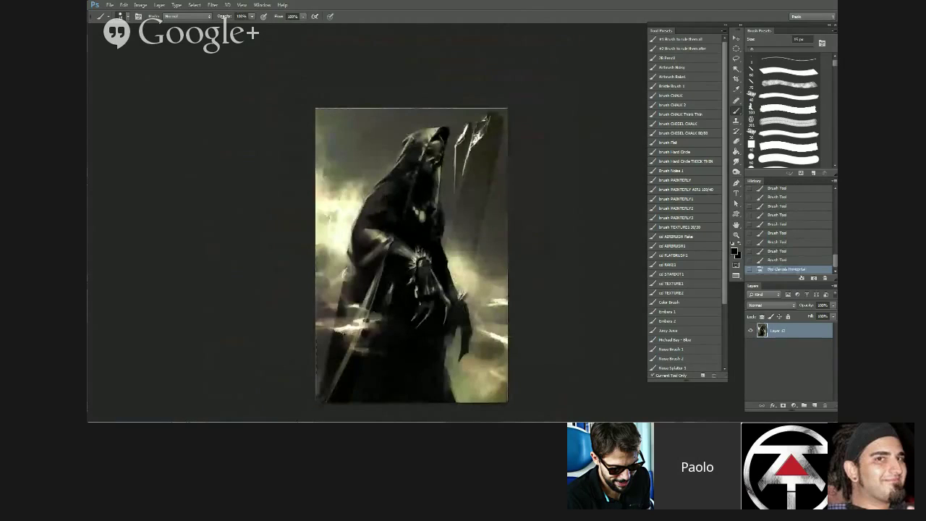
scroll(446, 361, "up", 3)
left_click(462, 344, "alt")
key("bracketleft")
key("bracketleft")
left_click_drag(471, 331, 472, 337)
left_click_drag(473, 333, 471, 342)
left_click_drag(471, 335, 459, 364)
left_click(477, 344, "alt")
key("bracketright")
key("bracketright")
left_click(474, 340, "alt")
key("bracketleft")
left_click(458, 360, "alt")
left_click(473, 341, "alt")
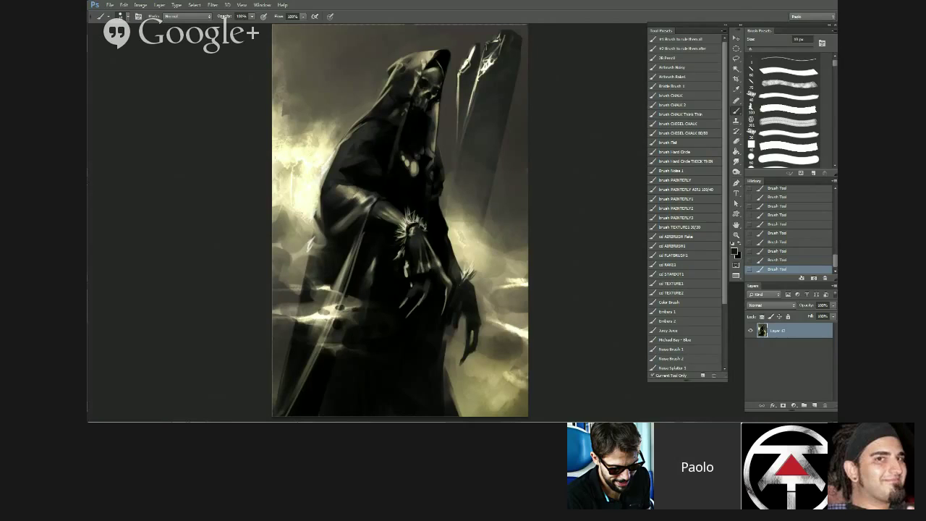
- Flip the canvas horizontally and rework the shading of the skull's forehead and the hood opening with short sampled strokes
scroll(443, 65, "down", 1)
key("ctrl+shift+h")
left_click_drag(436, 106, 442, 122)
scroll(427, 69, "up", 1)
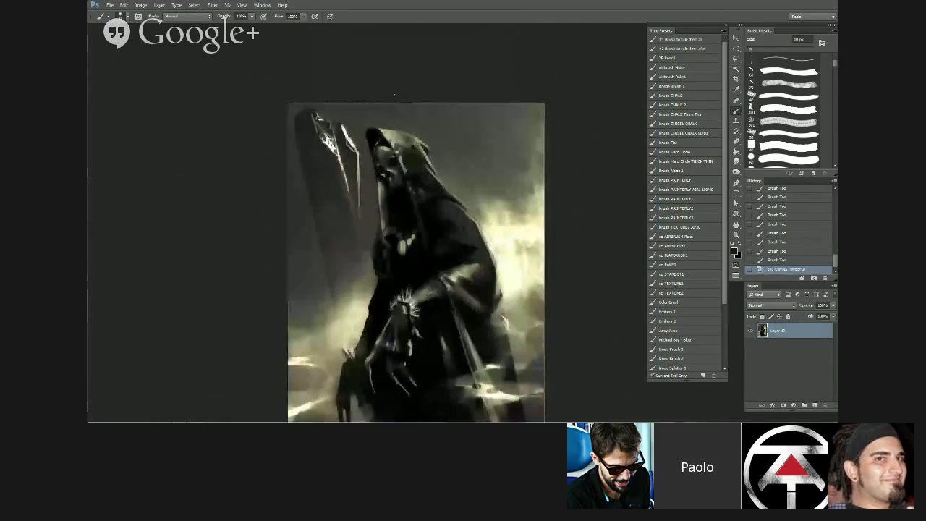
scroll(393, 139, "up", 1)
left_click(389, 146, "alt")
key("]")
left_click_drag(381, 149, 385, 152)
left_click_drag(383, 149, 387, 153)
left_click_drag(383, 148, 384, 152)
left_click_drag(378, 148, 379, 148)
left_click(377, 146, "alt")
mouse_move(375, 145)
left_mouse_down()
mouse_move(388, 146)
mouse_move(378, 151)
mouse_move(386, 157)
left_mouse_up()
left_click(382, 145, "alt")
key("[")
key("[")
left_click(373, 153, "alt")
key("]")
key("]")
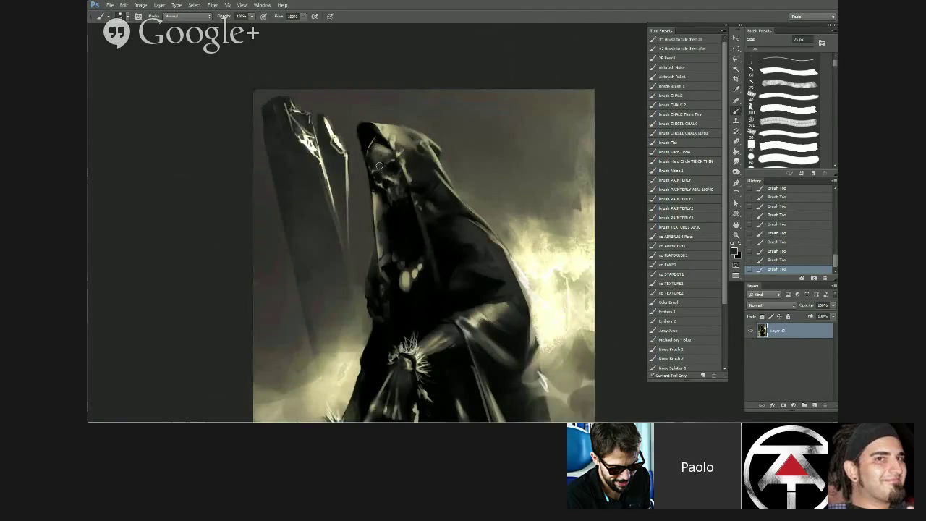
- Flip the canvas horizontally and refine the edge and fingers of the front hand below the spiked wrist with sampled colours
scroll(391, 184, "down", 2)
key("ctrl+shift+h")
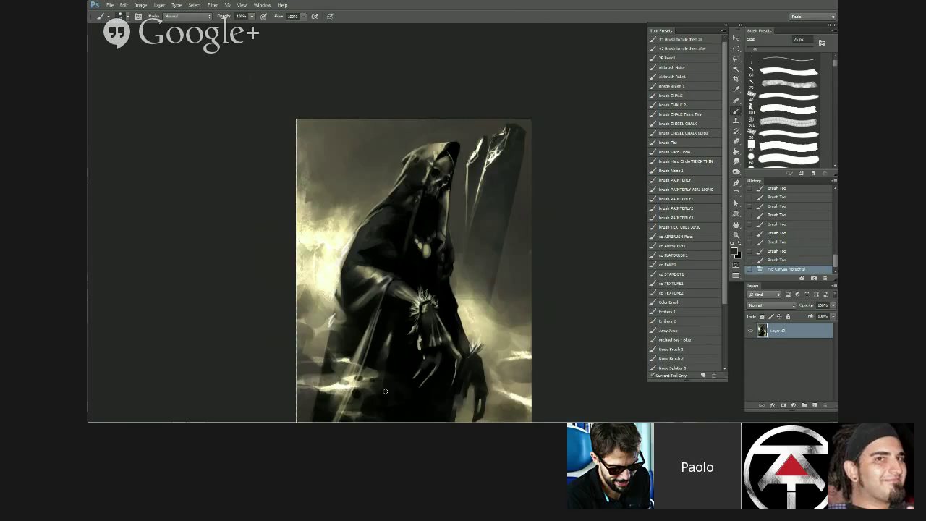
scroll(406, 370, "up", 5)
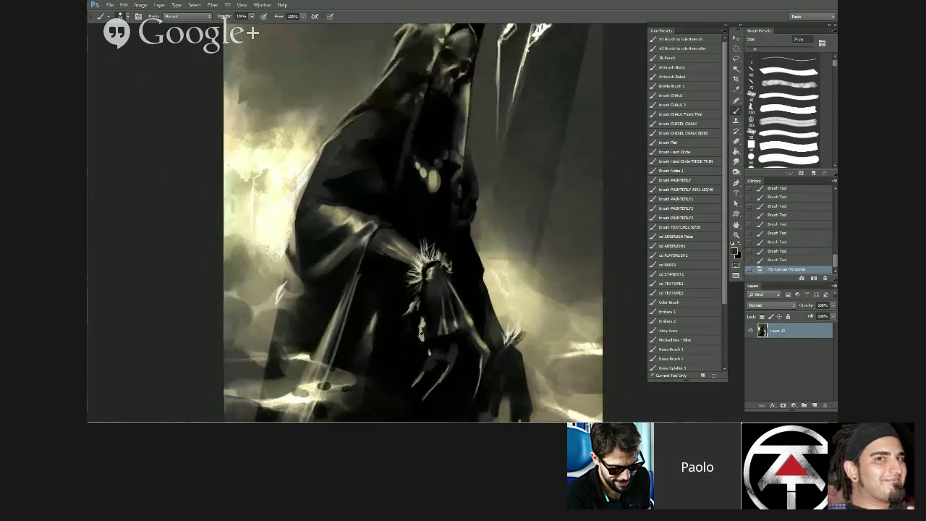
left_click(421, 335, "alt")
left_click_drag(421, 333, 425, 363)
mouse_move(428, 362)
left_mouse_down()
mouse_move(407, 388)
mouse_move(424, 373)
mouse_move(435, 378)
mouse_move(420, 372)
mouse_move(405, 399)
mouse_move(417, 366)
mouse_move(407, 401)
mouse_move(439, 373)
mouse_move(423, 401)
mouse_move(444, 372)
mouse_move(427, 396)
left_mouse_up()
left_click(421, 375, "alt")
key("[")
key("[")
left_click(414, 374, "alt")
left_click(445, 371, "alt")
key("]")
left_click(434, 383, "alt")
key("[")
- Flip the canvas horizontally and paint small light and dark strokes along the front hand's outer edge above the fingers
scroll(453, 330, "down", 4)
key("ctrl+shift+h")
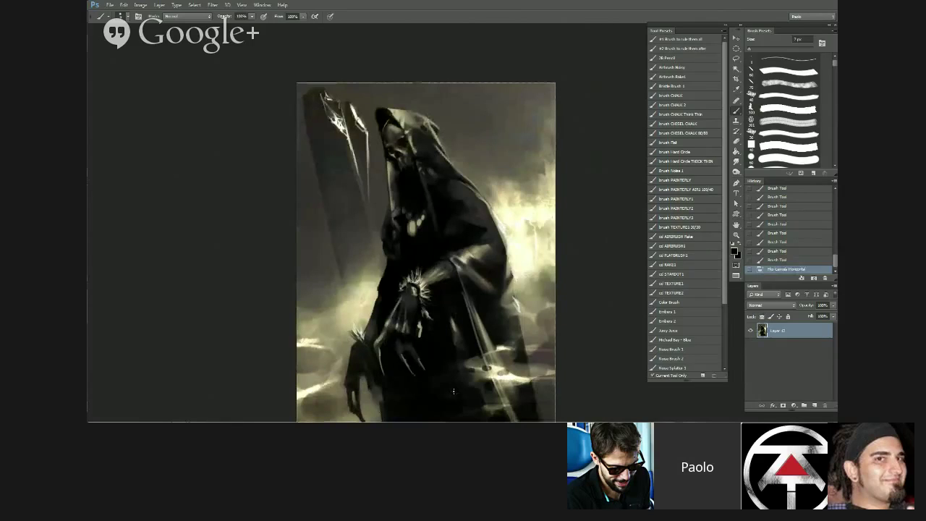
scroll(471, 305, "up", 1)
scroll(470, 305, "up", 1)
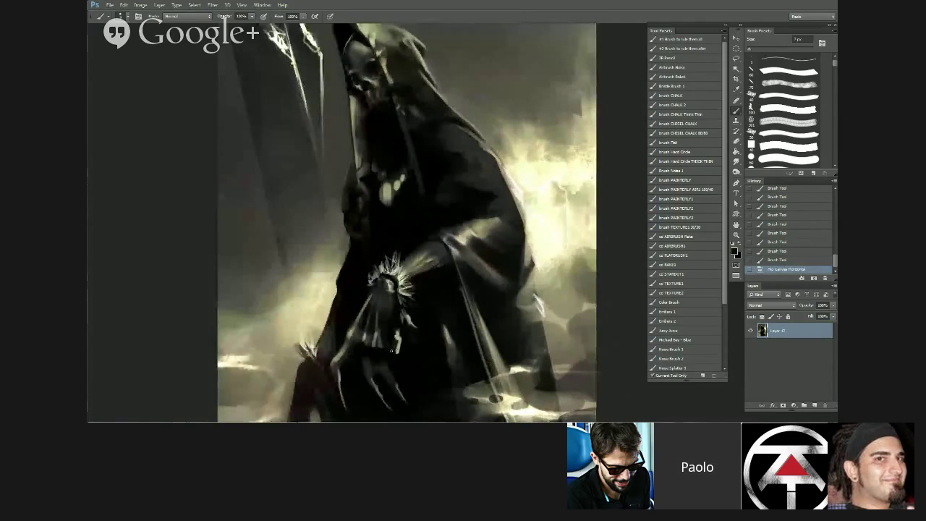
left_click_drag(381, 351, 391, 344)
key("bracketright")
left_click_drag(392, 349, 395, 342)
left_click_drag(396, 350, 397, 341)
left_click_drag(398, 339, 395, 350)
mouse_move(399, 340)
left_mouse_down()
mouse_move(397, 350)
mouse_move(396, 342)
left_mouse_up()
left_click(398, 336, "alt")
key("bracketleft")
left_click(395, 350, "alt")
left_click(398, 335, "alt")
left_click(394, 351, "alt")
left_click(392, 344, "alt")
left_click_drag(391, 344, 396, 308)
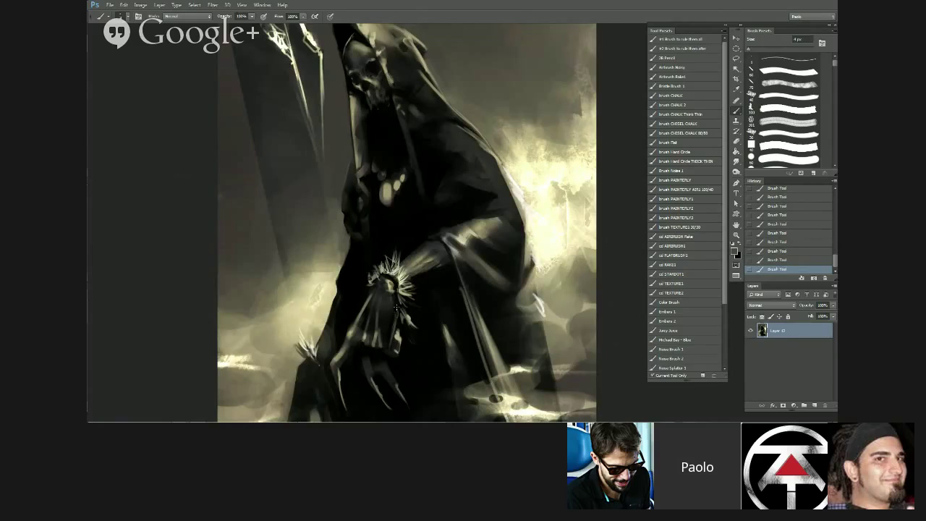
- Model the back of the front hand with sampled vertical strokes between the spiked wrist and the fingers
left_click(400, 331, "alt")
left_click(389, 334, "alt")
key("]")
left_click_drag(378, 331, 376, 345)
left_click(371, 338, "alt")
left_click(366, 334, "alt")
left_click(384, 324, "alt")
left_click(358, 328, "alt")
- Flip the canvas horizontally and darken the area below the front hand's knuckles with a short black stroke
scroll(348, 322, "down", 2)
key("ctrl+shift+h")
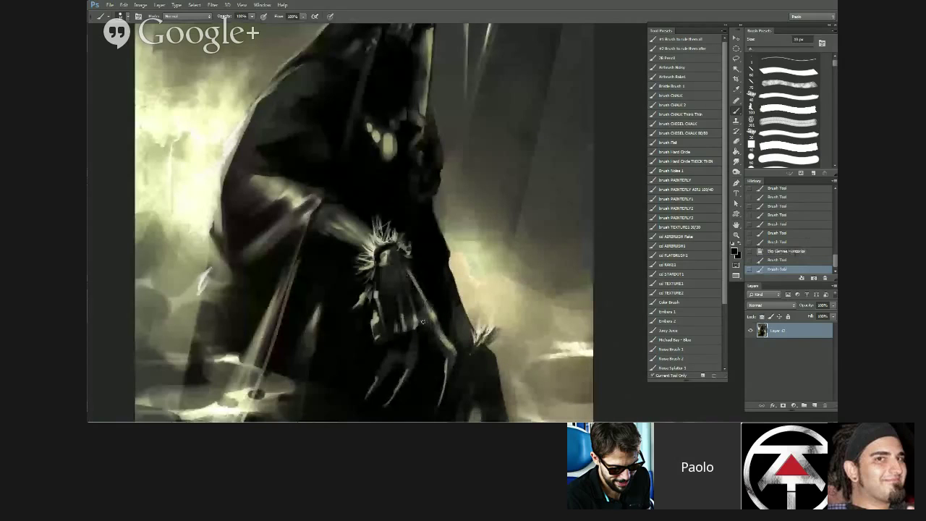
mouse_move(423, 322)
left_mouse_down()
mouse_move(415, 361)
mouse_move(413, 337)
left_mouse_up()
key("bracketright")
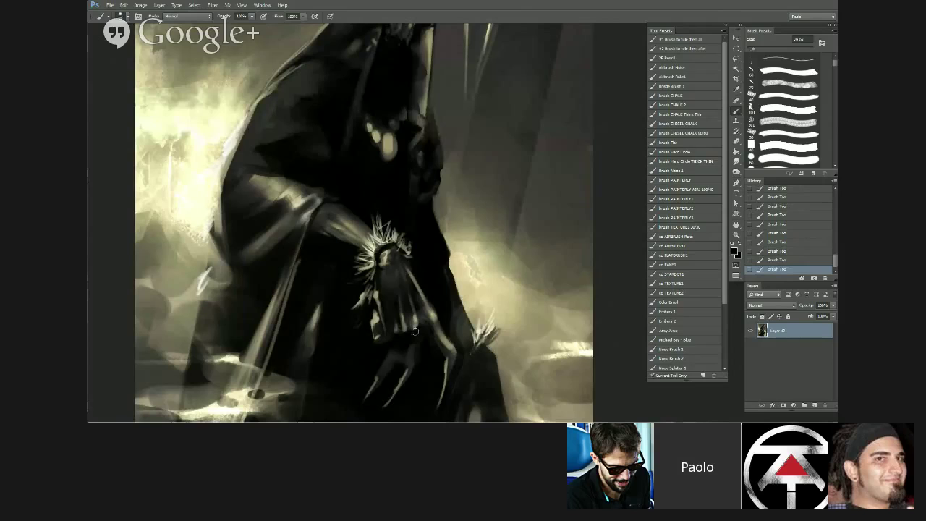
- Flip the canvas horizontally and reshape the front hand's fingers with short dark strokes in sampled colours
key("ctrl+minus")
key("ctrl+shift+h")
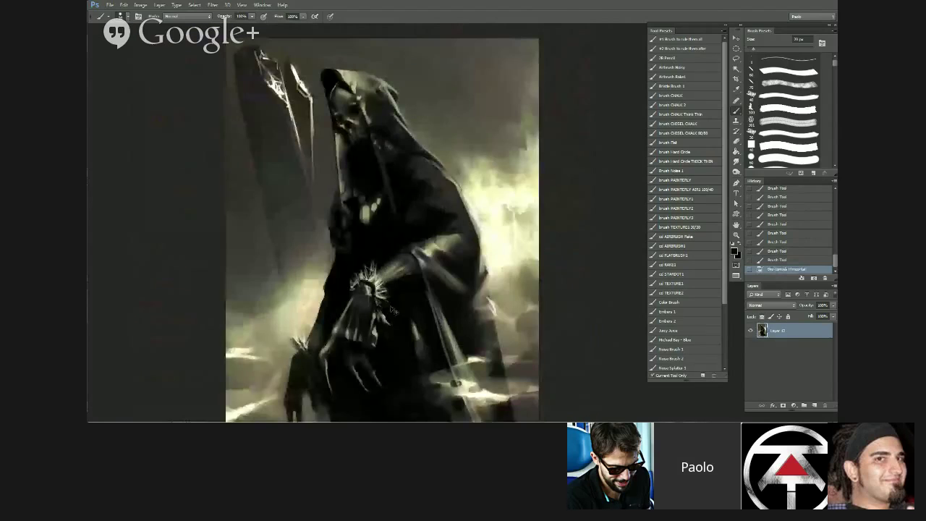
scroll(410, 345, "up", 2)
key("bracketleft")
mouse_move(366, 361)
left_mouse_down()
mouse_move(371, 367)
mouse_move(353, 369)
left_mouse_up()
left_click_drag(351, 363, 356, 374)
left_click_drag(352, 365, 357, 374)
left_click_drag(353, 367, 360, 381)
mouse_move(359, 373)
left_mouse_down()
mouse_move(379, 399)
mouse_move(353, 394)
left_mouse_up()
left_click(364, 377, "alt")
key("bracketleft")
left_click(367, 386, "alt")
key("bracketright")
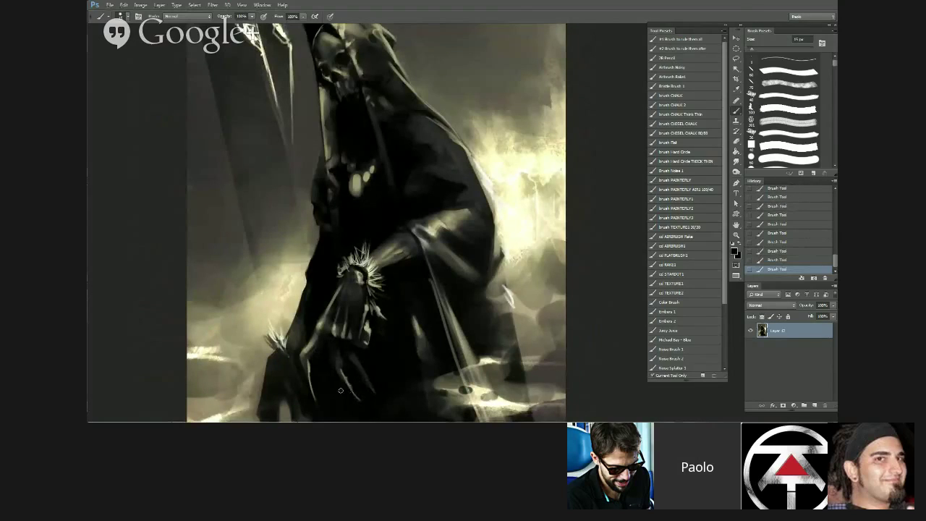
- Sharpen the long thin fingertips of the front hand with small sampled strokes along each finger
left_click(347, 381, "alt")
key("bracketleft")
key("bracketleft")
key("bracketleft")
mouse_move(355, 358)
left_mouse_down()
mouse_move(380, 399)
mouse_move(366, 368)
left_mouse_up()
left_click(354, 354, "alt")
left_click(377, 395, "alt")
key("bracketright")
left_click_drag(371, 379, 383, 404)
left_click(372, 266, "alt")
left_click(374, 391, "alt")
left_click(378, 390, "alt")
key("bracketright")
mouse_move(351, 386)
left_mouse_down()
mouse_move(361, 407)
mouse_move(347, 377)
mouse_move(363, 406)
left_mouse_up()
left_click(350, 396, "alt")
- Flip the canvas horizontally and narrow the pale robe fold beside the front hand with short dark strokes
scroll(376, 409, "down", 3)
key("ctrl+shift+h")
key("ctrl+plus")
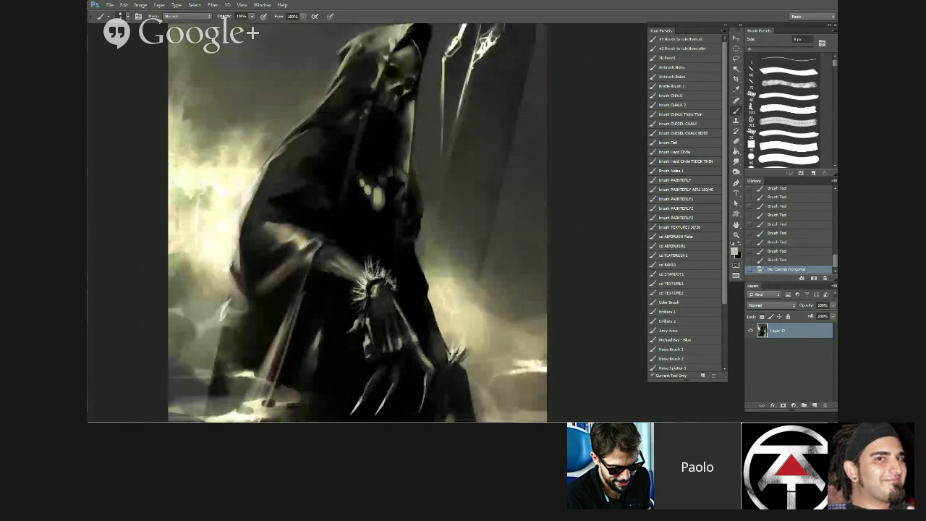
left_click(360, 399)
key("h")
scroll(364, 407, "up", 2)
mouse_move(337, 335)
left_mouse_down()
mouse_move(359, 296)
mouse_move(324, 307)
left_mouse_up()
scroll(338, 283, "down", 1)
left_click_drag(329, 295, 324, 305)
left_click_drag(328, 292, 326, 300)
left_click(322, 284, "alt")
left_click_drag(330, 288, 327, 301)
mouse_move(328, 295)
left_mouse_down()
mouse_move(322, 285)
mouse_move(306, 319)
mouse_move(316, 299)
left_mouse_up()
mouse_move(316, 297)
left_mouse_down()
mouse_move(307, 311)
mouse_move(331, 311)
mouse_move(327, 335)
left_mouse_up()
key("[")
key("]")
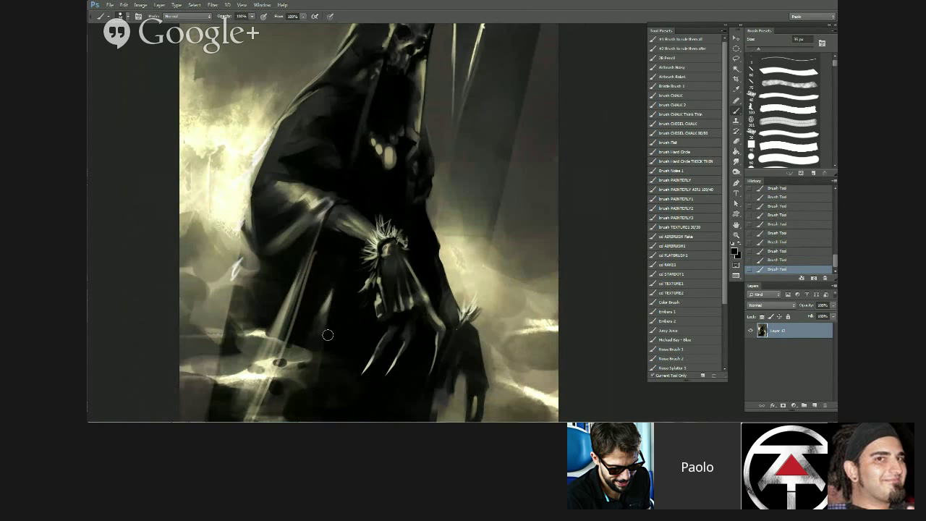
- Flip the canvas horizontally and extend the pale robe fold upward toward the sleeve with thin light strokes
scroll(333, 300, "down", 4)
key("F2")
scroll(397, 300, "up", 1)
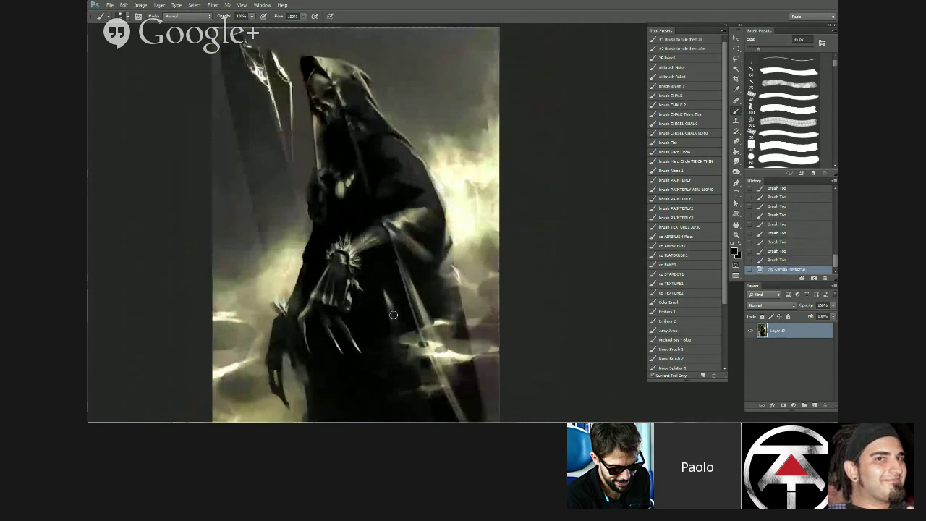
scroll(393, 315, "up", 2)
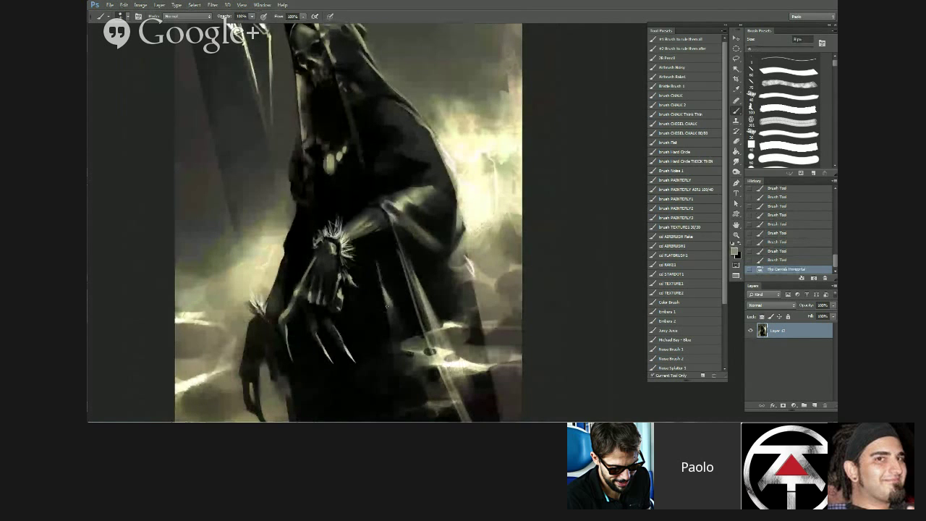
left_click_drag(377, 262, 387, 298)
mouse_move(379, 263)
left_mouse_down()
mouse_move(391, 302)
mouse_move(388, 270)
mouse_move(370, 261)
mouse_move(387, 335)
mouse_move(397, 306)
mouse_move(384, 272)
left_mouse_up()
left_click(386, 265, "alt")
key("]")
key("]")
key("]")
key("]")
left_click(367, 255, "alt")
key("]")
- Flip the canvas horizontally and rework the forearm where it leaves the sleeve, using short sampled strokes
scroll(425, 351, "down", 2)
key("ctrl+shift+h")
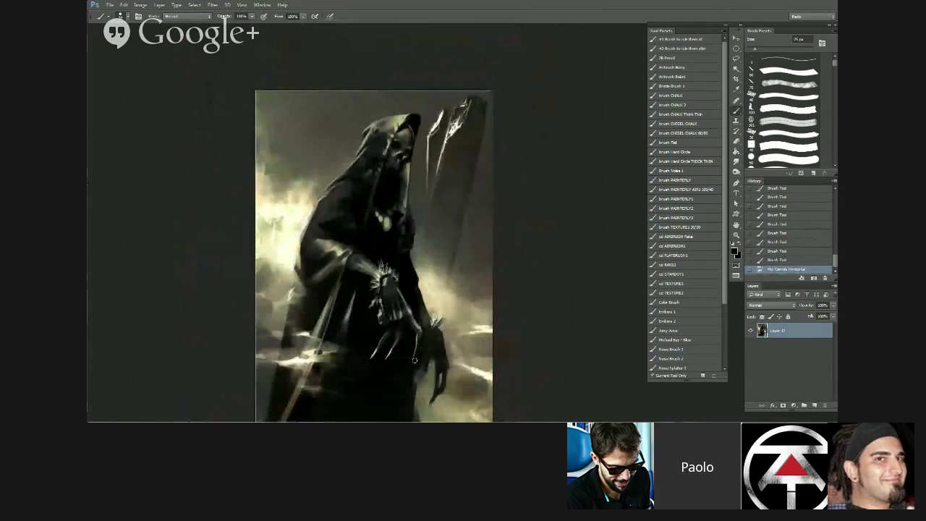
scroll(414, 359, "up", 2)
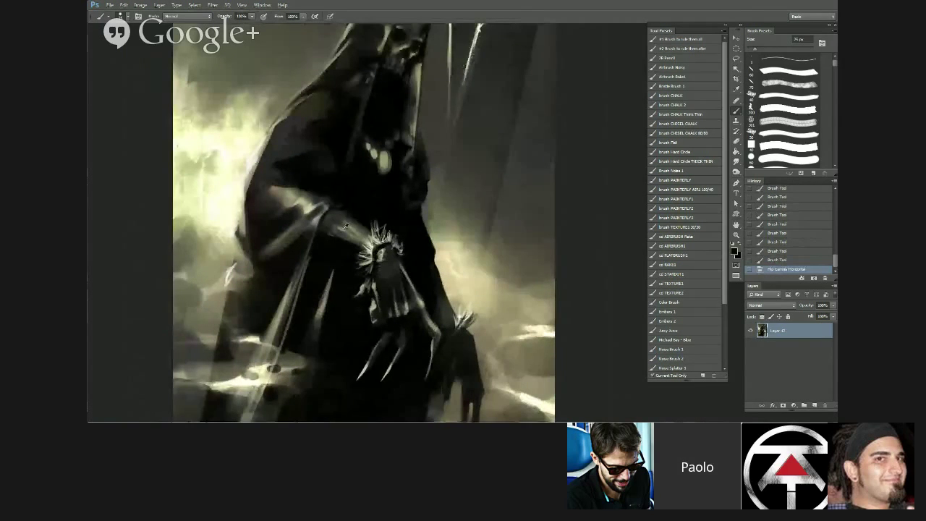
left_click(346, 226, "alt")
key("[")
left_click_drag(337, 220, 328, 230)
mouse_move(330, 220)
left_mouse_down()
mouse_move(339, 228)
mouse_move(328, 218)
left_mouse_up()
mouse_move(329, 223)
left_mouse_down()
mouse_move(322, 213)
mouse_move(345, 232)
left_mouse_up()
left_click(322, 212, "alt")
key("[")
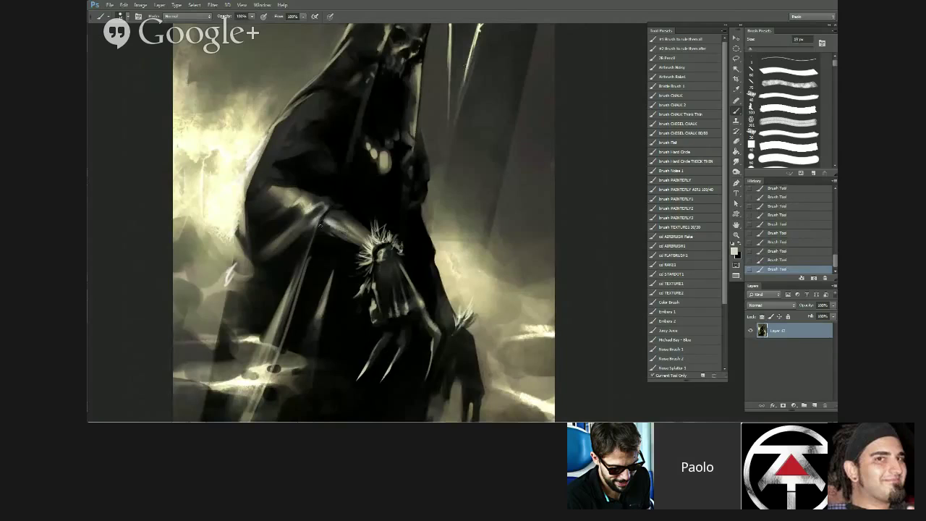
left_click(332, 228, "alt")
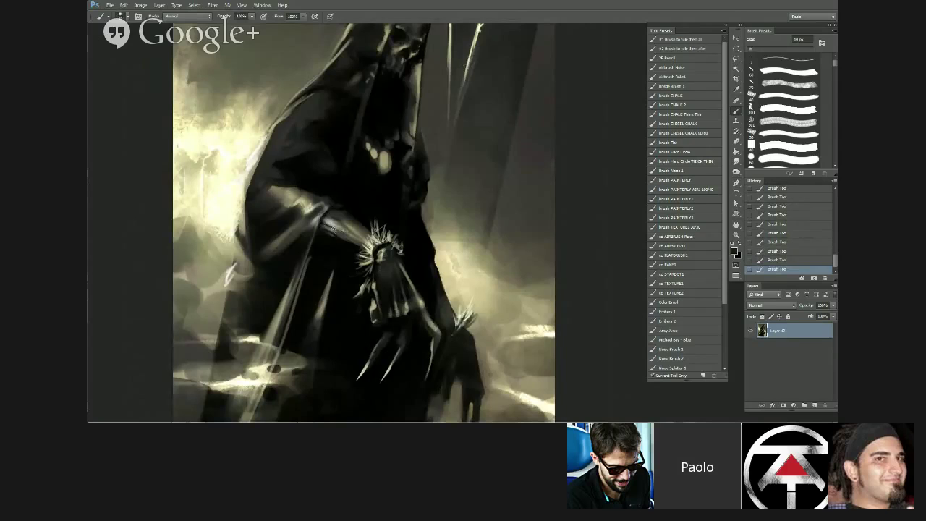
left_click(334, 226, "alt")
- Flip the canvas horizontally and shade the forearm's underside and the sleeve opening with sampled light and dark strokes
key("ctrl+0")
key("ctrl+shift+h")
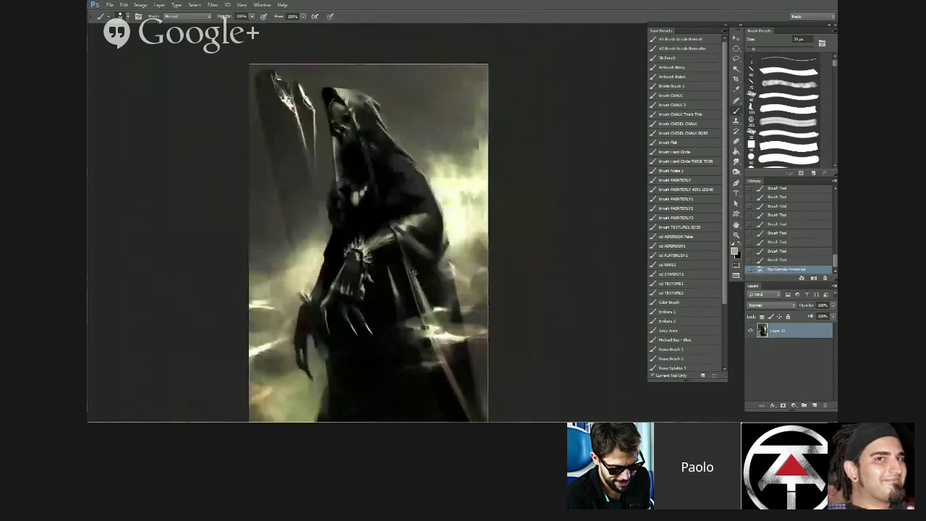
scroll(392, 249, "up", 2)
left_click(380, 246, "alt")
key("]")
left_click_drag(375, 244, 393, 235)
mouse_move(384, 240)
left_mouse_down()
mouse_move(397, 231)
mouse_move(384, 243)
mouse_move(398, 239)
mouse_move(396, 230)
left_mouse_up()
left_click(409, 213, "alt")
key("[")
key("[")
key("[")
key("[")
left_click(386, 247, "alt")
left_click_drag(398, 233, 395, 223)
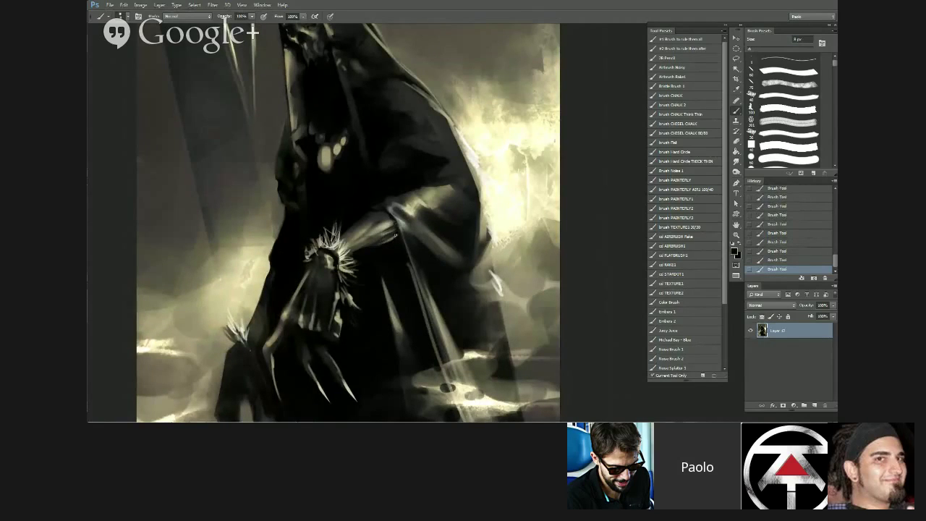
- Flip the canvas horizontally and model the upper forearm beside the sleeve opening with repeated short sampled strokes
scroll(394, 335, "down", 5)
key("ctrl+shift+h")
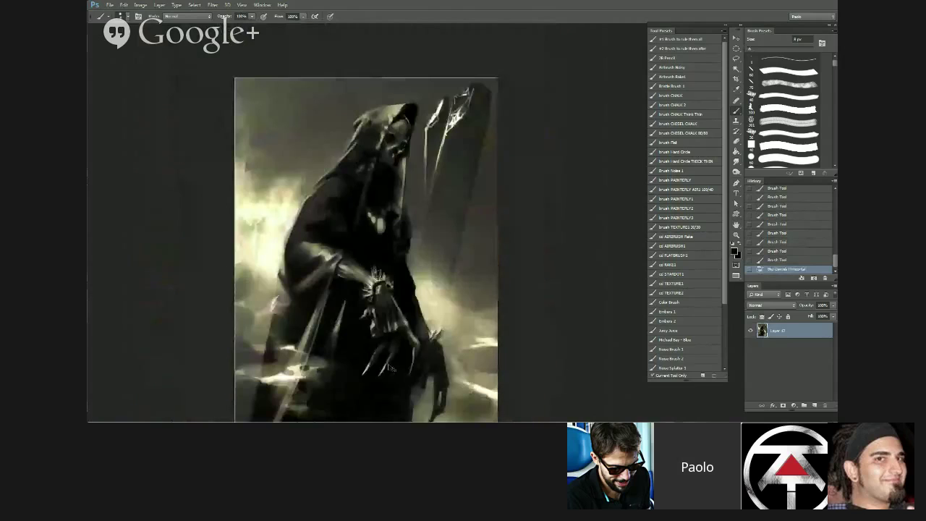
scroll(345, 266, "up", 1)
left_click(346, 266, "alt")
key("bracketright")
key("bracketright")
left_click_drag(345, 266, 335, 273)
mouse_move(342, 262)
left_mouse_down()
mouse_move(333, 270)
mouse_move(353, 274)
left_mouse_up()
left_click(346, 269, "alt")
key("bracketright")
left_click_drag(343, 266, 356, 276)
left_click_drag(339, 267, 353, 274)
left_click_drag(343, 264, 354, 269)
key("bracketleft")
key("bracketleft")
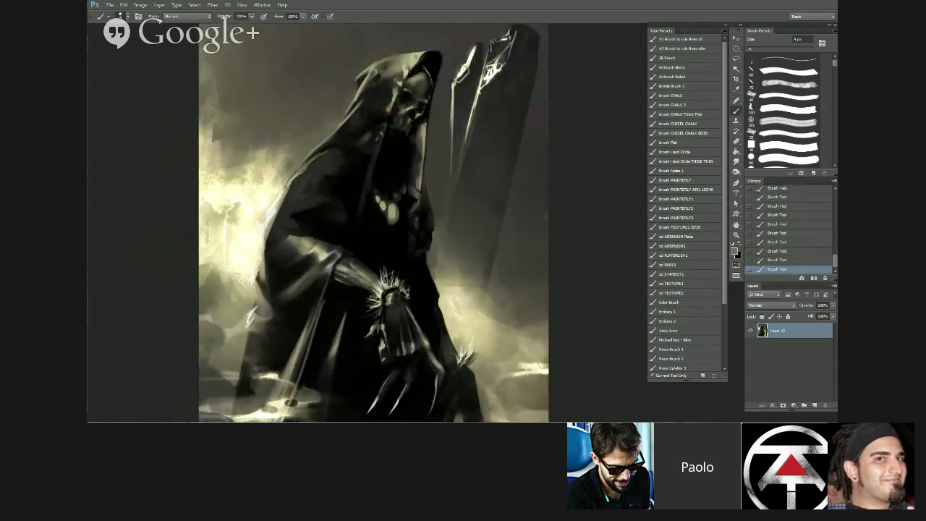
left_click(356, 262, "alt")
key("bracketright")
- Flip the canvas horizontally and add fine diagonal strokes across the forearm just outside the sleeve opening
scroll(321, 248, "down", 3)
key("ctrl+h")
scroll(366, 259, "up", 1)
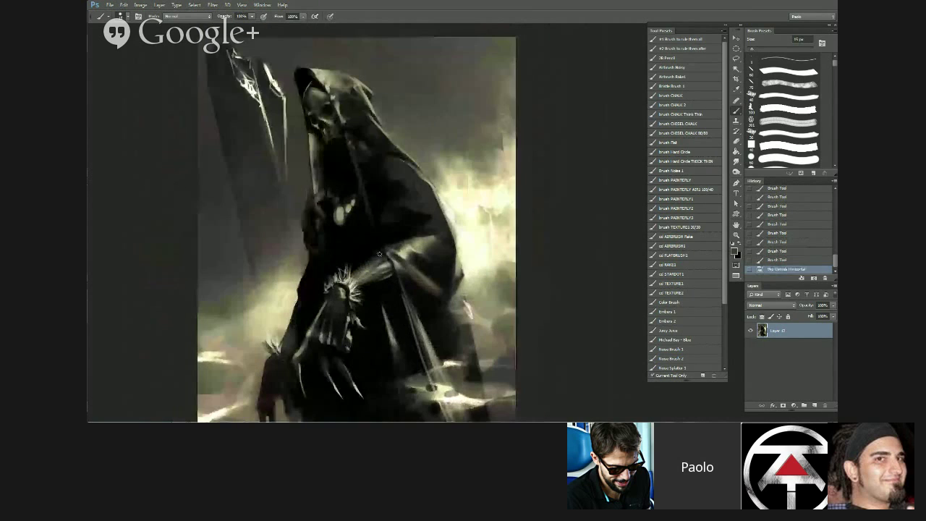
left_click(385, 258, "alt")
key("bracketleft")
key("bracketleft")
key("bracketleft")
left_click_drag(389, 258, 382, 264)
left_click_drag(387, 258, 382, 263)
left_click_drag(386, 258, 379, 261)
left_click_drag(385, 258, 380, 262)
left_click_drag(386, 259, 382, 263)
left_click(382, 257, "alt")
left_click(381, 258)
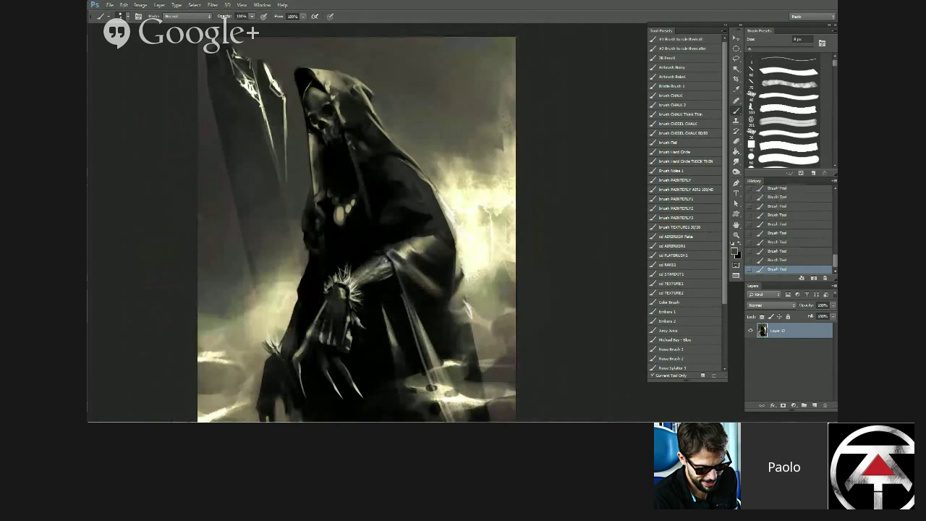